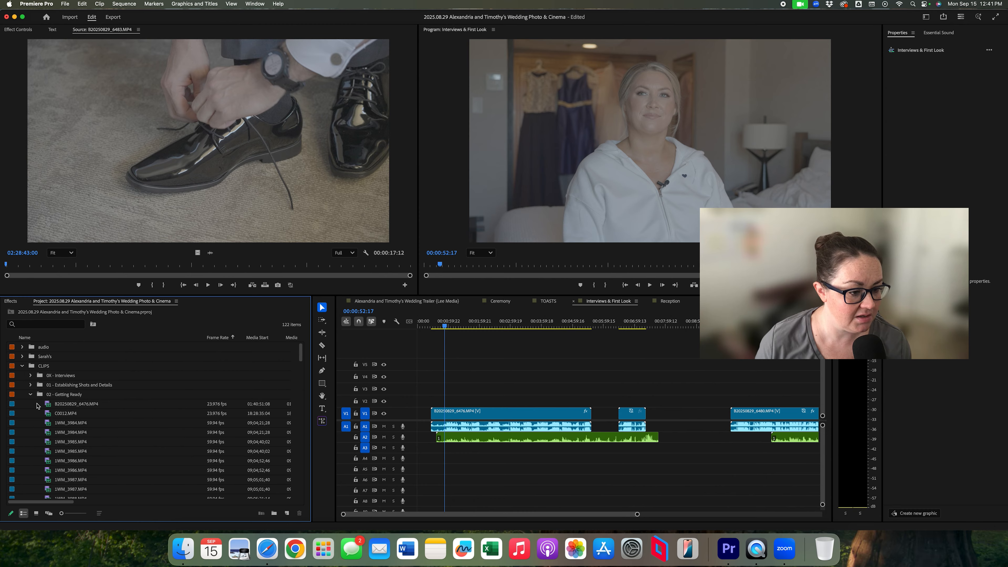
# Step: Preview clips B20250829_6476.MP4, C0012.MP4 and 1WM_3984.MP4 from the 02 - Getting Ready bin, and collapse the bin
pyautogui.doubleClick(47, 404)
pyautogui.doubleClick(48, 414)
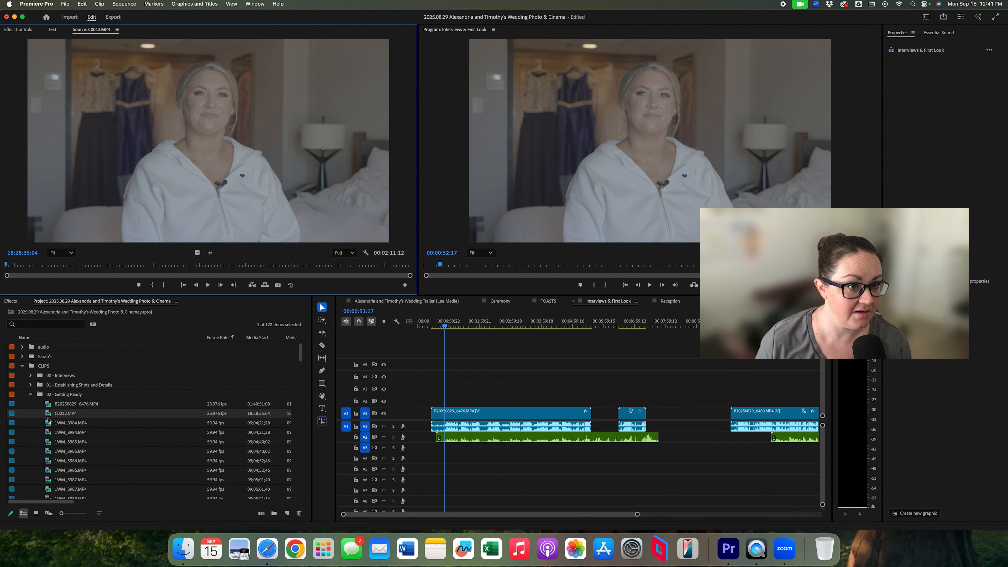
pyautogui.doubleClick(48, 423)
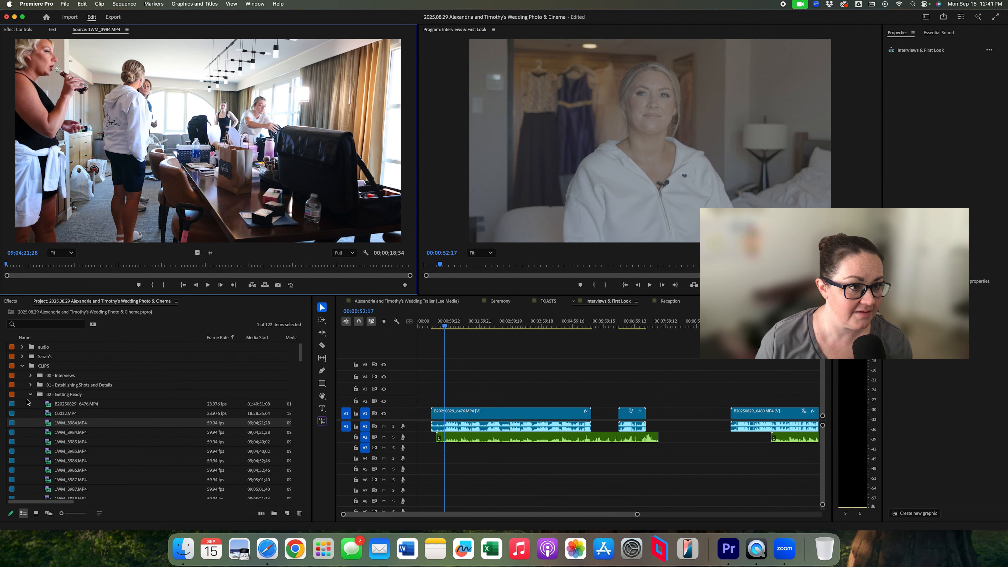
pyautogui.click(30, 395)
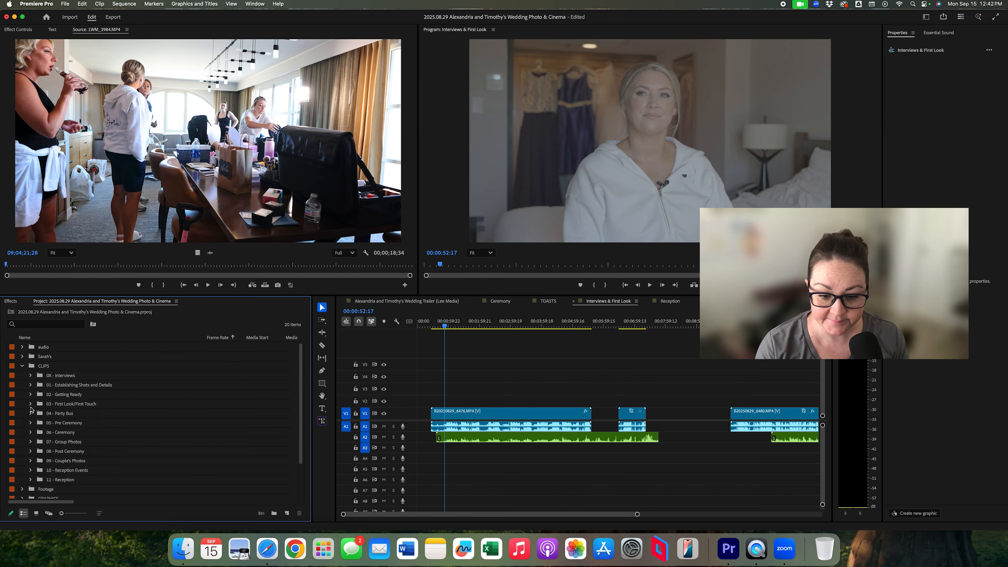
# Step: Listen to the bride interview WAV alone on A2, move it onto A1 over the camera audio, and switch off the A2 solo
pyautogui.click(439, 377)
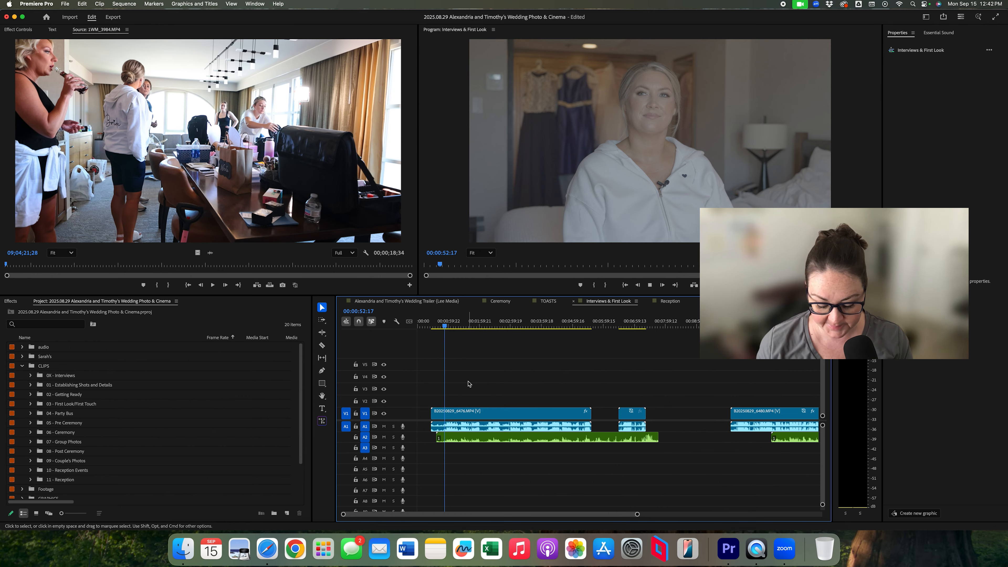
pyautogui.press('space')
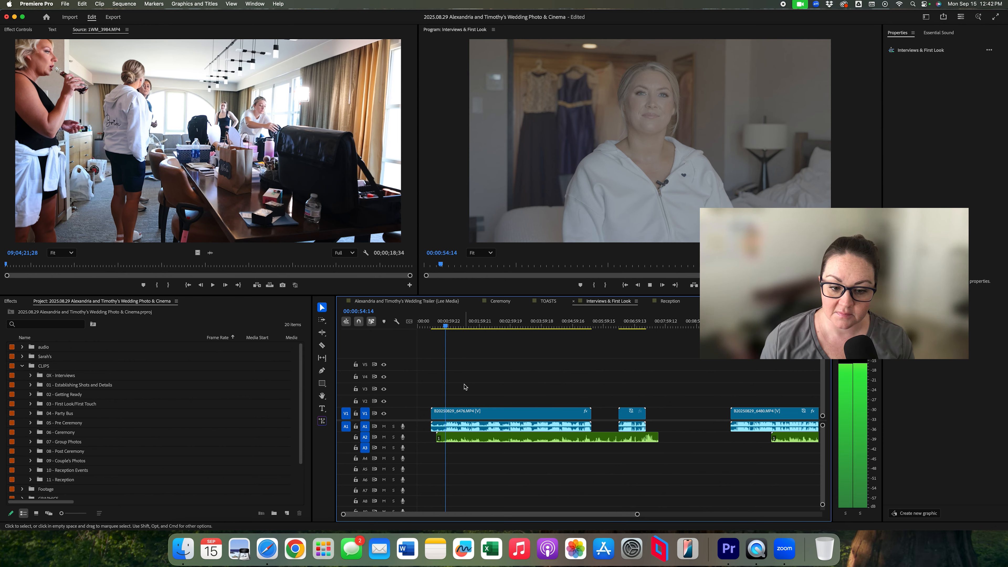
pyautogui.click(393, 438)
pyautogui.moveTo(482, 438); pyautogui.dragTo(484, 428)
pyautogui.press('space')
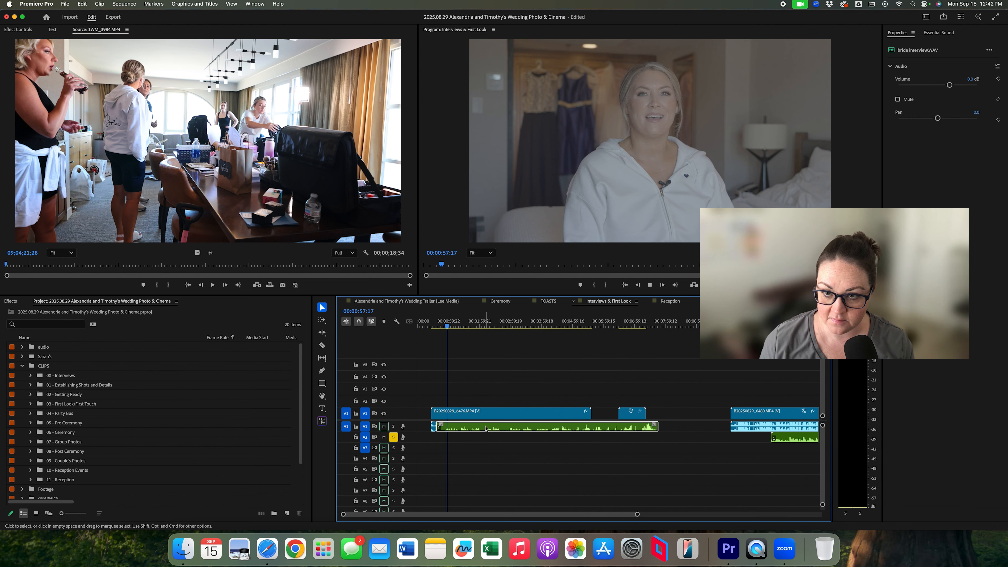
pyautogui.click(393, 437)
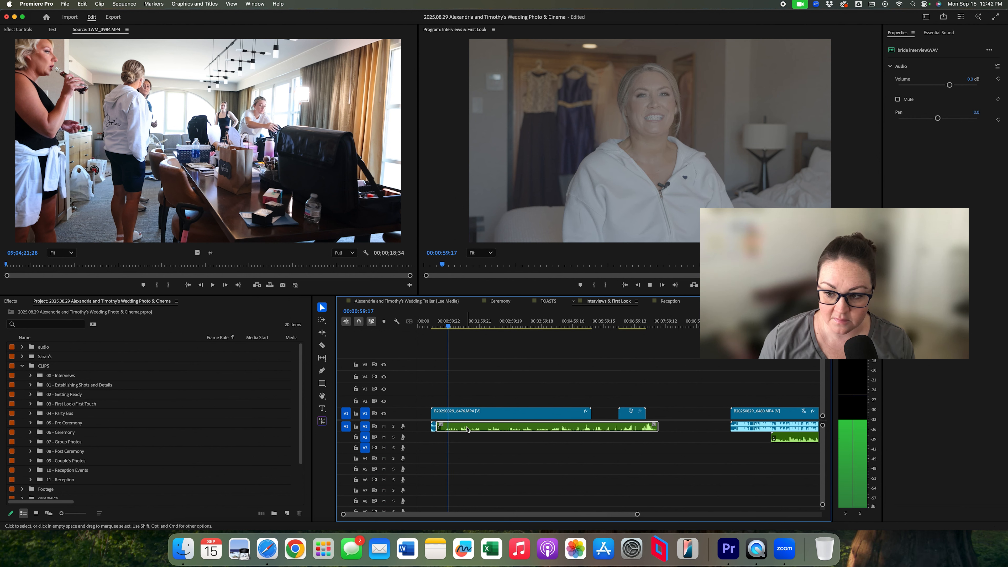
# Step: Find the Dynamics audio effect and apply it to the bride interview WAV on A1
pyautogui.click(11, 301)
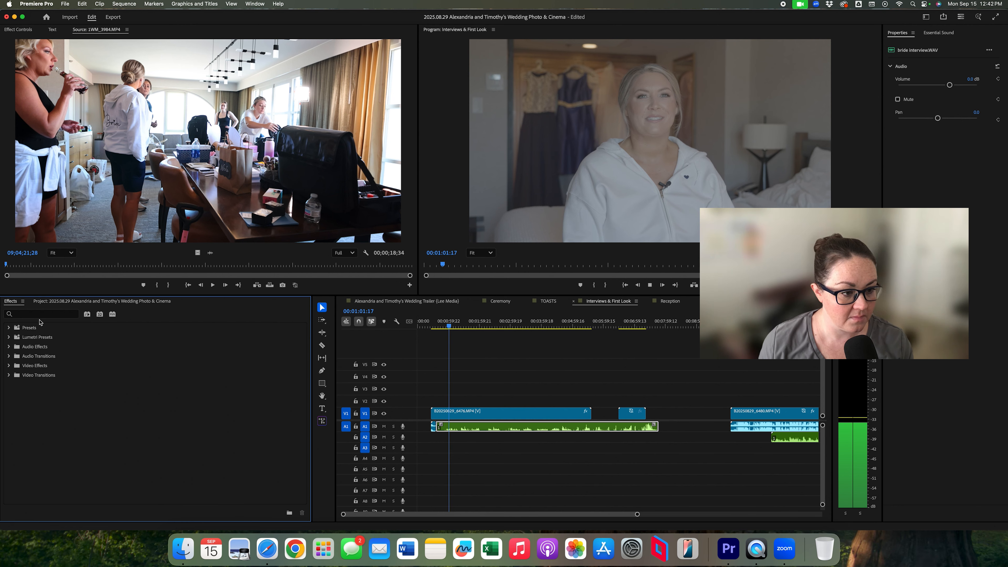
pyautogui.click(24, 314)
pyautogui.write('dyn')
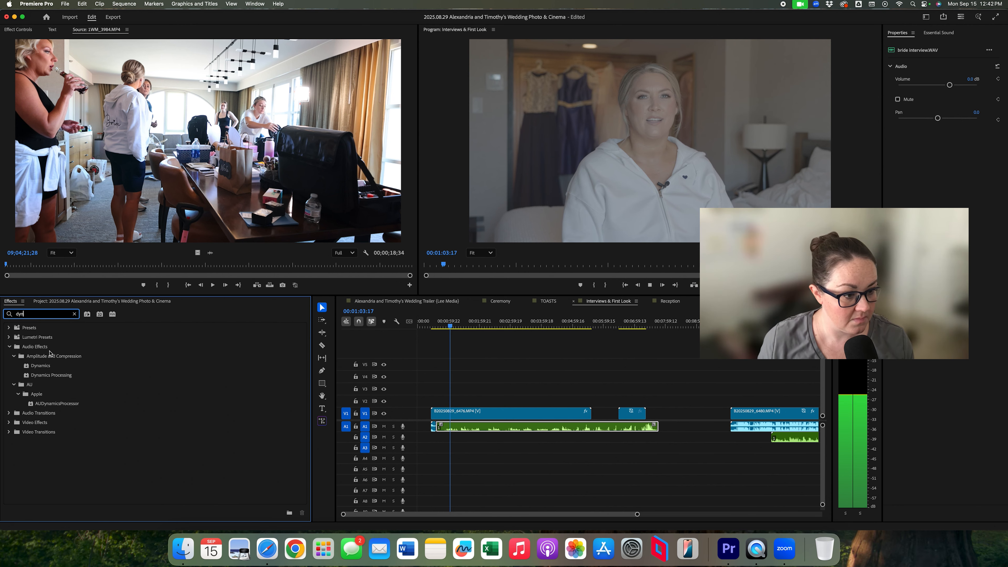
pyautogui.moveTo(41, 366); pyautogui.dragTo(502, 427)
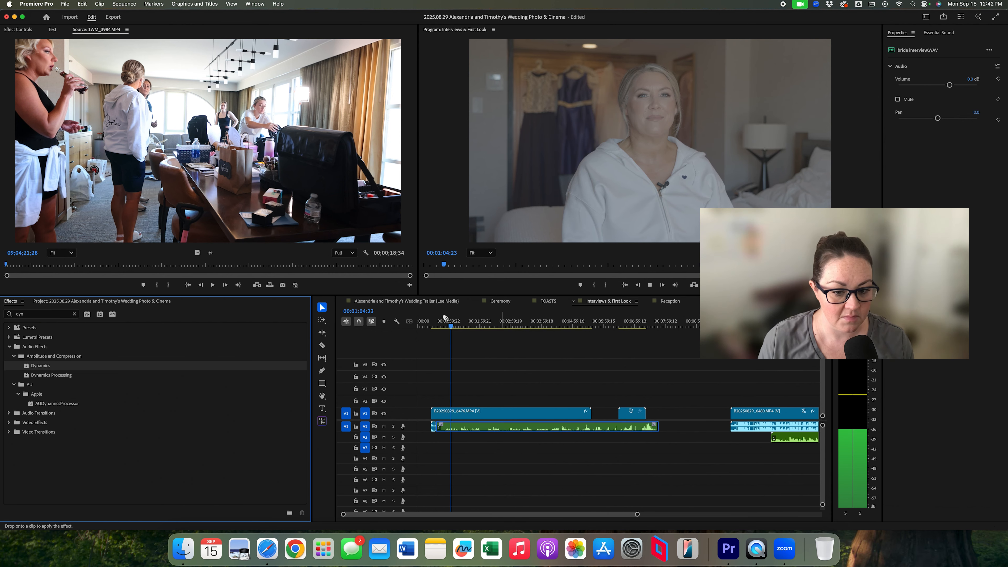
# Step: Configure the Dynamics effect on the bride interview audio with only the Limiter enabled and its threshold at -4 dB
pyautogui.click(17, 29)
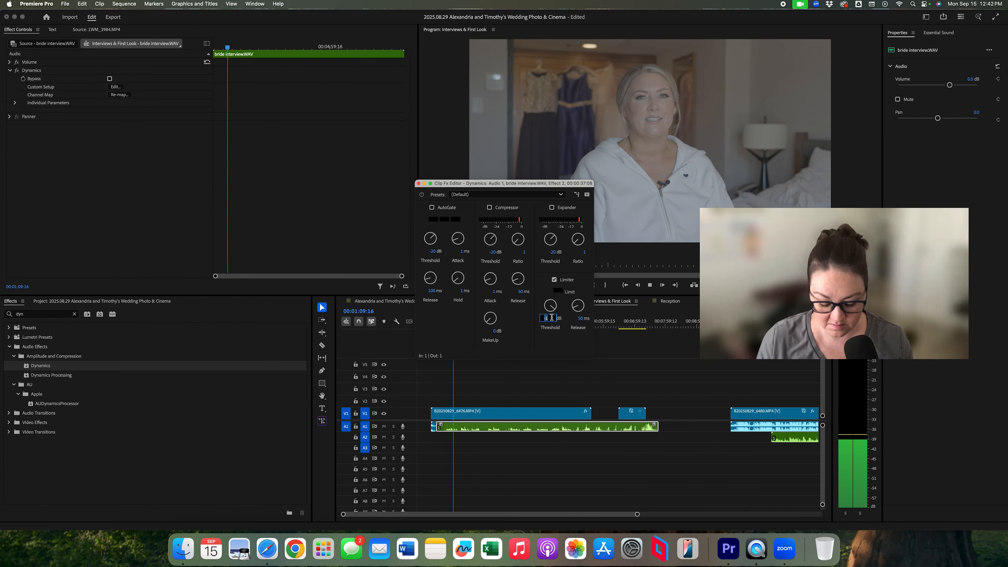
pyautogui.write('-4')
pyautogui.press('Return')
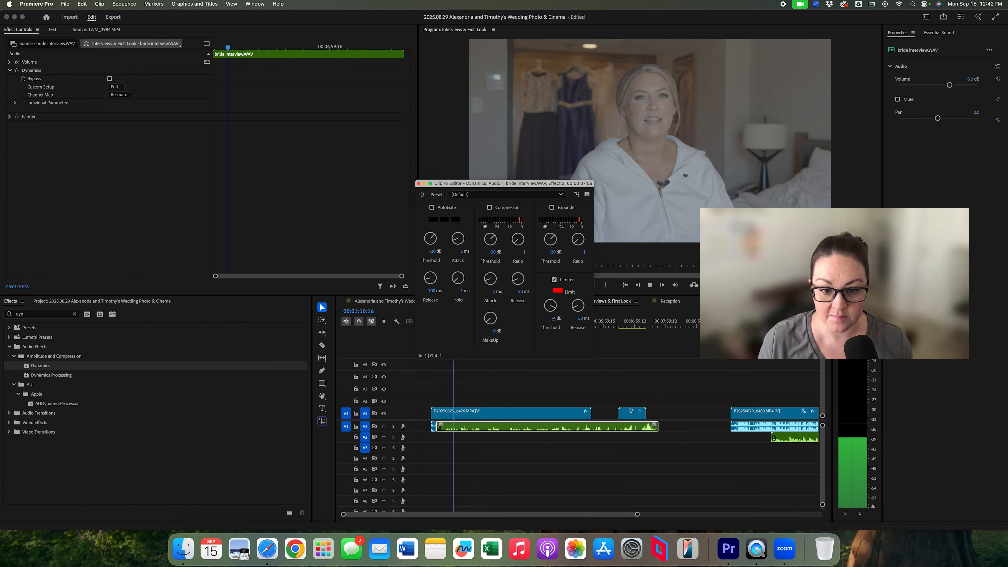
pyautogui.click(418, 184)
# Step: Raise the audio gain of the bride interview WAV by 10 dB and play it back
pyautogui.rightClick(508, 421)
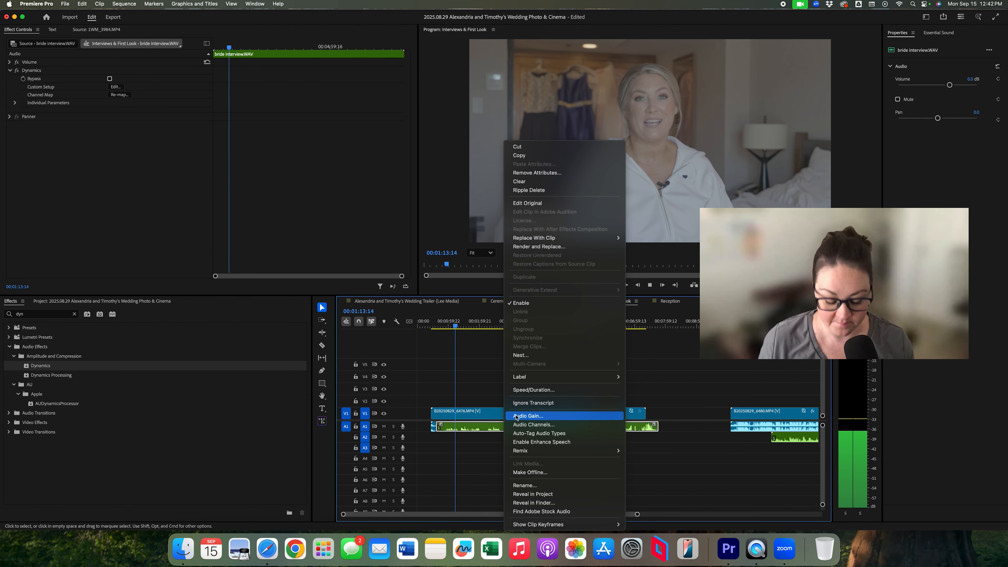
pyautogui.click(517, 417)
pyautogui.write('10')
pyautogui.press('Return')
pyautogui.press('space')
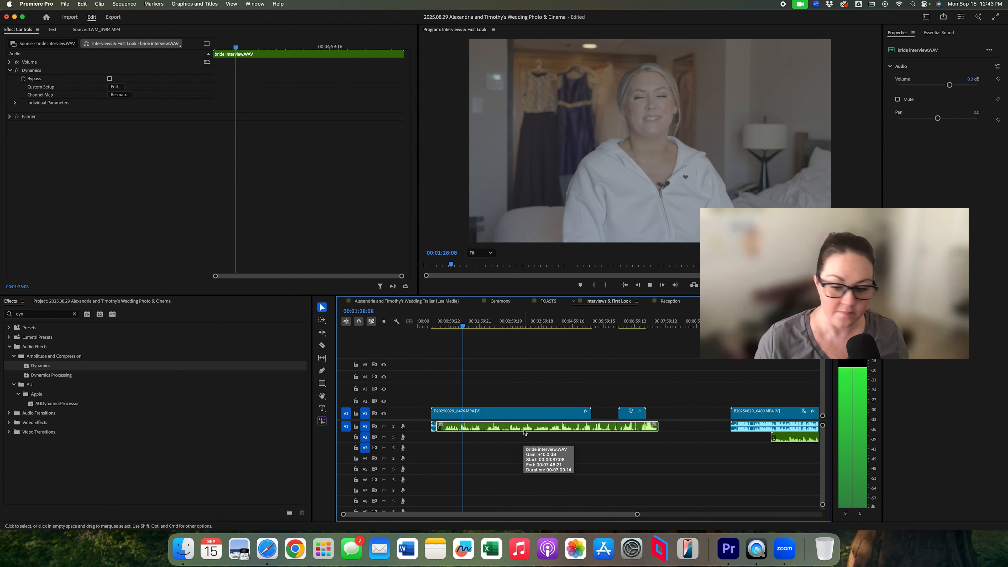
# Step: Raise the bride interview WAV's audio gain further and listen to the louder level
pyautogui.rightClick(532, 431)
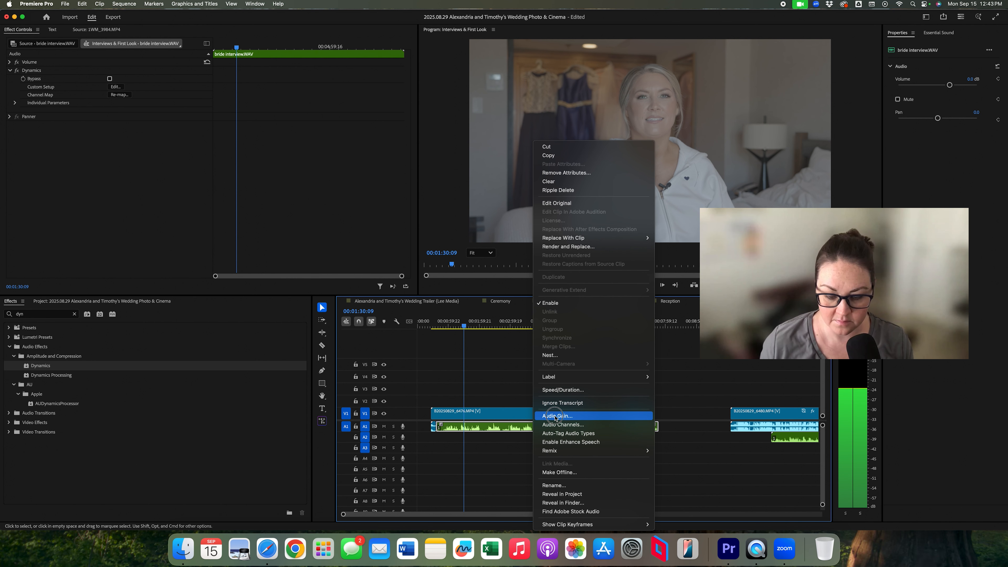
pyautogui.click(555, 415)
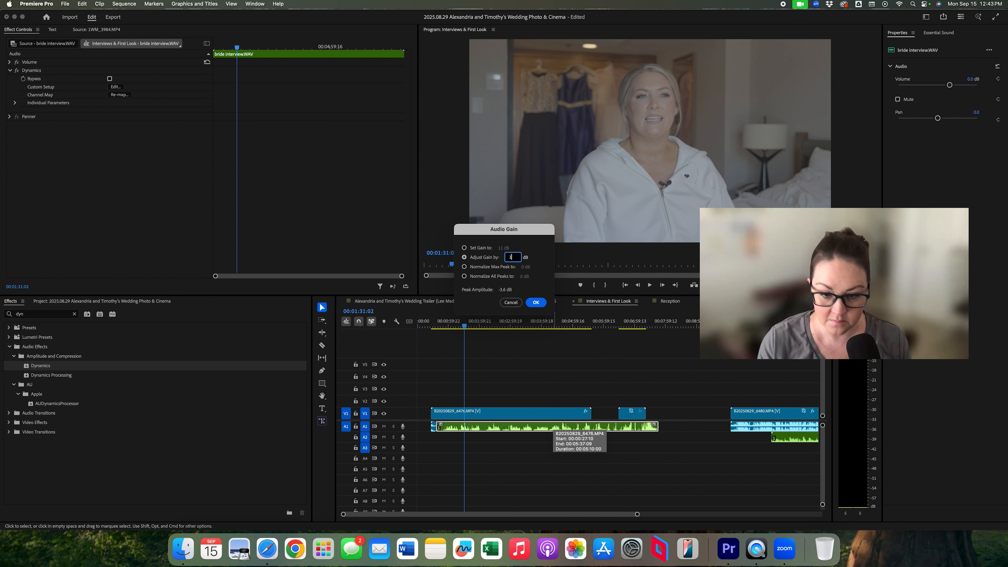
pyautogui.write('6')
pyautogui.press('Return')
pyautogui.press('space')
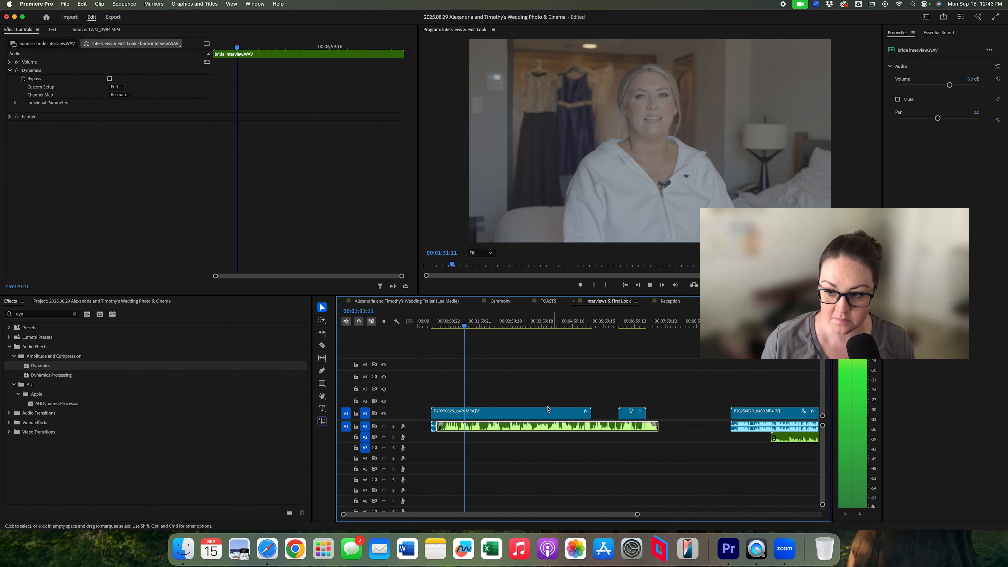
# Step: Lower the bride interview WAV's audio gain, bring it up slightly again, and check the level in playback
pyautogui.rightClick(518, 429)
pyautogui.click(546, 416)
pyautogui.press('Return')
pyautogui.rightClick(540, 433)
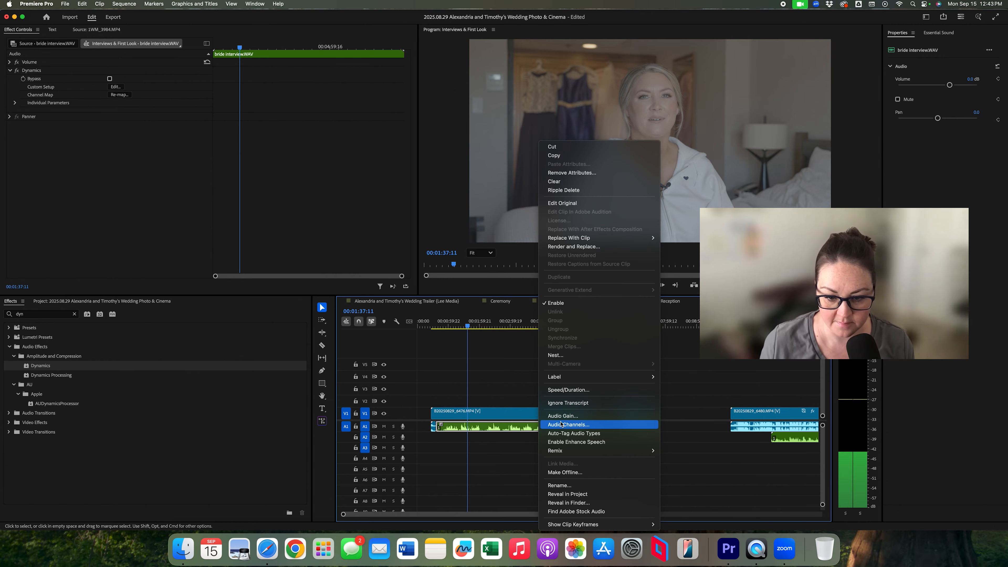
pyautogui.click(563, 416)
pyautogui.press('Return')
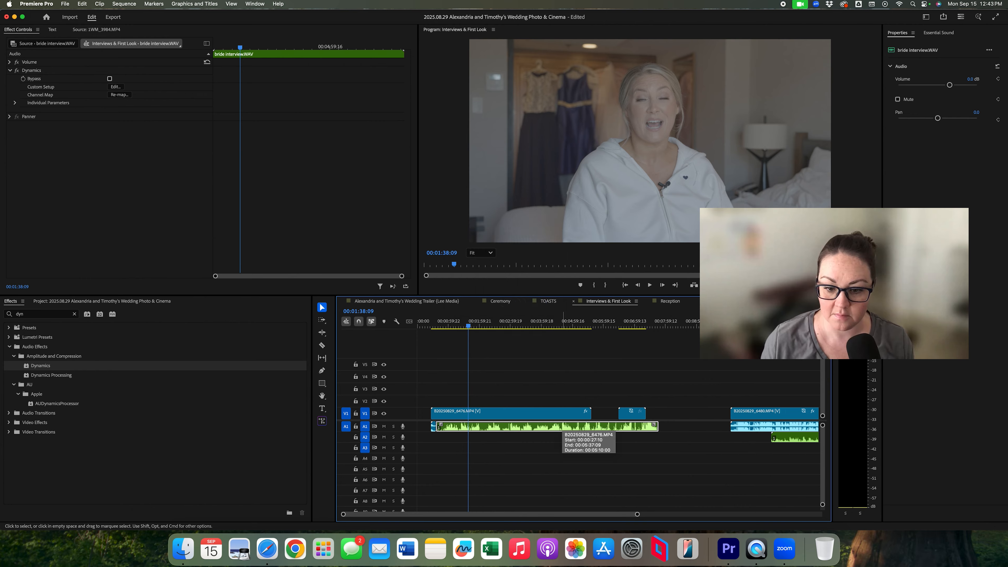
pyautogui.press('space')
pyautogui.press('XF86AudioRaiseVolume')
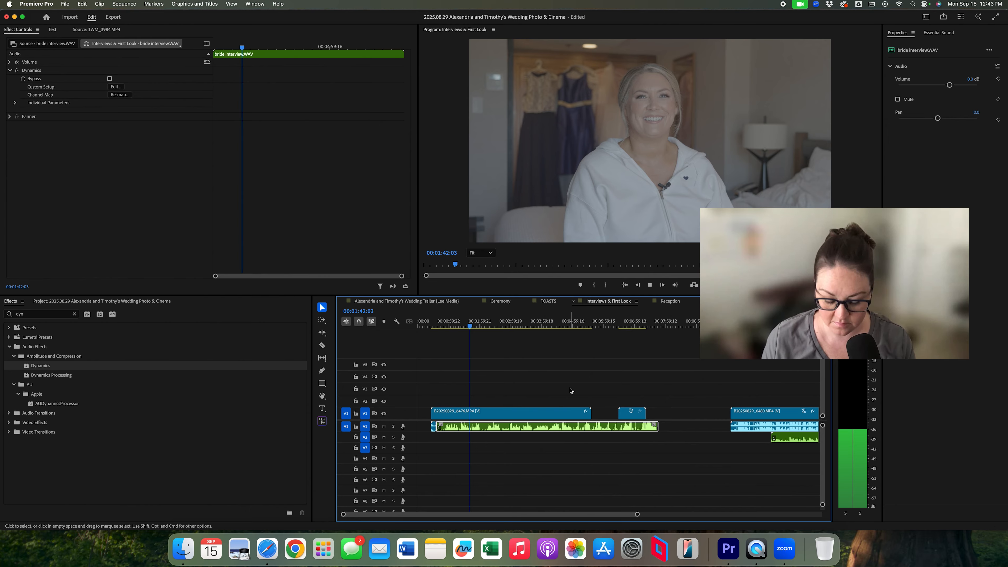
# Step: Split the interview video and audio at about 00:01:46 and again at about 00:02:02
pyautogui.click(540, 389)
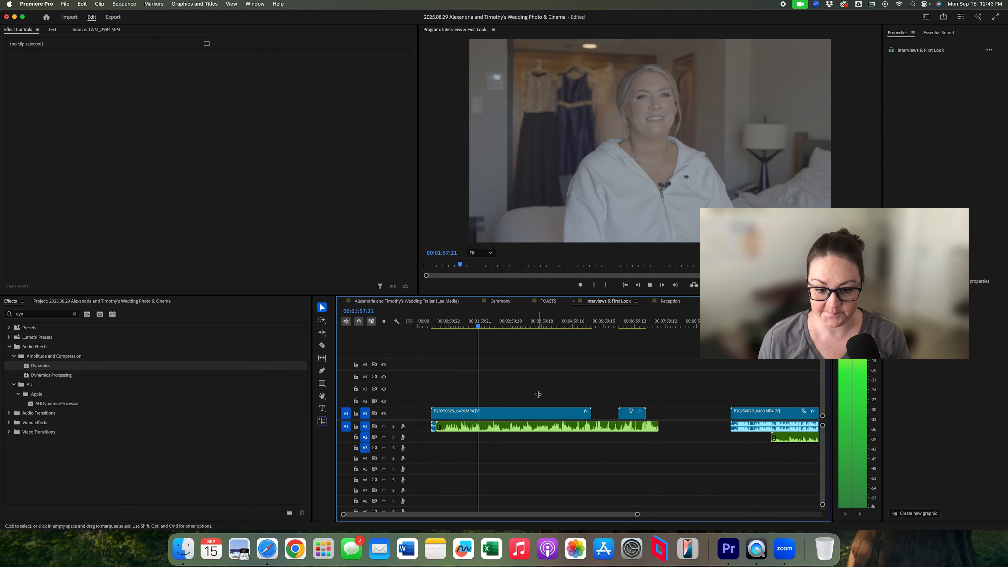
pyautogui.press('=')
pyautogui.press('=')
pyautogui.press('=')
pyautogui.moveTo(568, 326); pyautogui.dragTo(569, 326)
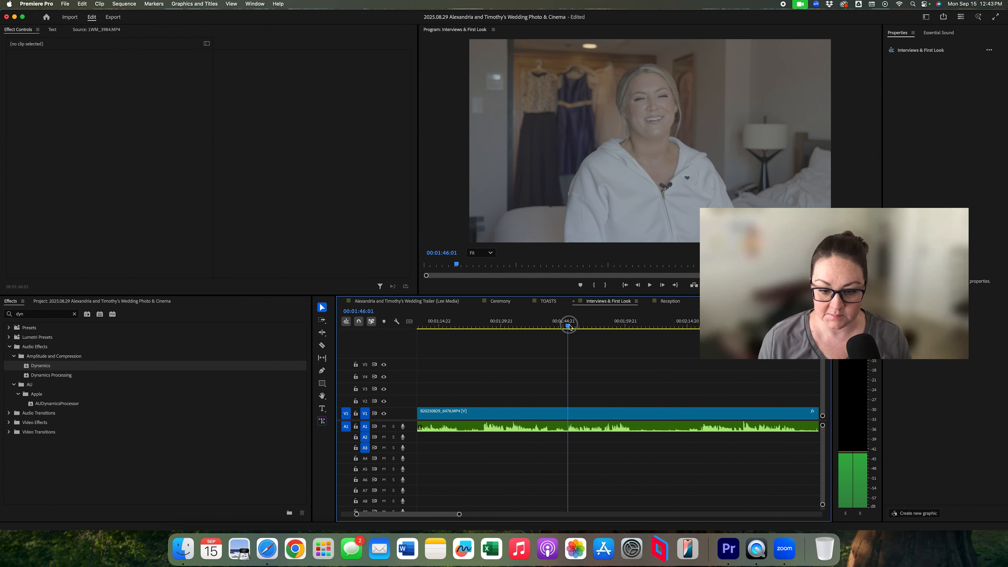
pyautogui.press('space')
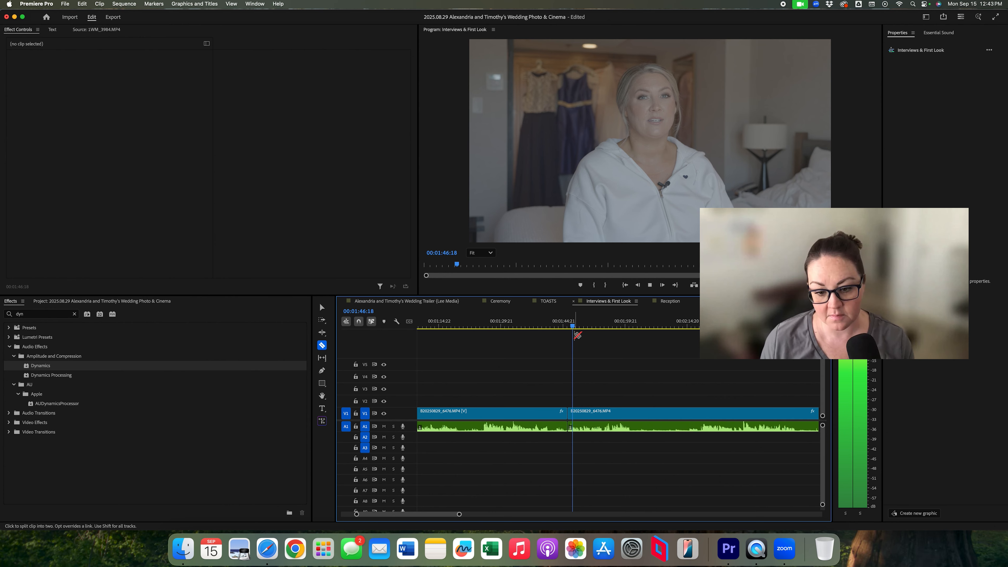
pyautogui.press('-')
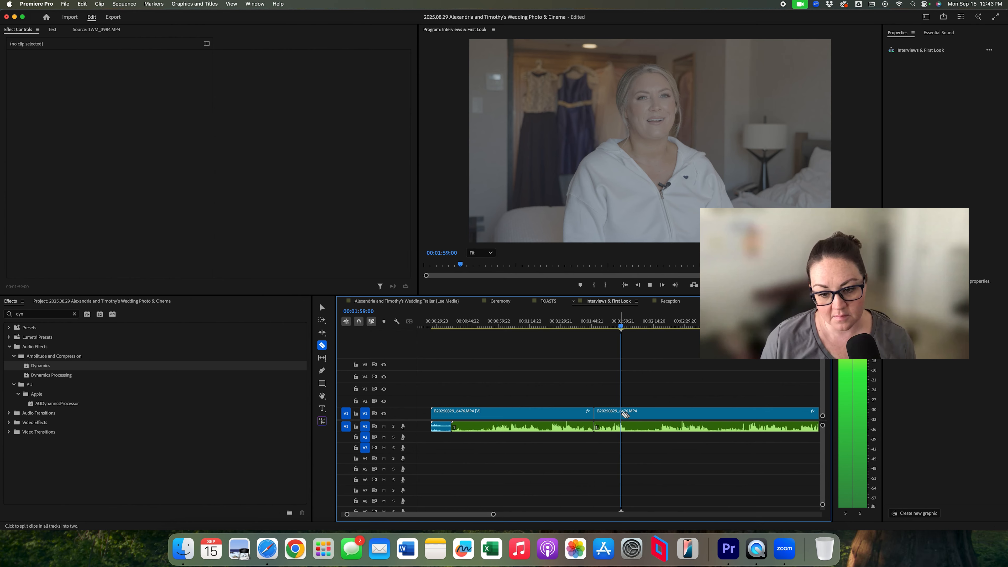
pyautogui.click(627, 414)
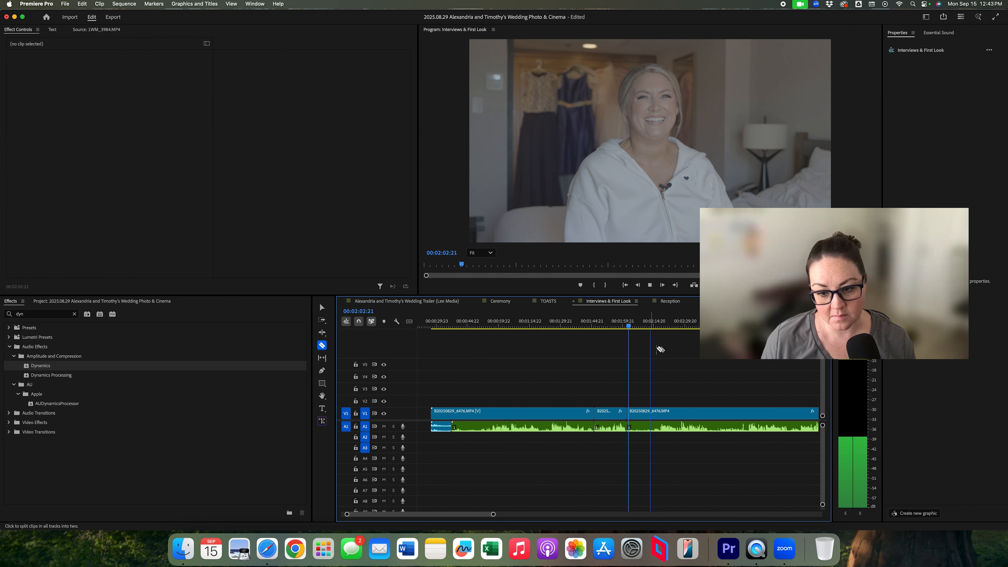
# Step: Split the interview on all tracks at about 00:02:18, where speech resumes, and refine the cut slightly further along
pyautogui.click(663, 324)
pyautogui.moveTo(663, 324); pyautogui.dragTo(660, 323)
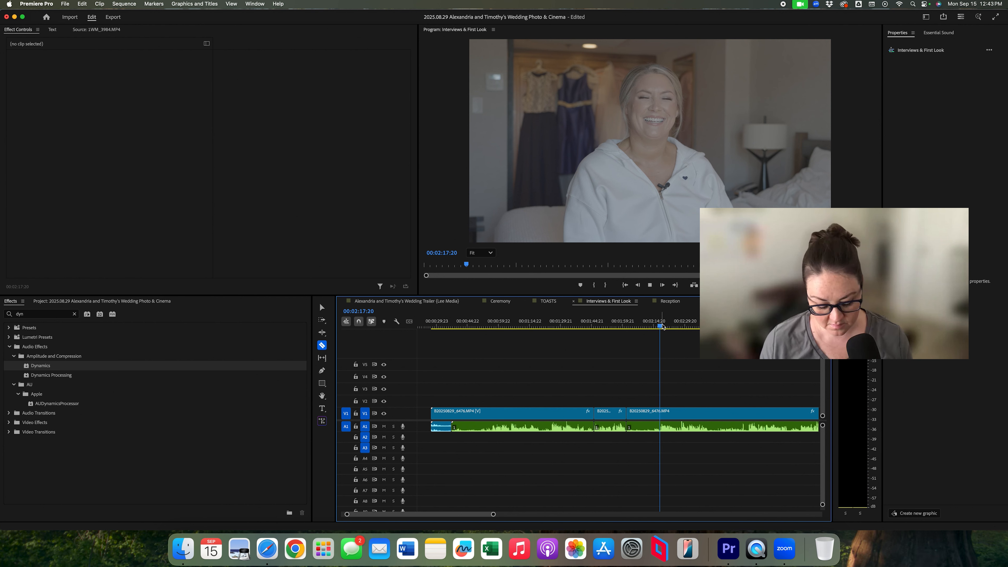
pyautogui.press('space')
pyautogui.keyDown('shift'); pyautogui.click(660, 417); pyautogui.keyUp('shift')
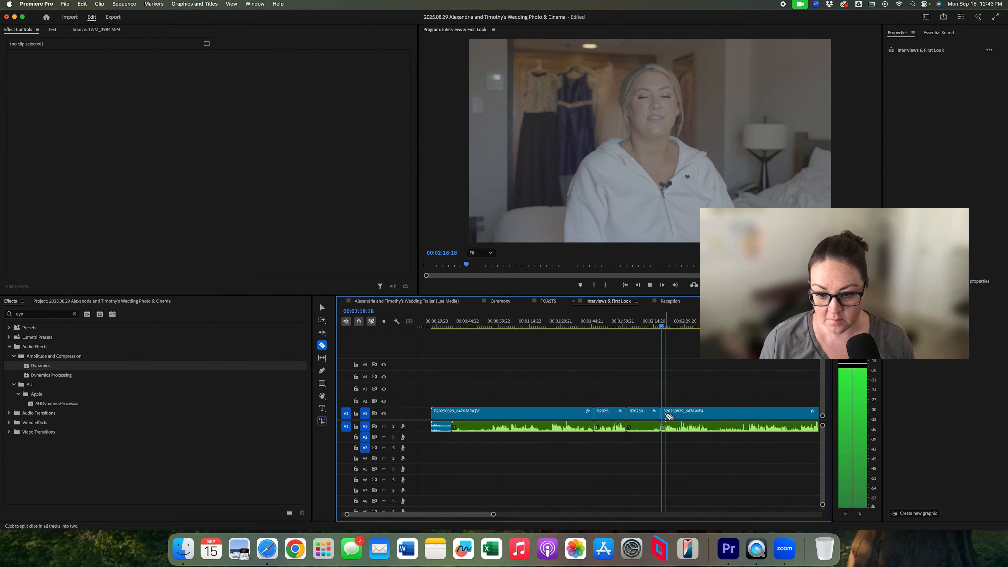
pyautogui.press('=')
pyautogui.press('=')
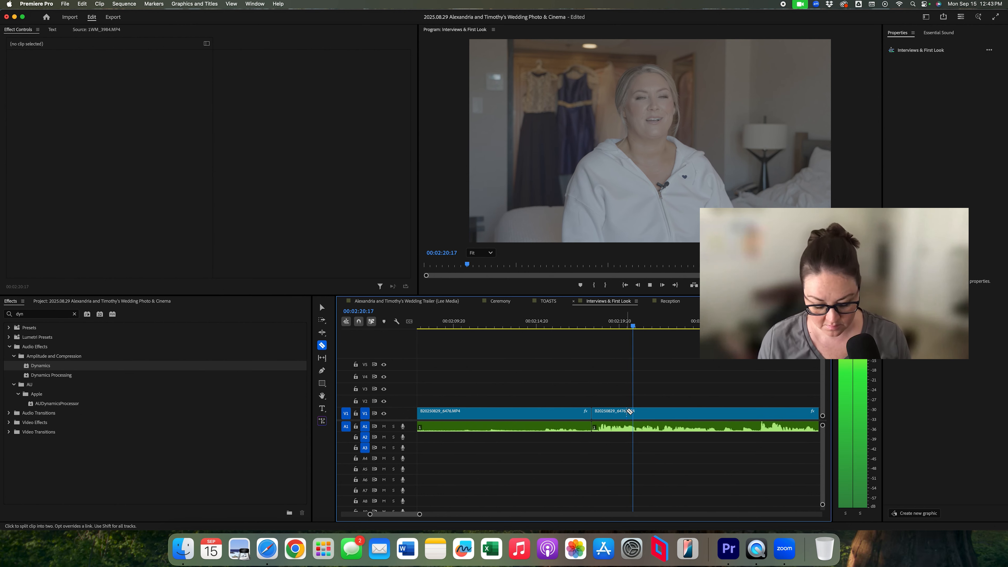
pyautogui.keyDown('shift'); pyautogui.click(597, 414); pyautogui.keyUp('shift')
# Step: Delete the interview video and audio between about 00:02:02 and 00:02:18, leaving a gap
pyautogui.press('v')
pyautogui.moveTo(581, 404); pyautogui.dragTo(591, 428)
pyautogui.press('Delete')
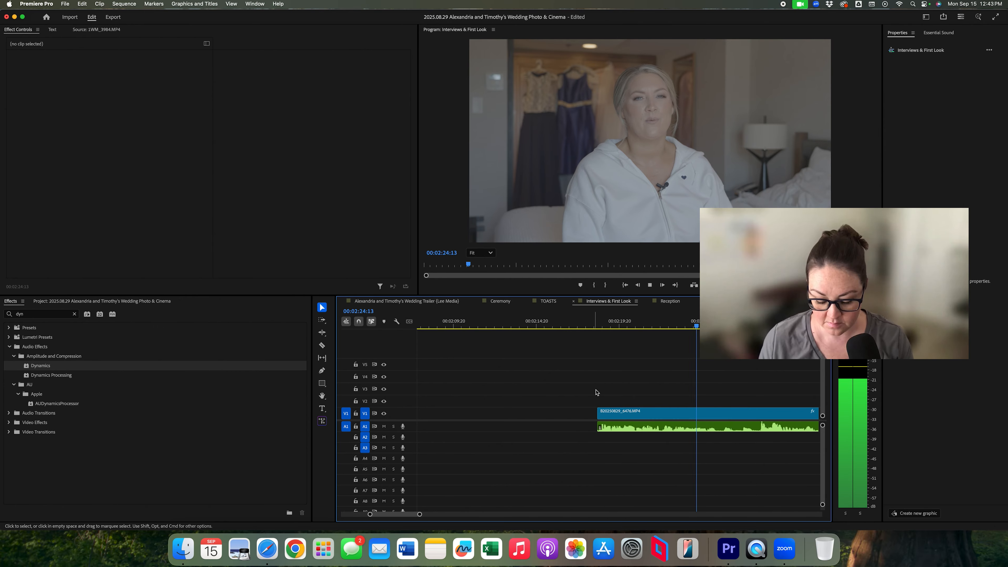
pyautogui.press('-')
pyautogui.press('-')
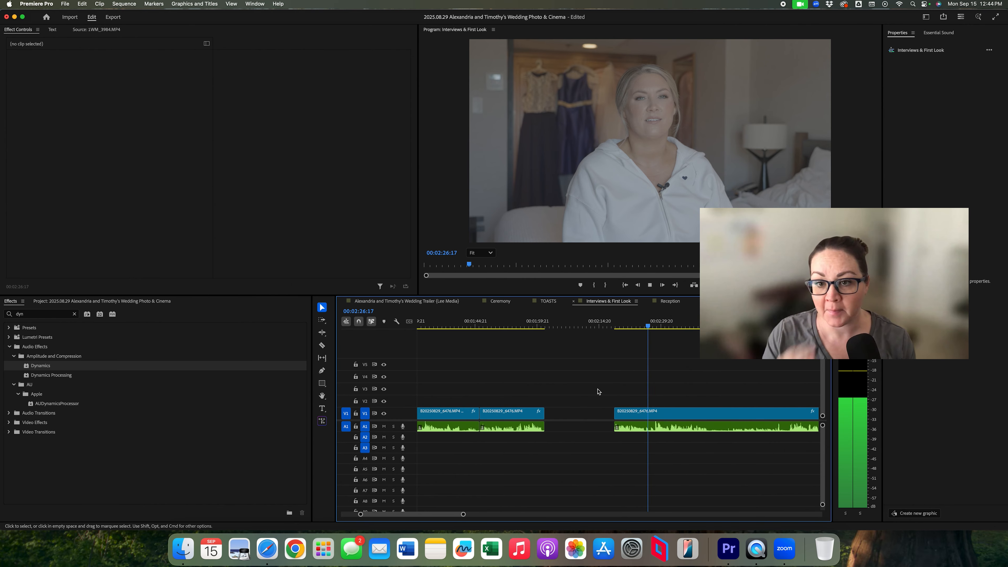
# Step: Split the interview video and audio at 00:02:37:12, 00:02:38:15 and about 00:02:41
pyautogui.hscroll(10, 578, 391)
pyautogui.hscroll(-1, 578, 391)
pyautogui.press('c')
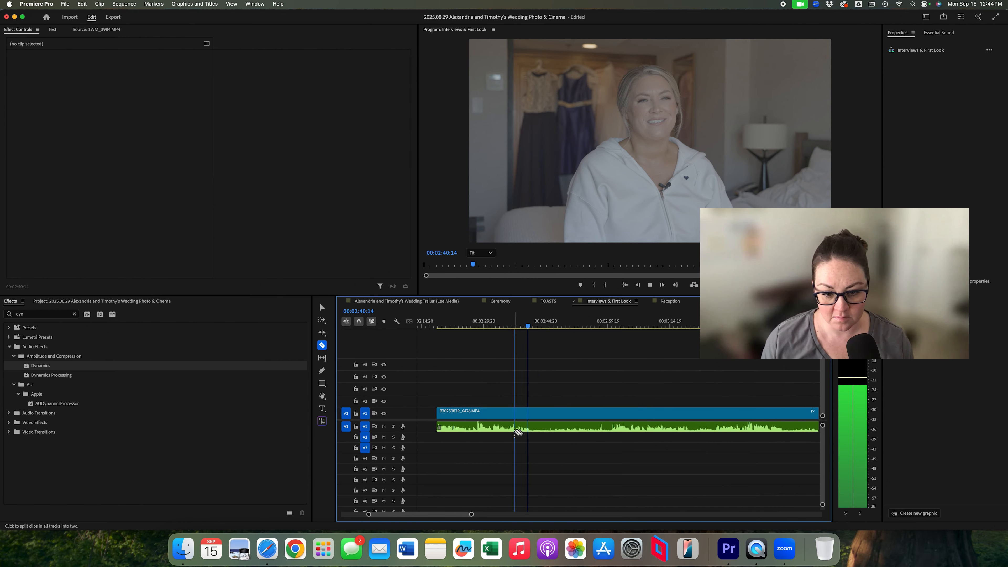
pyautogui.keyDown('shift'); pyautogui.click(515, 432); pyautogui.keyUp('shift')
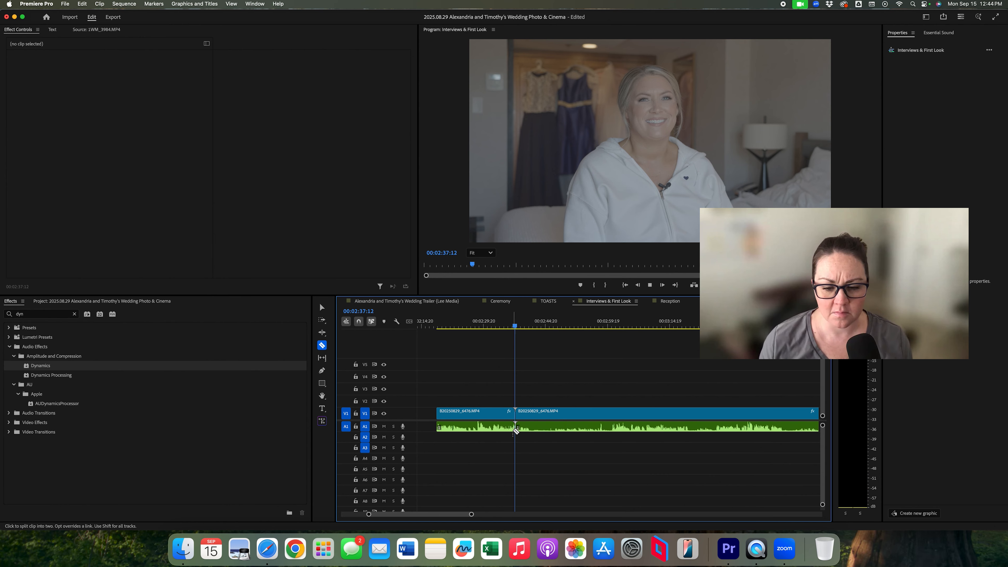
pyautogui.press('space')
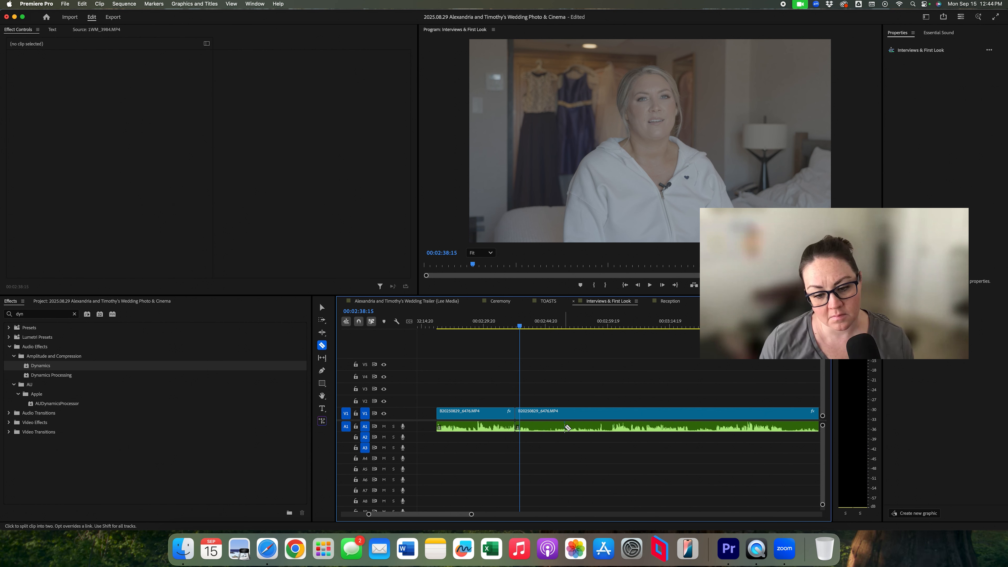
pyautogui.press('super+k')
pyautogui.press('space')
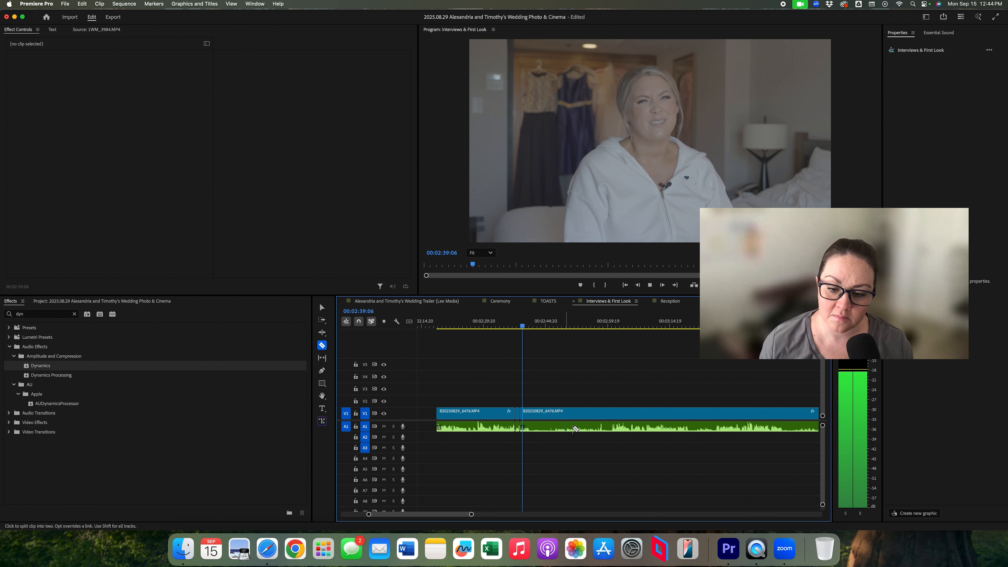
pyautogui.press('super+k')
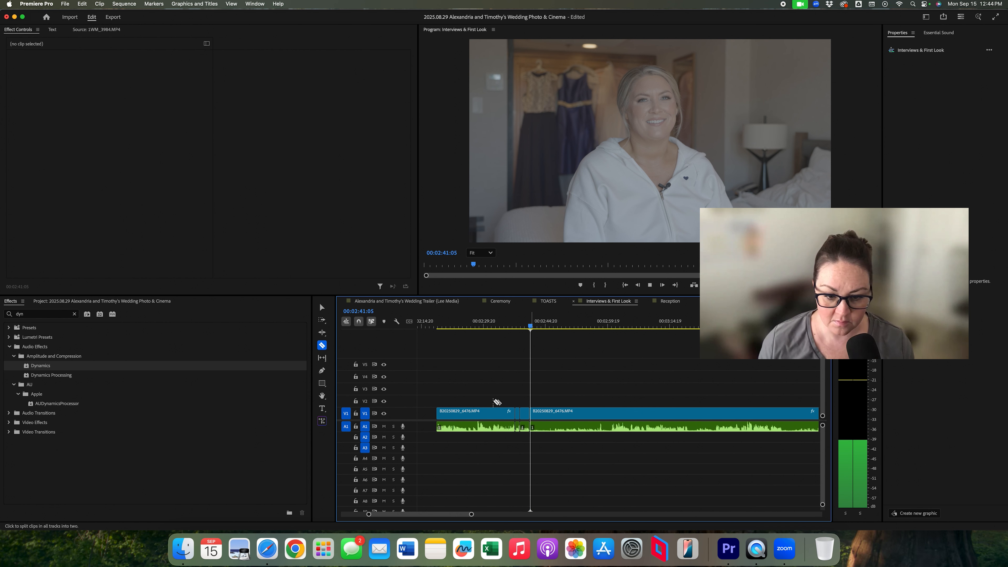
# Step: Review the interview from about 00:02:18, then delete its video and audio up to 00:02:38:15, leaving a gap
pyautogui.press('v')
pyautogui.click(482, 409)
pyautogui.click(436, 322)
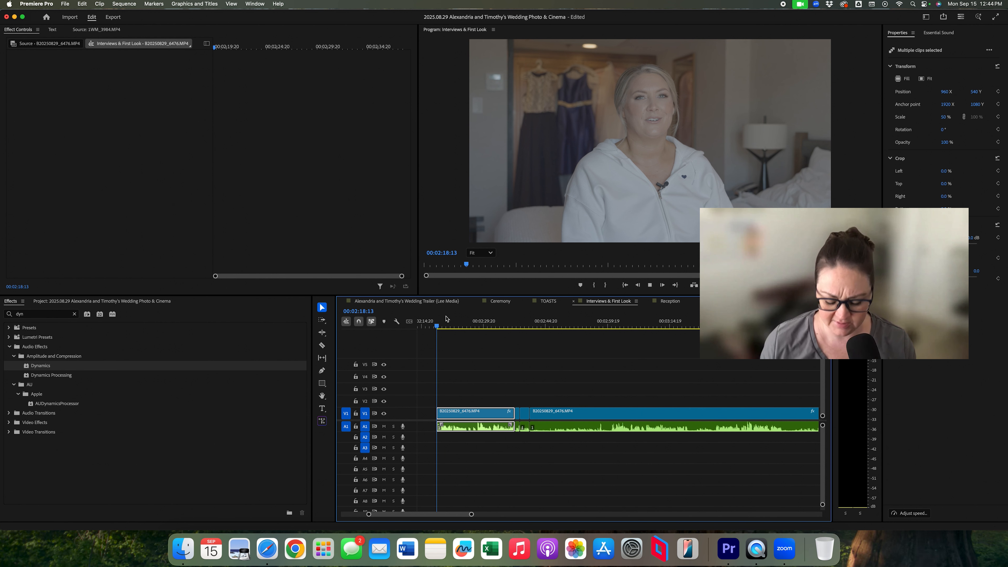
pyautogui.press('space')
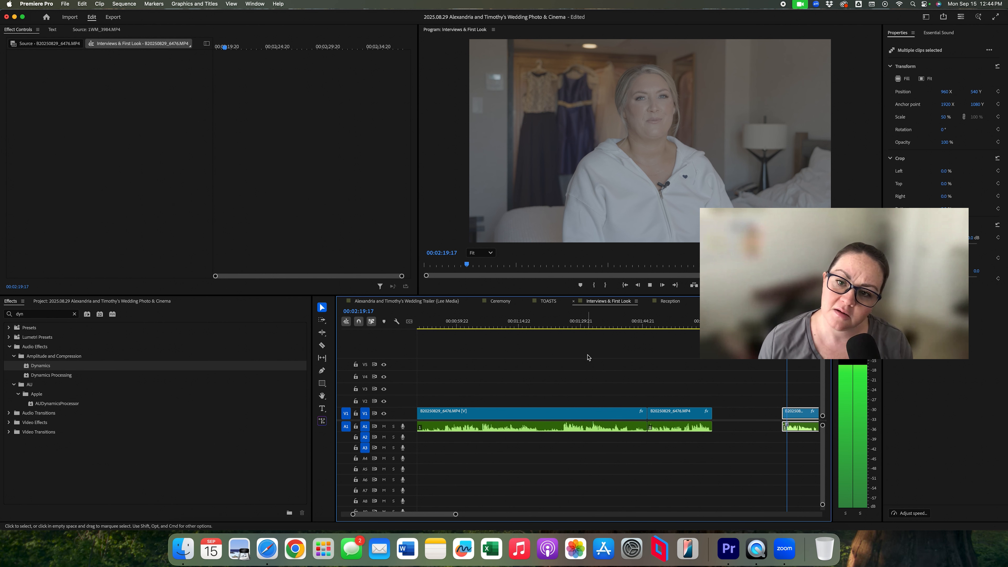
pyautogui.hscroll(-5, 587, 358)
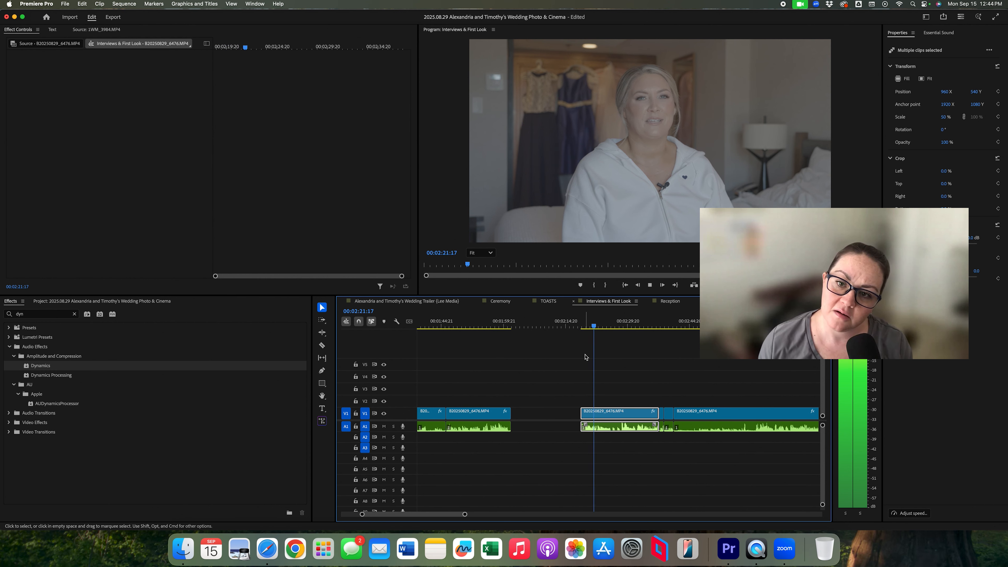
pyautogui.press('space')
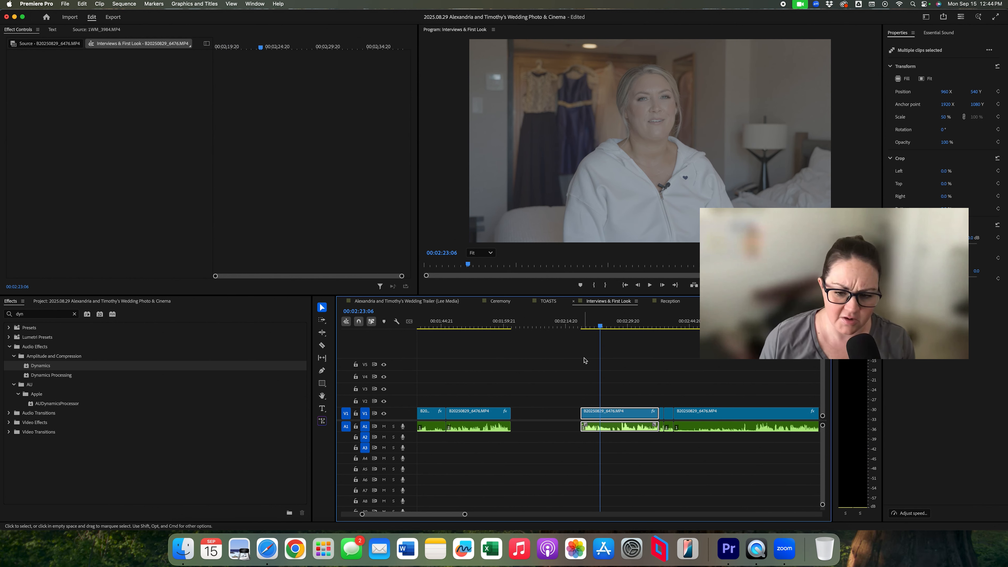
pyautogui.hscroll(3, 583, 357)
pyautogui.moveTo(482, 398); pyautogui.dragTo(568, 443)
pyautogui.press('Delete')
# Step: Review the interview from 00:02:41, split it at about 00:03:09, and delete the video and audio between those points
pyautogui.hscroll(3, 542, 392)
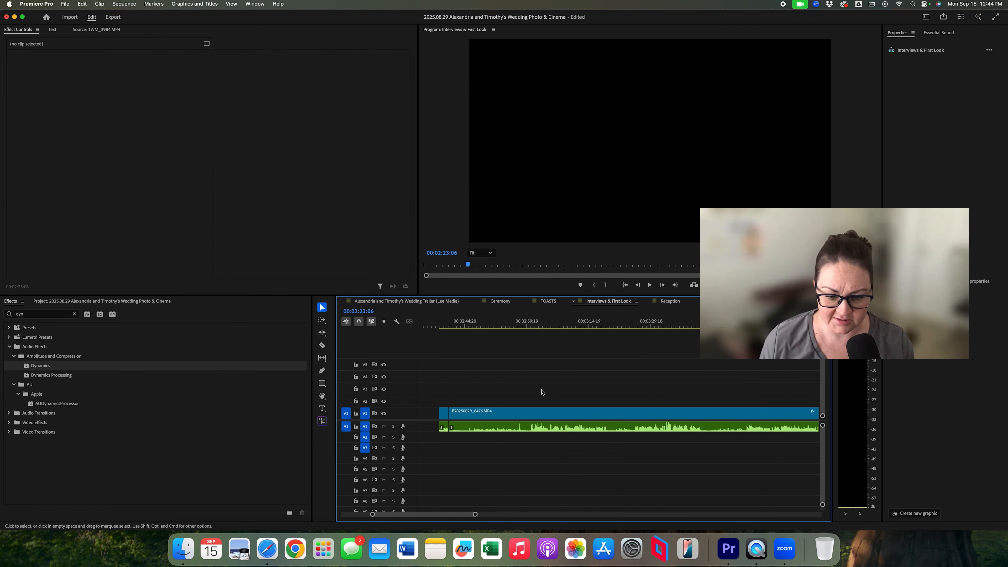
pyautogui.press('space')
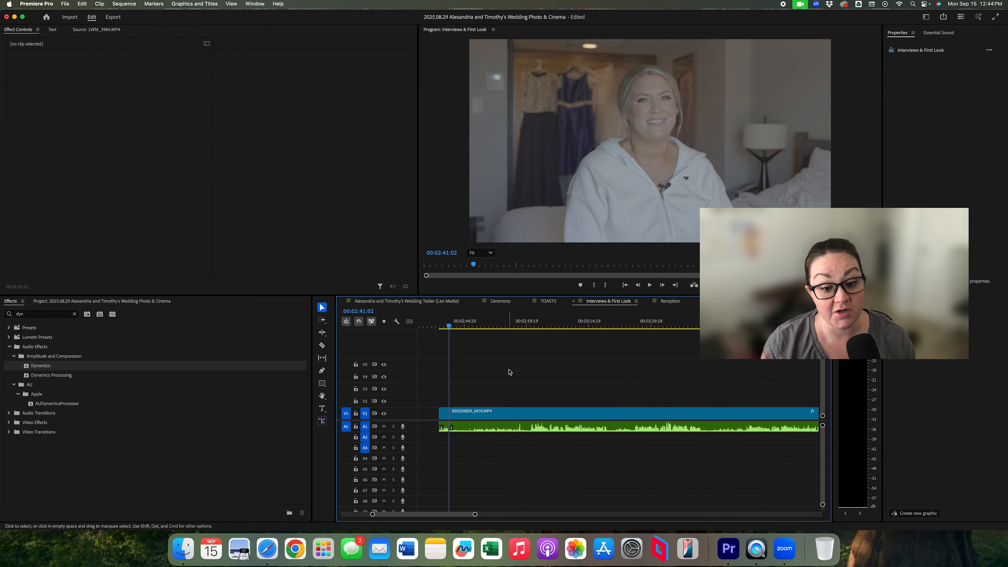
pyautogui.moveTo(468, 326); pyautogui.dragTo(475, 325)
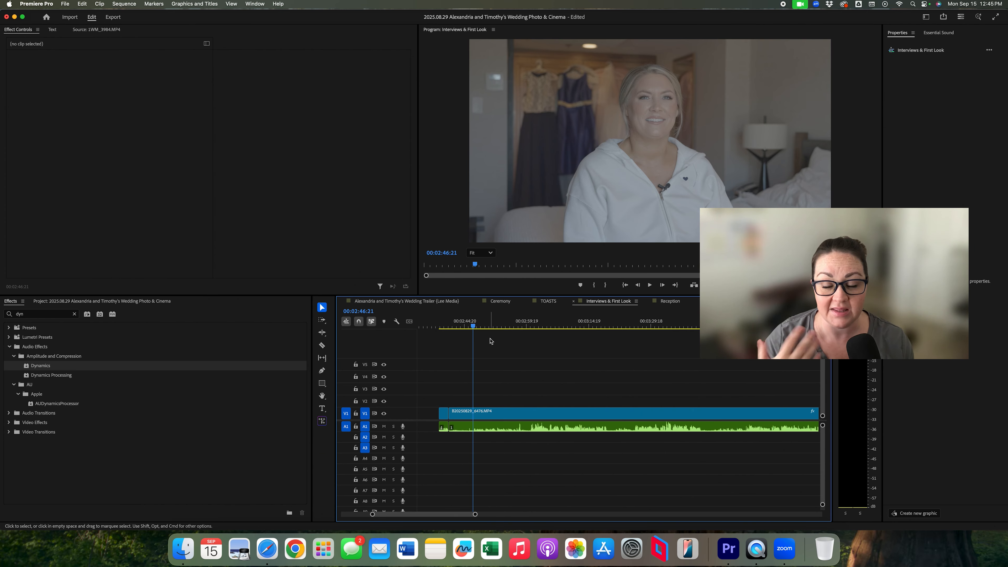
pyautogui.press('space')
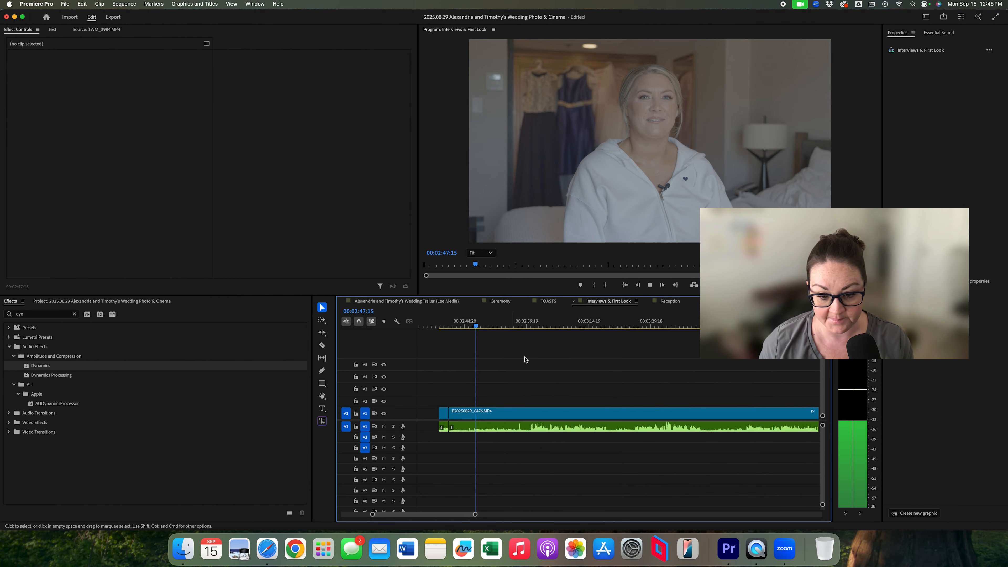
pyautogui.click(529, 325)
pyautogui.press('space')
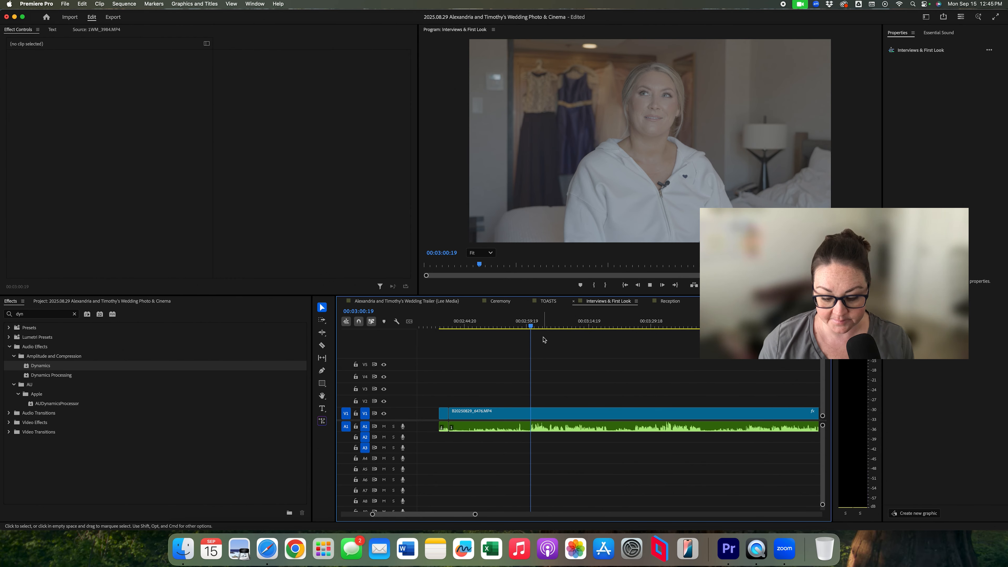
pyautogui.press('XF86AudioRaiseVolume')
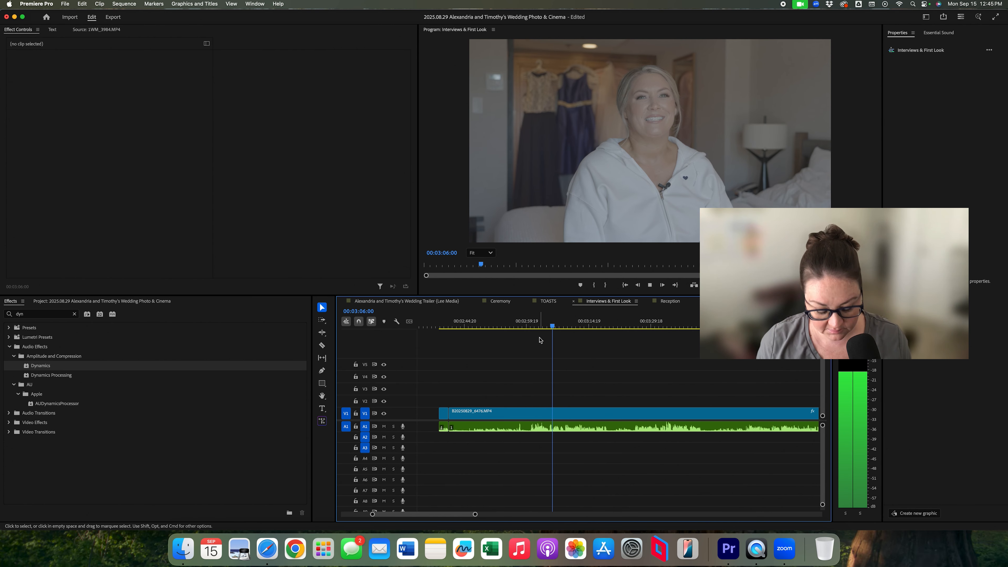
pyautogui.press('c')
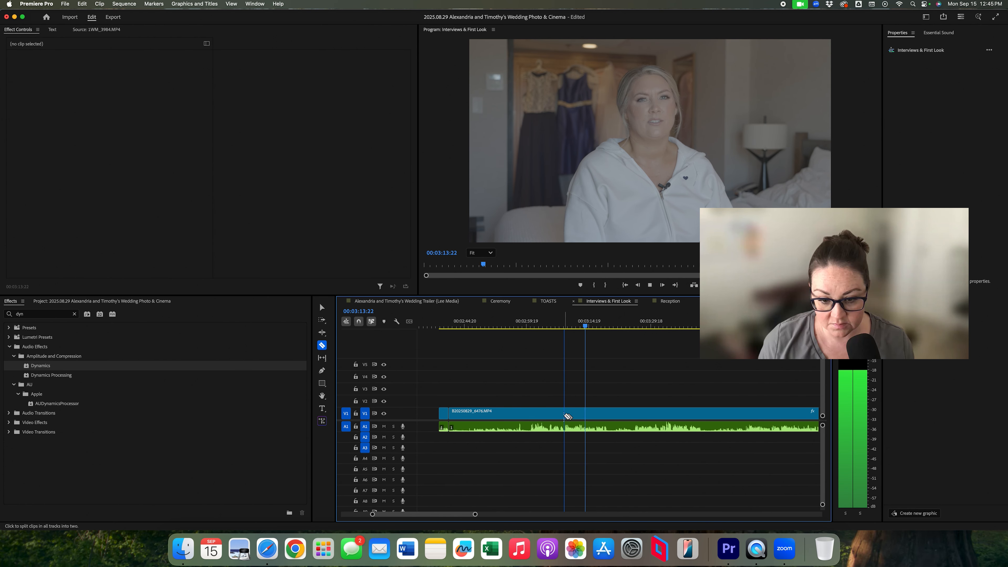
pyautogui.click(565, 415)
pyautogui.press('v')
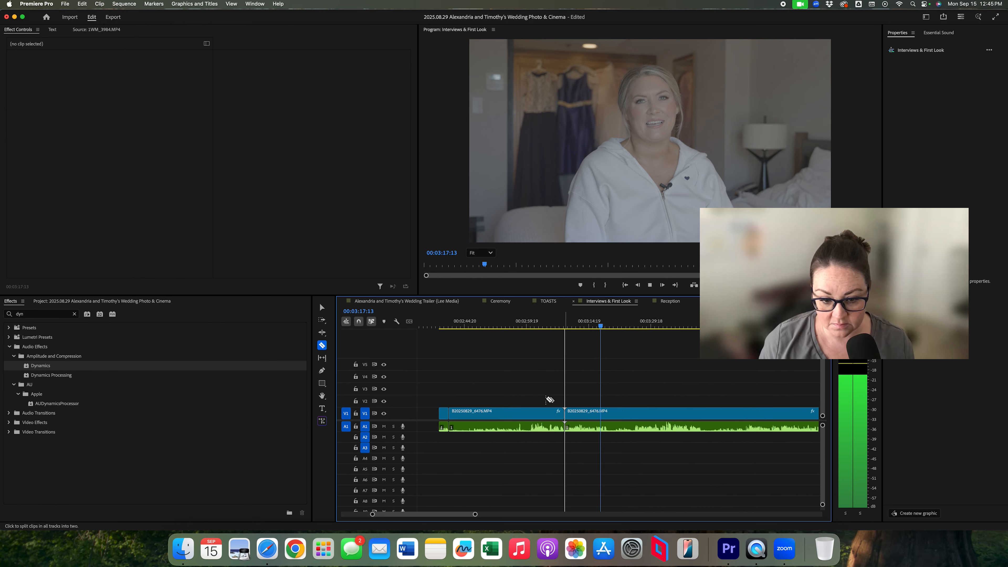
pyautogui.click(519, 432)
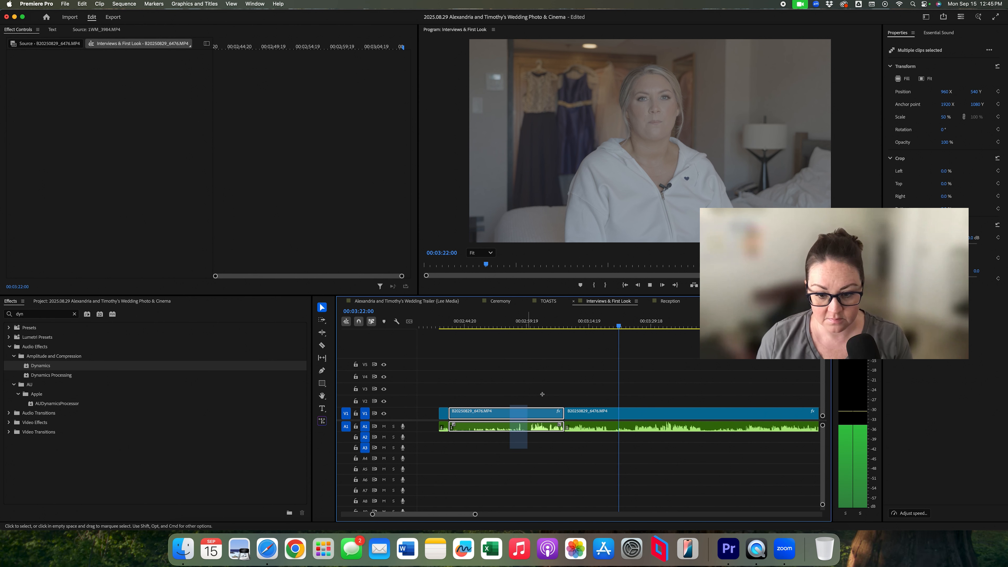
pyautogui.press('Delete')
# Step: Split the interview at about 00:03:19 and 00:03:26, and delete the video and audio between the cuts, leaving a gap
pyautogui.click(565, 326)
pyautogui.press('=')
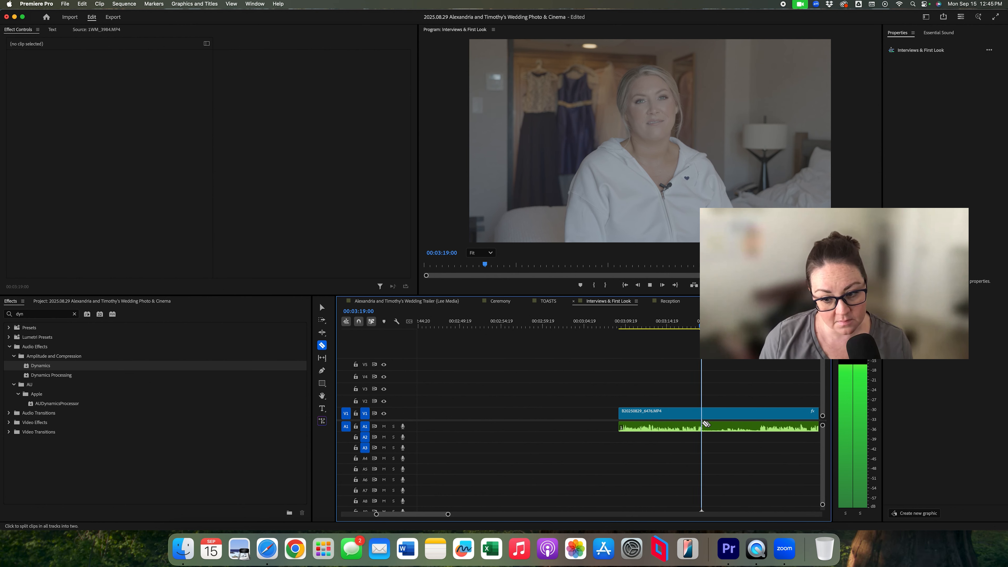
pyautogui.click(709, 425)
pyautogui.press('-')
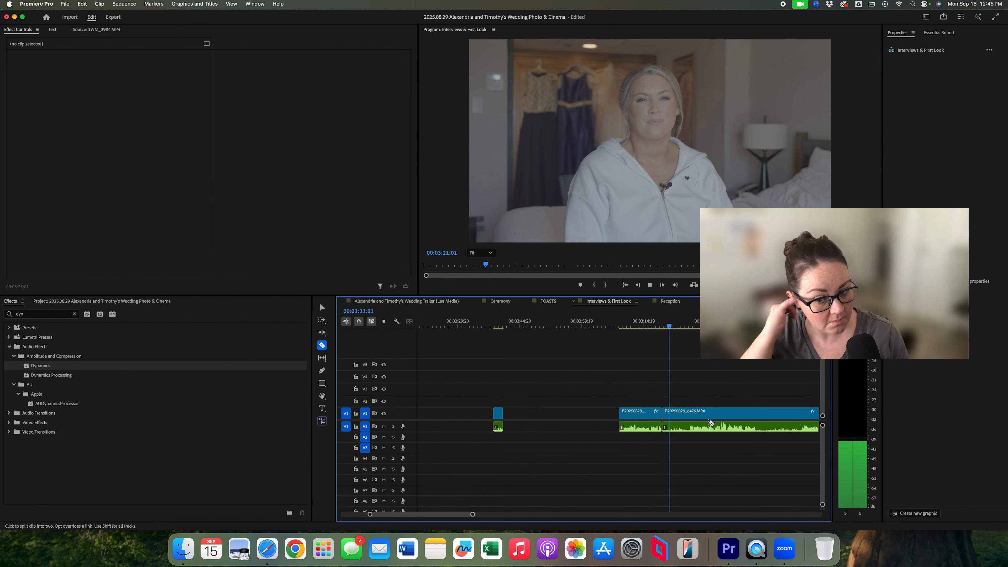
pyautogui.press('space')
pyautogui.keyDown('shift'); pyautogui.click(694, 427); pyautogui.keyUp('shift')
pyautogui.press('space')
pyautogui.press('v')
pyautogui.click(674, 428)
pyautogui.press('Delete')
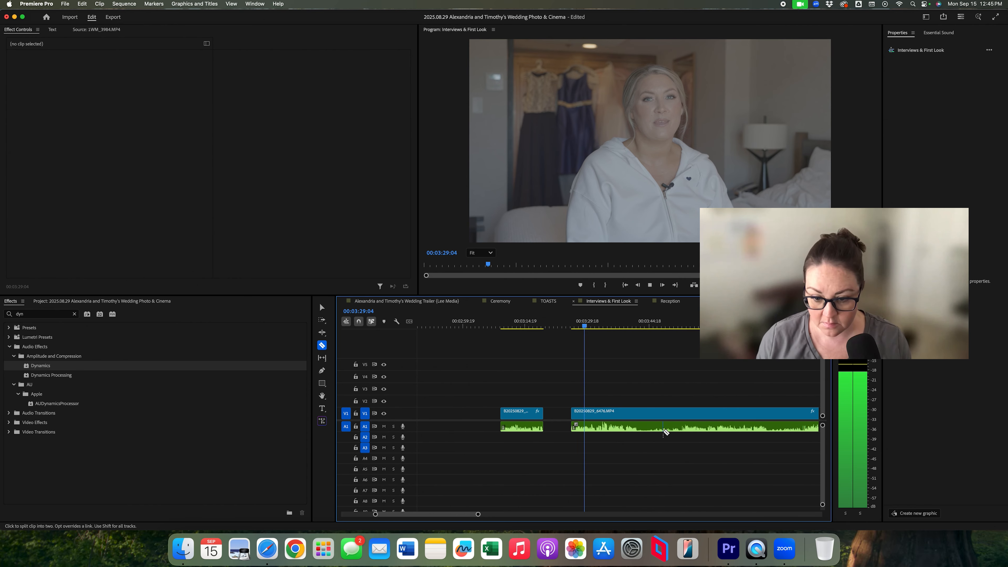
# Step: Split the interview at about 00:03:29 and delete the short video and audio piece before it, starting at 00:03:26:02
pyautogui.press('c')
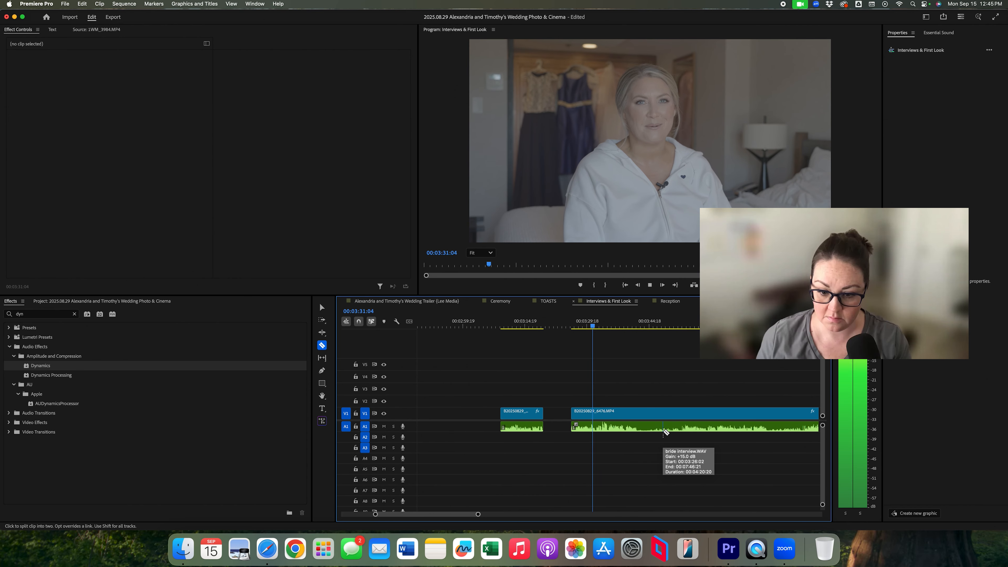
pyautogui.press('=')
pyautogui.press('=')
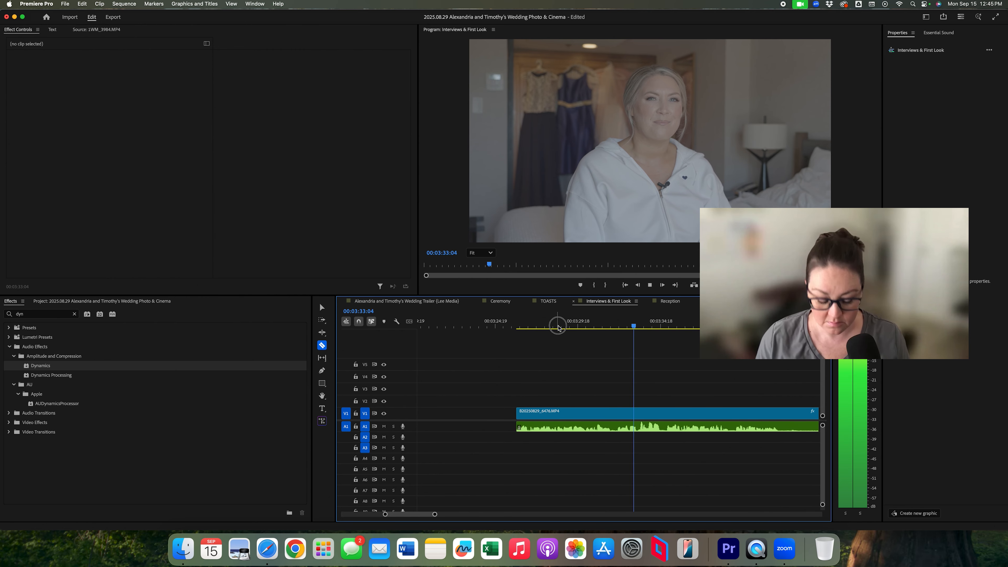
pyautogui.click(558, 329)
pyautogui.press('space')
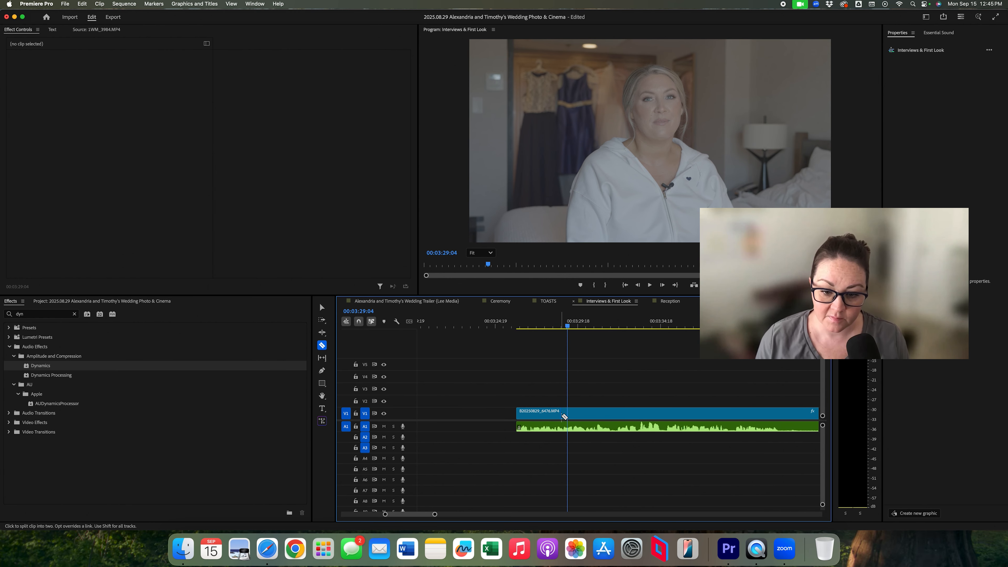
pyautogui.click(564, 425)
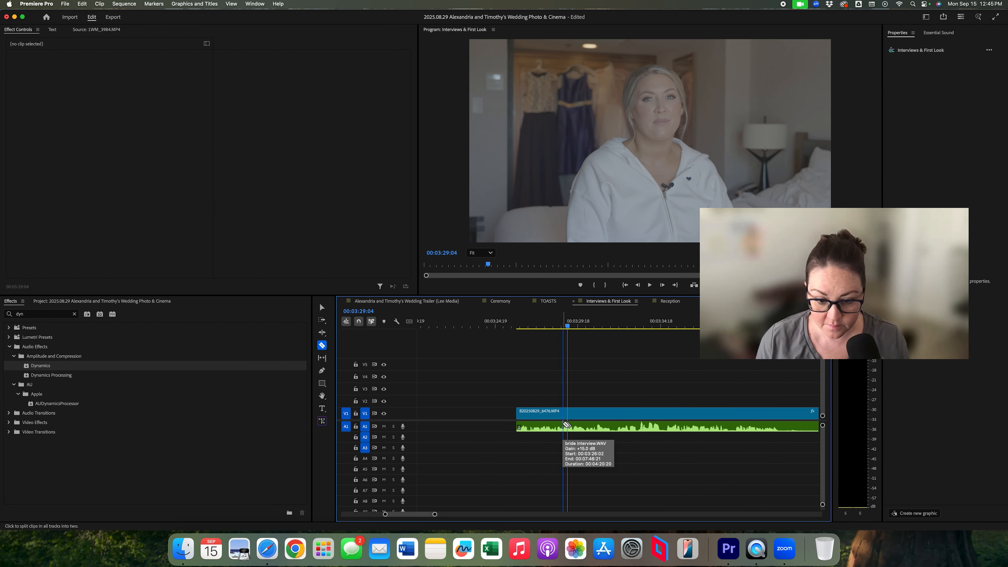
pyautogui.press('v')
pyautogui.click(540, 412)
pyautogui.press('Delete')
# Step: Play the interview onward from about 00:03:29 and split its video and audio at about 00:03:42
pyautogui.press('-')
pyautogui.press('space')
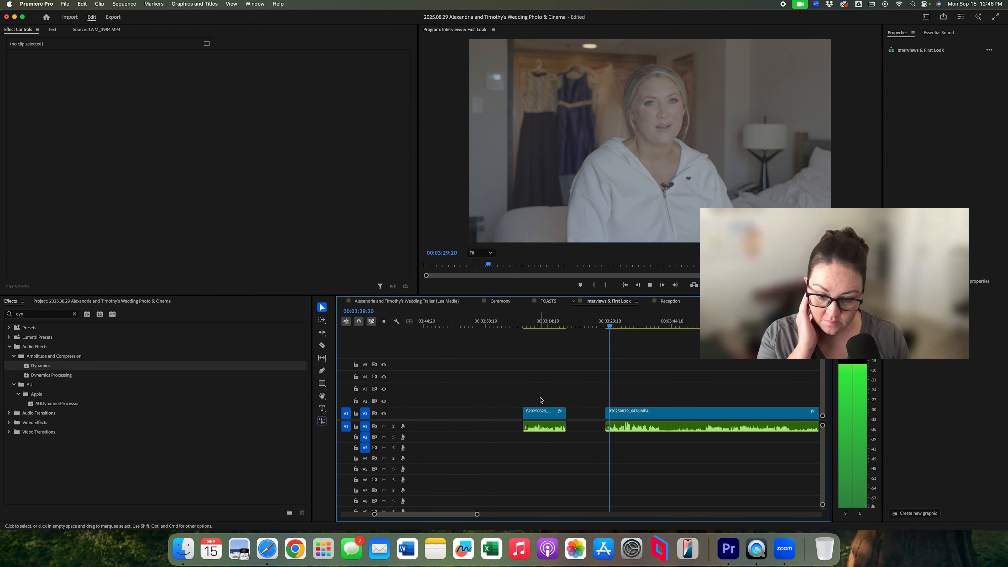
pyautogui.press('c')
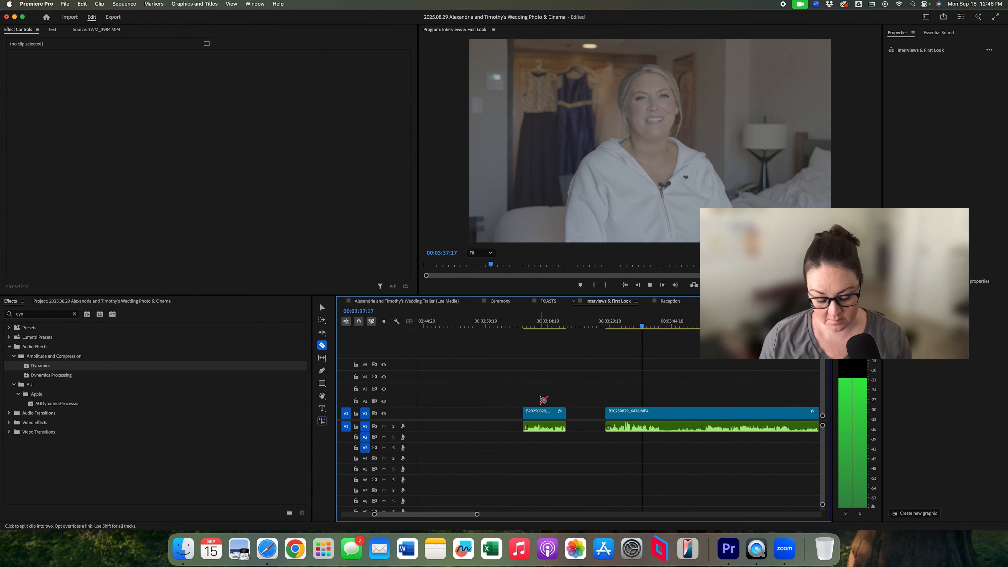
pyautogui.keyDown('shift'); pyautogui.click(659, 426); pyautogui.keyUp('shift')
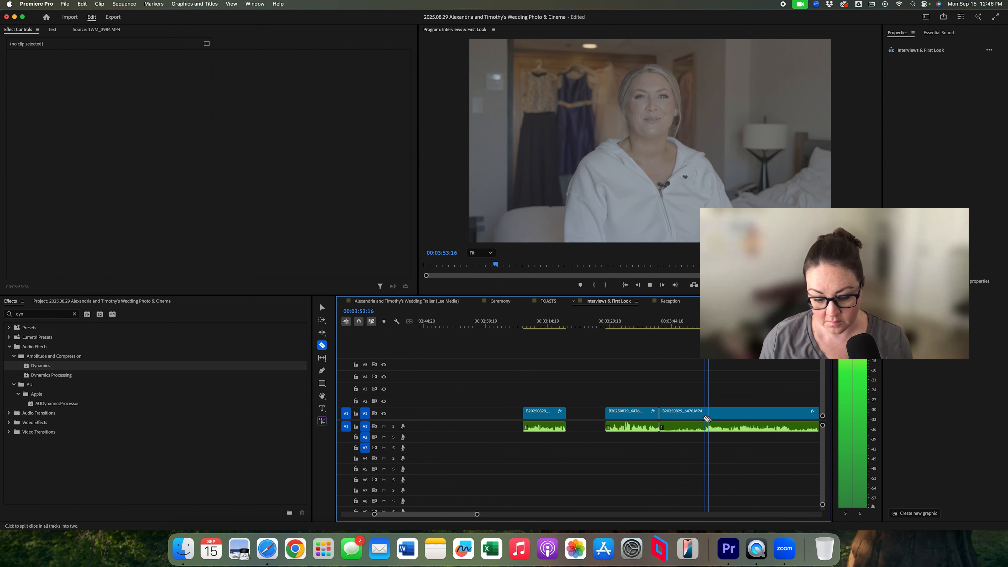
# Step: Skip ahead through the rest of the interview and split its video and audio at about 00:05:08 and 00:05:13
pyautogui.press('-')
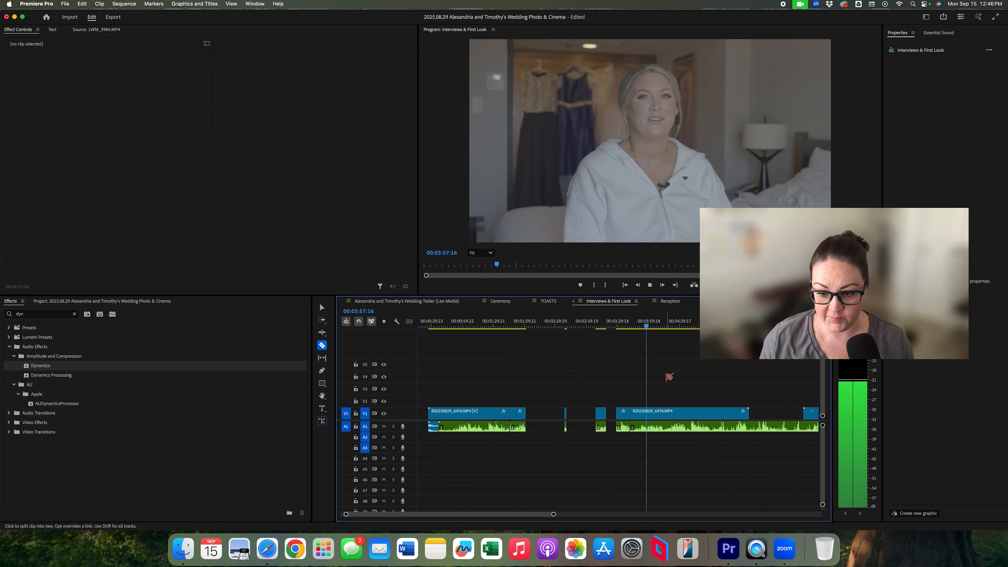
pyautogui.hscroll(5, 668, 377)
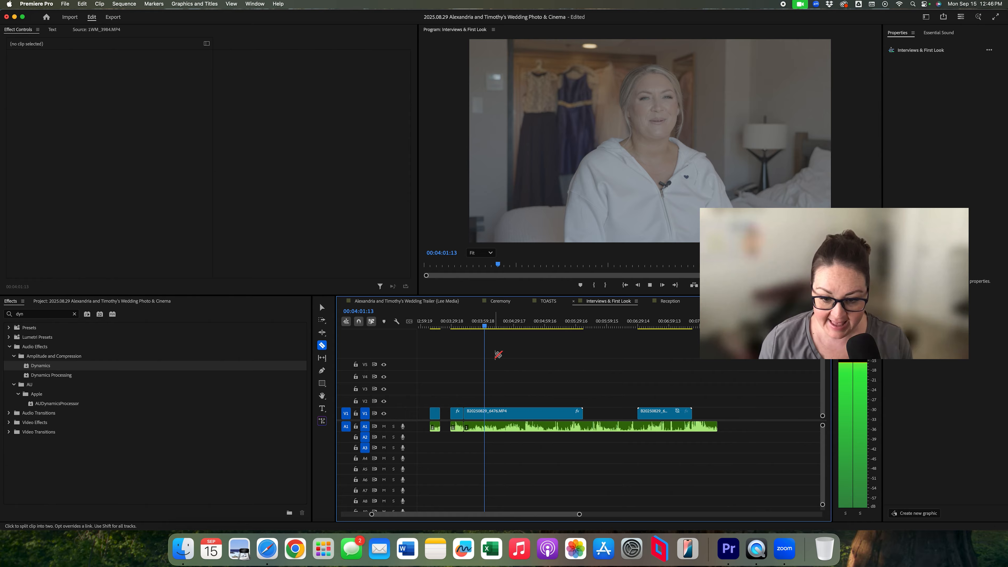
pyautogui.moveTo(485, 324); pyautogui.dragTo(524, 326)
pyautogui.press('space')
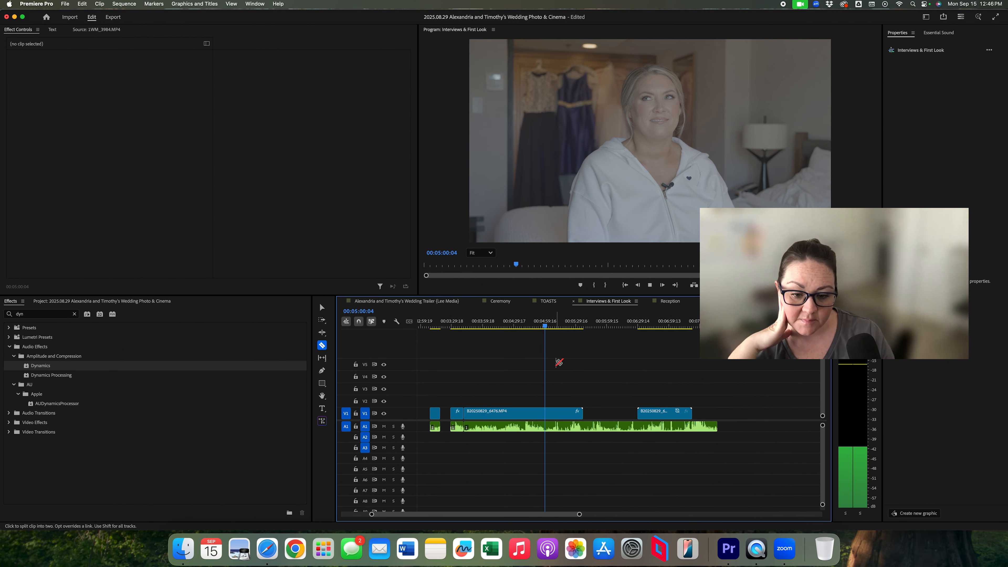
pyautogui.press('=')
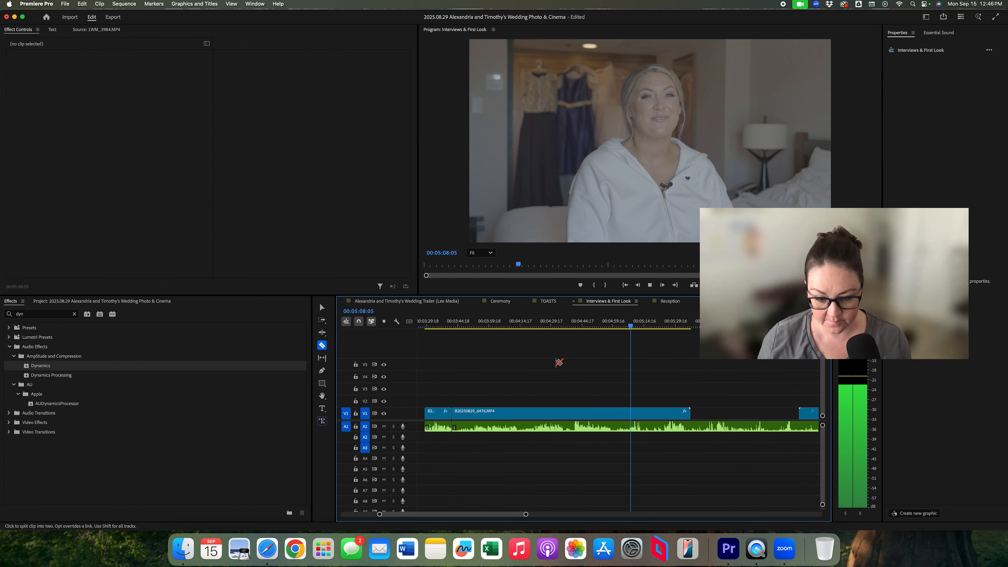
pyautogui.click(630, 425)
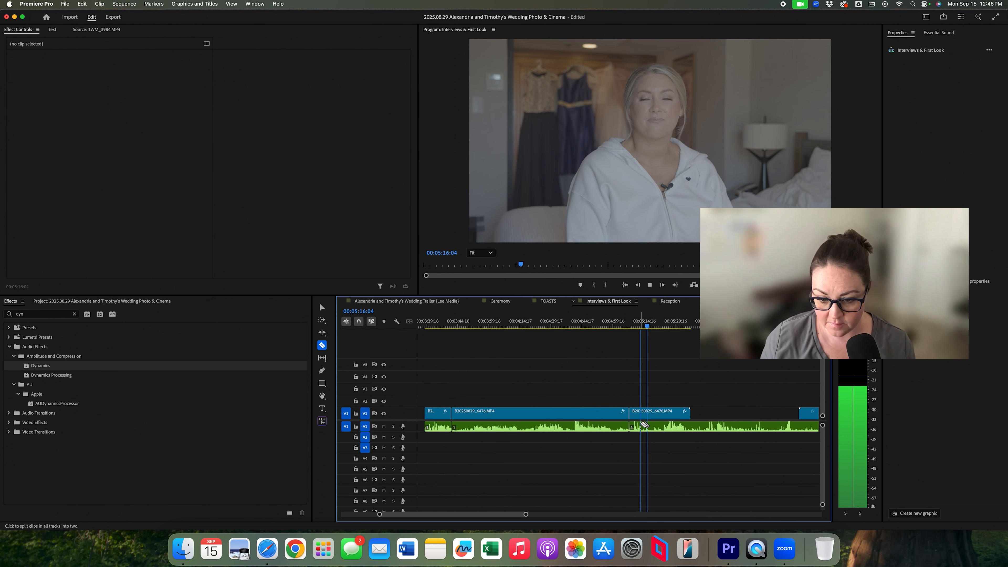
pyautogui.click(641, 426)
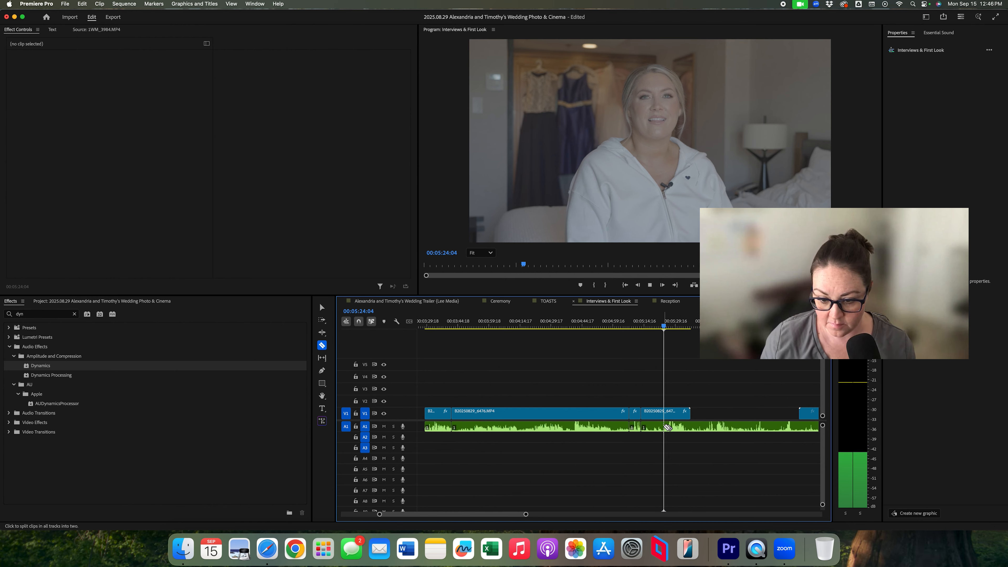
# Step: Split the interview precisely at about 00:05:24, where speech resumes, and delete the video and audio back to 00:05:13, leaving a gap
pyautogui.click(666, 425)
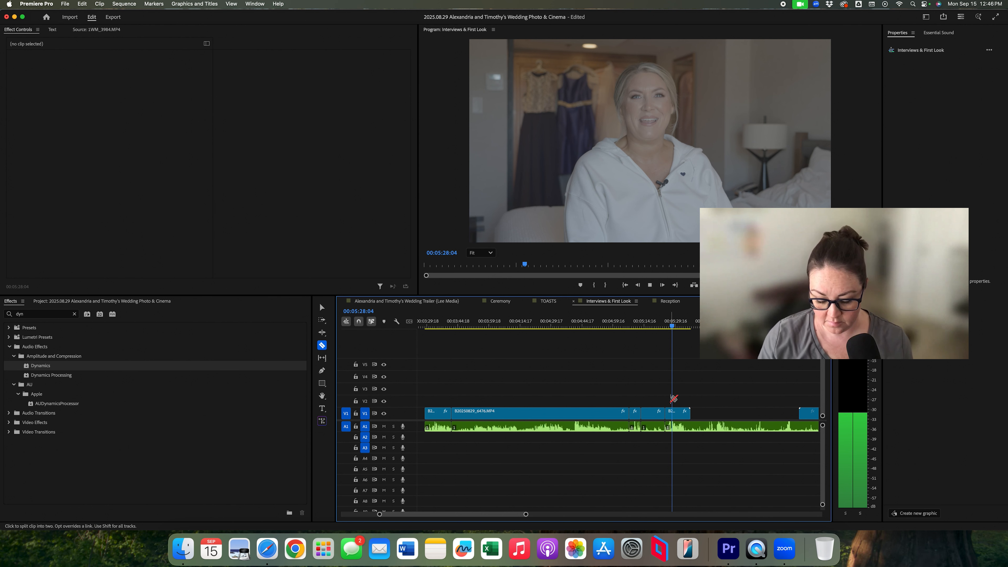
pyautogui.press('super+z')
pyautogui.press('=')
pyautogui.press('=')
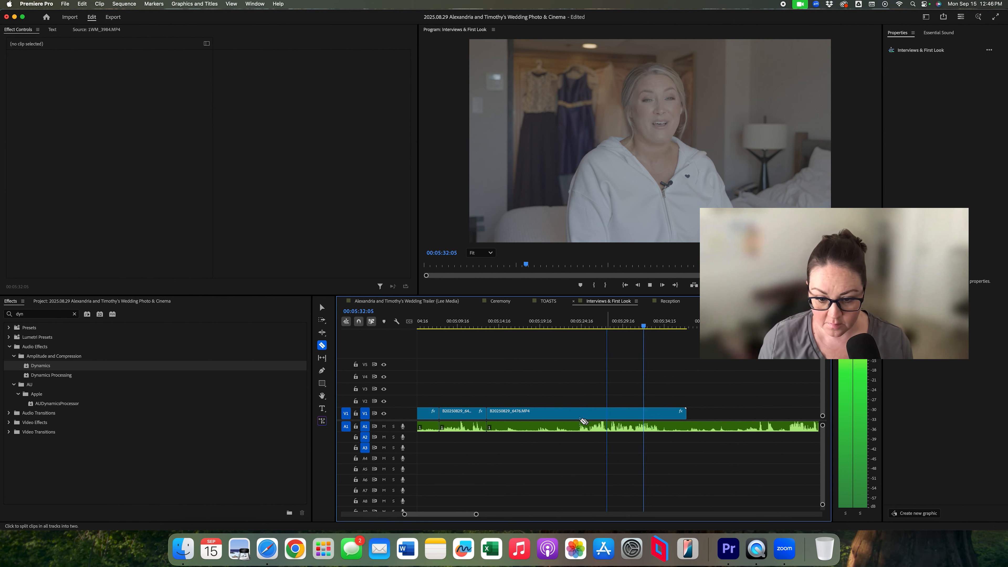
pyautogui.click(579, 422)
pyautogui.press('v')
pyautogui.click(540, 405)
pyautogui.press('Delete')
pyautogui.press('-')
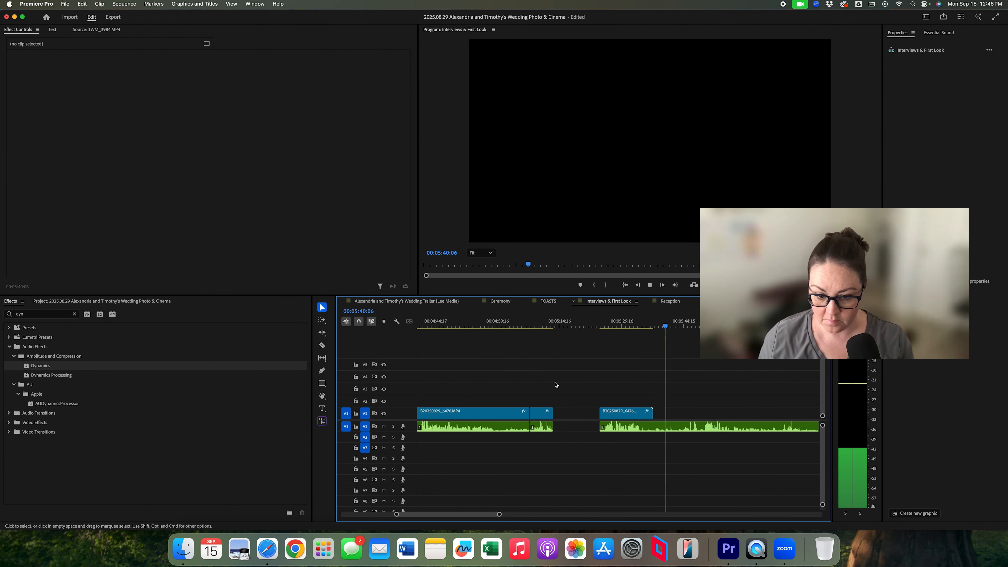
# Step: Review the interview around 00:04:13, then delete its video and audio between about 00:03:42 and 00:05:08
pyautogui.press('-')
pyautogui.press('-')
pyautogui.click(543, 327)
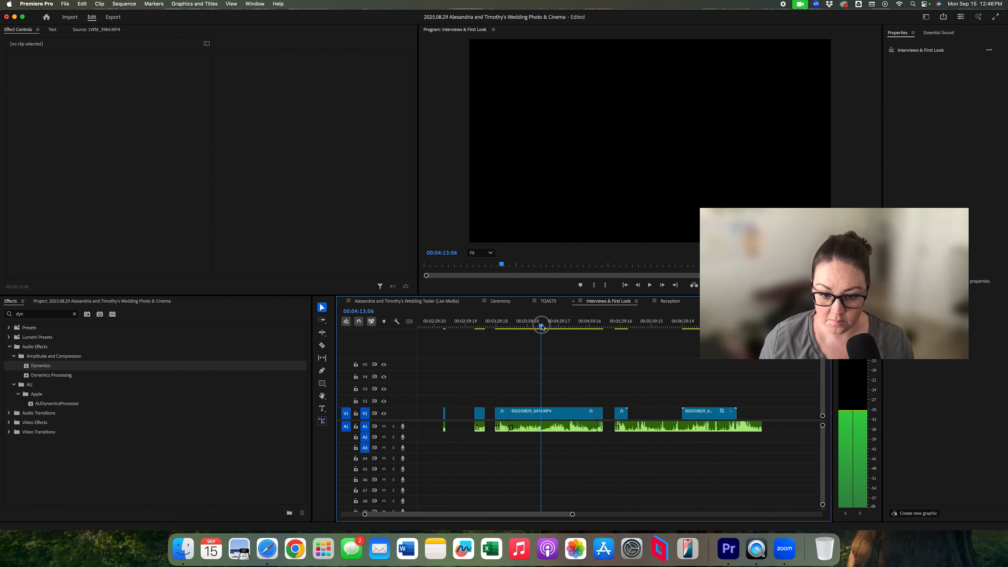
pyautogui.press('=')
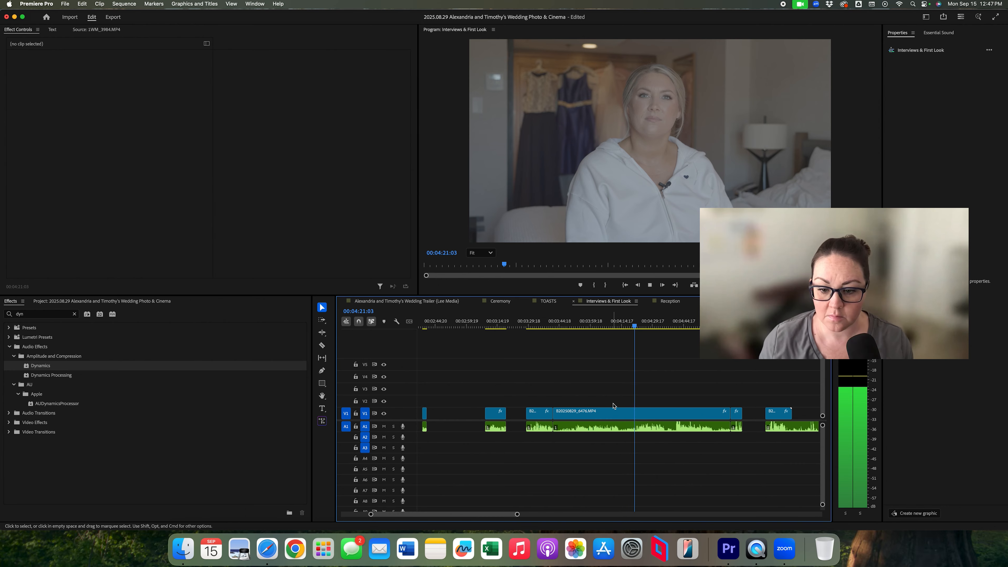
pyautogui.moveTo(601, 401); pyautogui.dragTo(649, 457)
pyautogui.press('Delete')
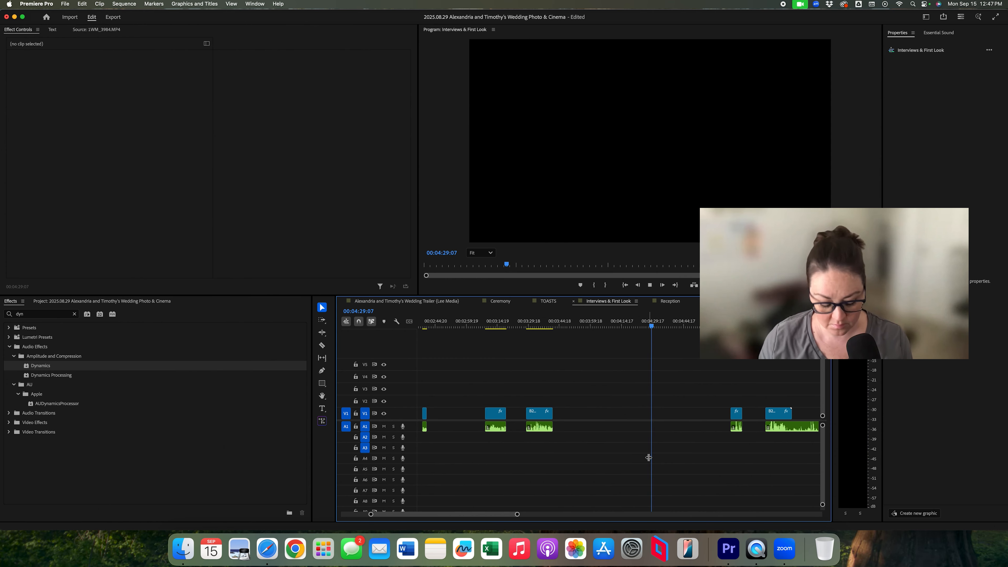
# Step: Restore the deleted interview section between about 00:03:42 and 00:05:08, listen around 00:04:32 and 00:04:44, and delete it again
pyautogui.press('super+z')
pyautogui.click(680, 323)
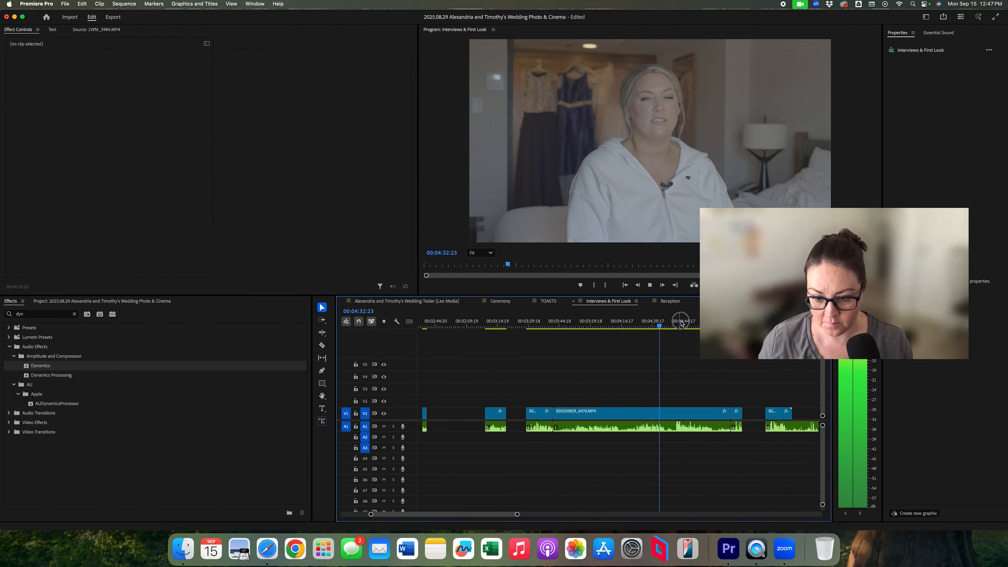
pyautogui.press('space')
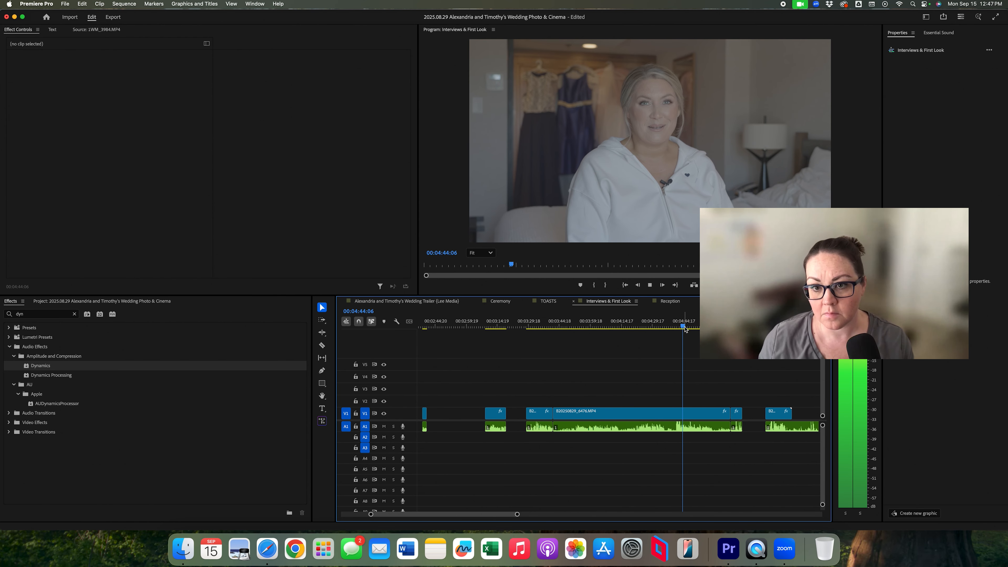
pyautogui.moveTo(624, 404); pyautogui.dragTo(643, 448)
pyautogui.press('Delete')
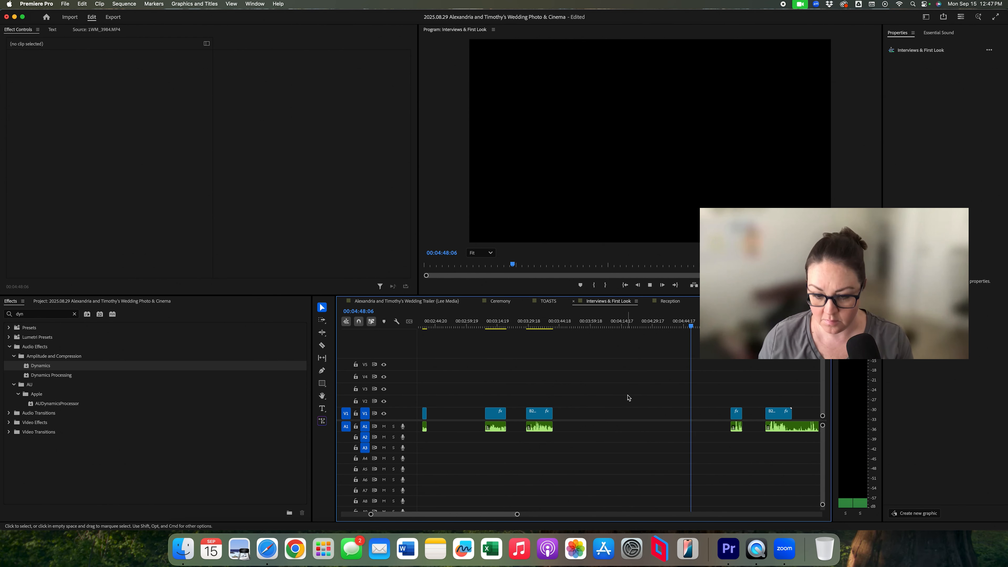
# Step: Play the next sound bite from about 00:05:28 and split its video and audio at about 00:05:34
pyautogui.press('-')
pyautogui.press('-')
pyautogui.press('space')
pyautogui.press('space')
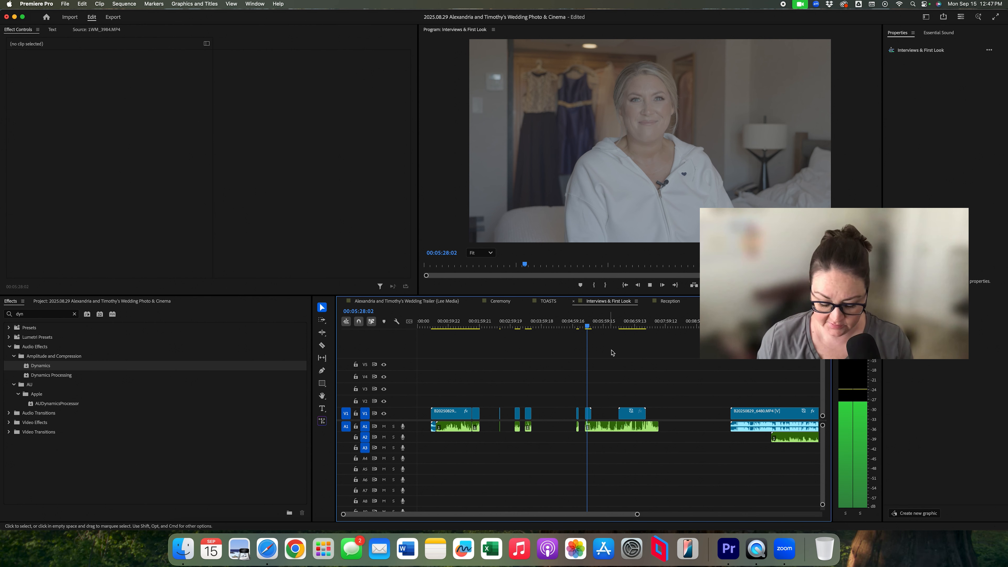
pyautogui.press('=')
pyautogui.press('=')
pyautogui.press('c')
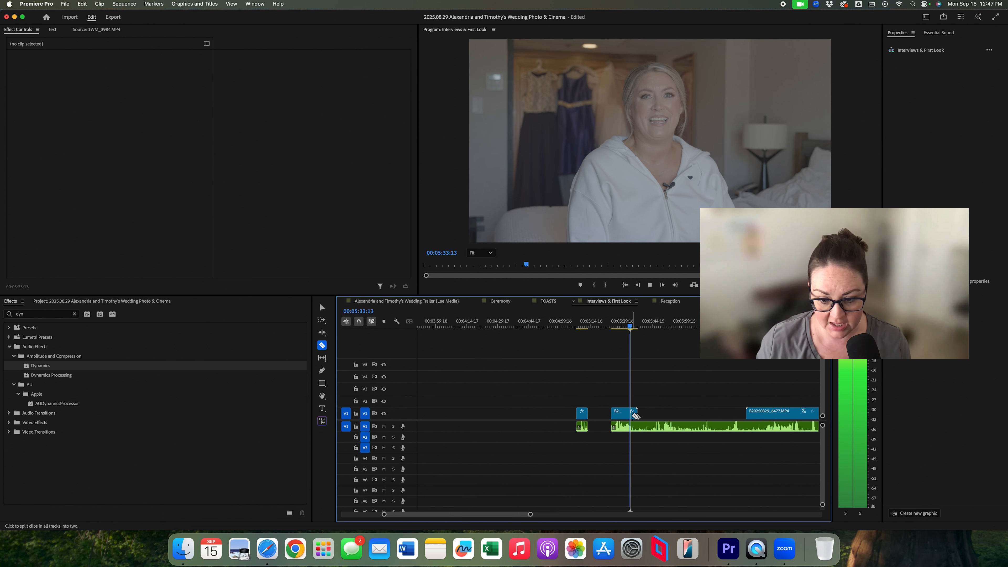
pyautogui.click(633, 415)
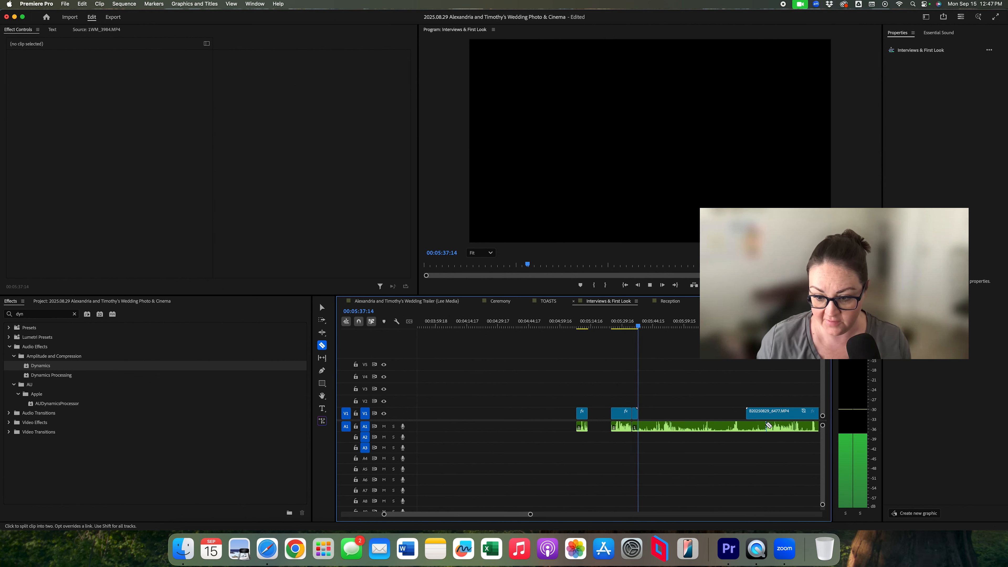
# Step: Split the close-up clip at about 00:06:39 and delete all video and audio back to about 00:05:34
pyautogui.click(766, 426)
pyautogui.press('v')
pyautogui.moveTo(755, 399); pyautogui.dragTo(636, 440)
pyautogui.press('Delete')
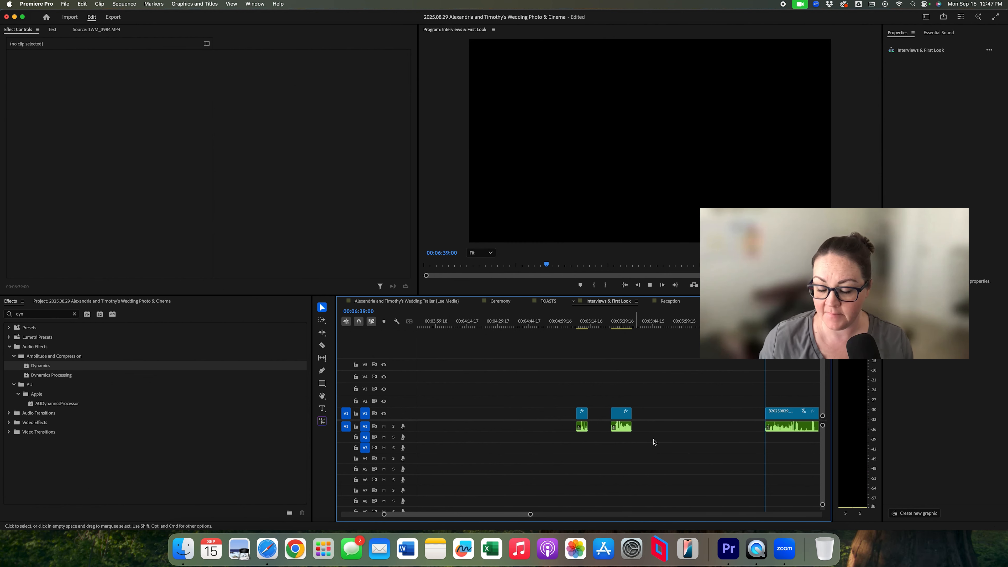
# Step: Set the scale of the B20250829_6477.MP4 clip to 50
pyautogui.hscroll(5, 692, 372)
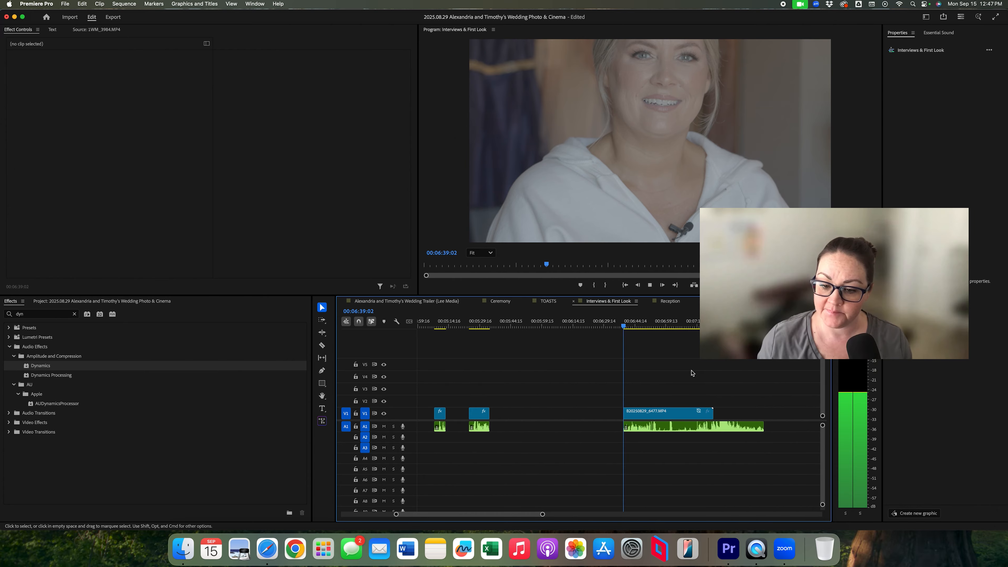
pyautogui.rightClick(672, 419)
pyautogui.press('Escape')
pyautogui.moveTo(120, 79); pyautogui.dragTo(118, 79)
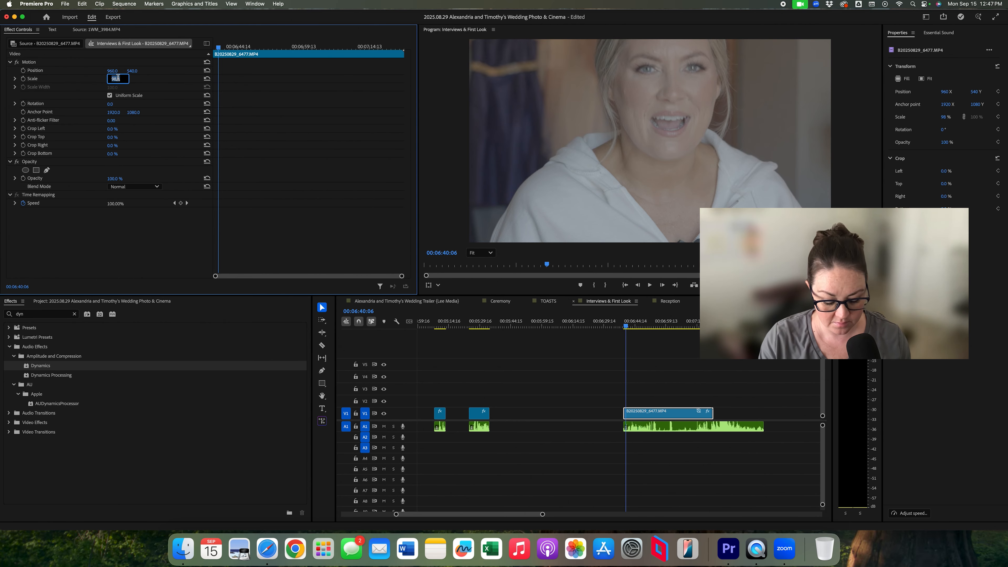
pyautogui.press('Return')
pyautogui.click(678, 394)
# Step: Split the B20250829_6477.MP4 clip at 00:06:40:06 and delete the short video and audio piece before the cut
pyautogui.press('=')
pyautogui.press('=')
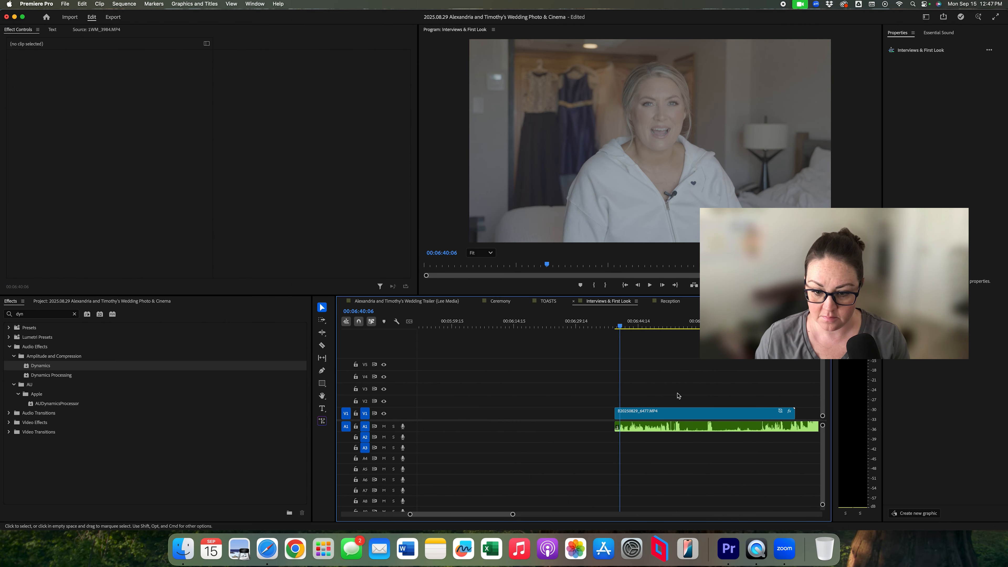
pyautogui.rightClick(621, 411)
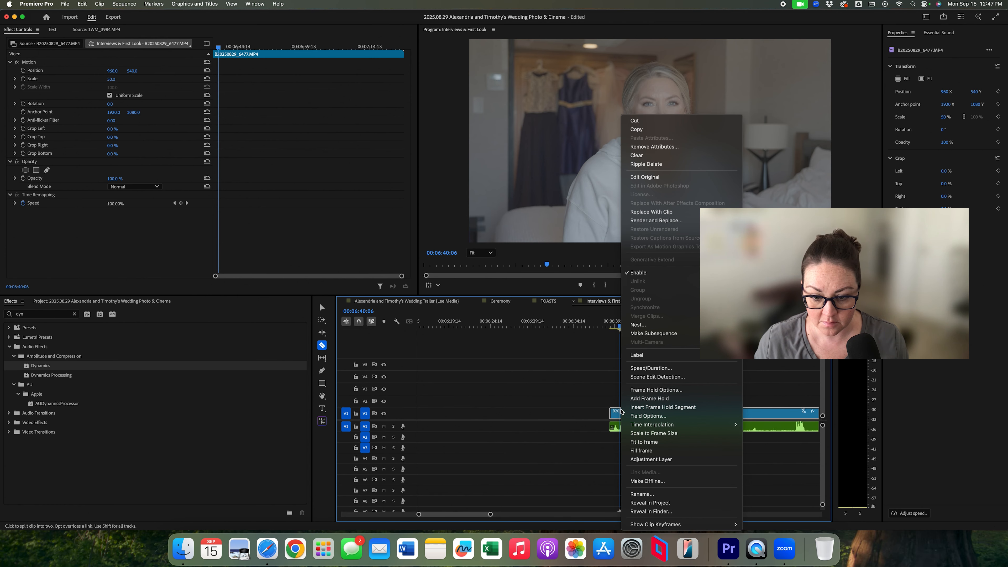
pyautogui.press('Escape')
pyautogui.click(620, 411)
pyautogui.press('v')
pyautogui.click(612, 426)
pyautogui.press('Delete')
# Step: Listen on from 00:06:40, split the clip at about 00:06:47:19, and delete the video and audio before the cut
pyautogui.press('space')
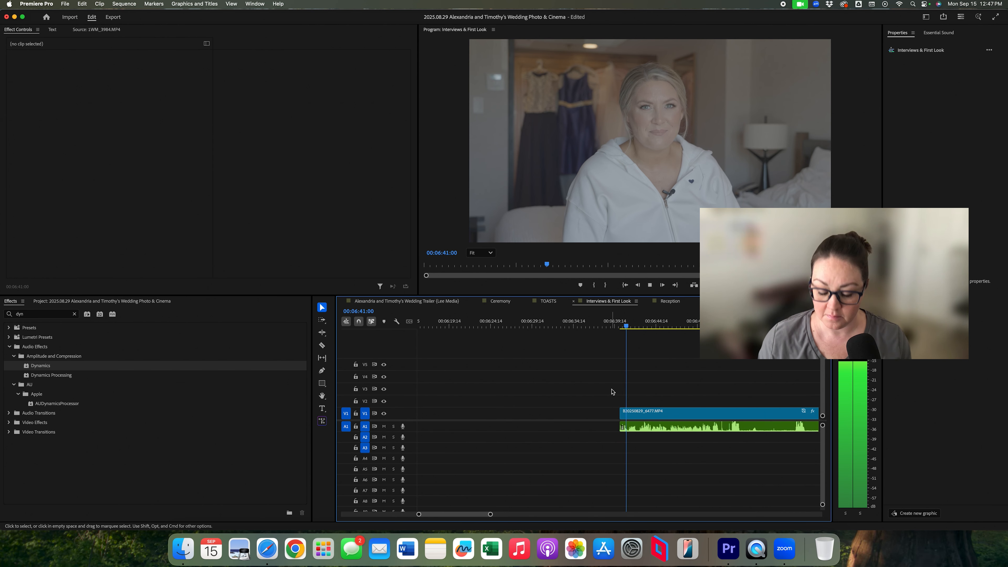
pyautogui.press('-')
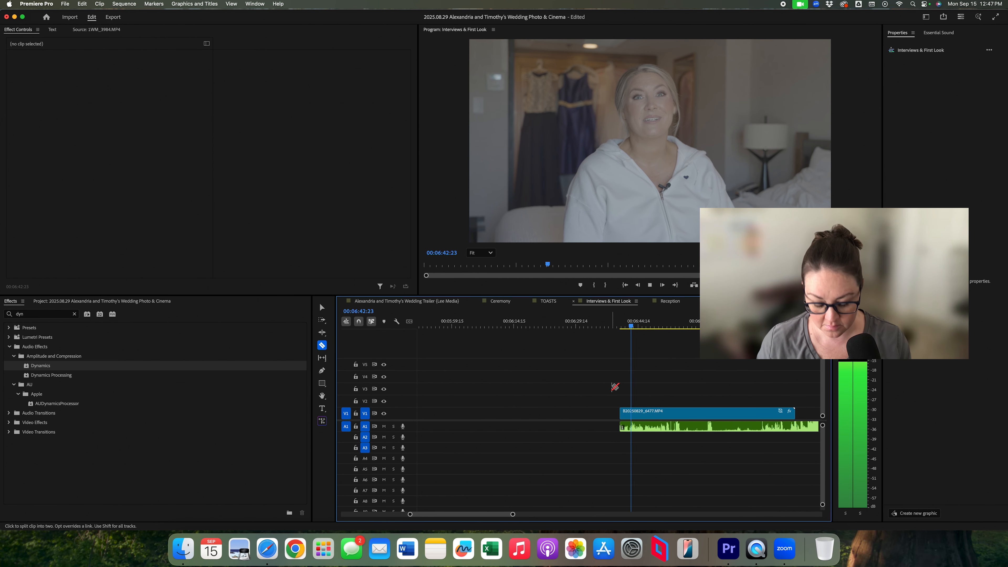
pyautogui.press('c')
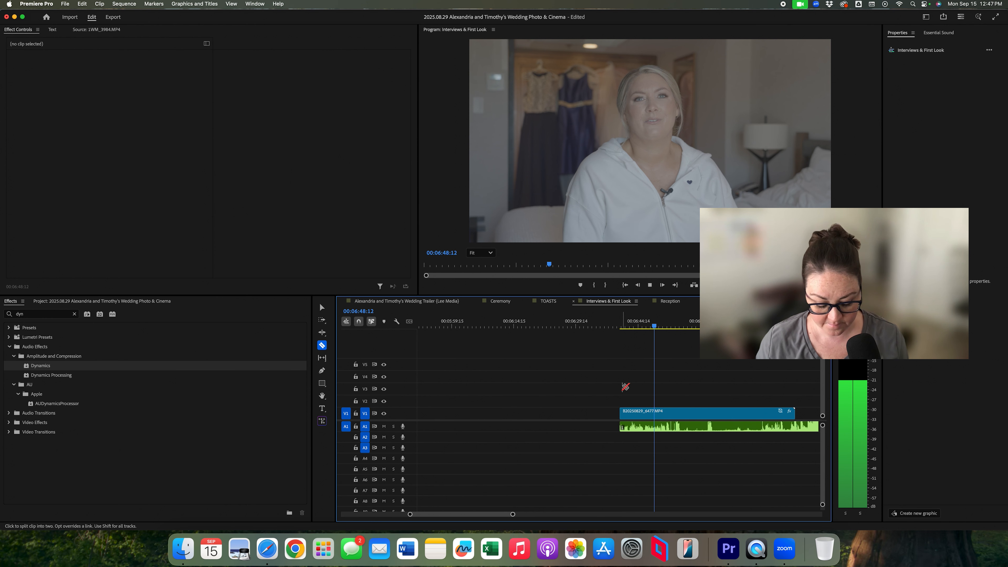
pyautogui.click(644, 327)
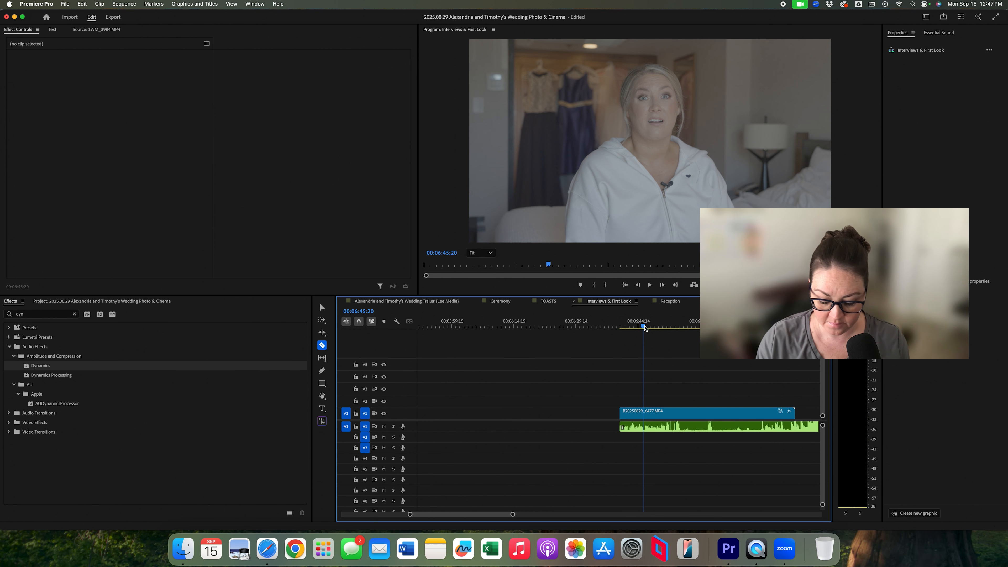
pyautogui.press('=')
pyautogui.press('=')
pyautogui.press('space')
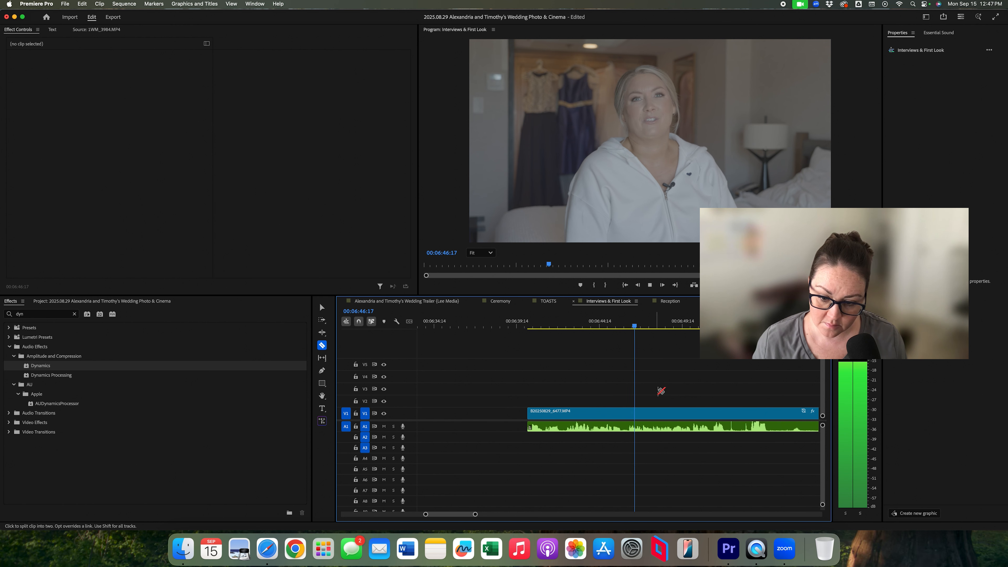
pyautogui.press('space')
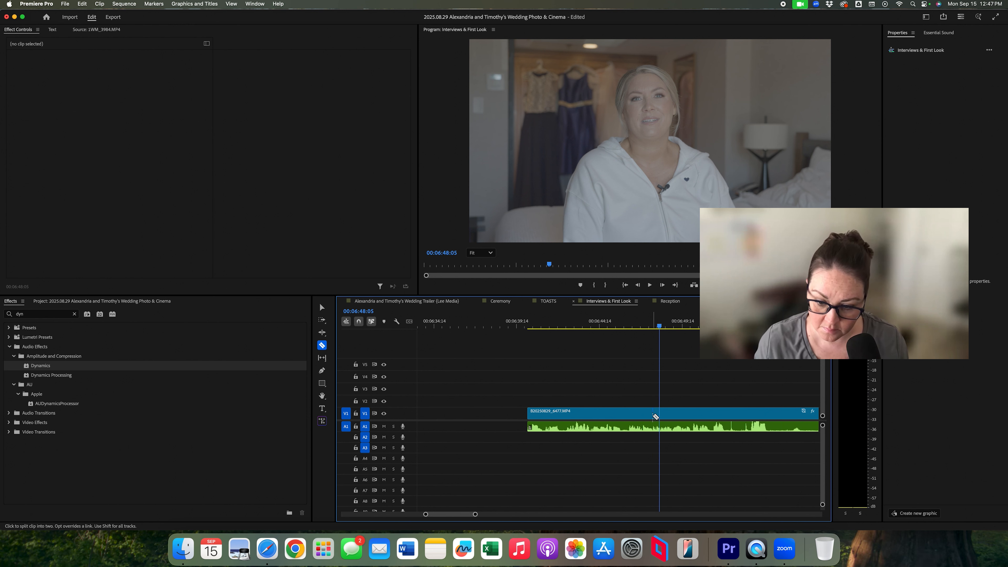
pyautogui.press('v')
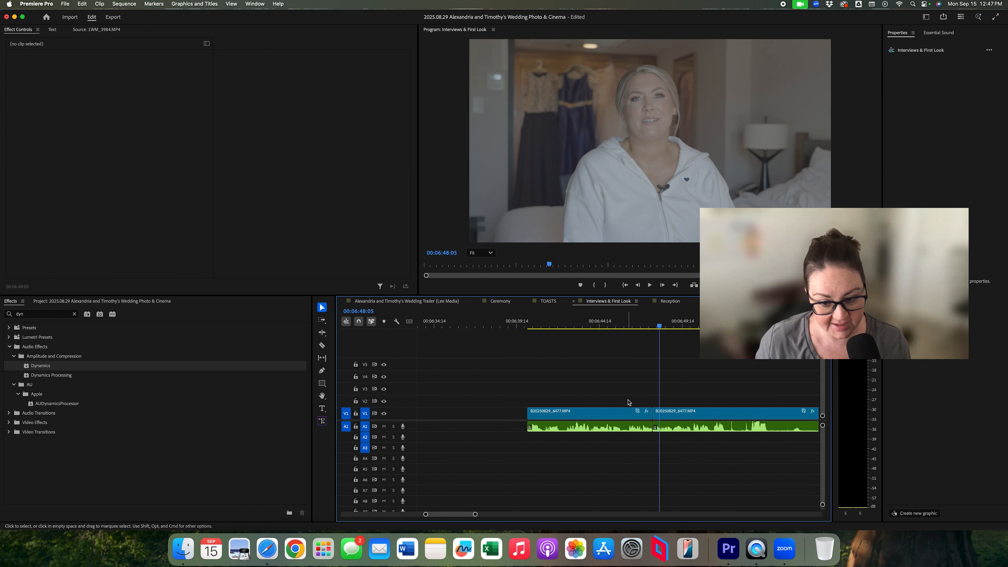
pyautogui.click(603, 415)
pyautogui.press('Delete')
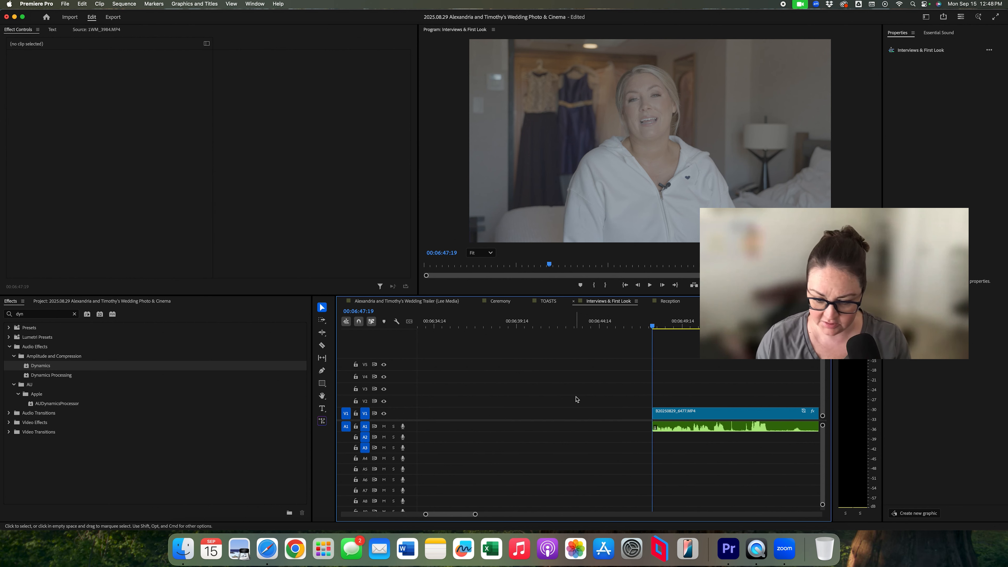
# Step: Play the sound bite from 00:06:47:19 and split its video and audio at about 00:06:53
pyautogui.press('-')
pyautogui.press('space')
pyautogui.press('c')
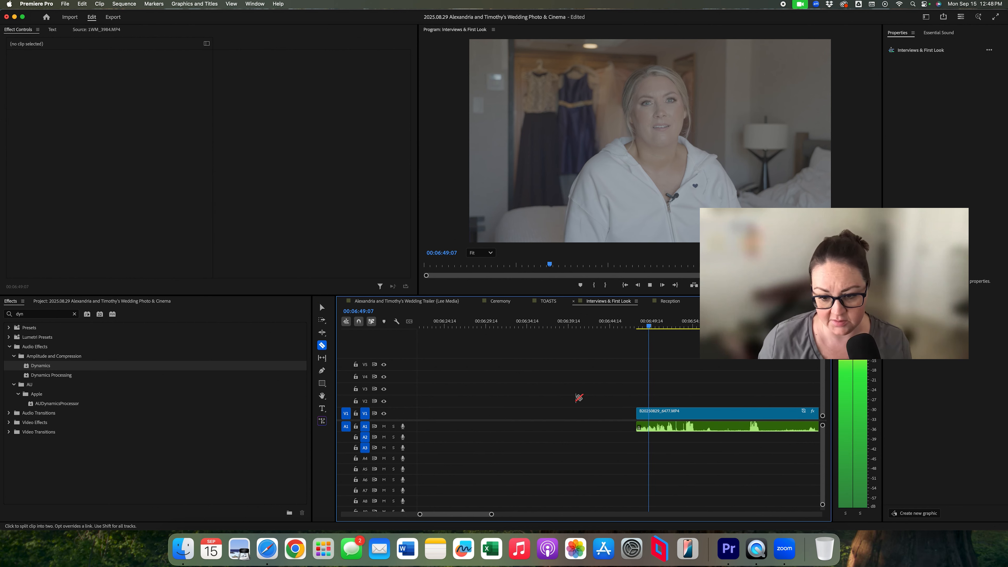
pyautogui.keyDown('shift'); pyautogui.click(680, 415); pyautogui.keyUp('shift')
# Step: Check the rest of the bride's clip around 00:07:15, then delete its video and audio after the 00:06:53 cut
pyautogui.click(745, 326)
pyautogui.press('=')
pyautogui.press('-')
pyautogui.press('-')
pyautogui.press('-')
pyautogui.click(648, 326)
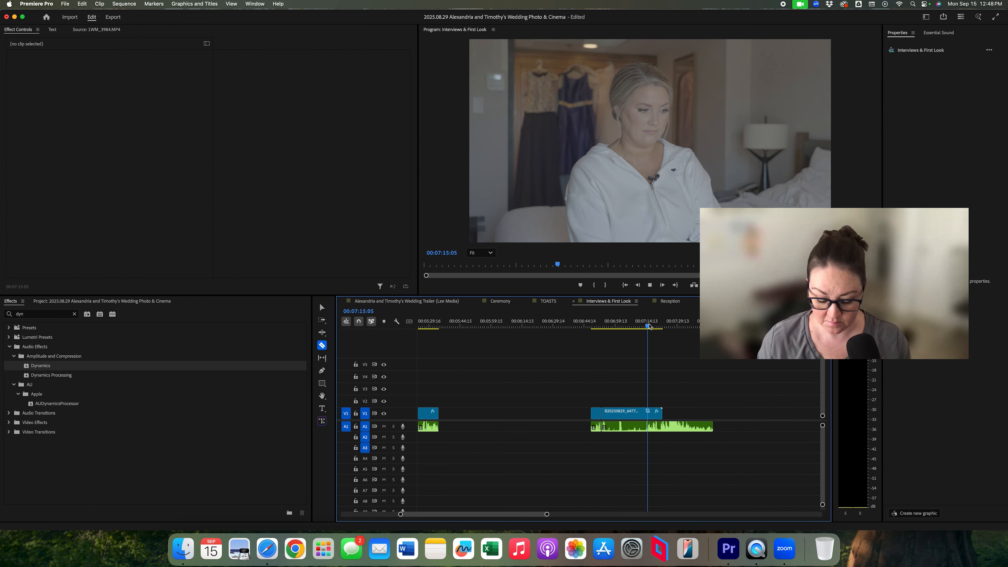
pyautogui.press('v')
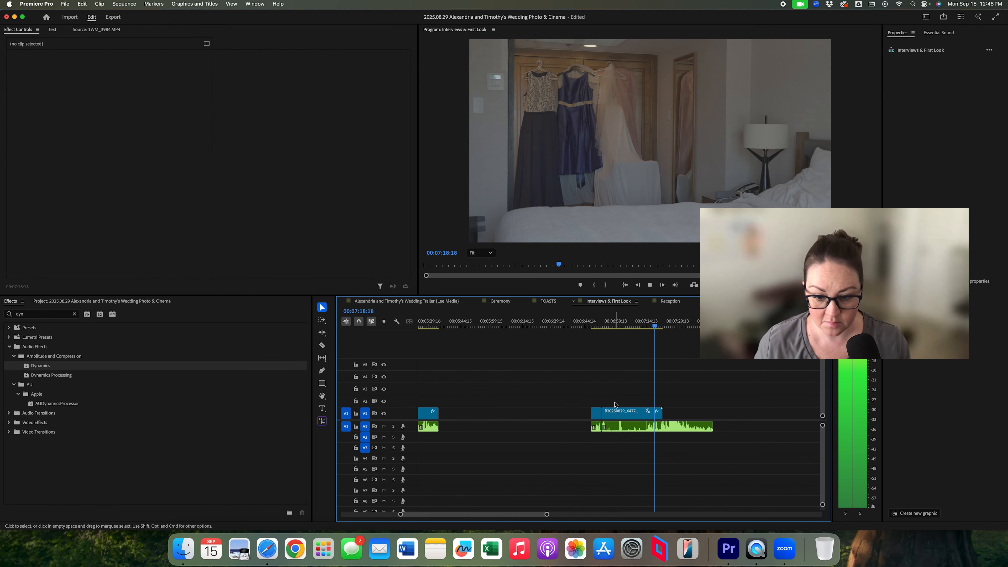
pyautogui.click(634, 427)
pyautogui.press('Delete')
# Step: Close all the gaps between the remaining bride interview sound bites so they run back to back
pyautogui.click(542, 416)
pyautogui.press('Delete')
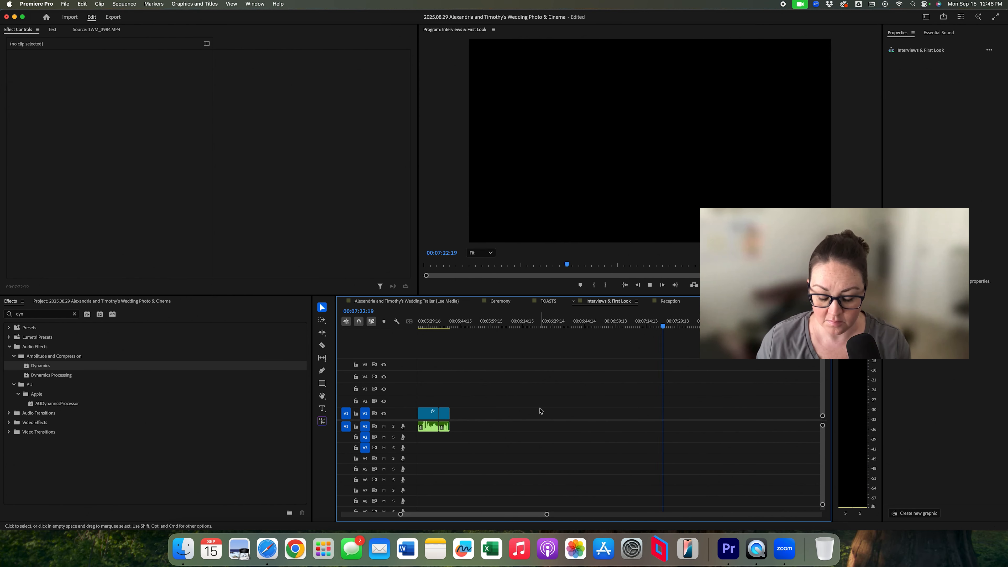
pyautogui.press('-')
pyautogui.press('-')
pyautogui.click(568, 415)
pyautogui.press('Delete')
pyautogui.click(524, 415)
pyautogui.press('Delete')
pyautogui.click(507, 415)
pyautogui.press('Delete')
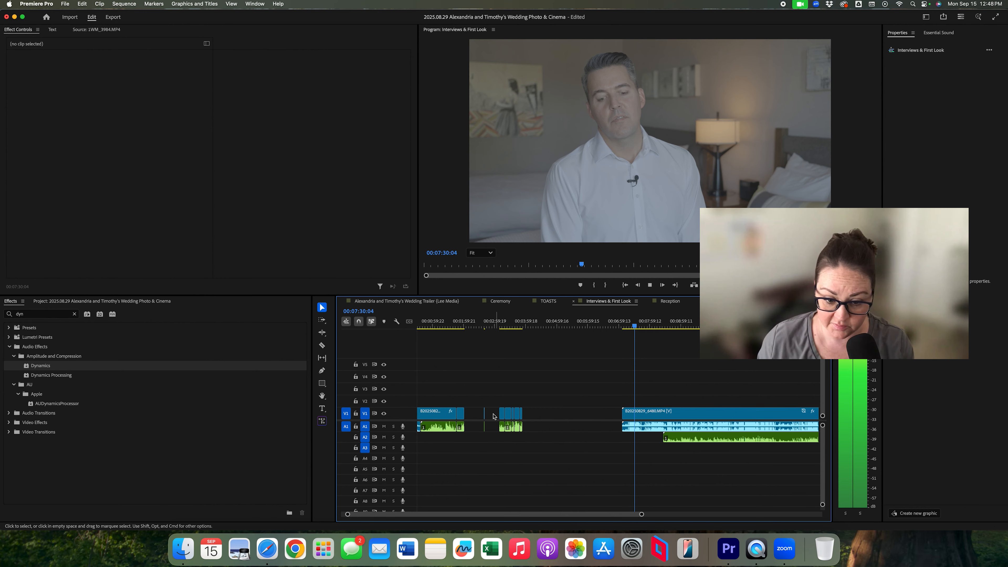
pyautogui.click(493, 415)
pyautogui.press('Delete')
pyautogui.click(474, 415)
pyautogui.press('Delete')
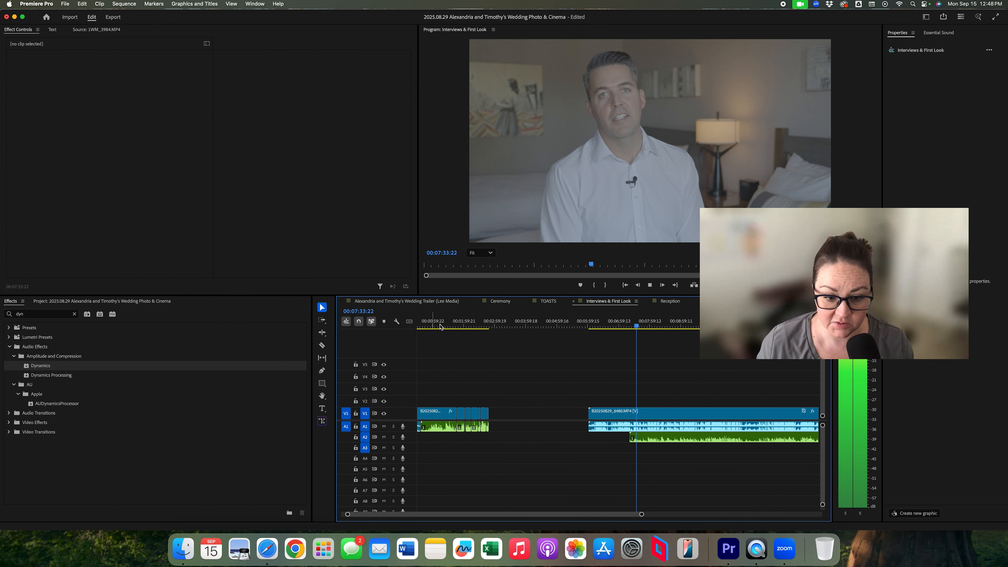
# Step: Play the joined bride interview from about 00:01:25 and split its video and audio at 00:01:25:14 and 00:01:30:17
pyautogui.click(443, 326)
pyautogui.press('space')
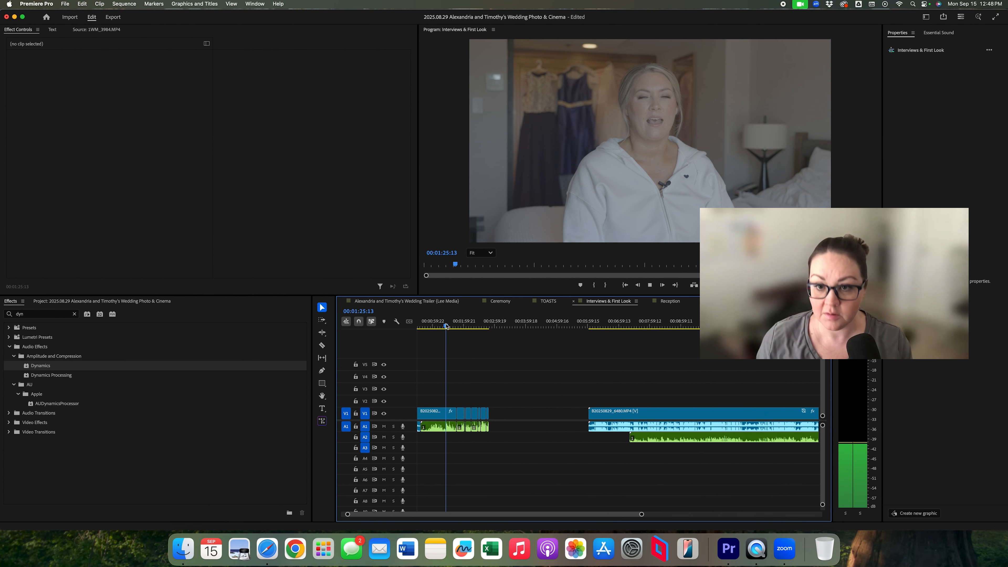
pyautogui.press('=')
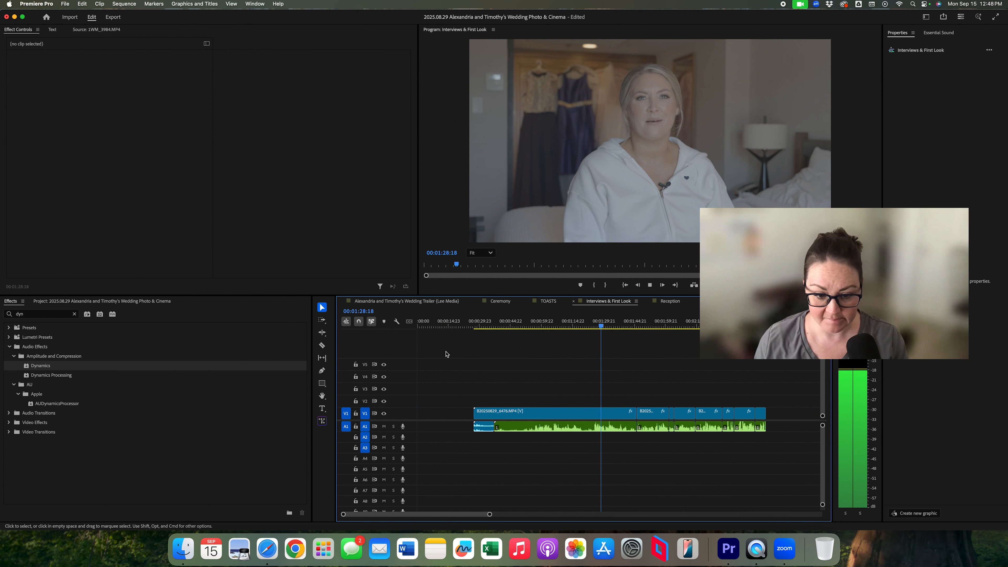
pyautogui.press('c')
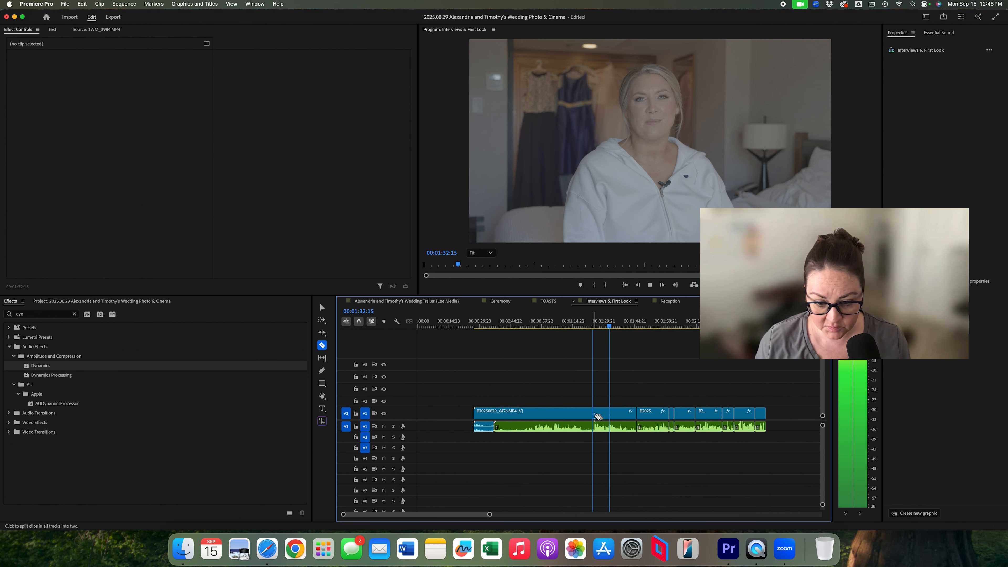
pyautogui.click(594, 418)
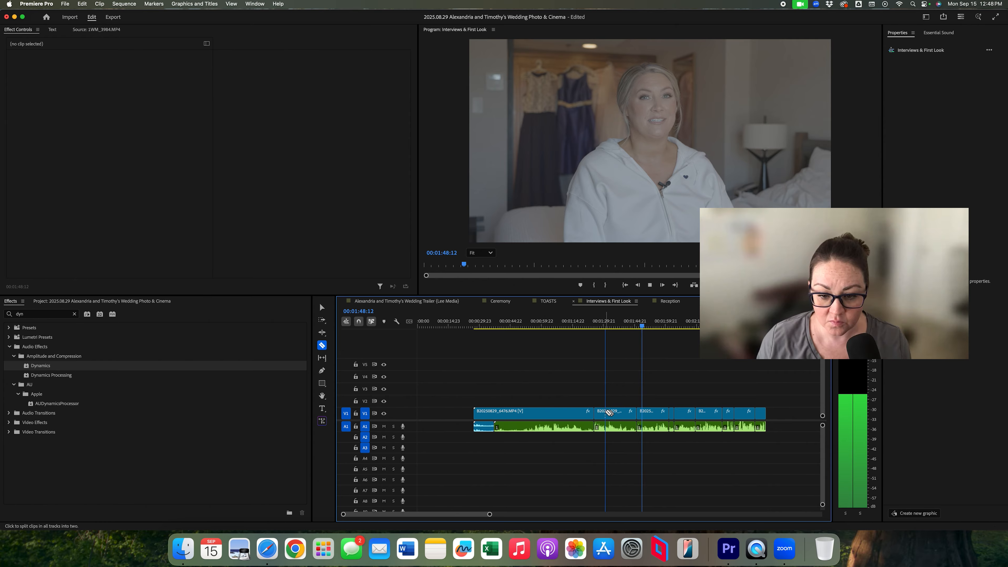
pyautogui.press('space')
pyautogui.click(606, 411)
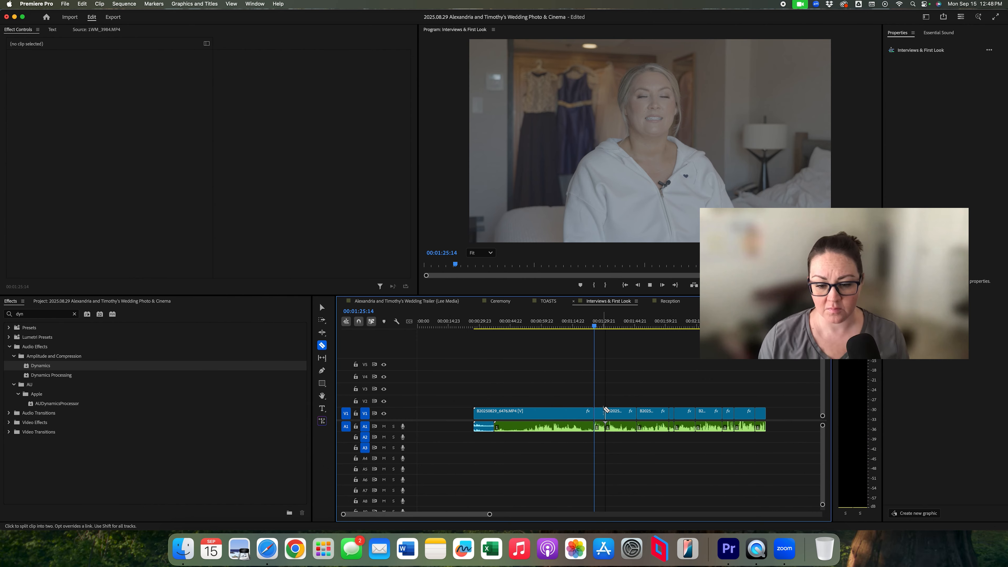
# Step: Replay the bite from 00:01:25:14, cut out its tail from about 00:01:29:06 to 00:01:30:17, and close the gap
pyautogui.press('space')
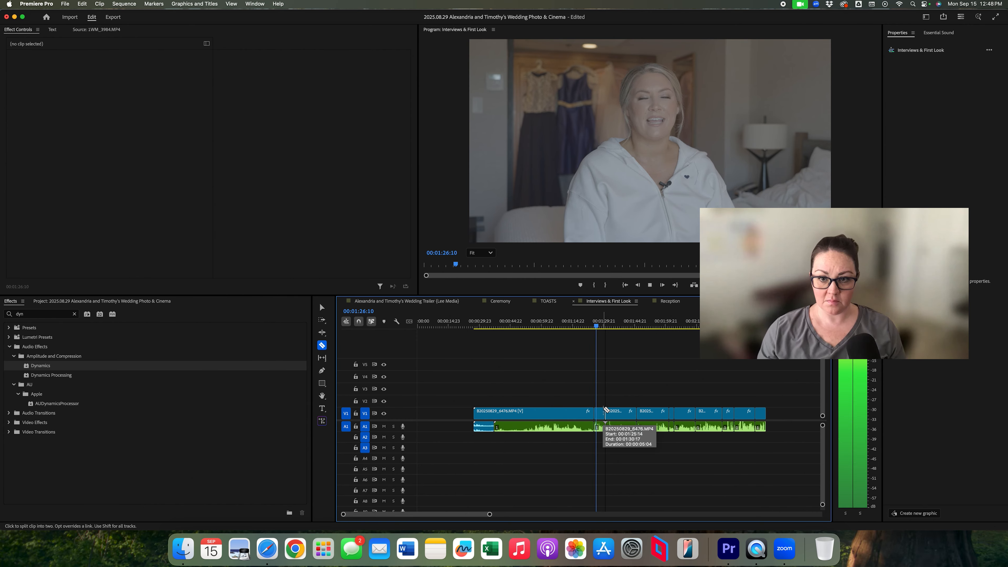
pyautogui.press('=')
pyautogui.press('=')
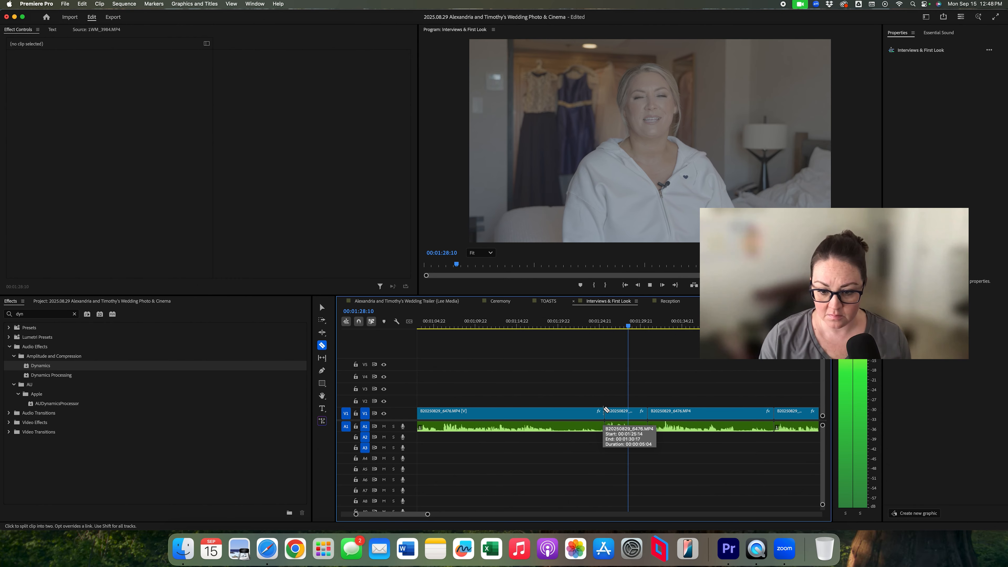
pyautogui.moveTo(626, 328); pyautogui.dragTo(628, 328)
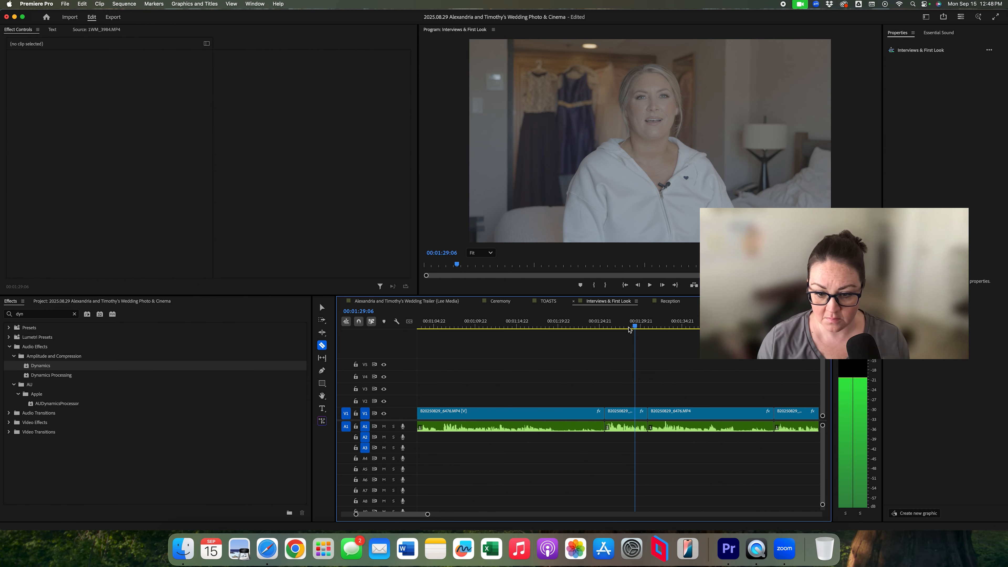
pyautogui.press('v')
pyautogui.moveTo(638, 399); pyautogui.dragTo(716, 465)
pyautogui.press('Delete')
pyautogui.click(667, 416)
pyautogui.press('Delete')
# Step: Play the bride's interview from 00:01:06:00 and split its video and audio at about 00:01:06 and 00:01:20
pyautogui.press('c')
pyautogui.click(443, 325)
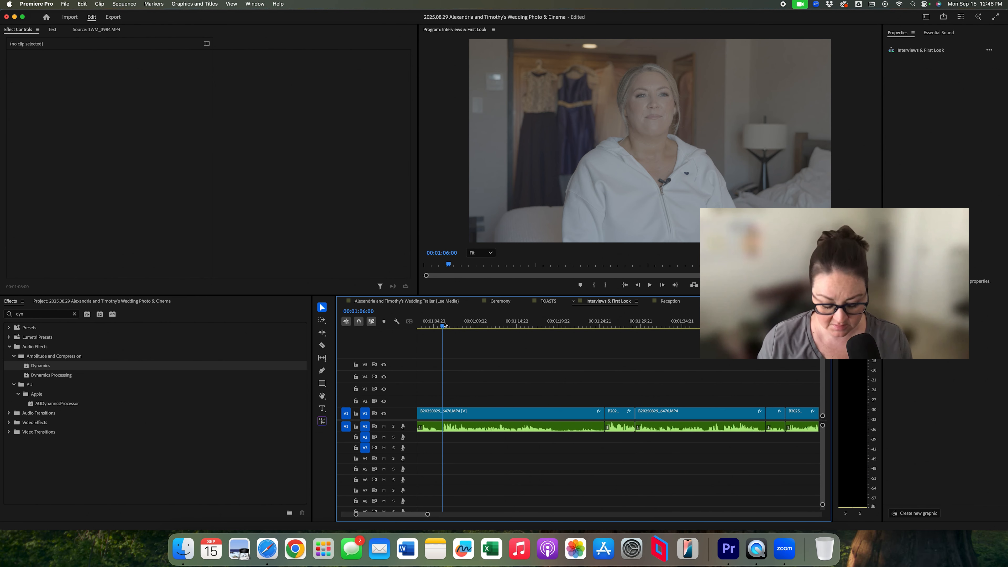
pyautogui.press('space')
pyautogui.press('-')
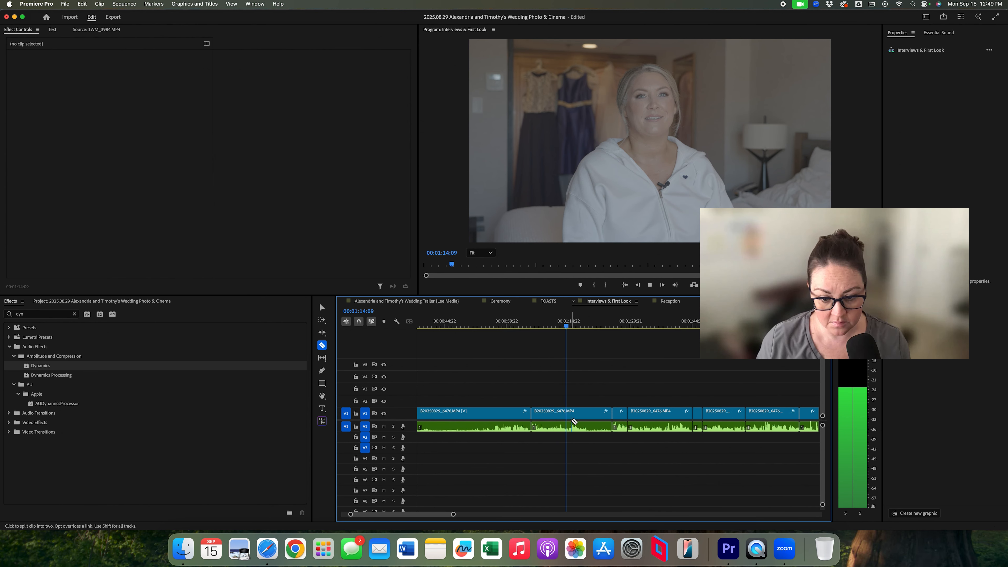
pyautogui.click(589, 424)
# Step: Delete the bride's section from about 00:01:20 to 00:01:25 and everything before the 00:01:06 cut
pyautogui.press('v')
pyautogui.click(599, 418)
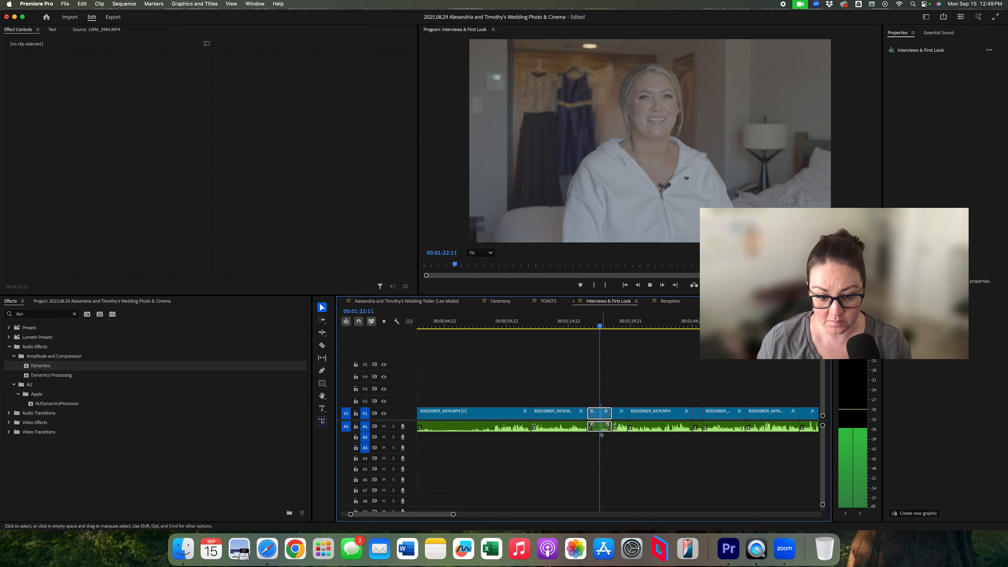
pyautogui.press('Delete')
pyautogui.moveTo(493, 400); pyautogui.dragTo(462, 447)
pyautogui.press('Delete')
# Step: Close the gaps ahead of and between the bride's remaining sound bites so they start at the sequence's beginning
pyautogui.click(465, 414)
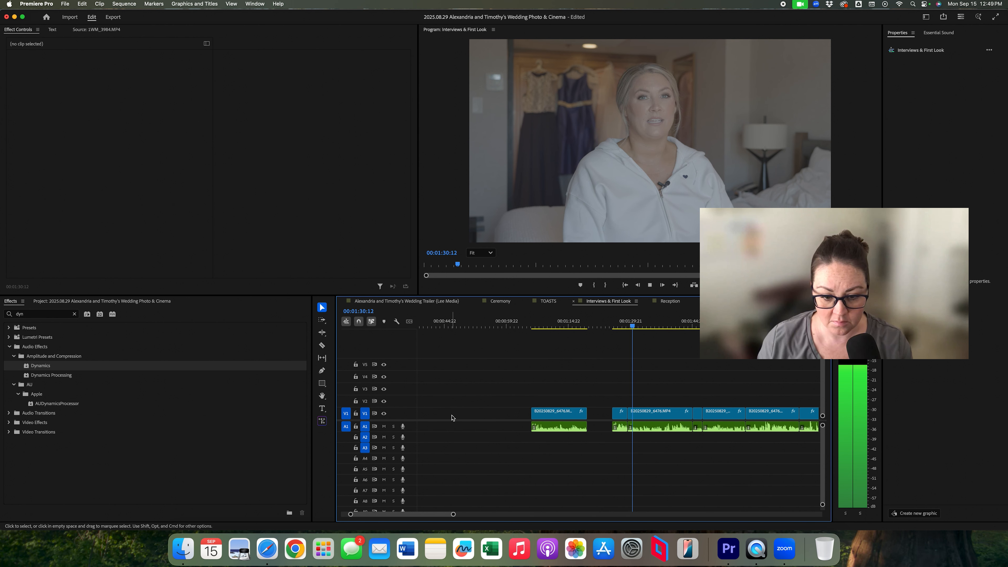
pyautogui.press('Delete')
pyautogui.press('-')
pyautogui.click(451, 414)
pyautogui.press('Delete')
# Step: Play the groom's interview from about 00:05:51, where its separate audio begins, with track A2 soloed
pyautogui.press('-')
pyautogui.press('Down')
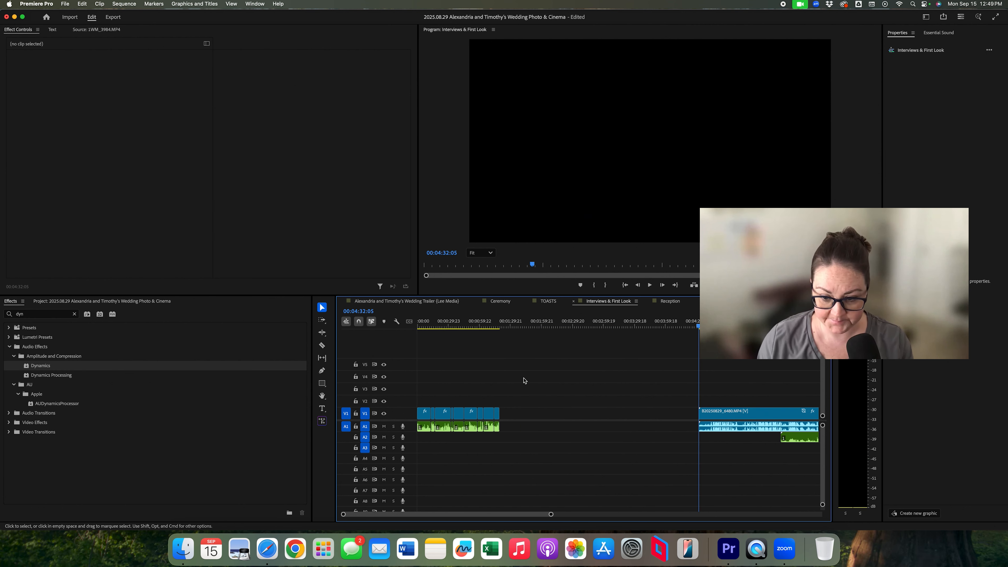
pyautogui.press('Down')
pyautogui.press('space')
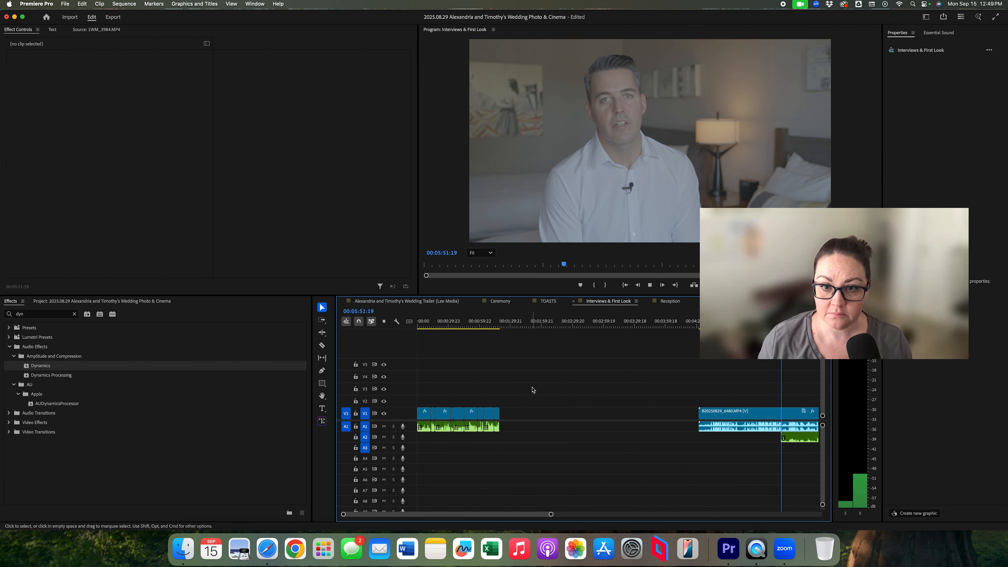
pyautogui.scroll(-10, 532, 387)
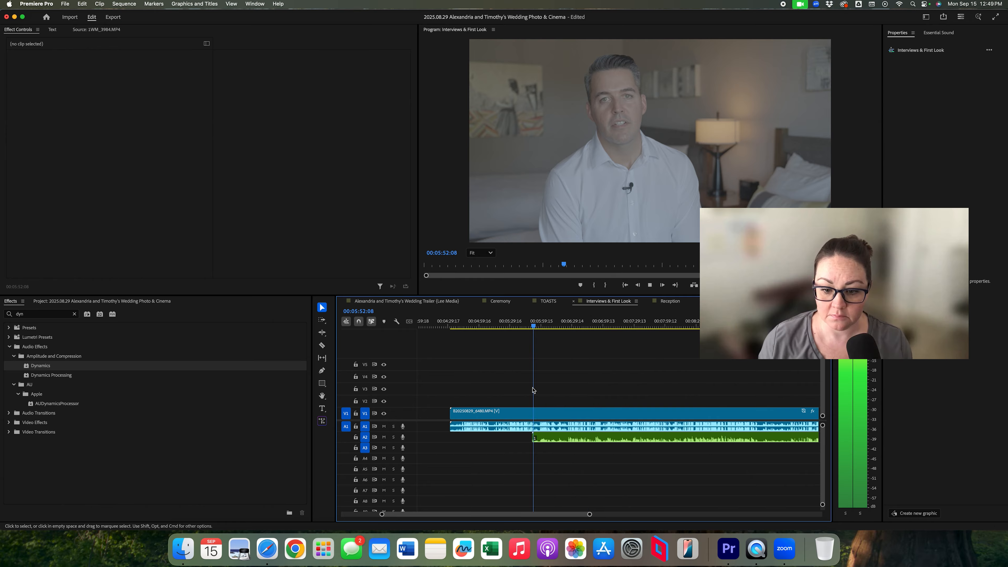
pyautogui.click(393, 436)
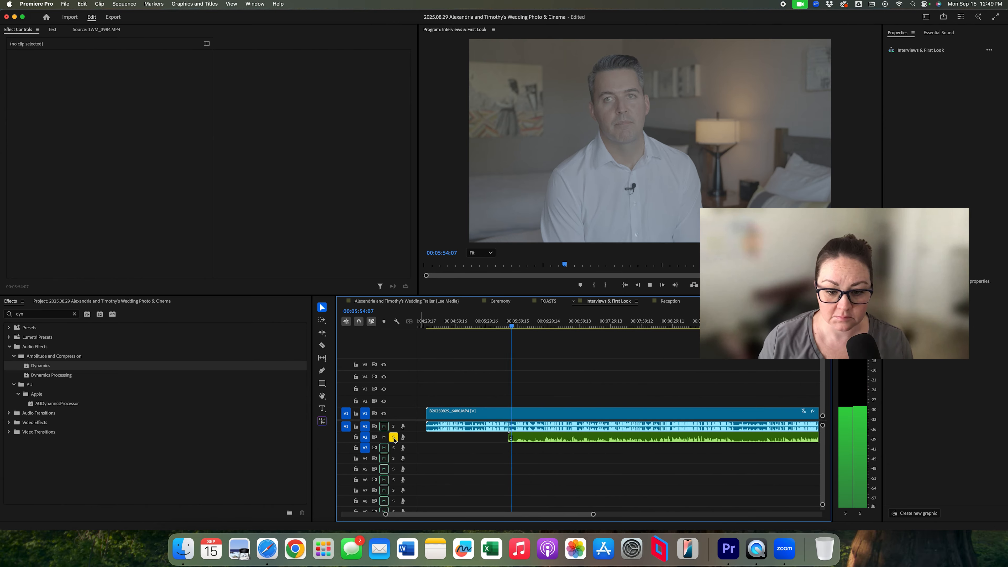
pyautogui.click(589, 439)
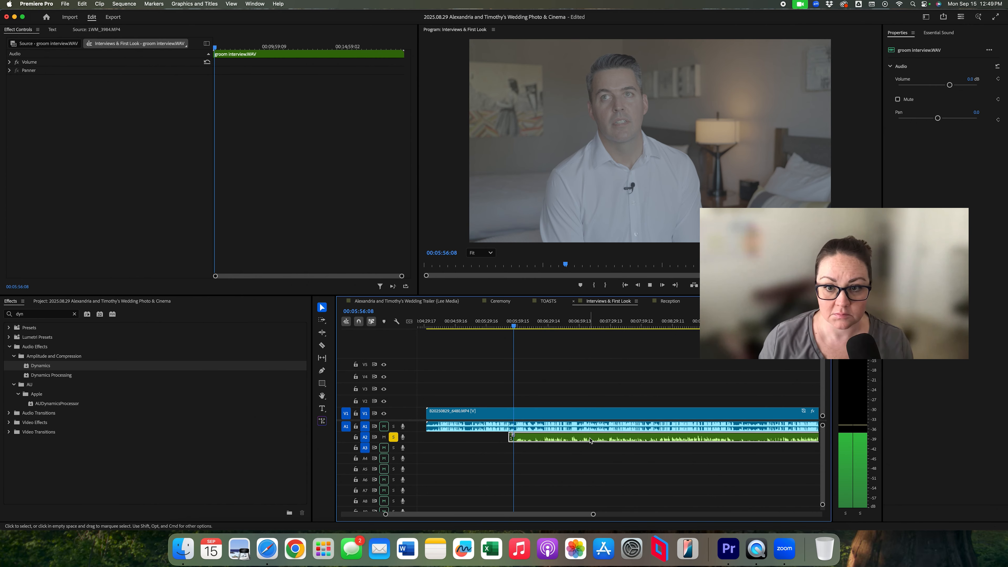
pyautogui.click(580, 398)
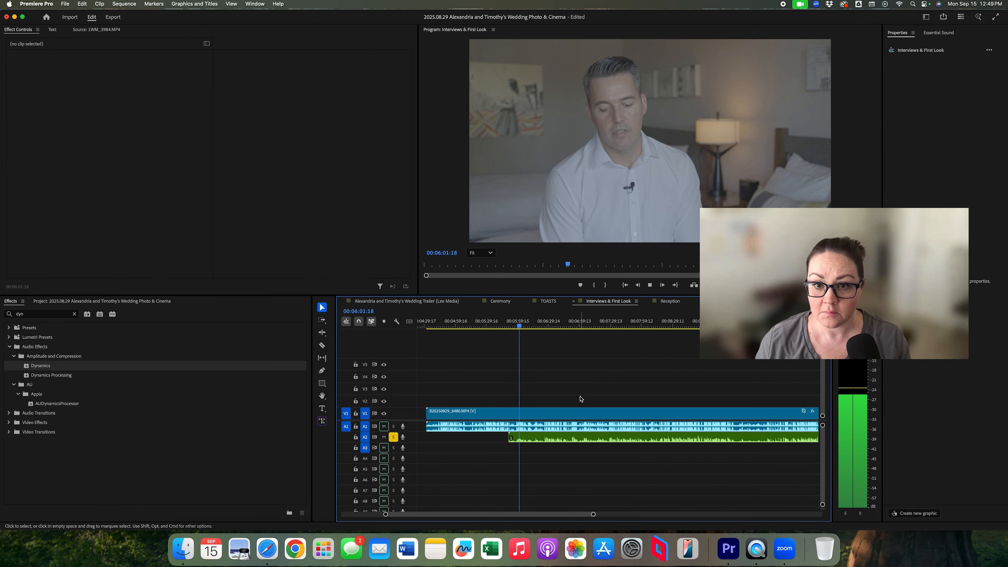
# Step: Copy the Dynamics effect from a bride interview audio clip onto the groom interview audio
pyautogui.press('-')
pyautogui.press('-')
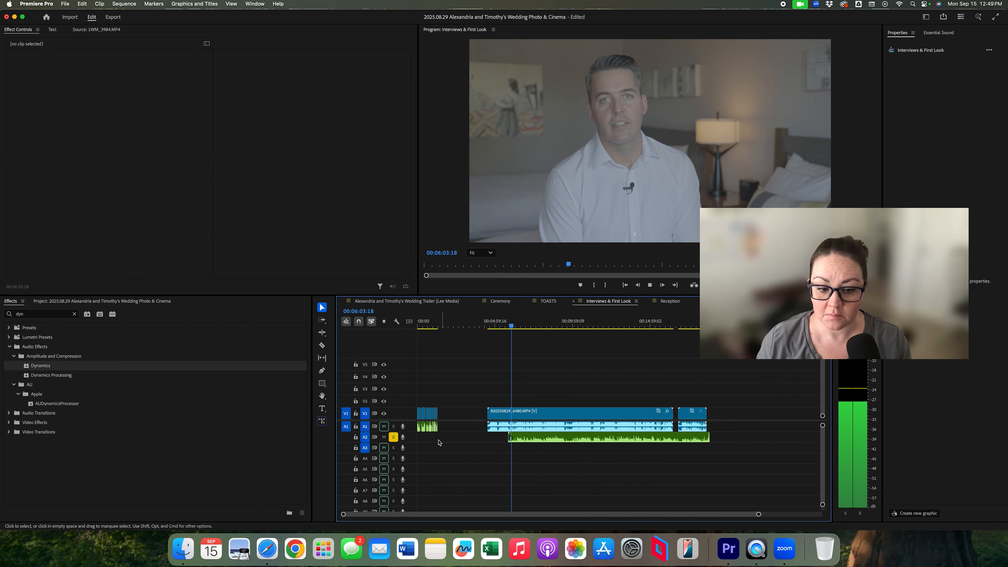
pyautogui.click(432, 427)
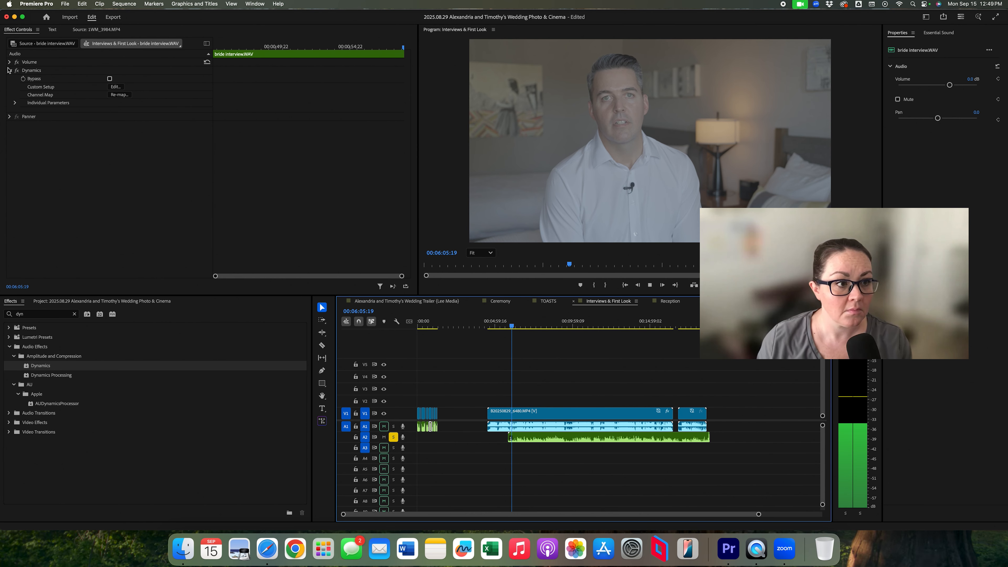
pyautogui.click(28, 70)
pyautogui.click(595, 438)
# Step: Raise the groom interview audio's gain, play it back, and reduce the gain by 5 dB
pyautogui.rightClick(611, 438)
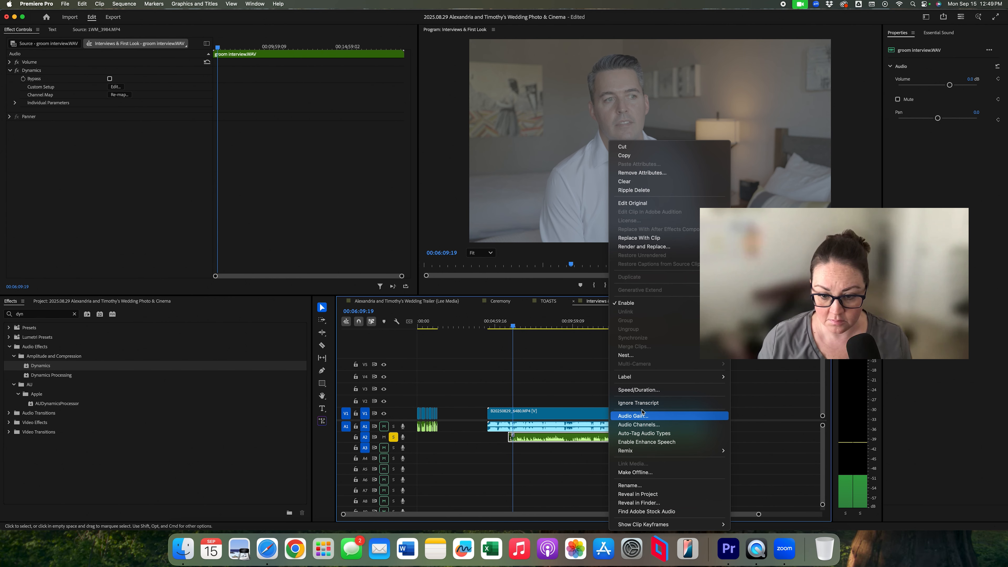
pyautogui.click(641, 415)
pyautogui.press('Return')
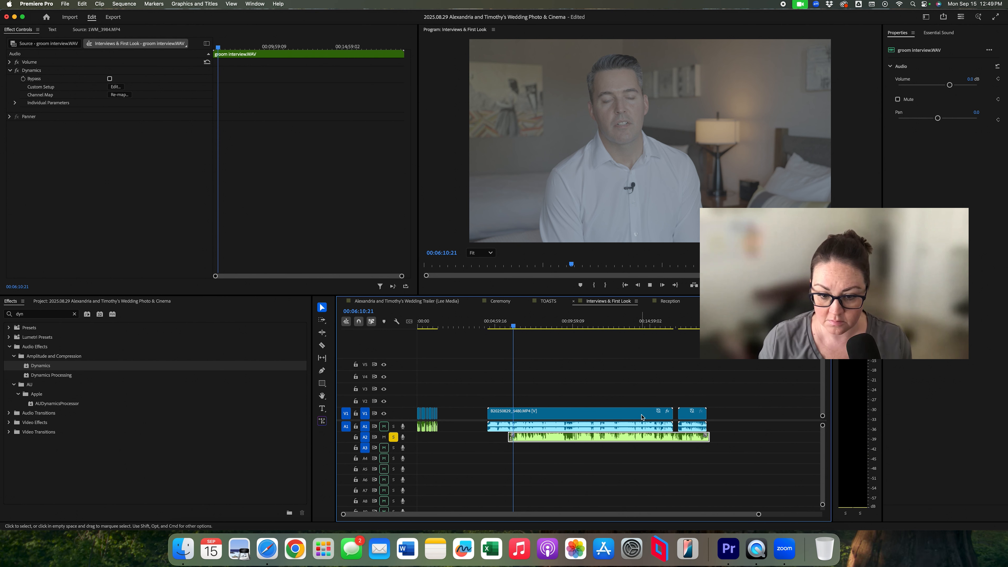
pyautogui.press('space')
pyautogui.rightClick(579, 439)
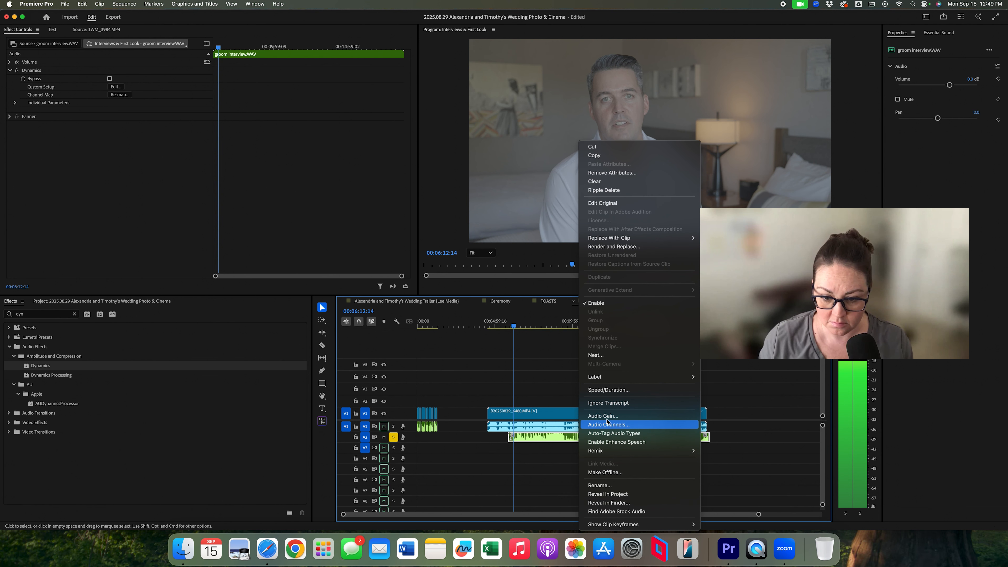
pyautogui.click(618, 416)
pyautogui.write('-5')
pyautogui.press('Return')
pyautogui.press('space')
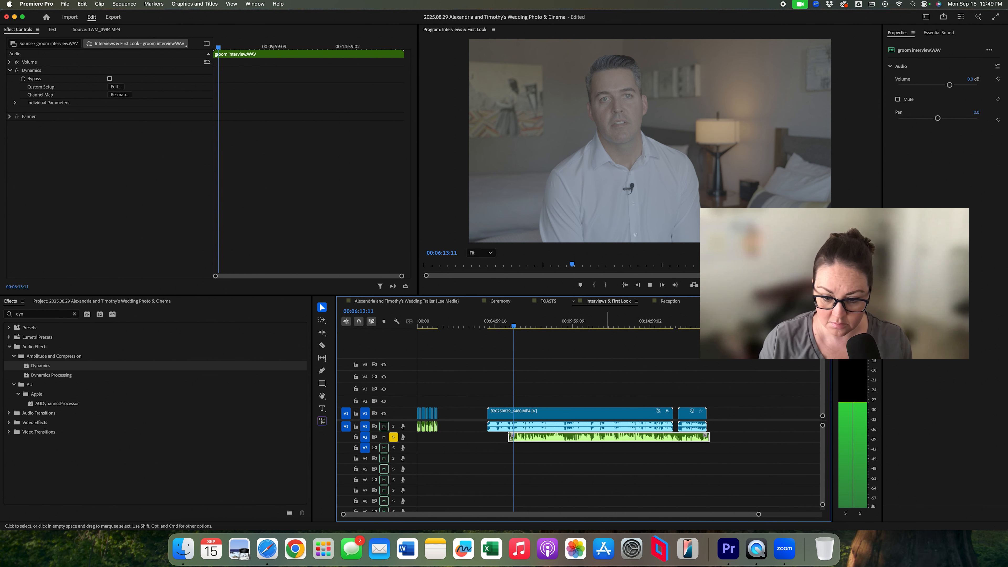
# Step: Play the groom's interview at a lower system volume and move its separate audio from A2 onto A1 over the camera audio
pyautogui.click(583, 380)
pyautogui.press('=')
pyautogui.press('XF86AudioLowerVolume')
pyautogui.press('XF86AudioLowerVolume')
pyautogui.press('XF86AudioLowerVolume')
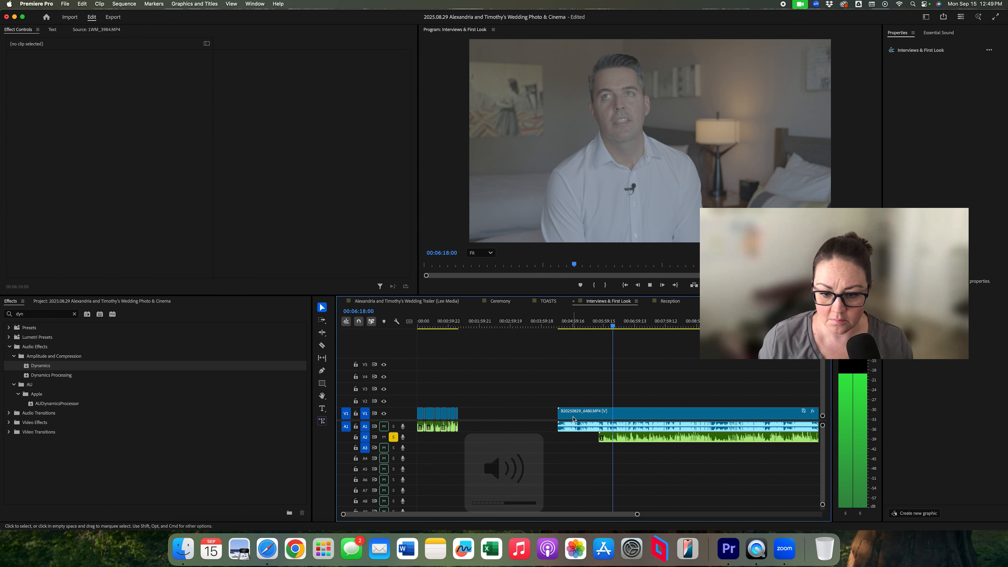
pyautogui.press('c')
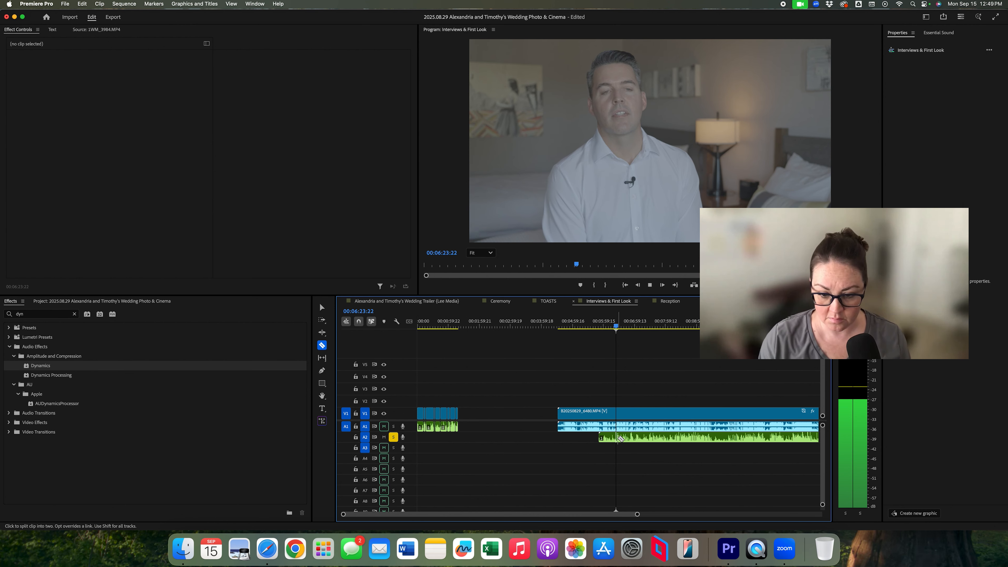
pyautogui.press('v')
pyautogui.click(623, 438)
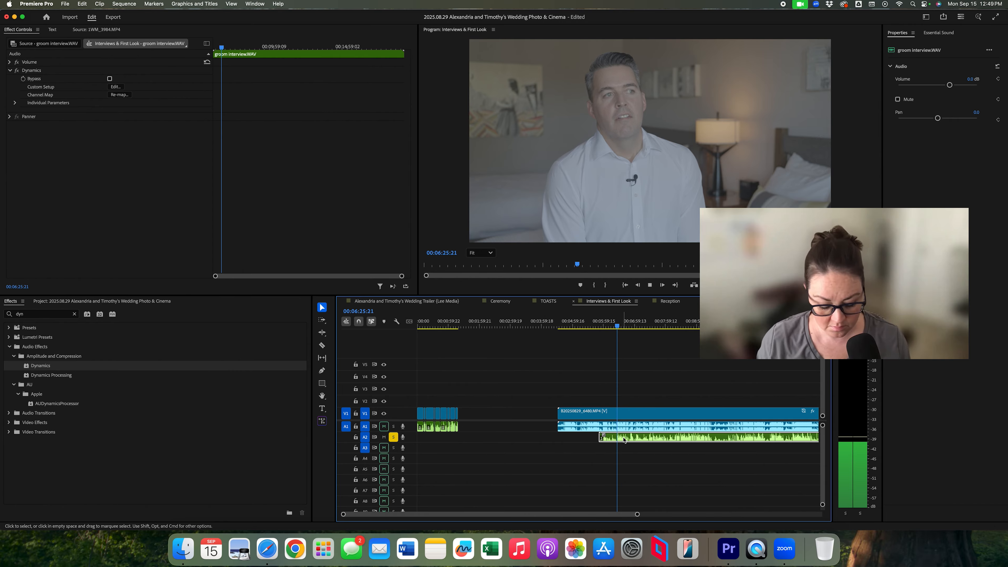
pyautogui.press('space')
pyautogui.moveTo(627, 435); pyautogui.dragTo(626, 427)
# Step: Split the groom's video and audio at about 00:06:26 and turn off the solo on track A2
pyautogui.click(627, 386)
pyautogui.press('=')
pyautogui.press('=')
pyautogui.press('=')
pyautogui.press('=')
pyautogui.press('c')
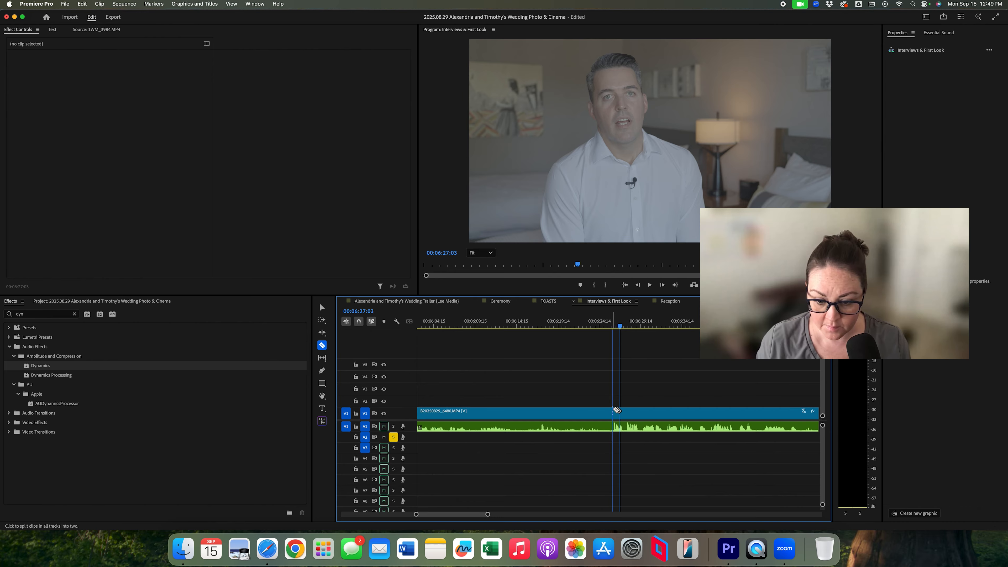
pyautogui.press('-')
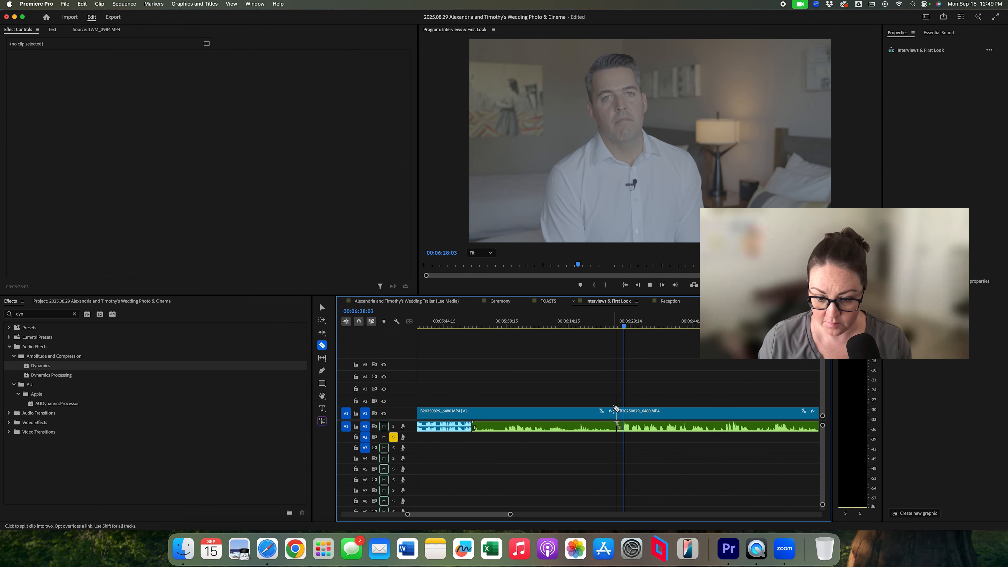
pyautogui.click(393, 437)
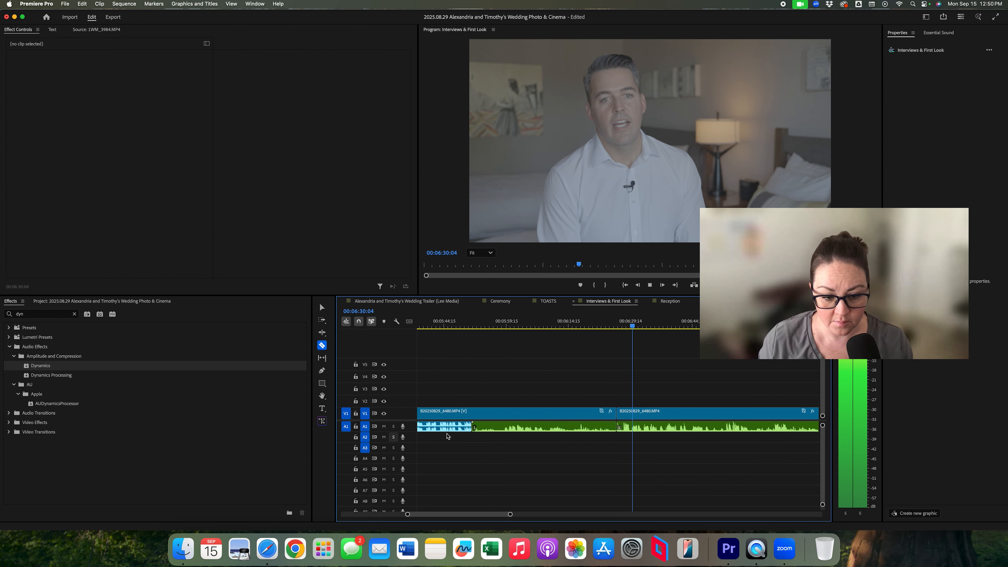
# Step: Try splitting the groom's interview at about 00:06:53 and play on from the cut
pyautogui.press('-')
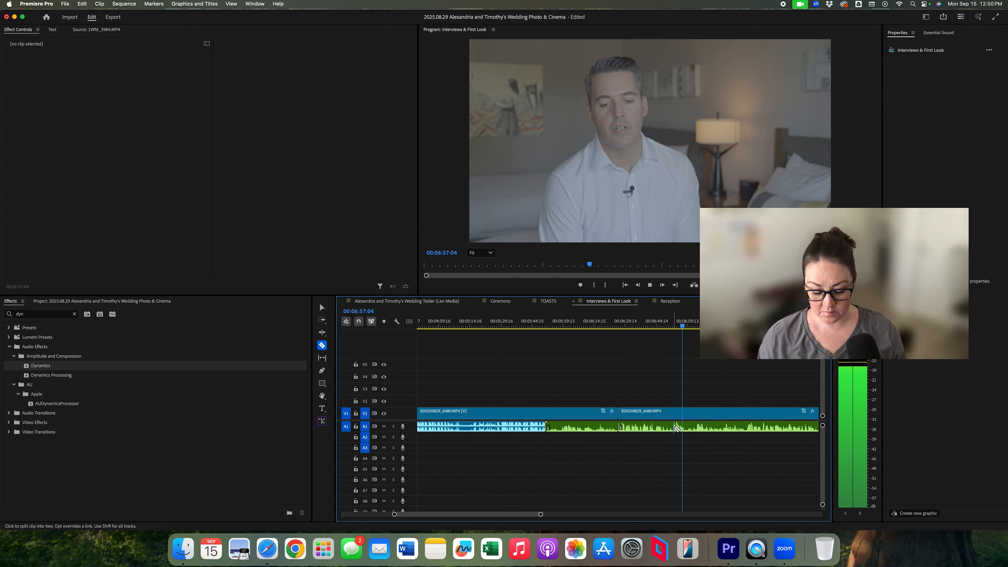
pyautogui.click(675, 321)
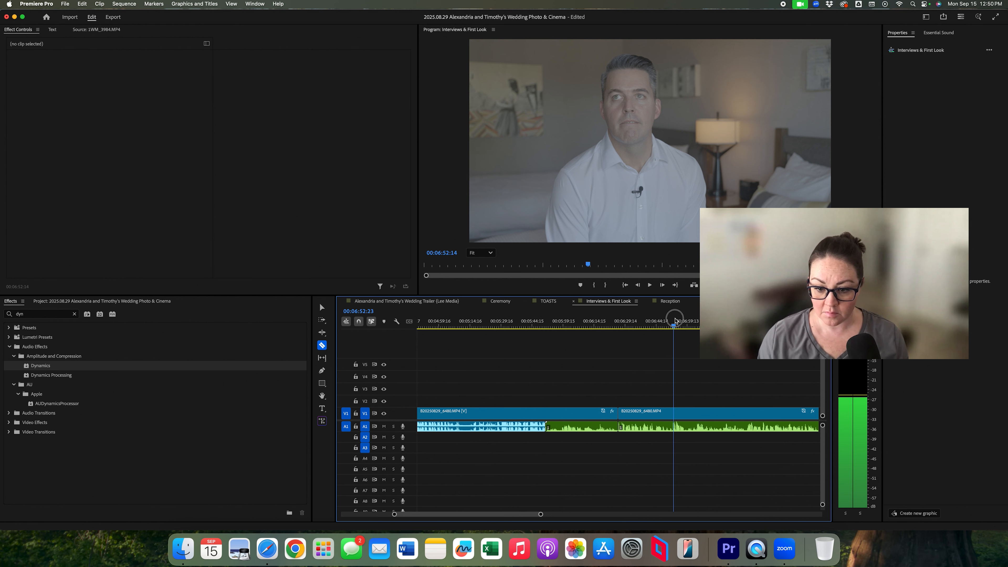
pyautogui.moveTo(675, 321); pyautogui.dragTo(676, 321)
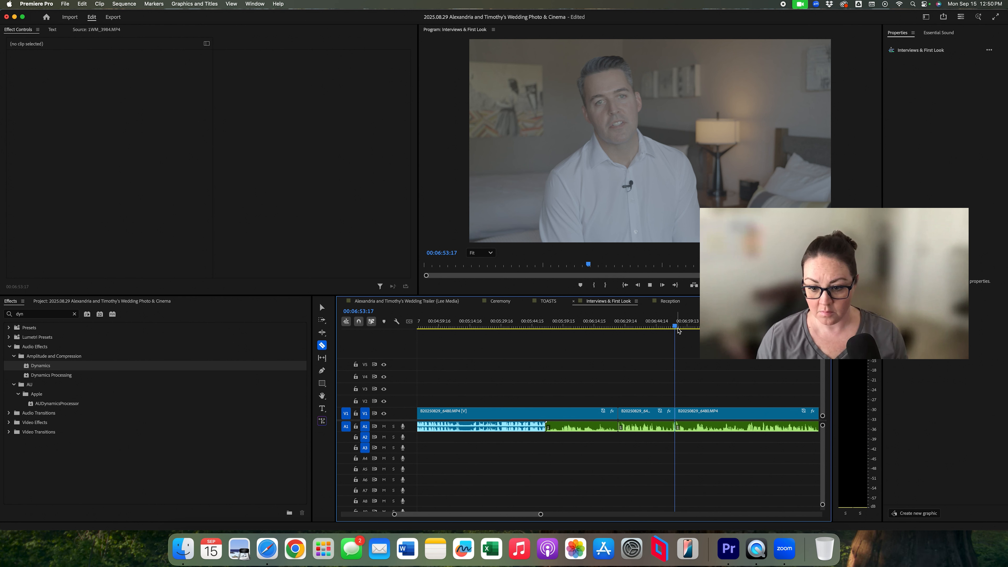
pyautogui.press('space')
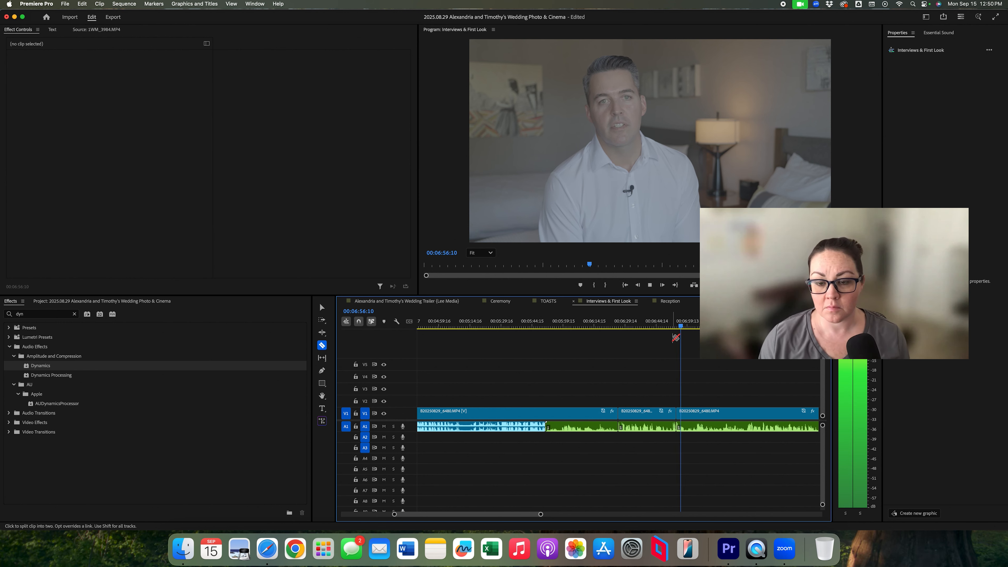
pyautogui.press('space')
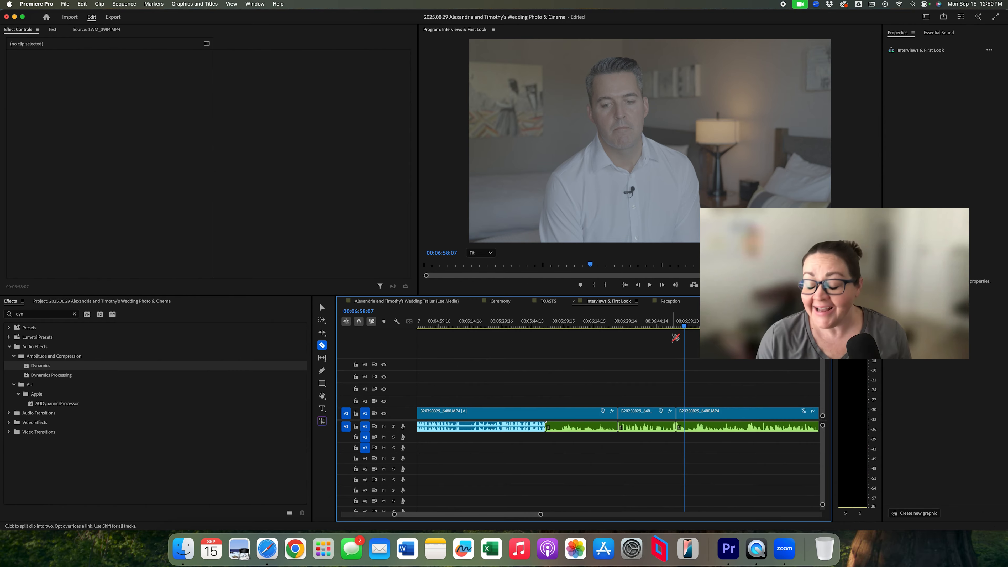
pyautogui.press('Up')
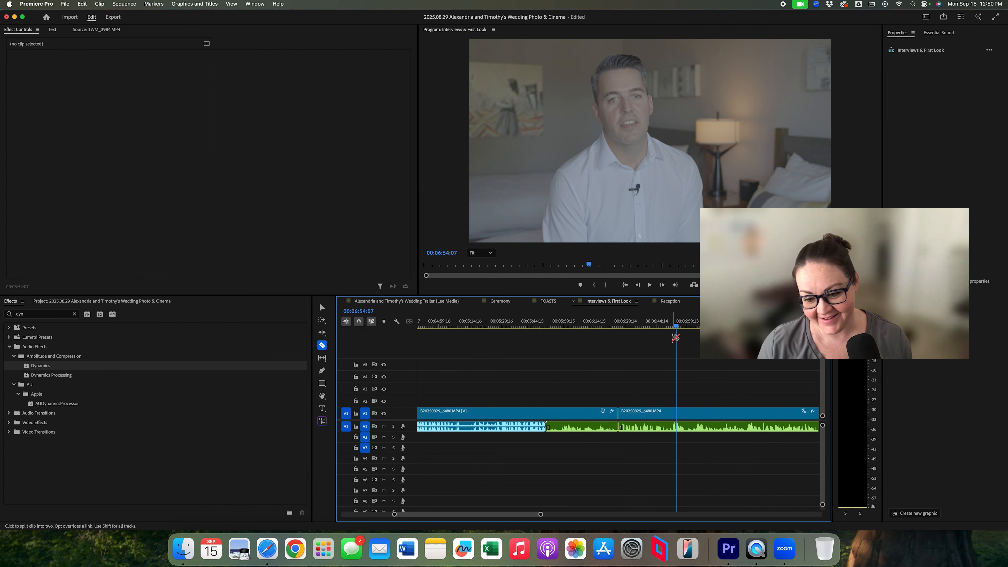
# Step: Play the groom's answer from 00:06:54:07 and split its video and audio at 00:07:04:18
pyautogui.press('space')
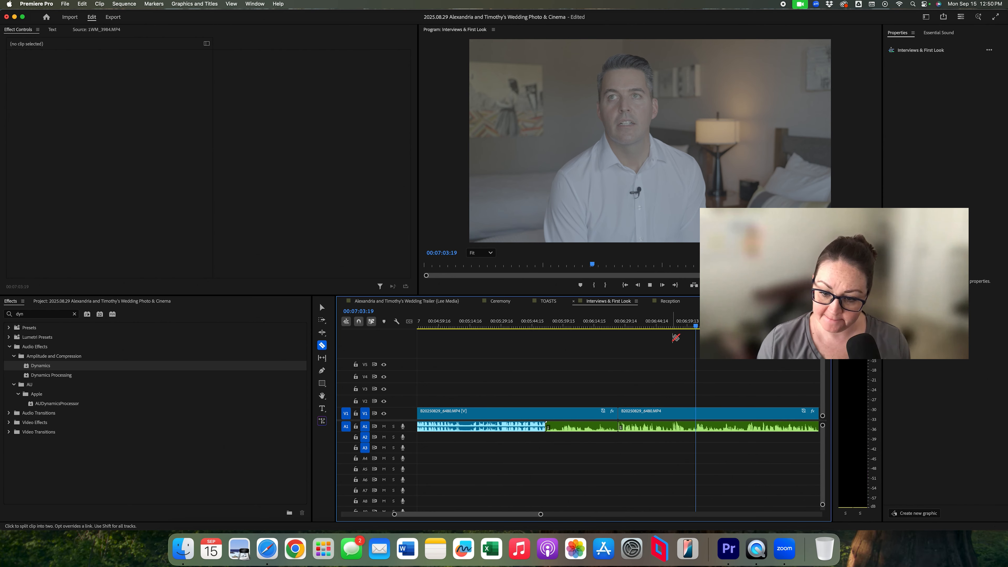
pyautogui.press('space')
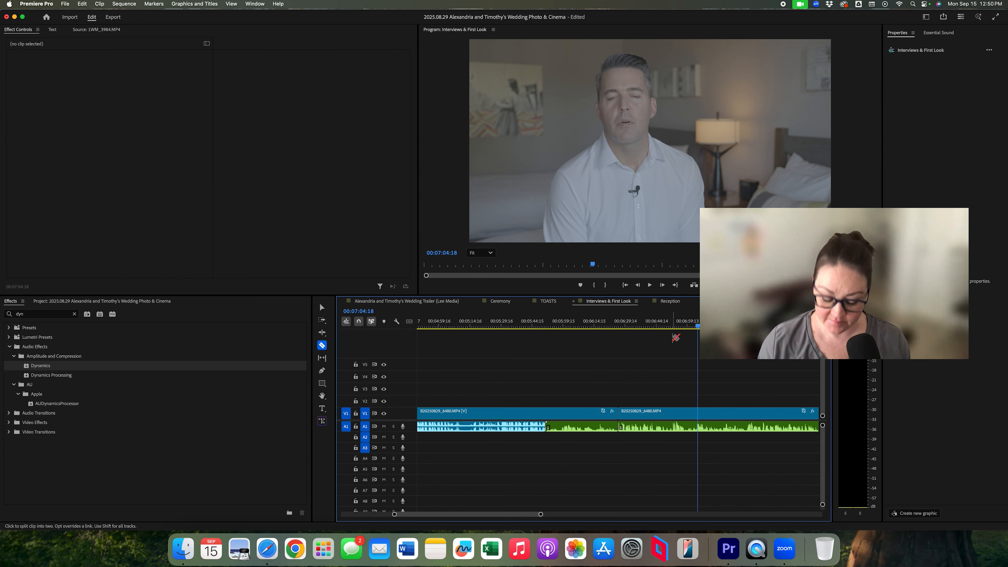
pyautogui.press('super+k')
pyautogui.press('space')
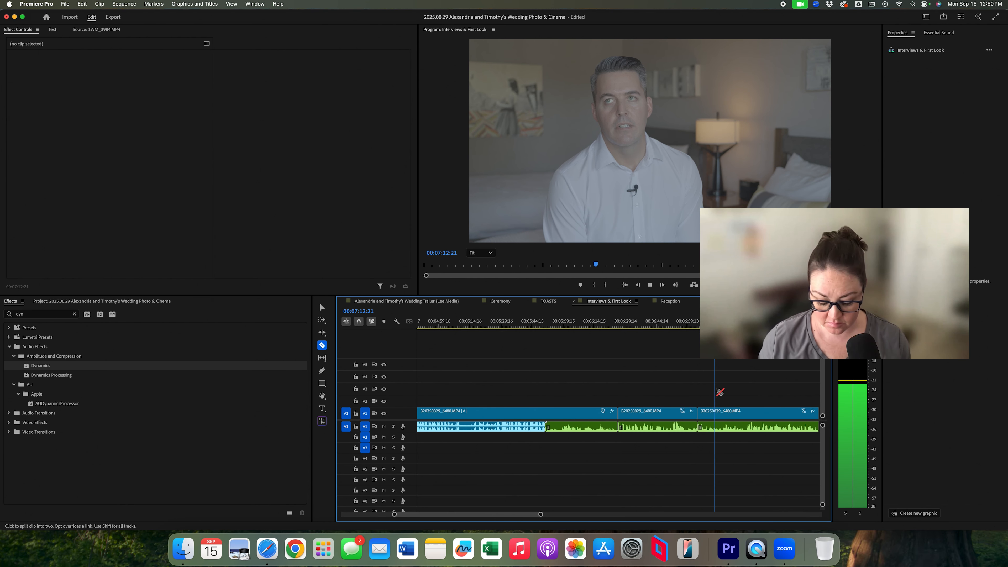
# Step: Split the groom's video and audio at about 00:07:28 and listen to the answer that follows
pyautogui.press('shift')
pyautogui.click(748, 428)
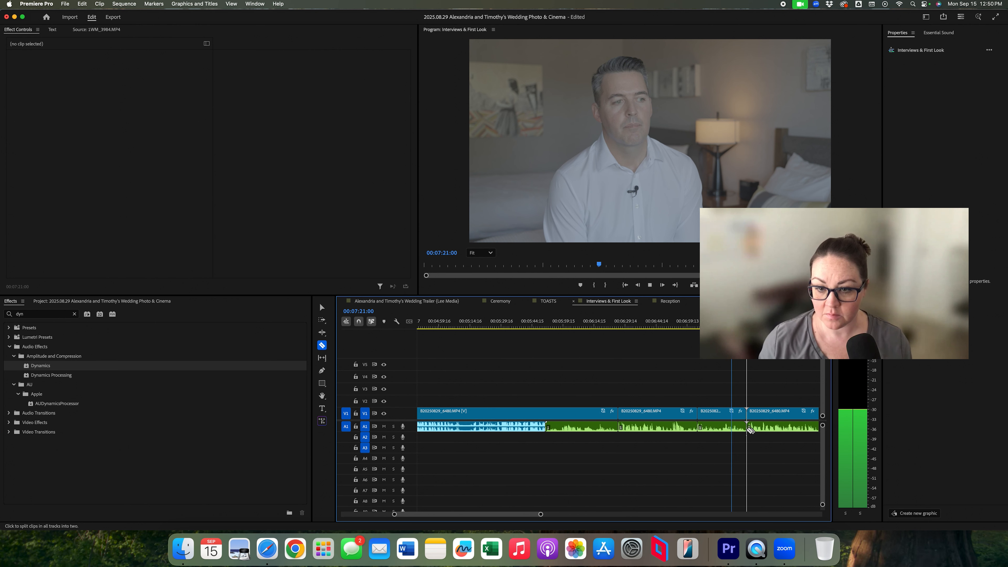
pyautogui.press('space')
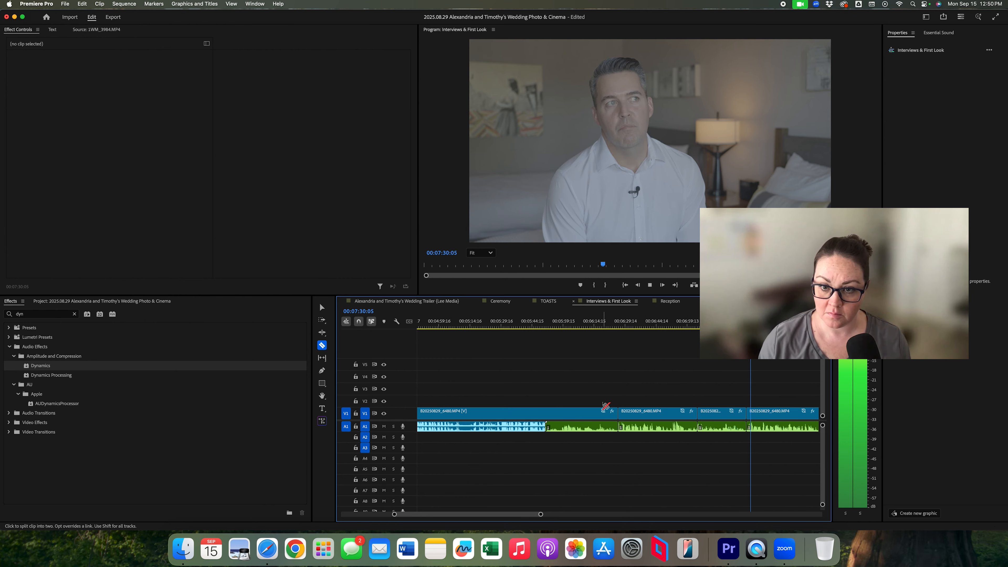
pyautogui.press('=')
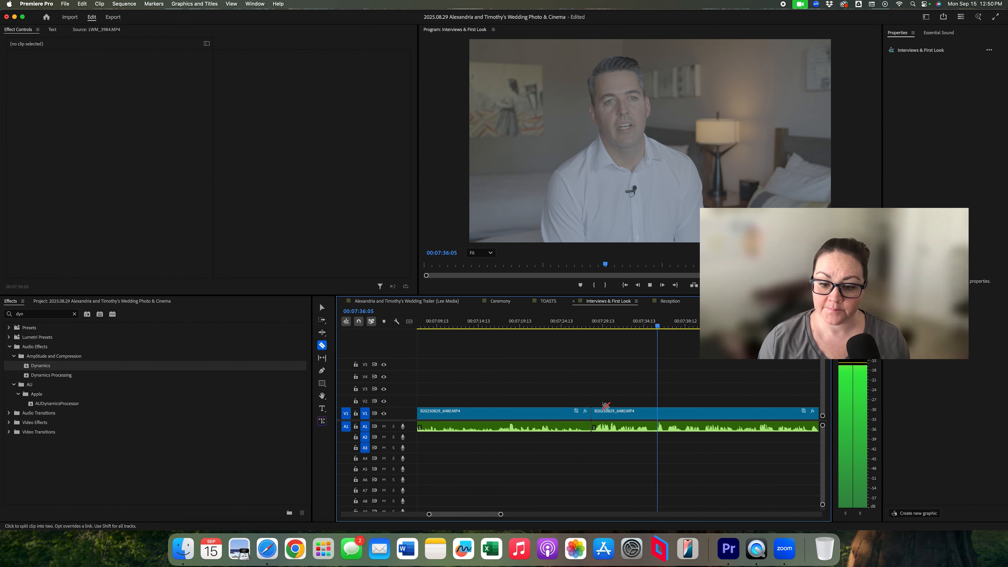
pyautogui.press('-')
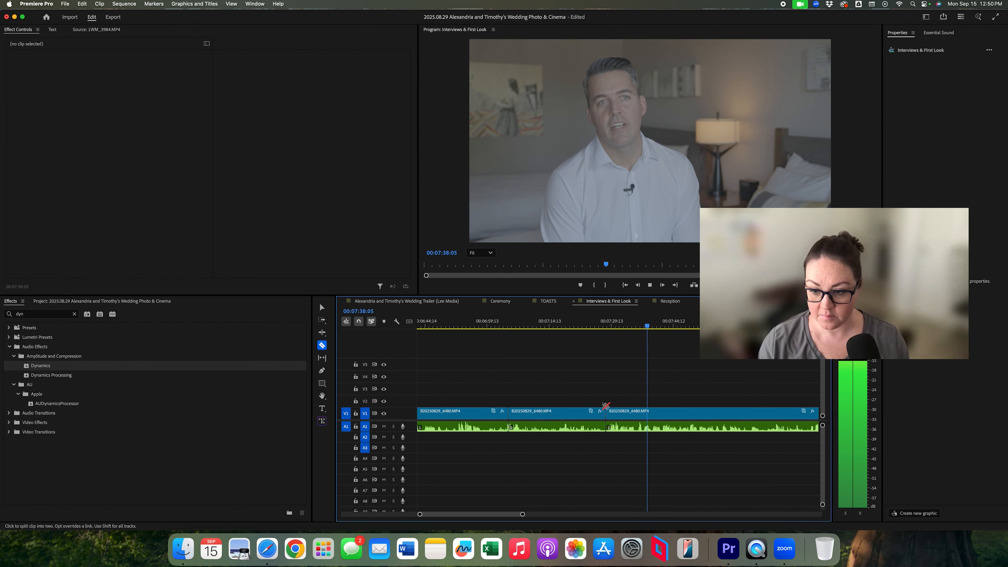
# Step: Adjust the gain of the groom's interview audio clips by 3 dB and resume playback
pyautogui.press('-')
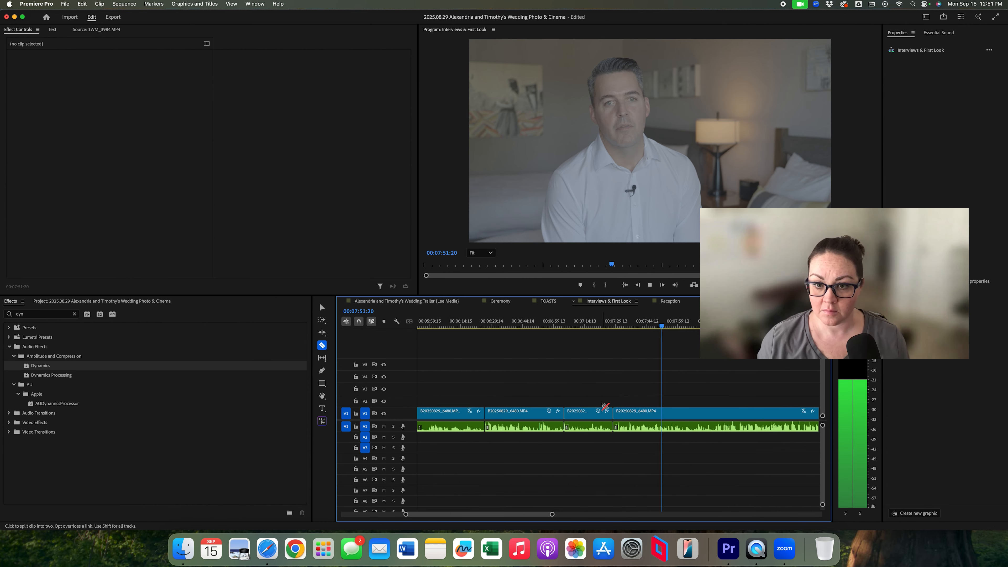
pyautogui.press('=')
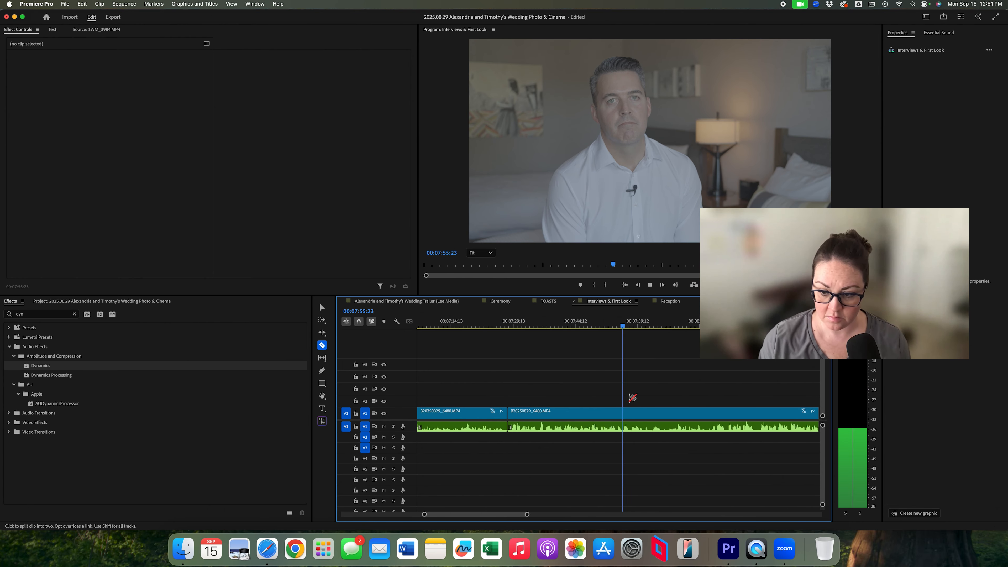
pyautogui.press('v')
pyautogui.press('-')
pyautogui.rightClick(618, 427)
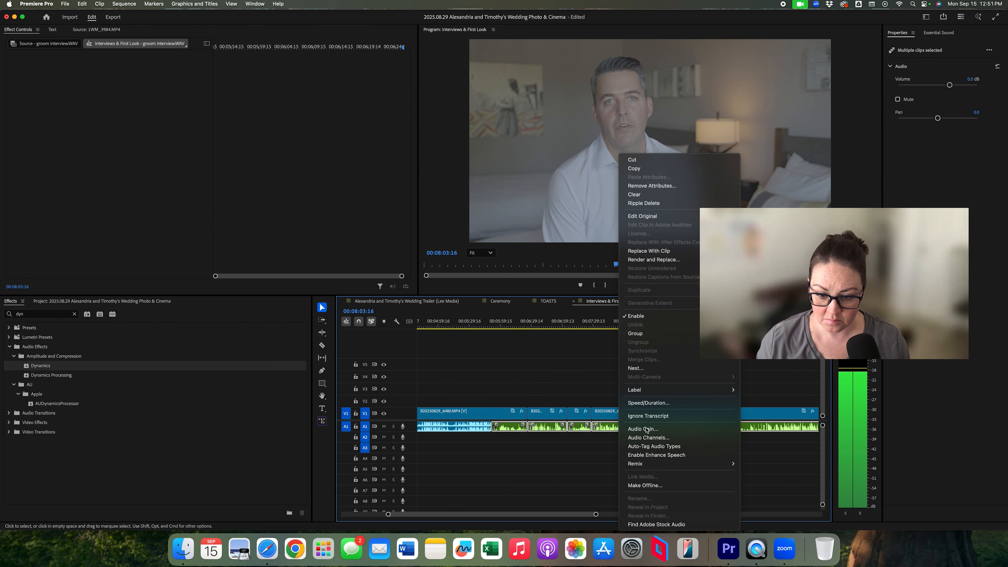
pyautogui.click(646, 429)
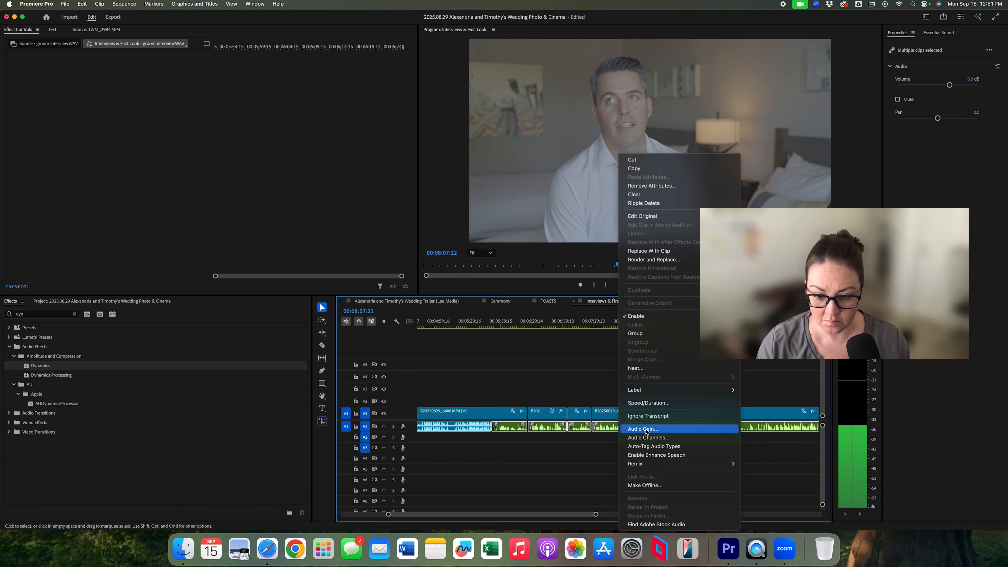
pyautogui.press('Return')
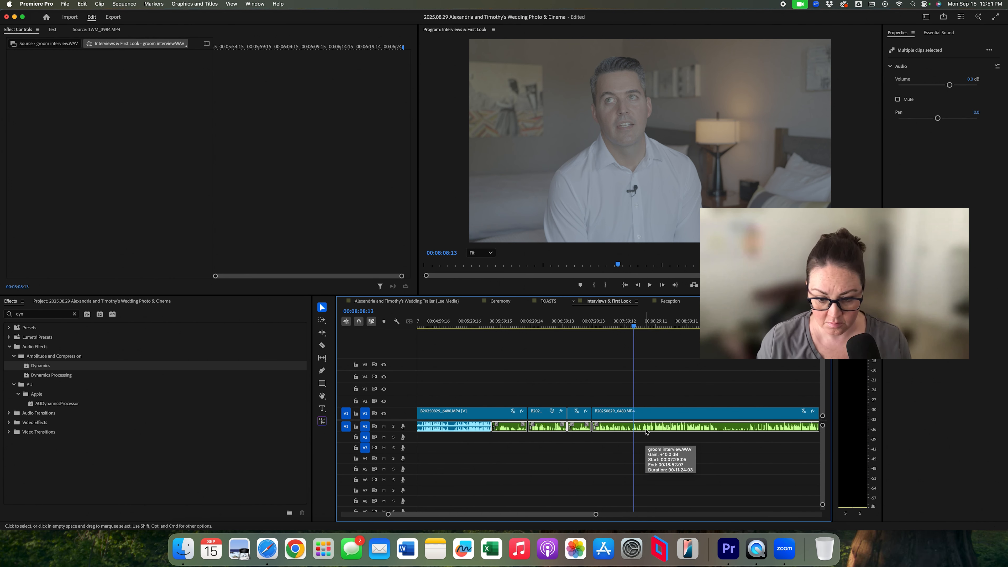
pyautogui.rightClick(646, 431)
pyautogui.click(670, 429)
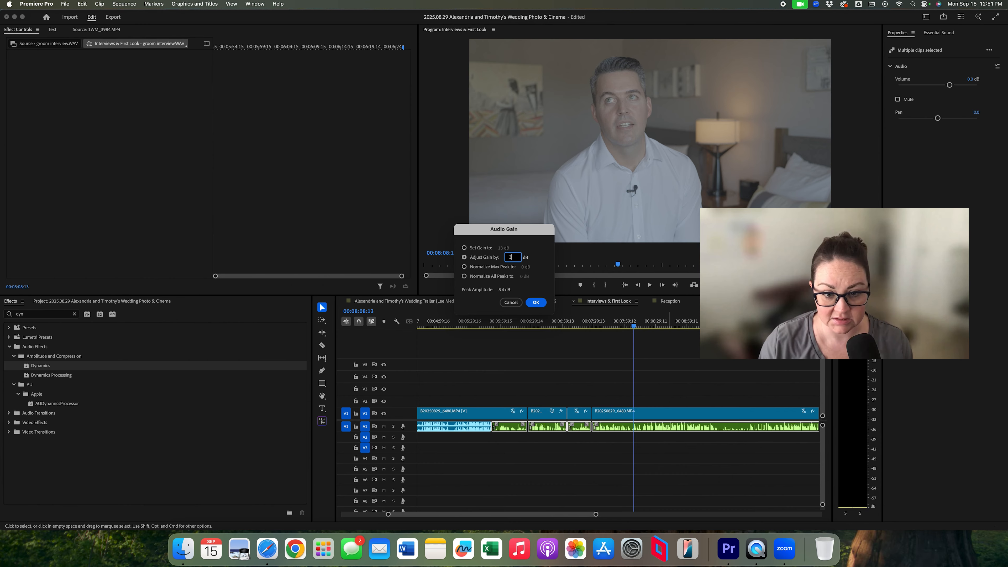
pyautogui.write('3')
pyautogui.press('Return')
pyautogui.press('space')
pyautogui.click(666, 393)
# Step: Split the groom's video and audio at about 00:08:17, just before the answer starts
pyautogui.press('c')
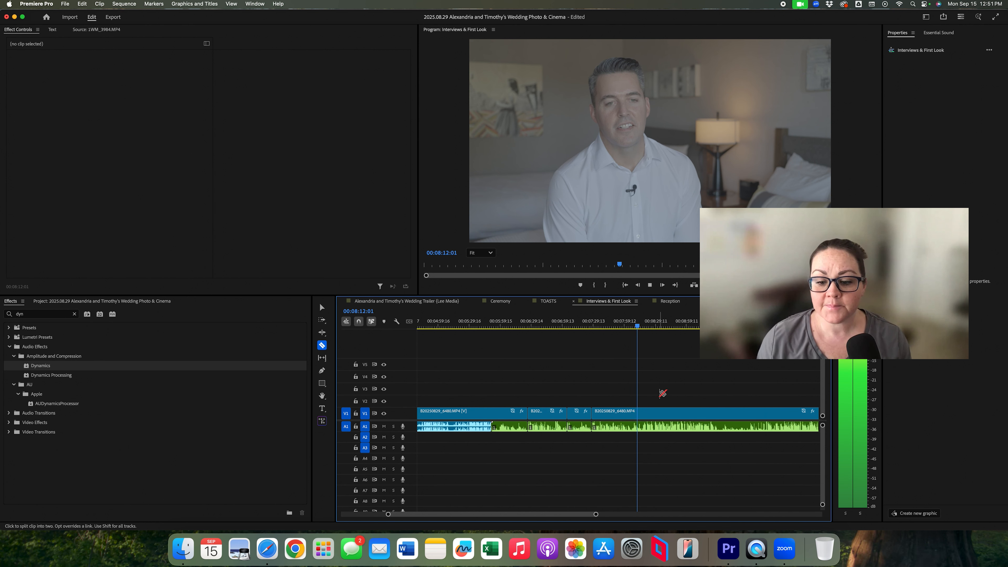
pyautogui.press('=')
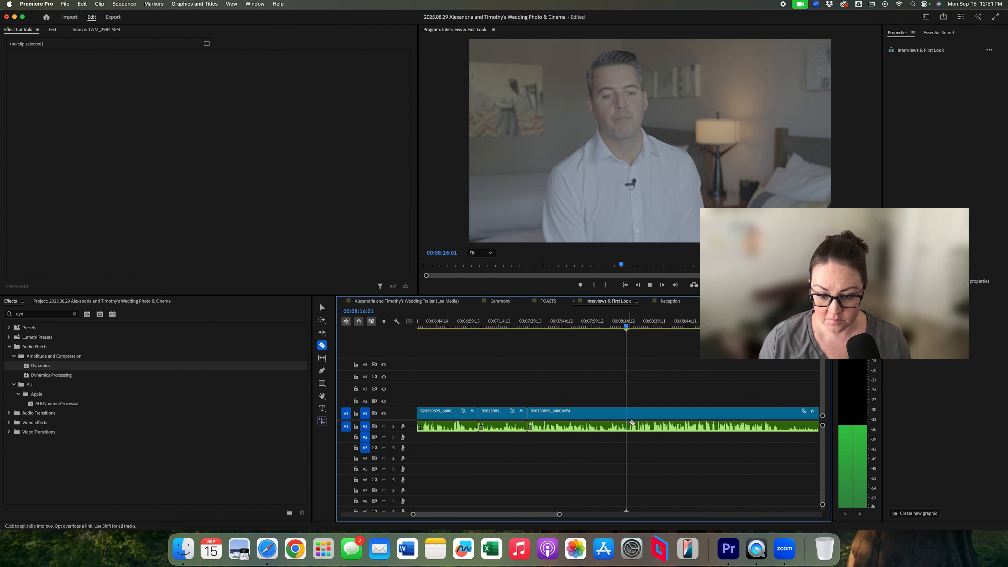
pyautogui.keyDown('shift'); pyautogui.click(631, 404); pyautogui.keyUp('shift')
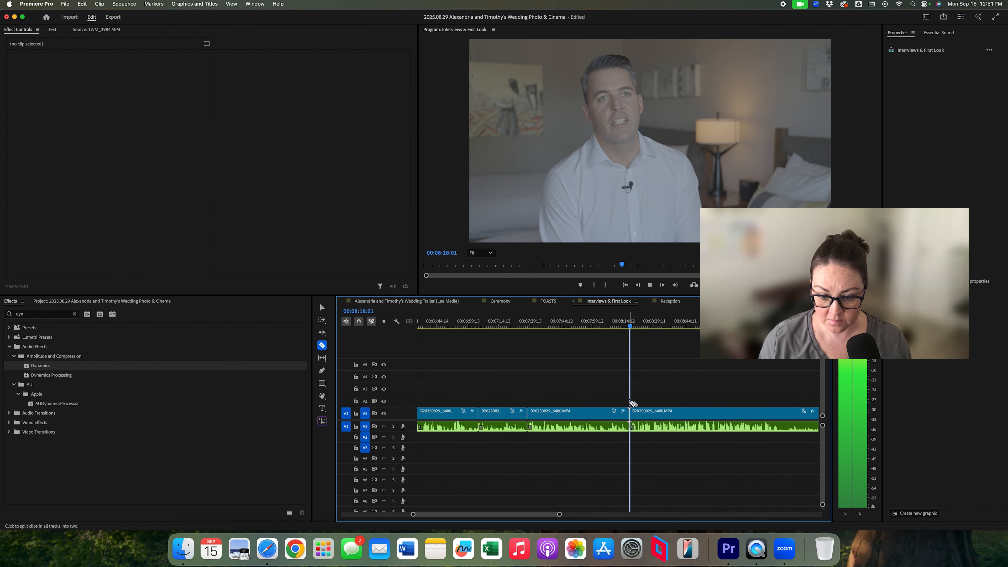
pyautogui.press('=')
pyautogui.press('=')
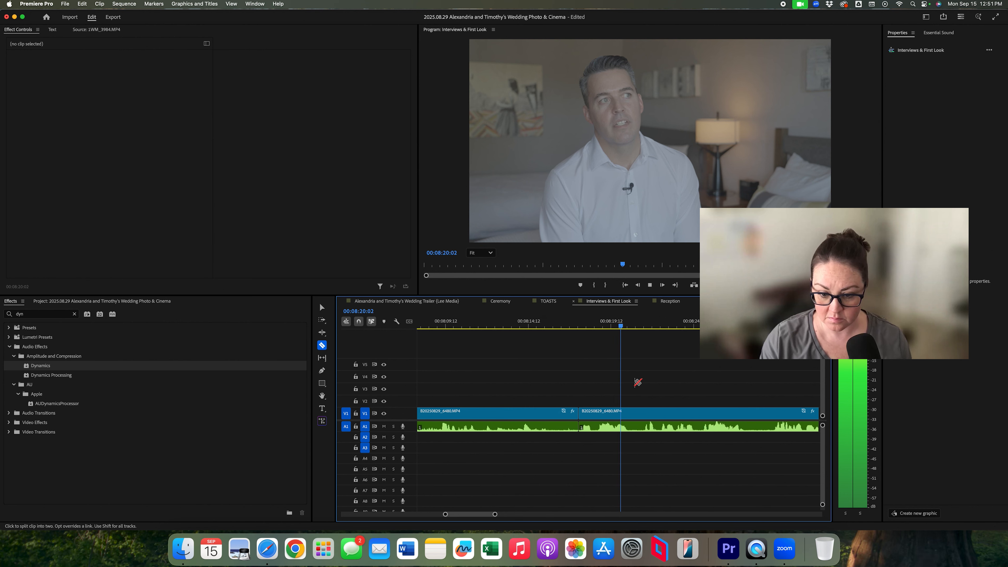
# Step: Split the groom's interview again at about 00:08:18:16 and delete the unwanted footage ahead of that cut
pyautogui.keyDown('shift'); pyautogui.click(596, 405); pyautogui.keyUp('shift')
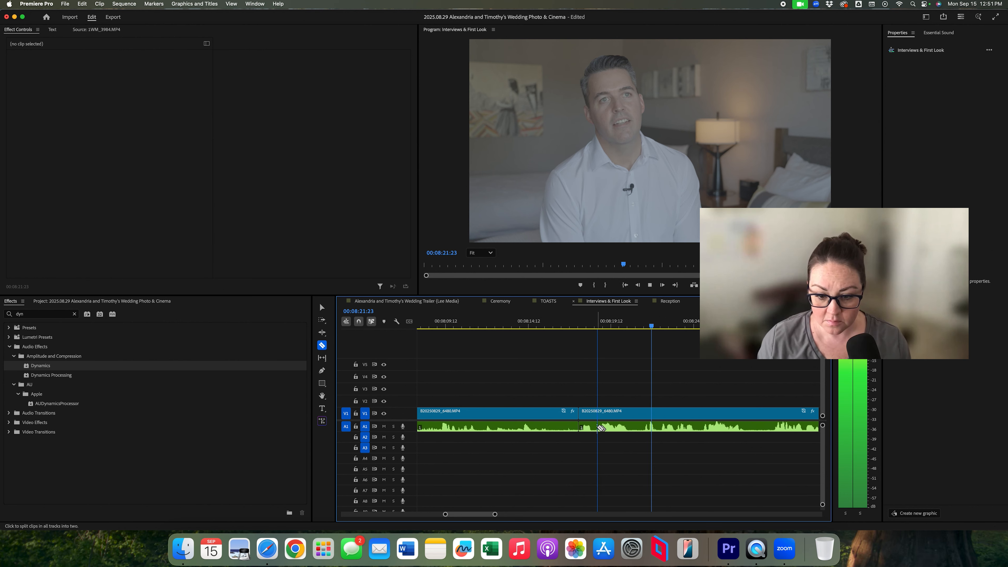
pyautogui.press('v')
pyautogui.click(583, 413)
pyautogui.press('Delete')
pyautogui.press('-')
pyautogui.press('-')
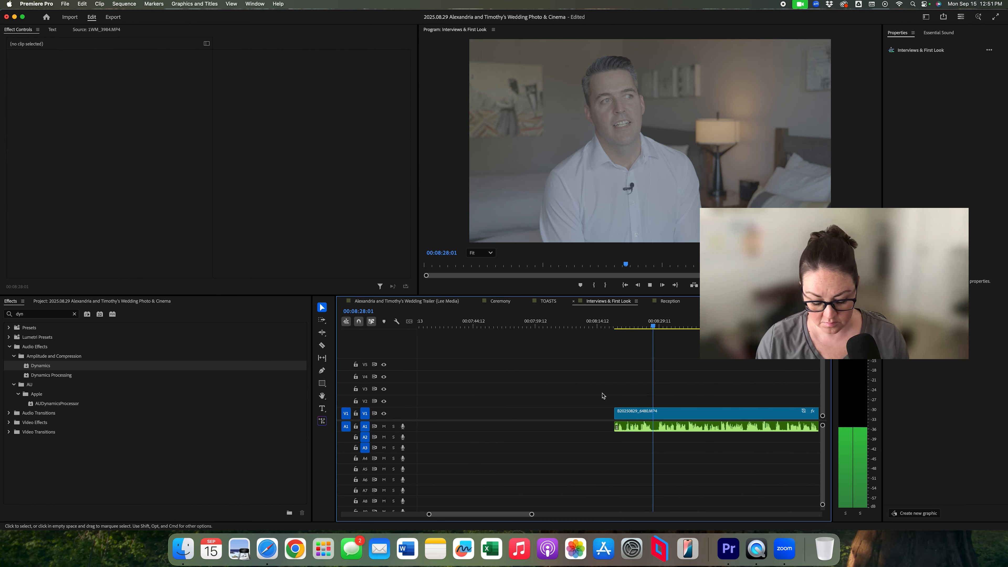
# Step: Play the groom's answer and split its video and audio at about 00:08:54 and 00:08:21
pyautogui.press('c')
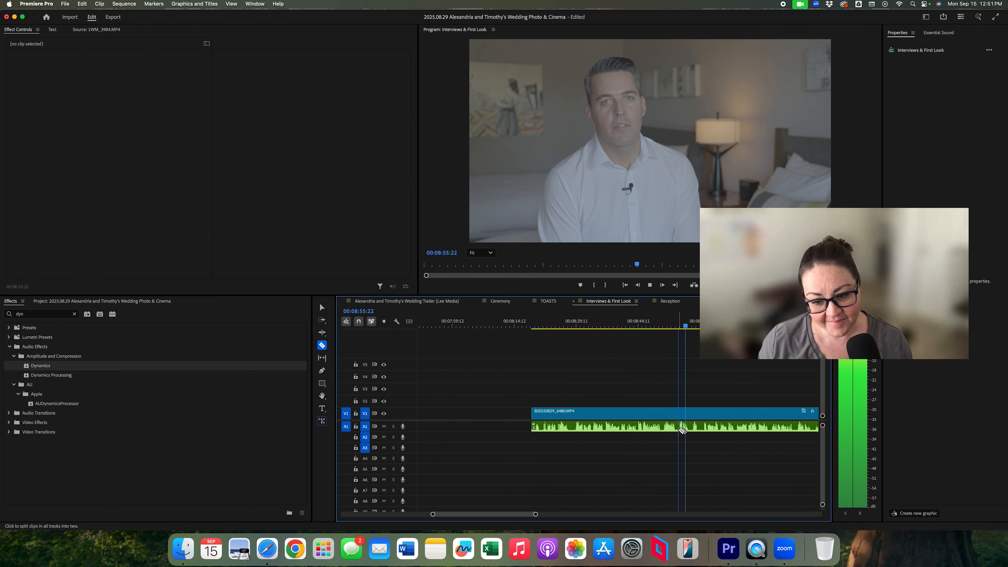
pyautogui.click(679, 427)
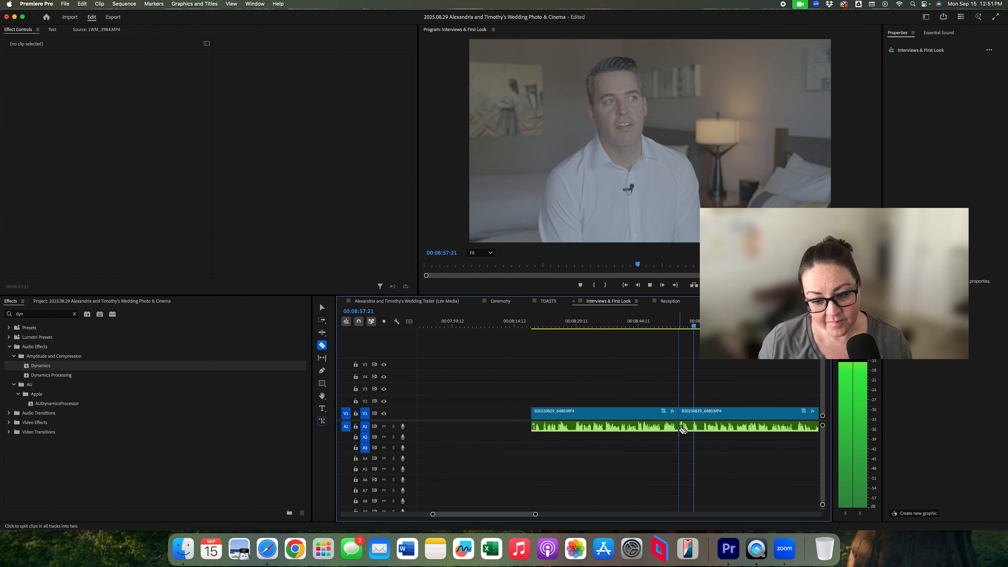
pyautogui.click(540, 426)
# Step: Delete the groom's section between the cuts at about 00:08:21 and 00:08:54, and close the gap
pyautogui.press('v')
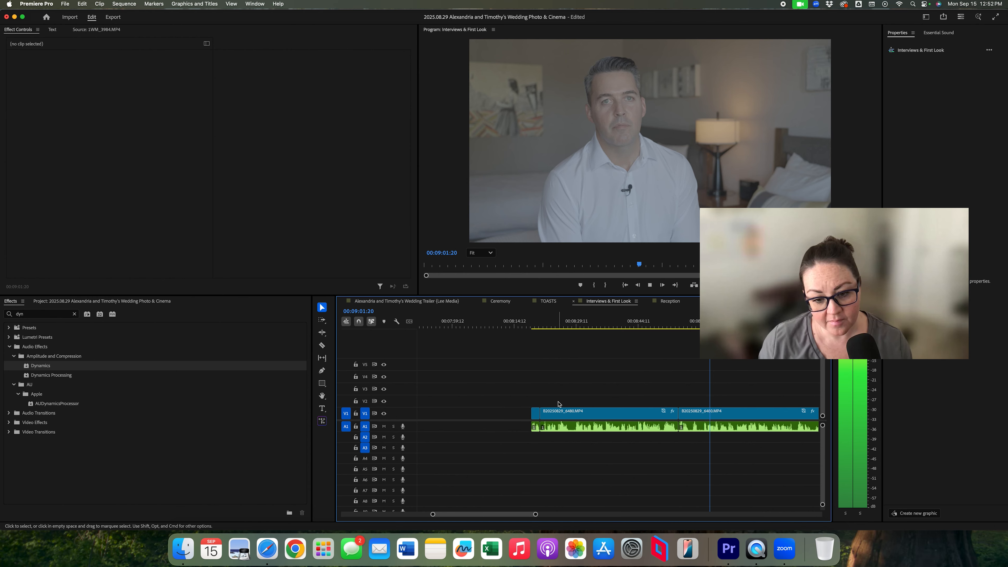
pyautogui.moveTo(530, 323); pyautogui.dragTo(531, 323)
pyautogui.moveTo(566, 383); pyautogui.dragTo(586, 461)
pyautogui.press('Delete')
pyautogui.click(563, 415)
pyautogui.press('Delete')
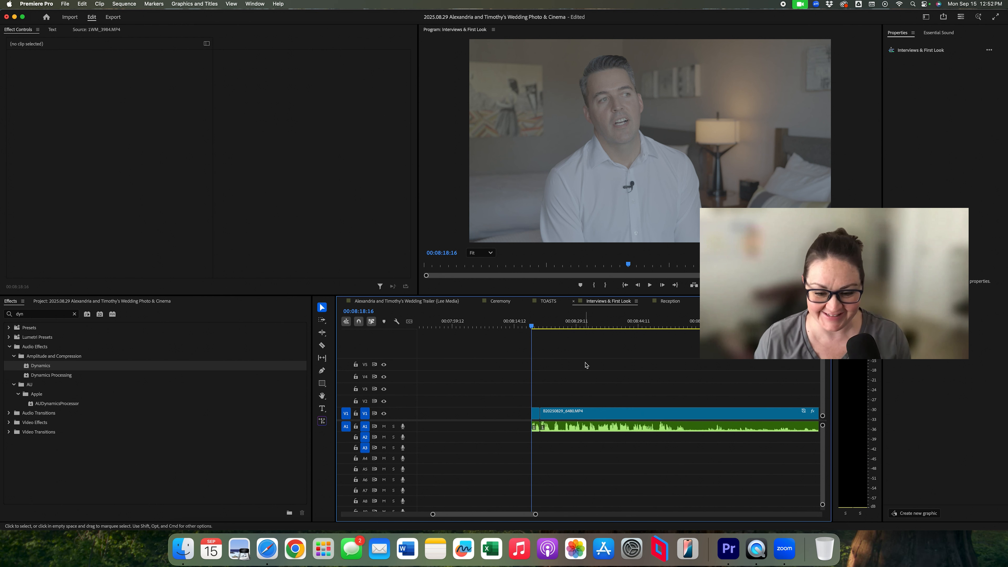
# Step: Play the join from 00:08:18:16 and tighten the cut between the two groom clips to about 00:08:20:12
pyautogui.press('space')
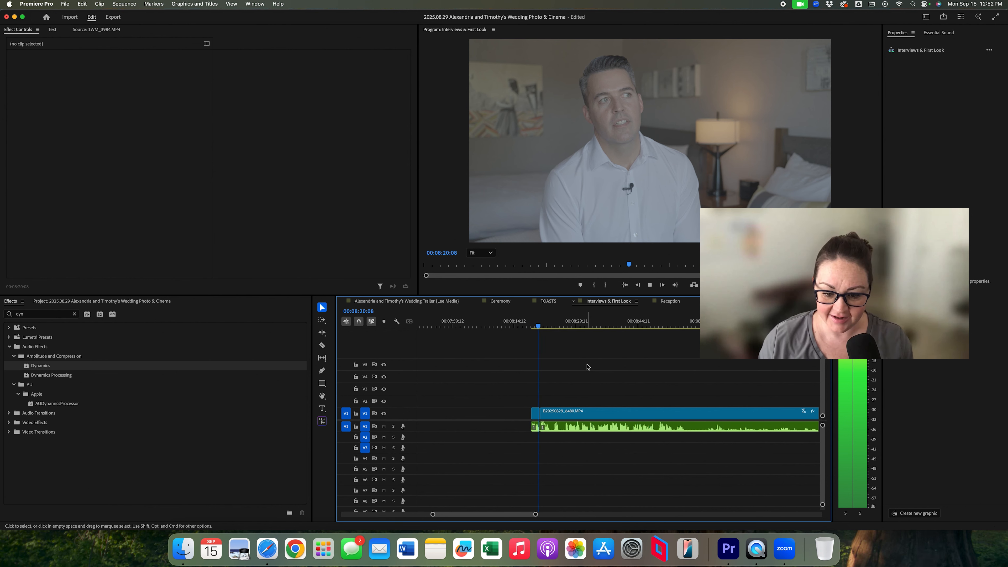
pyautogui.press('space')
pyautogui.press('=')
pyautogui.press('=')
pyautogui.press('=')
pyautogui.moveTo(653, 430); pyautogui.dragTo(640, 430)
pyautogui.click(640, 396)
pyautogui.press('space')
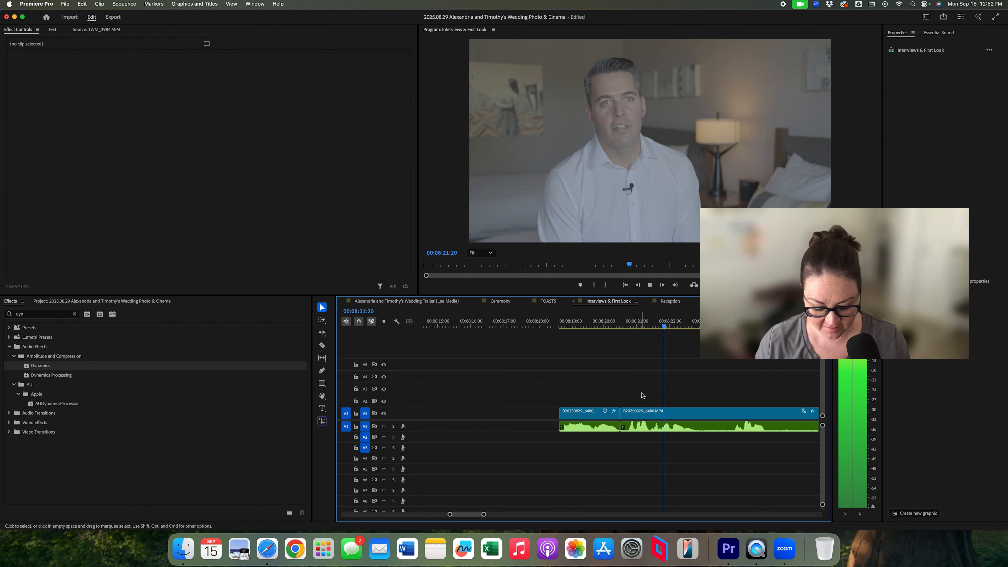
# Step: Listen to the groom's answer after the join and split its video and audio at about 00:08:49
pyautogui.press('-')
pyautogui.press('-')
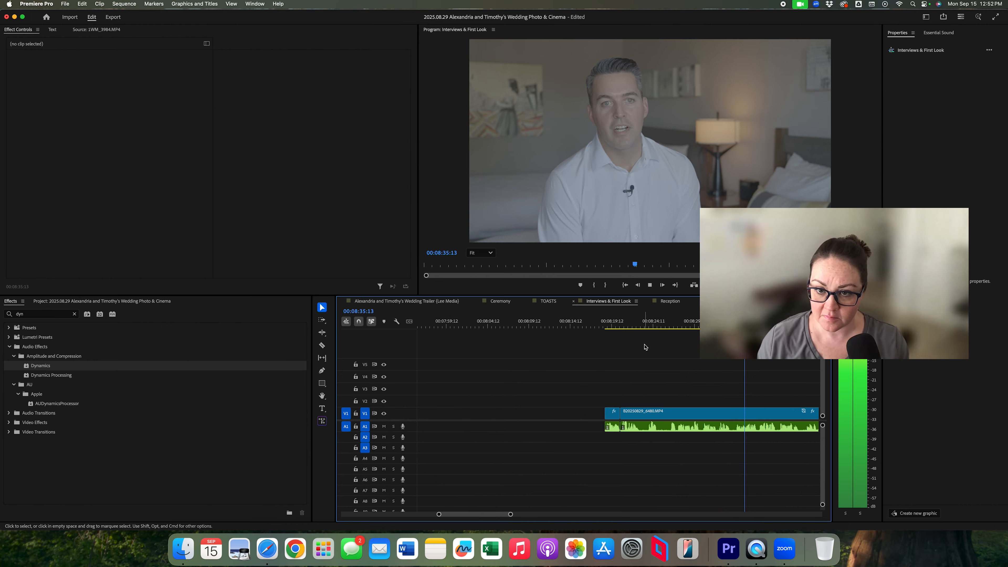
pyautogui.press('space')
pyautogui.press('space')
pyautogui.press('-')
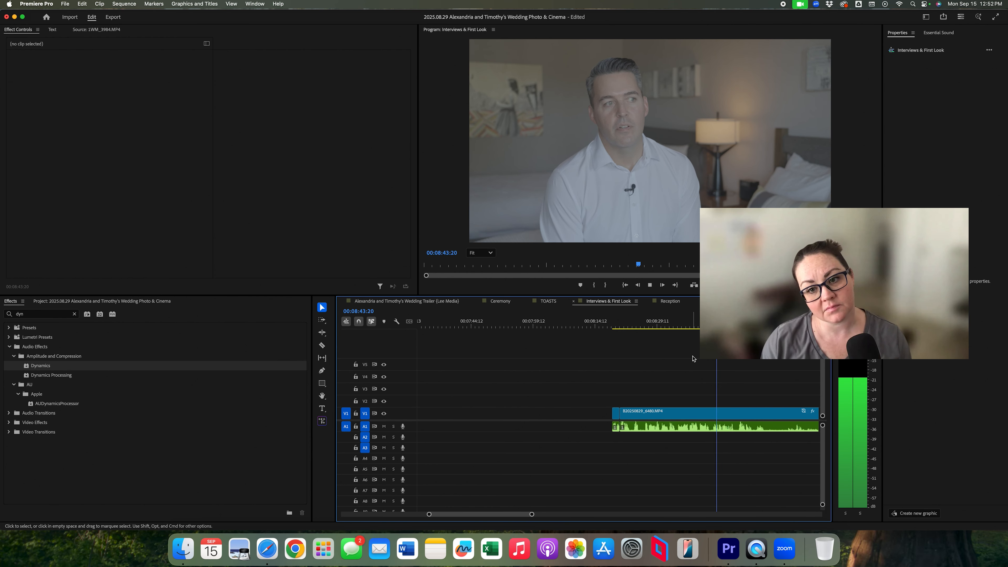
pyautogui.press('c')
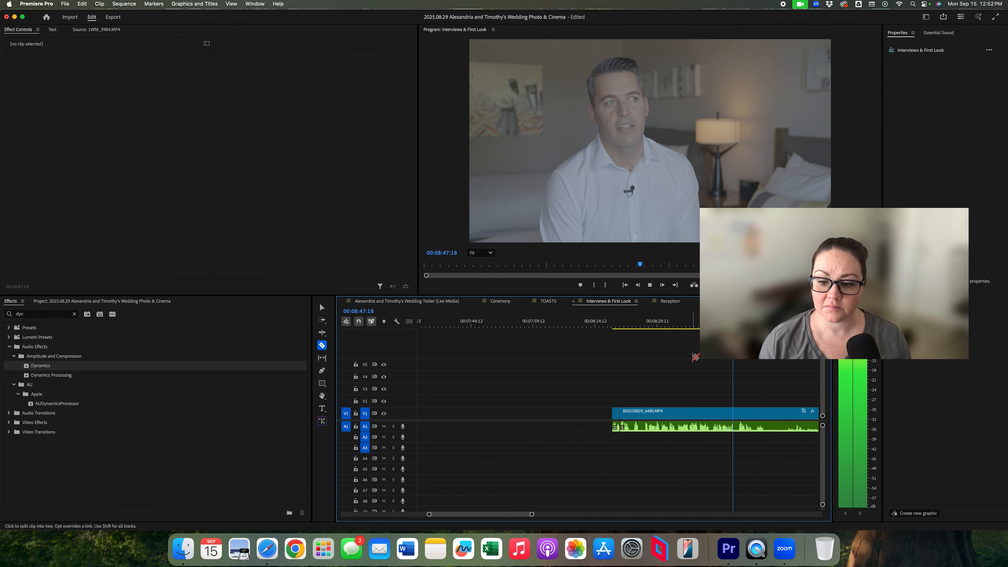
pyautogui.keyDown('shift'); pyautogui.click(739, 426); pyautogui.keyUp('shift')
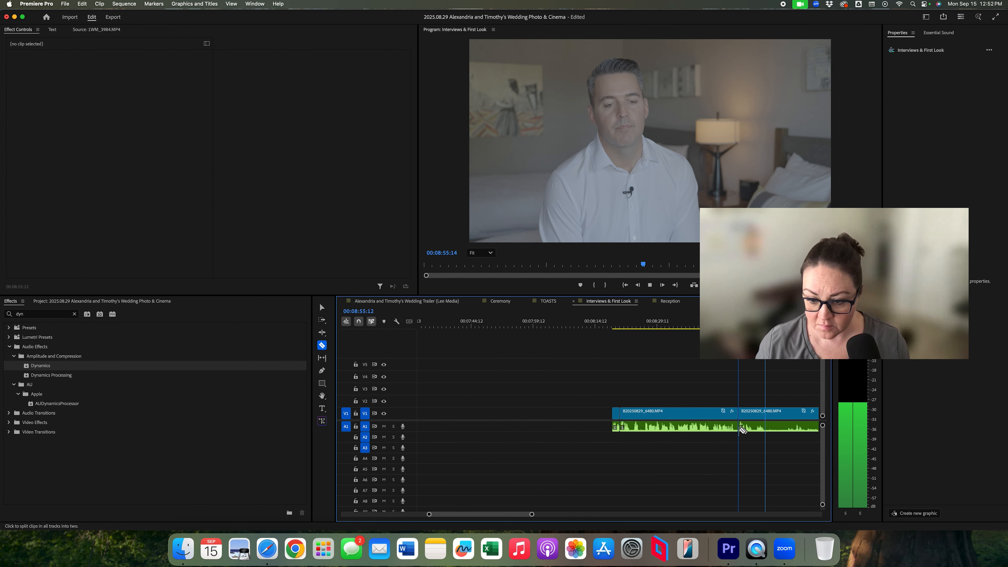
# Step: Replay the groom's answer from 00:08:17:21 and split its video and audio at 00:08:22:16 and 00:08:23:23
pyautogui.click(610, 326)
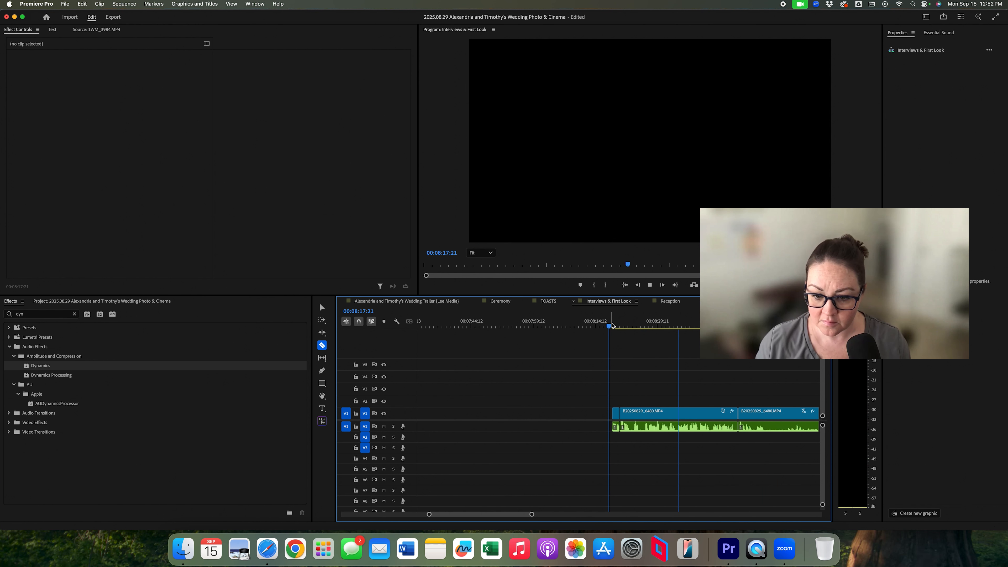
pyautogui.press('space')
pyautogui.press('=')
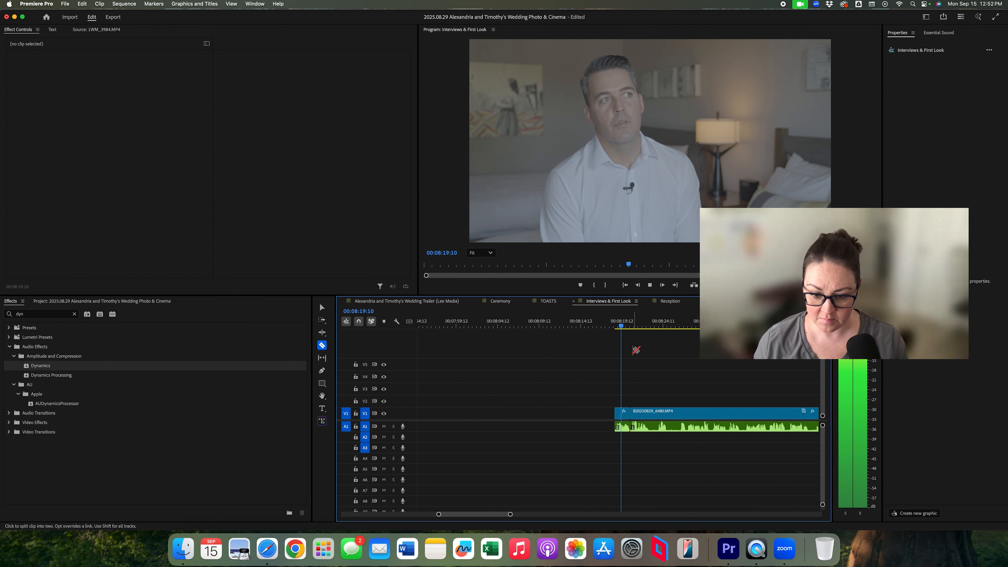
pyautogui.press('=')
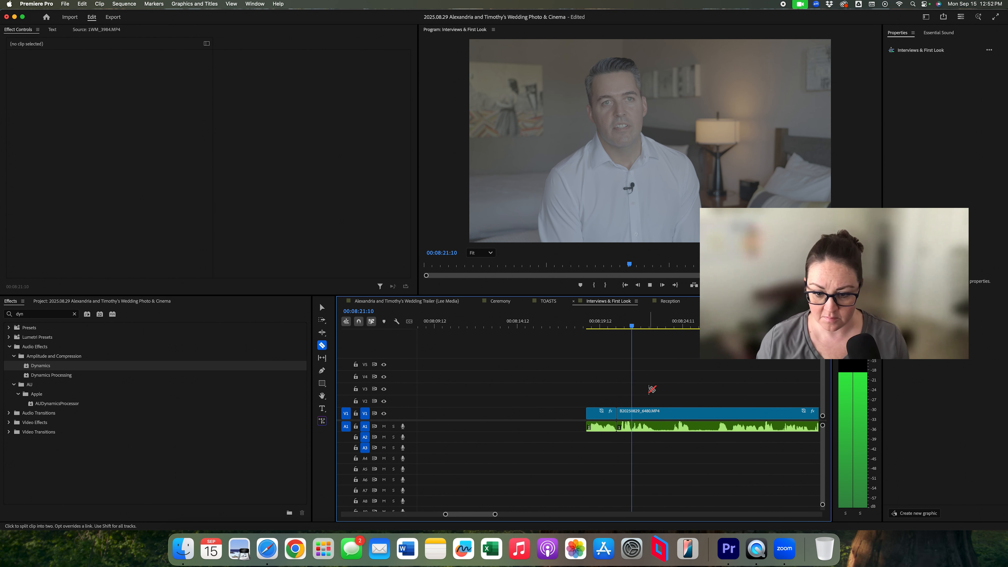
pyautogui.press('space')
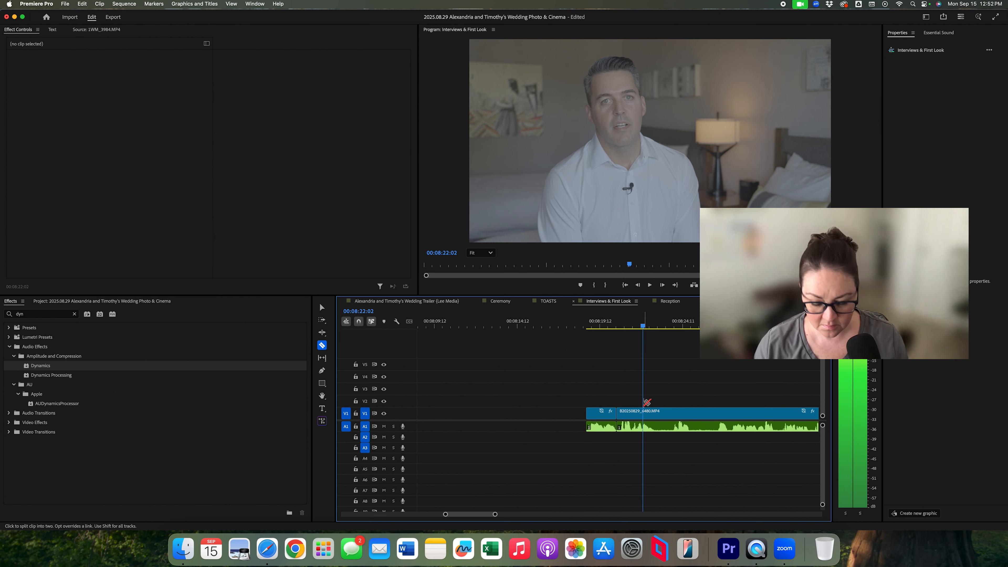
pyautogui.press('space')
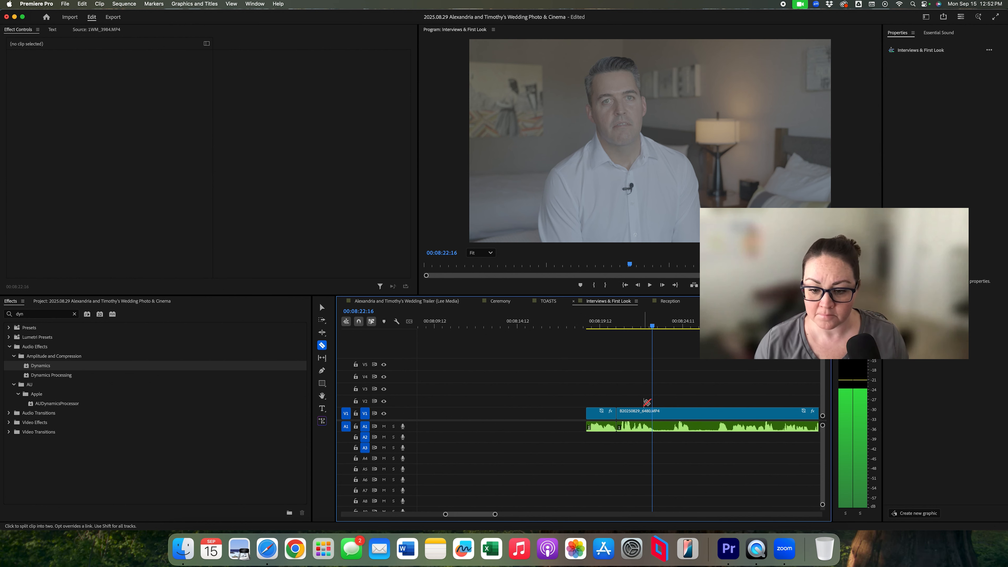
pyautogui.press('space')
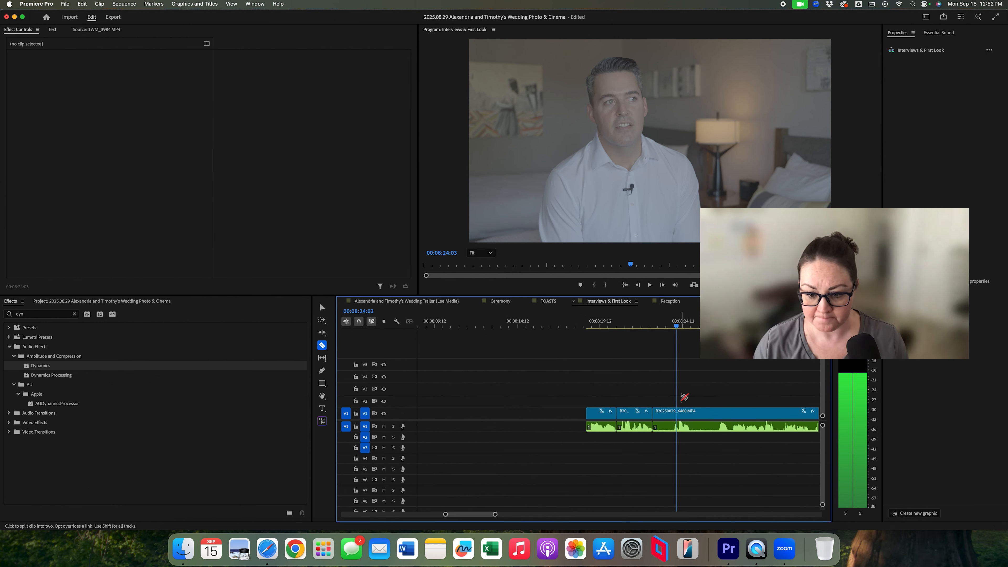
pyautogui.press('Left')
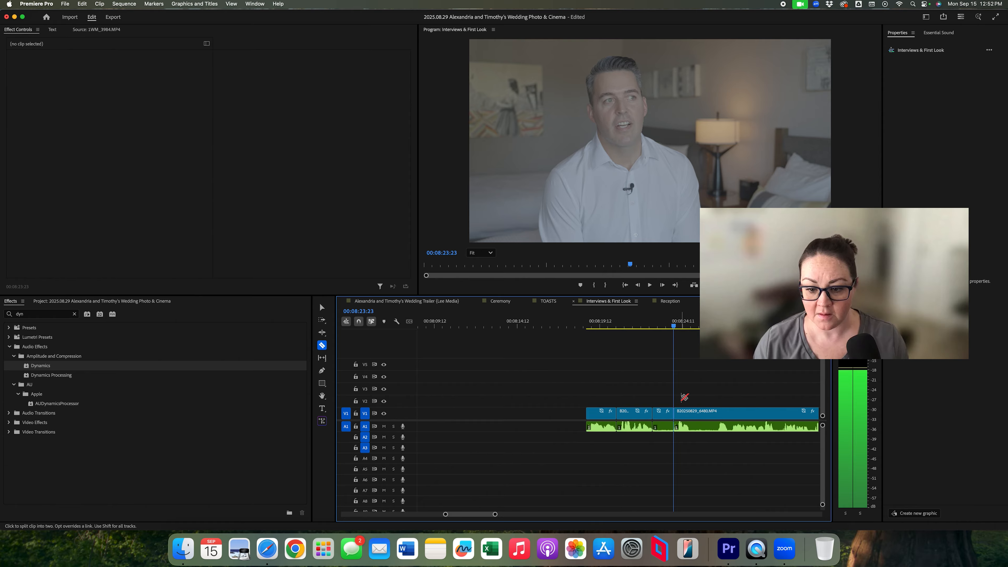
# Step: Split the groom's clip at 00:08:22:01, delete the pieces from there to 00:08:23:23, and close the gap
pyautogui.click(637, 328)
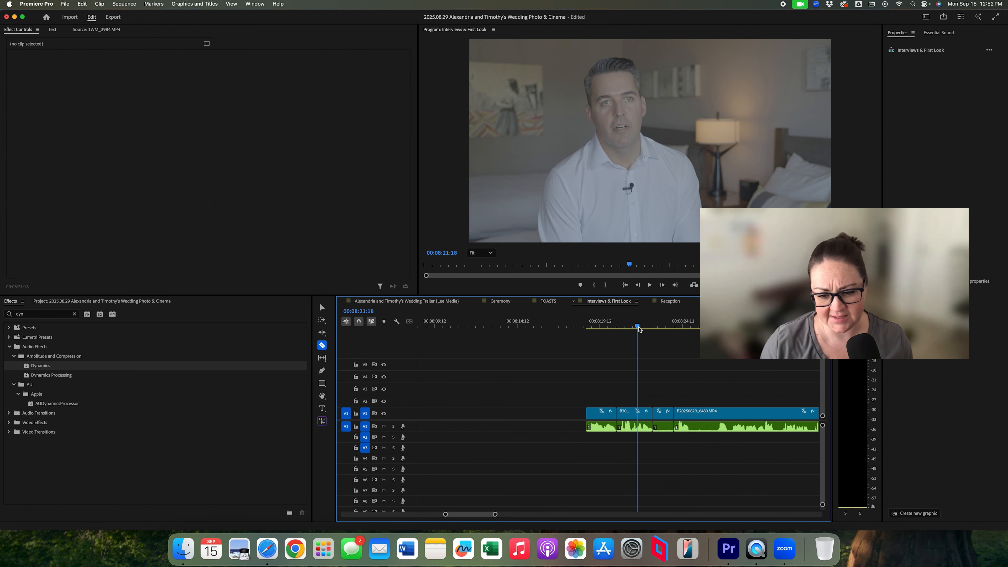
pyautogui.press('space')
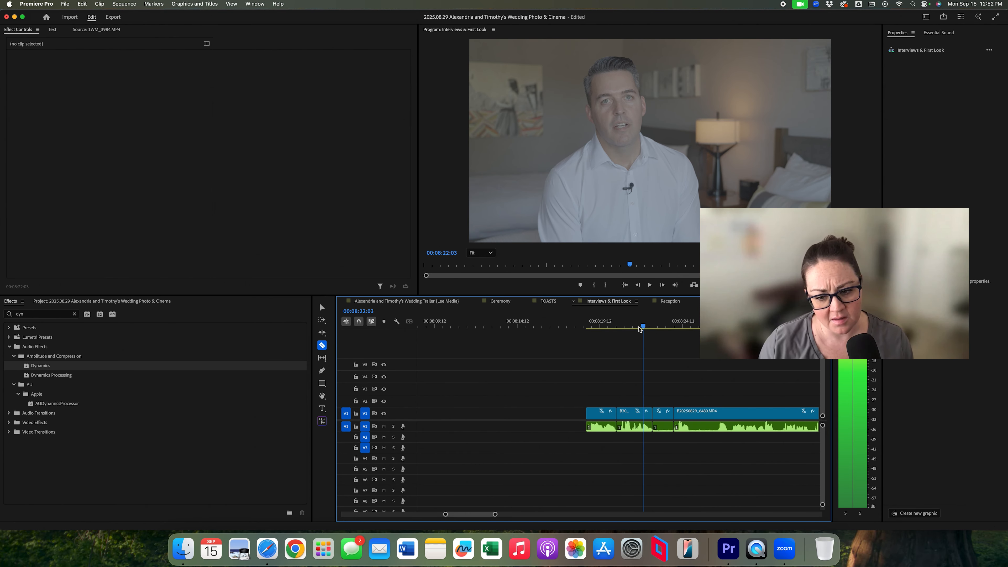
pyautogui.press('super+k')
pyautogui.press('v')
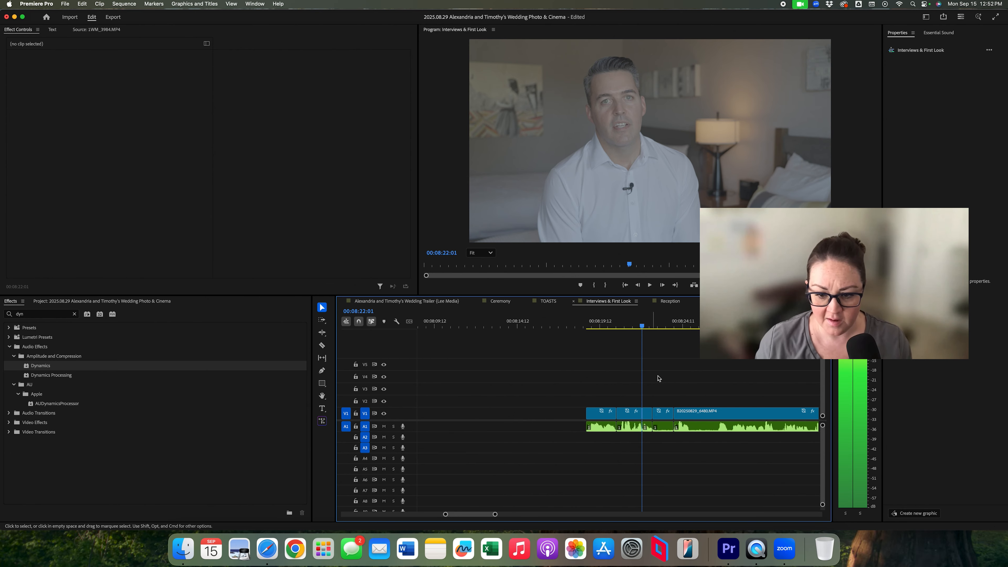
pyautogui.moveTo(650, 405); pyautogui.dragTo(662, 435)
pyautogui.press('Delete')
pyautogui.click(661, 415)
pyautogui.press('Delete')
# Step: Replay the new join from 00:08:21:14 and split the groom's video and audio at 00:08:23:00
pyautogui.click(633, 323)
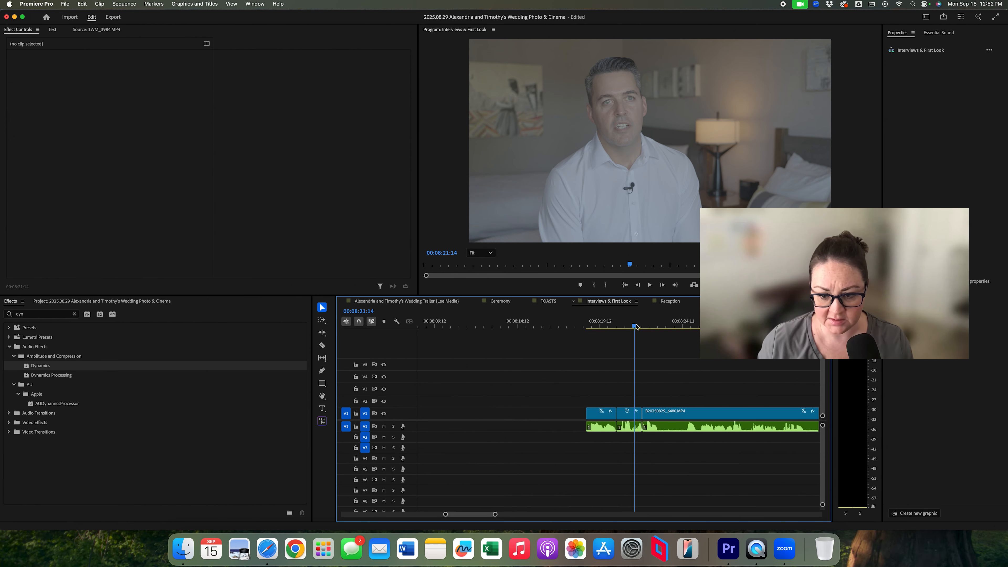
pyautogui.press('space')
pyautogui.press('space')
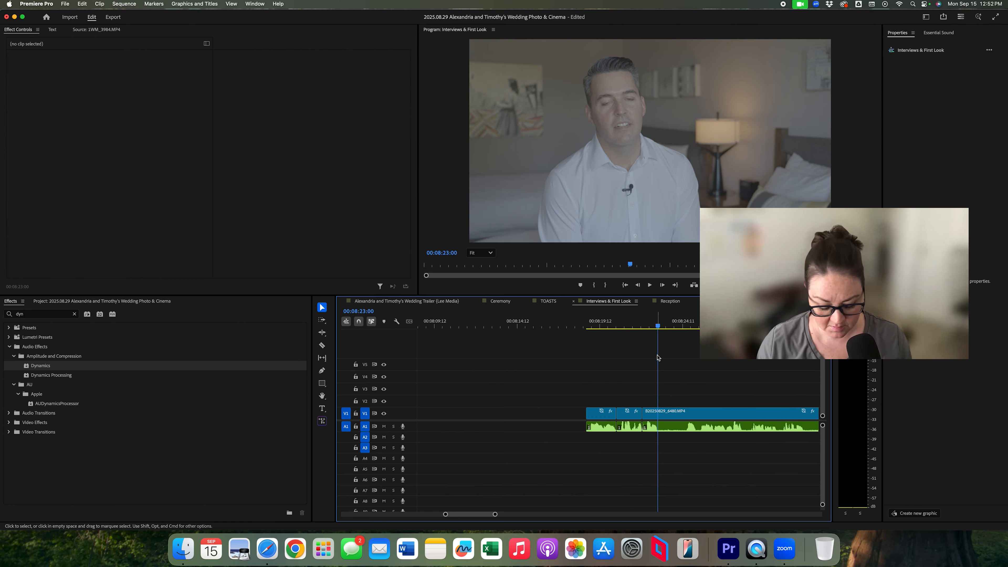
pyautogui.press('c')
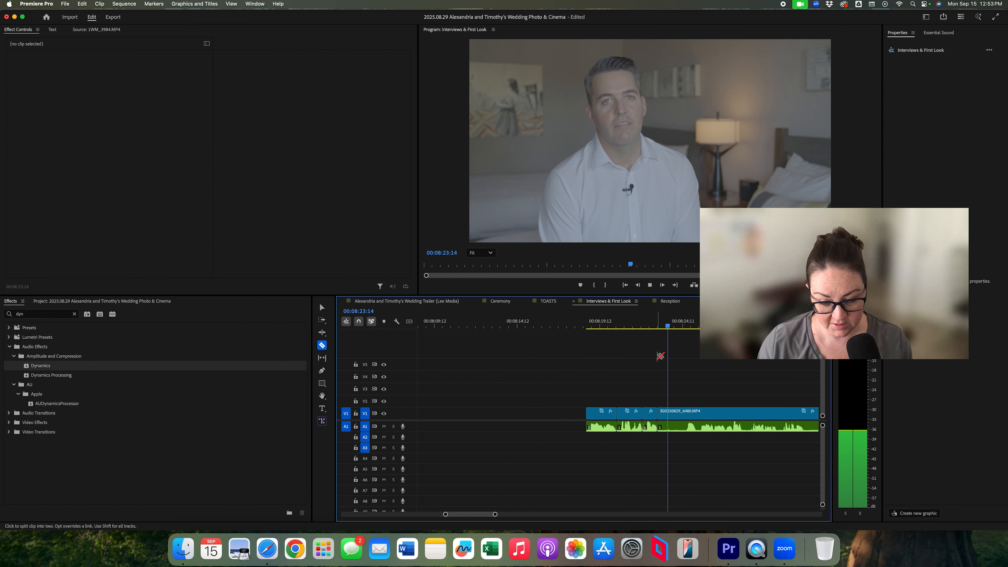
# Step: Cut the pause from 00:08:23:00 to about 00:08:24:16 out of the groom's clip and close the gap
pyautogui.press('space')
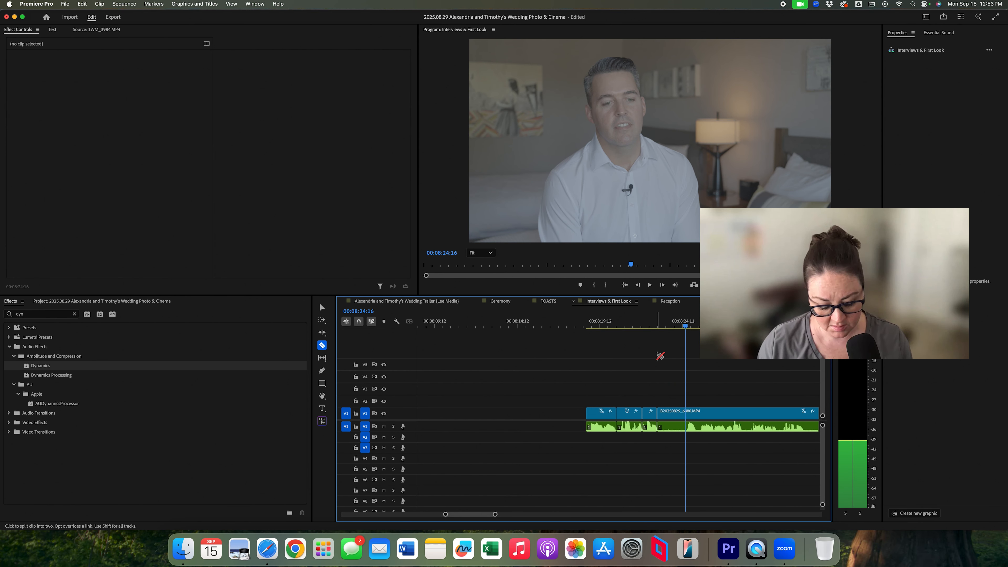
pyautogui.press('space')
pyautogui.press('v')
pyautogui.click(670, 428)
pyautogui.press('Delete')
pyautogui.press('Delete')
pyautogui.press('Up')
# Step: Split the groom's video and audio at about 00:08:25:12 and undo that split
pyautogui.press('c')
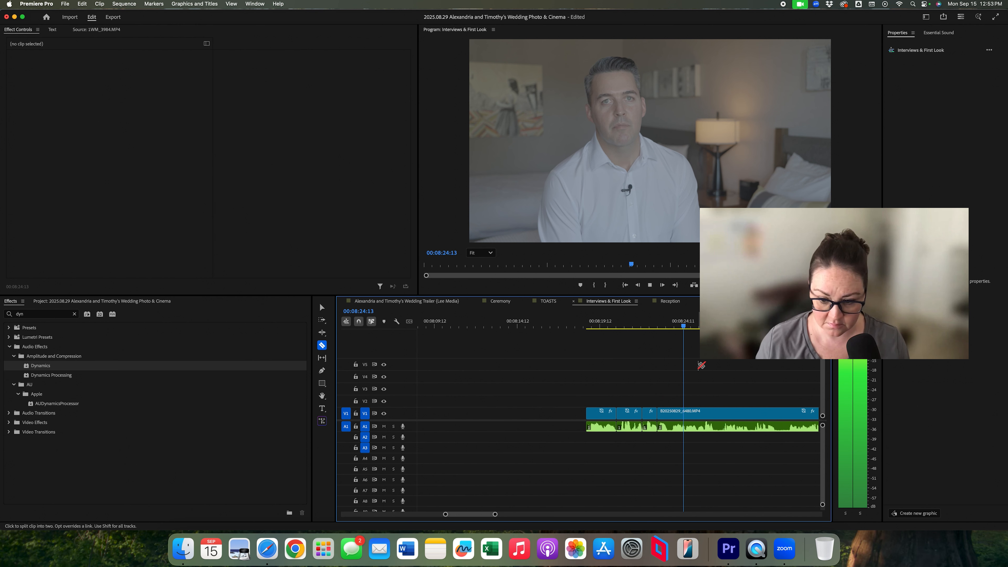
pyautogui.press('space')
pyautogui.press('space')
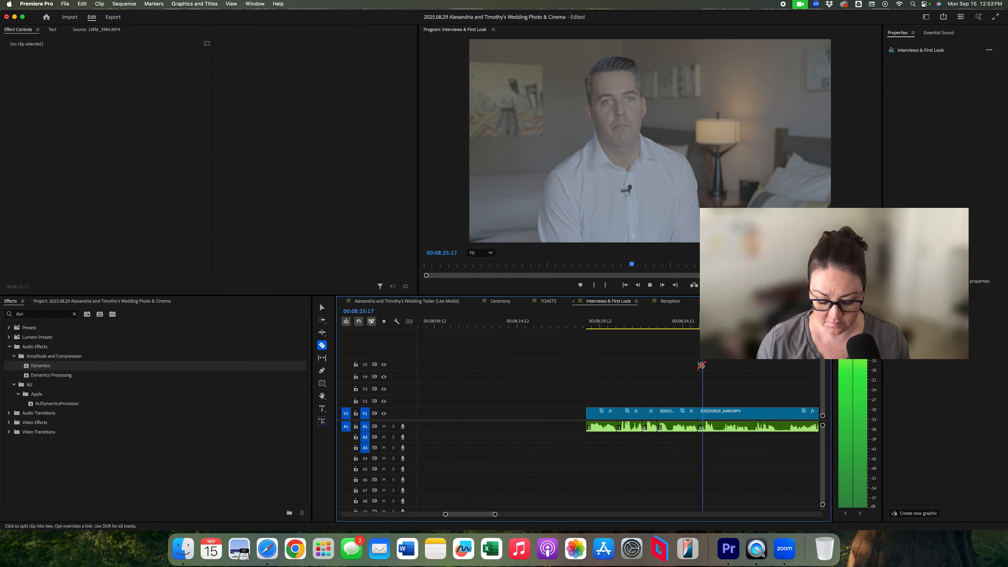
pyautogui.press('-')
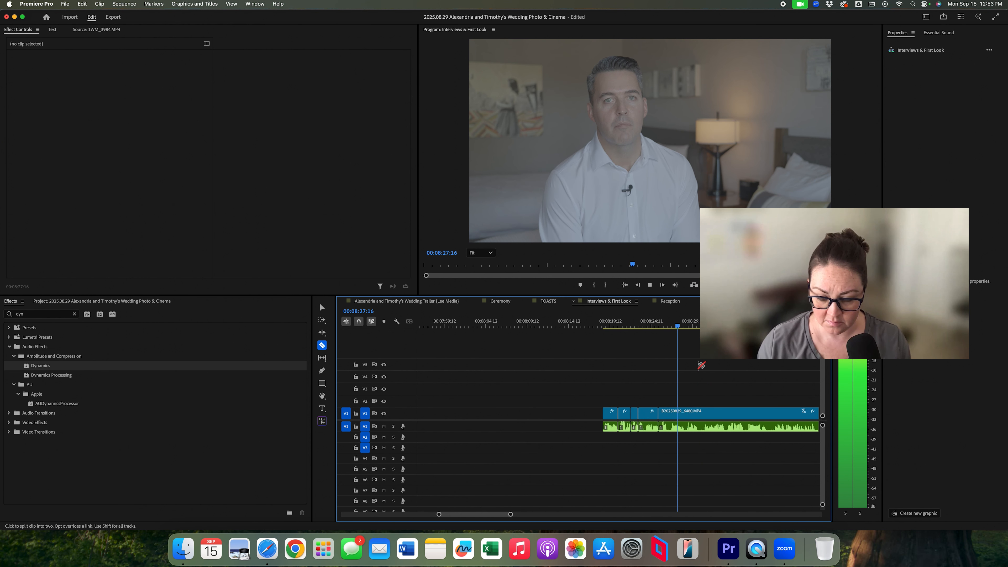
pyautogui.press('super+z')
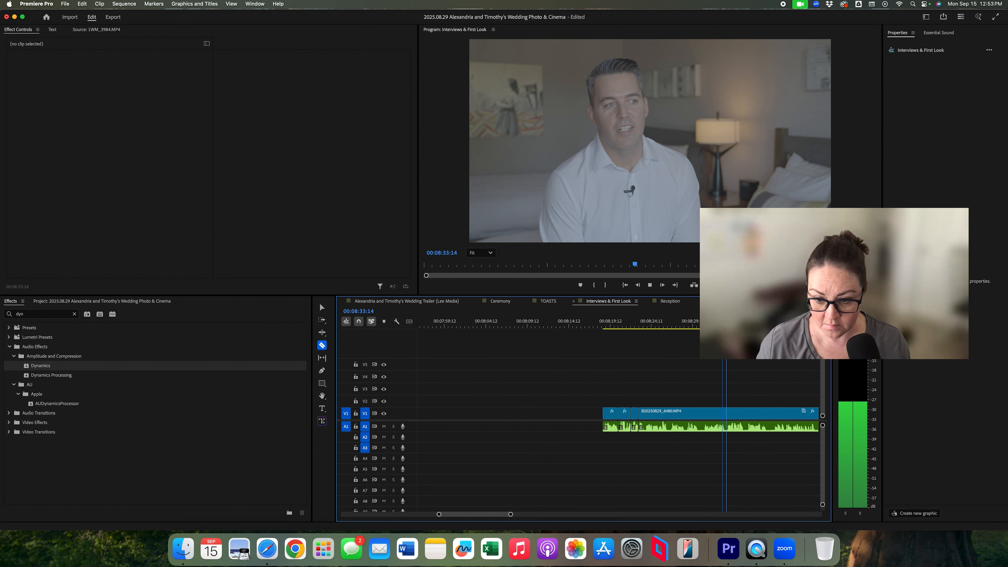
# Step: Listen on through the groom's answer and split its video and audio at 00:08:32:01 and about 00:08:45:12
pyautogui.press('space')
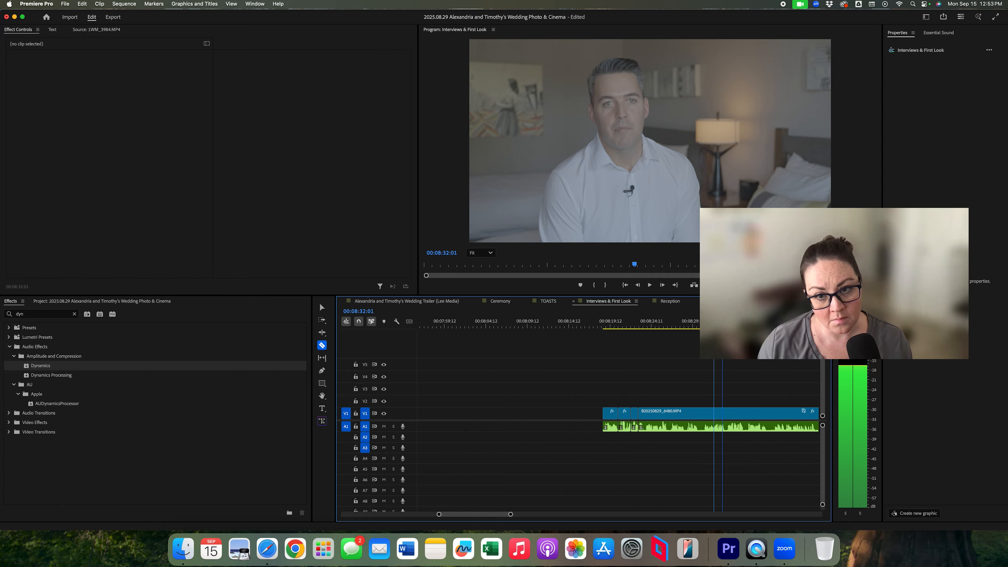
pyautogui.press('-')
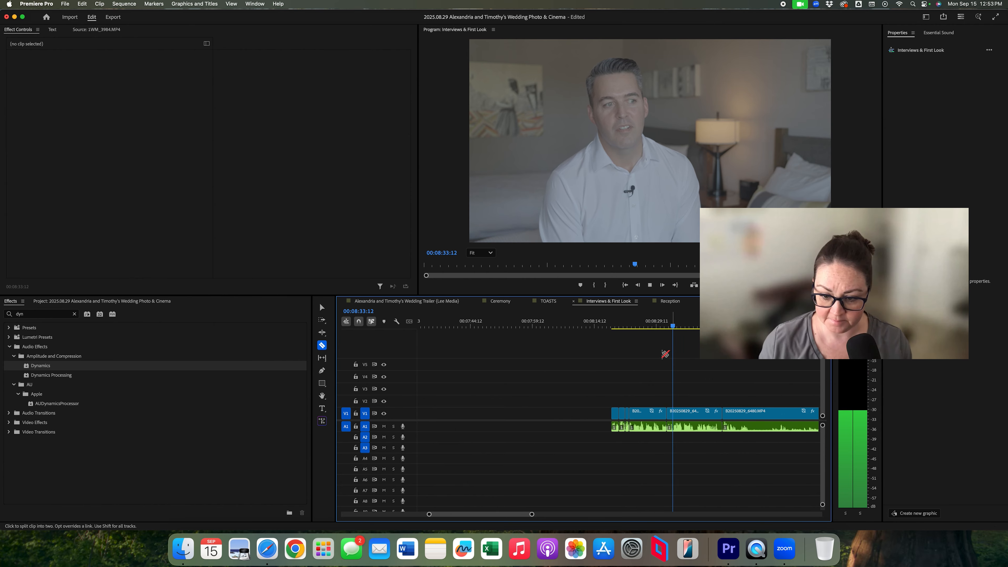
pyautogui.hscroll(3, 669, 365)
pyautogui.press('=')
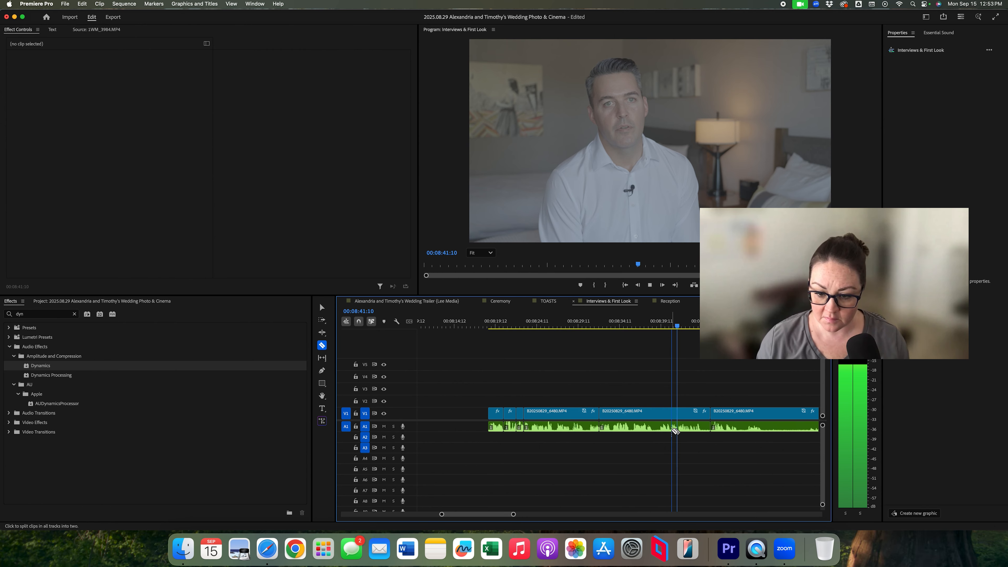
# Step: Delete the groom's section between 00:08:32:01 and 00:08:45:12 and close the gap
pyautogui.press('v')
pyautogui.click(646, 436)
pyautogui.press('Delete')
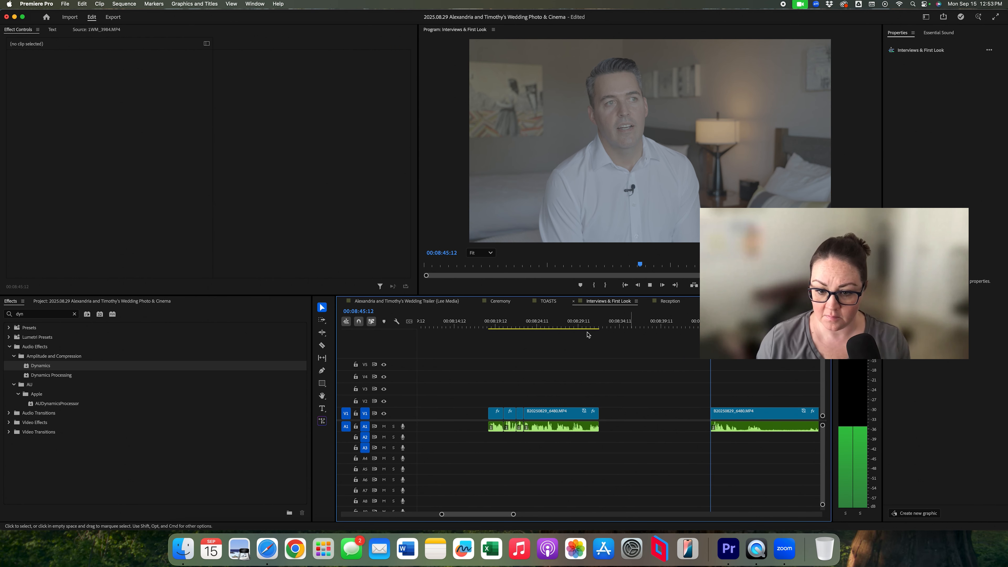
pyautogui.click(616, 414)
pyautogui.press('Delete')
# Step: Replay the new join from 00:08:29:19 and split the groom's video and audio at about 00:08:38:08
pyautogui.click(580, 325)
pyautogui.press('y')
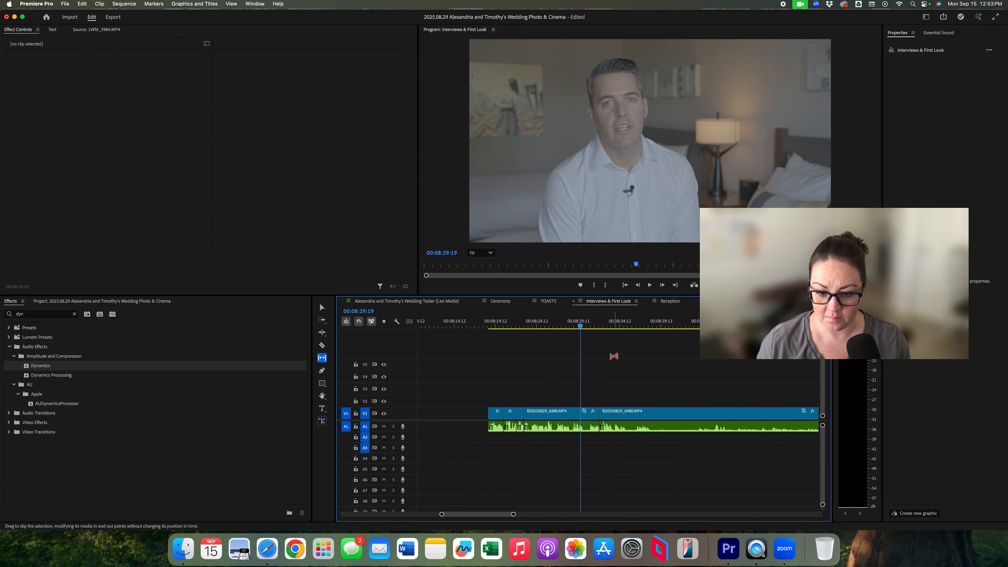
pyautogui.press('space')
pyautogui.press('v')
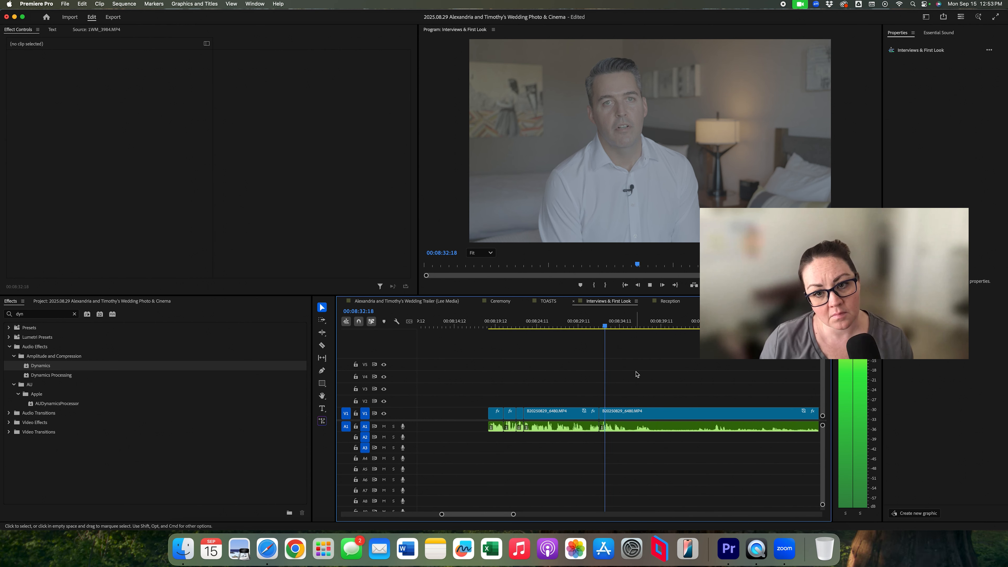
pyautogui.press('c')
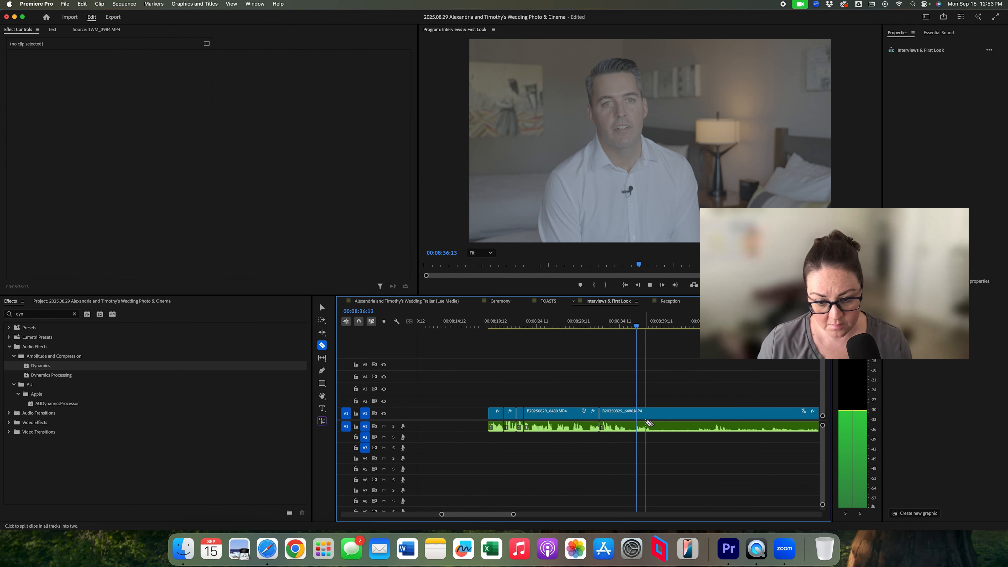
pyautogui.keyDown('shift'); pyautogui.click(650, 426); pyautogui.keyUp('shift')
# Step: Cut a short piece at about 00:08:35 out of the groom's answer and close the gap
pyautogui.click(610, 326)
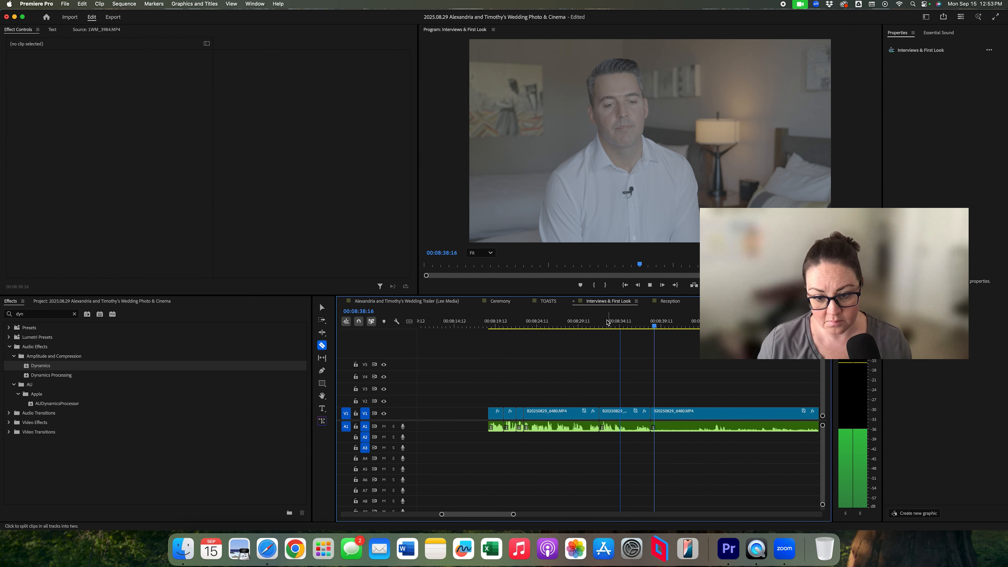
pyautogui.press('=')
pyautogui.press('space')
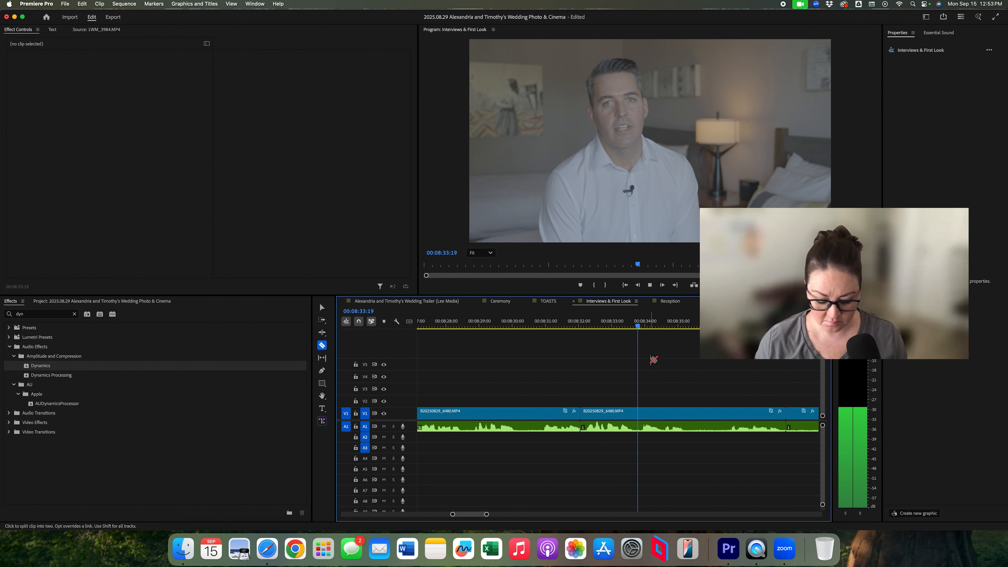
pyautogui.press('space')
pyautogui.press('cmd+k')
pyautogui.press('space')
pyautogui.press('space')
pyautogui.press('v')
pyautogui.moveTo(686, 439); pyautogui.dragTo(682, 413)
pyautogui.press('Delete')
pyautogui.click(682, 412)
pyautogui.press('Delete')
# Step: Replay the groom's answer across the join at about 00:08:35
pyautogui.click(642, 325)
pyautogui.press('-')
pyautogui.press('space')
pyautogui.press('-')
pyautogui.press('-')
# Step: Split the groom's clip at 00:09:08:16 and delete the section before it back to about 00:08:36:16, leaving the gap
pyautogui.click(705, 326)
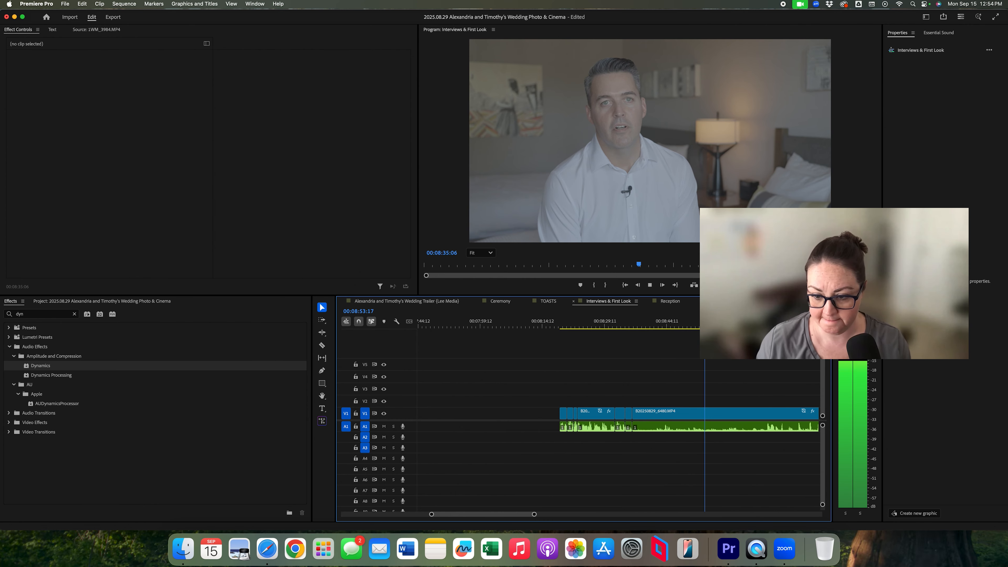
pyautogui.click(767, 326)
pyautogui.press('space')
pyautogui.press('c')
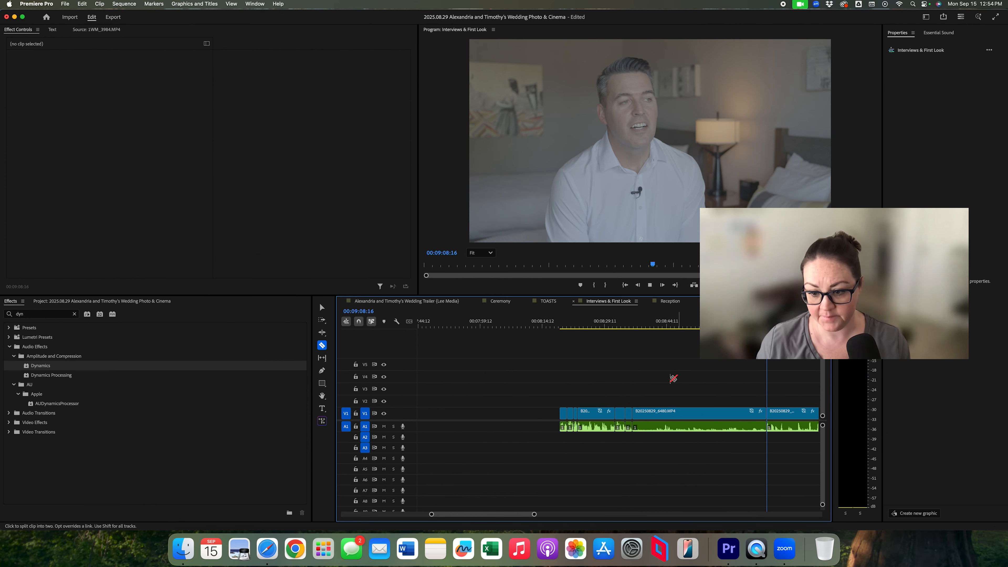
pyautogui.press('space')
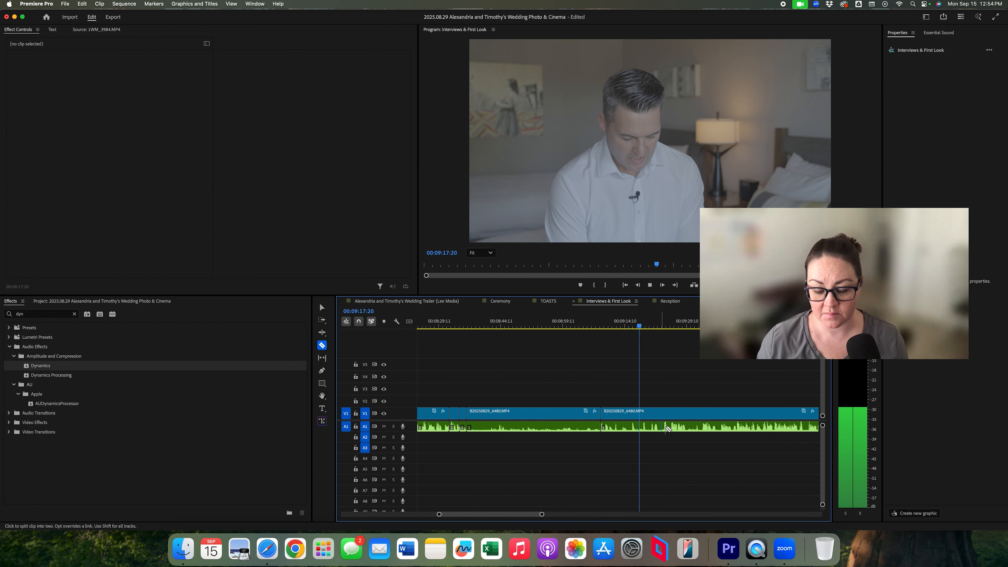
pyautogui.press('v')
pyautogui.click(516, 411)
pyautogui.press('Delete')
# Step: Split the groom's video and audio at about 00:09:33 and delete the section from 00:09:08:16 up to that cut
pyautogui.press('c')
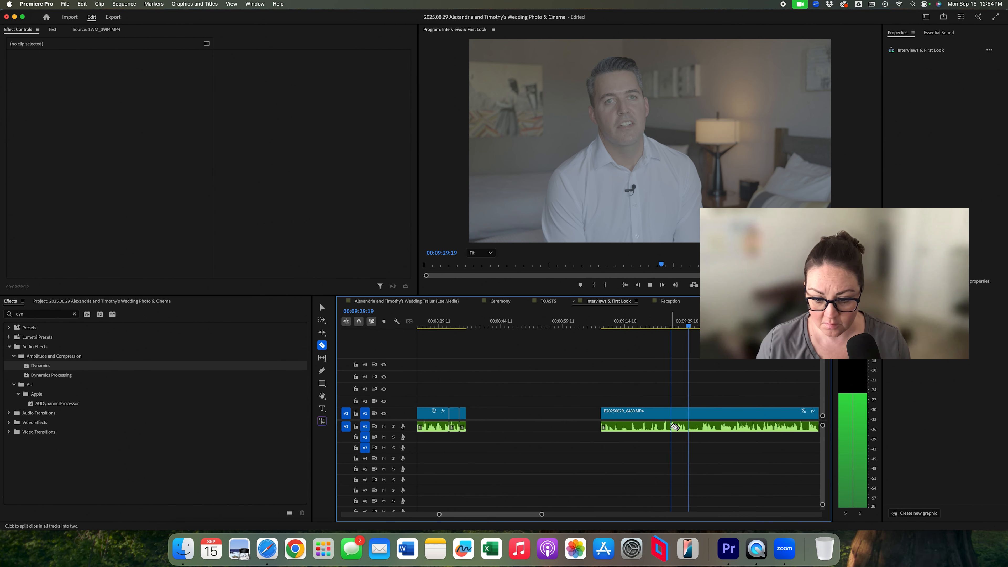
pyautogui.click(702, 427)
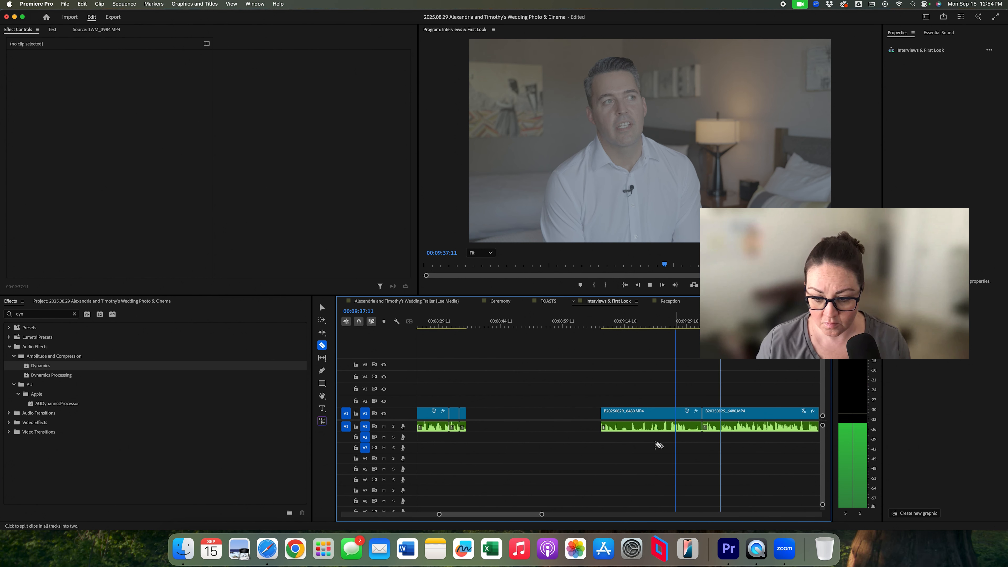
pyautogui.press('v')
pyautogui.moveTo(618, 389); pyautogui.dragTo(610, 396)
pyautogui.press('Delete')
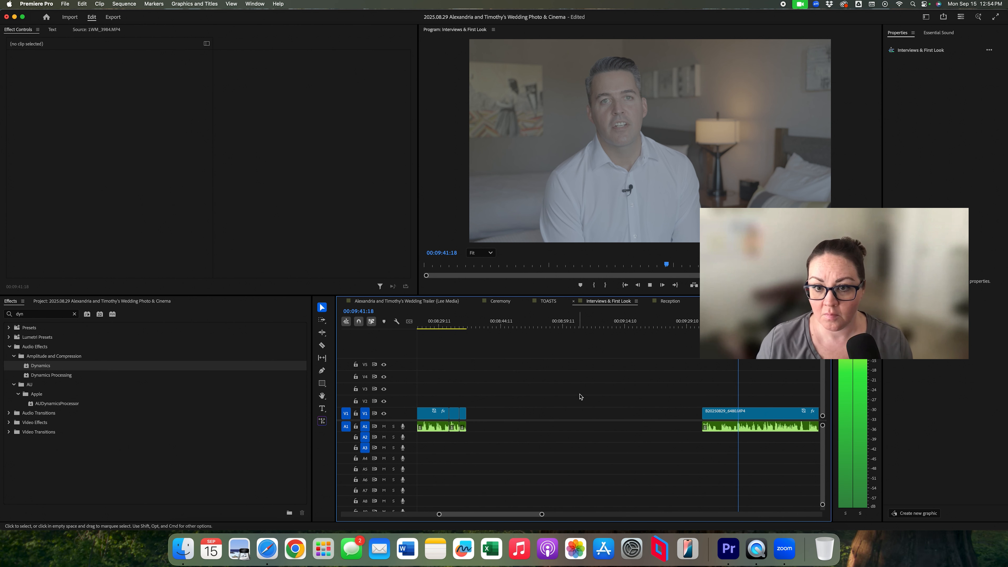
# Step: Listen to the groom's next answer, split it at about 00:10:29:18, and delete the section from about 00:09:33 to that cut
pyautogui.scroll(-5, 569, 395)
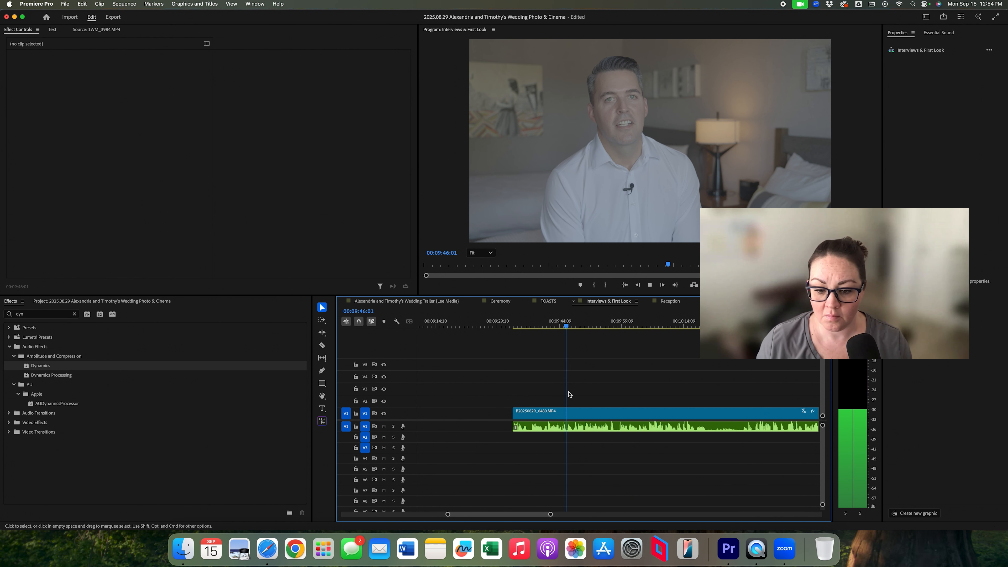
pyautogui.press('c')
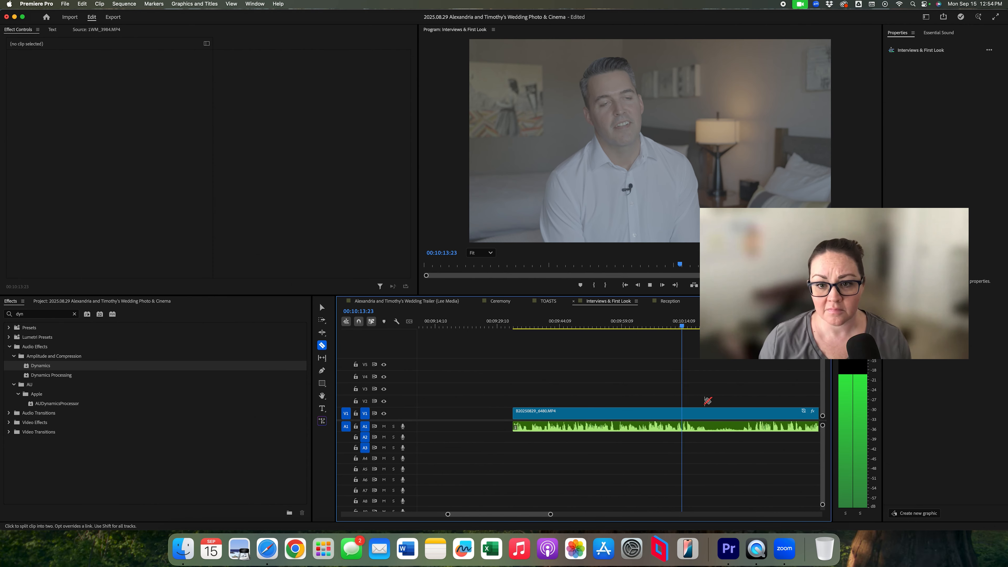
pyautogui.keyDown('shift'); pyautogui.click(748, 428); pyautogui.keyUp('shift')
pyautogui.press('v')
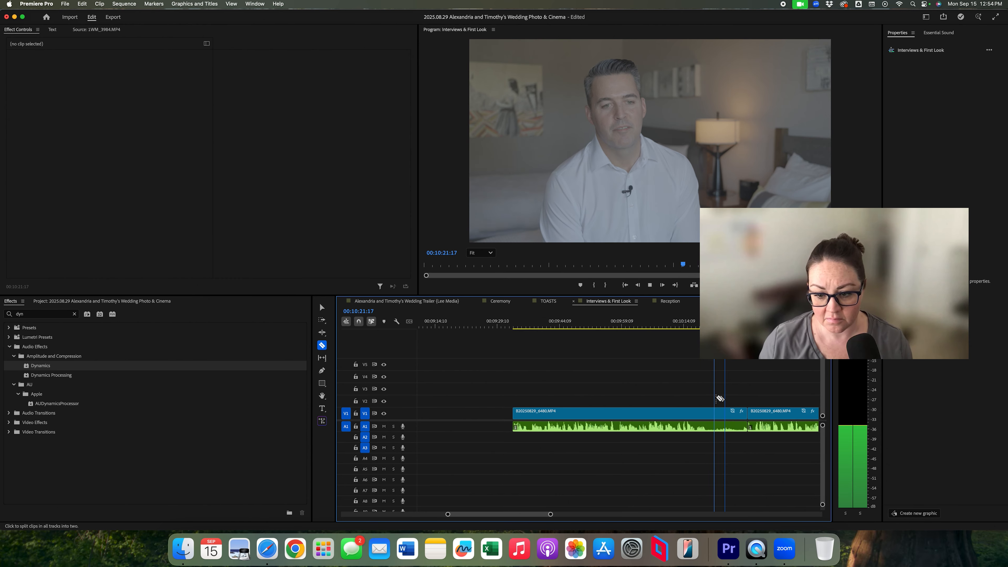
pyautogui.click(640, 427)
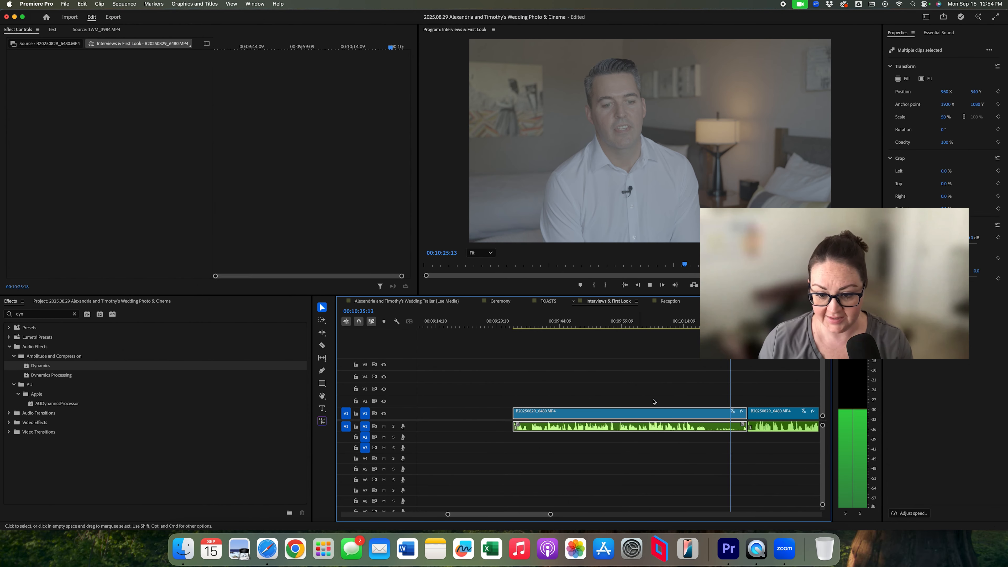
pyautogui.press('Delete')
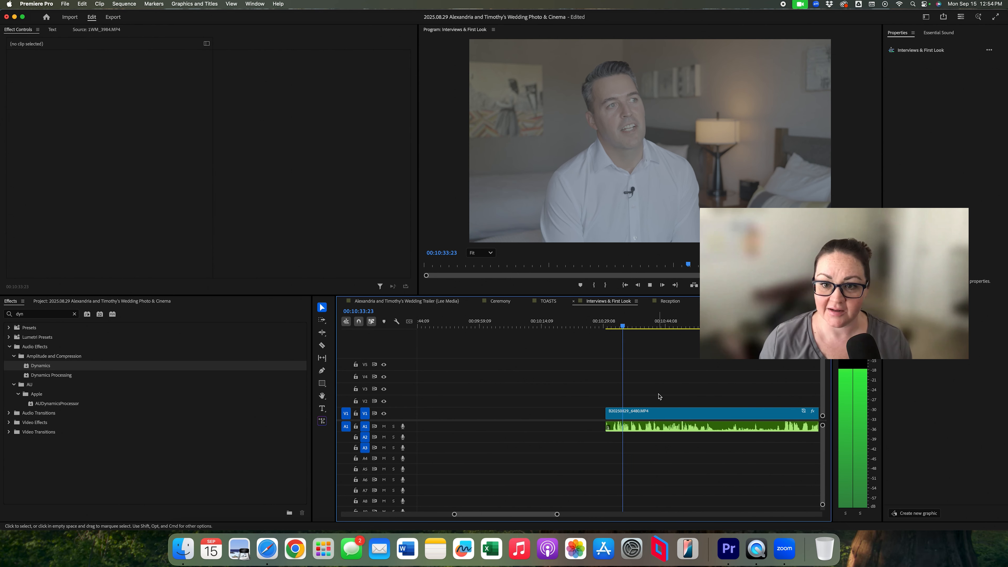
# Step: Split the groom's video and audio at 00:10:35:21 and delete the piece before the cut
pyautogui.press('c')
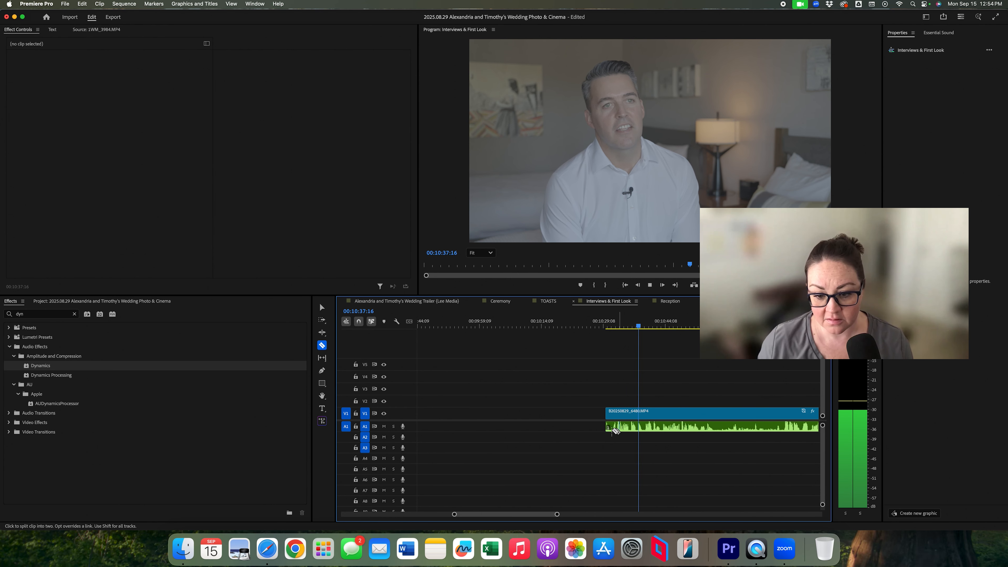
pyautogui.click(631, 428)
pyautogui.press('Up')
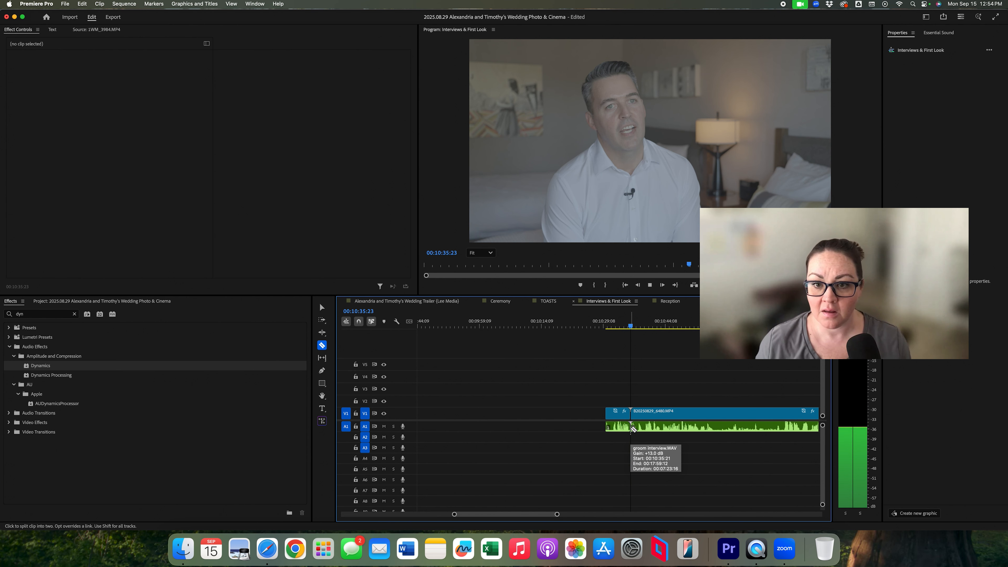
pyautogui.press('v')
pyautogui.click(617, 411)
pyautogui.press('Delete')
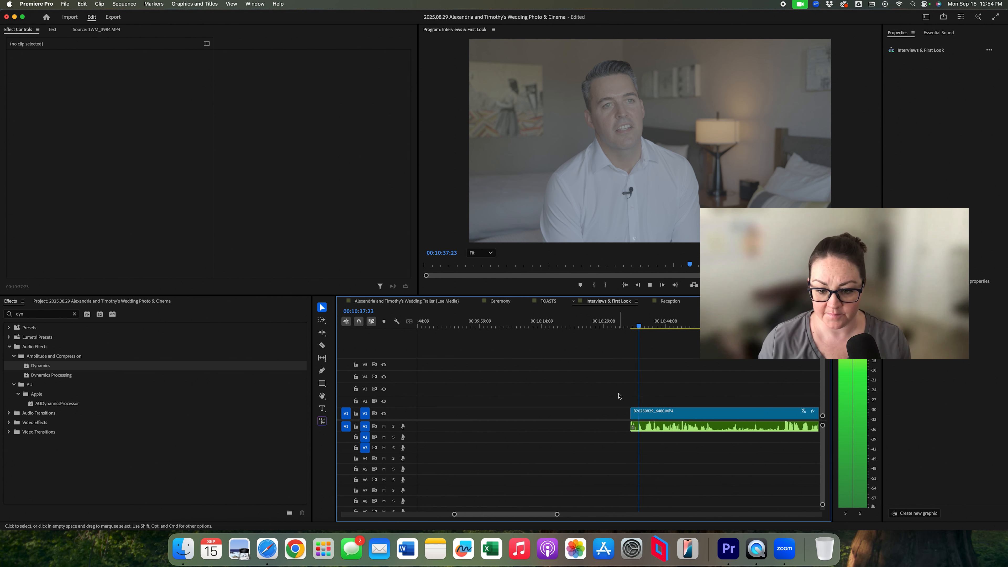
# Step: Split the groom's video and audio at 00:10:39:18 and delete the short piece before the cut
pyautogui.press('=')
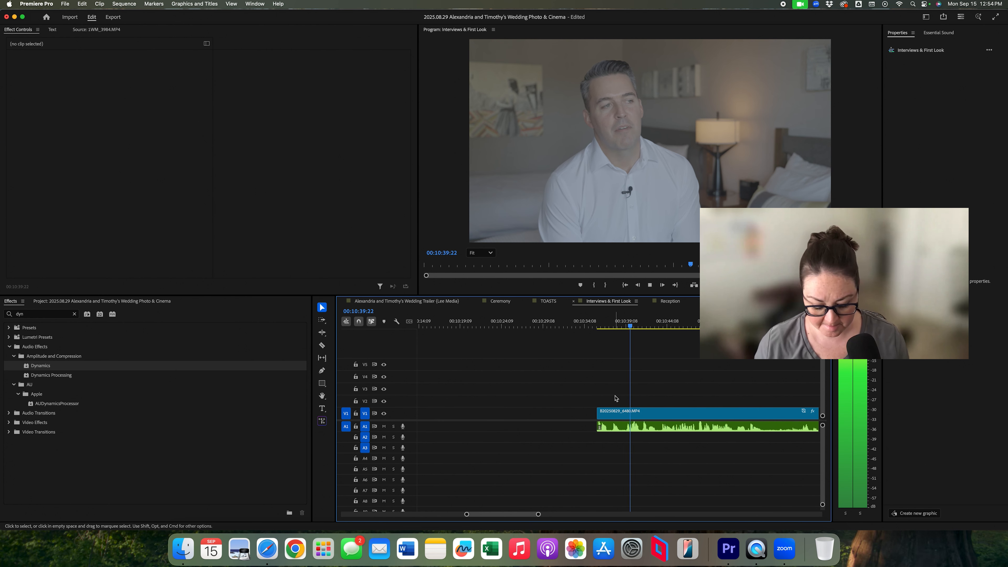
pyautogui.press('c')
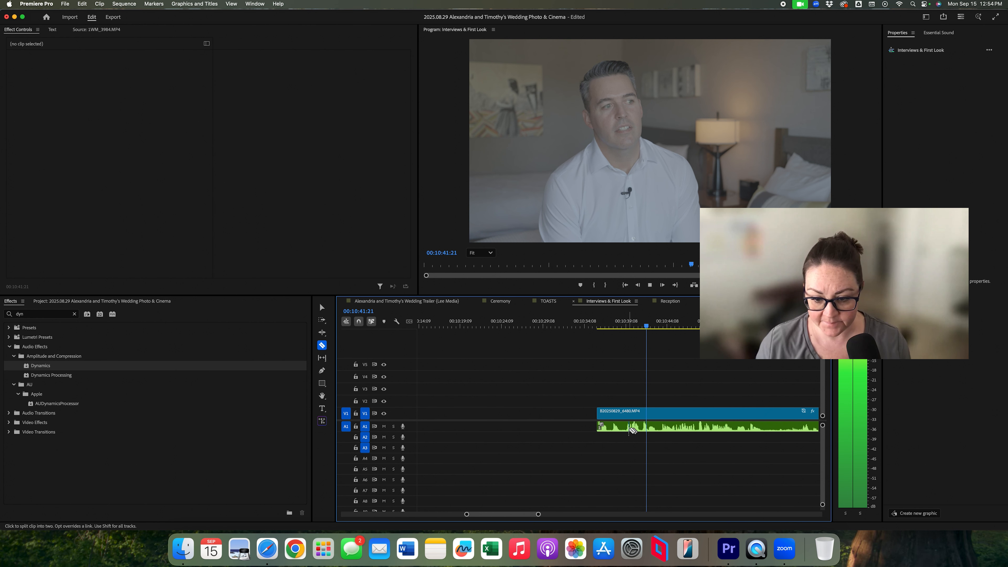
pyautogui.press('Up')
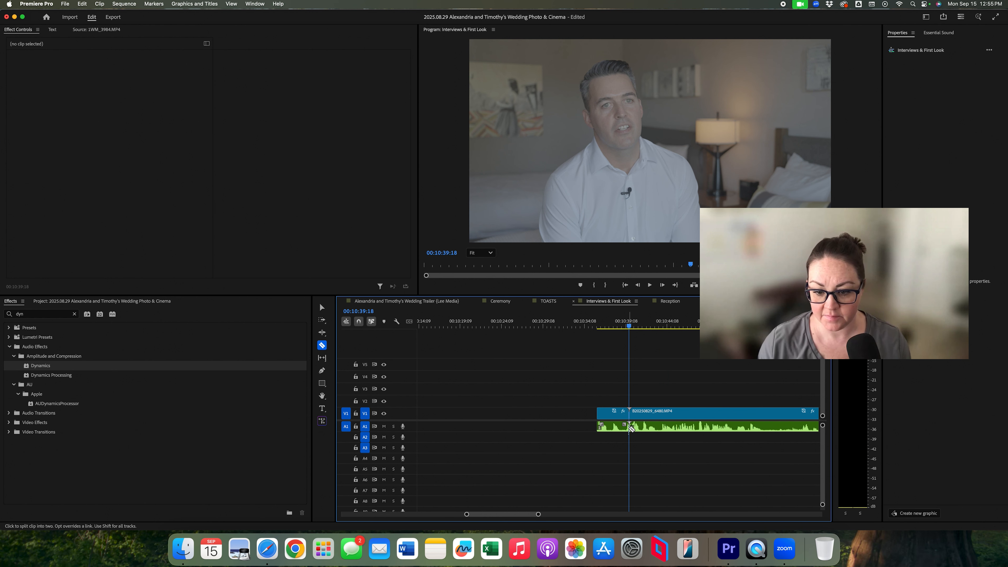
pyautogui.press('space')
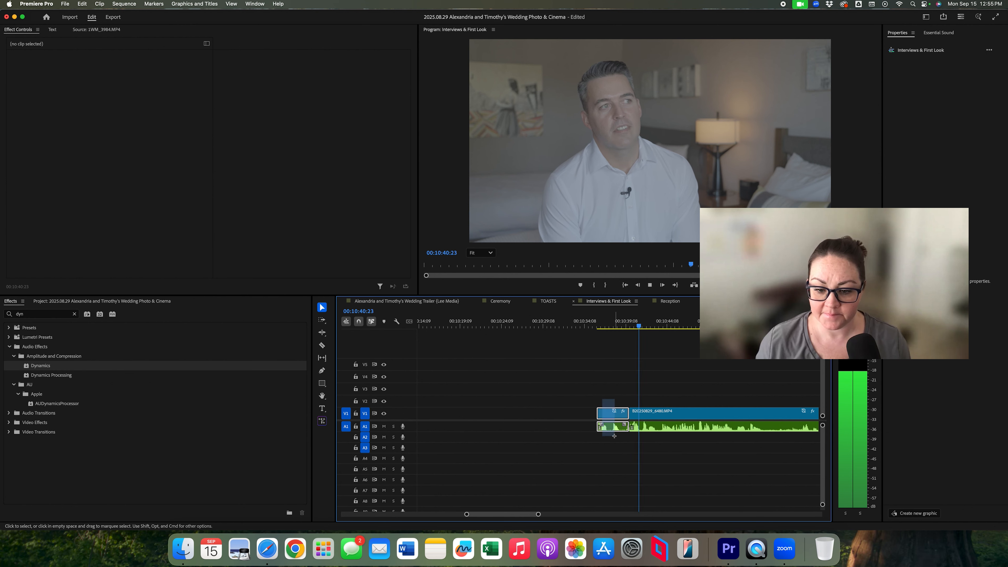
pyautogui.press('Delete')
# Step: Split the groom's video and audio at about 00:10:48:22 and return the playhead to 00:10:42:17
pyautogui.press('c')
pyautogui.scroll(-4, 599, 407)
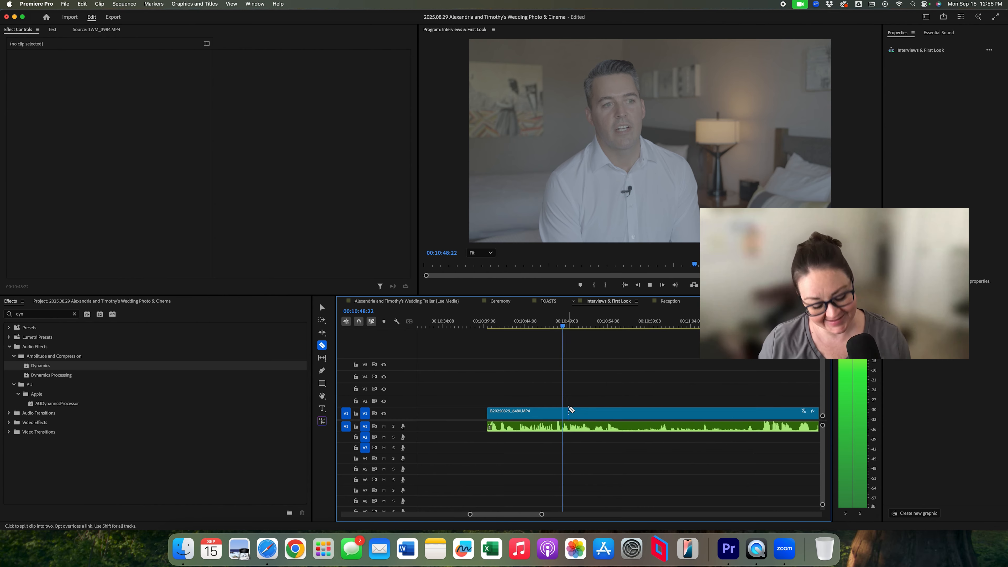
pyautogui.click(560, 422)
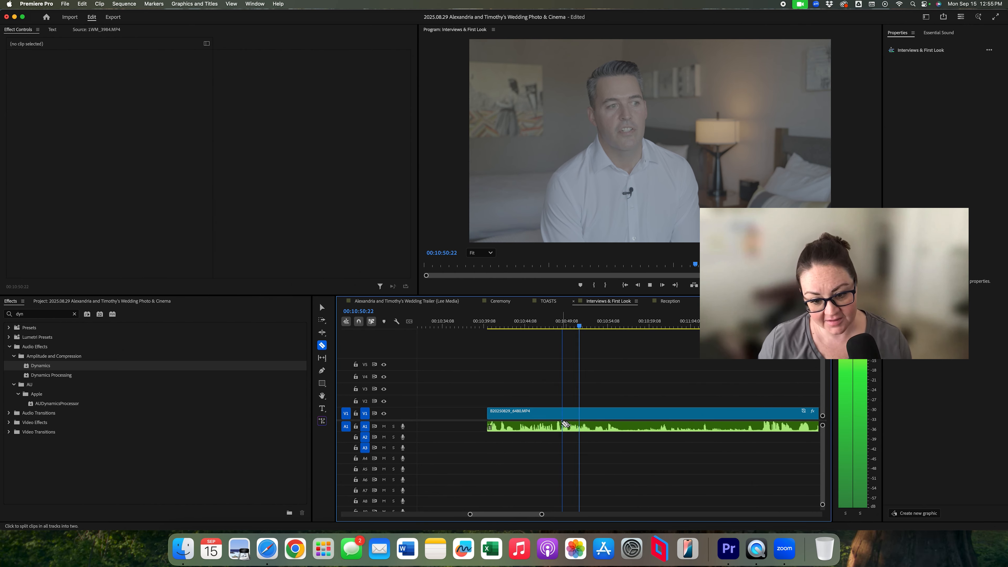
pyautogui.click(511, 326)
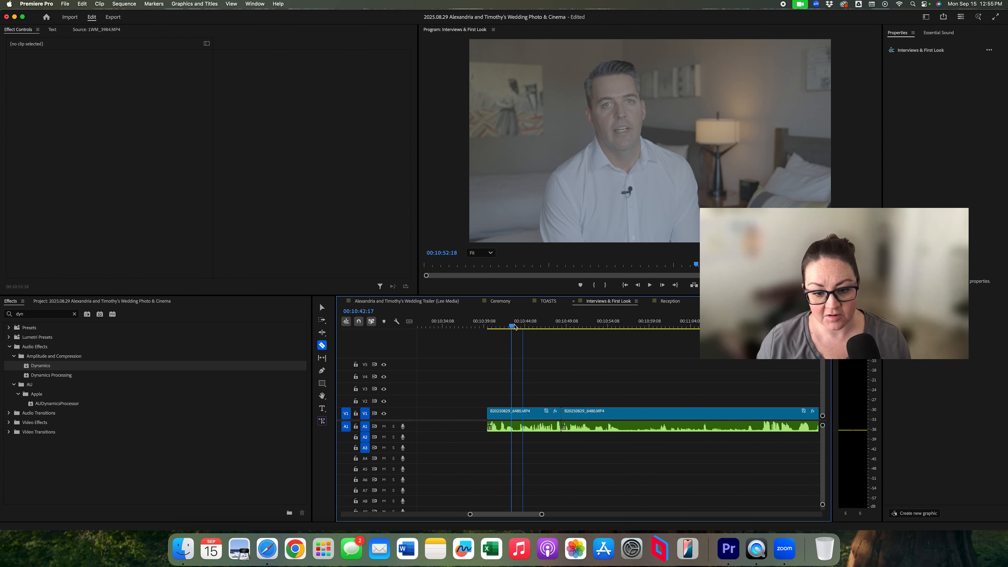
# Step: Split the groom's video and audio at about 00:10:46, delete the short piece up to the next cut, and close the gap
pyautogui.press('space')
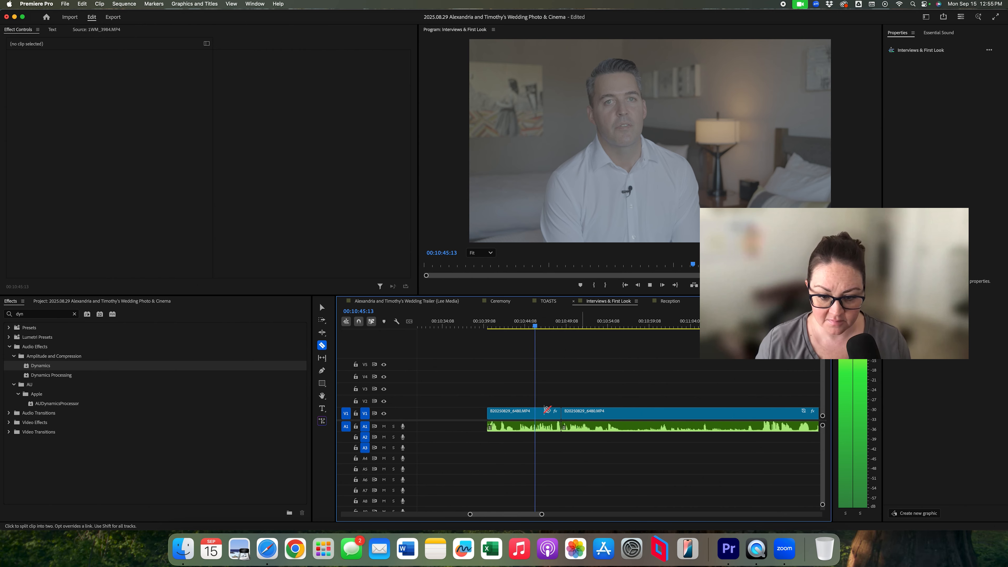
pyautogui.press('space')
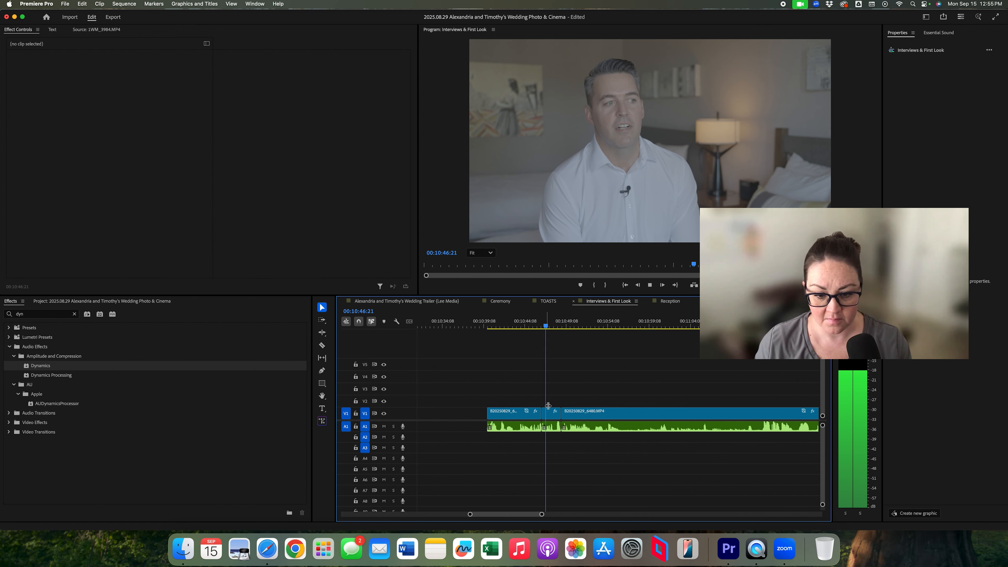
pyautogui.press('v')
pyautogui.click(550, 427)
pyautogui.press('Delete')
pyautogui.click(550, 430)
pyautogui.press('Delete')
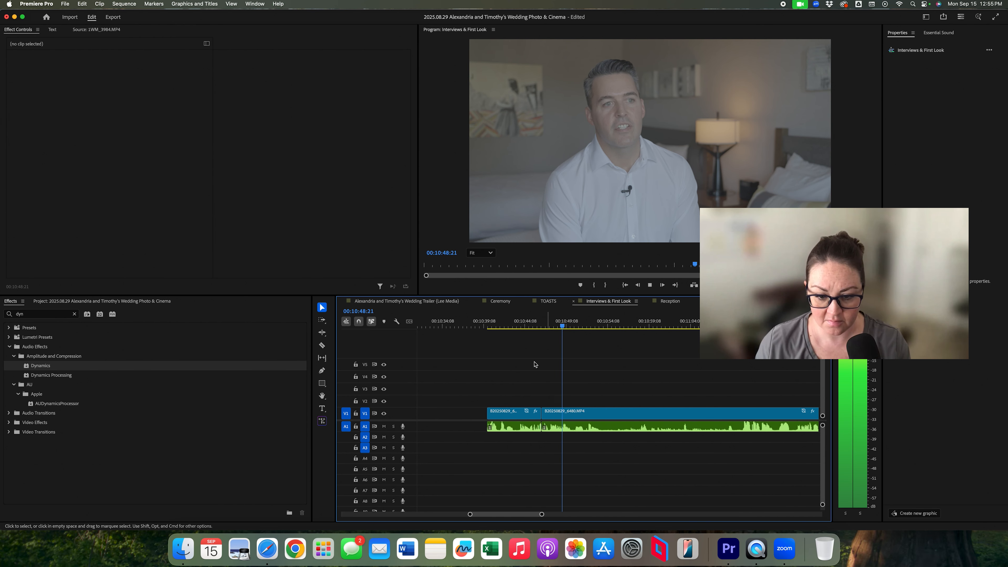
# Step: Split the groom's clip at about 00:10:54 and 00:11:10, delete the section between the cuts, and close the gap
pyautogui.press('space')
pyautogui.press('space')
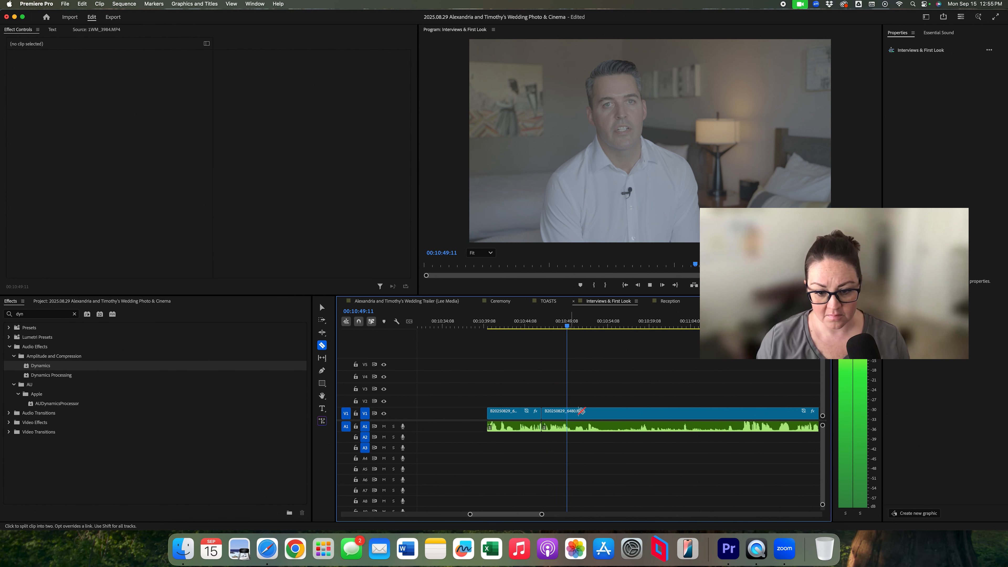
pyautogui.press('c')
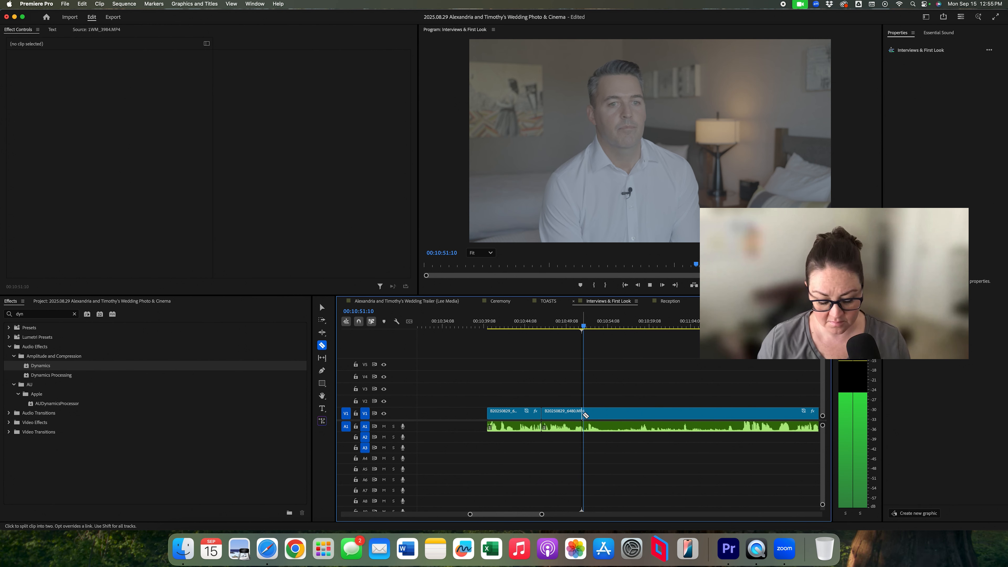
pyautogui.click(604, 426)
pyautogui.press('-')
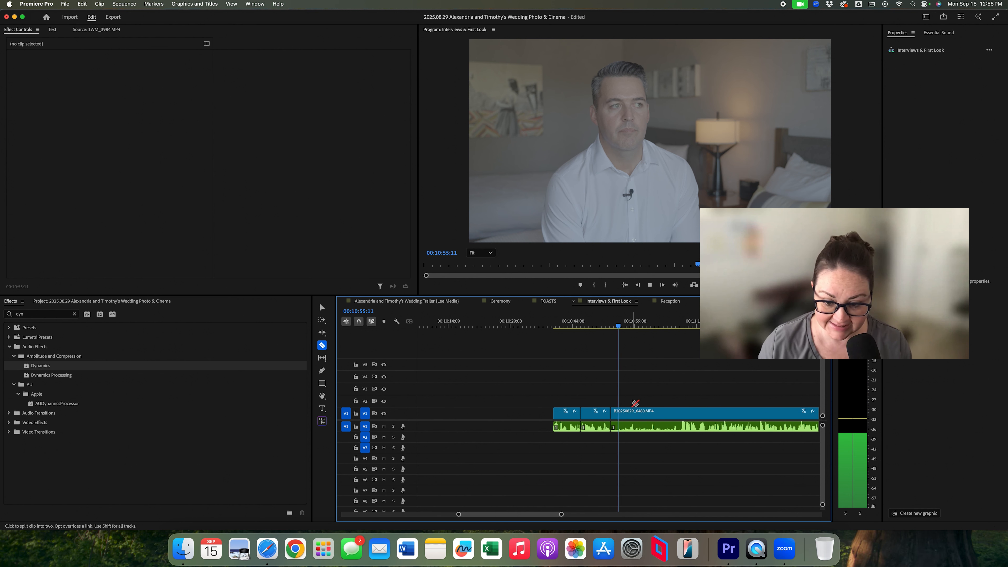
pyautogui.hscroll(3, 635, 403)
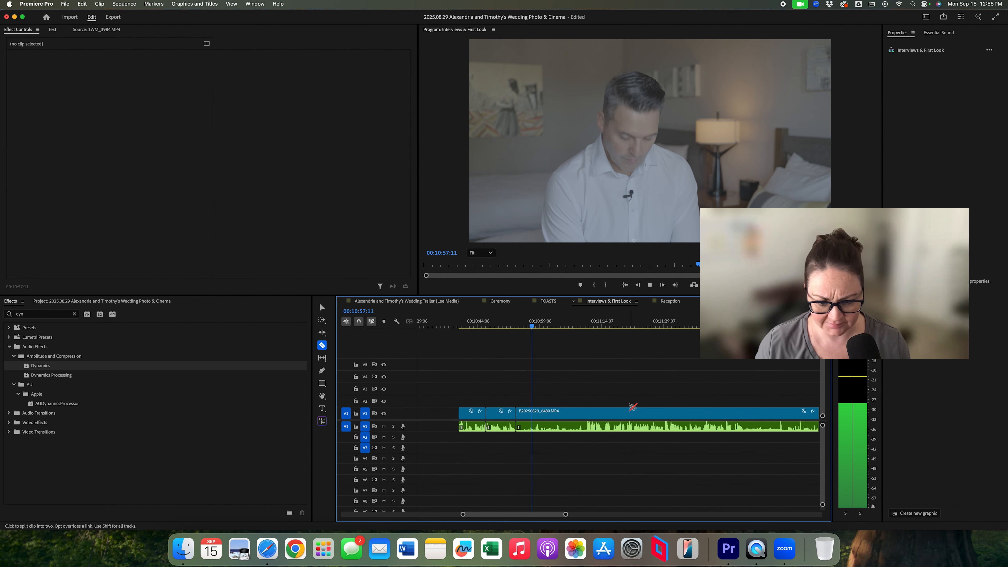
pyautogui.click(588, 429)
pyautogui.press('v')
pyautogui.click(551, 416)
pyautogui.press('Delete')
pyautogui.click(551, 416)
pyautogui.press('Delete')
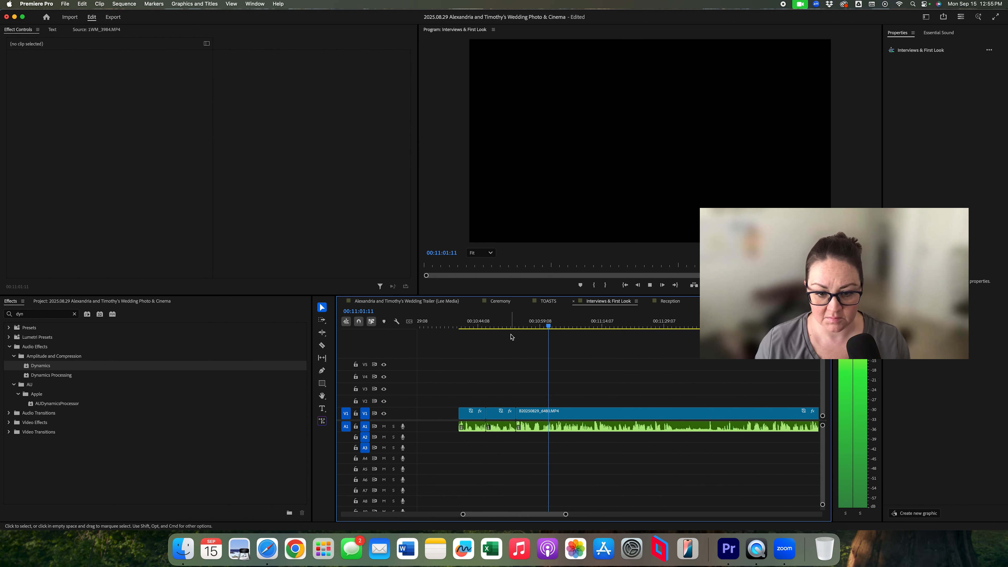
# Step: Listen to the rest of the groom's answers from about 00:10:53 to 00:14:11 to judge which parts are usable
pyautogui.click(514, 328)
pyautogui.press('space')
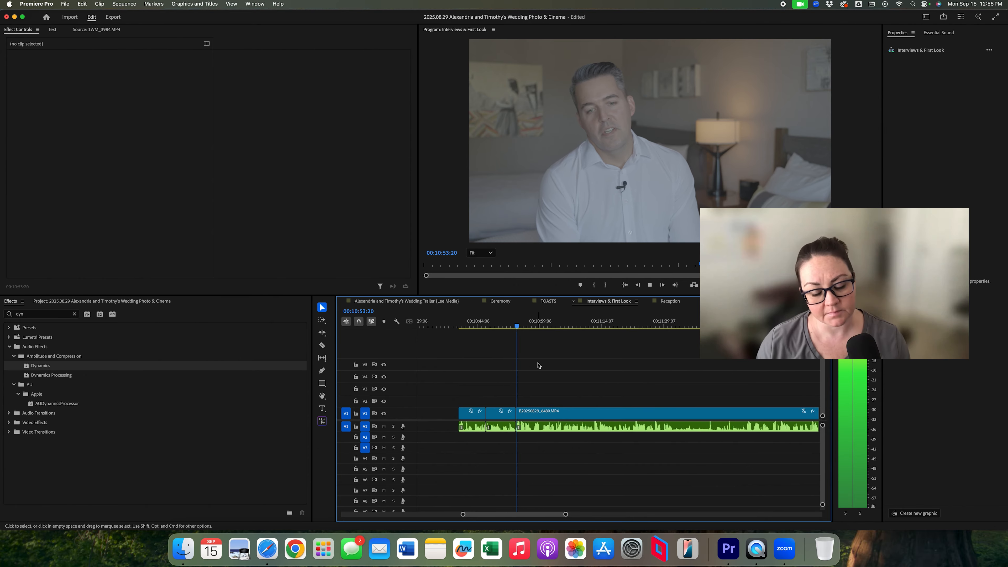
pyautogui.press('c')
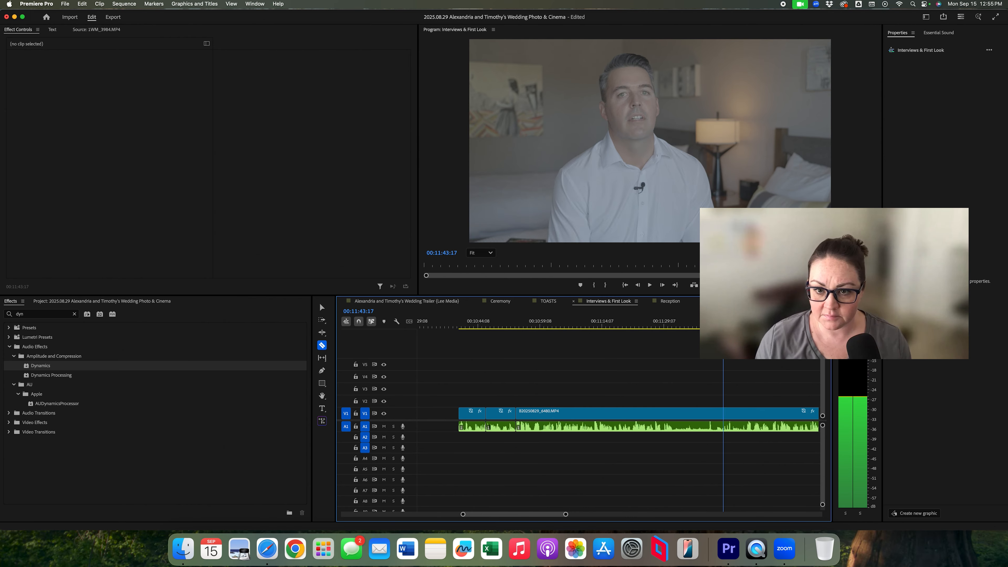
pyautogui.press('j')
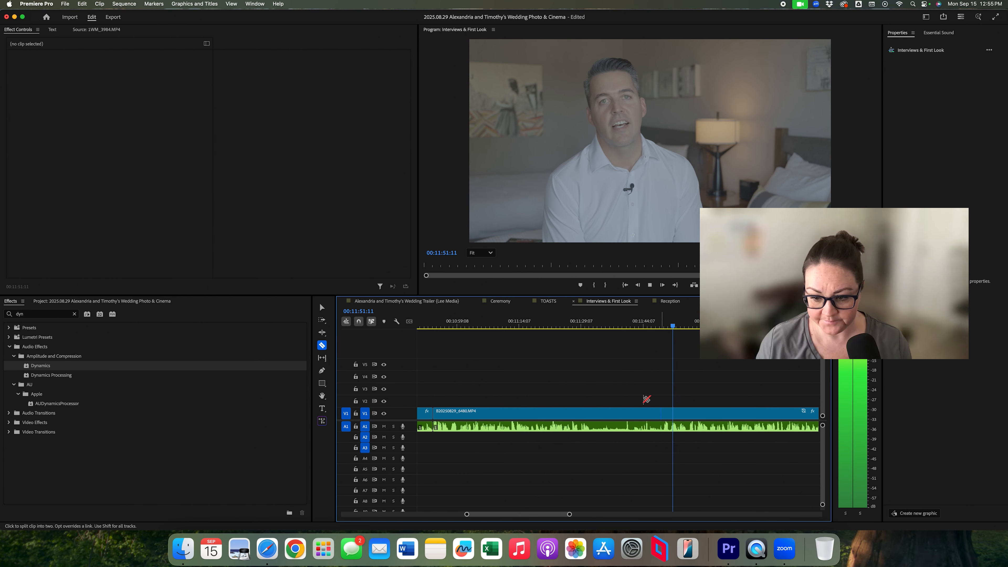
pyautogui.press('-')
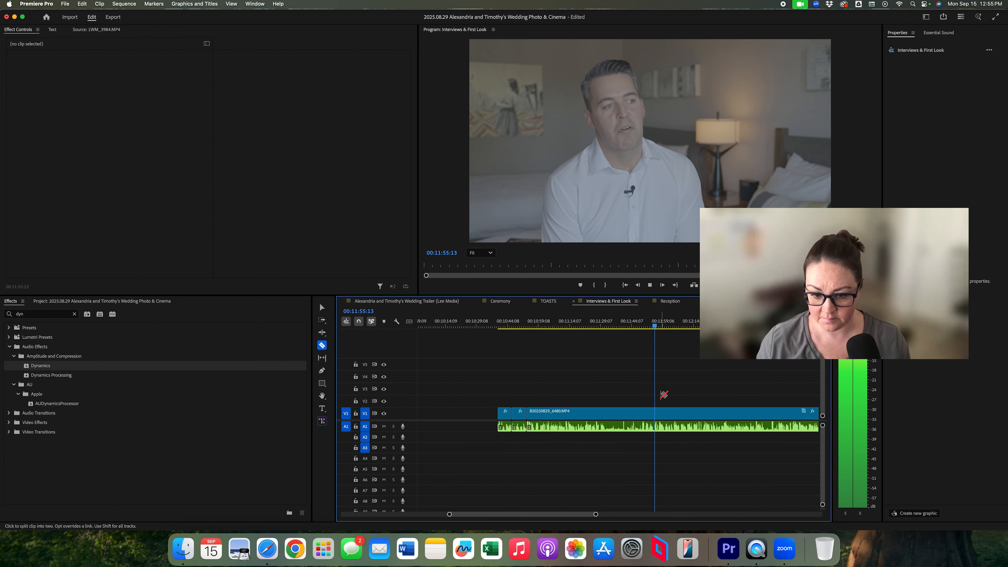
pyautogui.press('-')
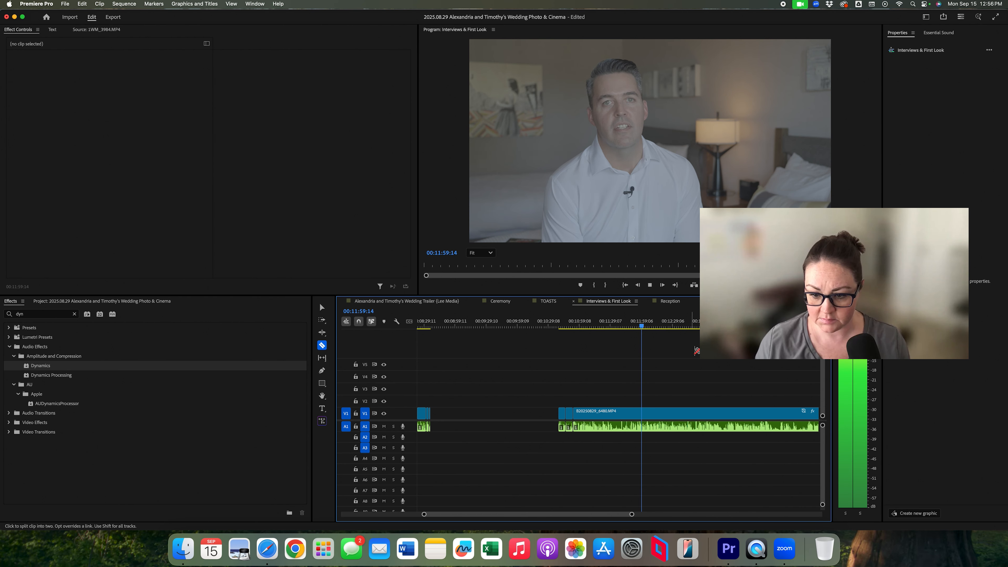
pyautogui.click(716, 324)
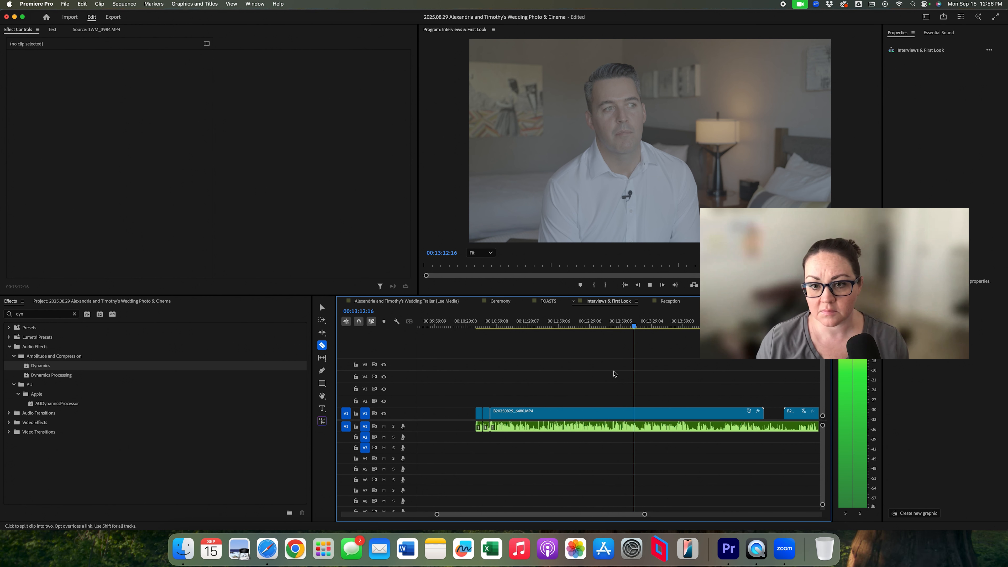
pyautogui.press('space')
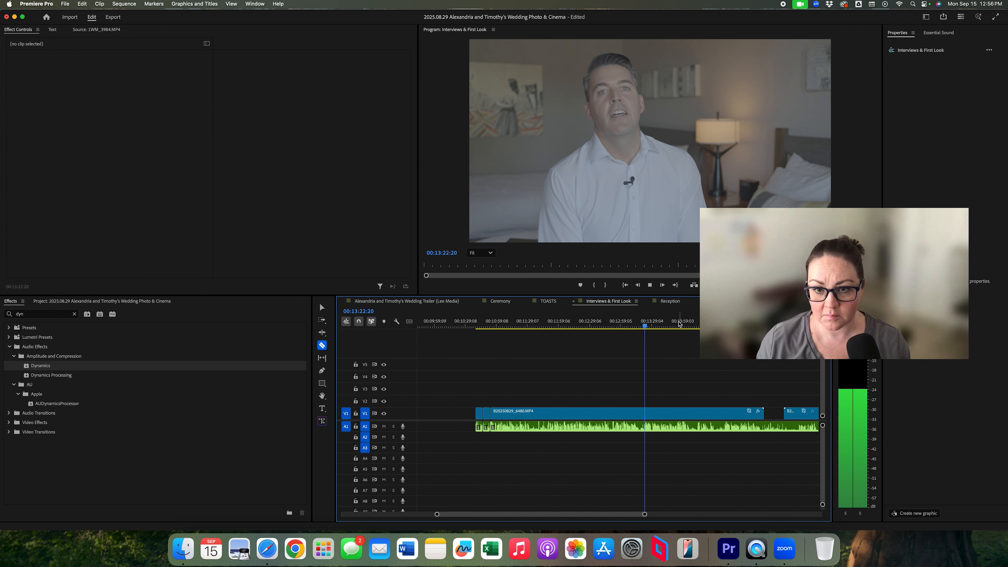
pyautogui.click(684, 322)
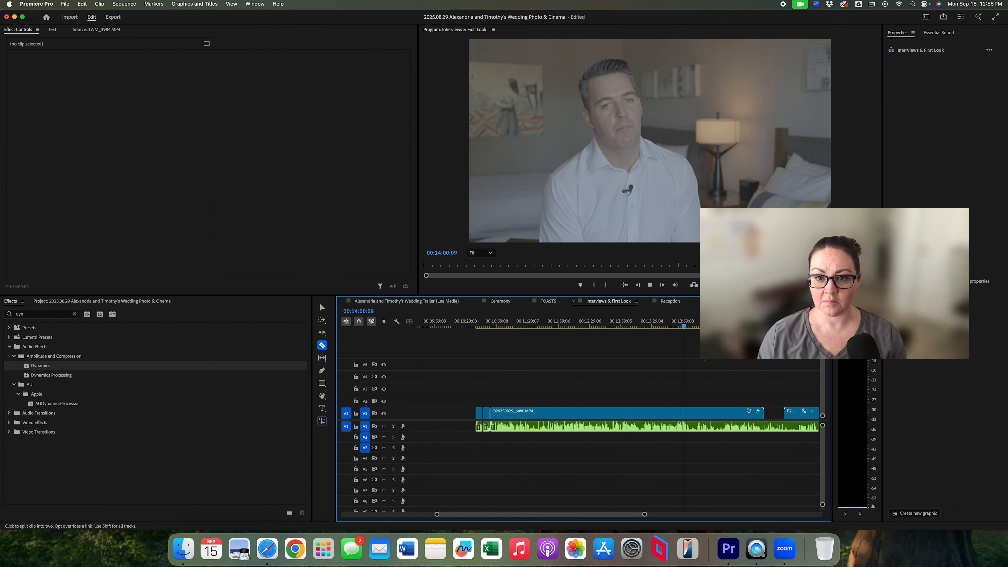
pyautogui.press('space')
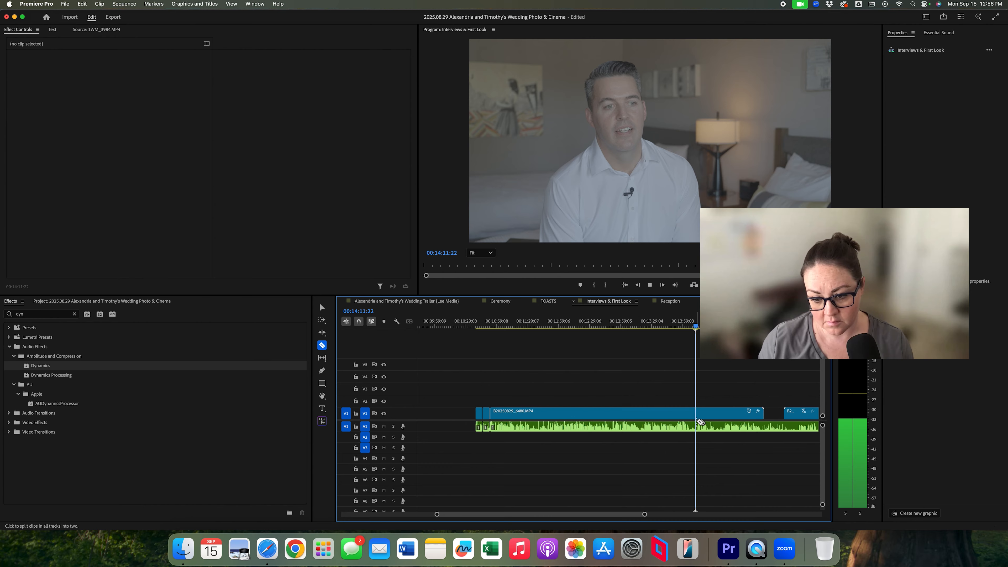
# Step: Split the groom's video and audio at about 00:14:15, delete the long section before the cut, and close the gap
pyautogui.click(702, 426)
pyautogui.press('v')
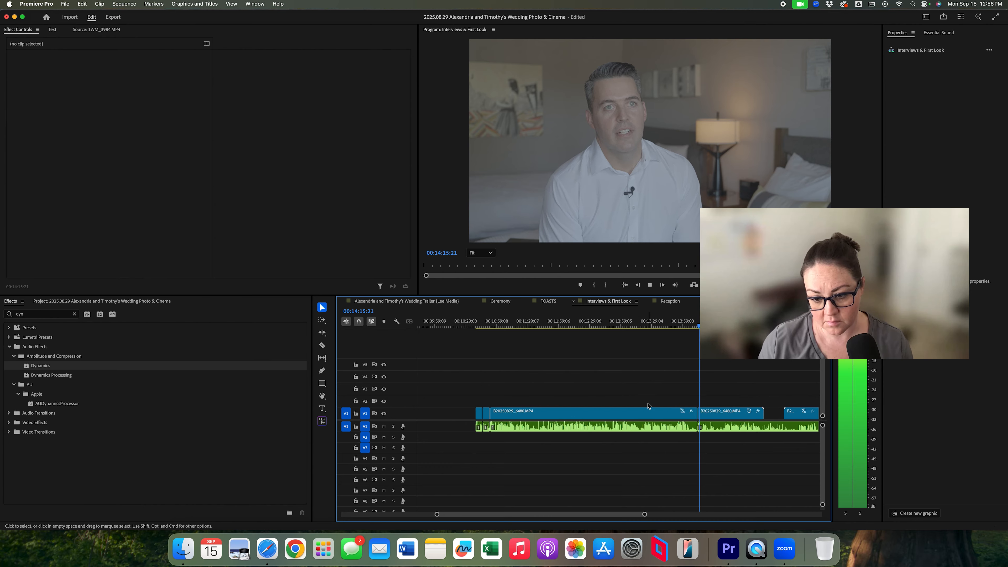
pyautogui.moveTo(648, 404); pyautogui.dragTo(618, 445)
pyautogui.press('Delete')
pyautogui.click(538, 414)
pyautogui.press('Delete')
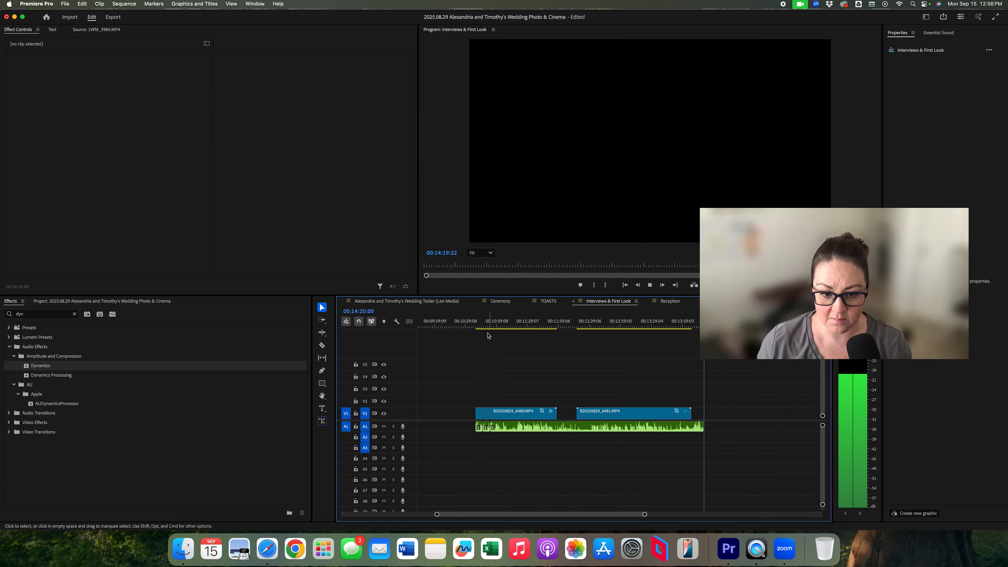
# Step: Group the short groom clips near 00:08:20 and delete the empty gap between them and the next answer
pyautogui.click(486, 325)
pyautogui.press('-')
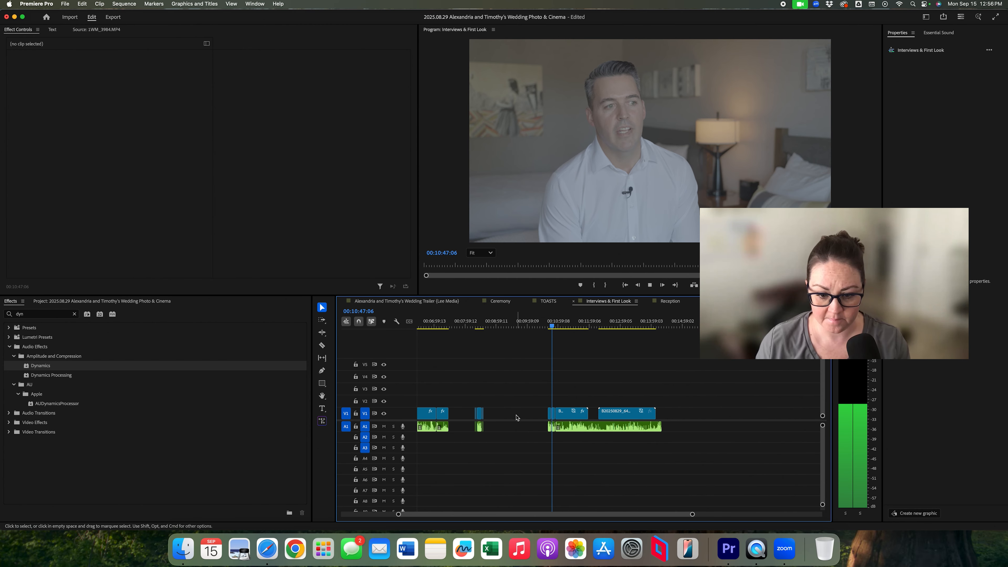
pyautogui.click(478, 414)
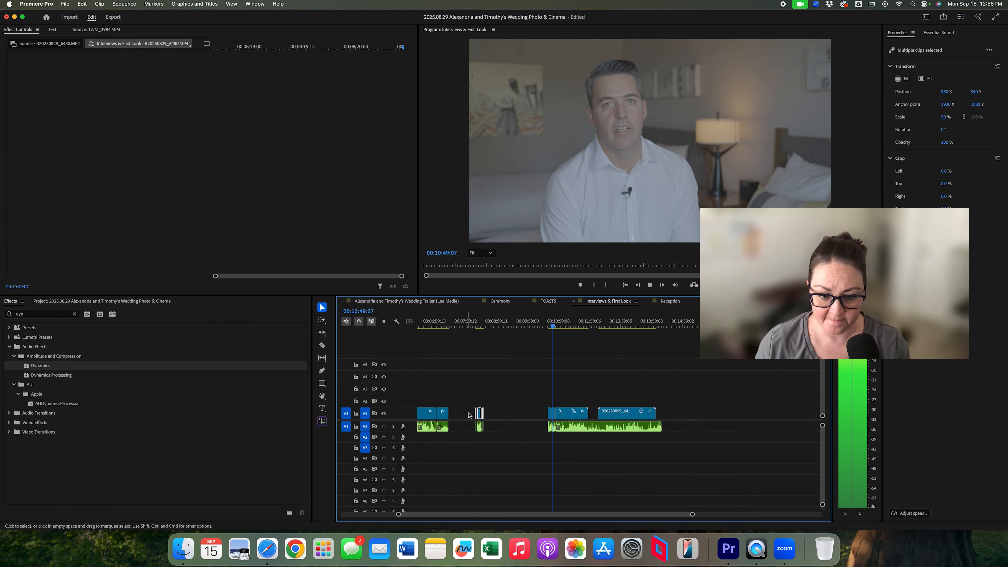
pyautogui.rightClick(480, 426)
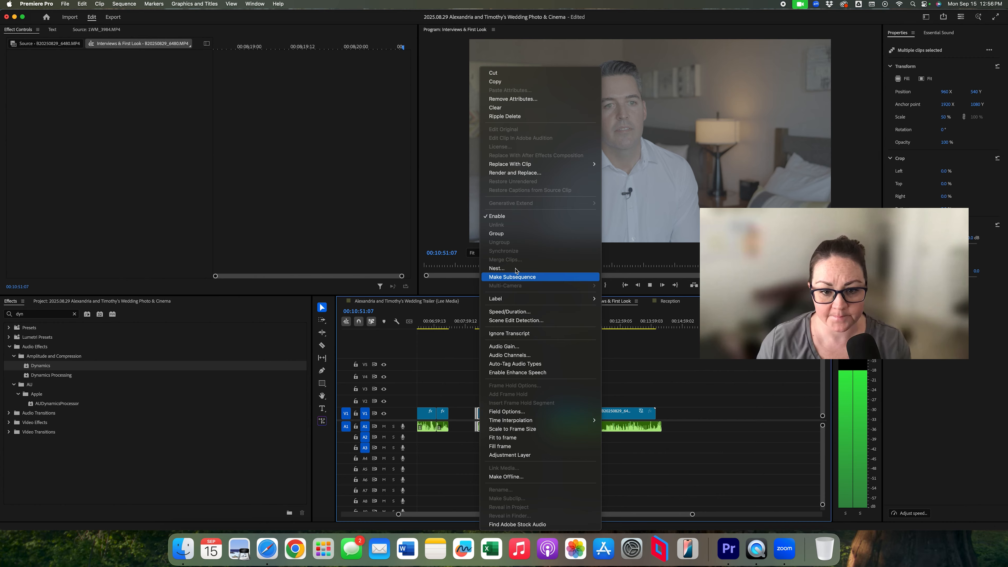
pyautogui.click(512, 233)
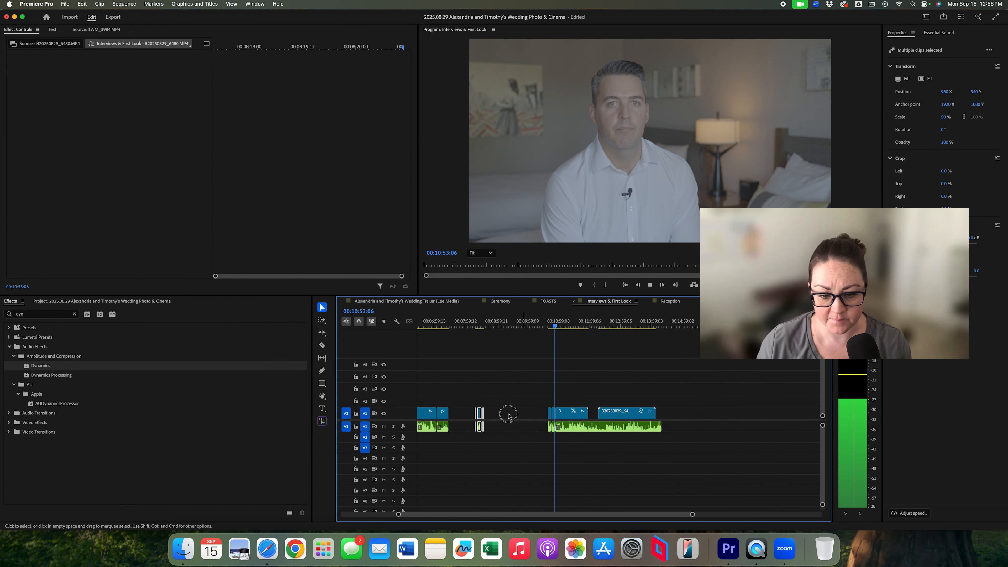
pyautogui.click(509, 417)
pyautogui.click(501, 415)
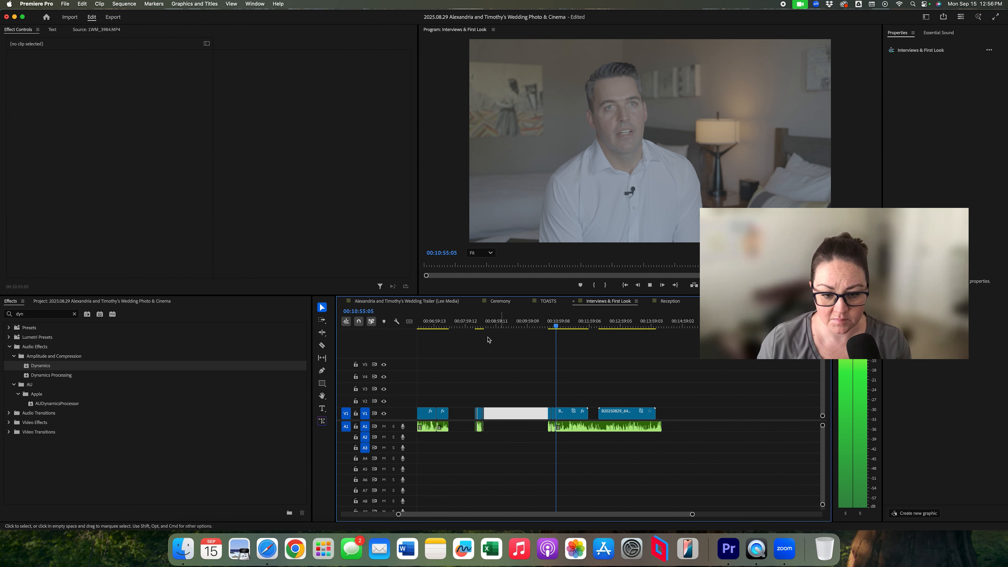
pyautogui.press('Delete')
# Step: Play the groom's joined answer from near its end and split its video and audio at about 00:08:53
pyautogui.click(489, 326)
pyautogui.moveTo(491, 323); pyautogui.dragTo(493, 323)
pyautogui.press('space')
pyautogui.press('=')
pyautogui.press('=')
pyautogui.press('=')
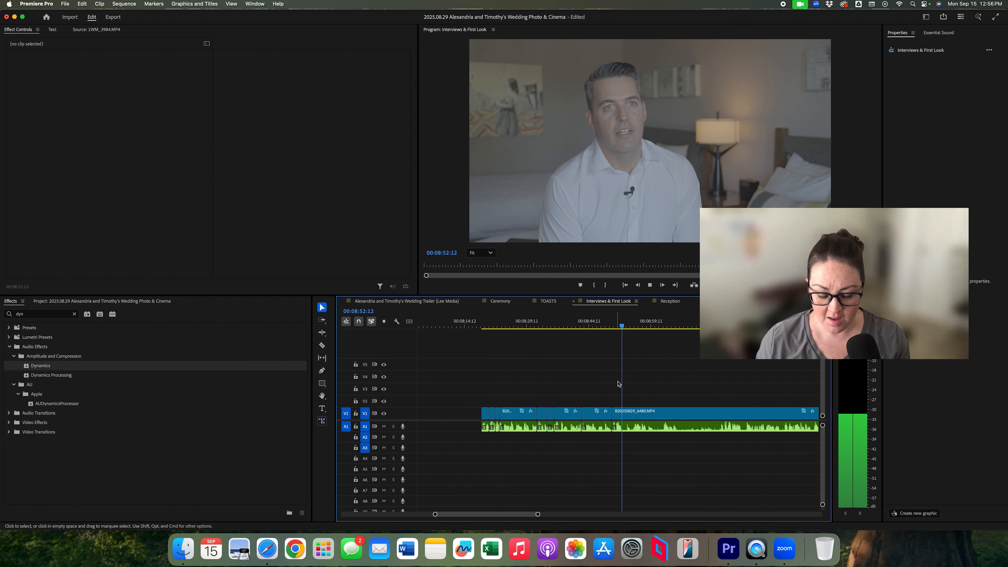
pyautogui.press('c')
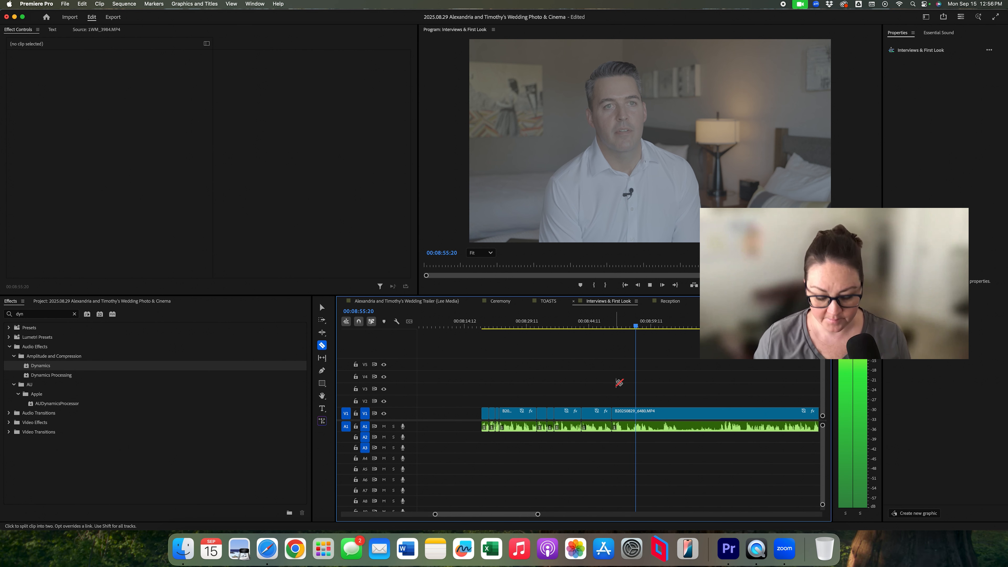
pyautogui.click(627, 429)
# Step: Split the groom's video and audio at about 00:09:06 and 00:09:16 and delete the section between the cuts
pyautogui.click(678, 429)
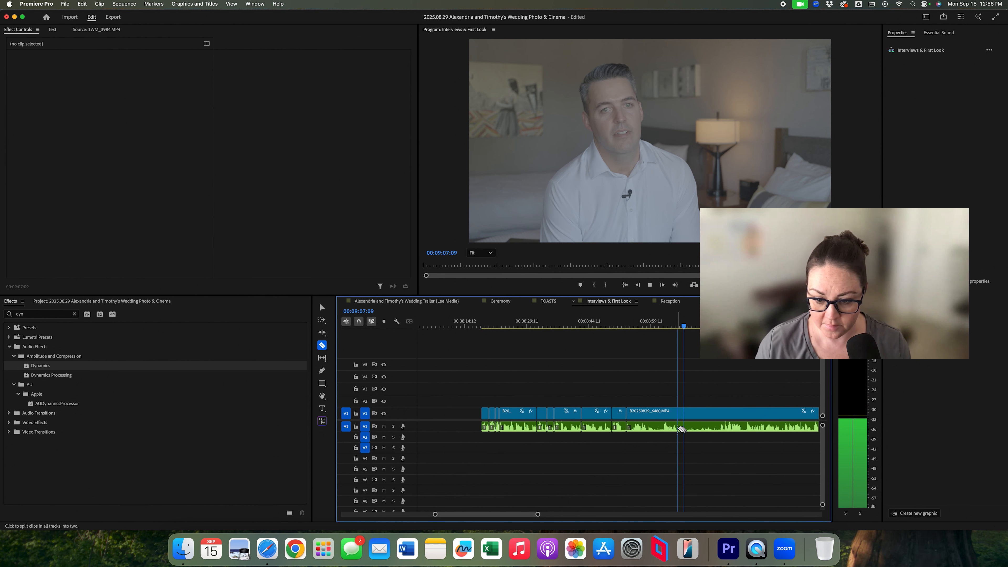
pyautogui.click(721, 429)
pyautogui.press('v')
pyautogui.click(695, 413)
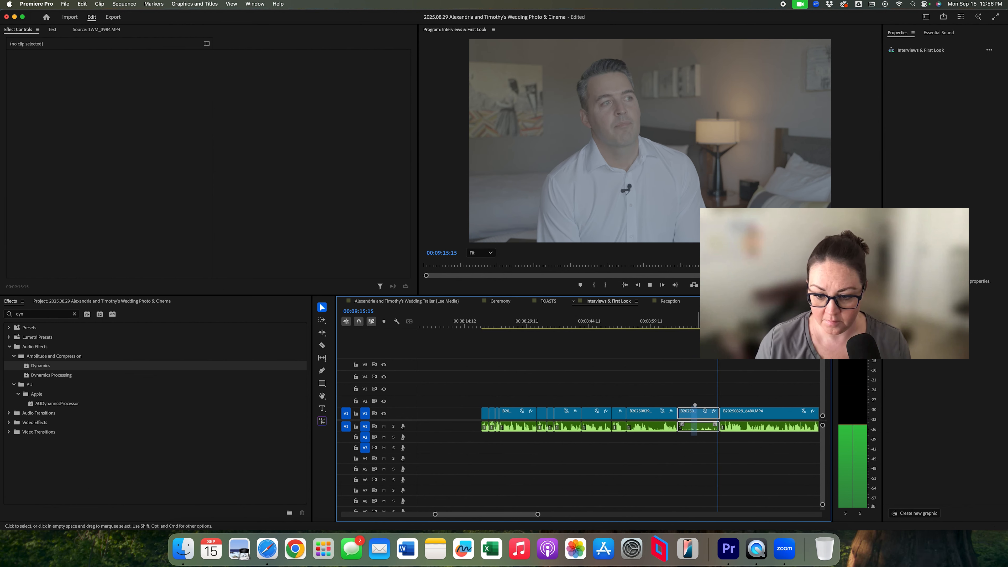
pyautogui.press('Delete')
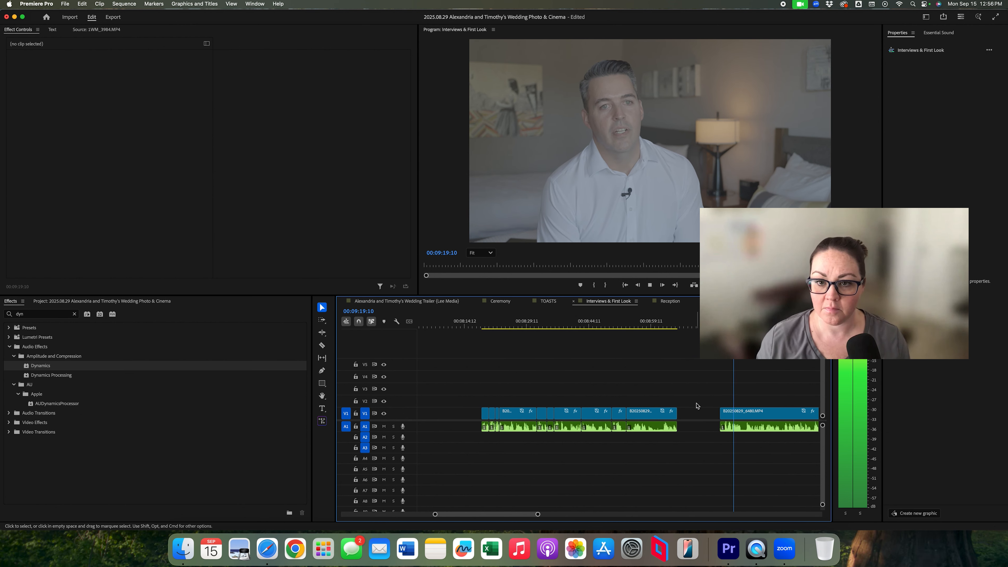
# Step: Split the groom's footage at about 00:10:27, delete everything from about 00:09:16 to that cut, and close the gap
pyautogui.scroll(-5, 654, 404)
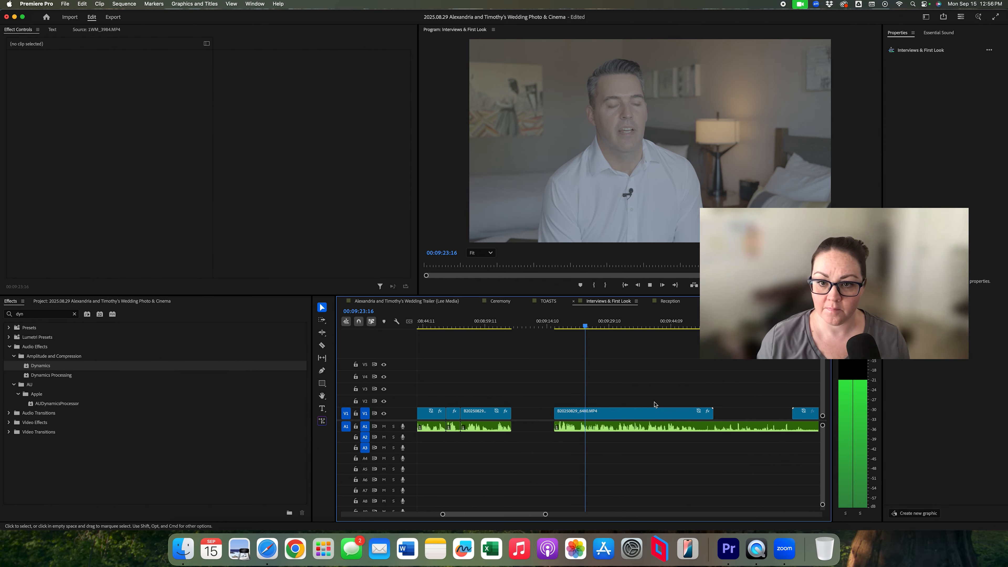
pyautogui.press('c')
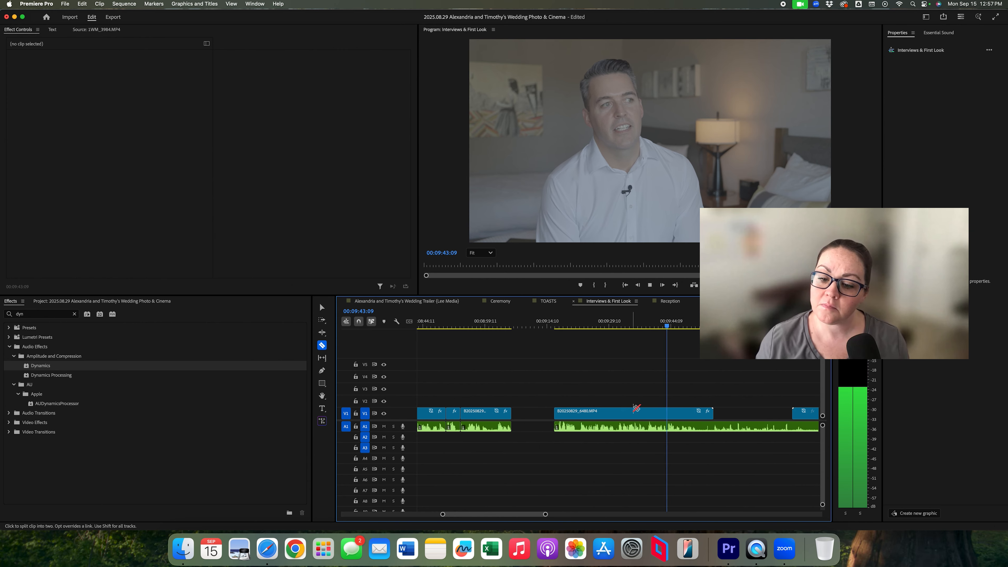
pyautogui.press('-')
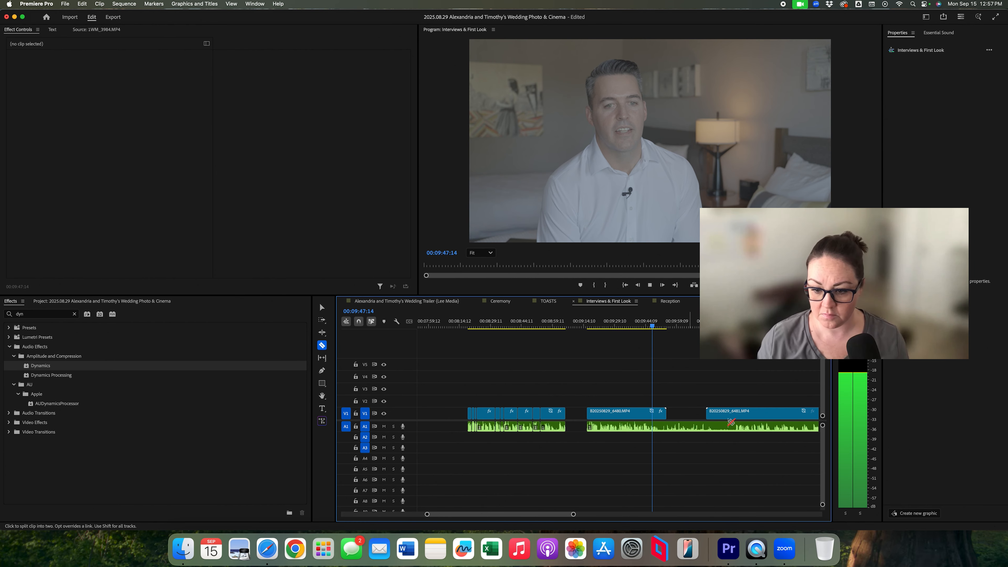
pyautogui.click(735, 431)
pyautogui.press('v')
pyautogui.moveTo(716, 403); pyautogui.dragTo(592, 437)
pyautogui.press('Delete')
pyautogui.click(607, 414)
pyautogui.press('Delete')
# Step: Set the scale of clip B20250829_6481.MP4 to 50 percent
pyautogui.press('Up')
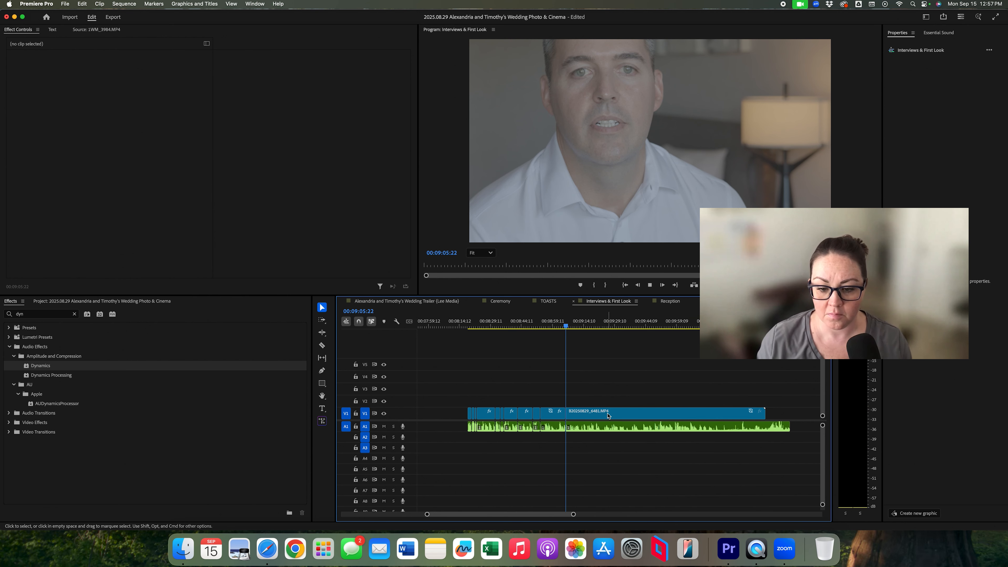
pyautogui.rightClick(609, 416)
pyautogui.click(369, 187)
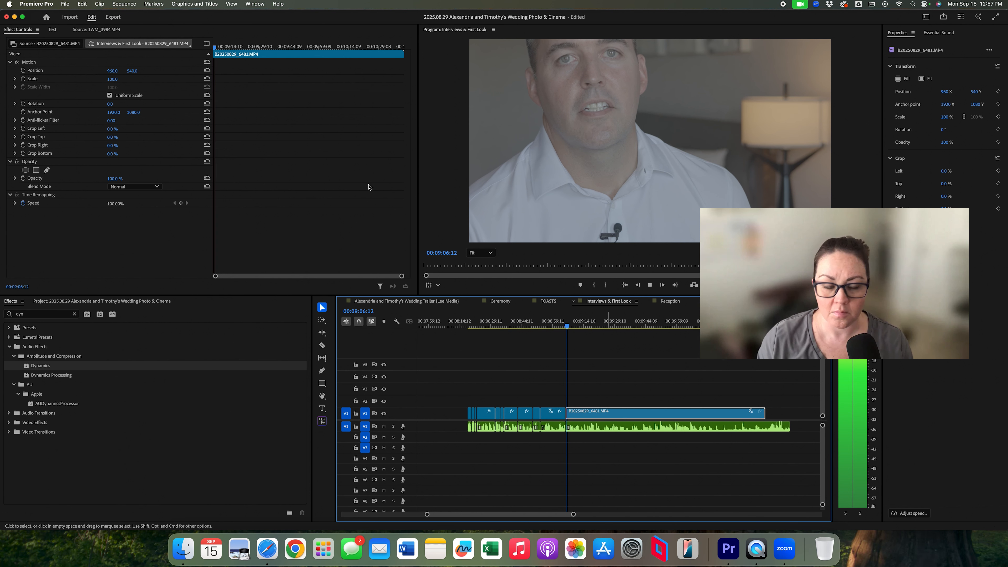
pyautogui.click(112, 79)
pyautogui.write('50')
pyautogui.press('Return')
pyautogui.click(623, 378)
pyautogui.press('=')
pyautogui.press('=')
pyautogui.press('=')
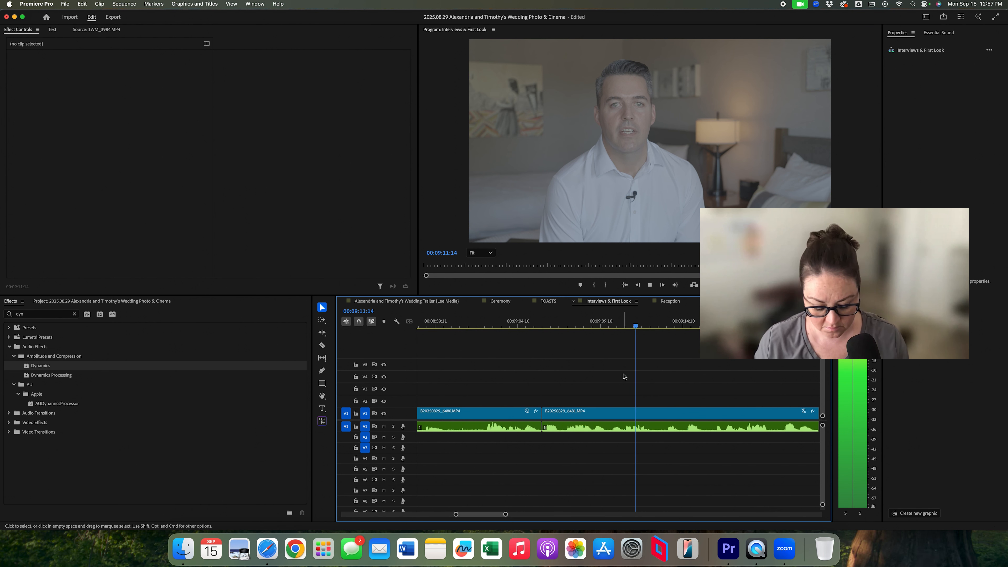
# Step: Split the groom's video and audio at about 00:09:10:22 and play back the section following the cut
pyautogui.press('c')
pyautogui.click(624, 429)
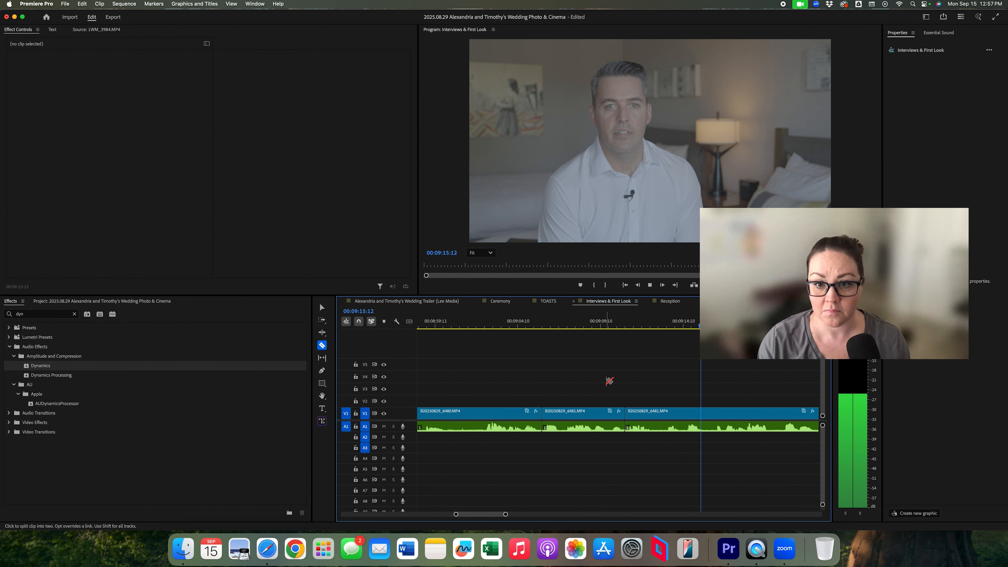
pyautogui.press('-')
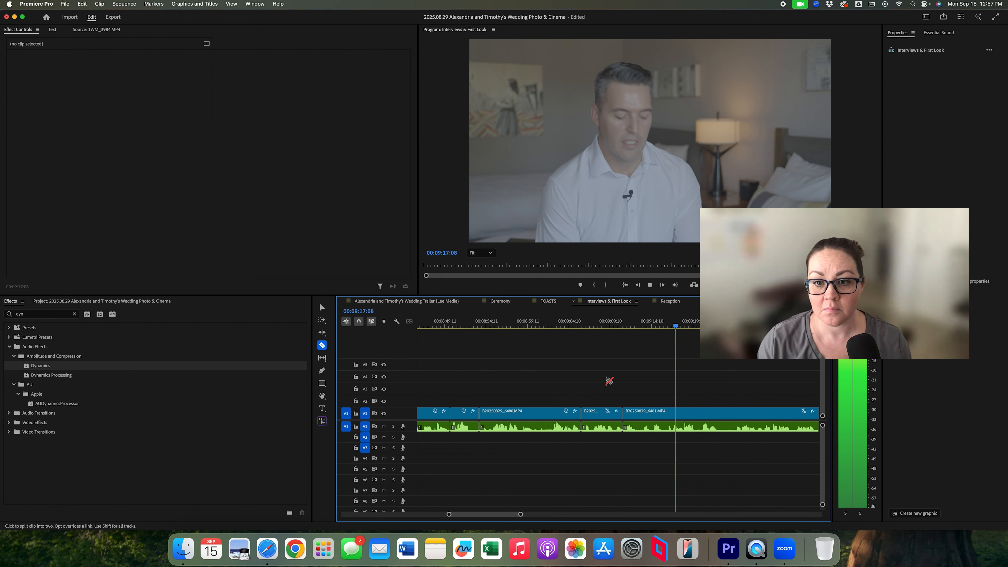
pyautogui.press('space')
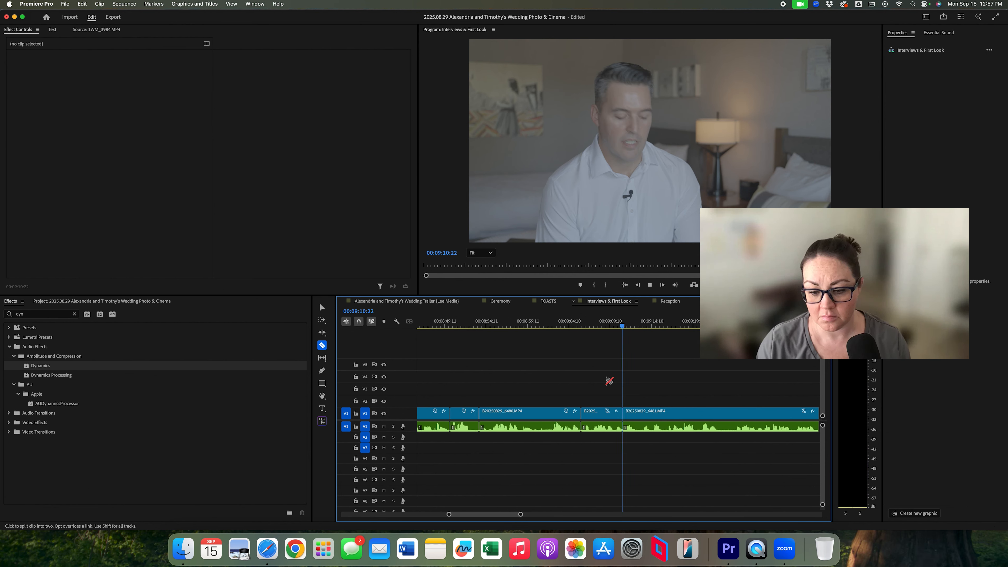
pyautogui.press('space')
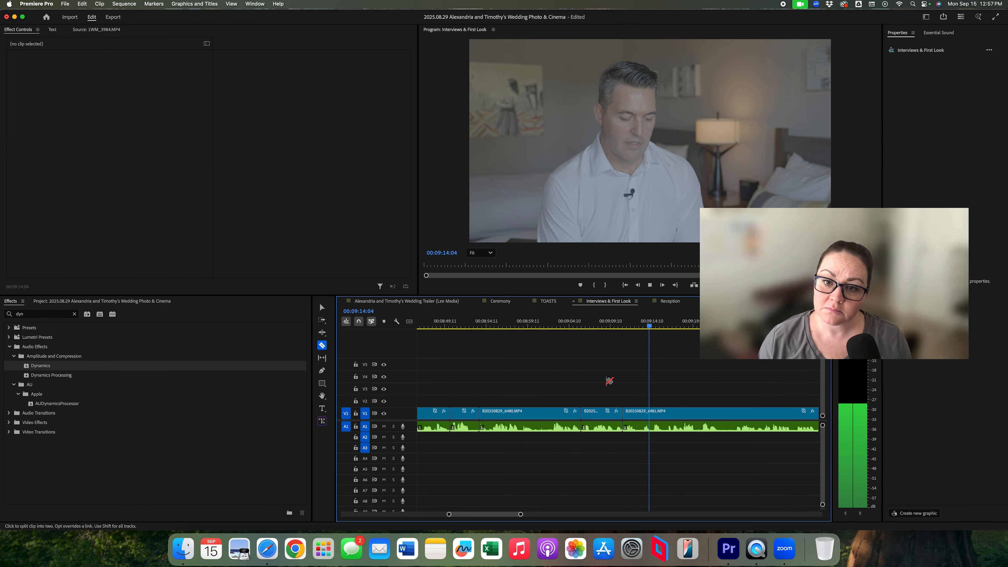
# Step: Split the groom's video and audio at 00:09:16:11, just before he resumes speaking
pyautogui.press('space')
pyautogui.press('Right')
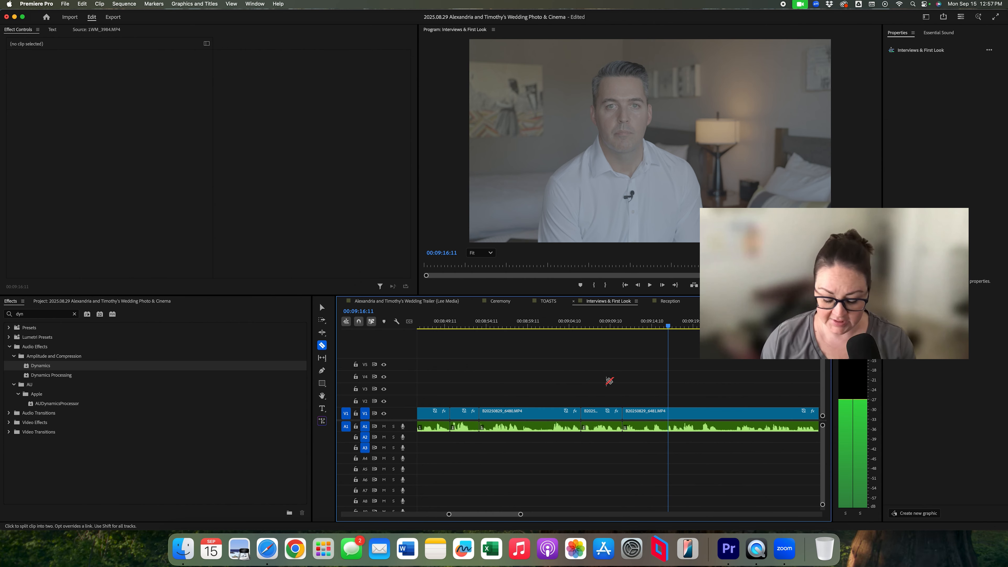
pyautogui.press('=')
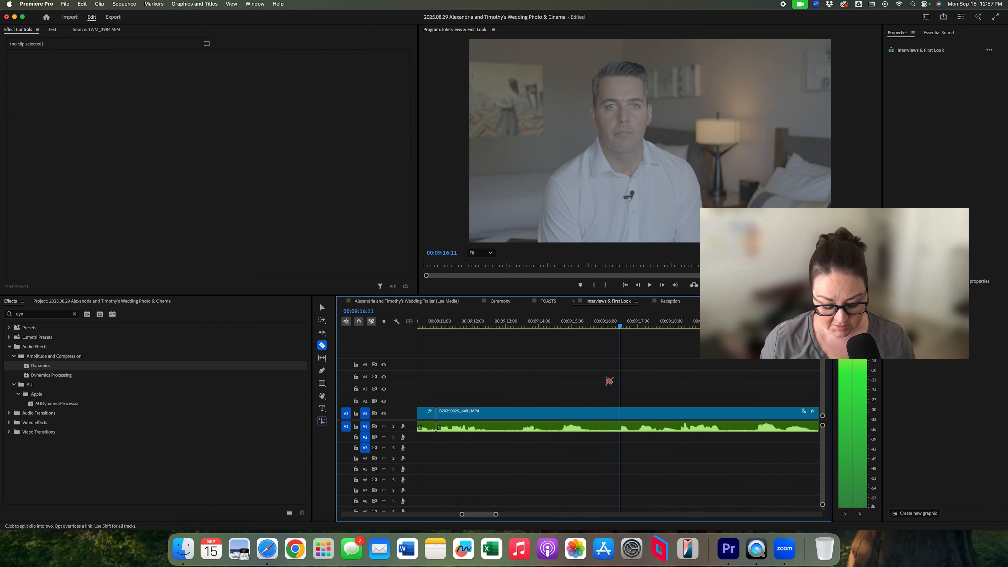
pyautogui.press('Right')
pyautogui.press('Right')
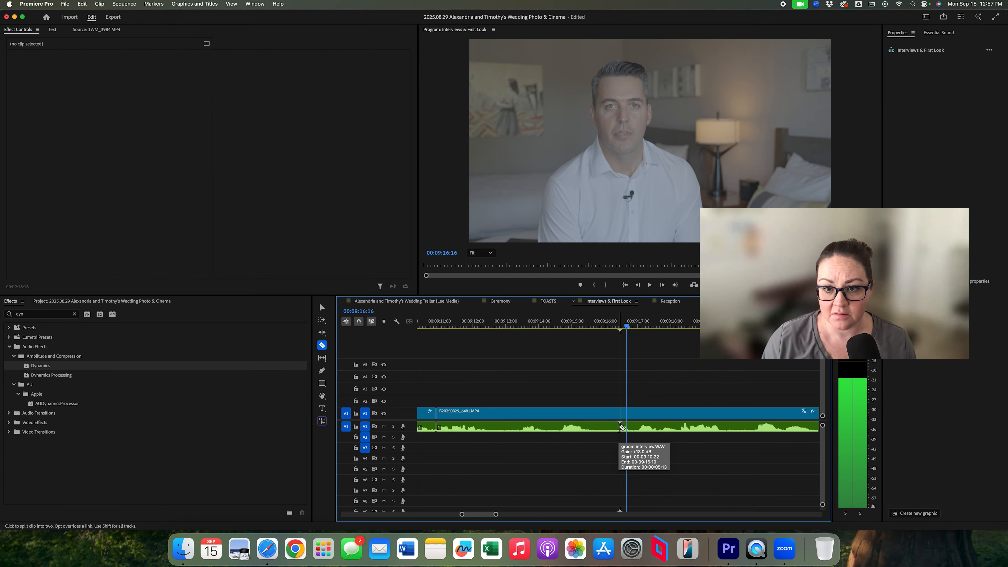
pyautogui.press('Left')
pyautogui.click(626, 418)
pyautogui.press('v')
pyautogui.moveTo(633, 405)
pyautogui.mouseDown()
pyautogui.moveTo(621, 415)
pyautogui.moveTo(647, 417)
pyautogui.mouseUp()
pyautogui.click(595, 385)
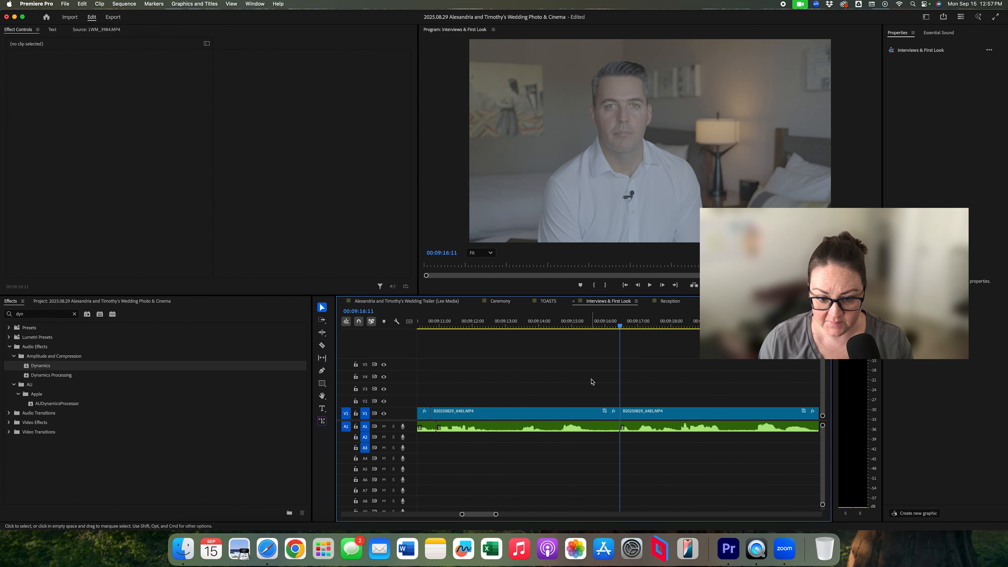
# Step: Replay the groom's answer from the 00:09:10:22 cut and rejoin the clips at the 00:09:16:11 cut
pyautogui.press('Up')
pyautogui.moveTo(436, 416); pyautogui.dragTo(436, 416)
pyautogui.press('space')
pyautogui.press('-')
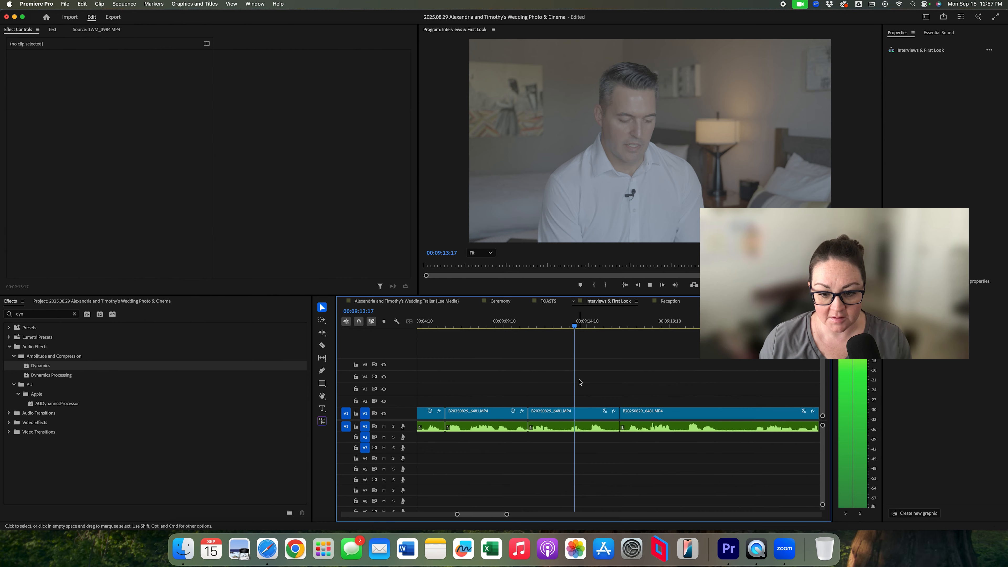
pyautogui.hscroll(3, 588, 382)
pyautogui.click(548, 425)
pyautogui.press('Delete')
pyautogui.press('Delete')
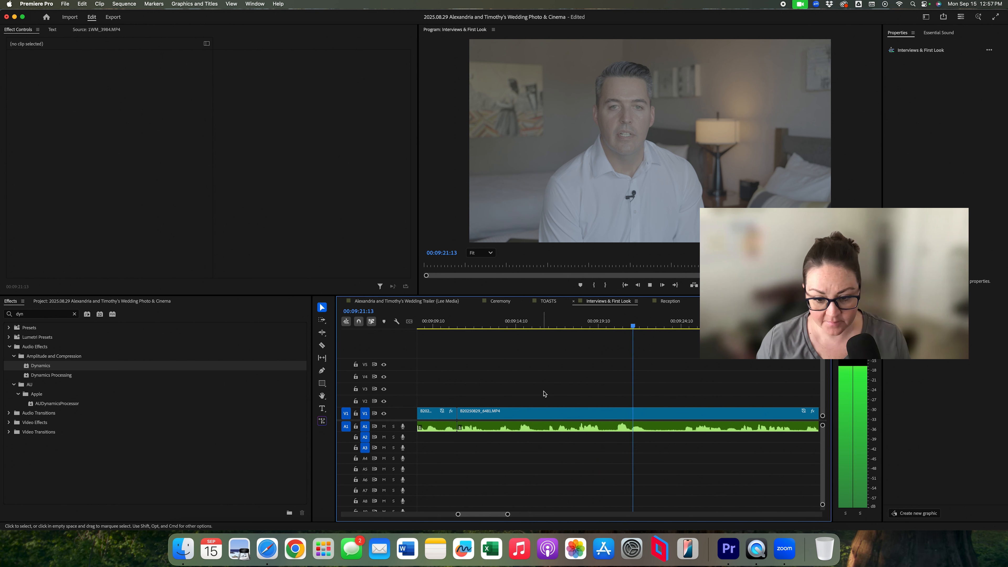
# Step: Split the groom's video and audio at about 00:09:24:14 and play on from that cut with the system volume raised
pyautogui.press('c')
pyautogui.press('-')
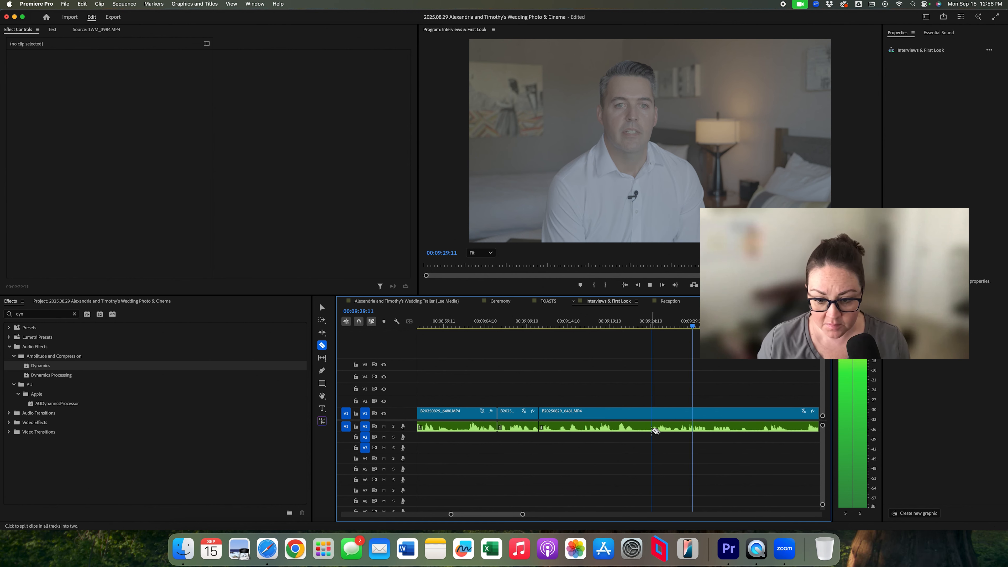
pyautogui.click(652, 428)
pyautogui.press('Up')
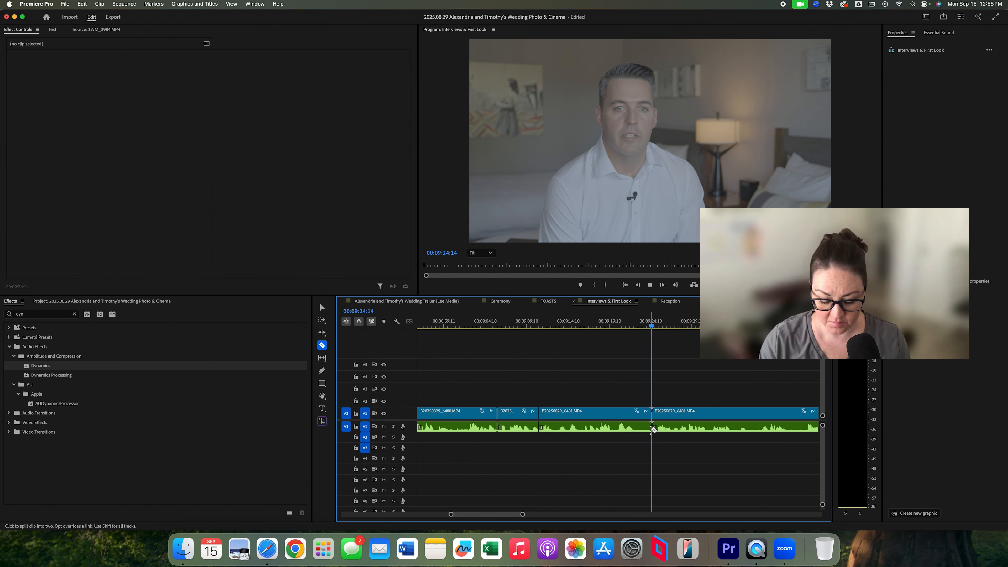
pyautogui.press('XF86AudioRaiseVolume')
pyautogui.press('space')
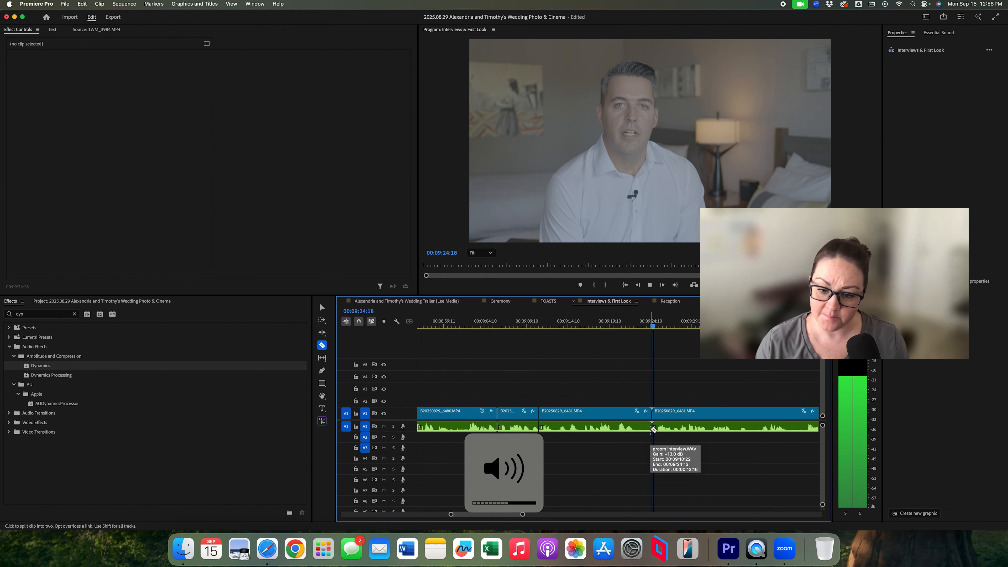
# Step: Split the groom's video and audio at about 00:09:28, 00:09:34, 00:09:38 and 00:09:39, and delete the pieces between 00:09:34 and 00:09:39
pyautogui.keyDown('shift'); pyautogui.click(680, 427); pyautogui.keyUp('shift')
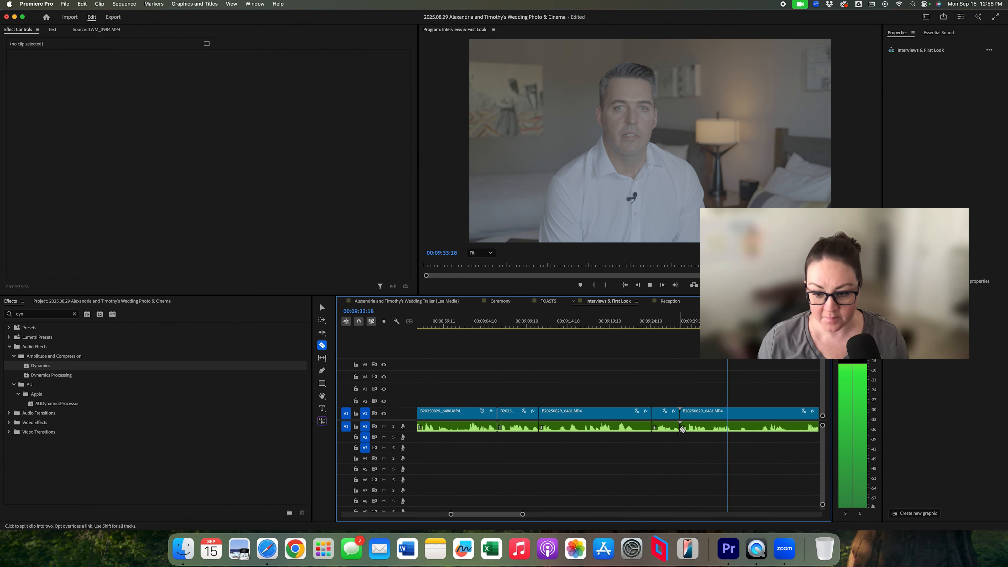
pyautogui.keyDown('shift'); pyautogui.click(732, 428); pyautogui.keyUp('shift')
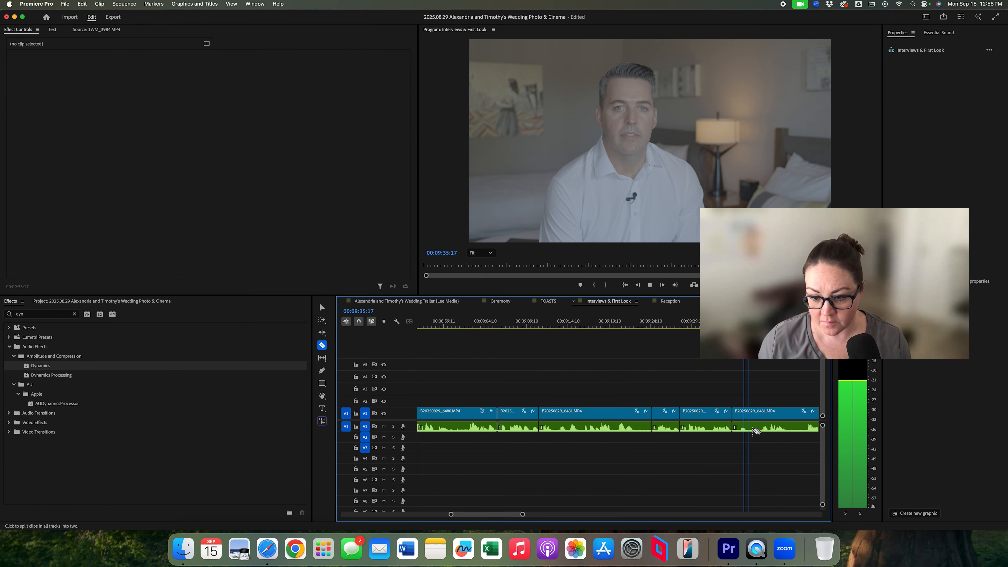
pyautogui.keyDown('shift'); pyautogui.click(762, 428); pyautogui.keyUp('shift')
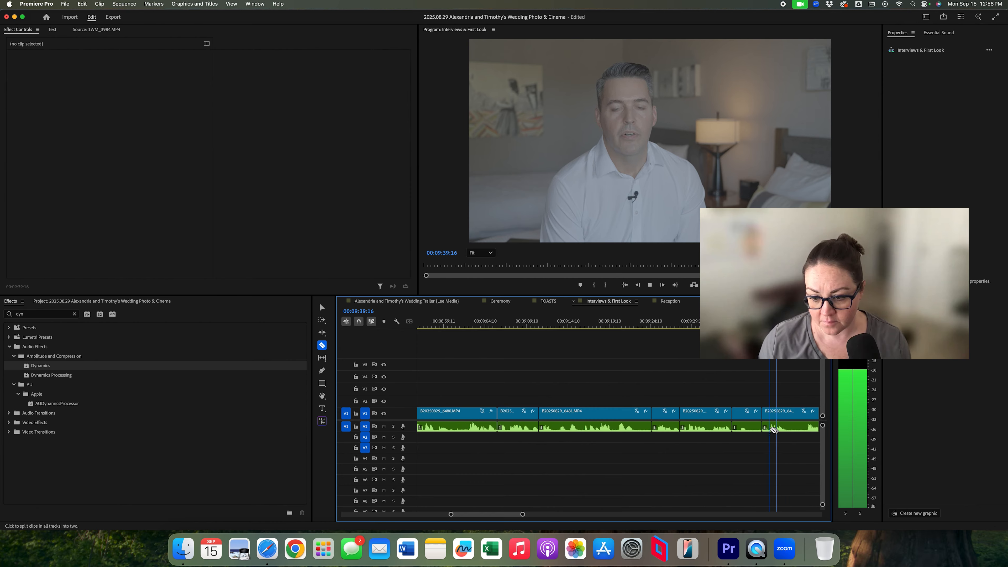
pyautogui.press('v')
pyautogui.moveTo(751, 438); pyautogui.dragTo(763, 409)
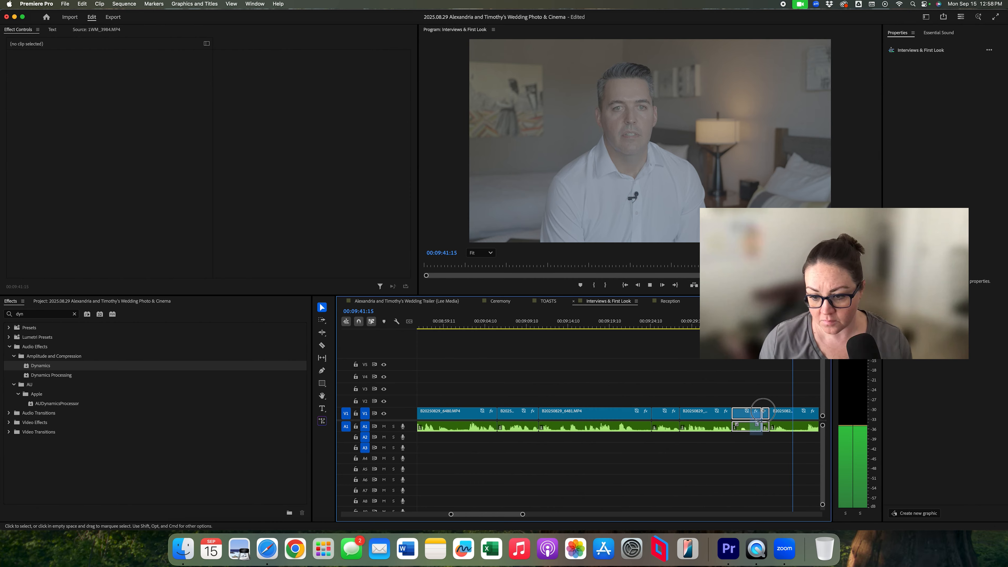
pyautogui.press('Delete')
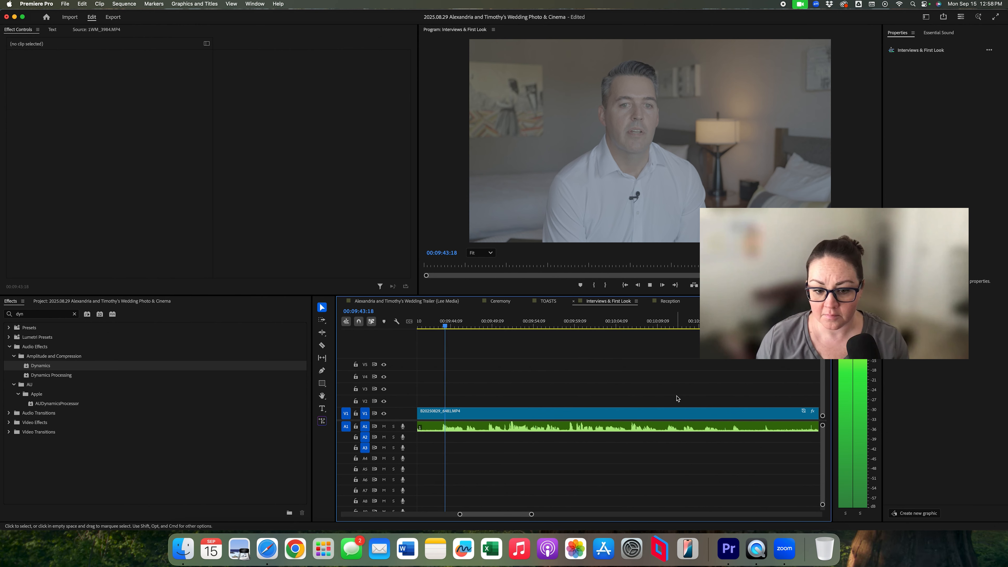
# Step: Play through the groom's next answer and try splitting his video and audio at about 00:10:15
pyautogui.press('-')
pyautogui.press('c')
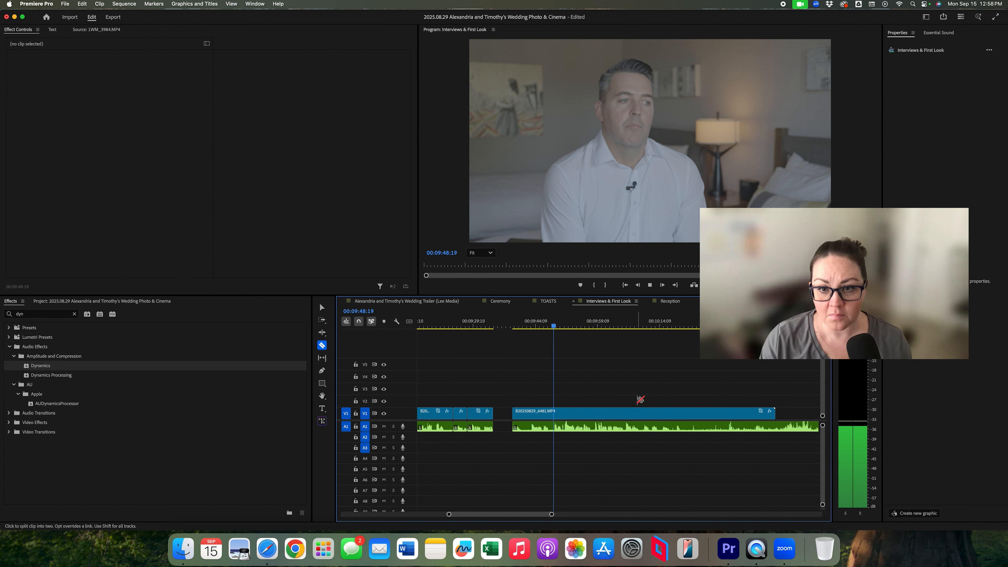
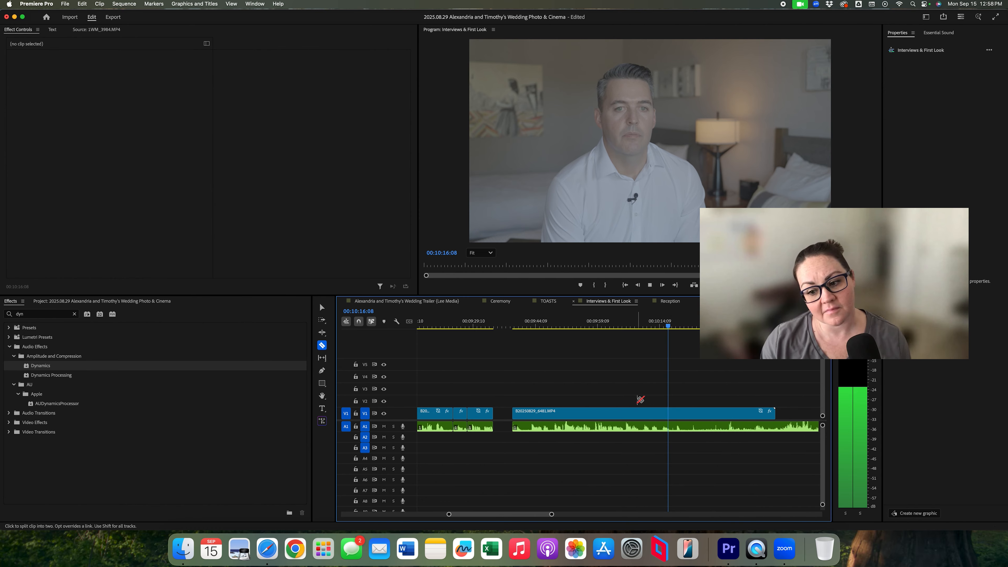
pyautogui.press('-')
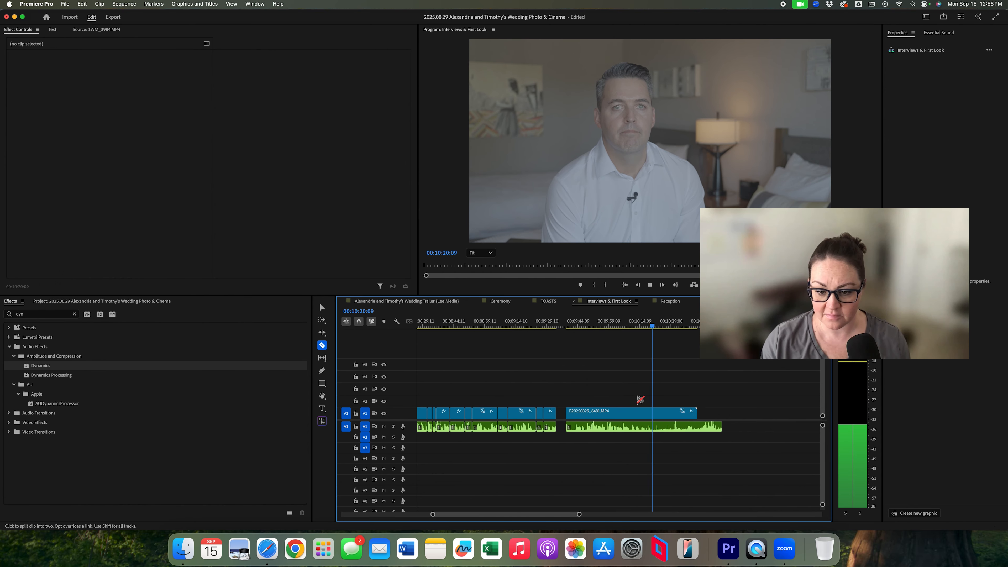
pyautogui.click(643, 325)
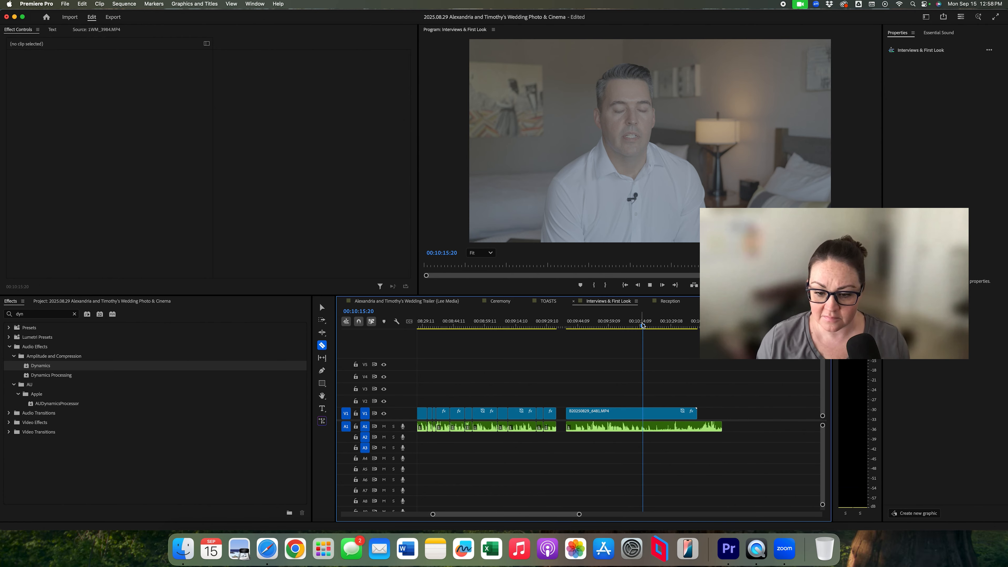
pyautogui.click(640, 325)
pyautogui.press('super+k')
pyautogui.press('space')
pyautogui.press('=')
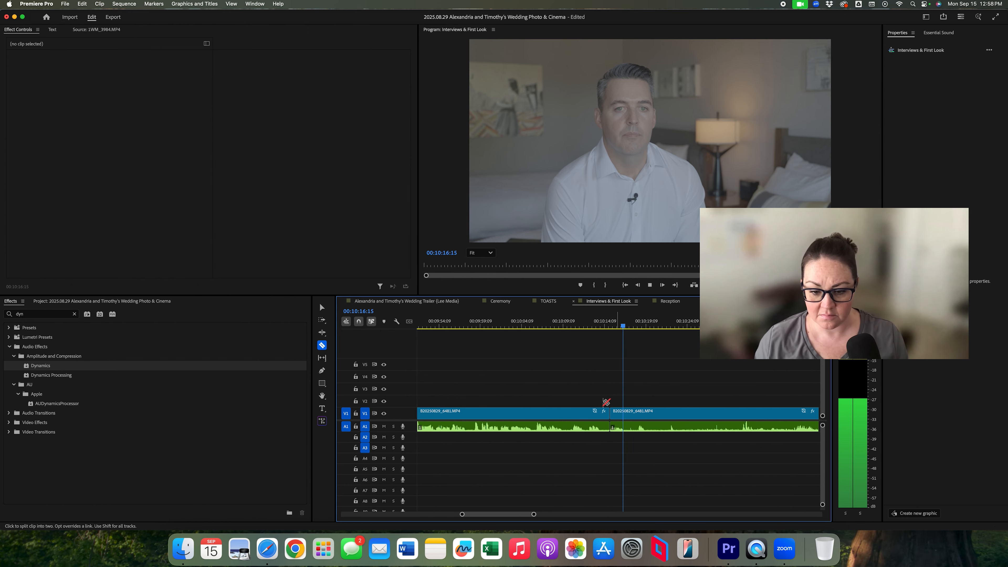
# Step: Split the groom's video and audio at 00:10:06:03 and play on from the cut
pyautogui.click(530, 325)
pyautogui.moveTo(530, 325); pyautogui.dragTo(535, 325)
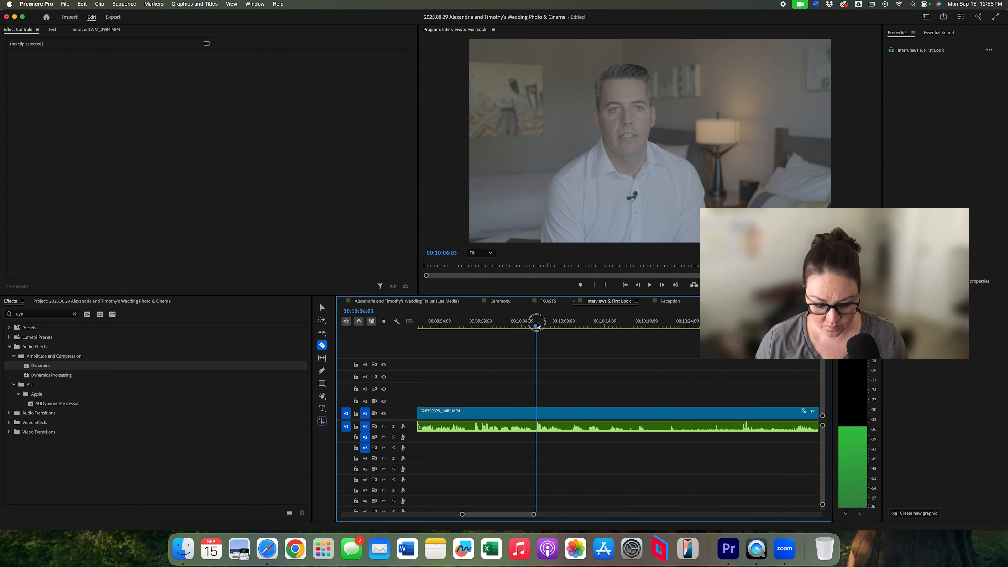
pyautogui.press('super+k')
pyautogui.press('space')
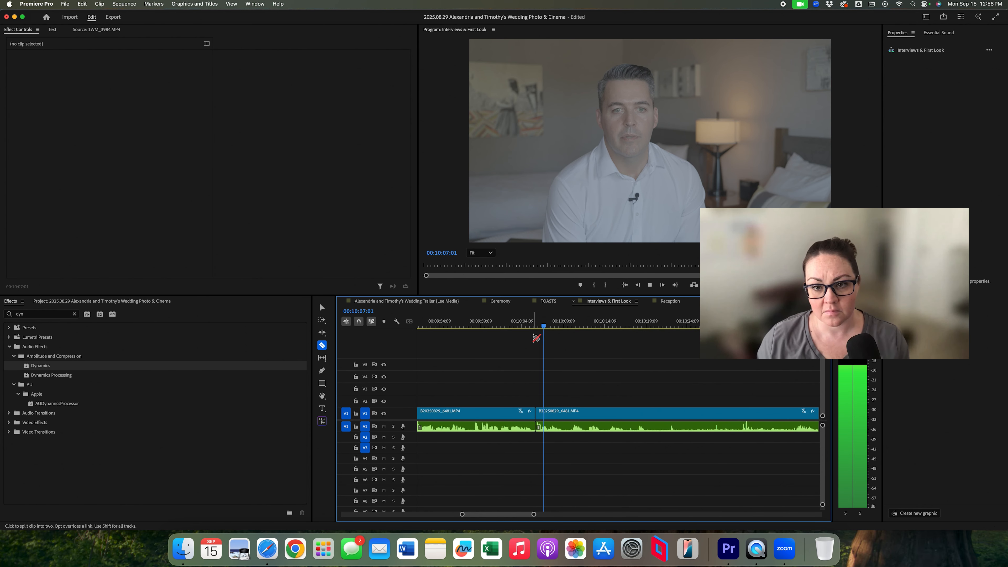
pyautogui.press('v')
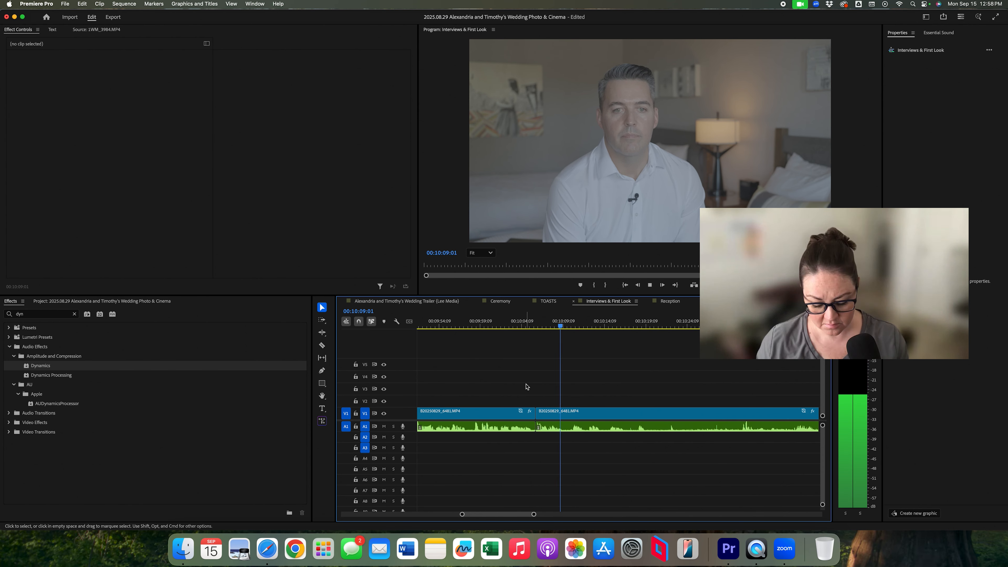
# Step: Play ahead at faster speed and split the groom's video and audio at about 00:10:18 and 00:10:20
pyautogui.press('l')
pyautogui.press('=')
pyautogui.press('-')
pyautogui.press('-')
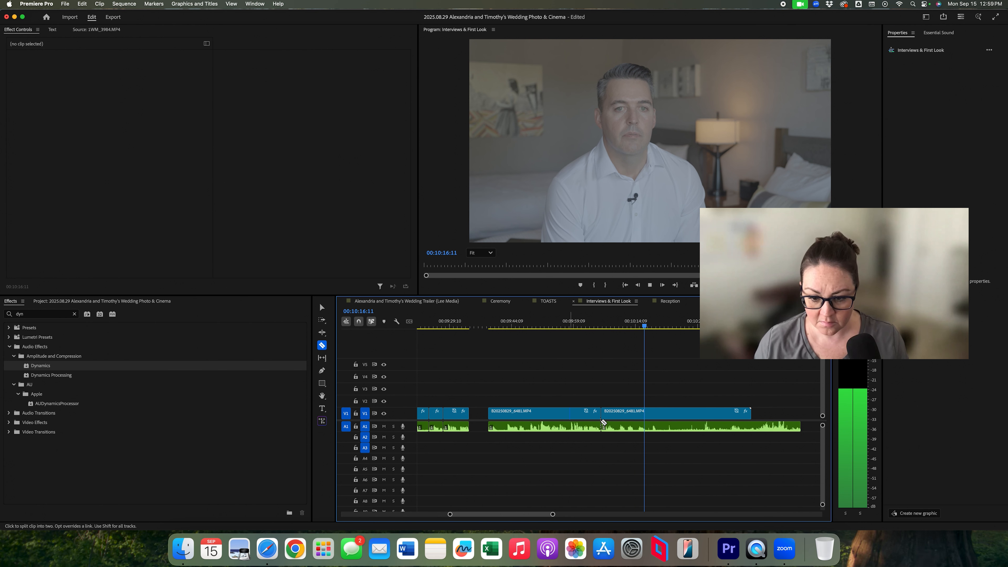
pyautogui.press('c')
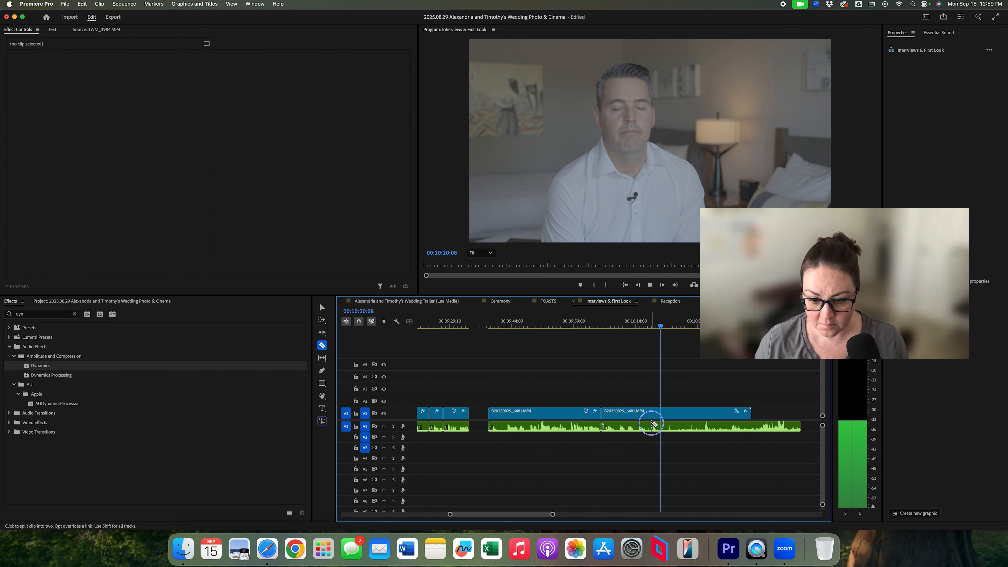
pyautogui.rightClick(656, 426)
pyautogui.press('Escape')
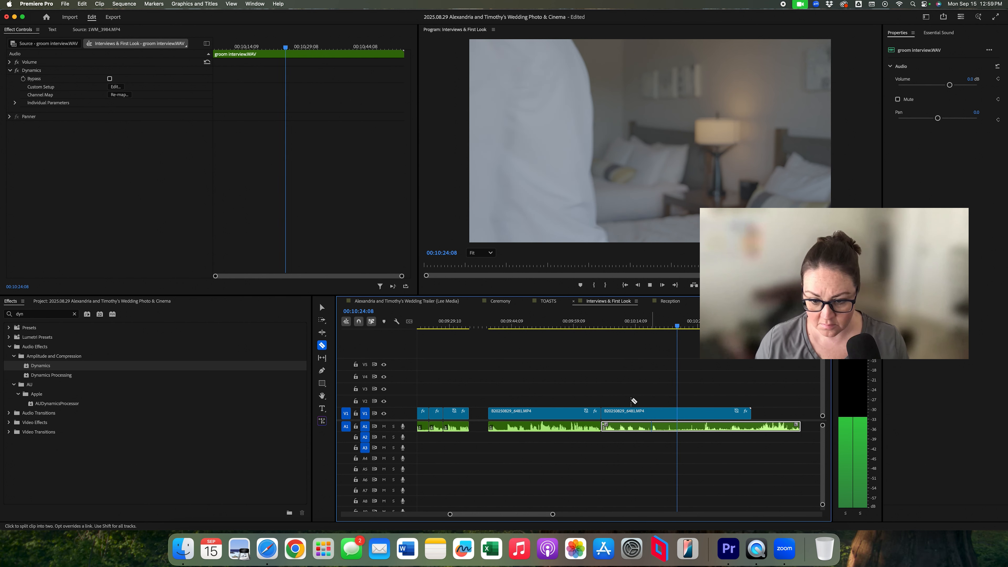
pyautogui.rightClick(653, 431)
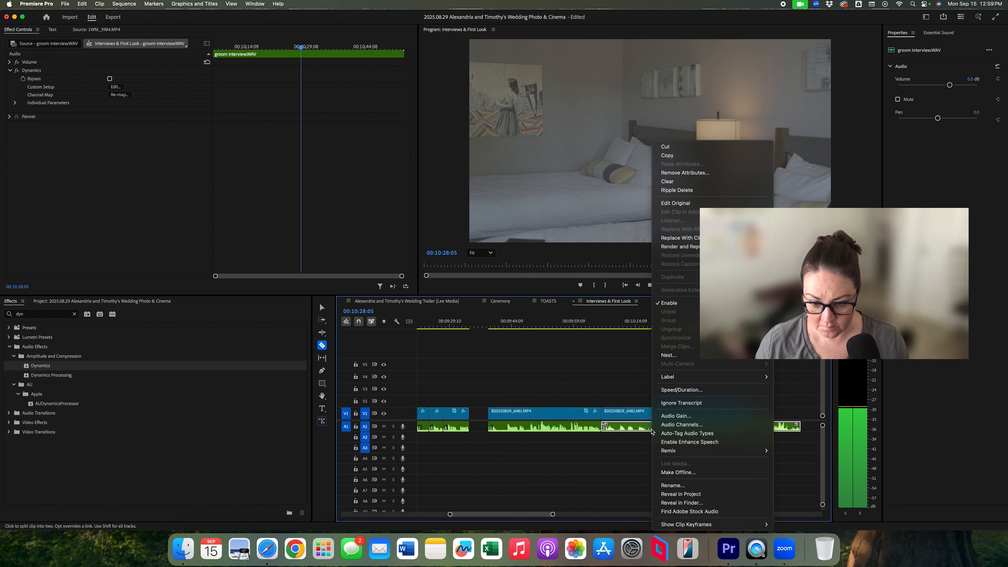
pyautogui.press('Escape')
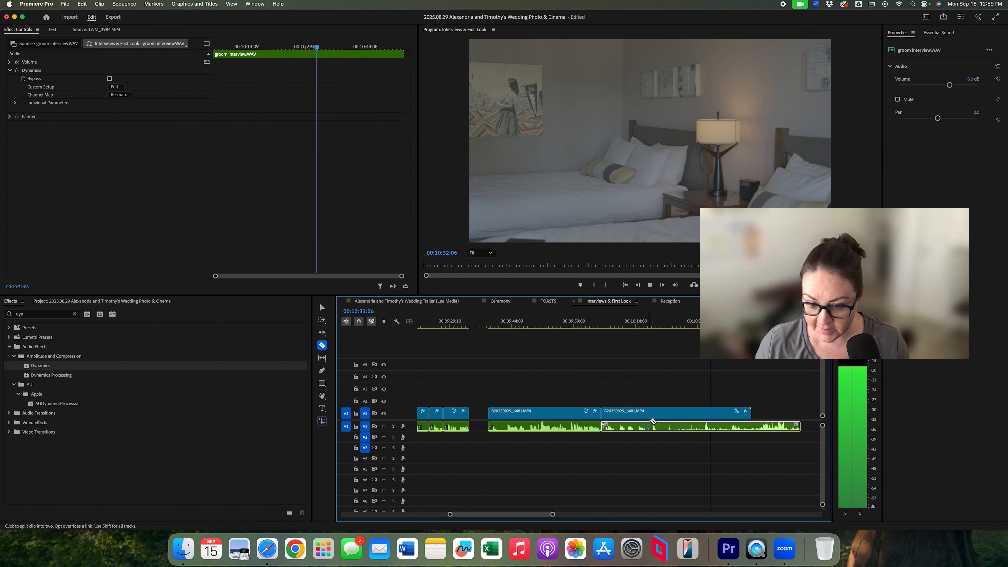
pyautogui.click(652, 426)
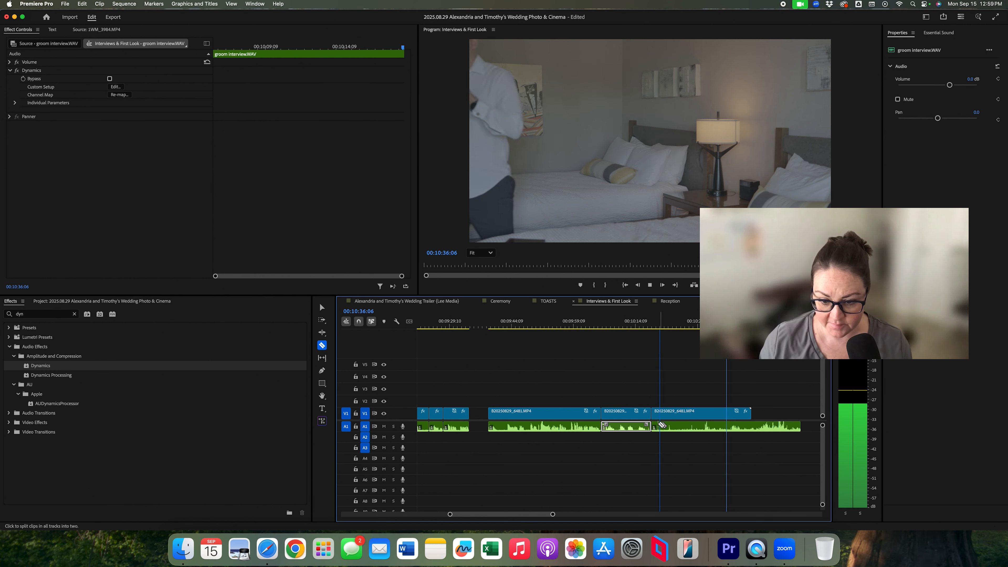
# Step: Delete the groom's video and audio from about 00:09:39 to 00:10:06 and close the gap before the remaining clips
pyautogui.press('v')
pyautogui.click(625, 427)
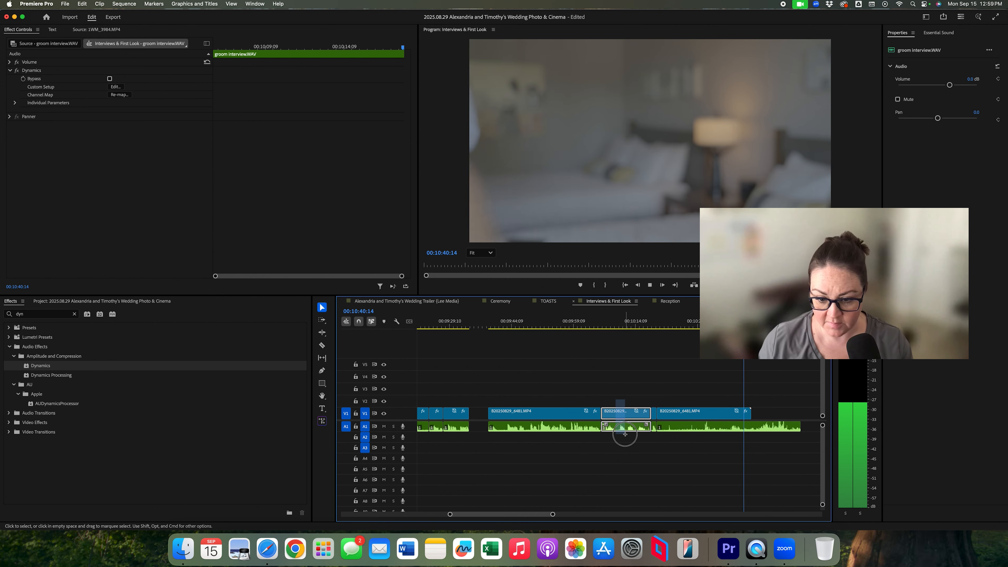
pyautogui.moveTo(569, 398); pyautogui.dragTo(515, 438)
pyautogui.press('Delete')
pyautogui.click(492, 428)
pyautogui.press('Delete')
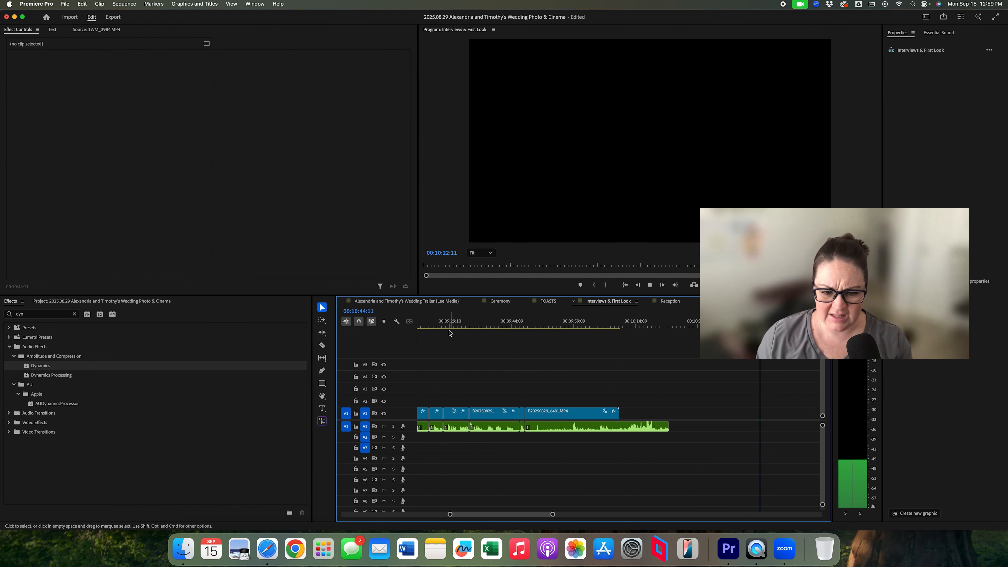
# Step: Delete the leftover groom footage and audio after about 00:09:47, up to the end of the sequence
pyautogui.click(524, 322)
pyautogui.moveTo(545, 402); pyautogui.dragTo(571, 443)
pyautogui.press('Delete')
pyautogui.press('-')
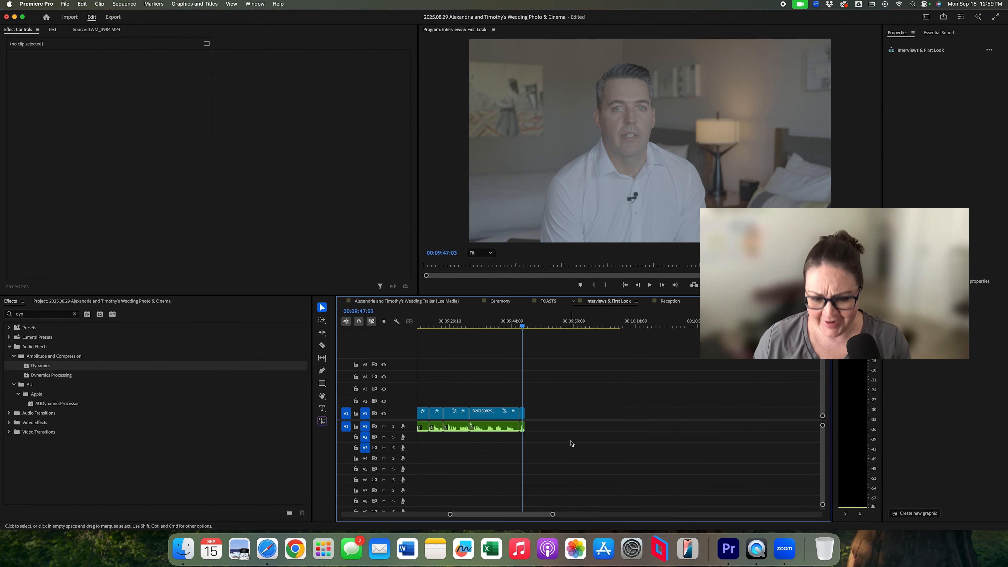
# Step: Play the groom's untrimmed interview clip from its start, skipping ahead to about 00:04:43
pyautogui.press('-')
pyautogui.press('-')
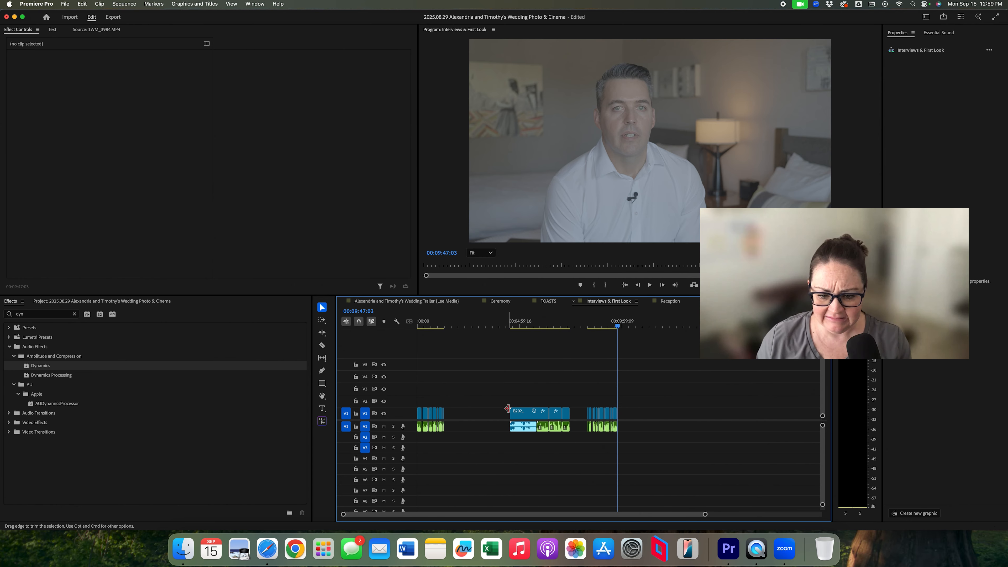
pyautogui.click(509, 327)
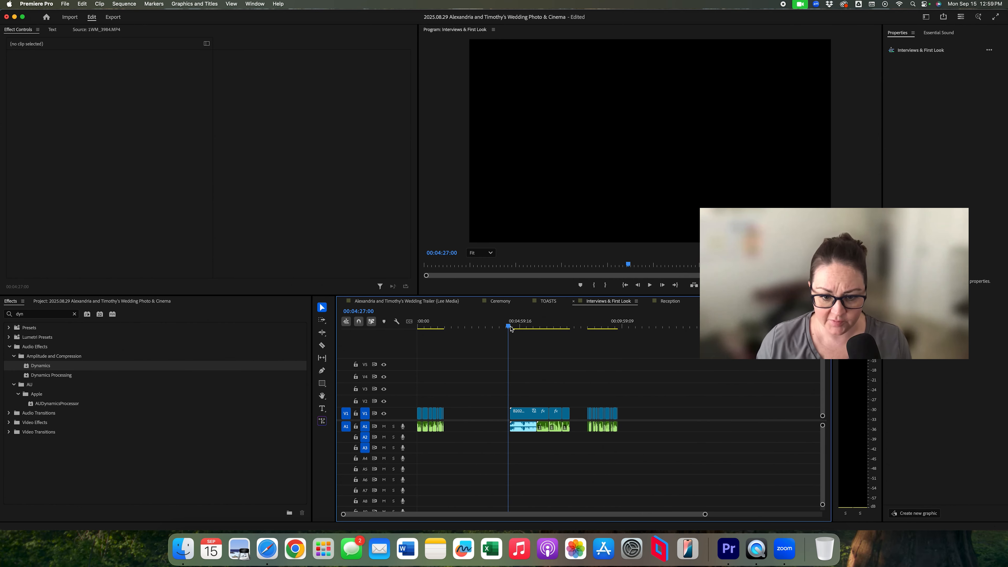
pyautogui.press('=')
pyautogui.press('=')
pyautogui.press('=')
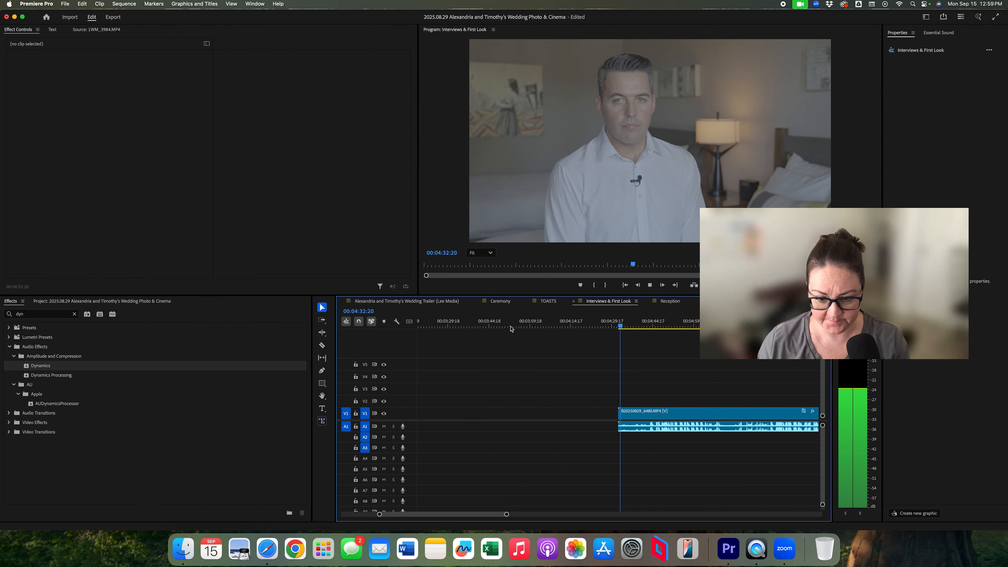
pyautogui.click(651, 325)
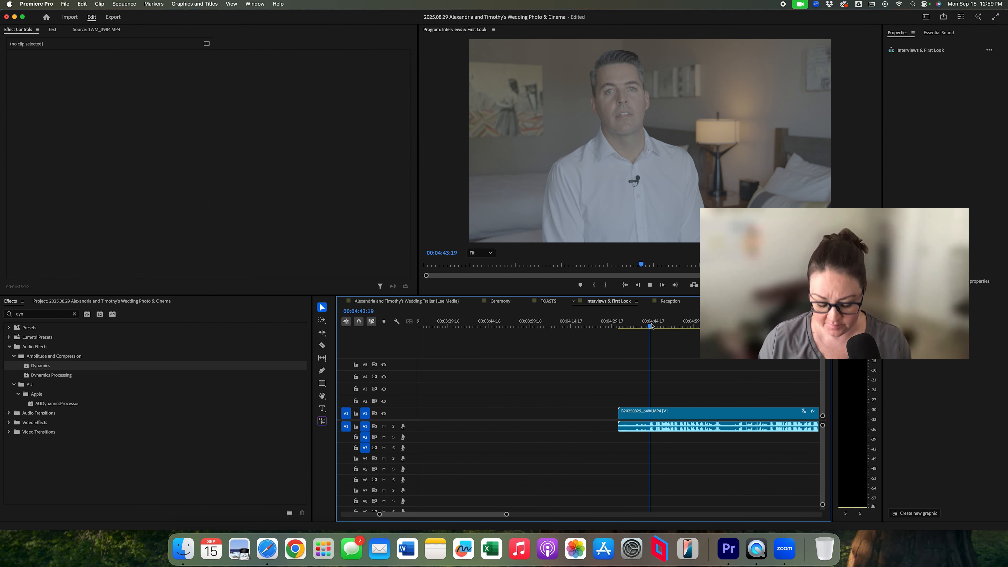
pyautogui.press('space')
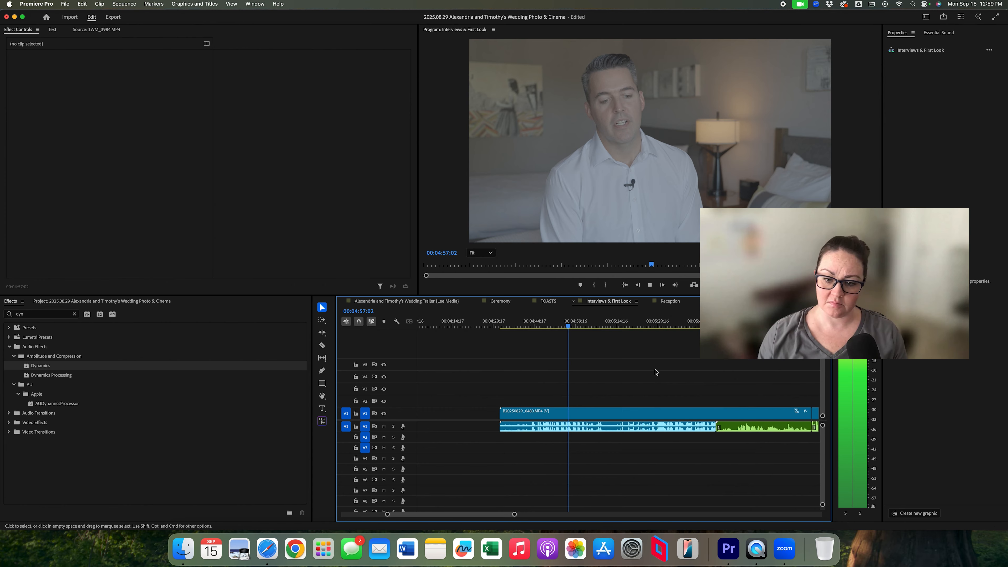
# Step: Skip ahead to about 00:05:28 and delete the groom's video and audio from about 00:04:31 to 00:06:26
pyautogui.click(656, 323)
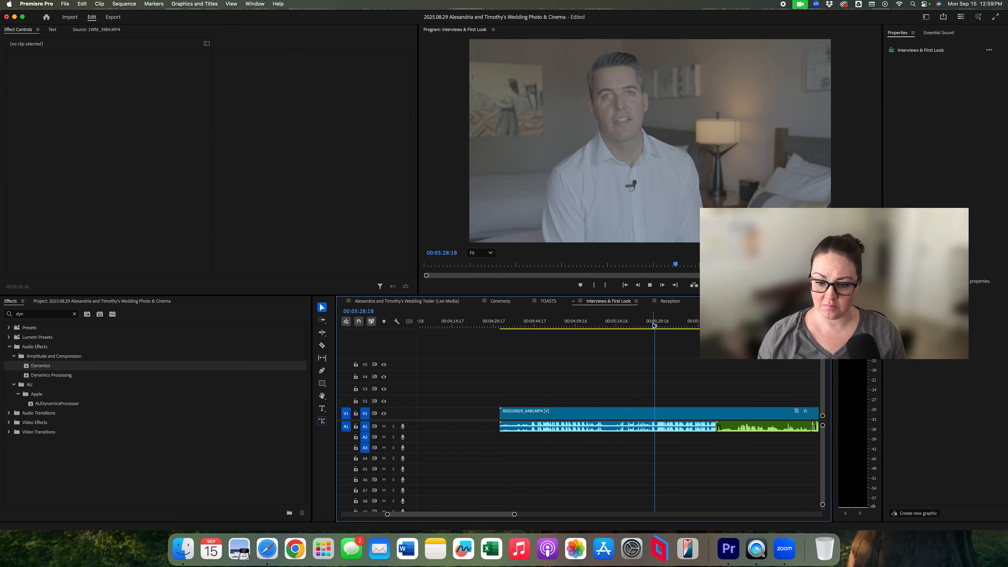
pyautogui.press('space')
pyautogui.press('-')
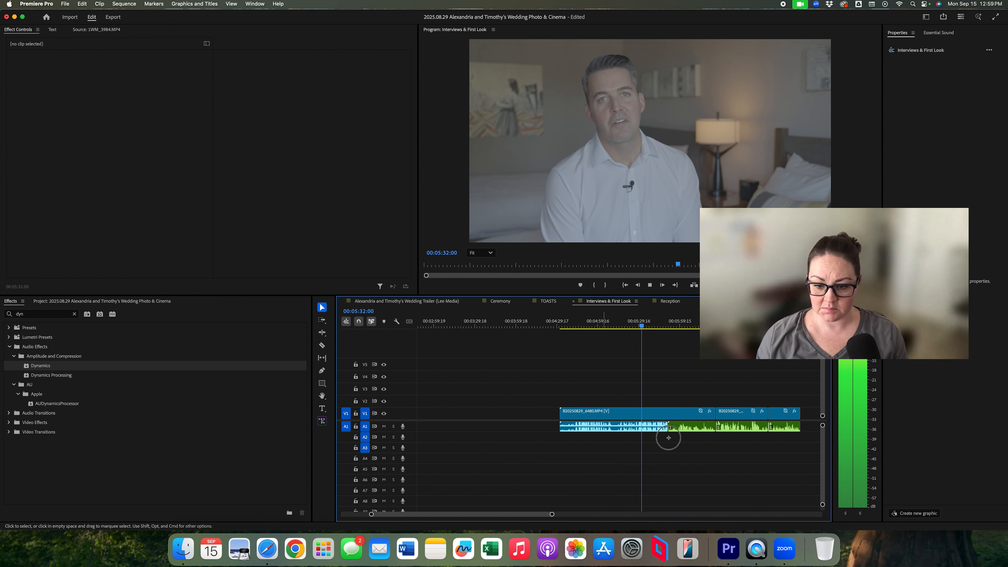
pyautogui.click(668, 429)
pyautogui.press('Delete')
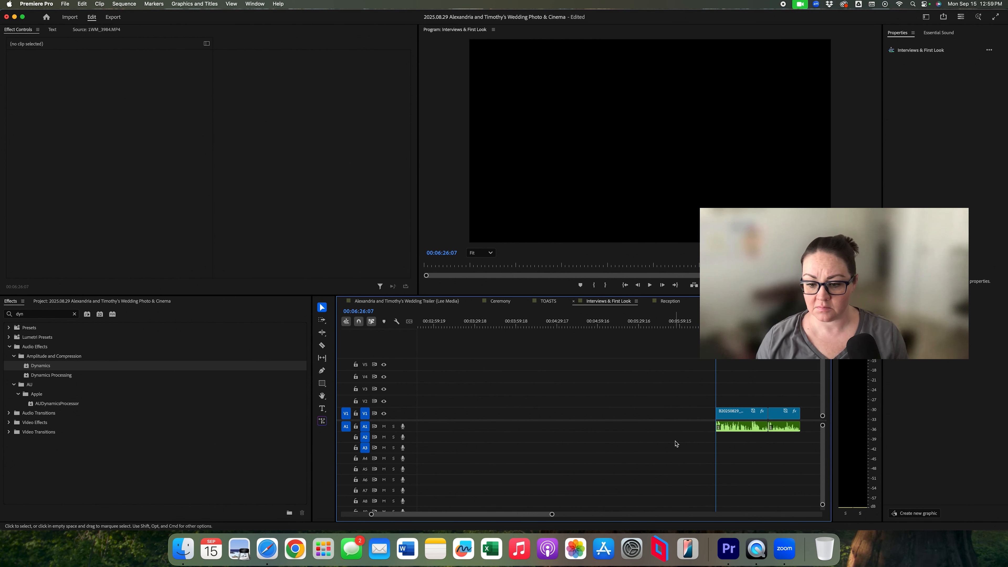
# Step: Close the gap between the two groups of groom clips and move all of them earlier to start at about 00:06:02
pyautogui.press('space')
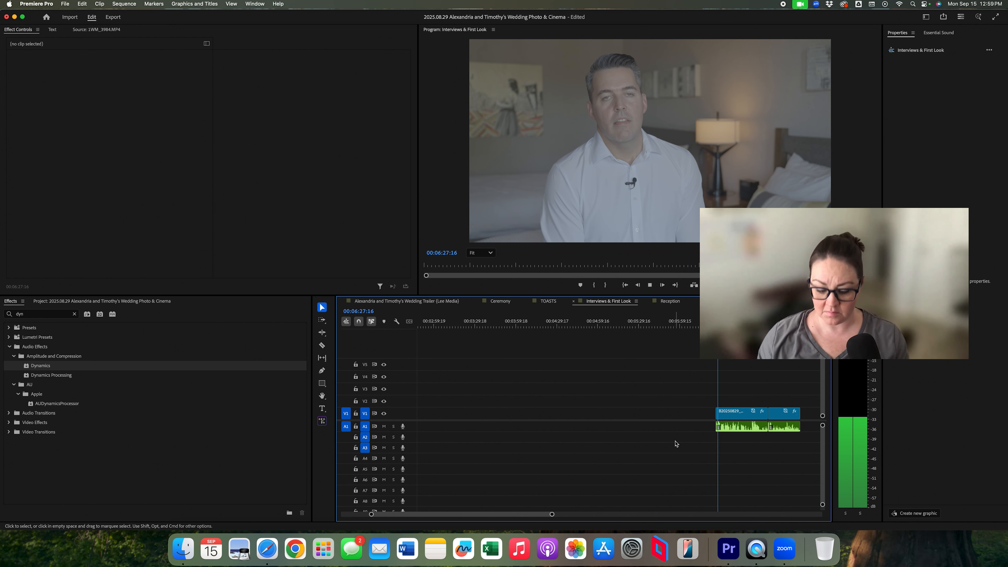
pyautogui.press('-')
pyautogui.press('-')
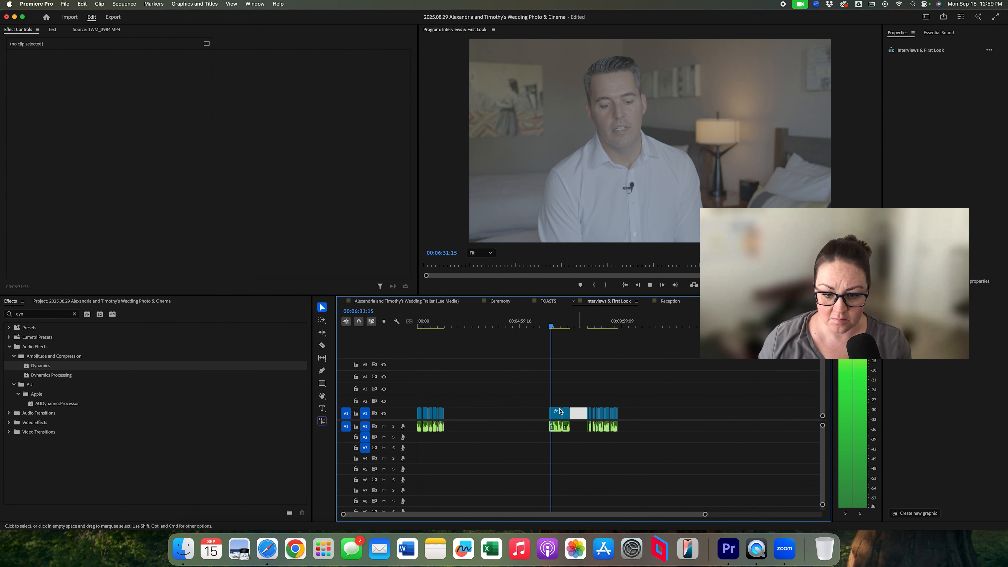
pyautogui.press('Delete')
pyautogui.moveTo(540, 404); pyautogui.dragTo(636, 439)
pyautogui.moveTo(566, 413)
pyautogui.mouseDown()
pyautogui.moveTo(477, 416)
pyautogui.moveTo(557, 418)
pyautogui.mouseUp()
pyautogui.click(530, 391)
pyautogui.press('=')
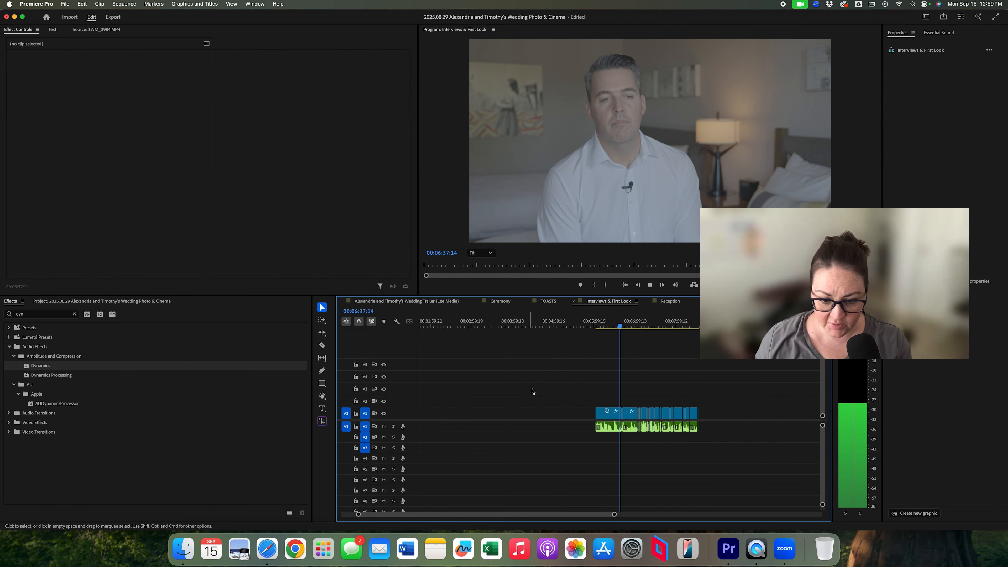
# Step: Play the sequence from its beginning and move all the bride's clips after the first one to start at 00:01:43:17
pyautogui.hscroll(-3, 532, 391)
pyautogui.press('space')
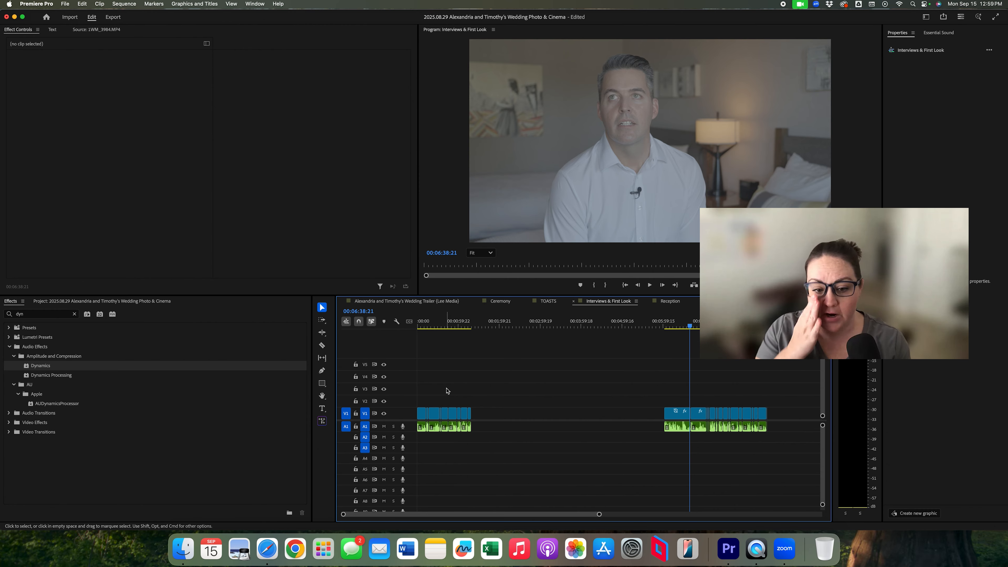
pyautogui.press('Home')
pyautogui.press('space')
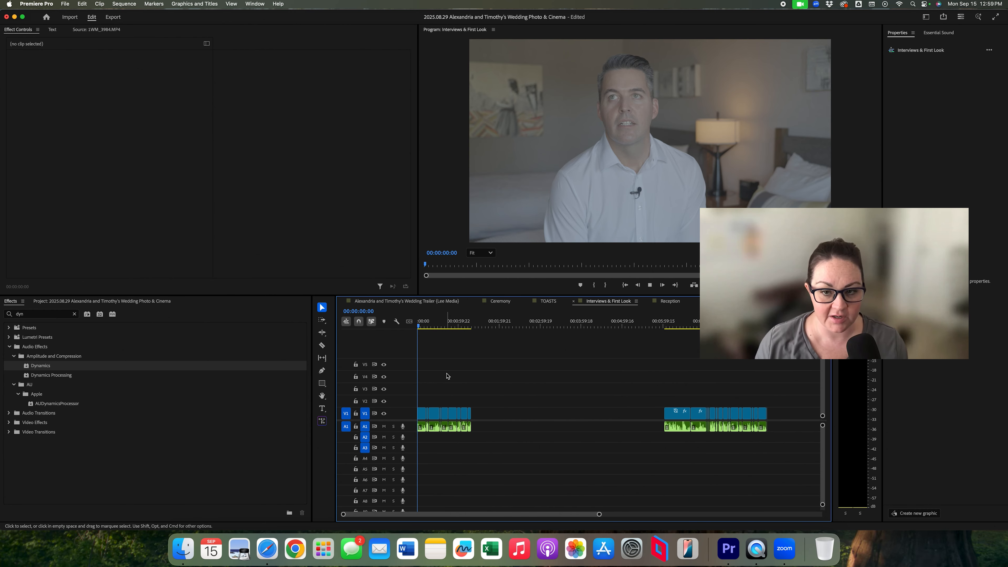
pyautogui.moveTo(428, 405); pyautogui.dragTo(486, 442)
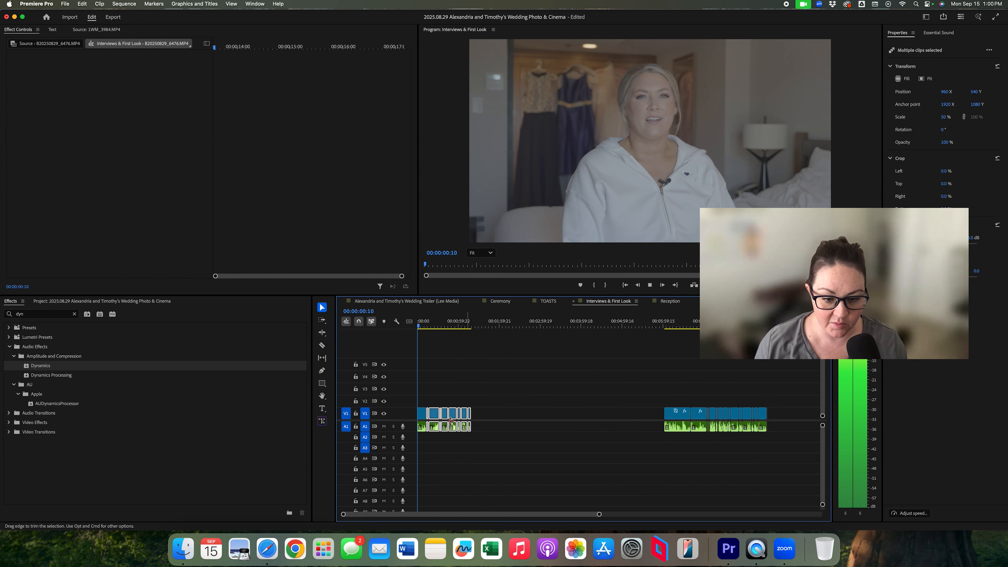
pyautogui.moveTo(435, 418); pyautogui.dragTo(496, 418)
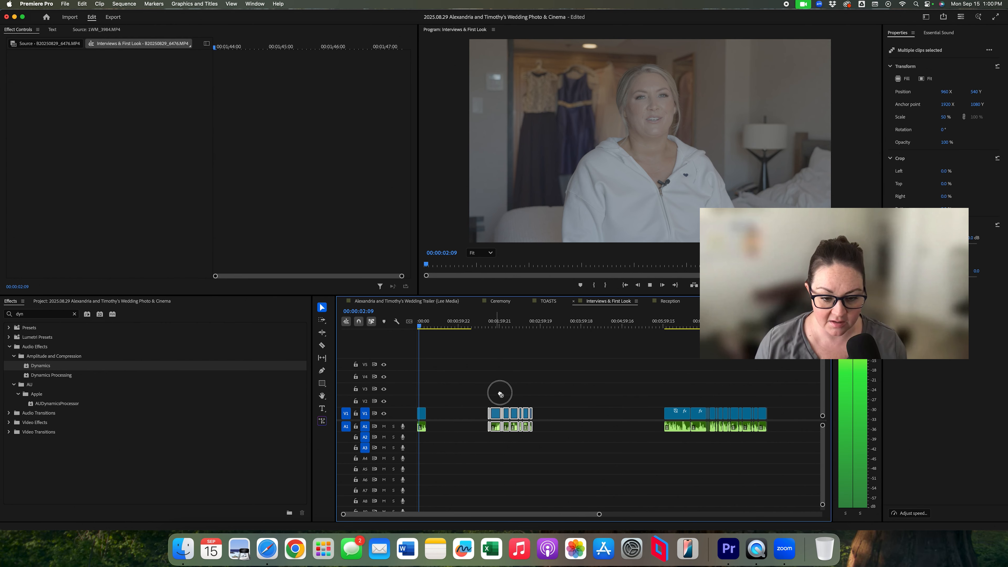
pyautogui.click(501, 395)
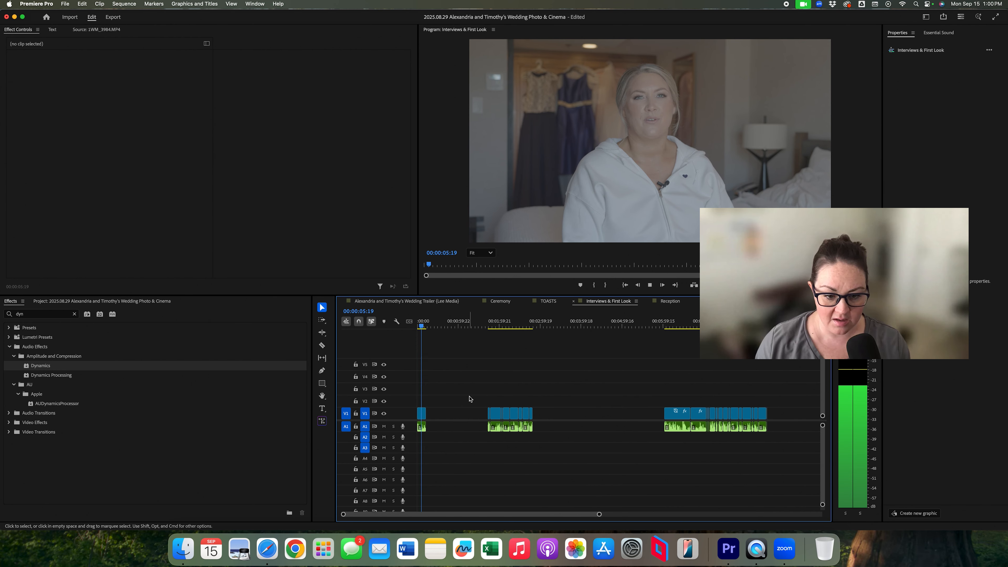
# Step: Review the moved bride clips from 00:01:43:17 and delete the second one's video and audio, up to about 00:02:03
pyautogui.press('Down')
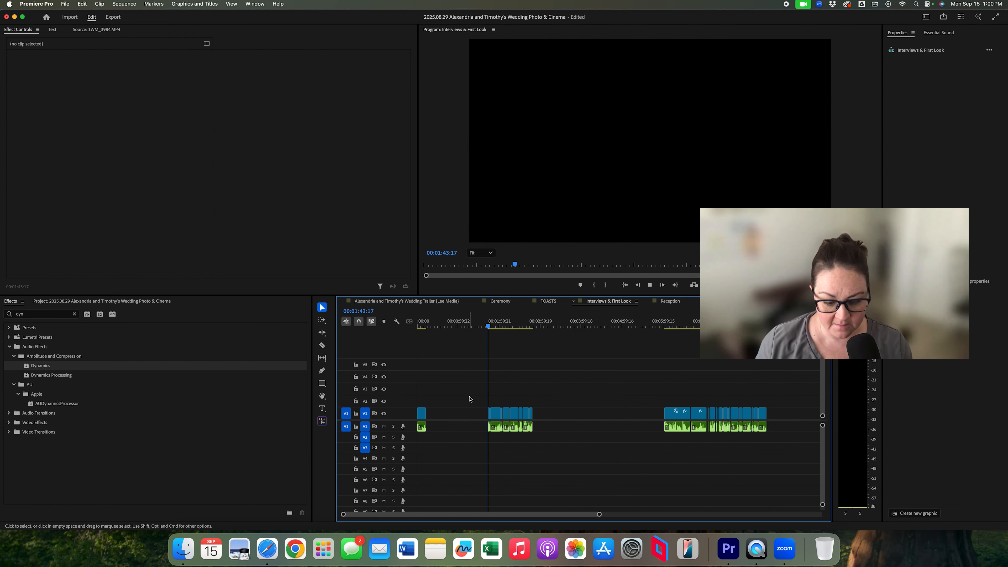
pyautogui.press('space')
pyautogui.moveTo(490, 435); pyautogui.dragTo(505, 403)
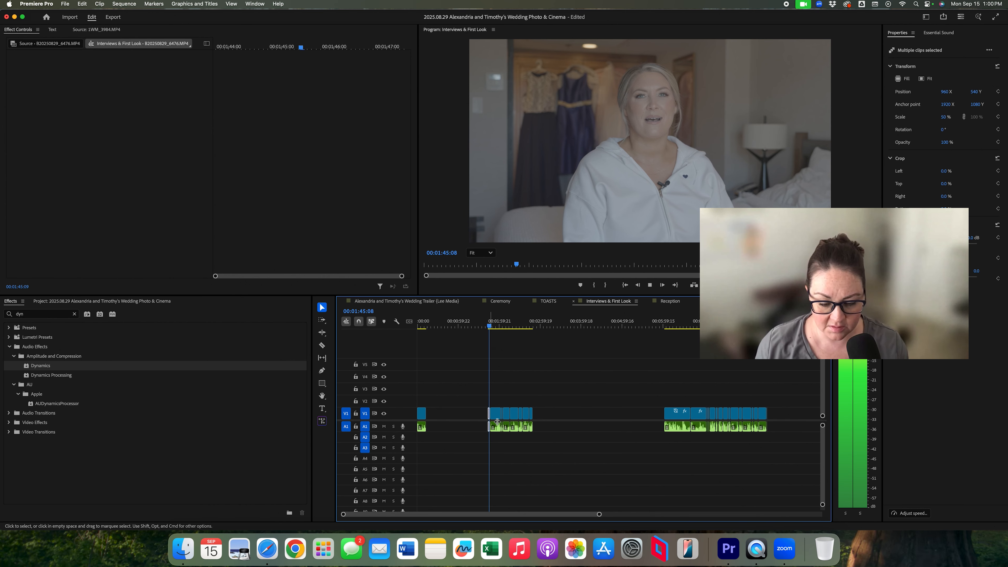
pyautogui.click(505, 403)
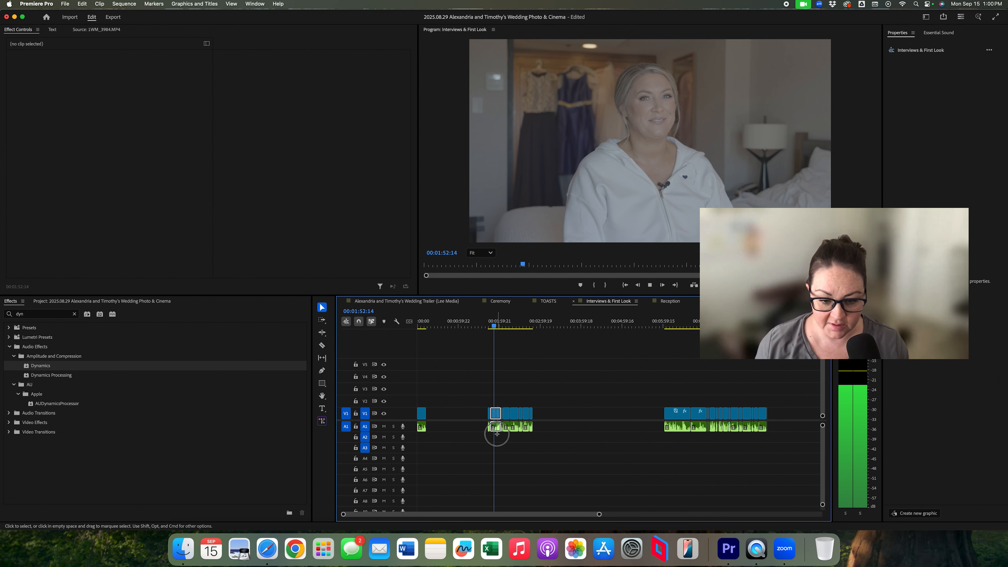
pyautogui.click(497, 433)
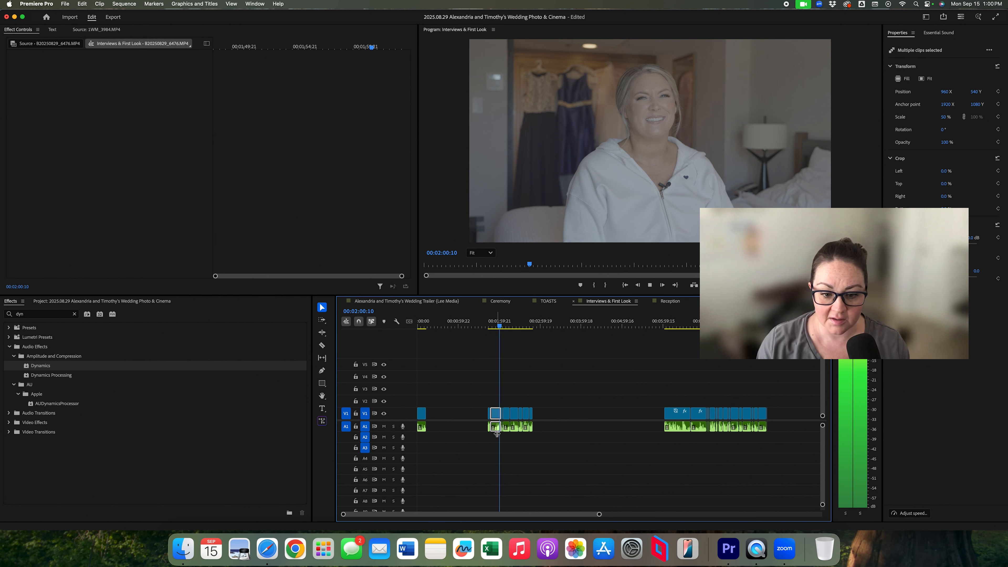
pyautogui.press('Delete')
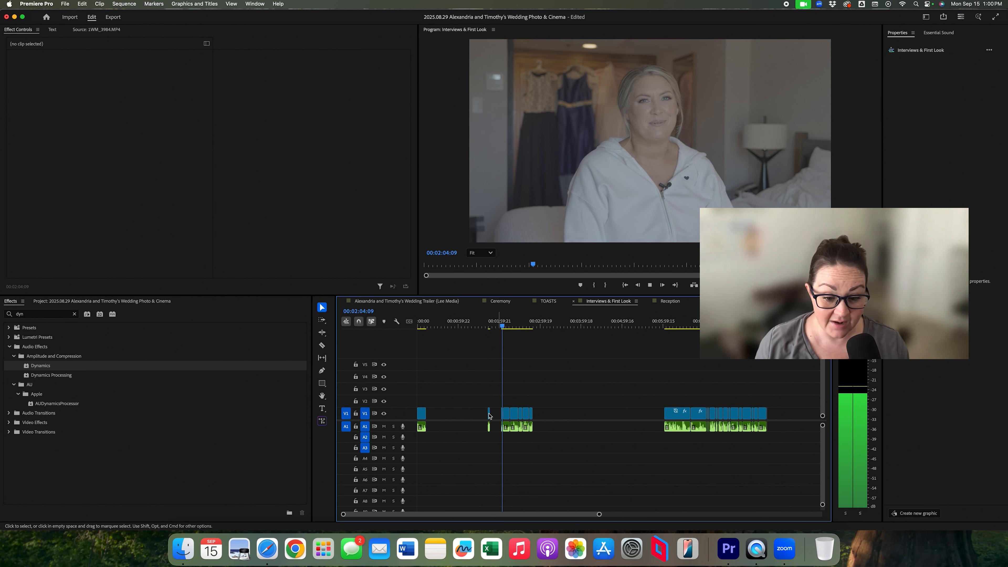
# Step: Replay the short bride clip at 00:01:43:17 and move it directly behind her first clip at the sequence start
pyautogui.press('space')
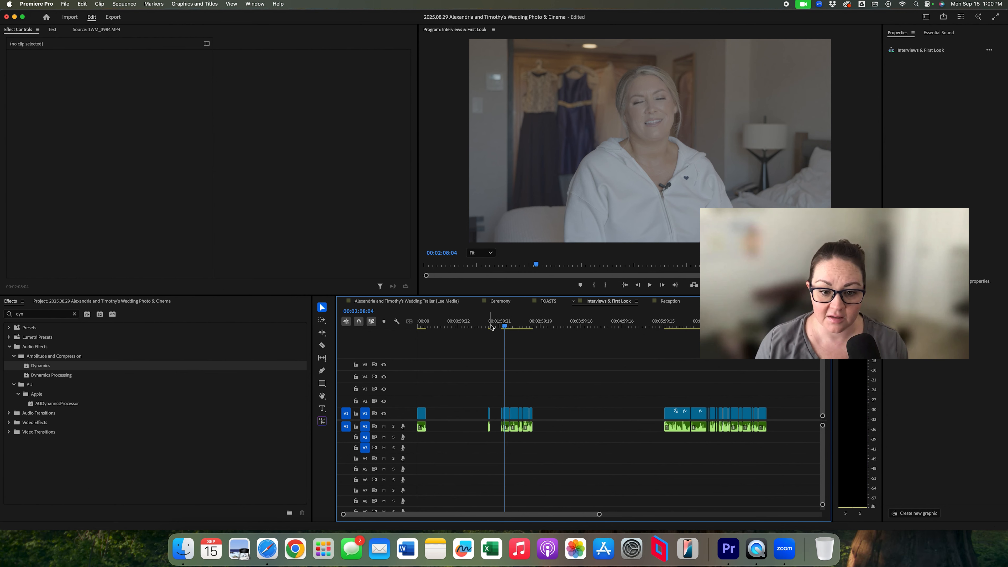
pyautogui.press('space')
pyautogui.press('space')
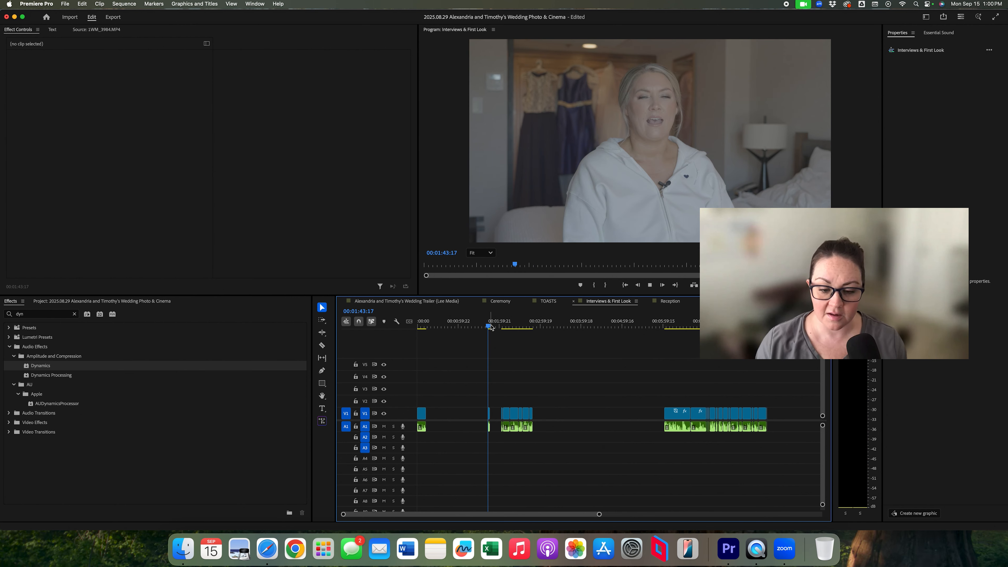
pyautogui.click(661, 324)
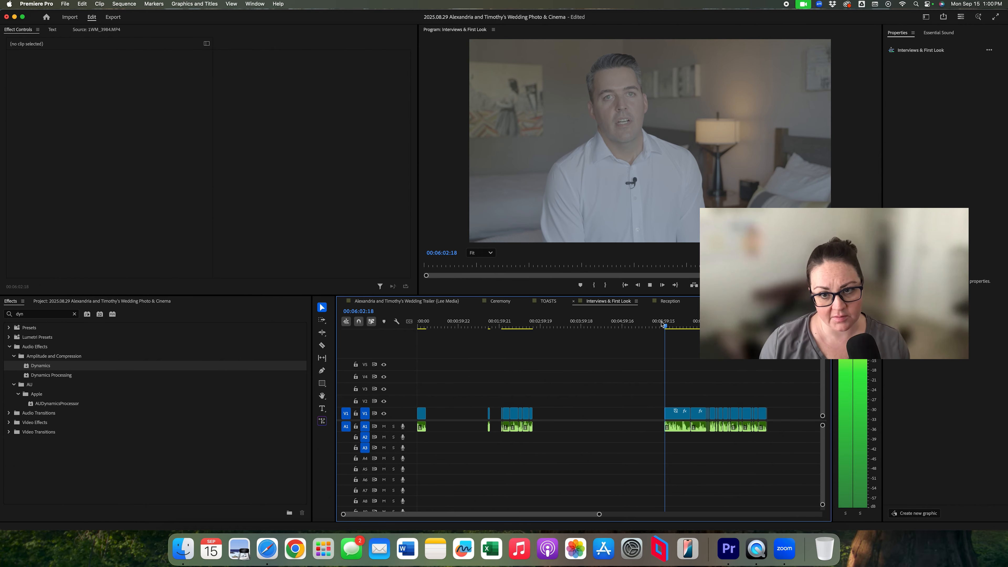
pyautogui.moveTo(489, 426); pyautogui.dragTo(430, 420)
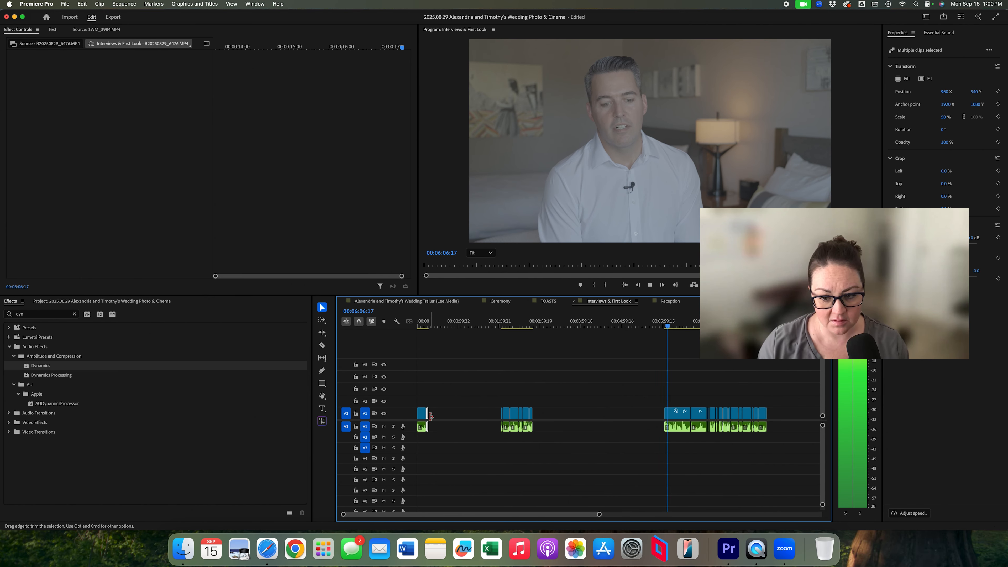
# Step: Split the groom's first clip at about 00:06:03 and delete the video and audio before the cut
pyautogui.press('=')
pyautogui.press('=')
pyautogui.press('=')
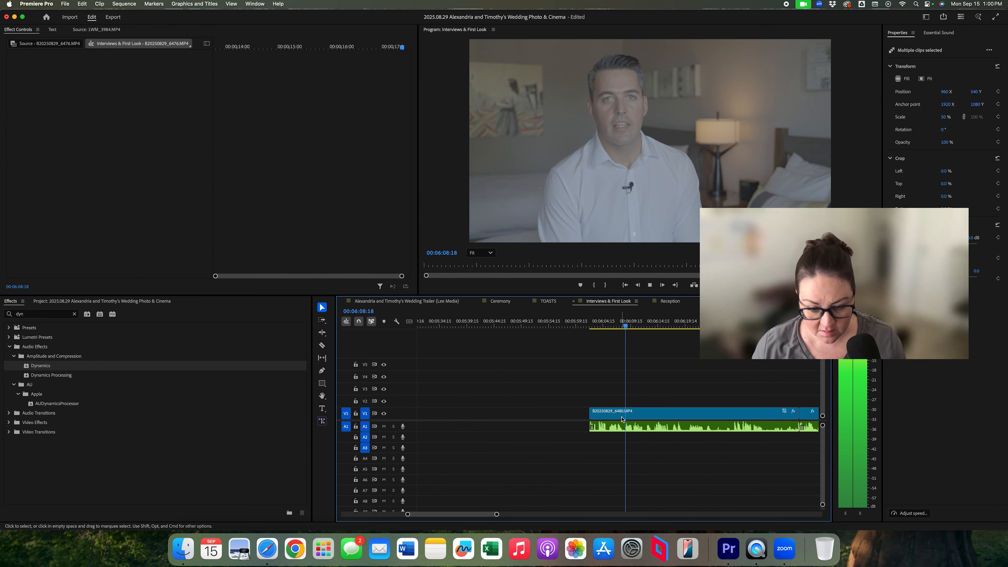
pyautogui.press('q')
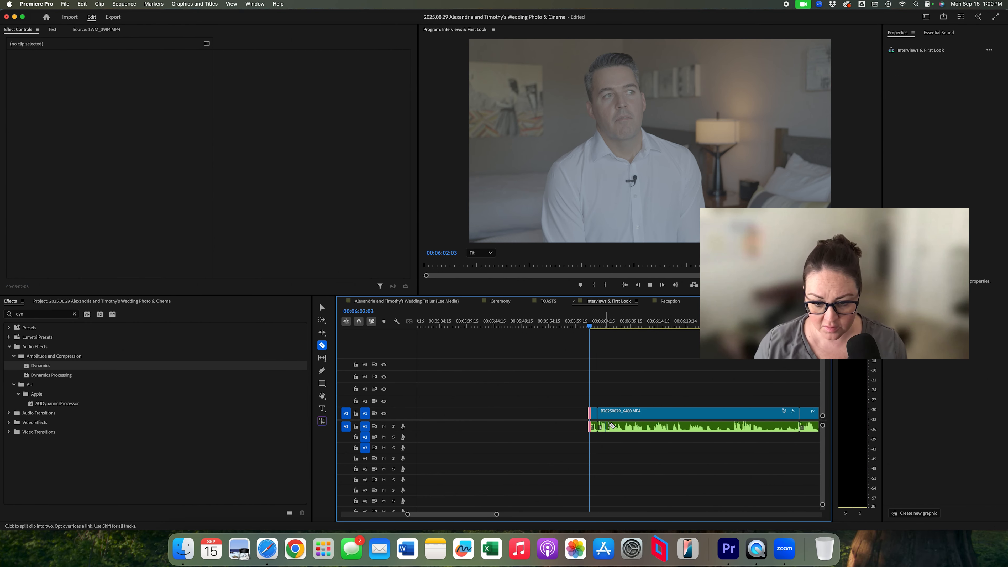
pyautogui.press('space')
pyautogui.press('v')
pyautogui.moveTo(574, 404); pyautogui.dragTo(590, 446)
pyautogui.press('=')
pyautogui.press('Delete')
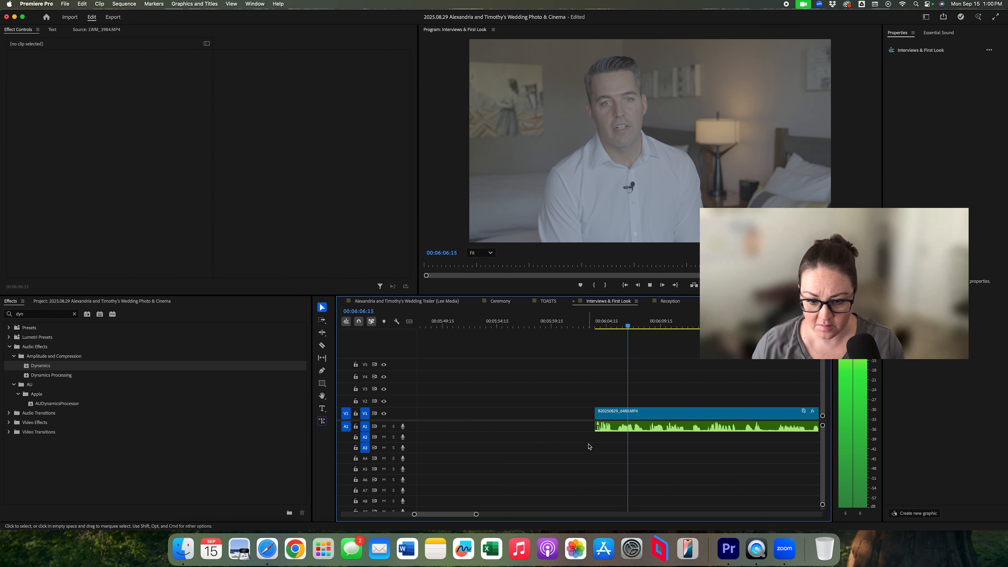
# Step: Replay the groom's opening, split his video and audio at about 00:06:04 and delete the sliver before the cut
pyautogui.press('Up')
pyautogui.press('space')
pyautogui.press('space')
pyautogui.press('Left')
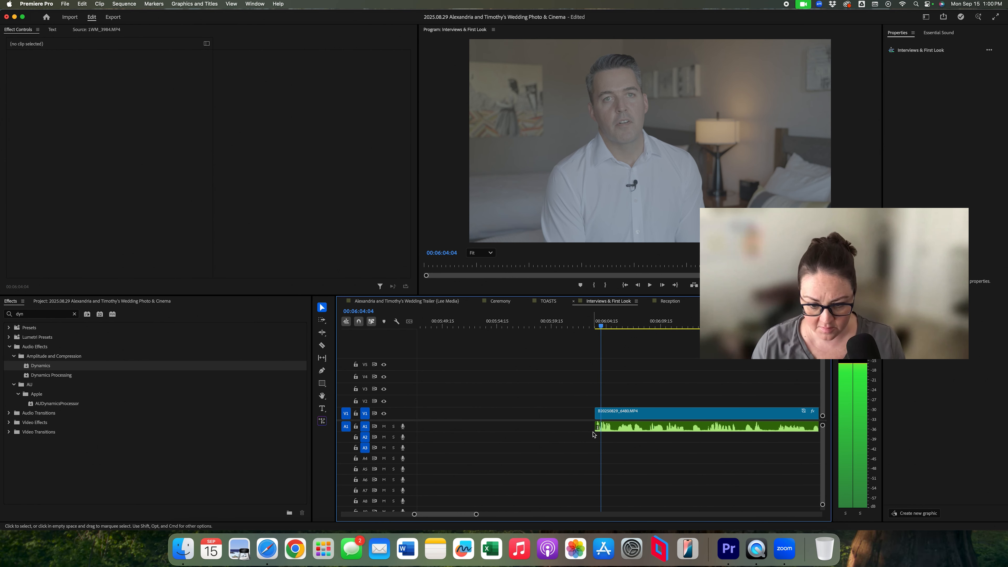
pyautogui.press('Left')
pyautogui.press('c')
pyautogui.press('v')
pyautogui.moveTo(597, 439); pyautogui.dragTo(585, 388)
pyautogui.press('Delete')
# Step: Play the groom's first clip again from about 00:06:06 and split its video and audio at about 00:06:10
pyautogui.press('-')
pyautogui.press('-')
pyautogui.press('-')
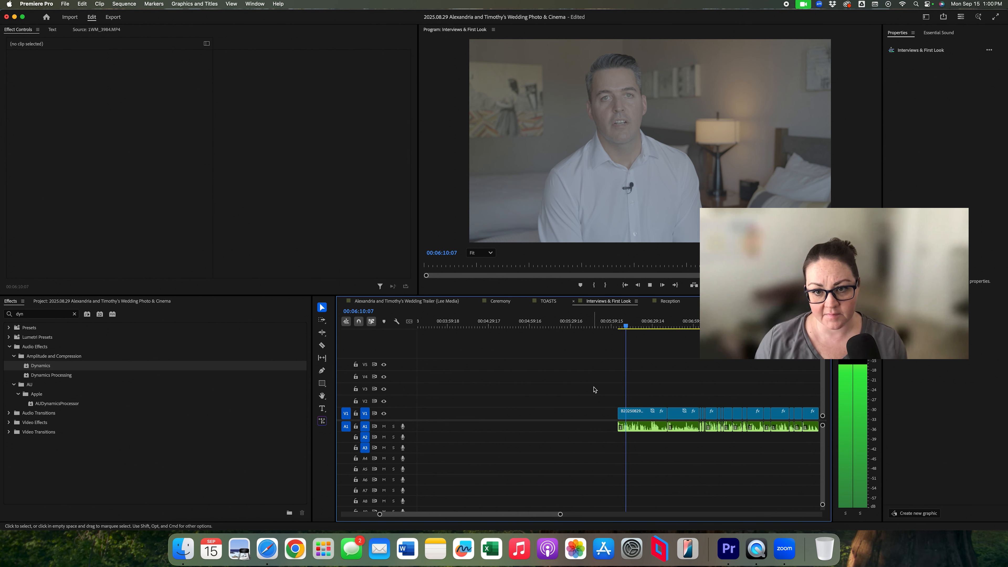
pyautogui.click(620, 326)
pyautogui.press('=')
pyautogui.press('=')
pyautogui.press('=')
pyautogui.press('=')
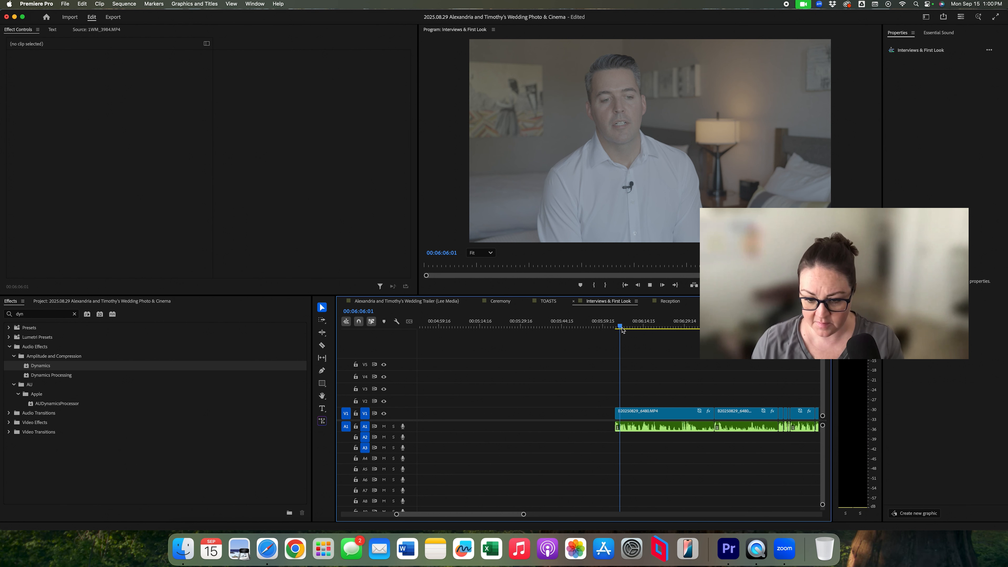
pyautogui.press('space')
pyautogui.press('c')
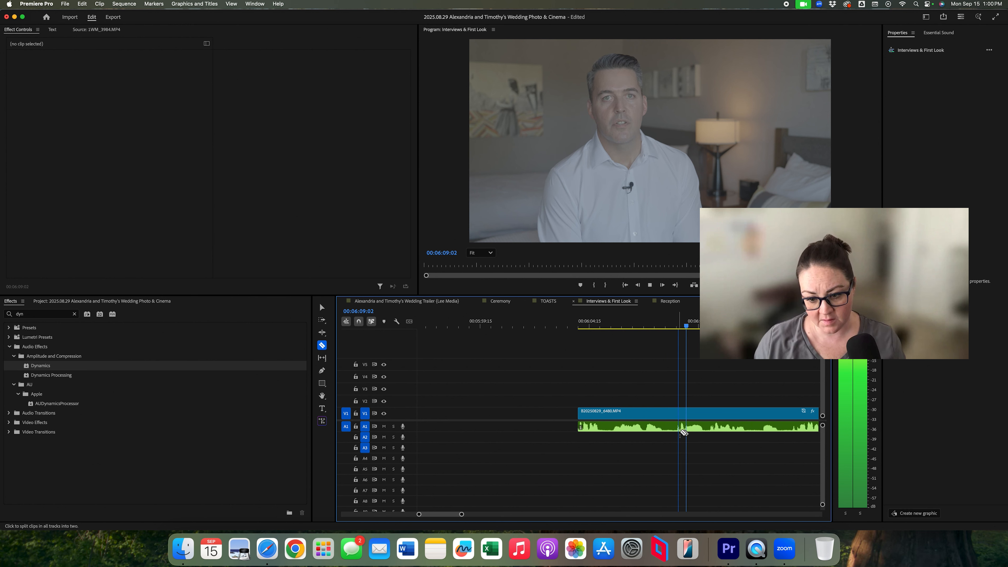
pyautogui.click(711, 426)
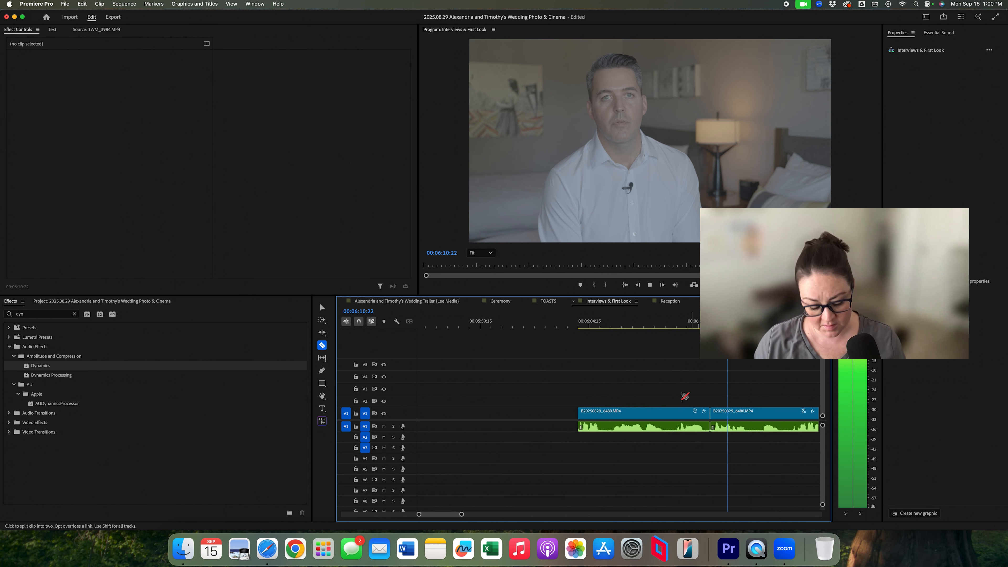
# Step: Delete the groom's video and audio from about 00:06:04 to the cut at about 00:06:10
pyautogui.press('v')
pyautogui.click(651, 413)
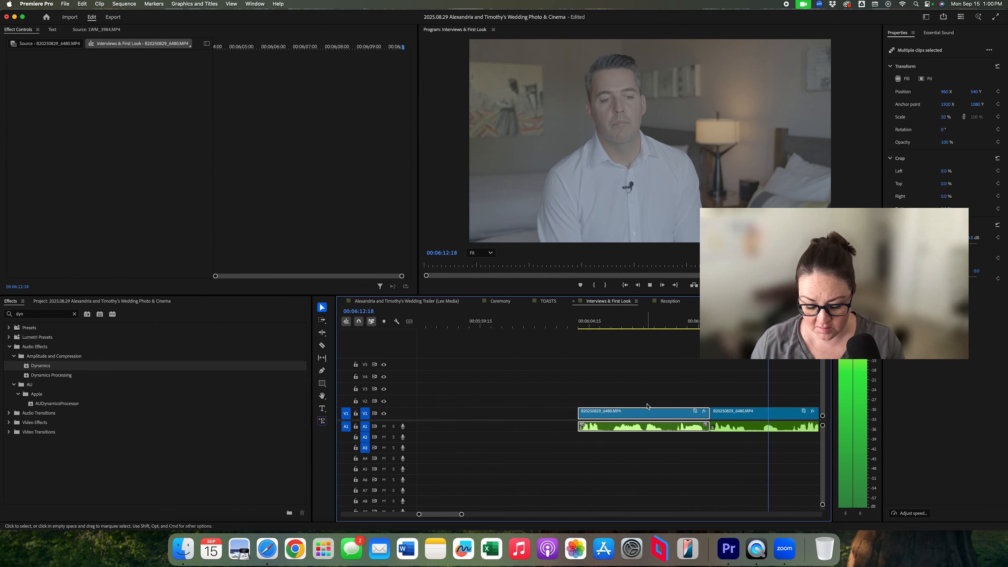
pyautogui.press('Delete')
pyautogui.press('-')
pyautogui.press('c')
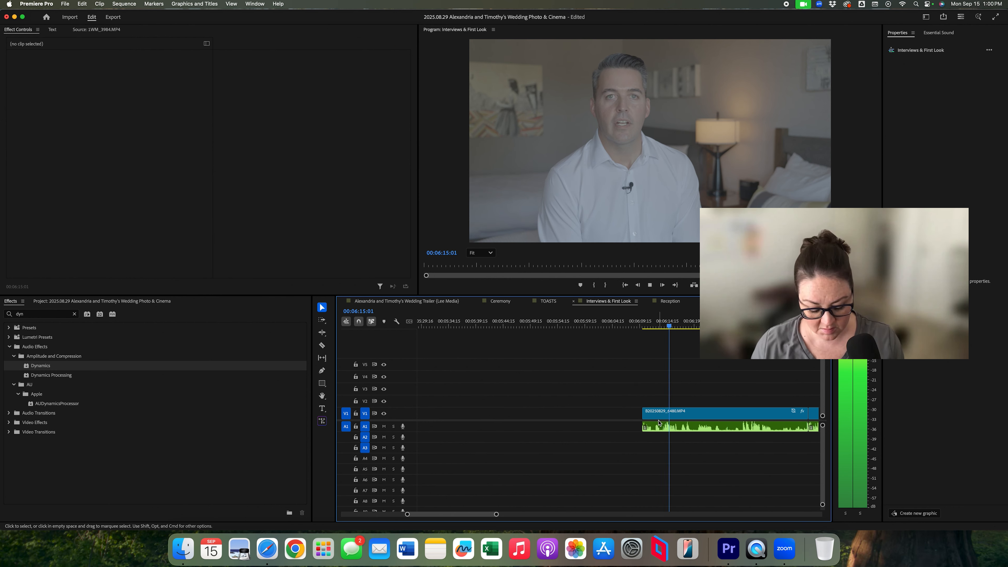
# Step: Split the groom's video and audio at about 00:06:12 and delete the piece before the cut
pyautogui.click(652, 427)
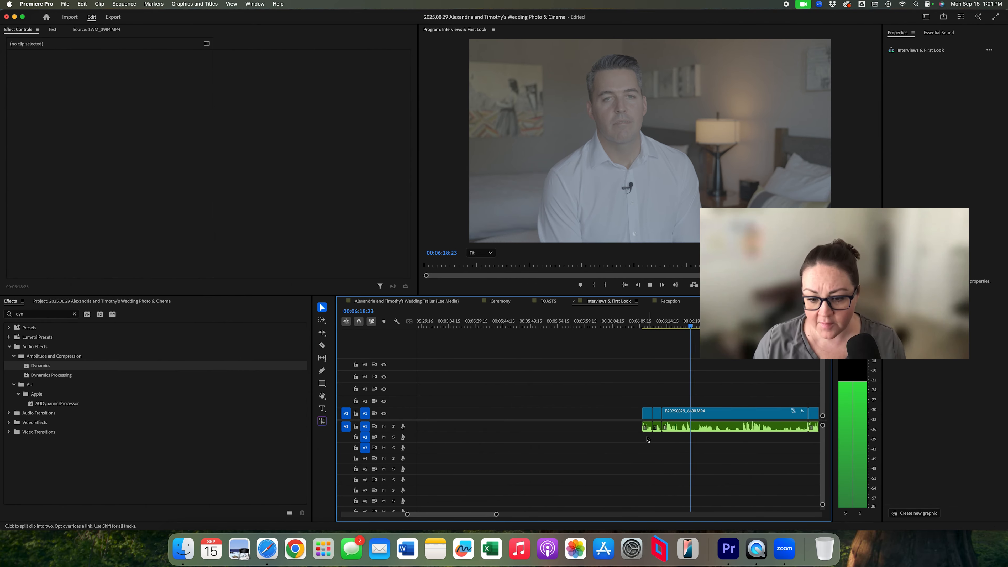
pyautogui.press('v')
pyautogui.click(652, 415)
pyautogui.moveTo(652, 415); pyautogui.dragTo(654, 388)
pyautogui.click(669, 395)
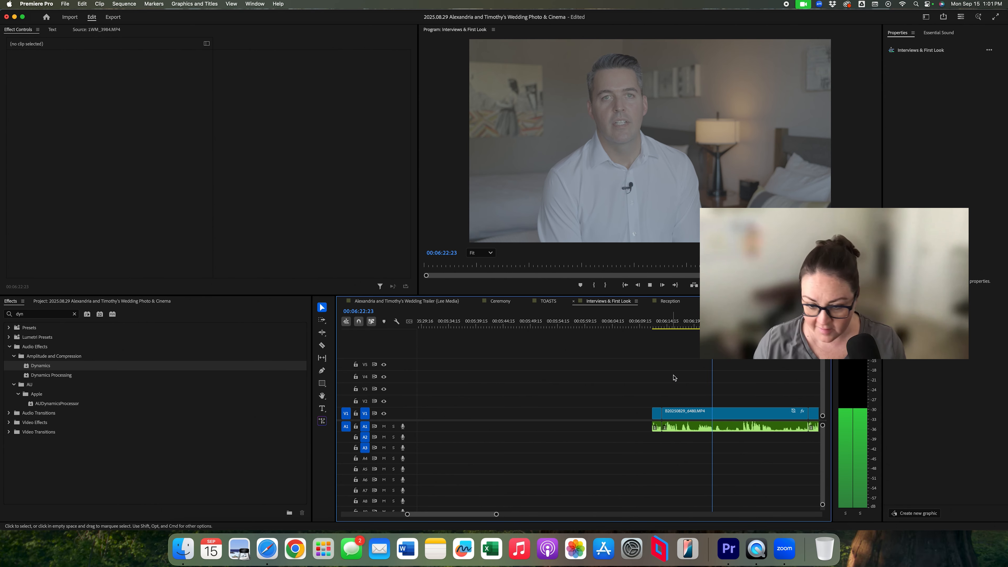
# Step: Replay the groom's clip from about 00:06:13 and split its video and audio at about 00:06:16 and 00:06:28
pyautogui.click(663, 327)
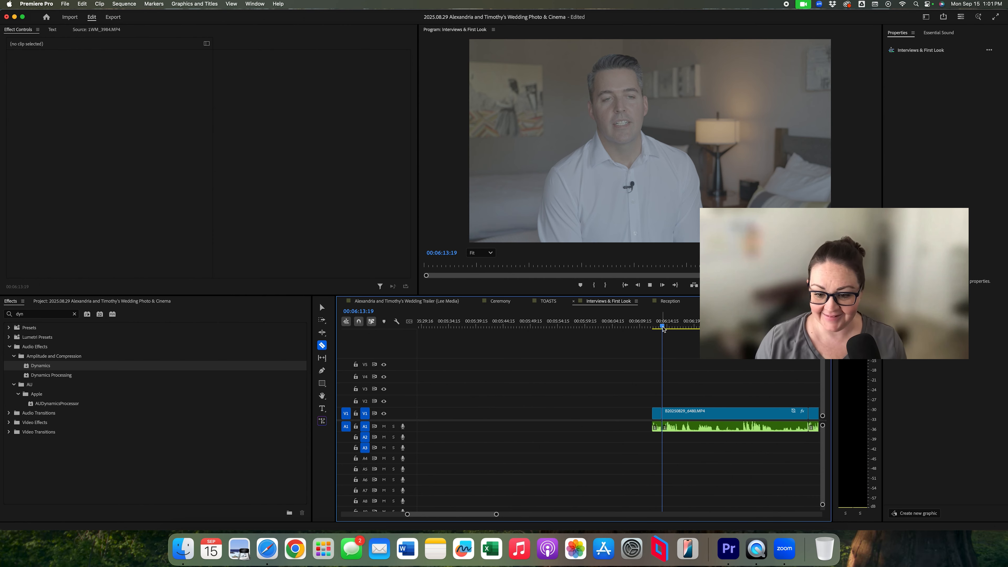
pyautogui.press('space')
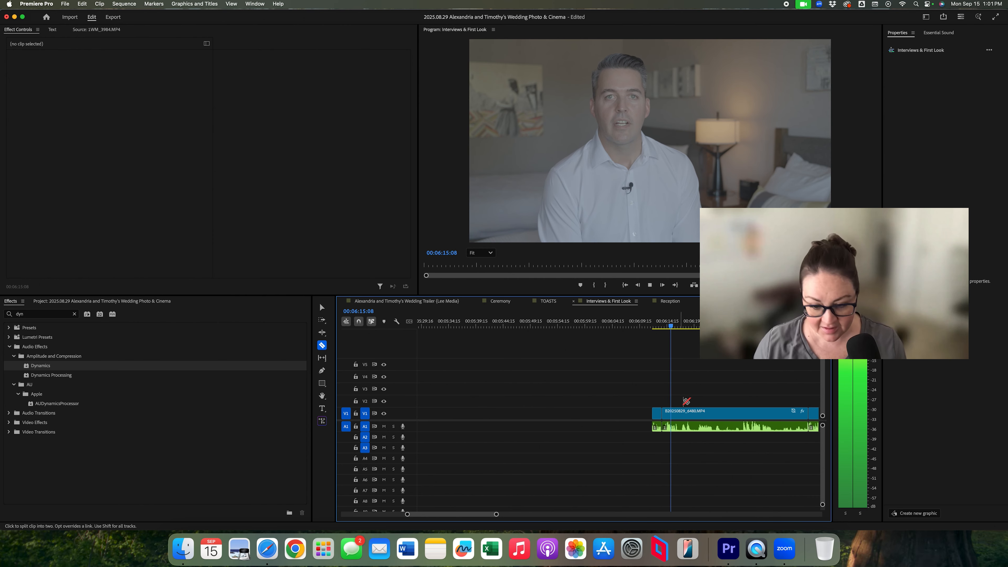
pyautogui.keyDown('shift'); pyautogui.click(677, 416); pyautogui.keyUp('shift')
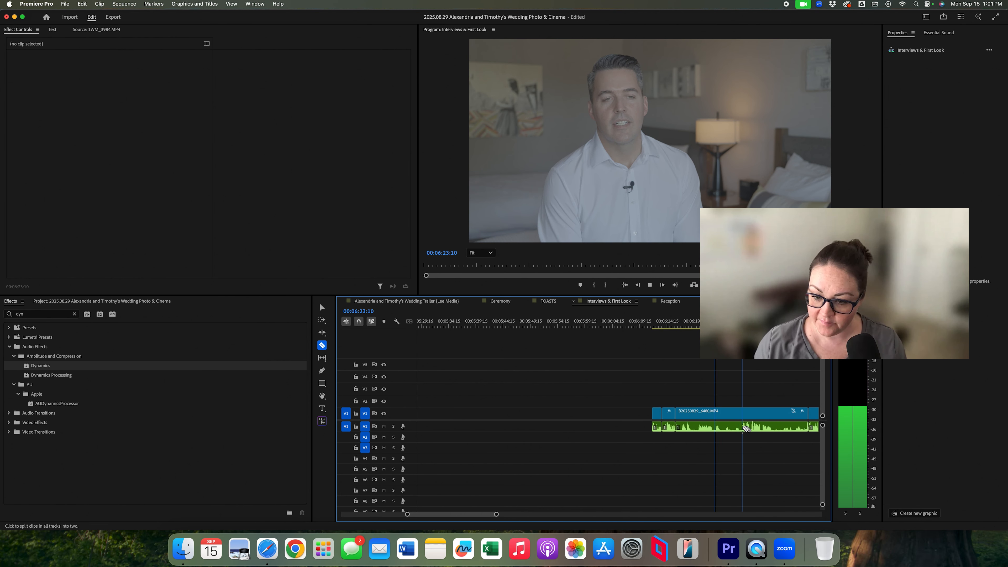
pyautogui.keyDown('shift'); pyautogui.click(742, 427); pyautogui.keyUp('shift')
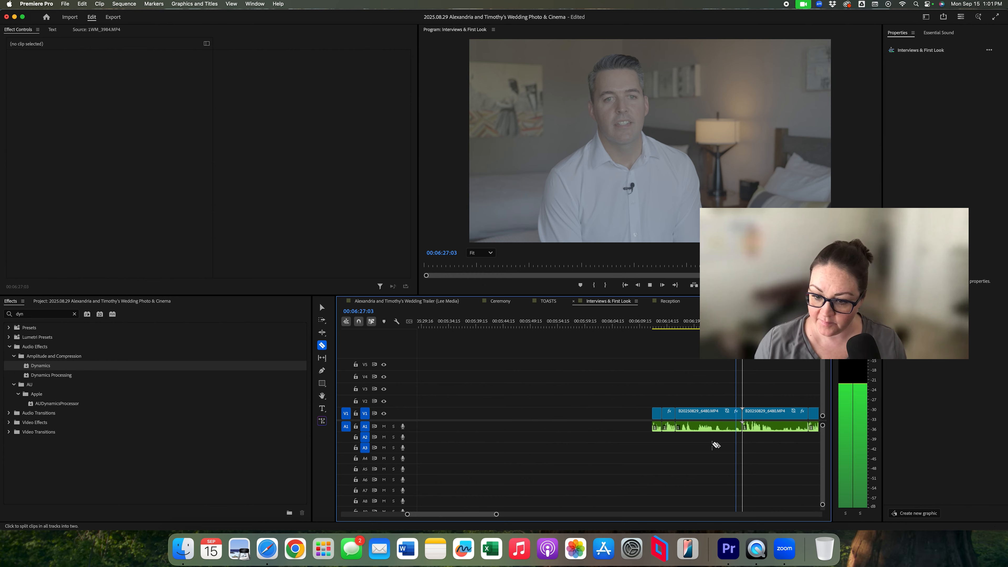
# Step: Delete the groom's video and audio from the cut at about 00:06:16 up to about 00:06:41
pyautogui.press('v')
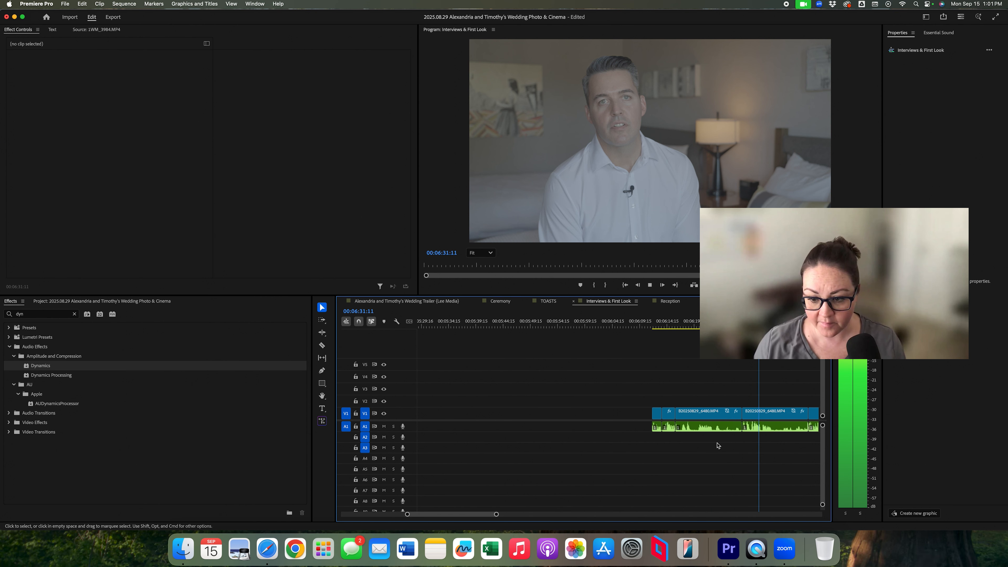
pyautogui.moveTo(765, 399); pyautogui.dragTo(686, 432)
pyautogui.press('Delete')
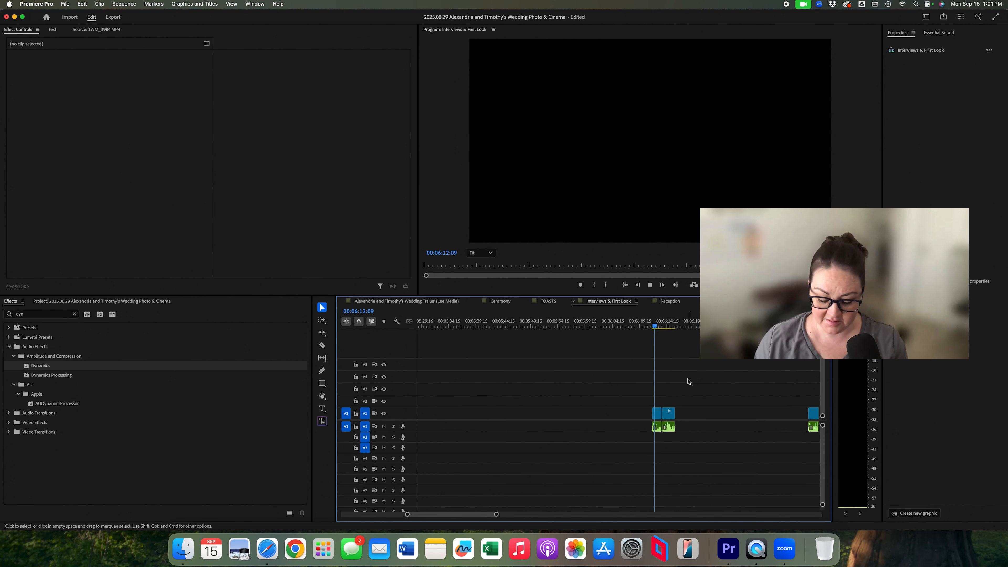
# Step: Play the groom's following clips and delete their video and audio from about 00:06:41 to 00:07:04
pyautogui.press('-')
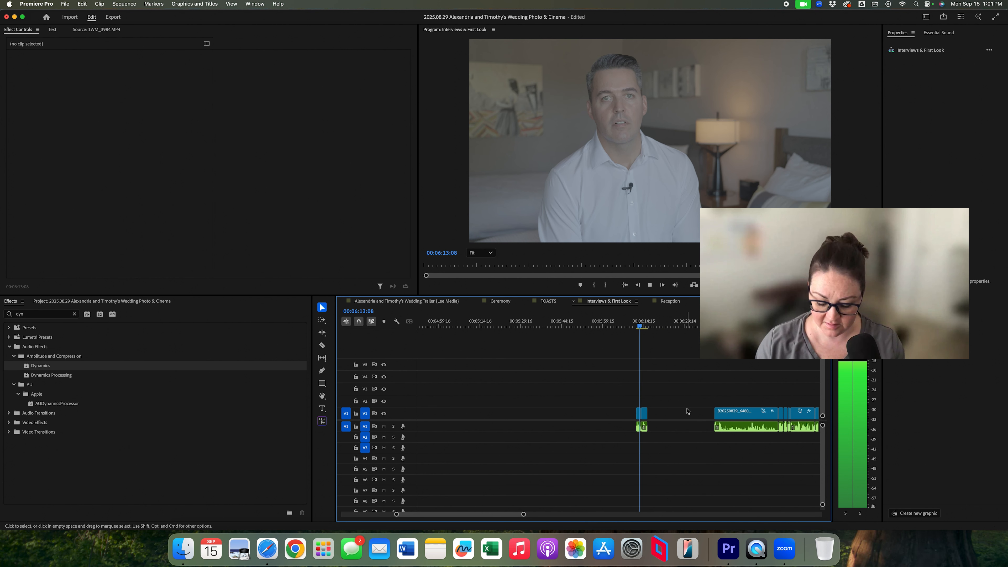
pyautogui.press('space')
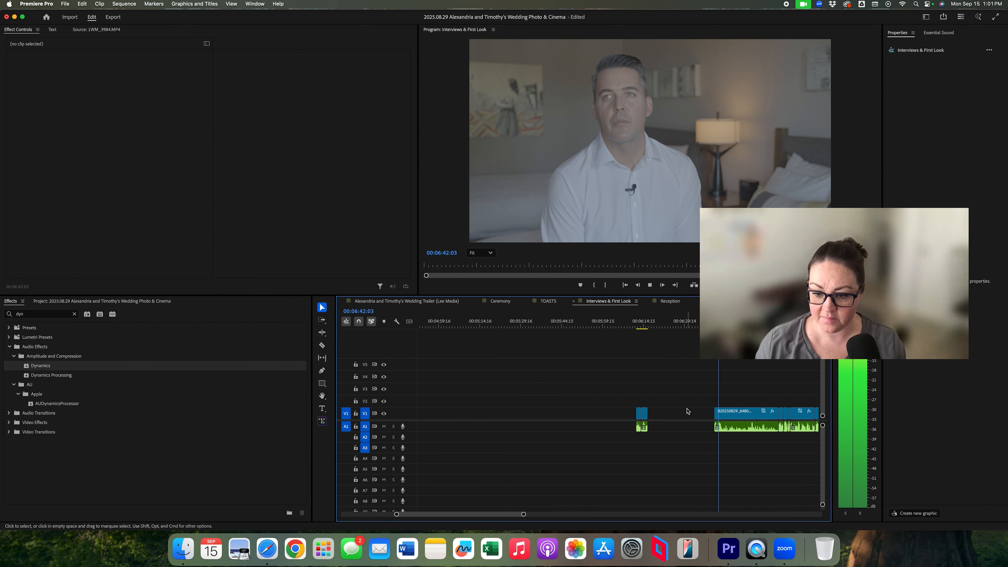
pyautogui.click(660, 428)
pyautogui.press('Delete')
pyautogui.press('Down')
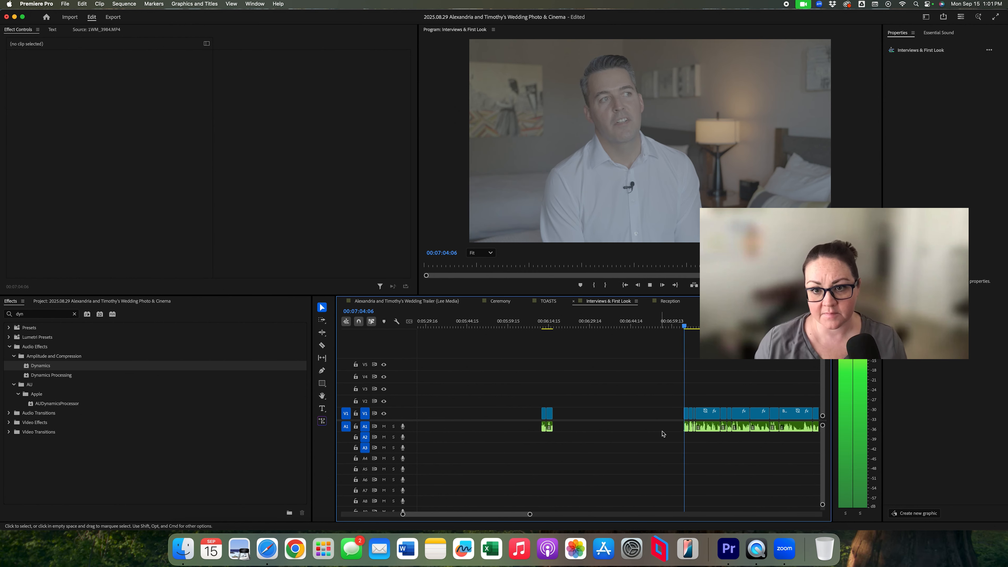
# Step: Move the groom's short 00:06:12 clip directly behind the opening group at about 00:00:16, and his 00:07:04 to 00:07:21 clips to about 00:00:40
pyautogui.press('-')
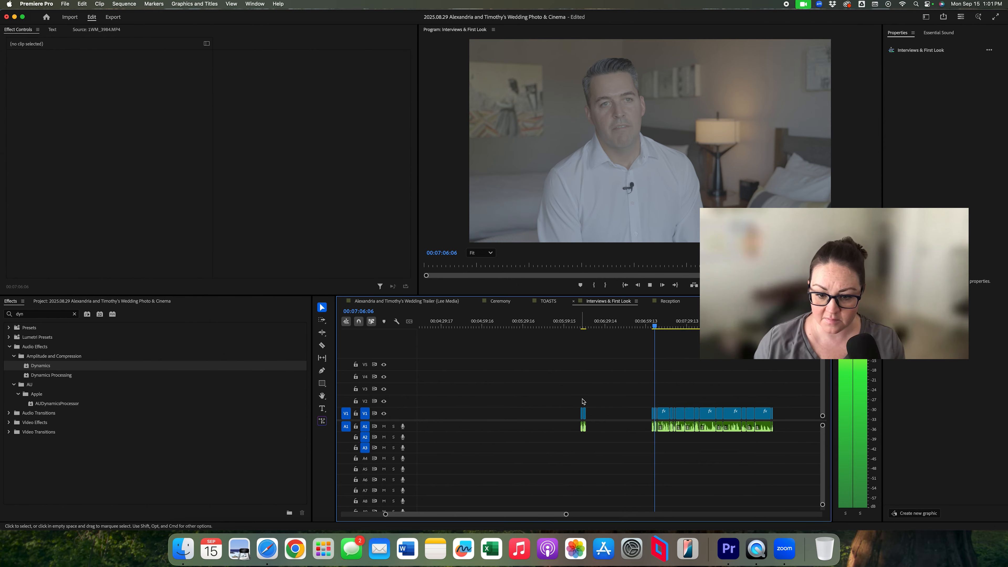
pyautogui.press('-')
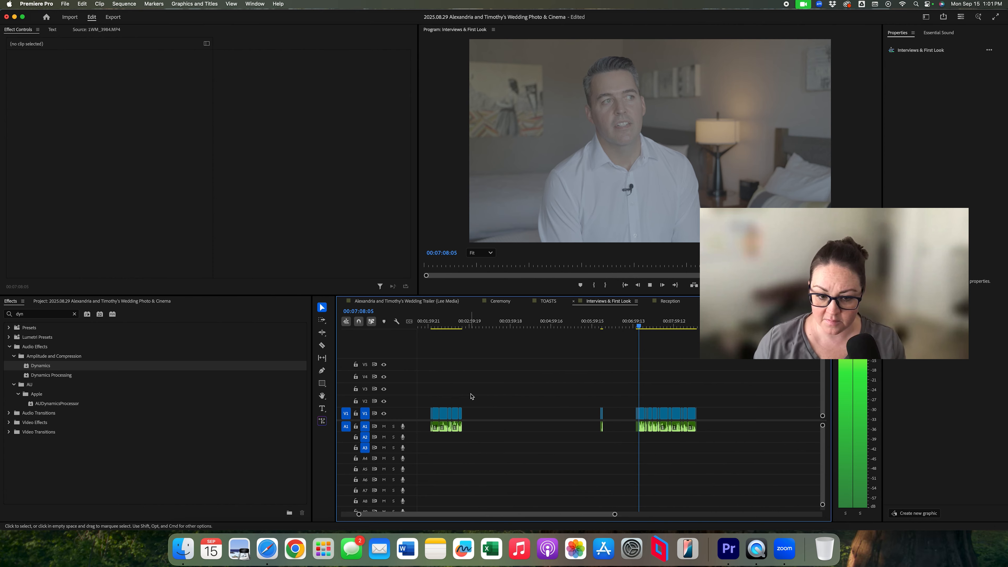
pyautogui.scroll(3, 471, 397)
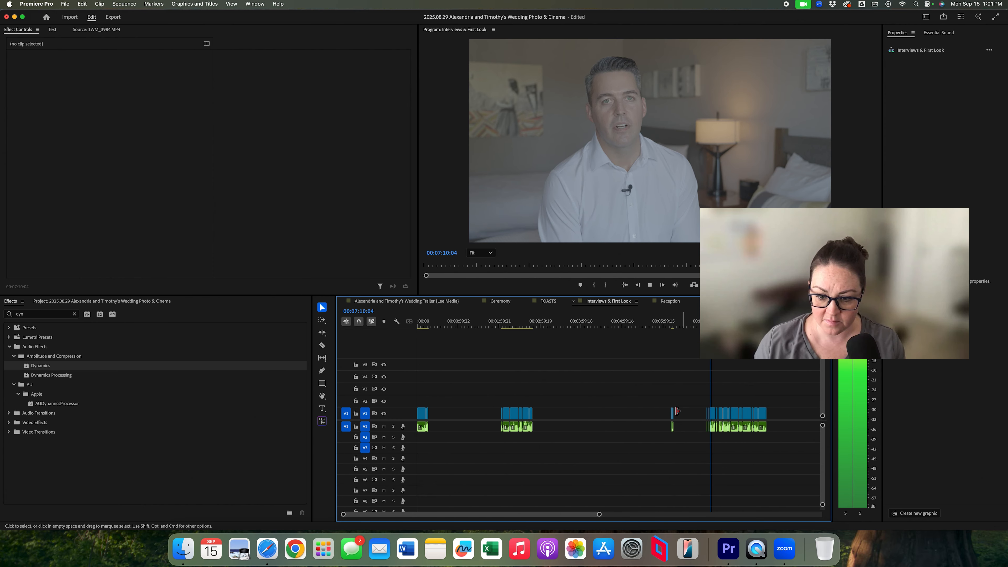
pyautogui.moveTo(673, 421); pyautogui.dragTo(431, 423)
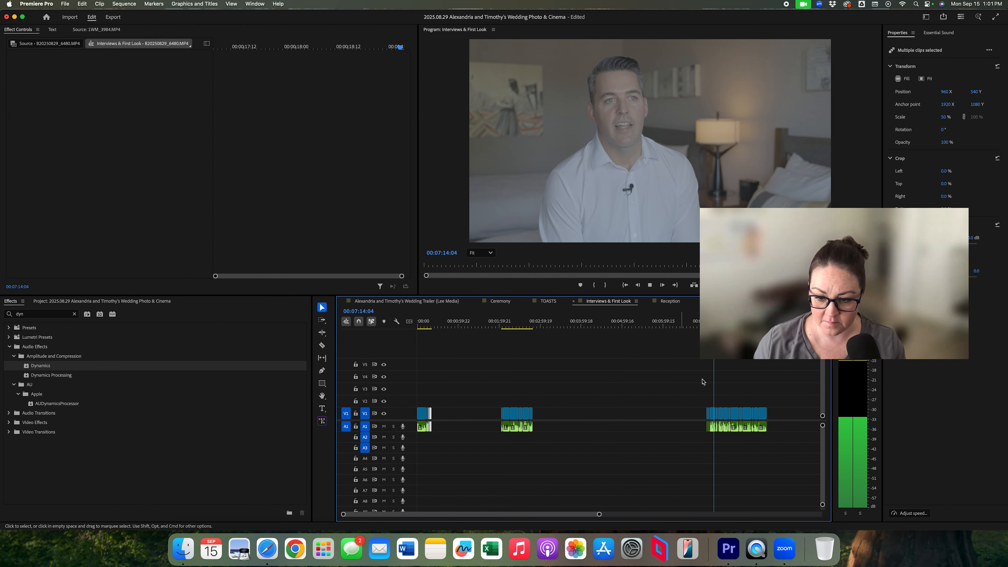
pyautogui.moveTo(712, 415); pyautogui.dragTo(460, 423)
# Step: Play the bride's clips from about 00:02:03 and move the first pieces, up to about 00:02:16, to about 00:01:03
pyautogui.moveTo(490, 323); pyautogui.dragTo(499, 325)
pyautogui.press('space')
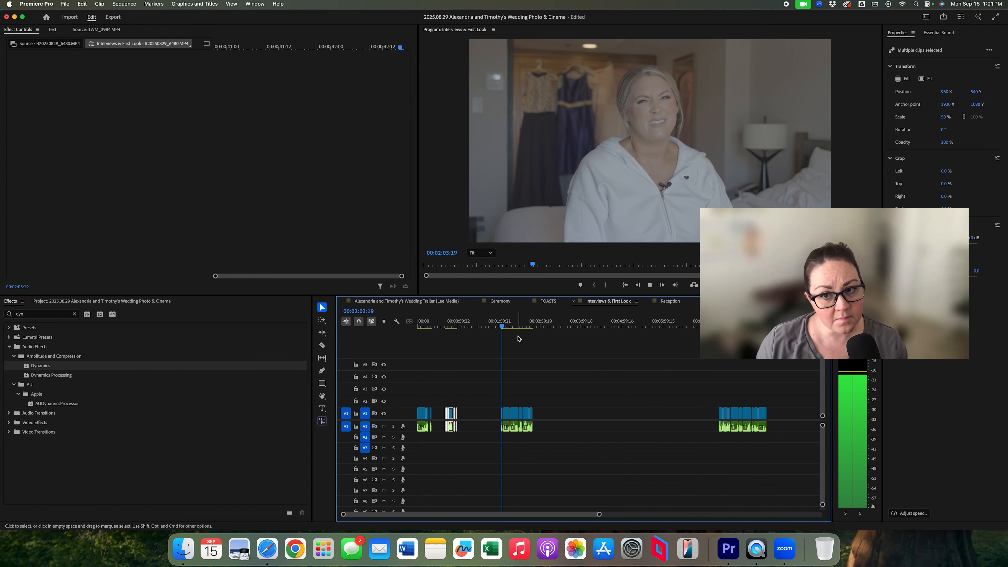
pyautogui.press('=')
pyautogui.press('=')
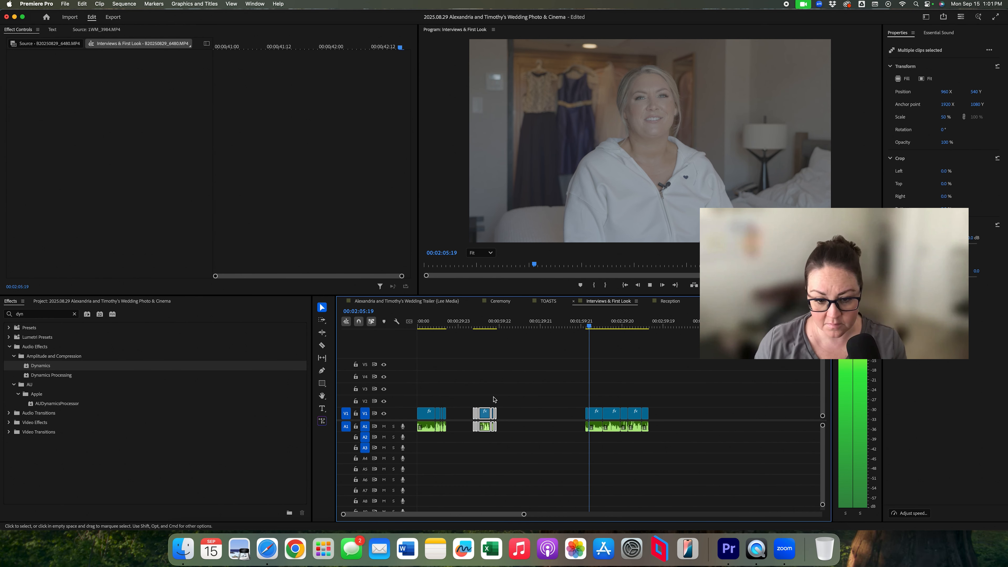
pyautogui.press('-')
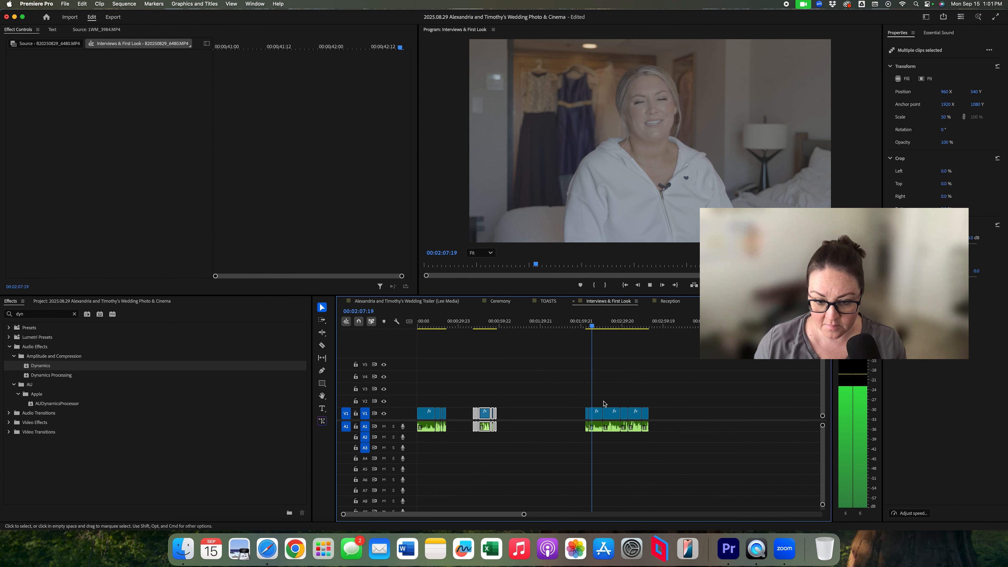
pyautogui.click(595, 423)
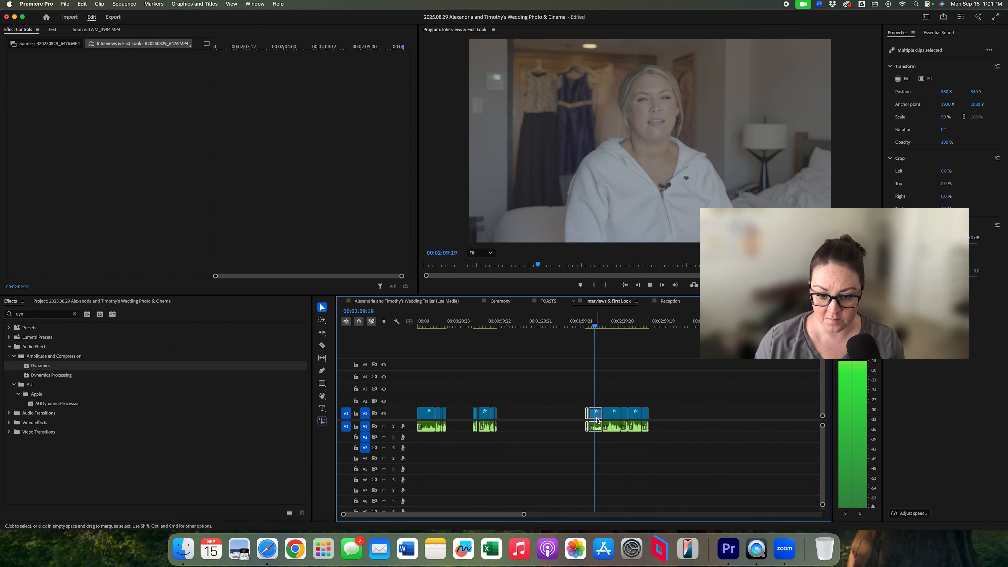
pyautogui.moveTo(579, 421); pyautogui.dragTo(515, 419)
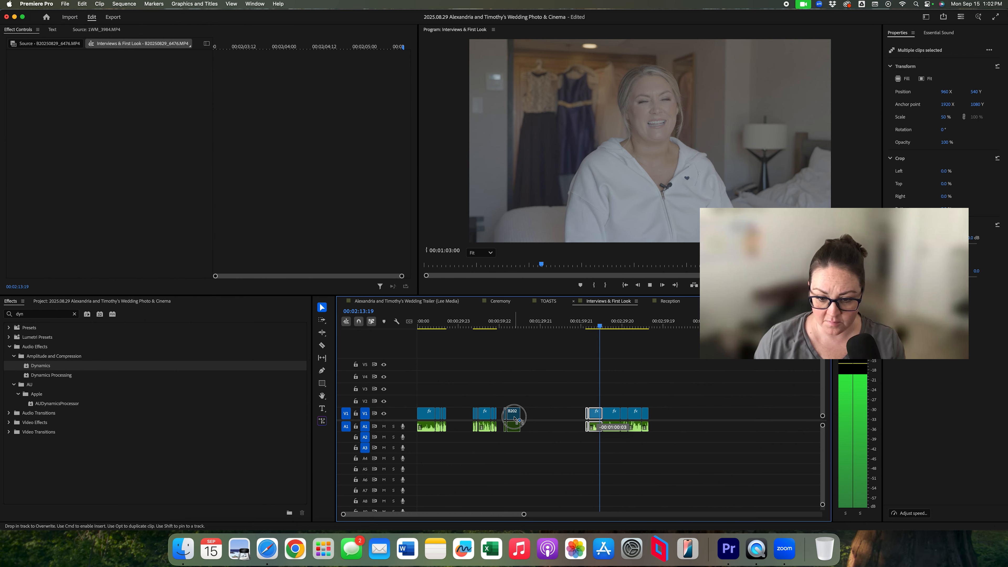
pyautogui.moveTo(514, 417); pyautogui.dragTo(515, 418)
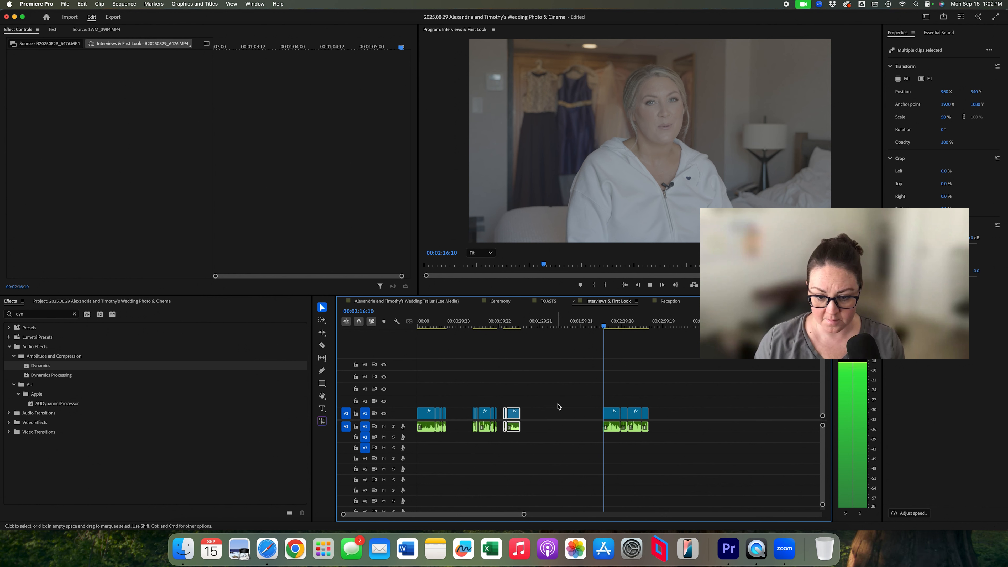
# Step: Move the bride's clip at about 00:02:16 to about 00:01:45 and her remaining clips from about 00:02:28 to about 00:05:00
pyautogui.press('-')
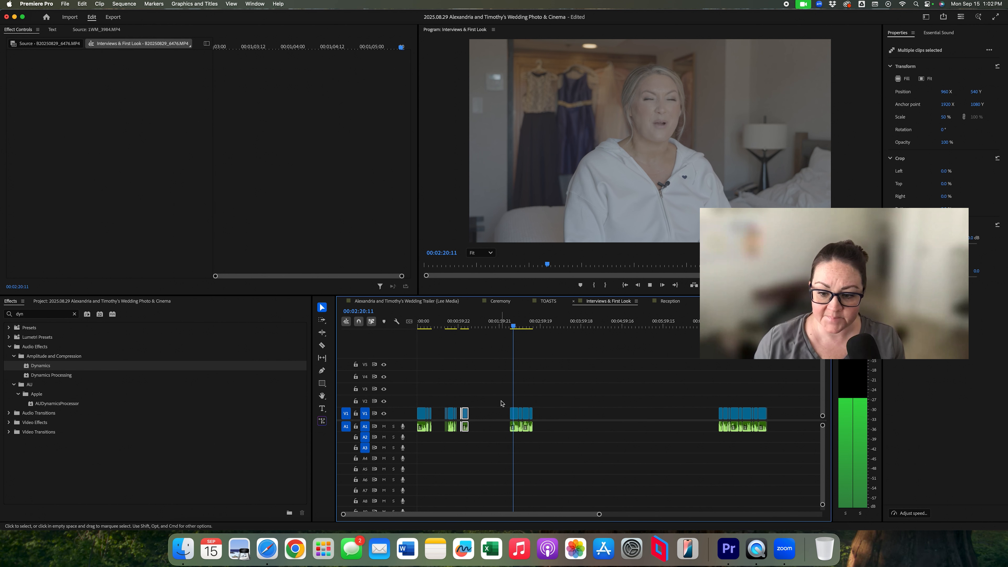
pyautogui.click(514, 418)
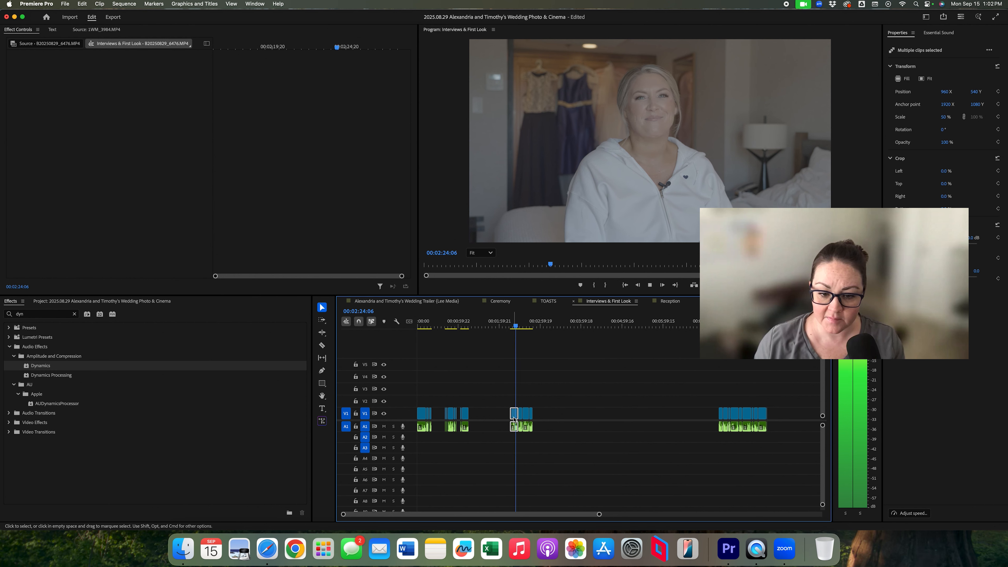
pyautogui.moveTo(494, 420); pyautogui.dragTo(493, 420)
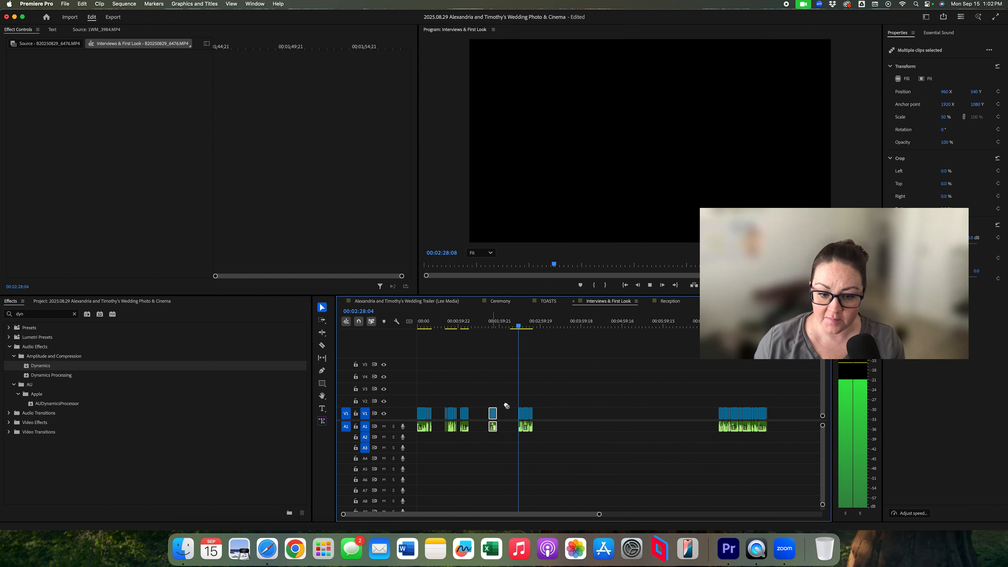
pyautogui.moveTo(526, 419); pyautogui.dragTo(656, 388)
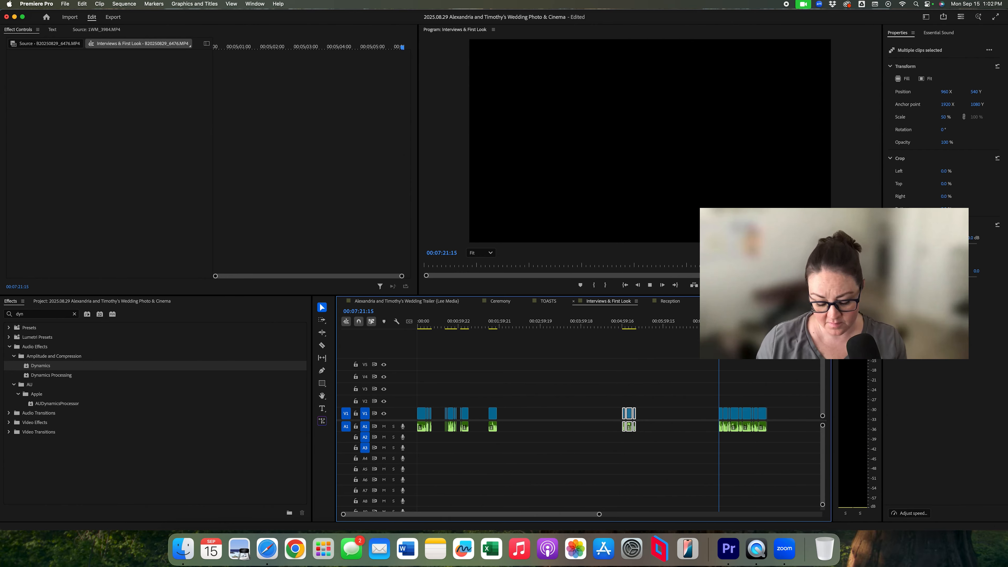
# Step: Play the groom's clips from 00:07:21, moving the first pieces behind the bride's at about 00:01:57 and the next ones to about 00:02:54
pyautogui.press('space')
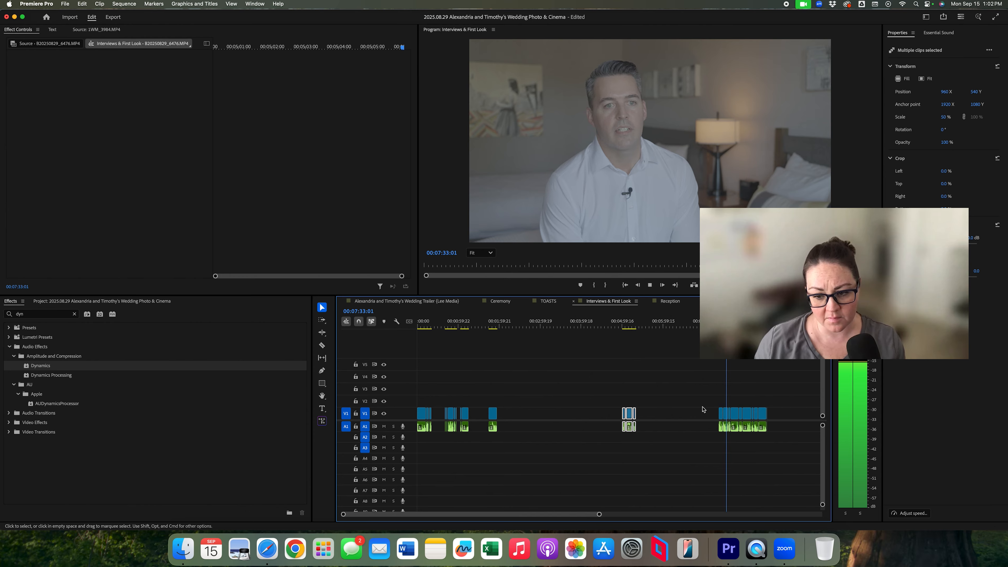
pyautogui.moveTo(706, 407); pyautogui.dragTo(510, 419)
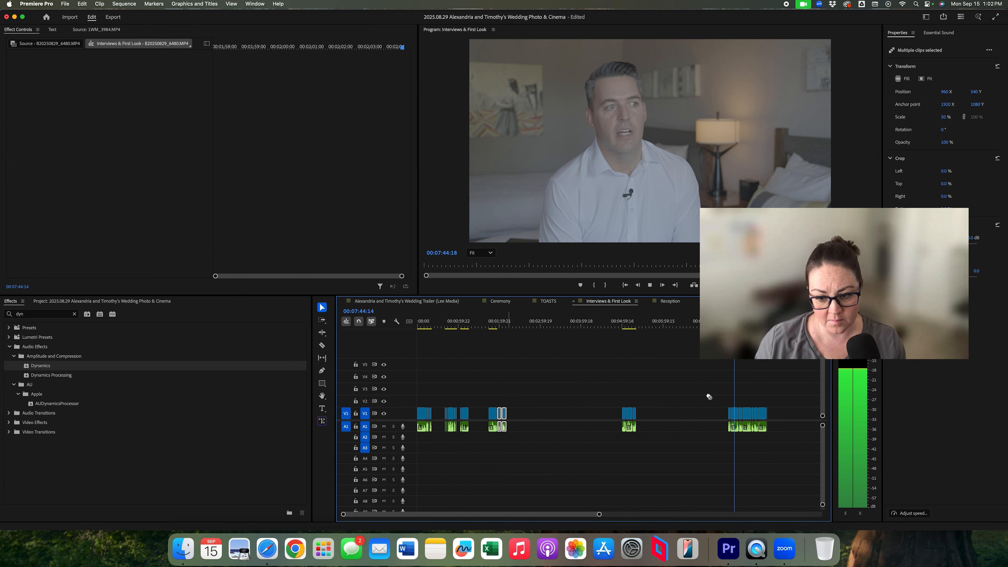
pyautogui.moveTo(709, 404); pyautogui.dragTo(734, 433)
pyautogui.moveTo(676, 415); pyautogui.dragTo(543, 413)
# Step: Play the bride's group at about 00:05:00 and move its first piece directly behind the groom's clips at about 00:03:10
pyautogui.click(610, 321)
pyautogui.press('space')
pyautogui.moveTo(610, 388); pyautogui.dragTo(630, 419)
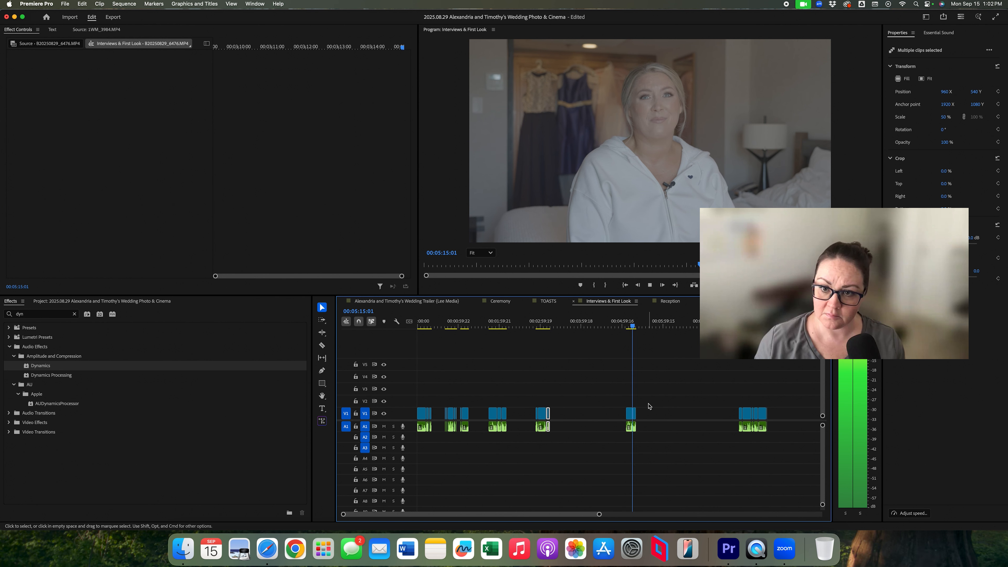
# Step: Move the bride's remaining clips to about 00:03:44 and delete the gap before the groom's last clips
pyautogui.moveTo(631, 419); pyautogui.dragTo(575, 420)
pyautogui.click(649, 417)
pyautogui.press('Delete')
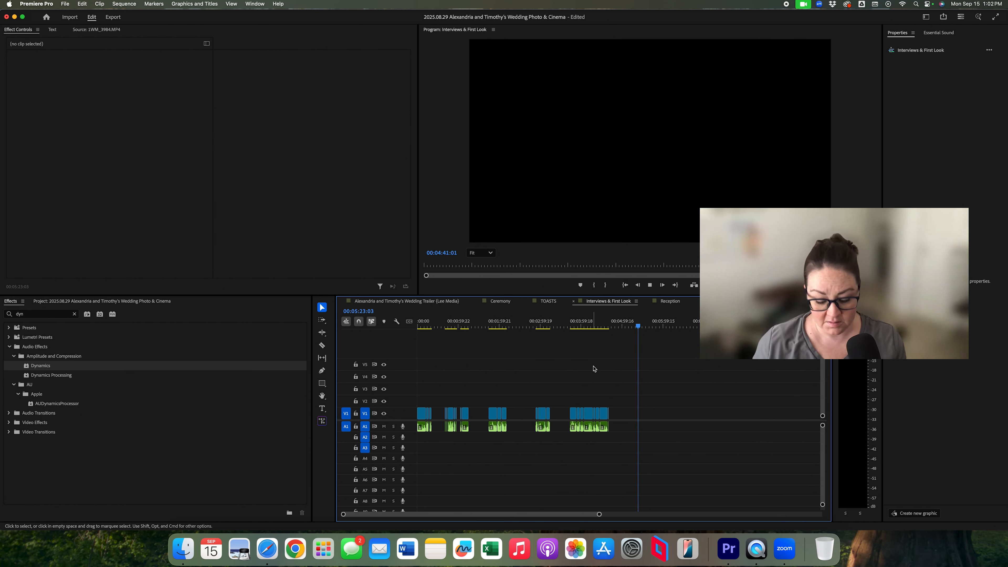
# Step: Switch to the Ceremony sequence and skim from its start to the bride's entrance at about 00:03:15
pyautogui.press('-')
pyautogui.click(500, 301)
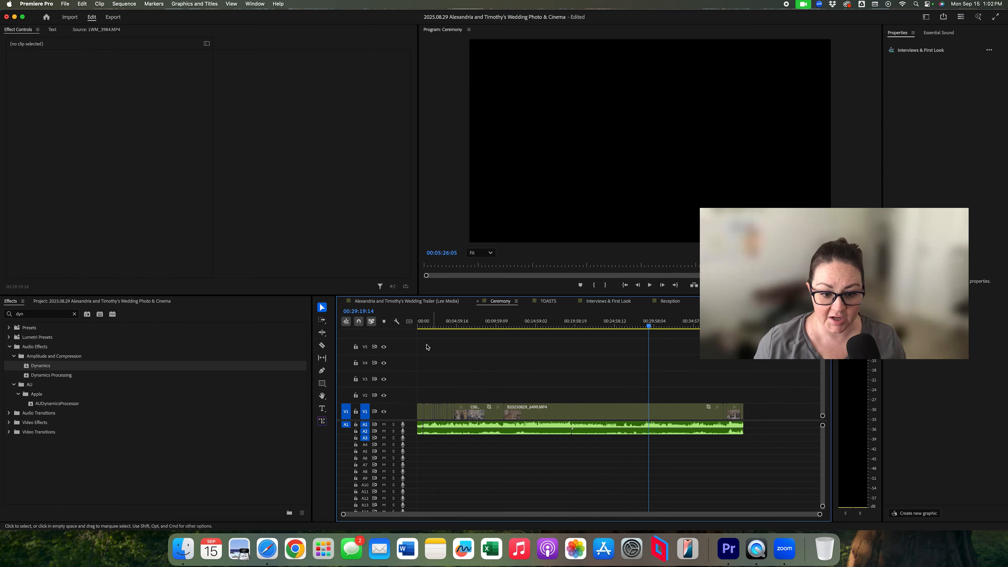
pyautogui.press('space')
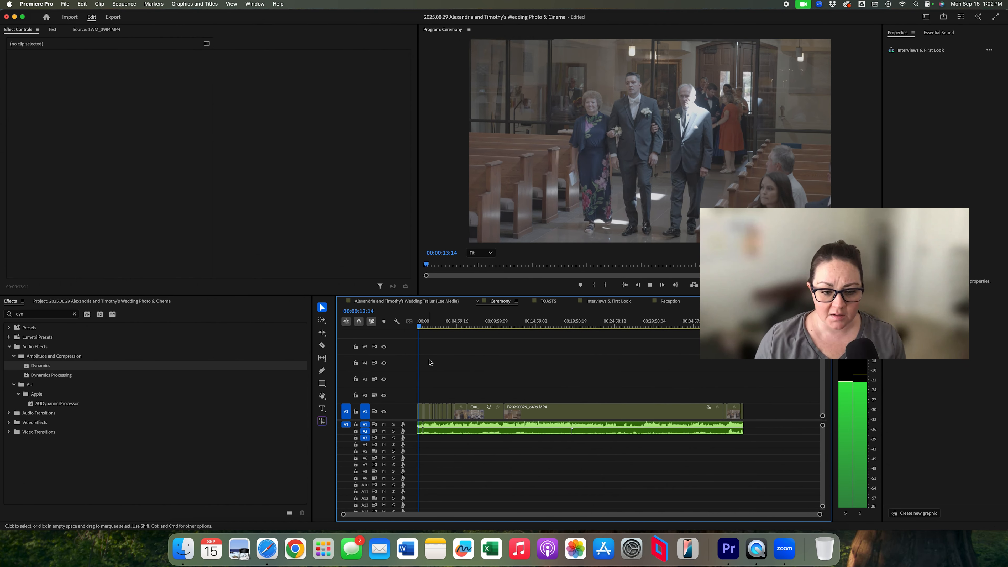
pyautogui.moveTo(436, 326)
pyautogui.mouseDown()
pyautogui.moveTo(456, 326)
pyautogui.moveTo(444, 326)
pyautogui.mouseUp()
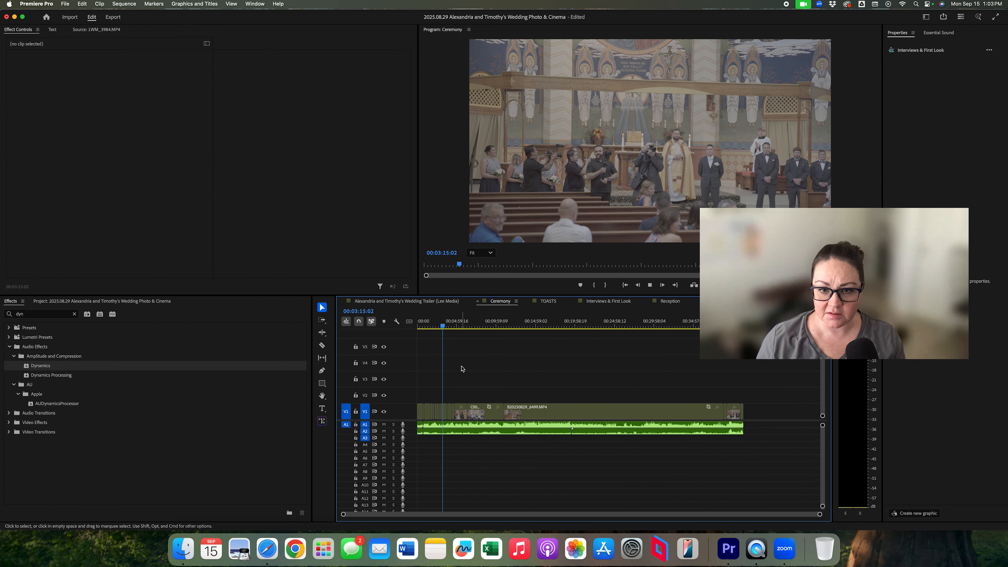
# Step: Play the bride's entrance and add a marker at about 00:03:20 in the Ceremony sequence
pyautogui.press('space')
pyautogui.press('=')
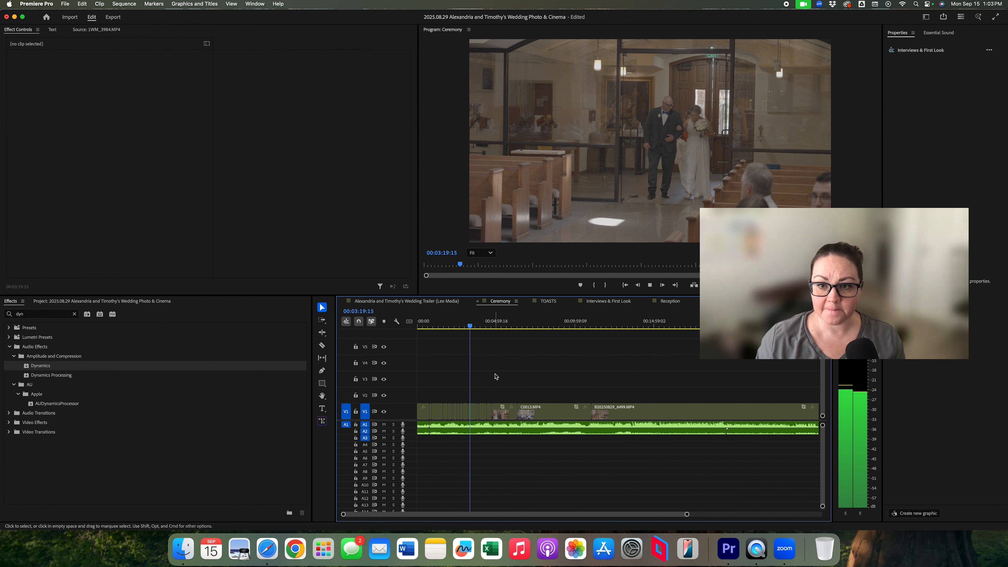
pyautogui.press('m')
pyautogui.press('m')
pyautogui.write('m')
pyautogui.click(529, 222)
pyautogui.press('Return')
# Step: Move the bride's entrance marker to about 00:03:42 in the Ceremony sequence
pyautogui.press('space')
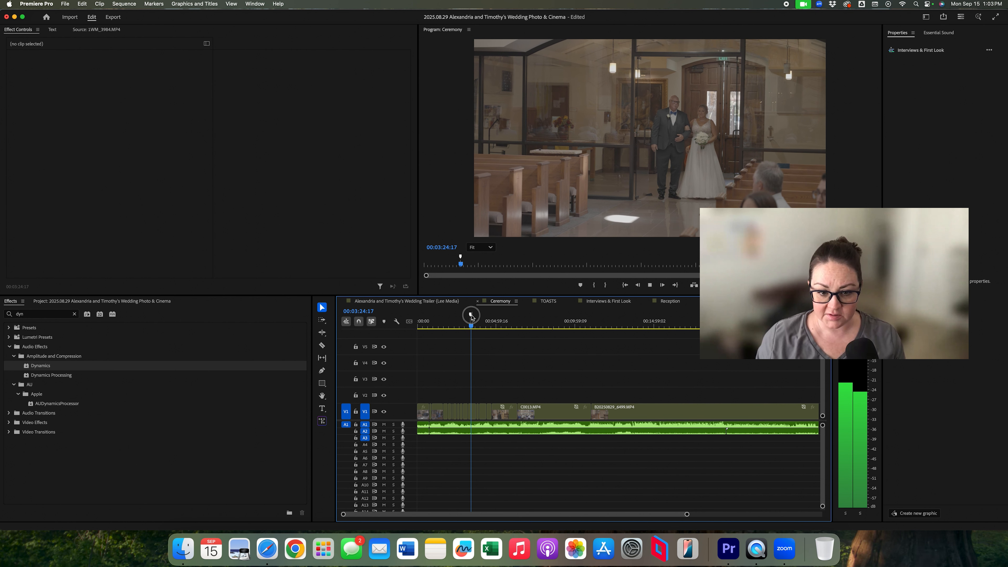
pyautogui.press('=')
pyautogui.press('=')
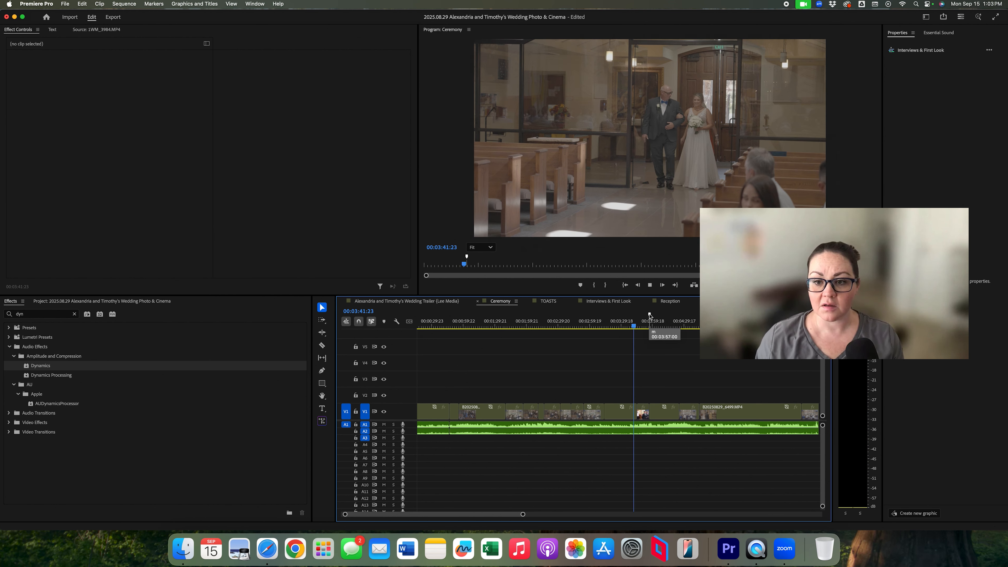
pyautogui.click(649, 315)
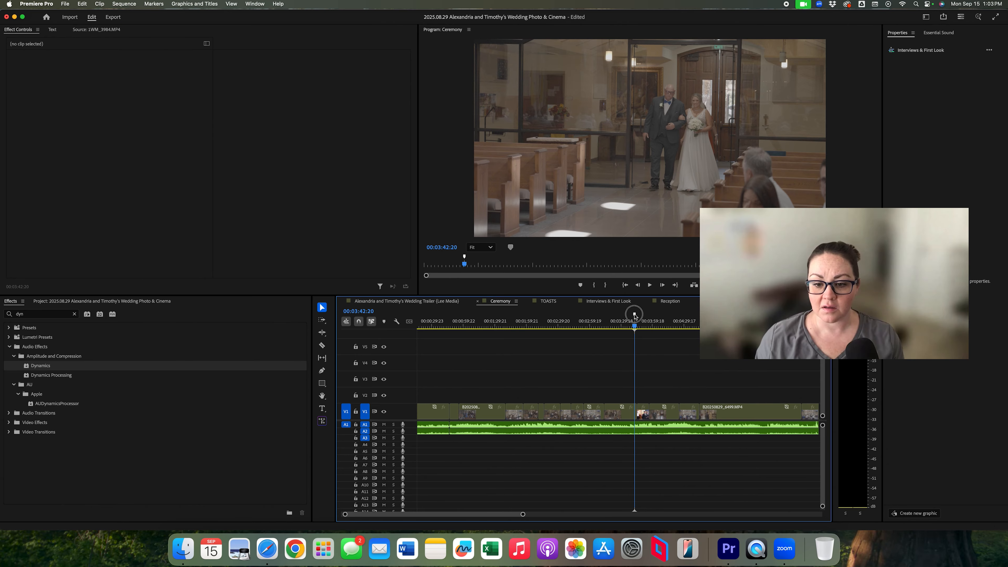
# Step: Play the bride's walk down the aisle through to the couple standing at the altar, about 00:04:24
pyautogui.press('space')
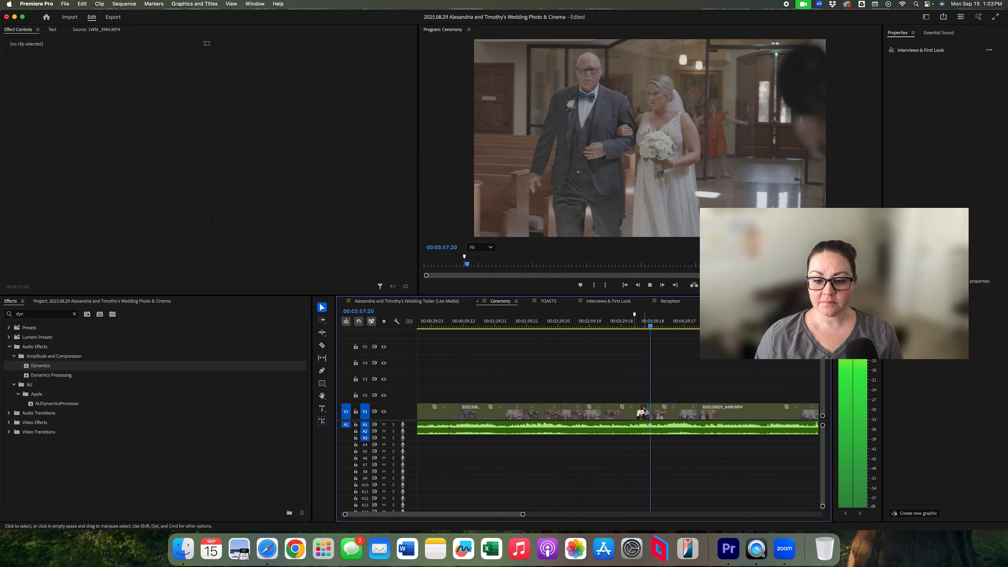
pyautogui.press('space')
pyautogui.press('space')
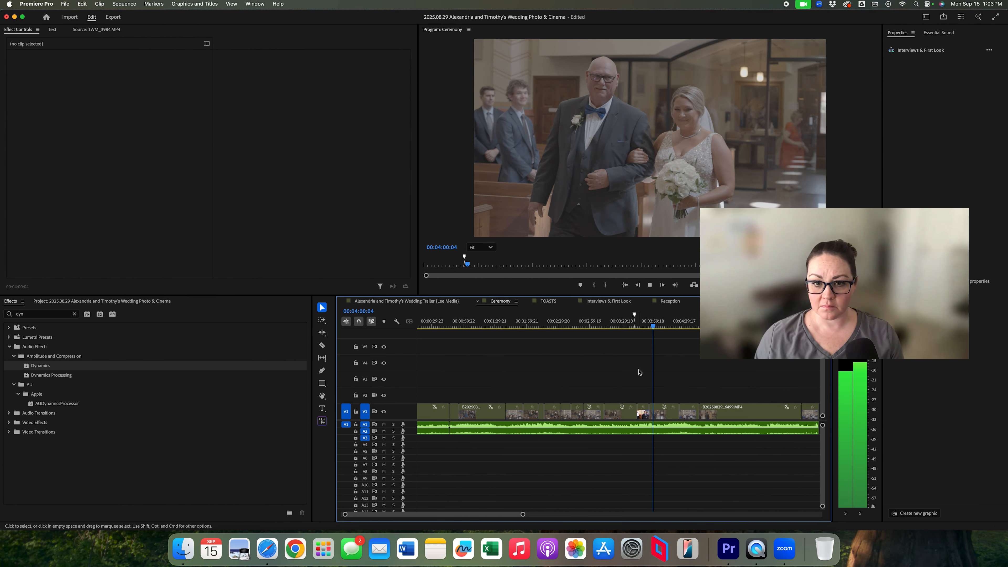
pyautogui.press('-')
pyautogui.press('-')
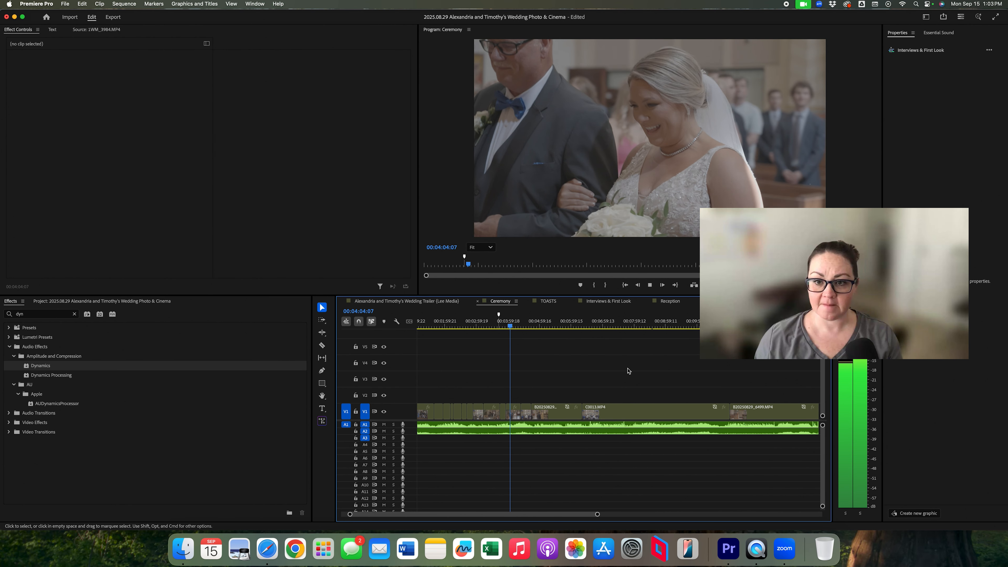
pyautogui.press('-')
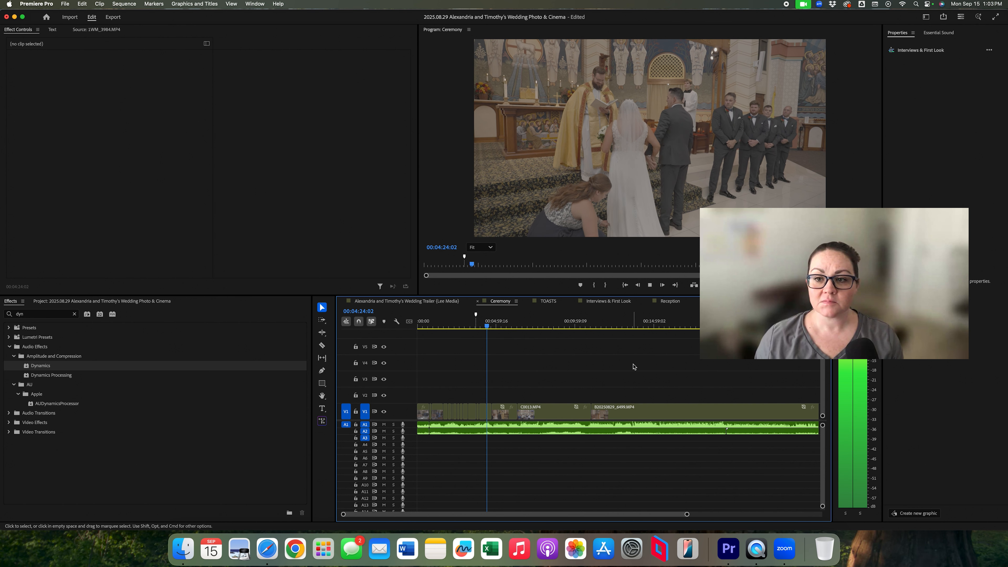
# Step: Skim ahead to about 00:05:39 and listen to audio tracks A1 and A2 soloed in turn
pyautogui.moveTo(494, 326); pyautogui.dragTo(508, 327)
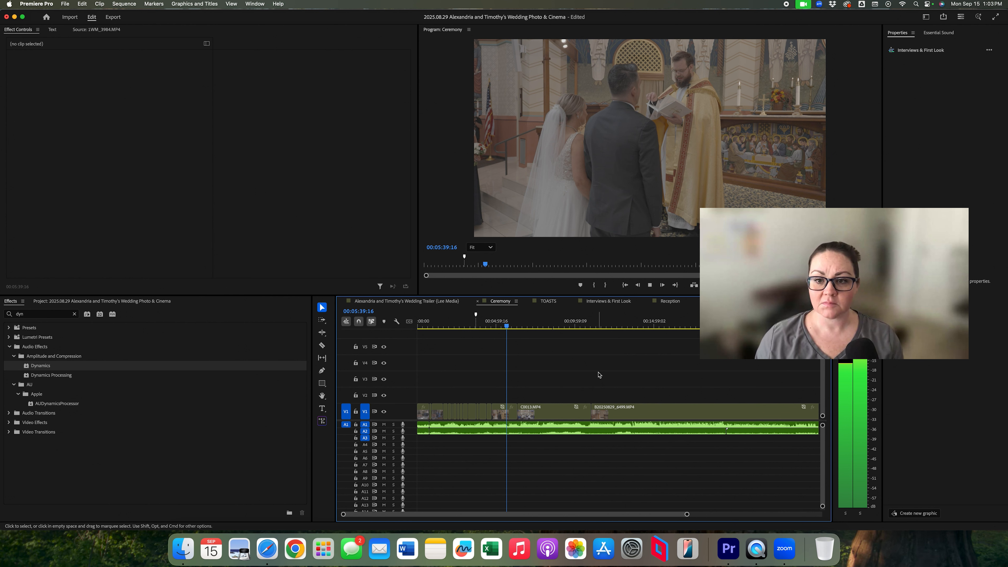
pyautogui.click(393, 425)
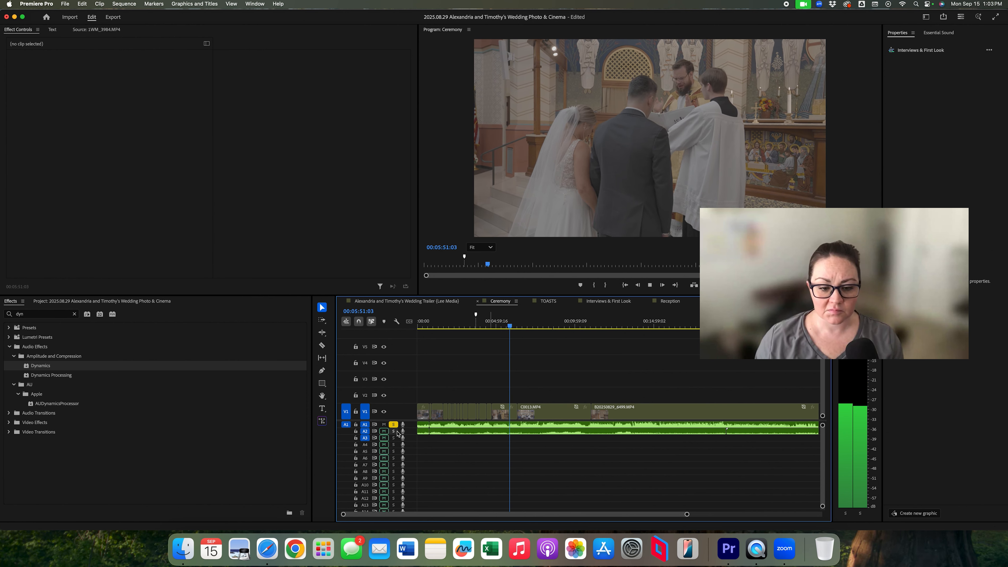
pyautogui.click(394, 431)
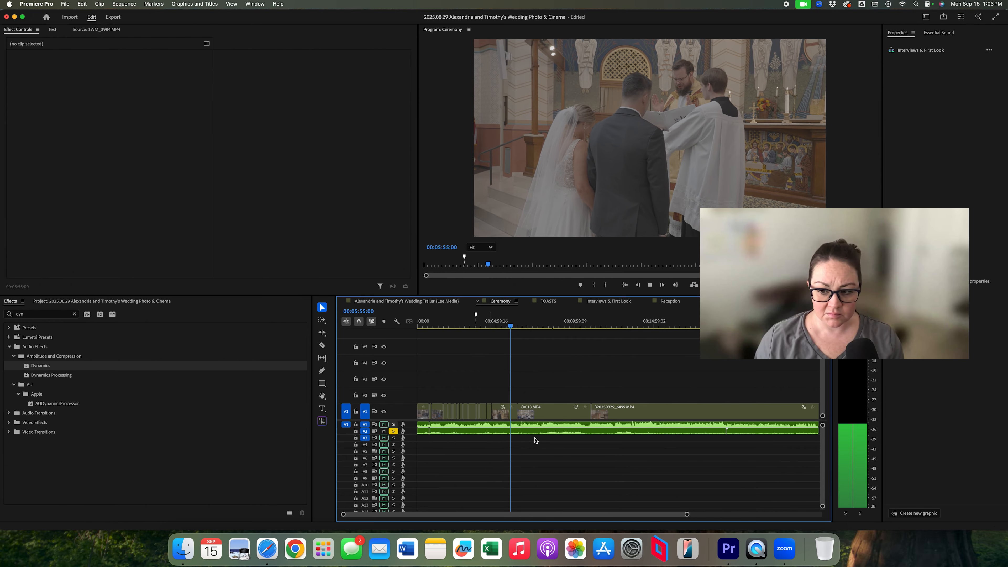
# Step: Apply the Dynamics effect to ceremony groom 01.WAV on A2, with the Limiter on and its threshold at -4 dB
pyautogui.click(528, 431)
pyautogui.click(26, 367)
pyautogui.moveTo(26, 367); pyautogui.dragTo(103, 227)
pyautogui.click(115, 87)
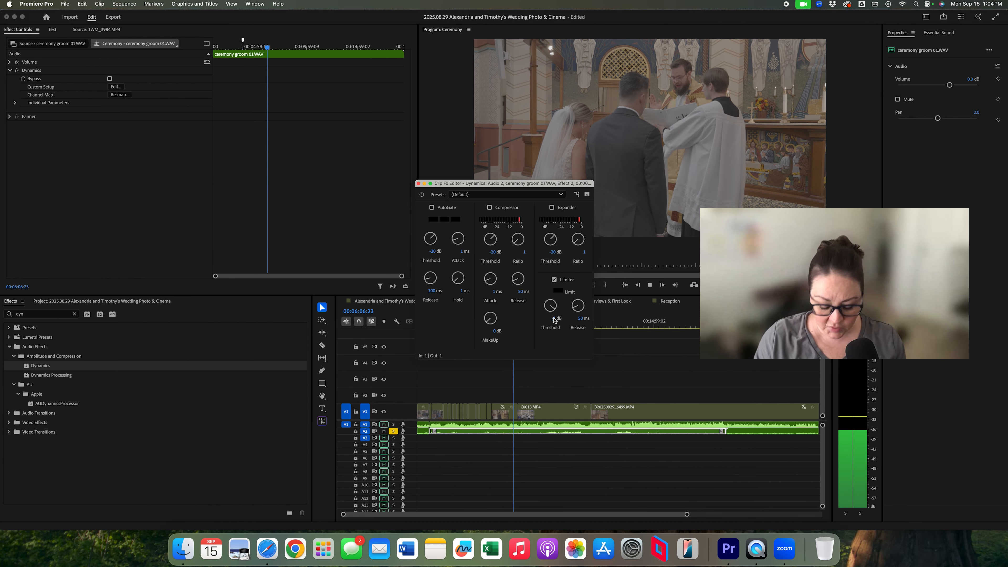
pyautogui.write('-4')
pyautogui.press('Return')
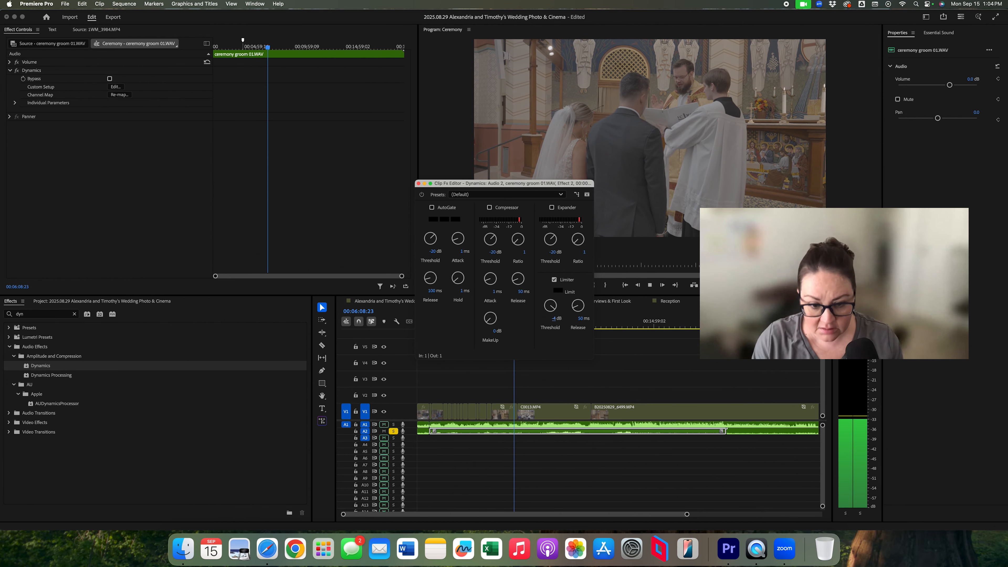
# Step: Raise the audio gain of ceremony groom 01.WAV by 5 dB, play the result and close the Dynamics editor
pyautogui.rightClick(545, 432)
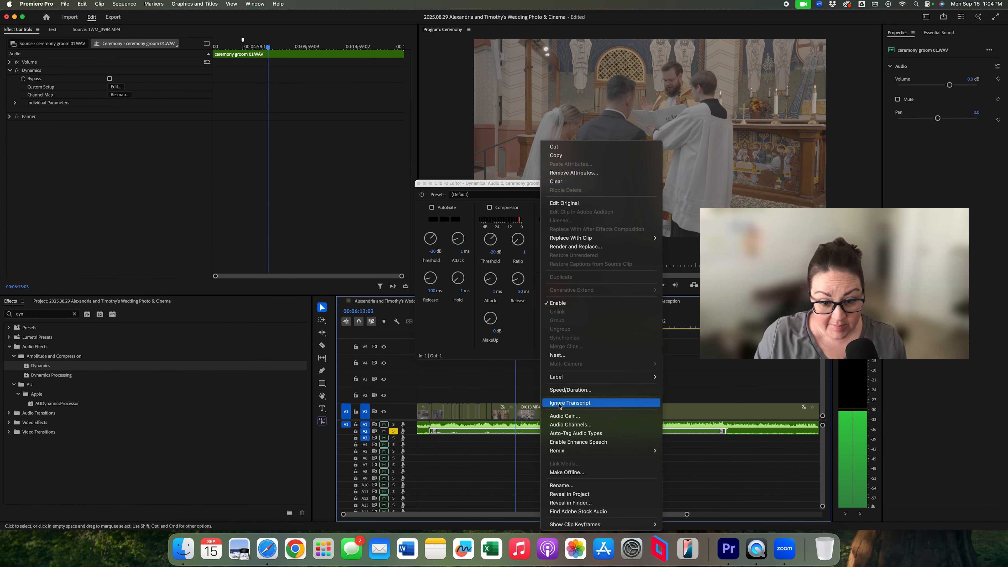
pyautogui.click(578, 416)
pyautogui.write('5')
pyautogui.press('Return')
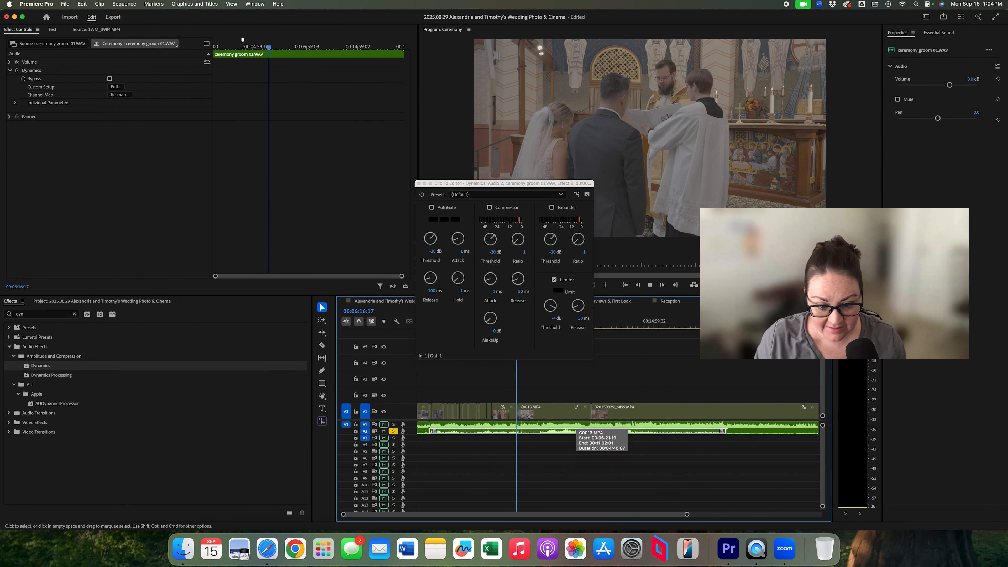
pyautogui.press('space')
pyautogui.click(418, 183)
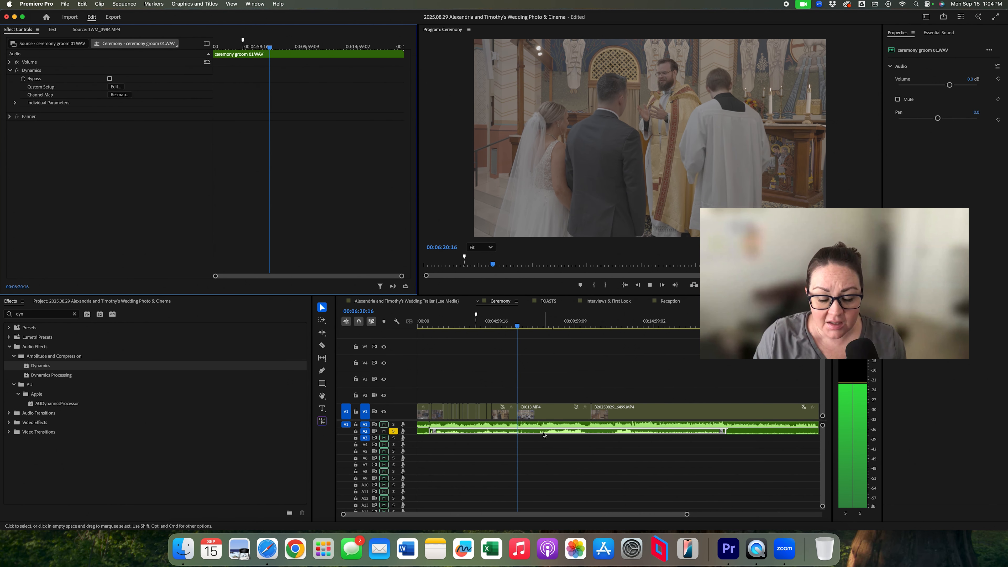
# Step: Switch the solo from track A2 to track A1 and leave no clip selected
pyautogui.click(393, 431)
pyautogui.click(394, 425)
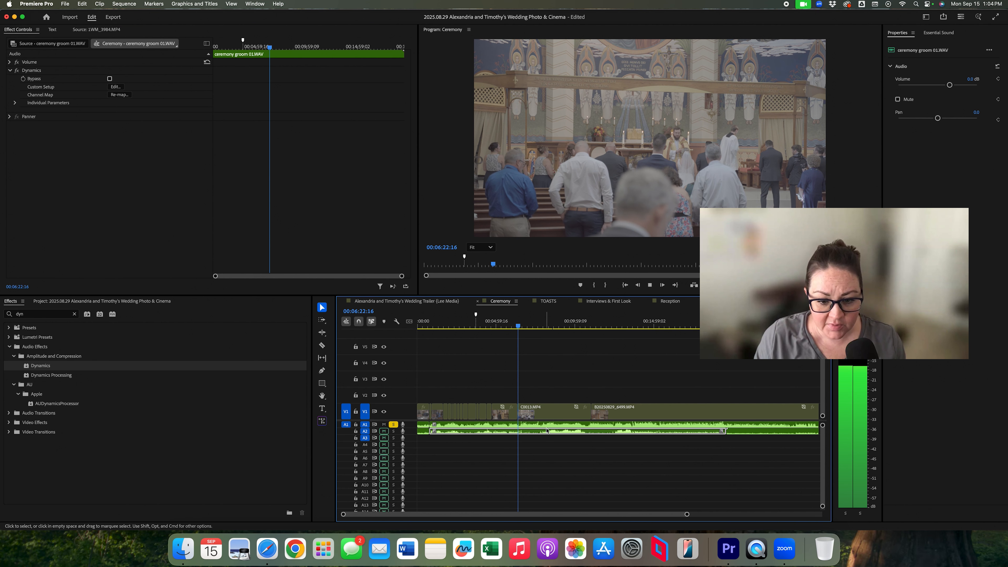
pyautogui.click(554, 426)
pyautogui.click(583, 386)
# Step: Skim through the ceremony to the priest speaking at the podium at about 00:15:15
pyautogui.press('-')
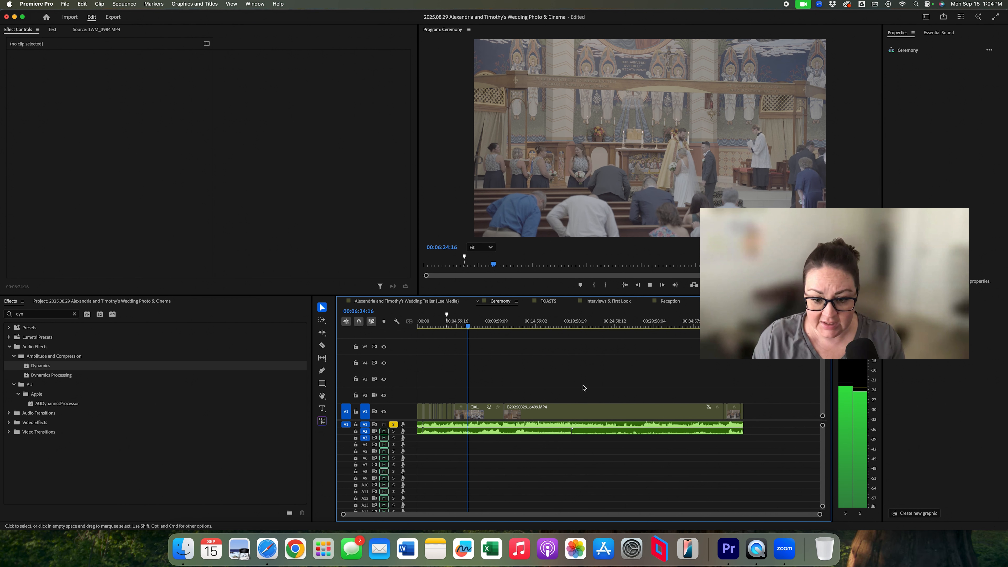
pyautogui.click(494, 323)
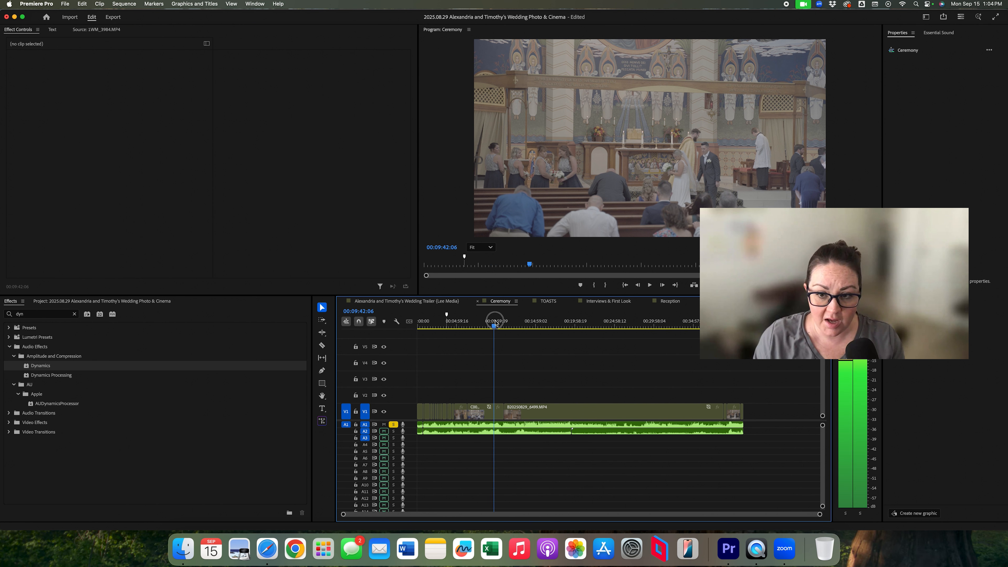
pyautogui.moveTo(523, 323); pyautogui.dragTo(550, 325)
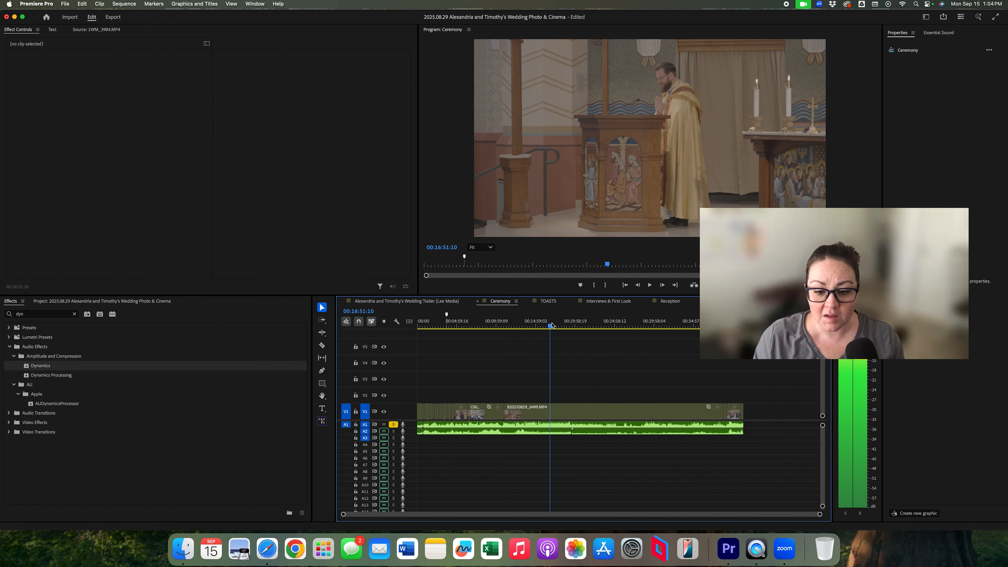
pyautogui.press('space')
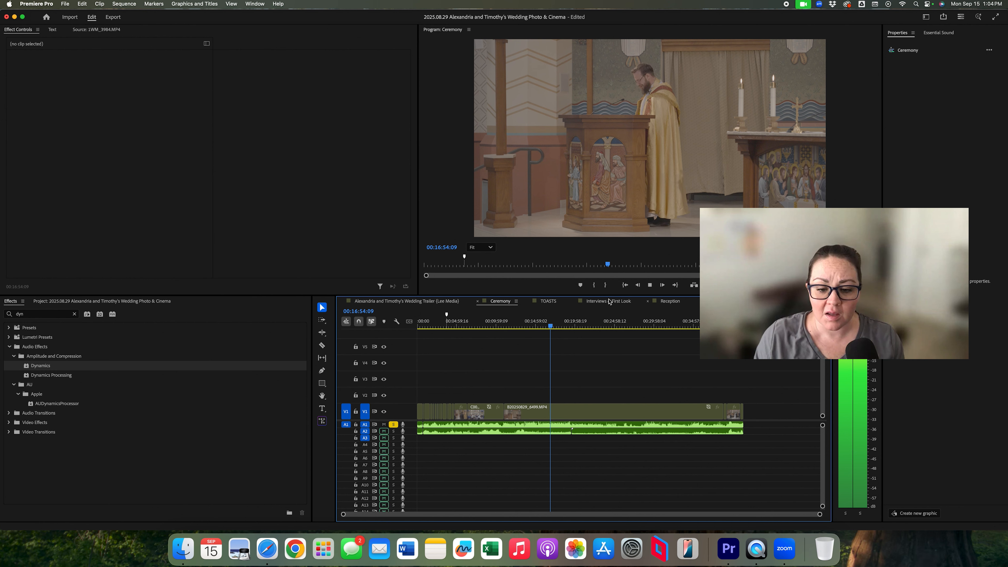
pyautogui.click(537, 325)
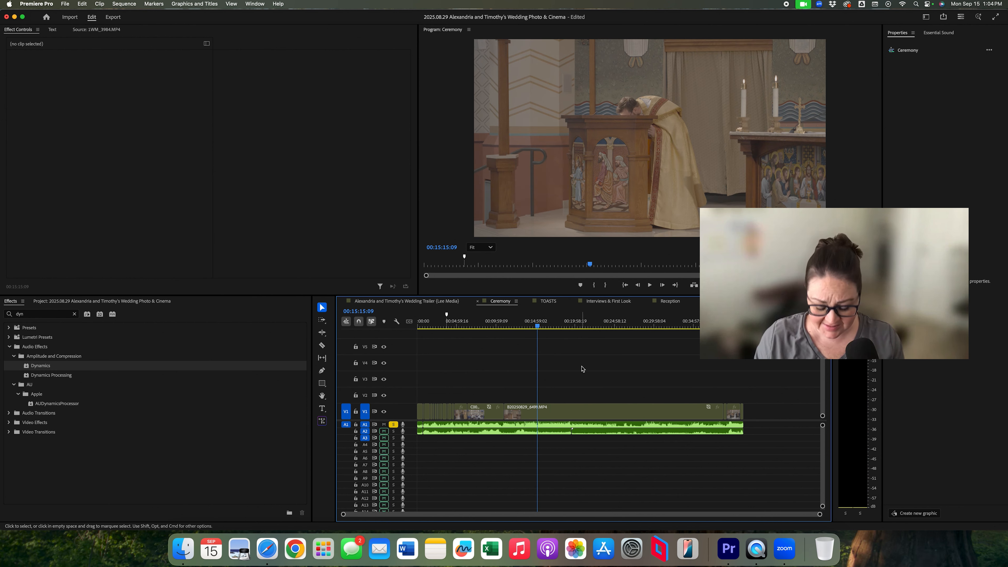
# Step: Apply the Dynamics effect to ceremony church podium mic.MP3 on A1, turn on its Limiter and change the limiter threshold
pyautogui.press('=')
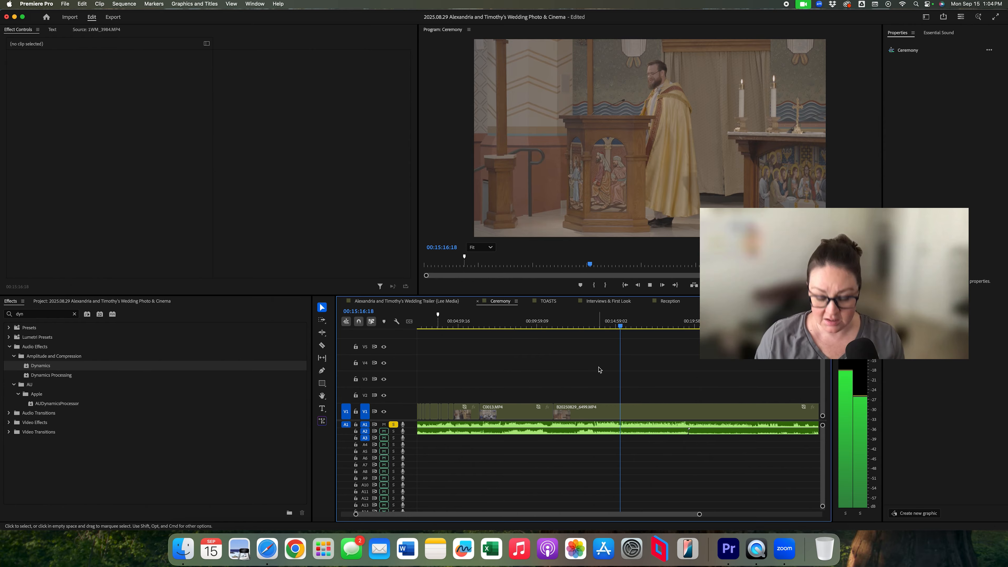
pyautogui.click(652, 434)
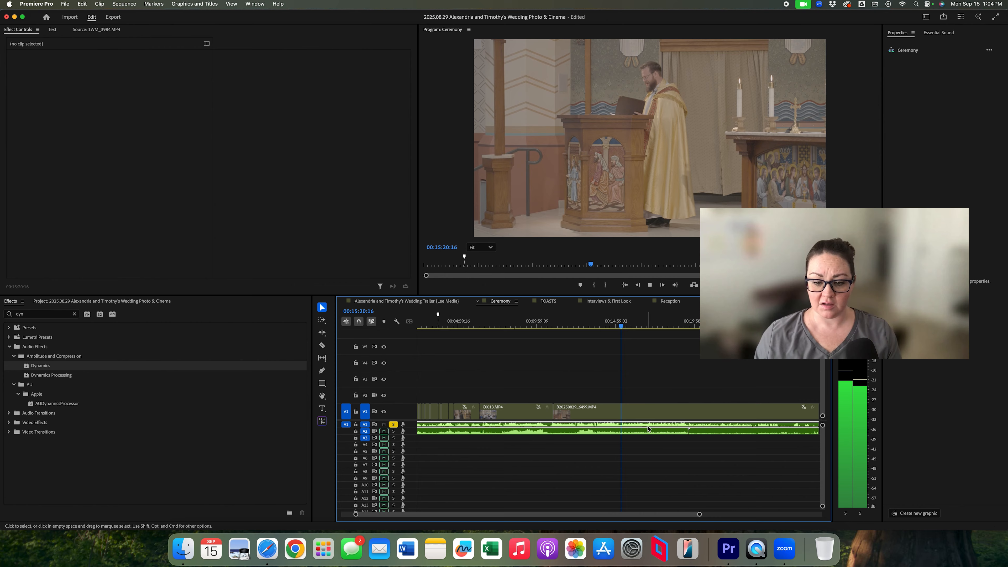
pyautogui.moveTo(25, 369); pyautogui.dragTo(71, 91)
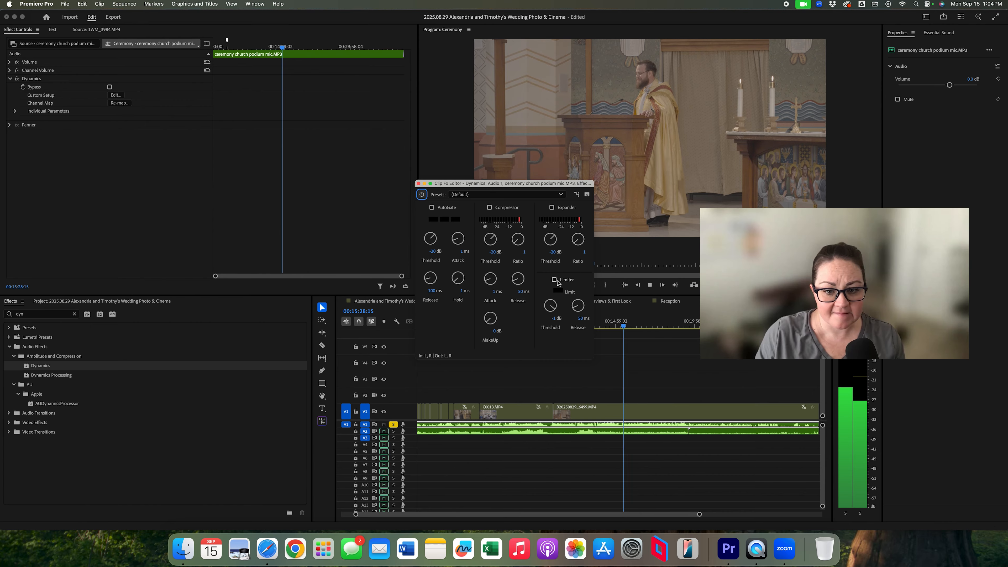
pyautogui.click(555, 280)
pyautogui.click(554, 319)
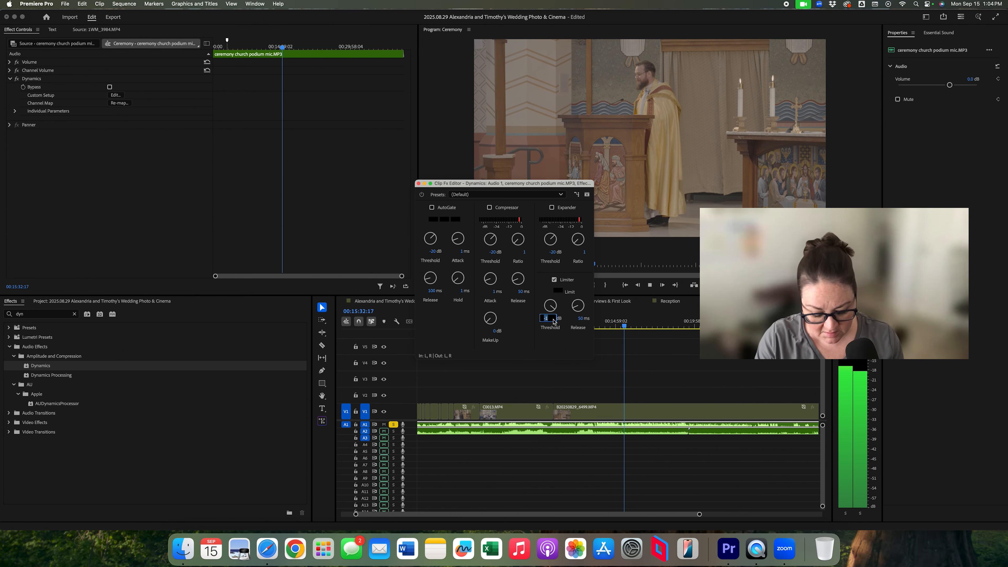
pyautogui.press('Return')
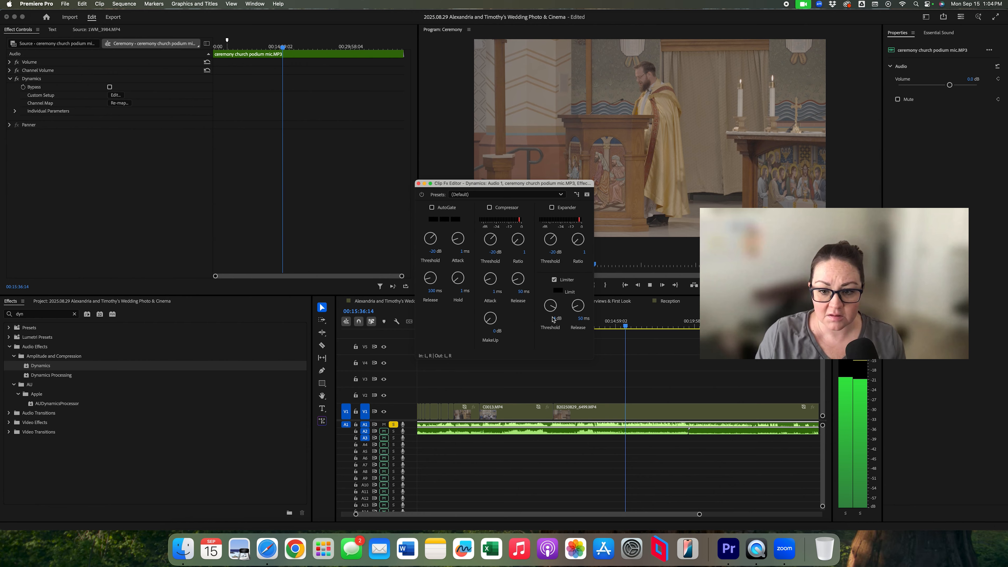
# Step: Close the Dynamics effect editor and play the Ceremony sequence from 00:15:29, adding markers at about 15:30, 15:35 and 15:45
pyautogui.click(419, 184)
pyautogui.click(624, 362)
pyautogui.press('=')
pyautogui.press('=')
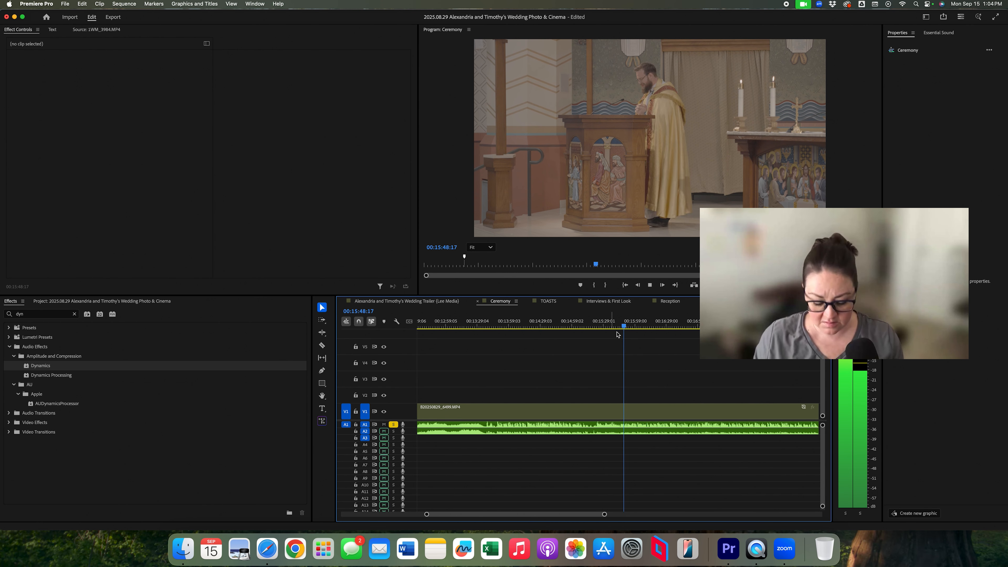
pyautogui.click(603, 324)
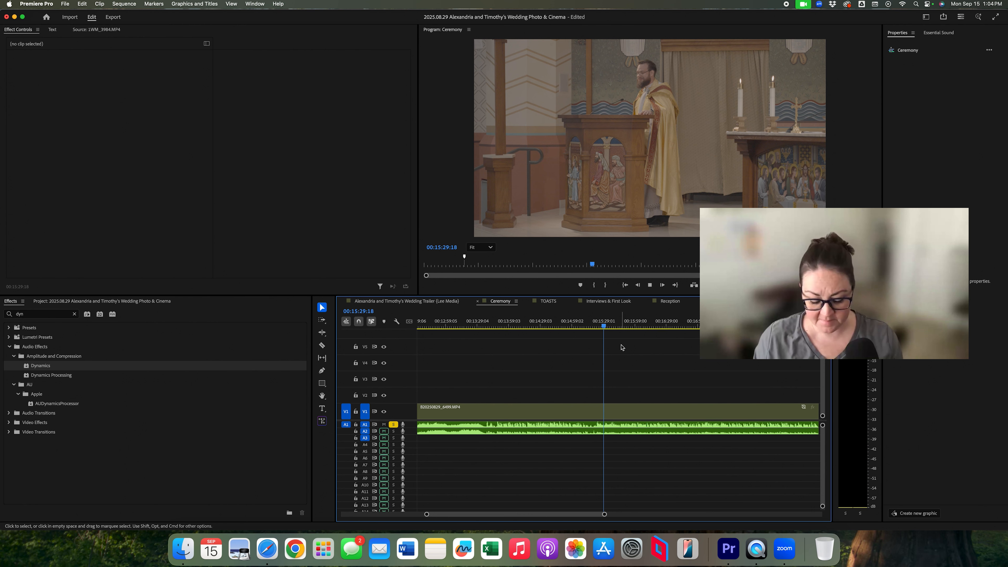
pyautogui.press('space')
pyautogui.press('=')
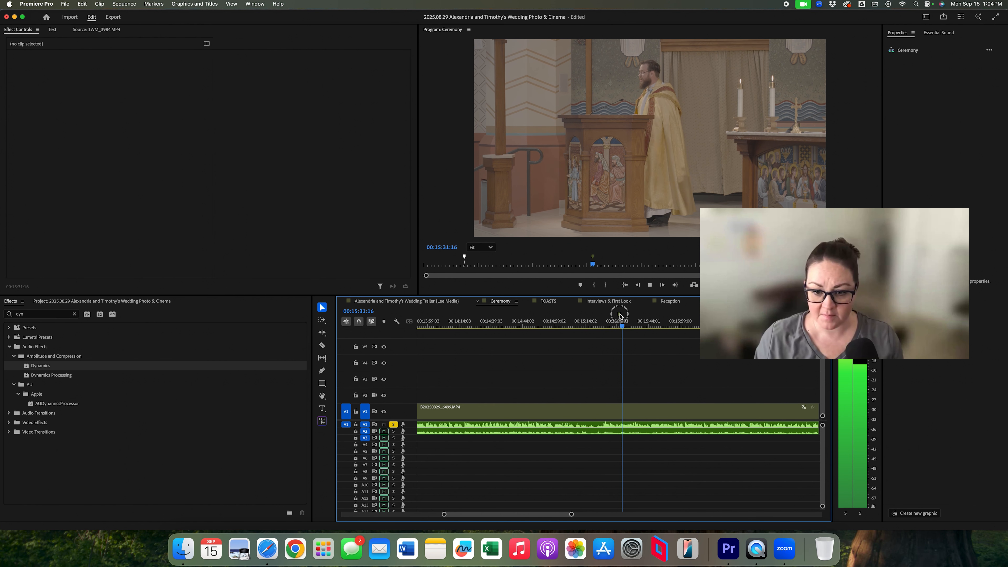
pyautogui.press('=')
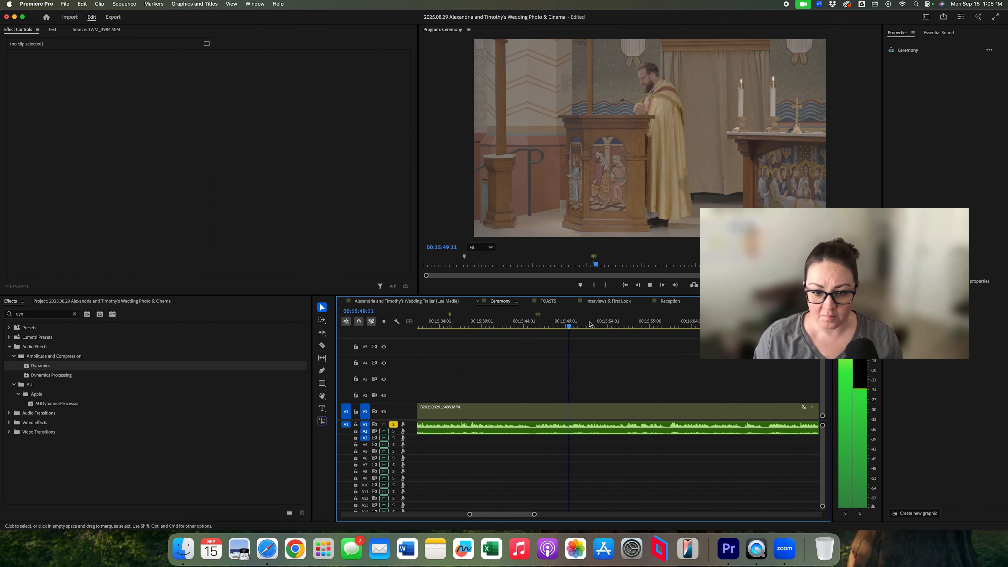
# Step: Shift the newest marker ahead while listening, and place markers around the passage at about 16:32 to 16:37
pyautogui.moveTo(540, 315); pyautogui.dragTo(660, 319)
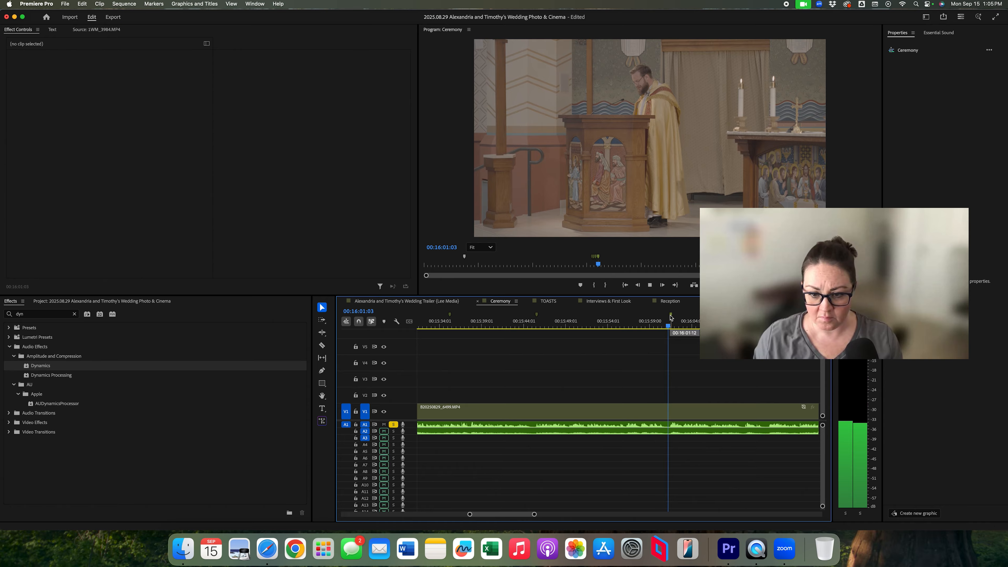
pyautogui.press('-')
pyautogui.click(695, 317)
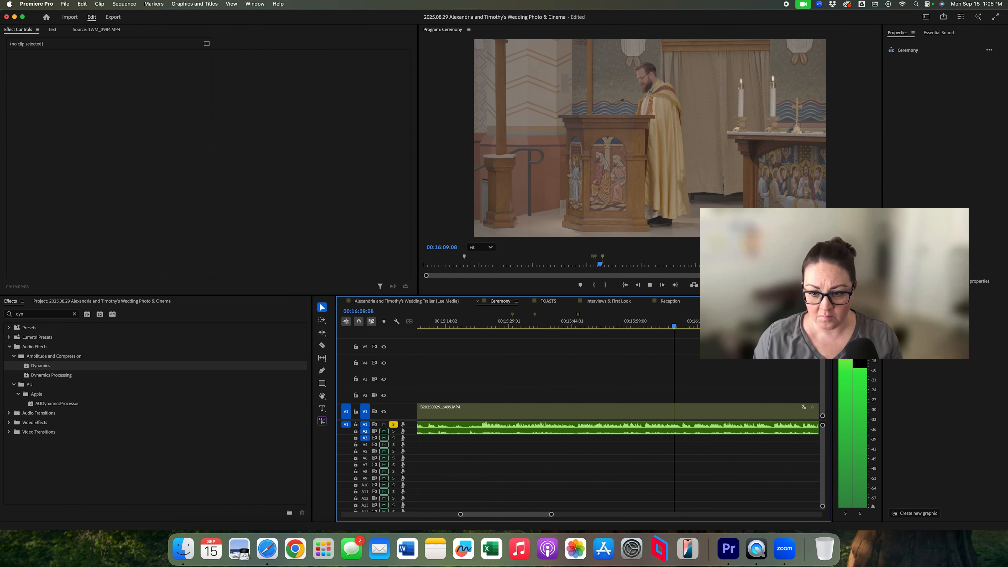
pyautogui.press('-')
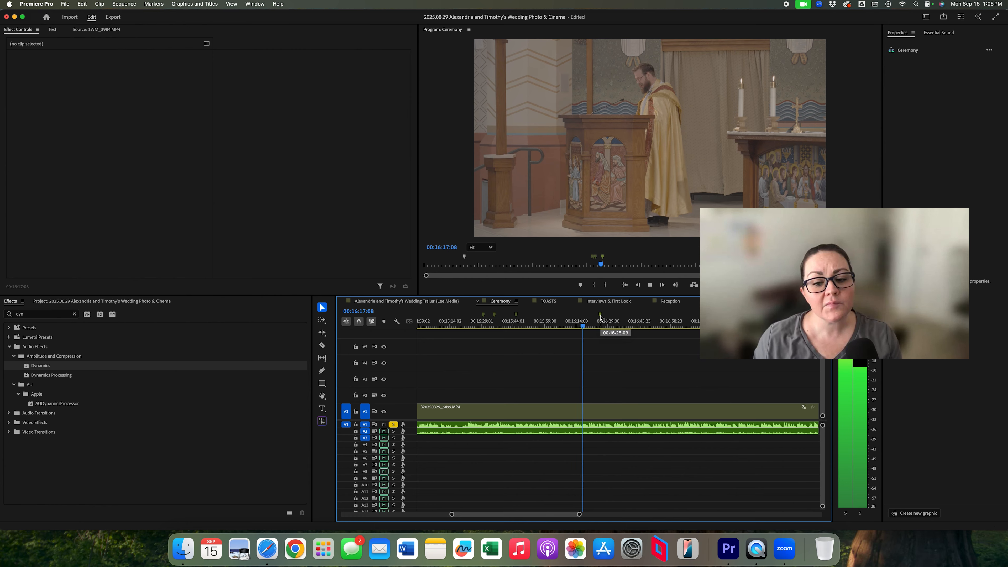
pyautogui.click(587, 318)
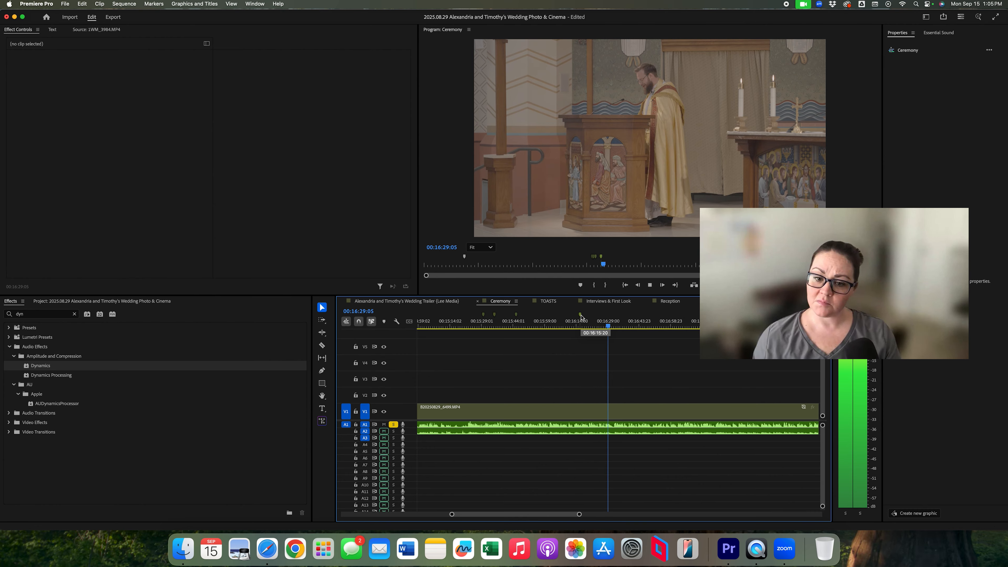
pyautogui.click(610, 318)
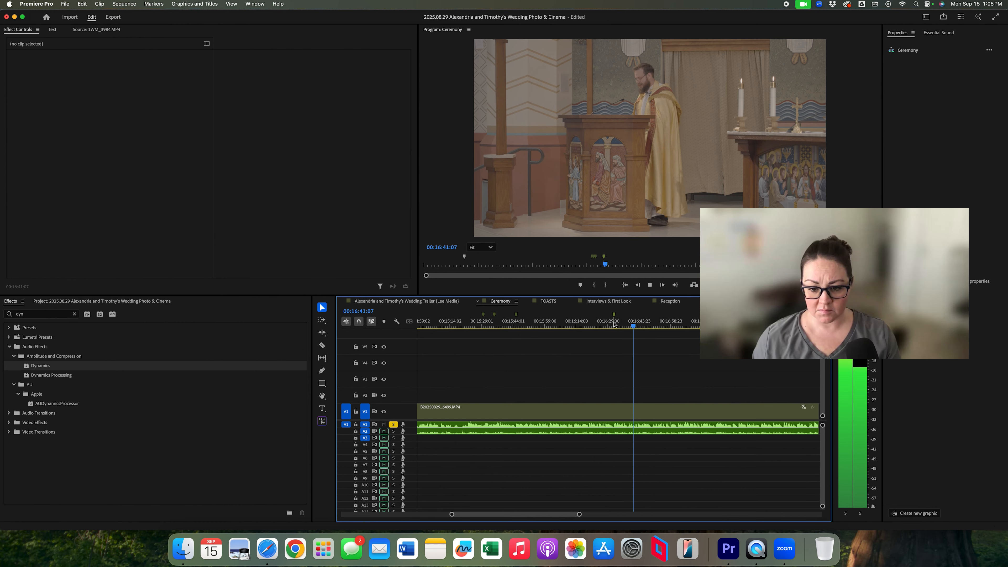
pyautogui.click(642, 315)
pyautogui.click(632, 317)
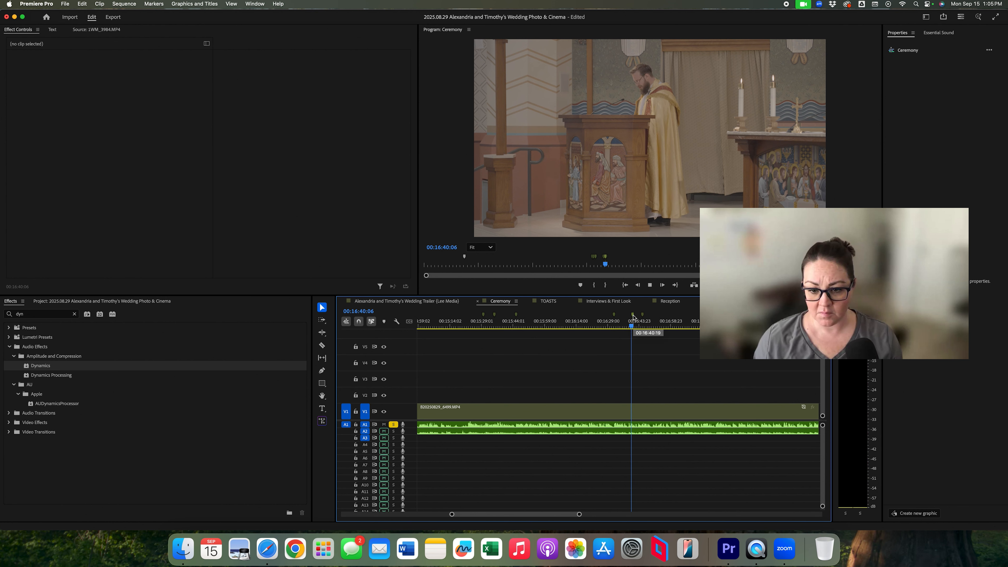
pyautogui.press('space')
pyautogui.click(632, 316)
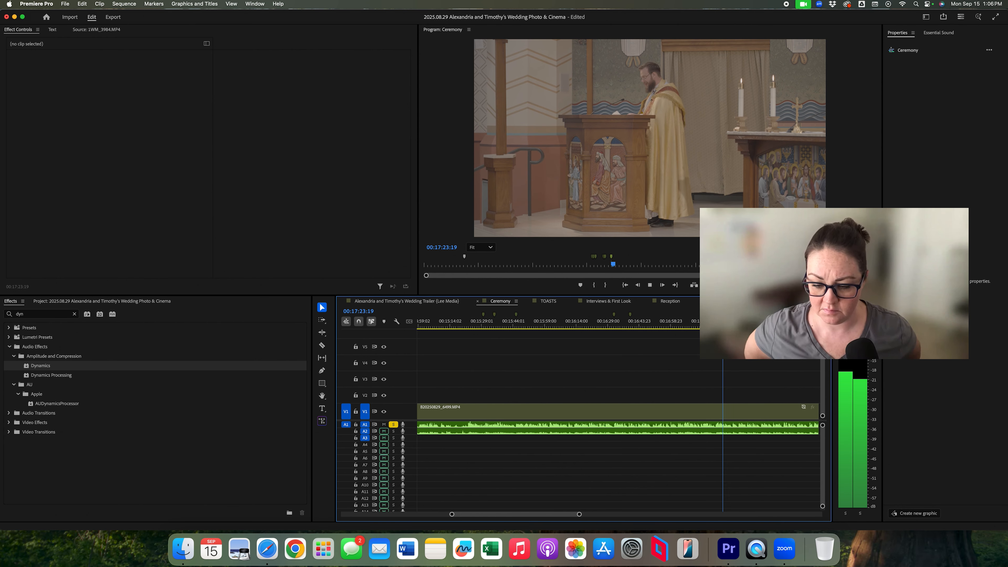
# Step: Replay the sermon audio and place markers around the passage from about 17:31 to 17:42
pyautogui.press('-')
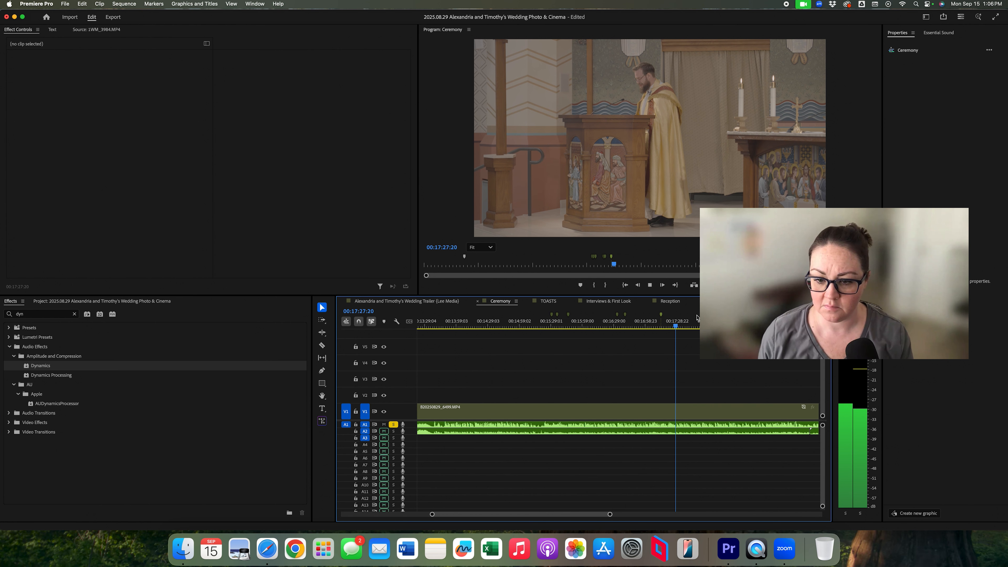
pyautogui.moveTo(663, 315); pyautogui.dragTo(715, 316)
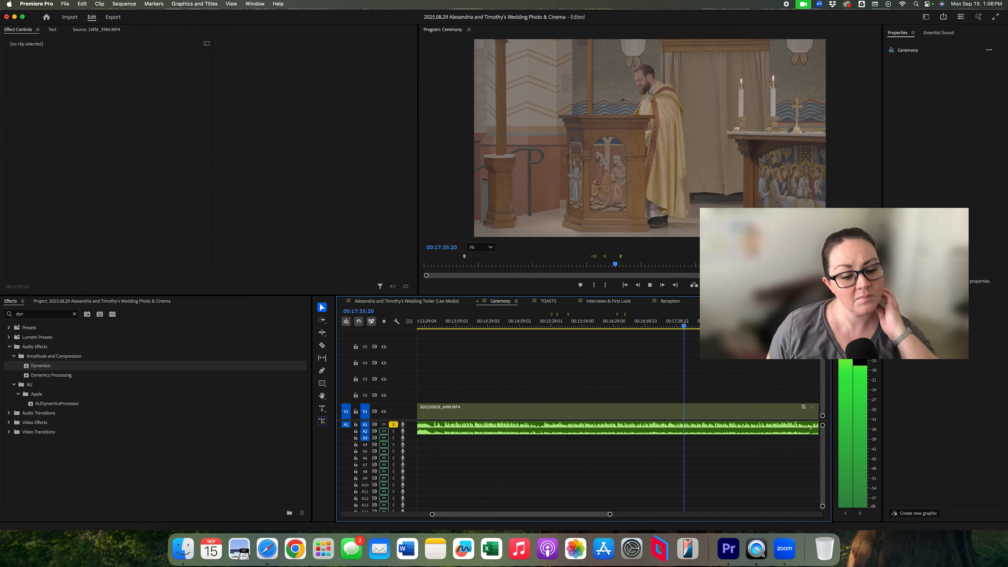
pyautogui.moveTo(674, 322); pyautogui.dragTo(668, 324)
pyautogui.press('=')
pyautogui.press('=')
pyautogui.press('space')
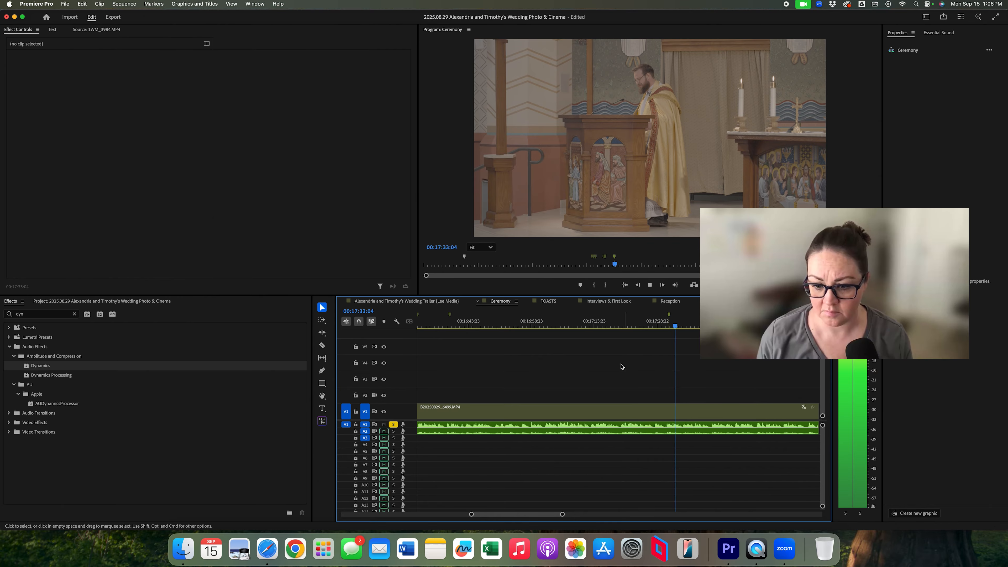
pyautogui.press('-')
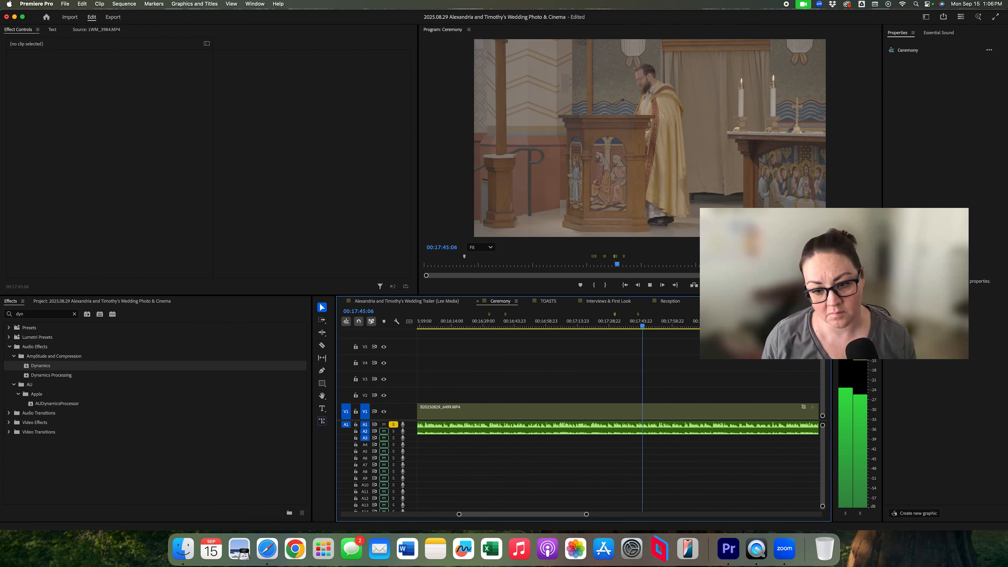
pyautogui.hscroll(3, 599, 362)
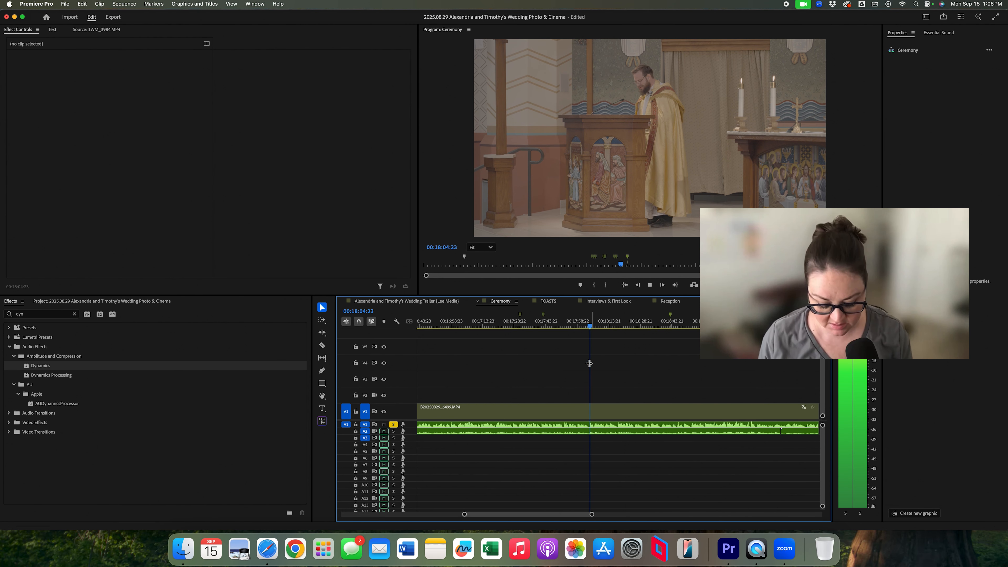
pyautogui.press('-')
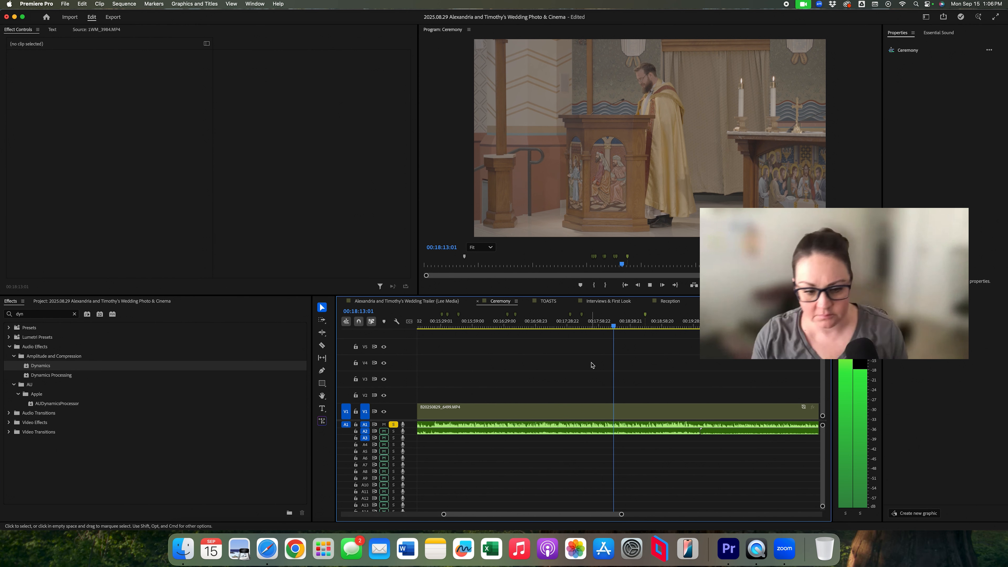
# Step: Raise the gain of the ceremony groom 02.WAV clip by 15 dB and resume playback with nothing selected
pyautogui.click(572, 431)
pyautogui.click(31, 71)
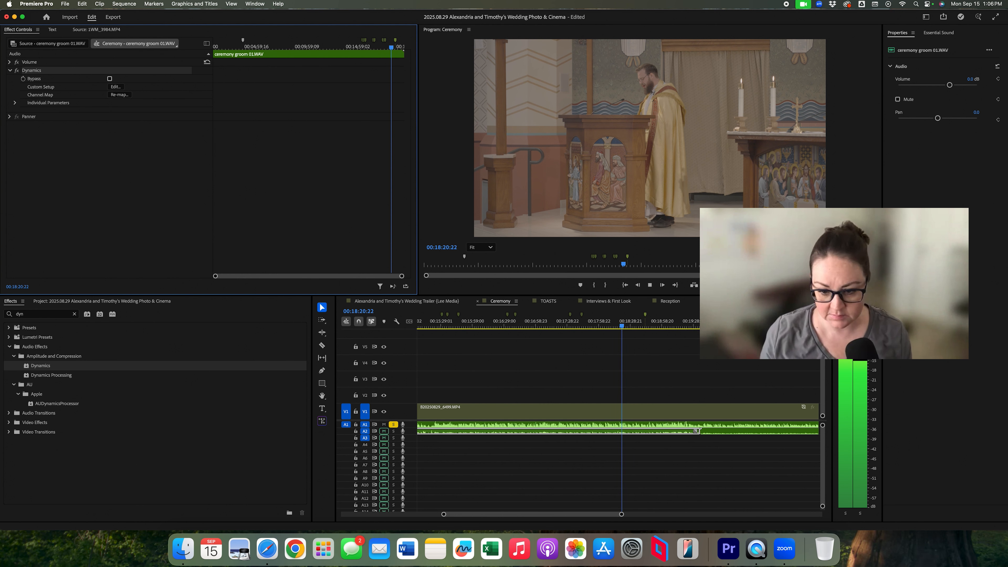
pyautogui.click(733, 432)
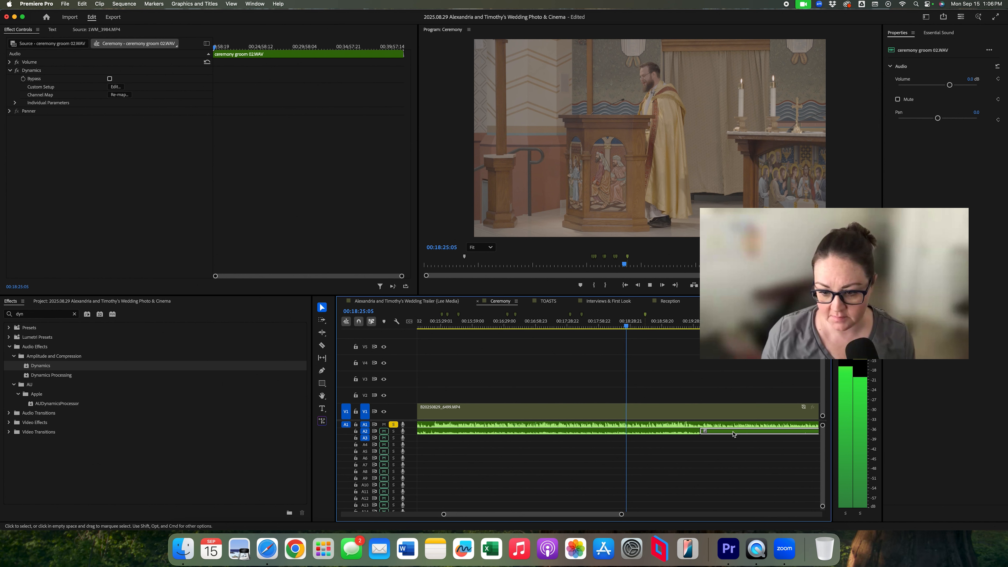
pyautogui.rightClick(733, 432)
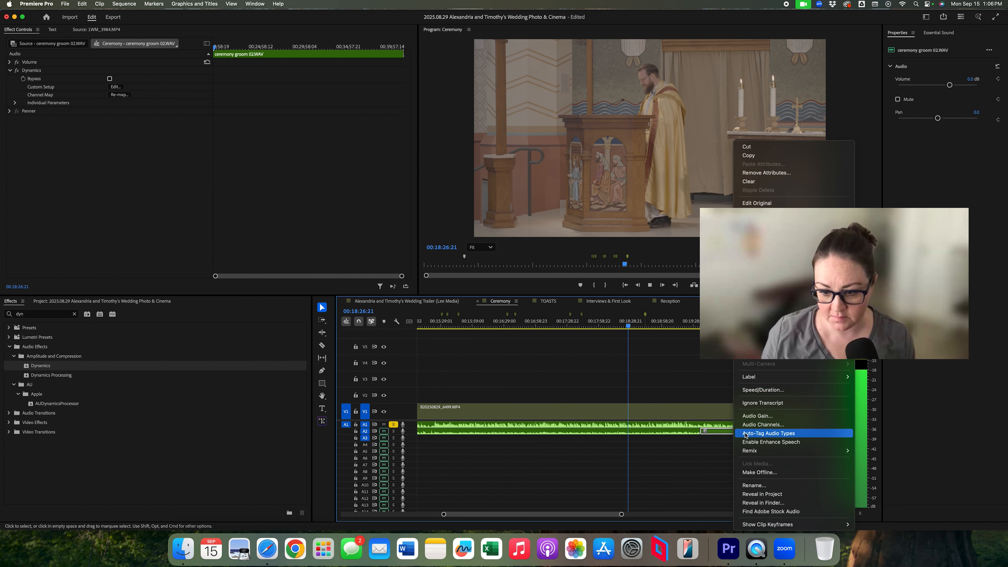
pyautogui.click(758, 416)
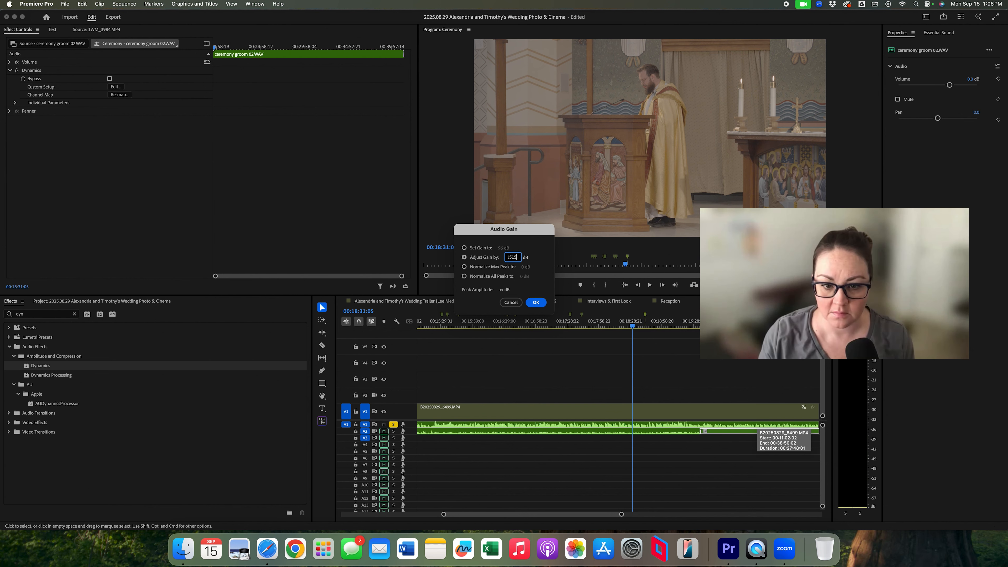
pyautogui.write('15')
pyautogui.press('Return')
pyautogui.press('space')
pyautogui.click(710, 377)
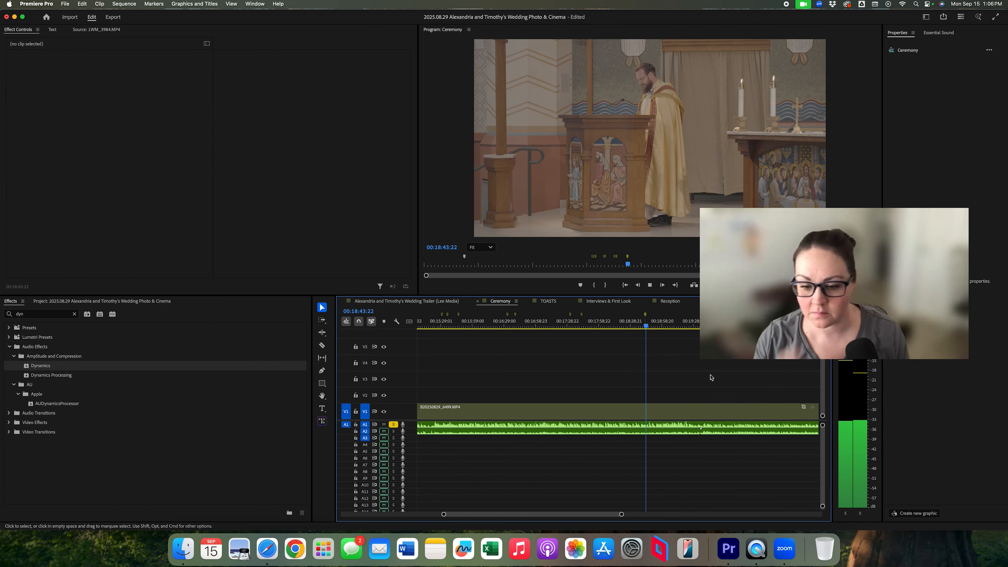
# Step: Move the last timeline marker ahead to about 00:19:34
pyautogui.moveTo(647, 314); pyautogui.dragTo(652, 314)
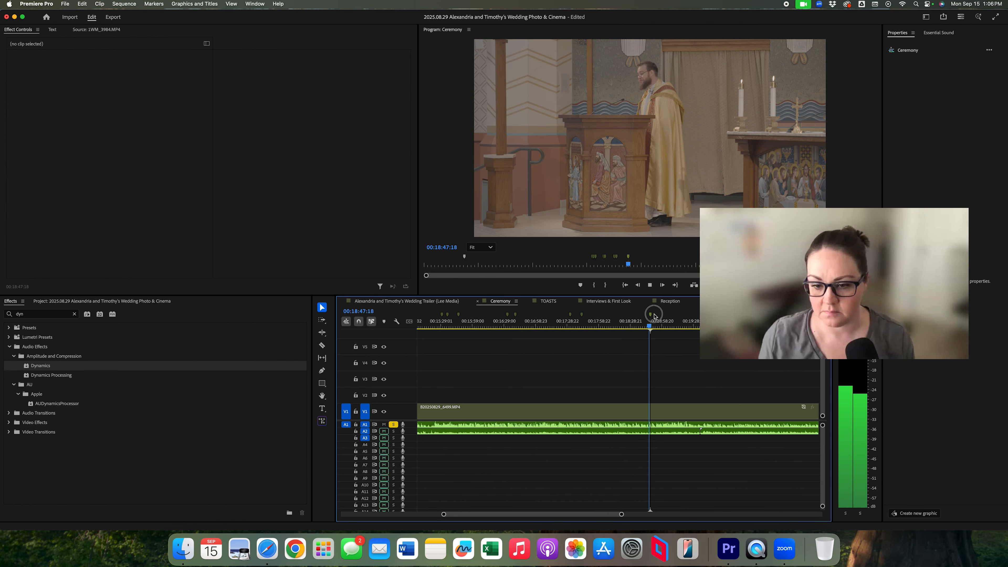
pyautogui.hscroll(5, 625, 368)
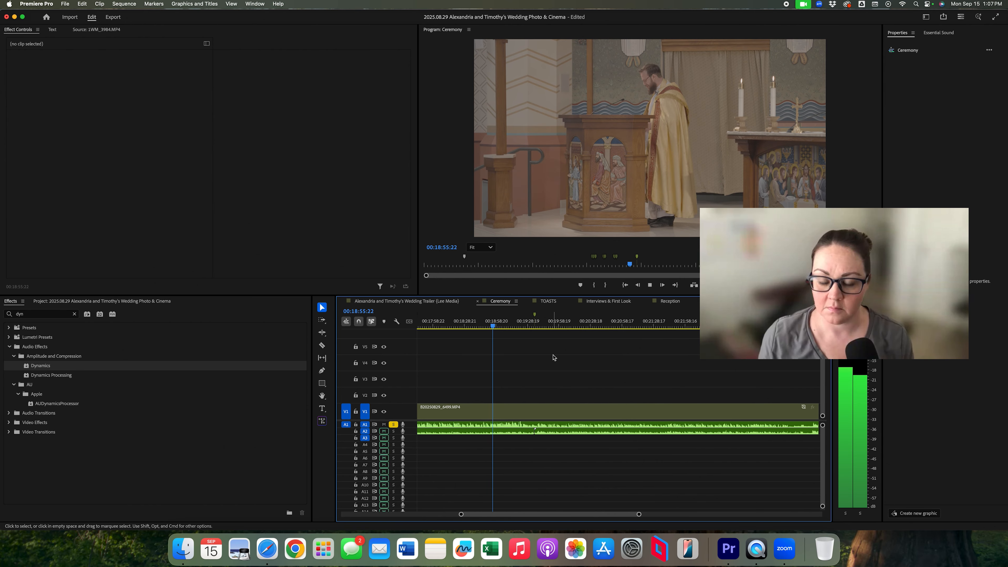
pyautogui.press('-')
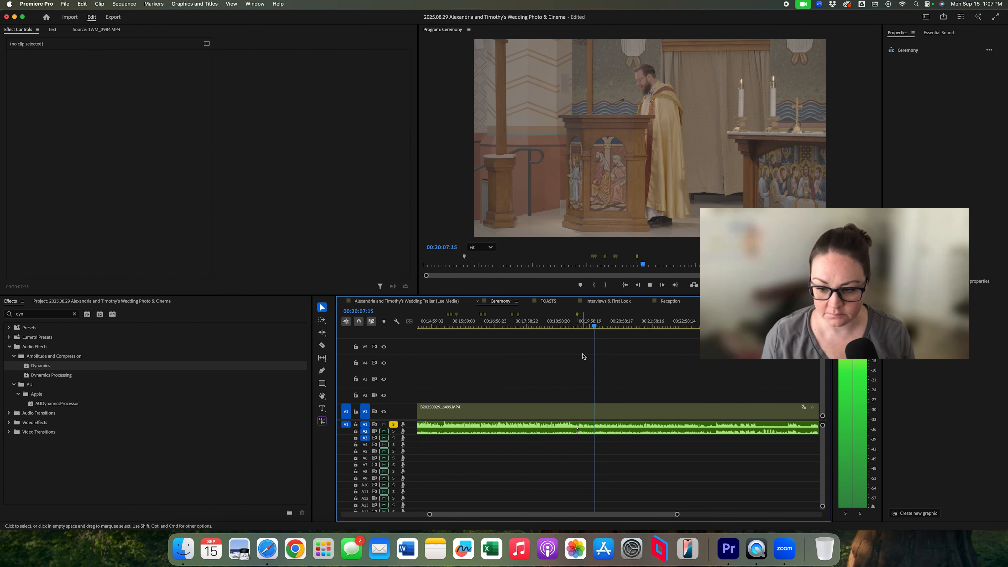
# Step: Skip ahead in the ceremony and play near 00:25:16 and 00:22:48 to locate the next part
pyautogui.moveTo(753, 324); pyautogui.dragTo(756, 324)
pyautogui.press('space')
pyautogui.press('=')
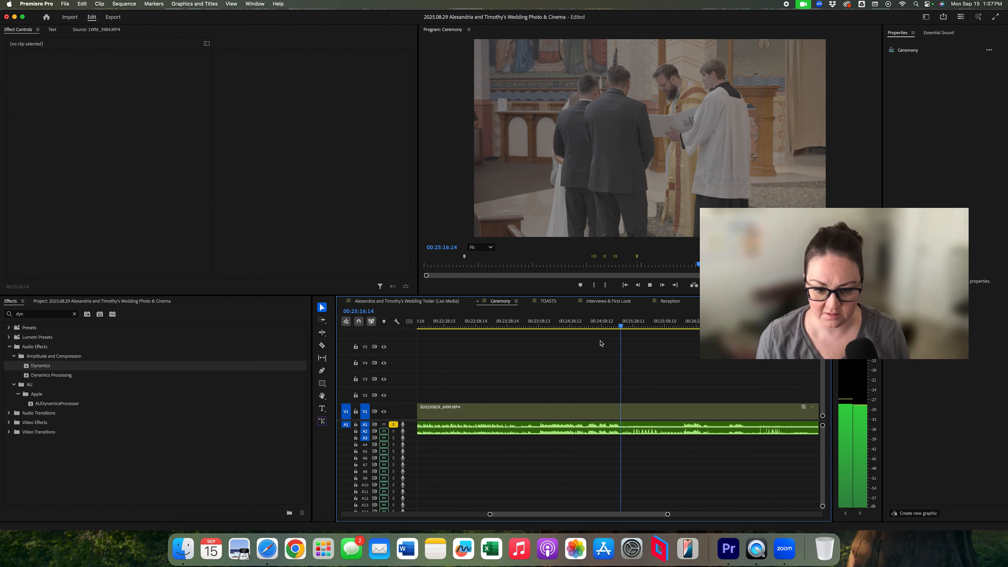
pyautogui.click(465, 325)
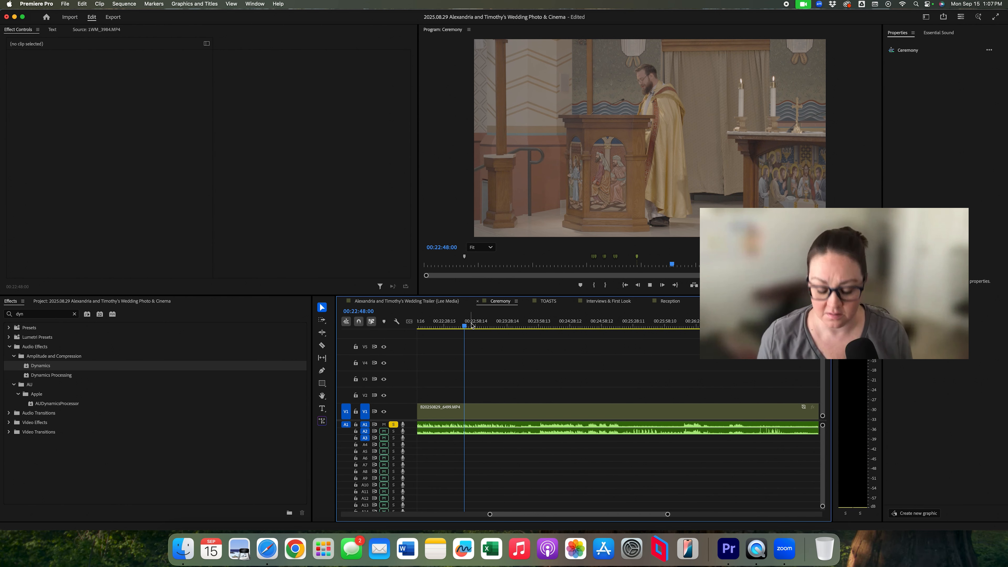
pyautogui.press('space')
# Step: Add a red marker at about 00:25:30, where the couple stands before the officiant
pyautogui.moveTo(591, 327); pyautogui.dragTo(634, 327)
pyautogui.press('m')
pyautogui.press('m')
pyautogui.write('m')
pyautogui.click(472, 223)
pyautogui.press('Return')
pyautogui.press('space')
pyautogui.moveTo(632, 314)
pyautogui.mouseDown()
pyautogui.moveTo(649, 314)
pyautogui.moveTo(636, 315)
pyautogui.mouseUp()
# Step: Solo audio track A2 instead of A1 and listen to the passage after the red marker
pyautogui.click(393, 432)
pyautogui.click(393, 424)
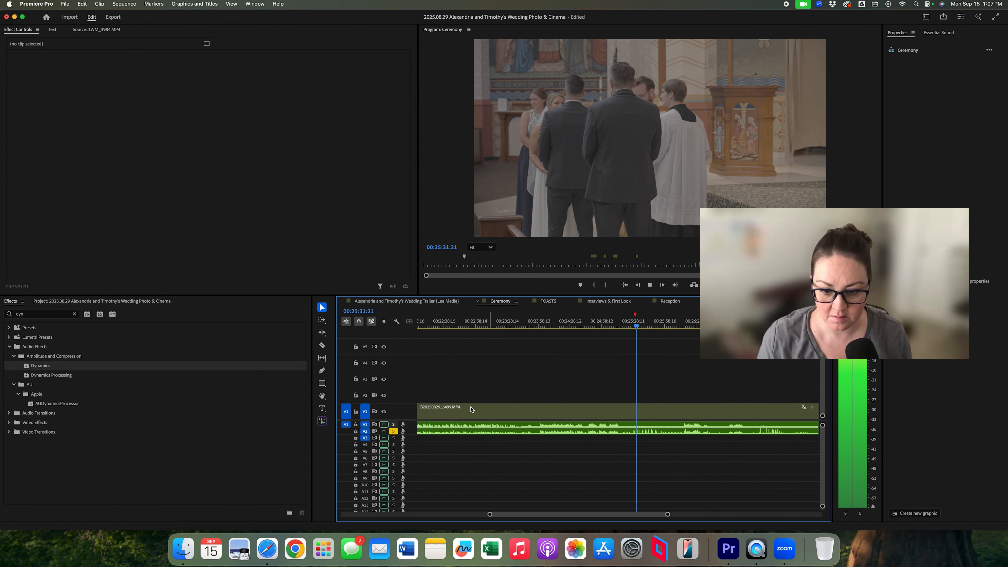
pyautogui.press('=')
pyautogui.press('=')
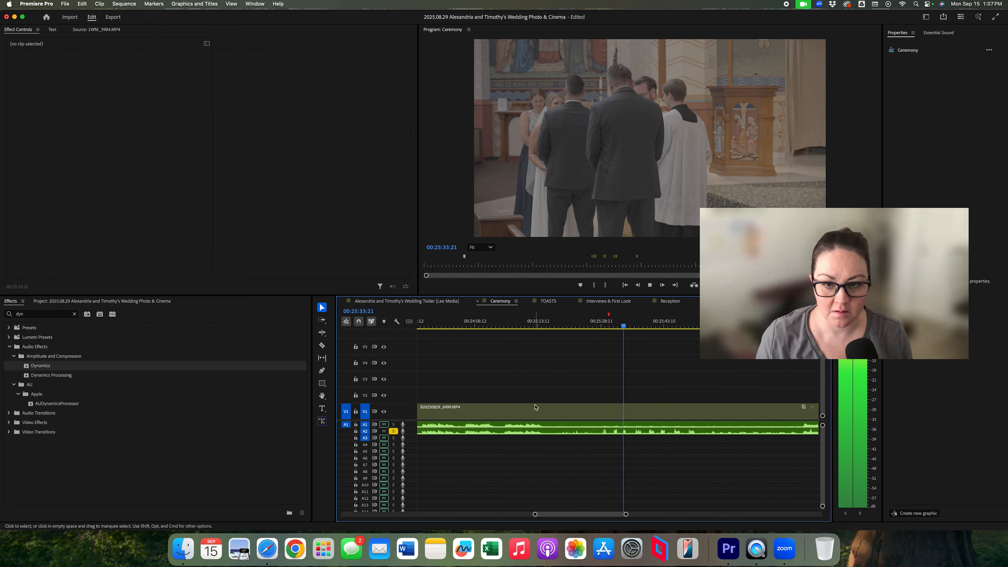
pyautogui.press('space')
# Step: Disable Multi-Camera on the nested ceremony clip on track V1
pyautogui.press('-')
pyautogui.press('-')
pyautogui.press('-')
pyautogui.doubleClick(568, 412)
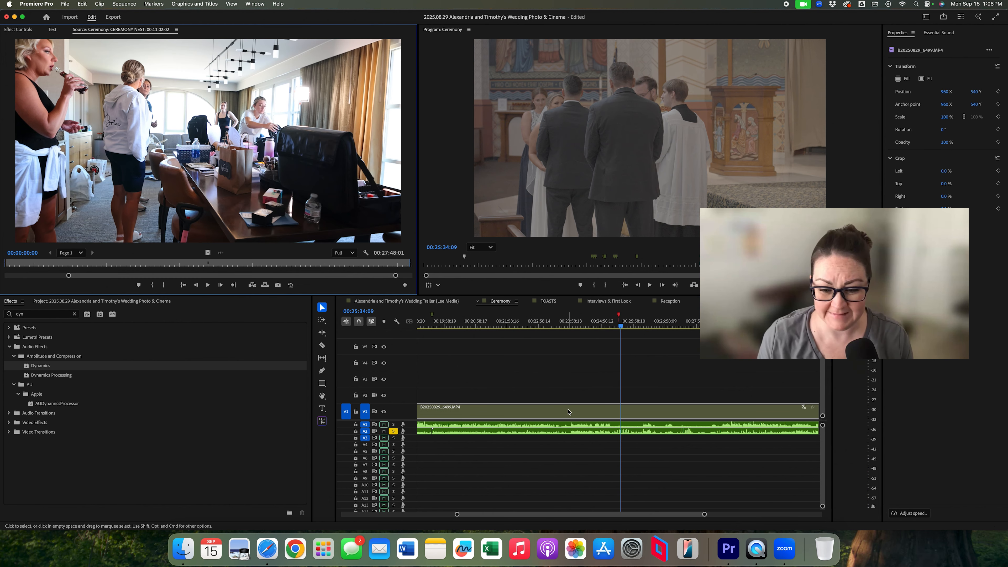
pyautogui.rightClick(570, 412)
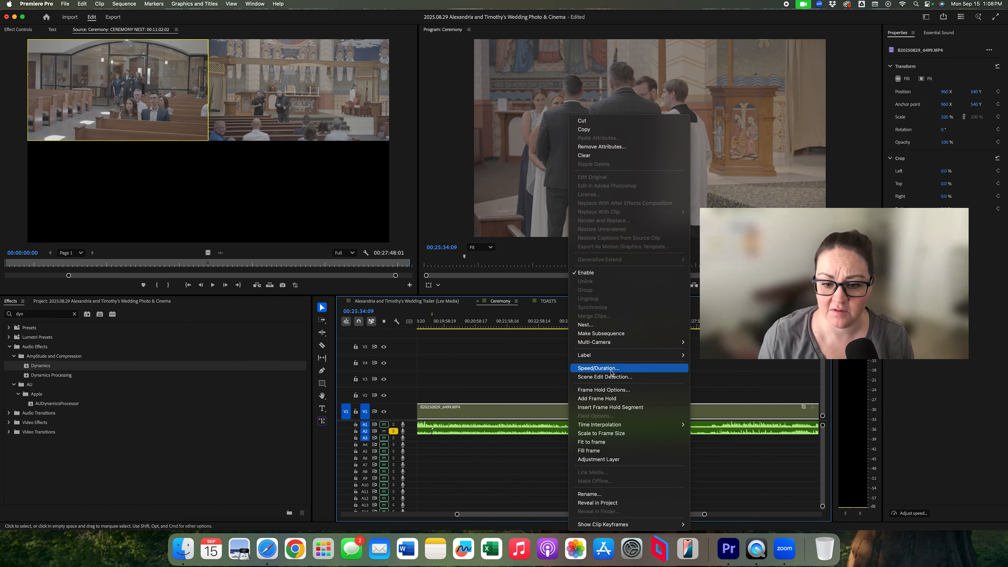
pyautogui.moveTo(607, 347)
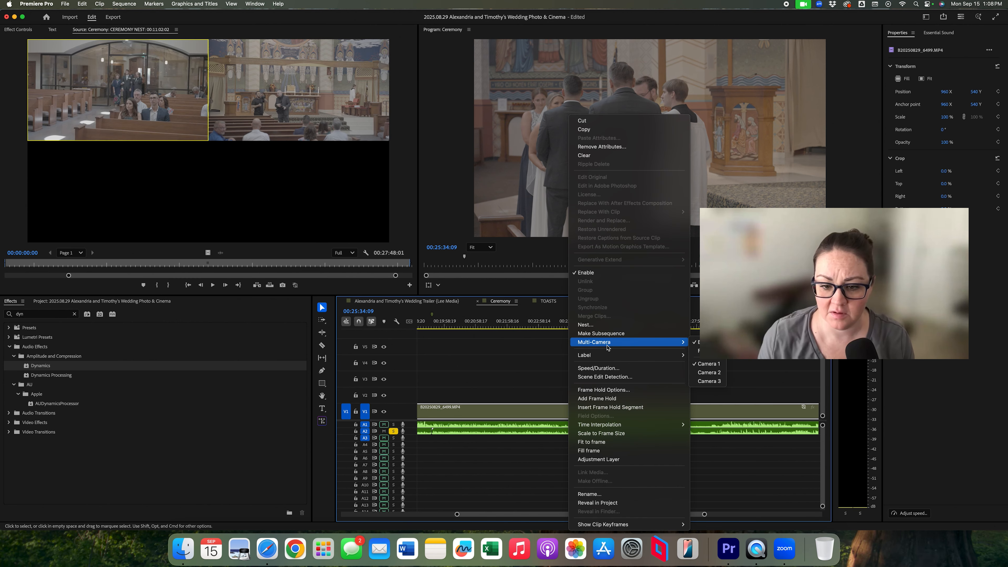
pyautogui.click(698, 343)
# Step: Open the CEREMONY NEST sequence and hide its video tracks V3 and V2
pyautogui.doubleClick(563, 415)
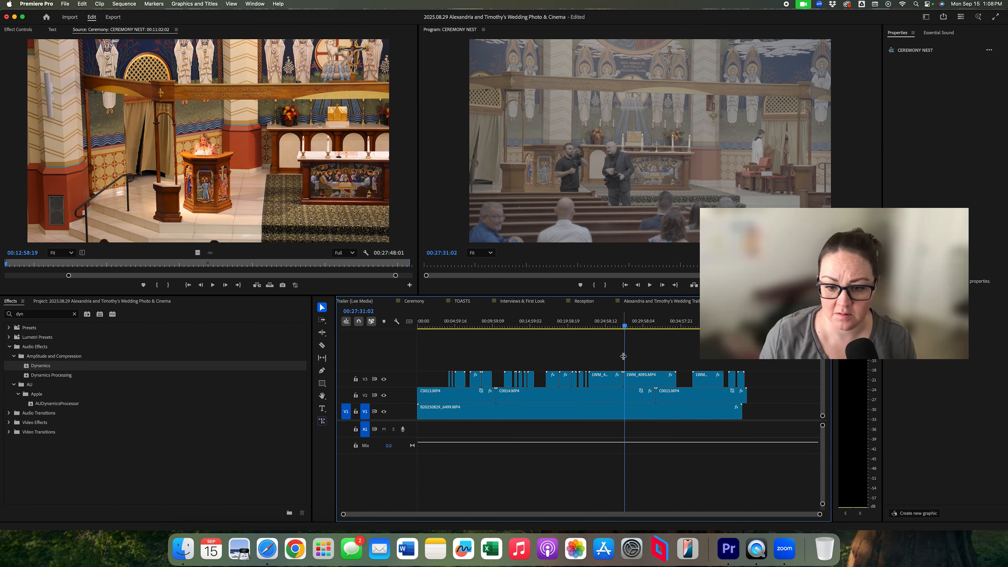
pyautogui.click(383, 380)
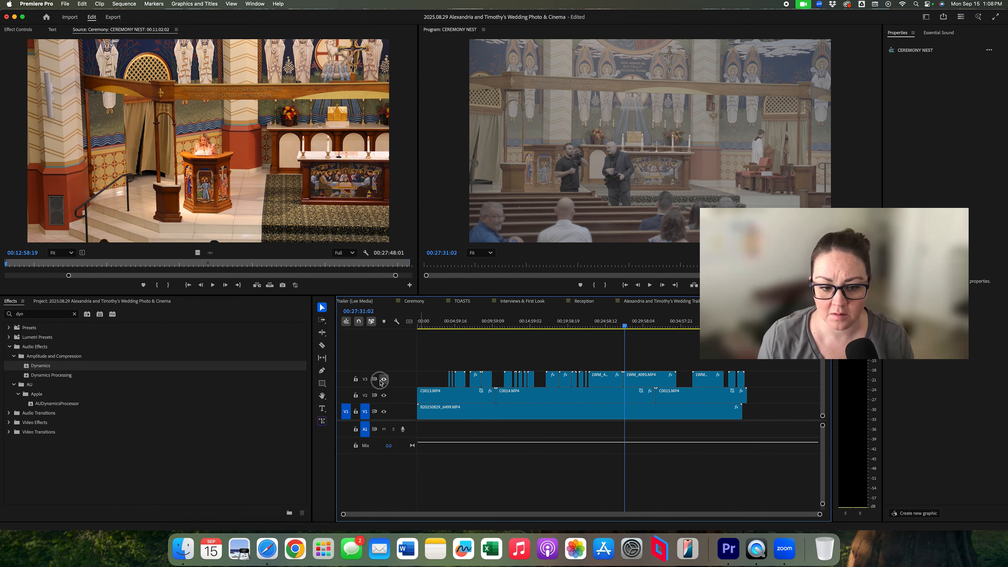
pyautogui.click(383, 395)
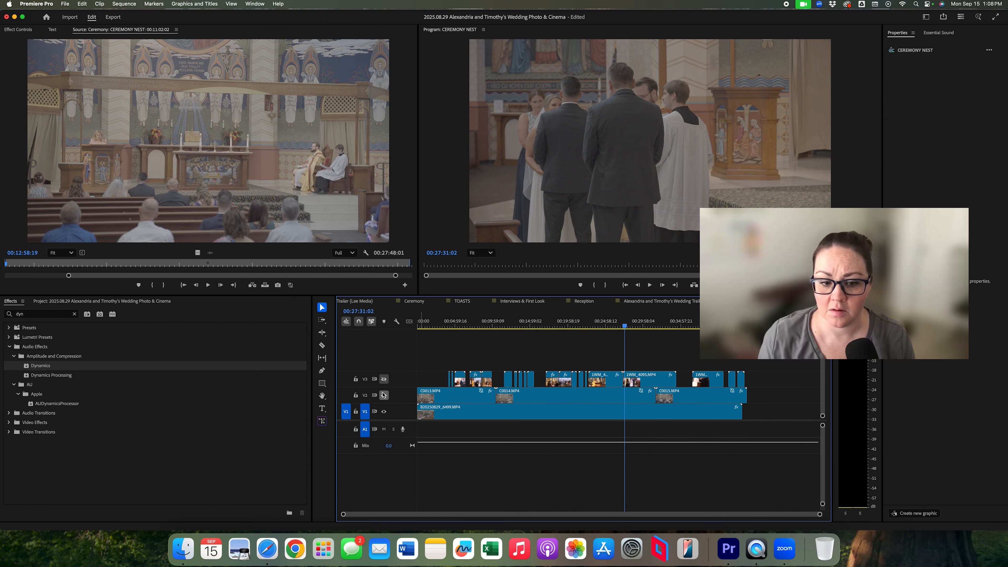
# Step: Show video tracks V2 and V3 of the CEREMONY NEST again and return to the Ceremony sequence
pyautogui.click(383, 395)
pyautogui.click(383, 379)
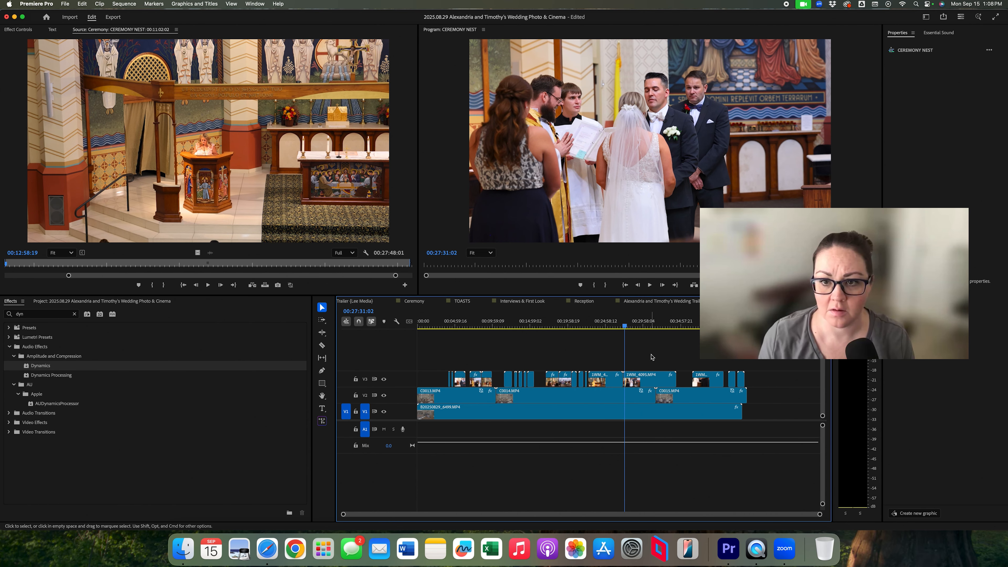
pyautogui.click(414, 301)
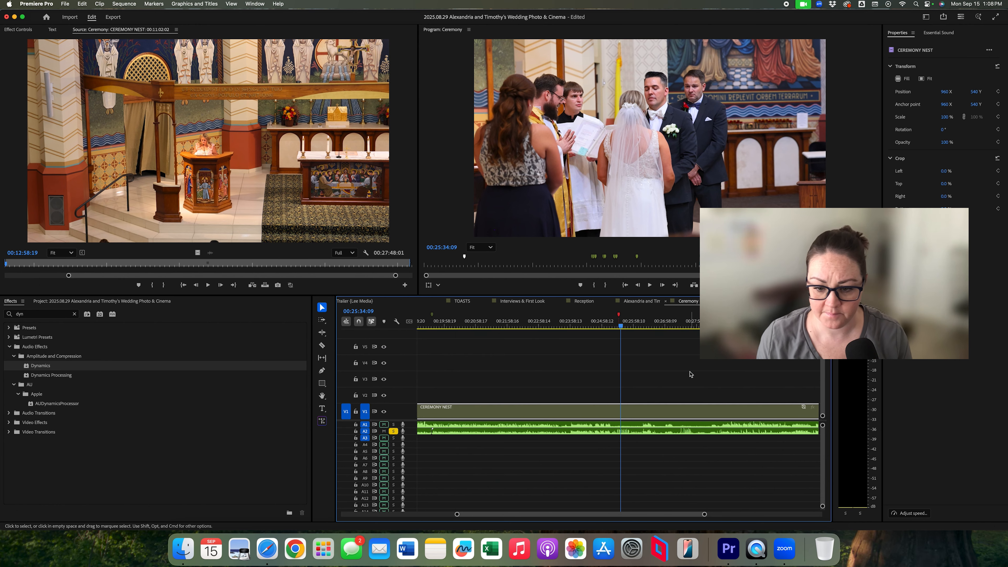
# Step: Listen to the Ceremony sequence from about 00:25:34 to 00:25:55 while checking the current camera angle
pyautogui.moveTo(690, 372); pyautogui.dragTo(649, 411)
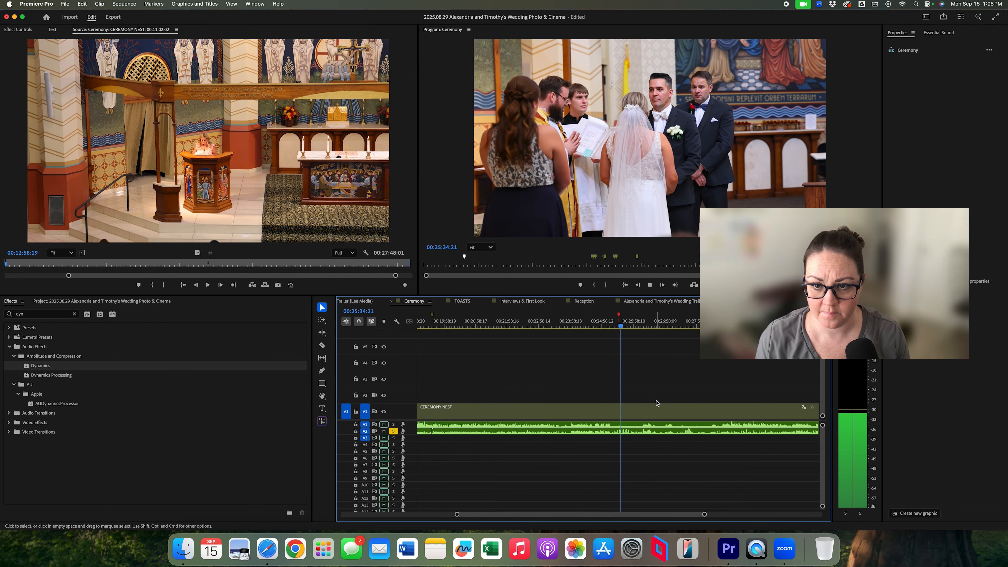
pyautogui.press('-')
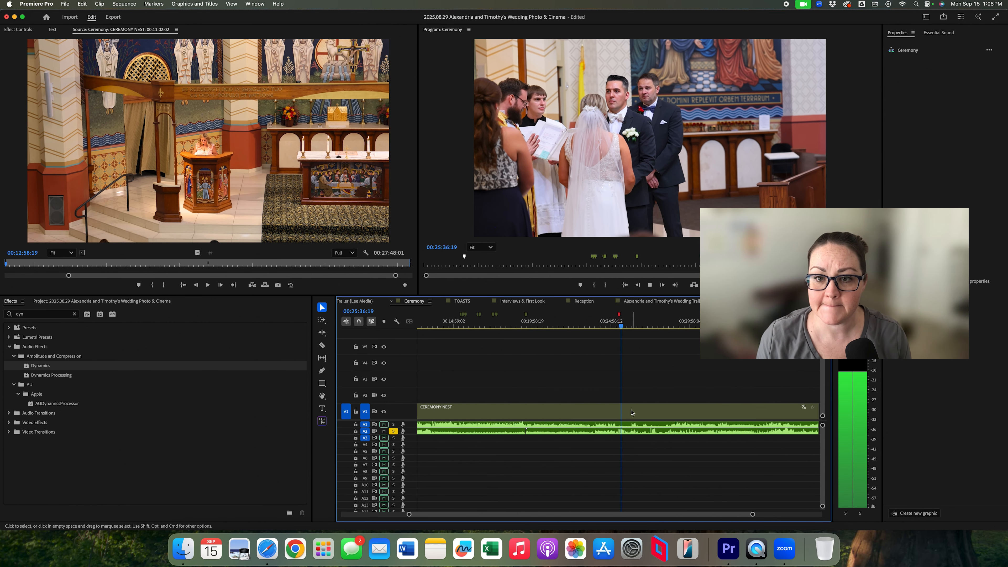
pyautogui.press('space')
pyautogui.press('space')
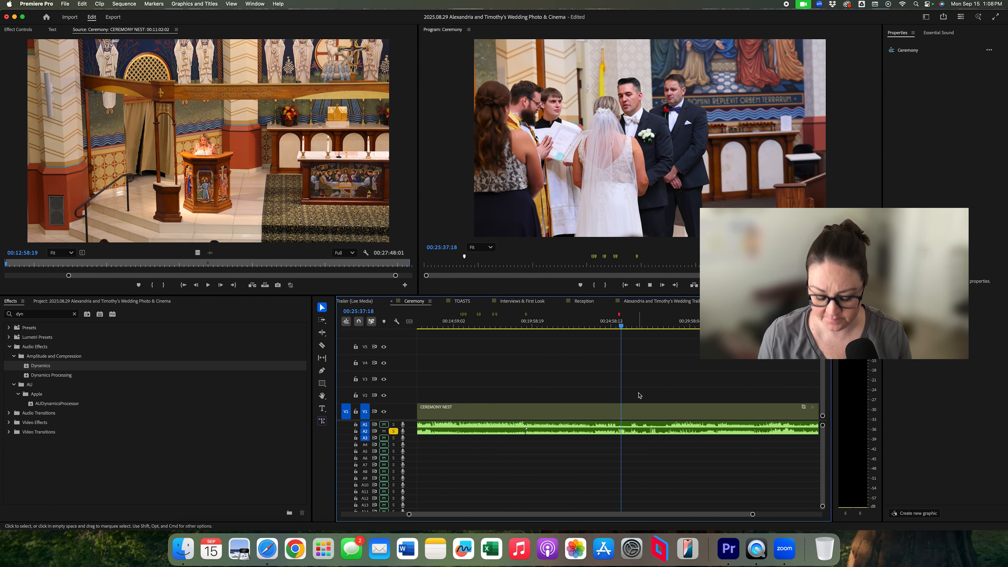
pyautogui.press('-')
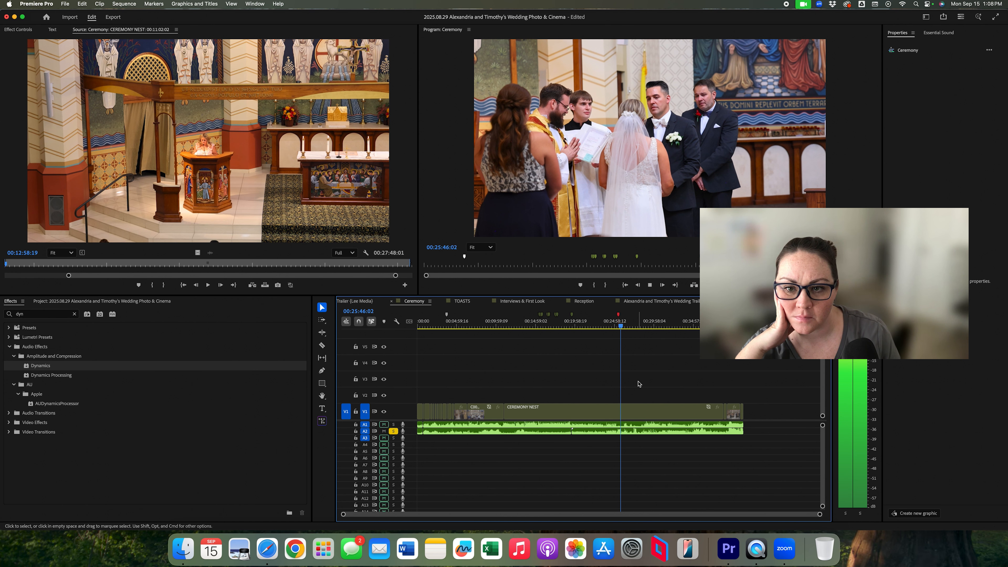
pyautogui.press('=')
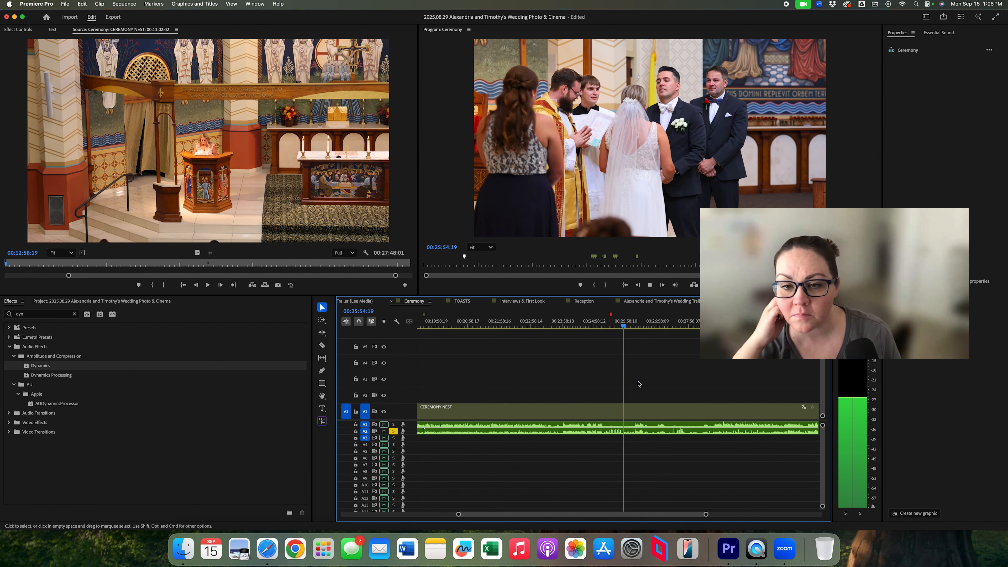
pyautogui.press('space')
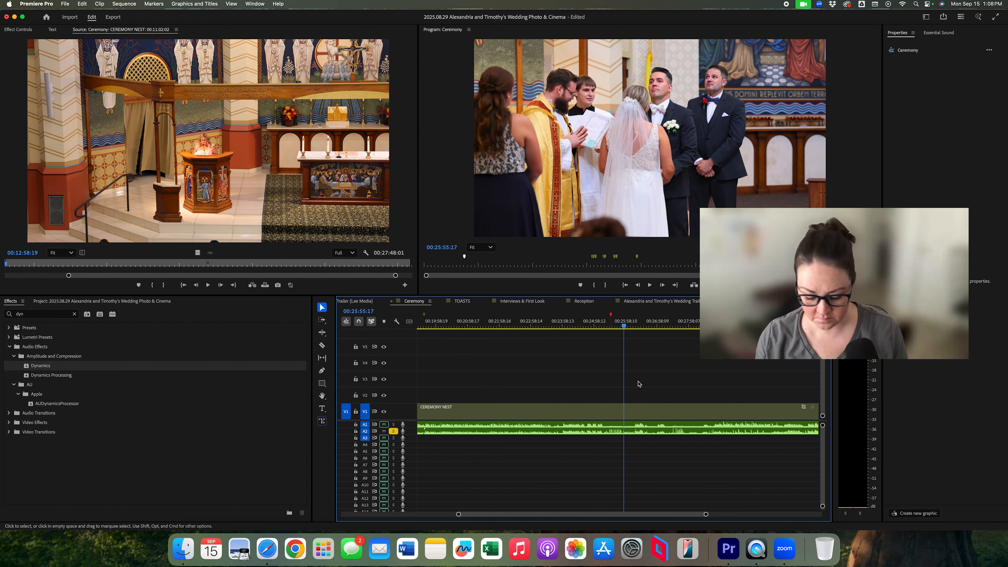
# Step: Hide video tracks V3 and V2 inside the CEREMONY NEST sequence and return to the Ceremony sequence
pyautogui.doubleClick(635, 415)
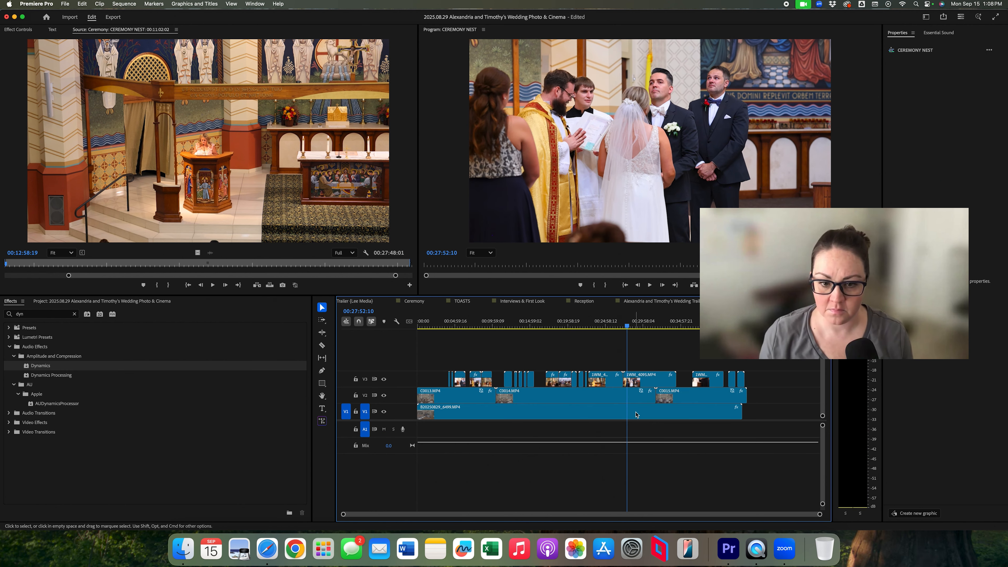
pyautogui.click(384, 380)
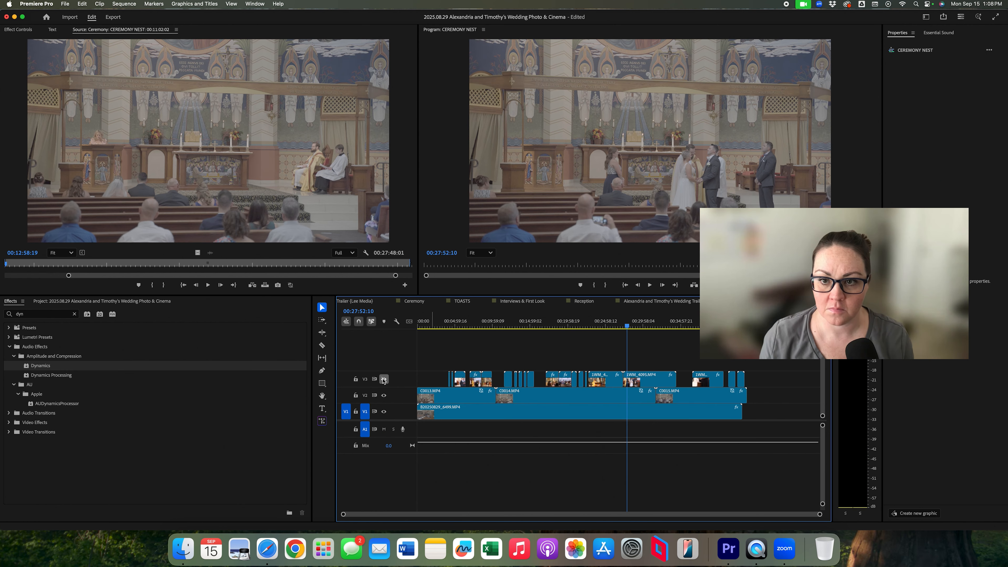
pyautogui.click(384, 395)
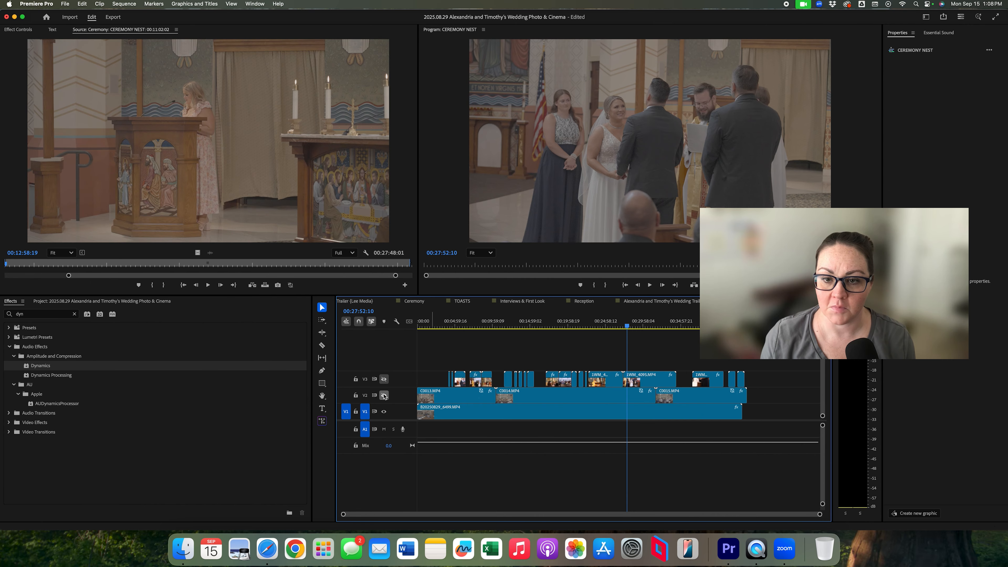
pyautogui.click(431, 302)
# Step: Play the ceremony passage and add a red marker named "m" at 00:25:52:23
pyautogui.click(612, 377)
pyautogui.press('space')
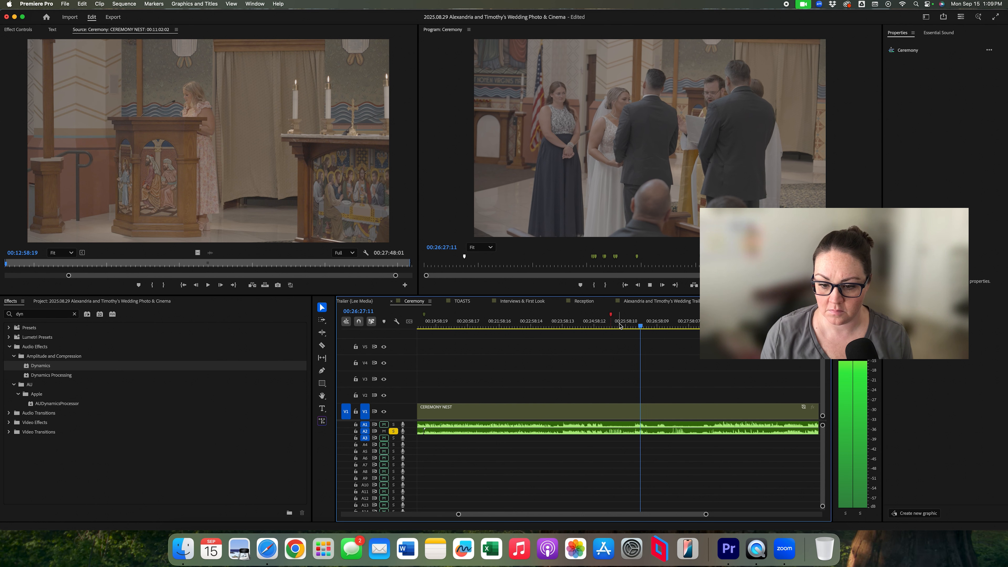
pyautogui.moveTo(618, 325); pyautogui.dragTo(623, 323)
pyautogui.press('m')
pyautogui.press('m')
pyautogui.write('m')
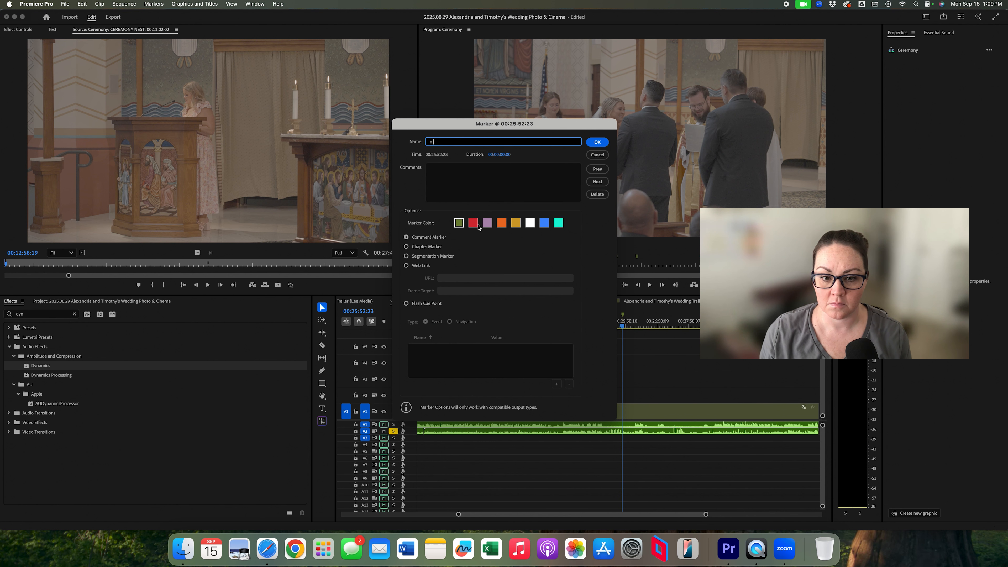
pyautogui.press('Return')
pyautogui.press('space')
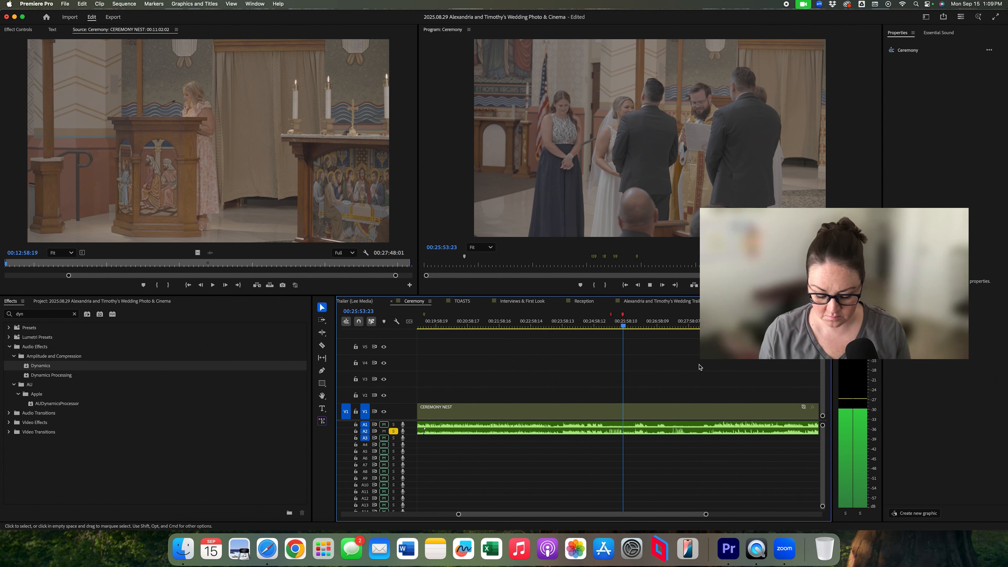
# Step: Skim the ceremony between about 00:25:53 and 00:27:06 for the next usable passage
pyautogui.press('=')
pyautogui.moveTo(614, 316); pyautogui.dragTo(619, 317)
pyautogui.hscroll(5, 724, 381)
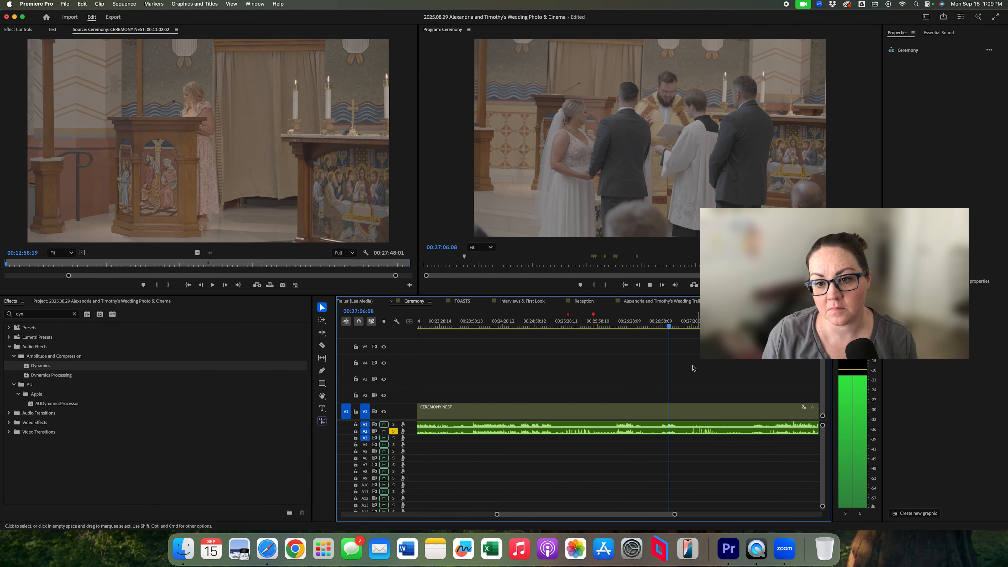
pyautogui.moveTo(637, 323)
pyautogui.mouseDown()
pyautogui.moveTo(623, 322)
pyautogui.moveTo(641, 323)
pyautogui.mouseUp()
pyautogui.press('space')
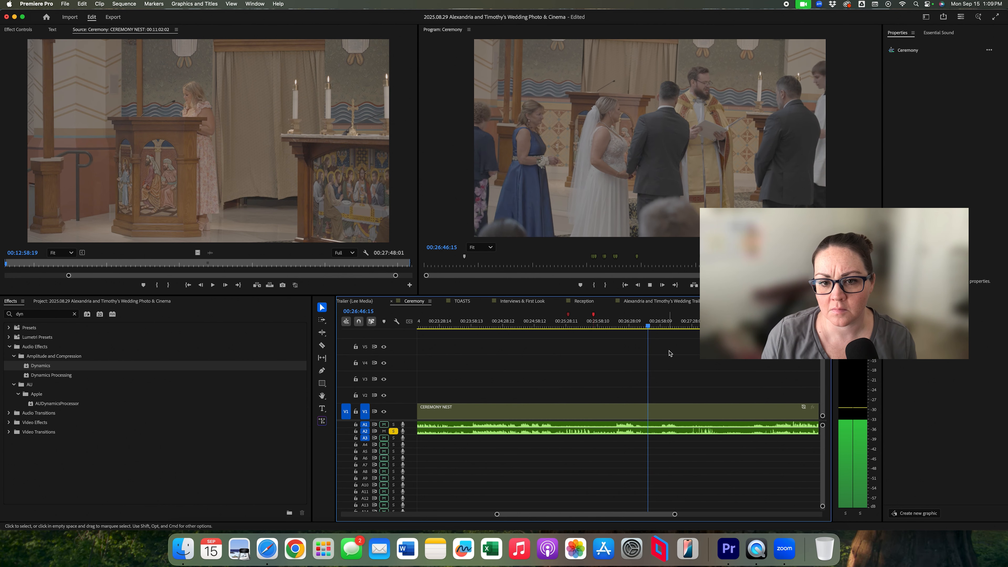
# Step: Add a teal marker named "m" at about 00:26:48 in the Ceremony sequence and resume playback
pyautogui.press('space')
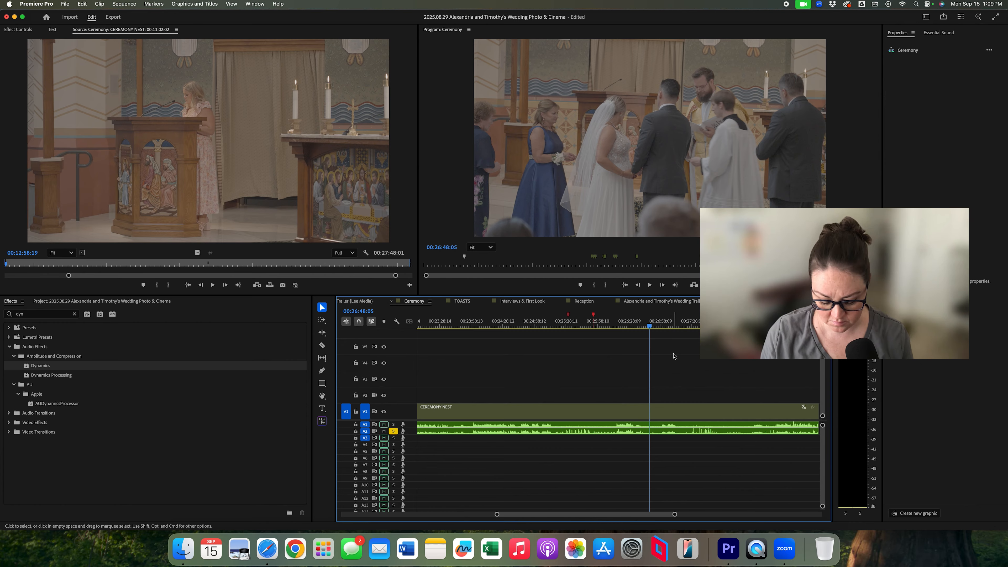
pyautogui.press('m')
pyautogui.press('m')
pyautogui.write('m')
pyautogui.press('Return')
pyautogui.press('space')
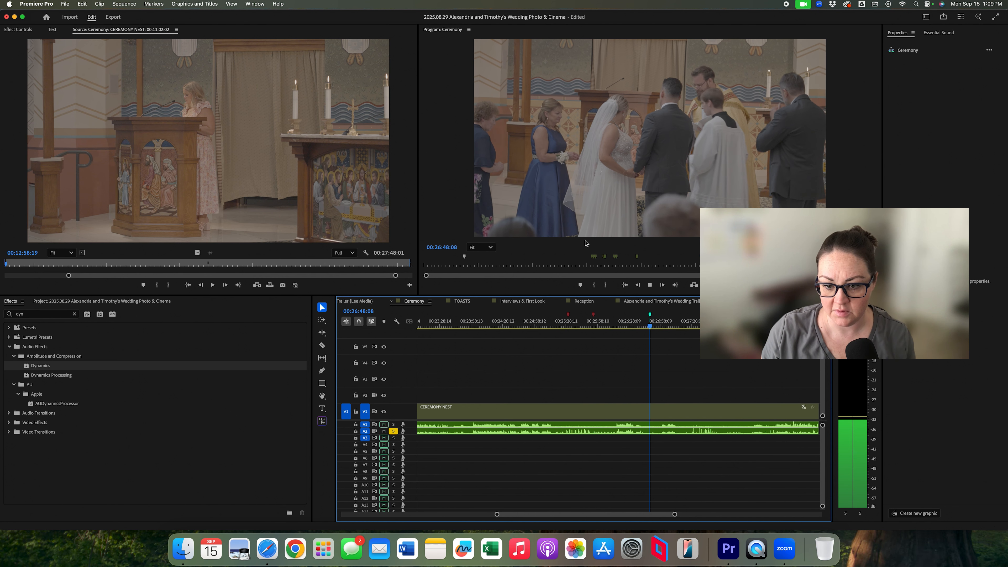
# Step: Skip ahead to about 00:27:35, add a teal marker near 00:27:37 and shift it back to about 00:27:34
pyautogui.moveTo(667, 325); pyautogui.dragTo(698, 325)
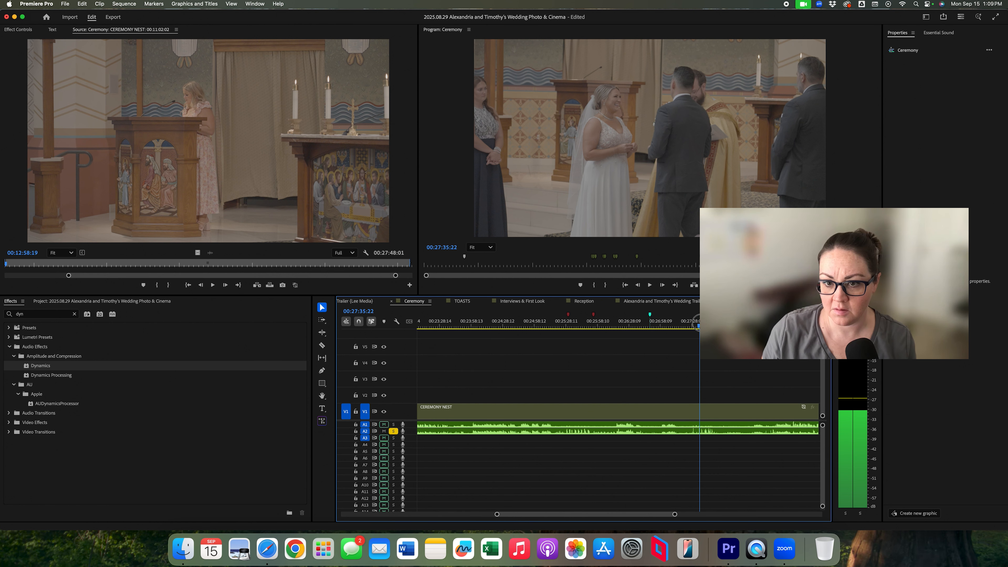
pyautogui.press('space')
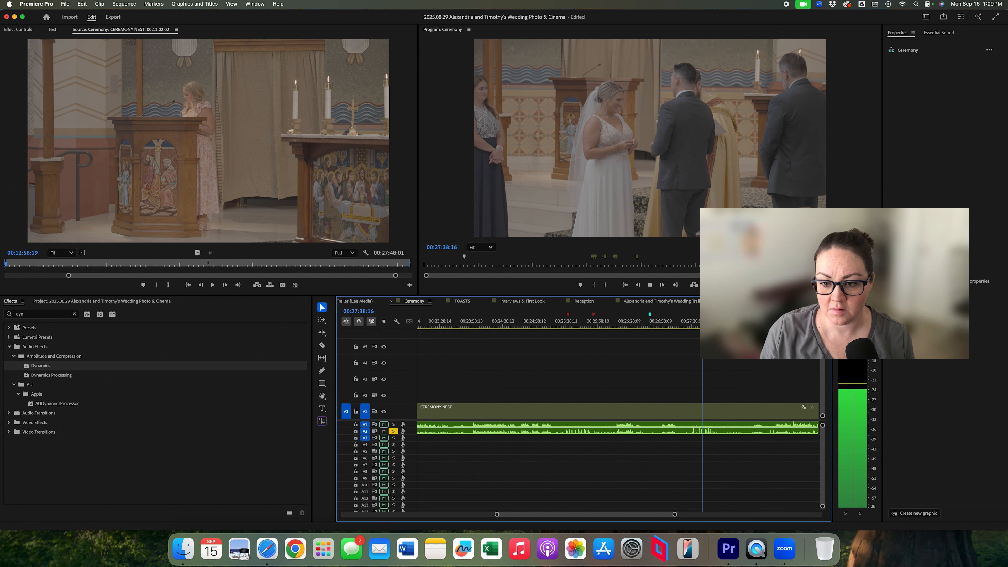
pyautogui.press('m')
pyautogui.press('m')
pyautogui.press('Return')
pyautogui.press('space')
pyautogui.moveTo(618, 315); pyautogui.dragTo(604, 317)
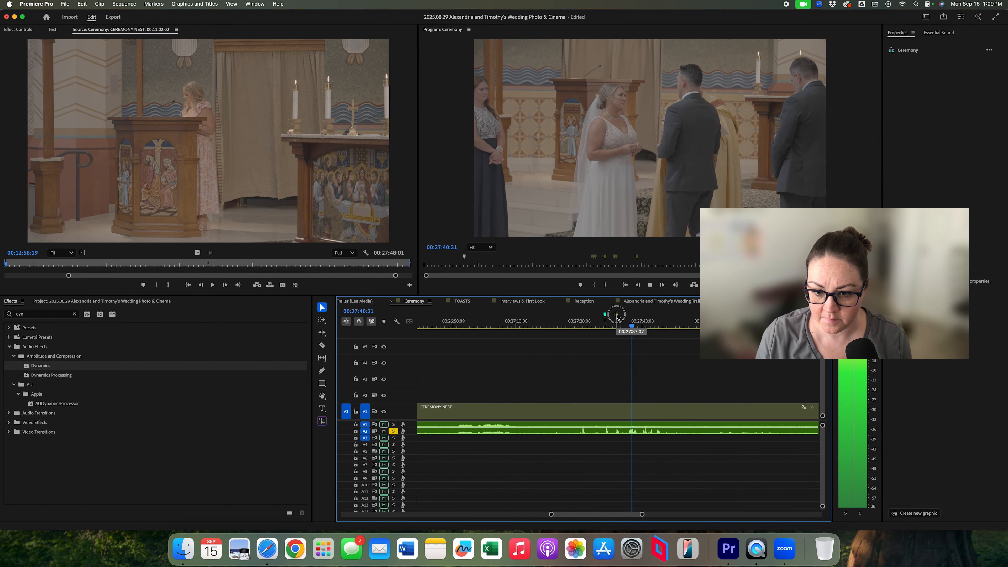
# Step: Move the green marker near 00:27:37 to 00:27:53:02 and set its color to teal
pyautogui.rightClick(618, 318)
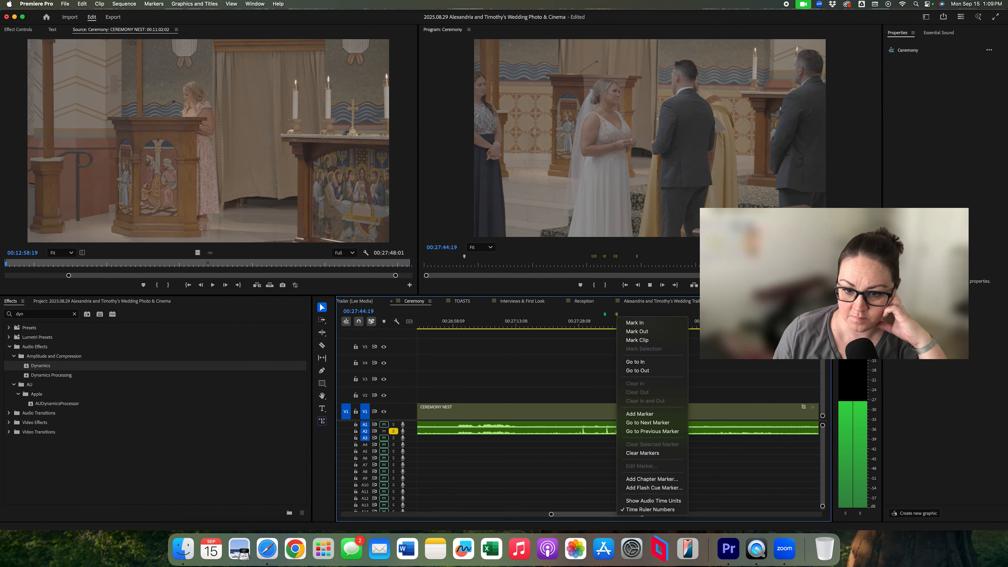
pyautogui.click(618, 316)
pyautogui.moveTo(617, 315); pyautogui.dragTo(662, 321)
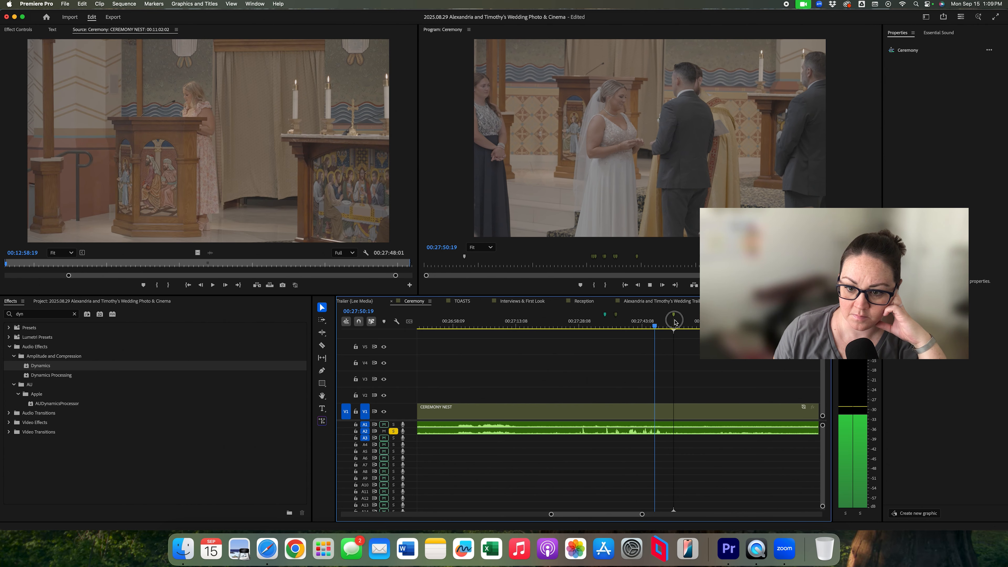
pyautogui.moveTo(676, 322); pyautogui.dragTo(684, 323)
pyautogui.doubleClick(683, 322)
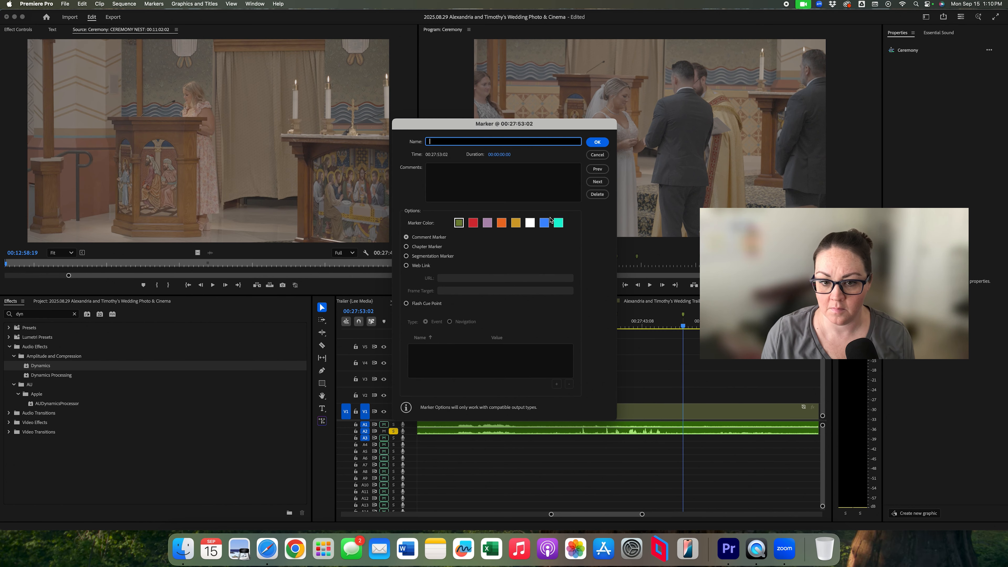
pyautogui.press('Return')
# Step: Listen on and move the remaining green marker to 00:28:01:22, setting its color to teal
pyautogui.press('space')
pyautogui.click(681, 316)
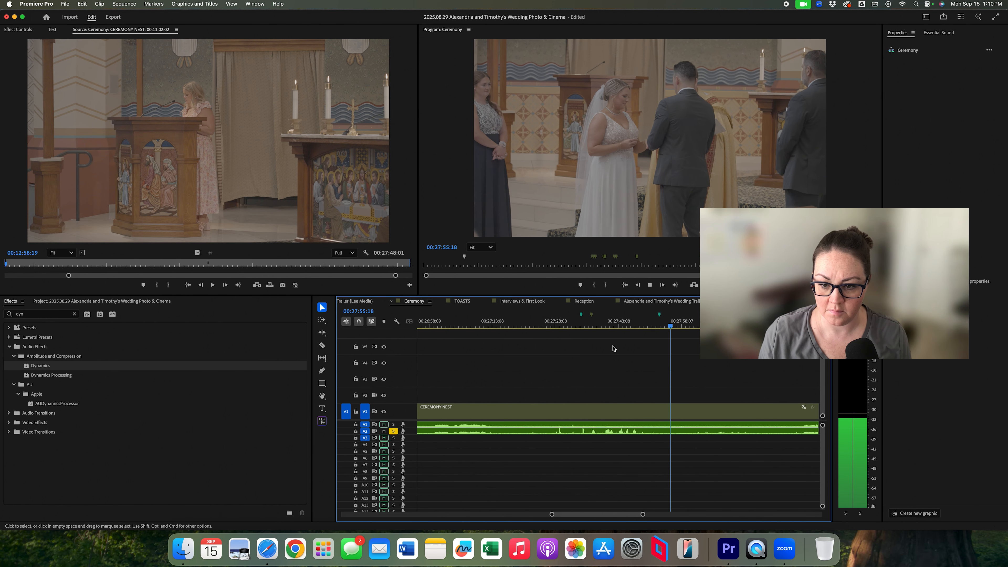
pyautogui.click(556, 316)
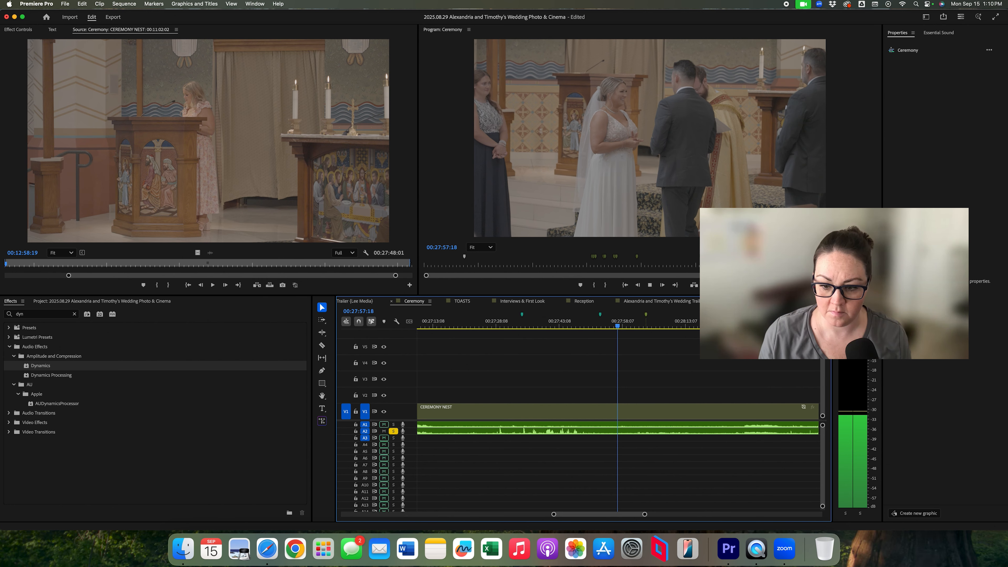
pyautogui.click(645, 317)
pyautogui.doubleClick(637, 315)
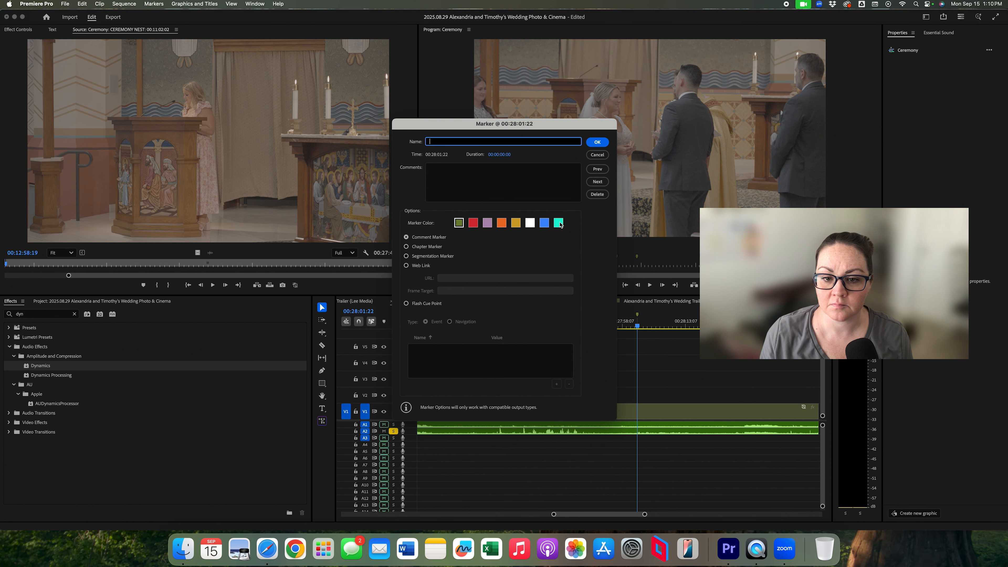
pyautogui.press('Return')
# Step: Listen from about 00:28:12 and add a teal marker at 00:28:16:16, where the couple joins hands
pyautogui.click(683, 326)
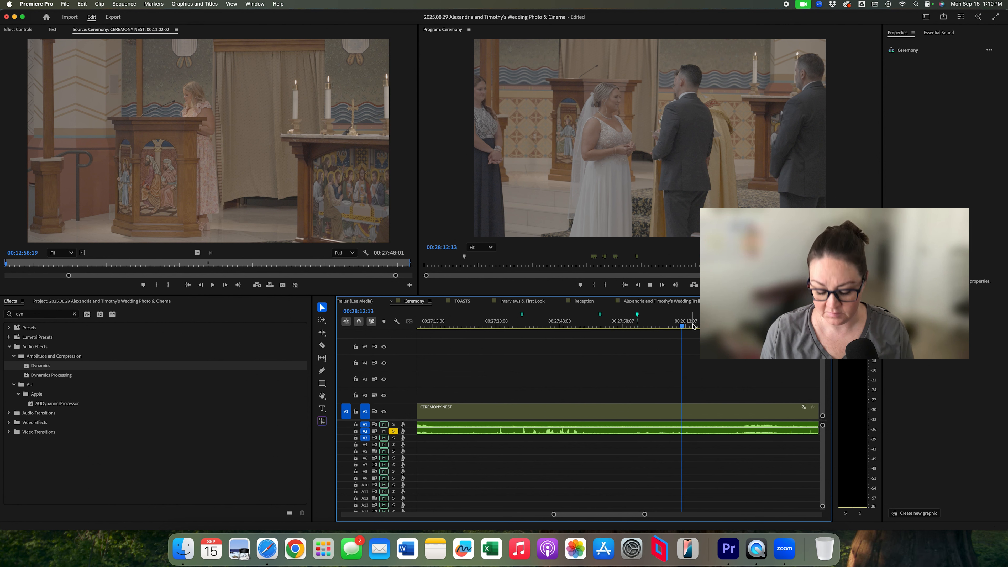
pyautogui.press('space')
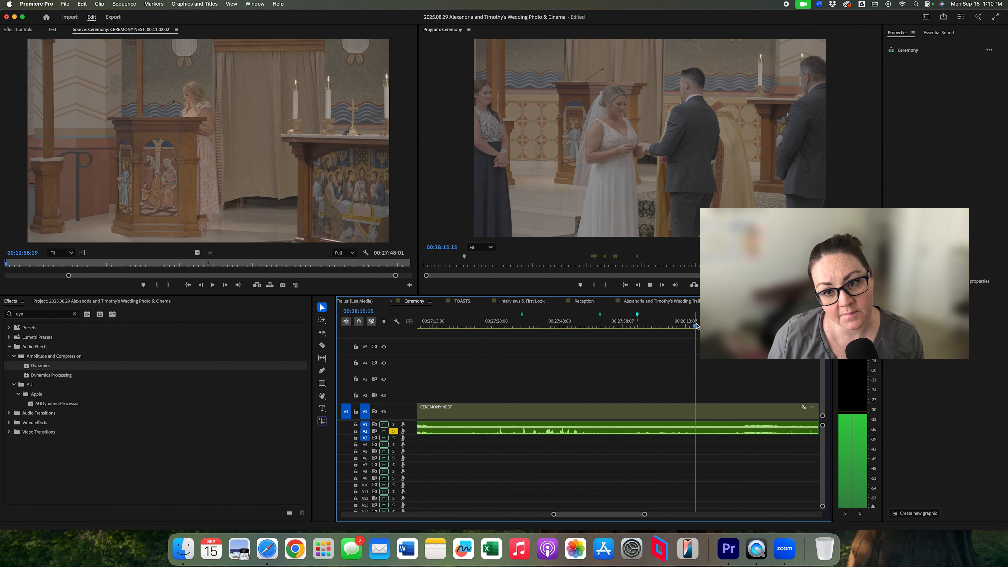
pyautogui.press('space')
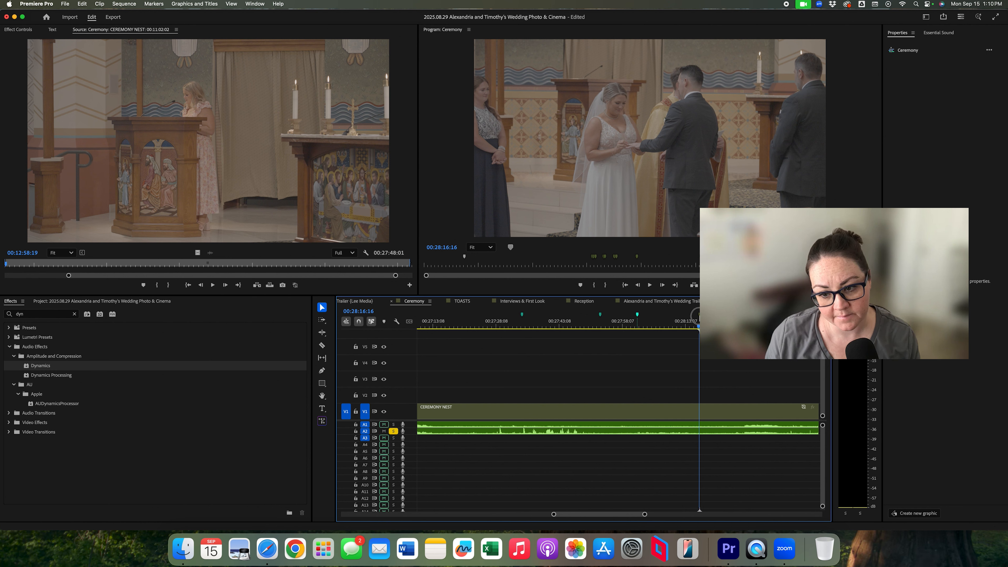
pyautogui.doubleClick(697, 315)
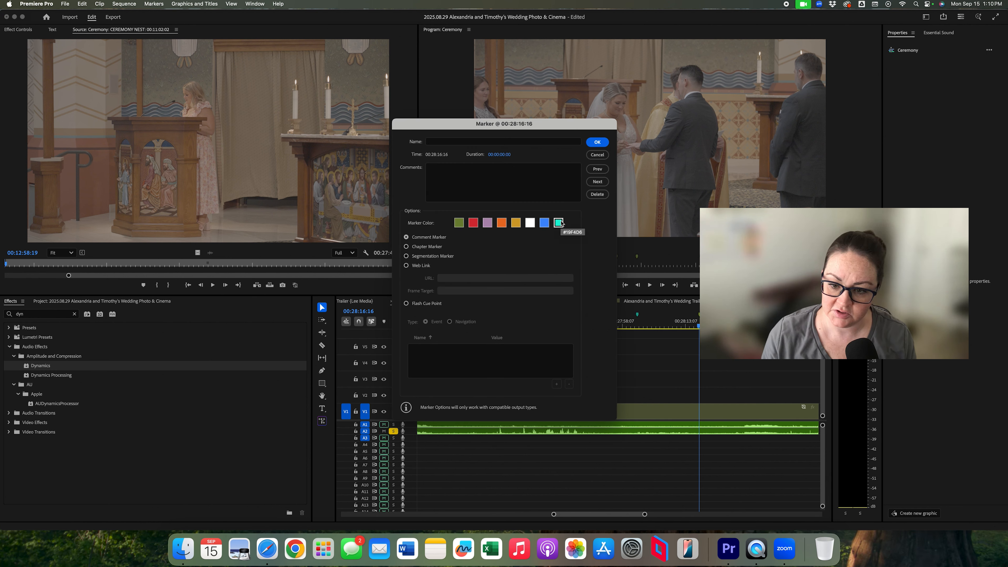
pyautogui.press('Return')
# Step: Play on from the last teal marker, skip ahead to about 00:35:34 and back to about 00:31:52 to check for usable passages
pyautogui.press('-')
pyautogui.press('space')
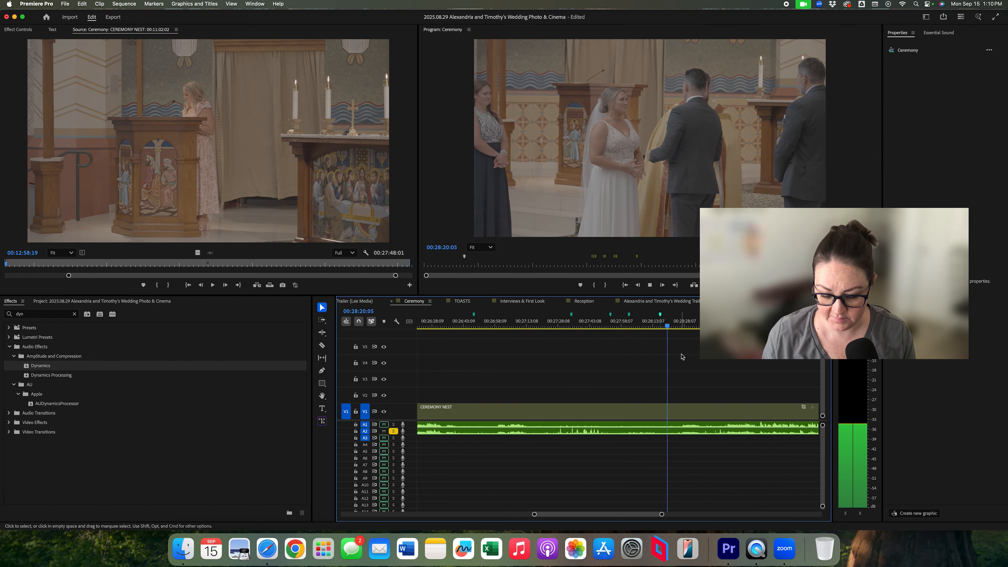
pyautogui.press('-')
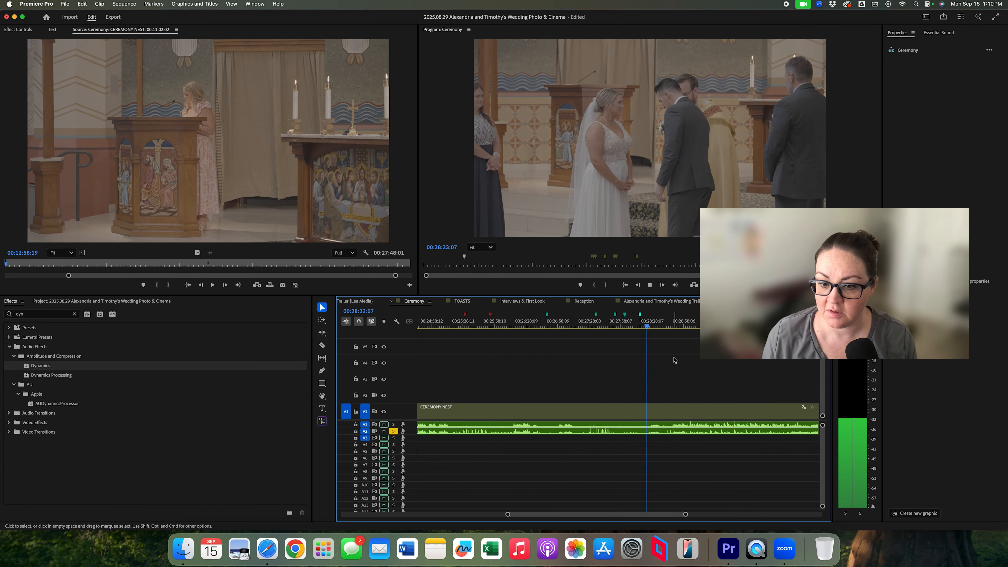
pyautogui.press('-')
pyautogui.press('-')
pyautogui.moveTo(643, 326); pyautogui.dragTo(697, 327)
pyautogui.press('space')
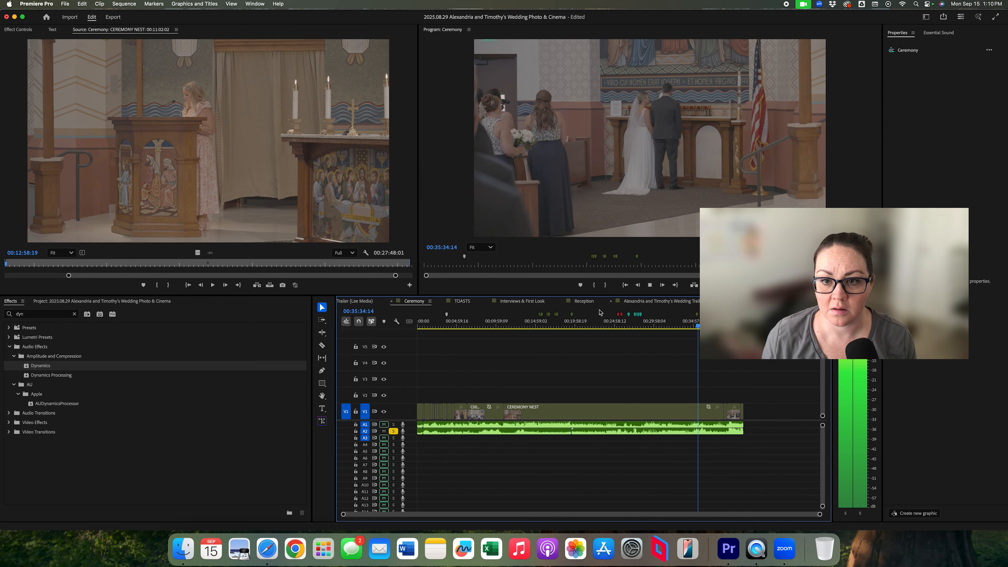
pyautogui.click(668, 326)
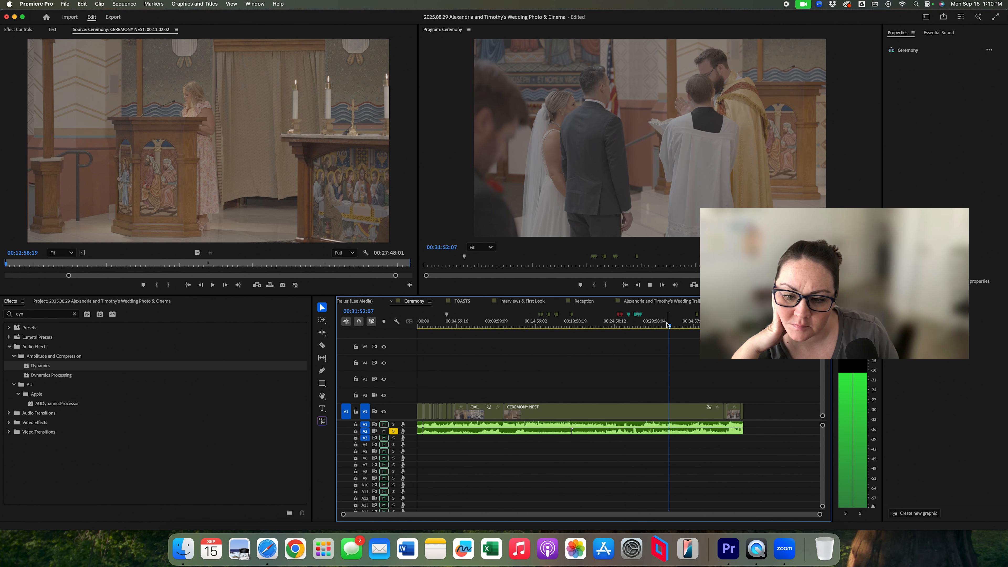
# Step: Solo audio track A1 instead of A2, and move playback of the ceremony ahead to about 00:37:12
pyautogui.click(393, 424)
pyautogui.click(393, 430)
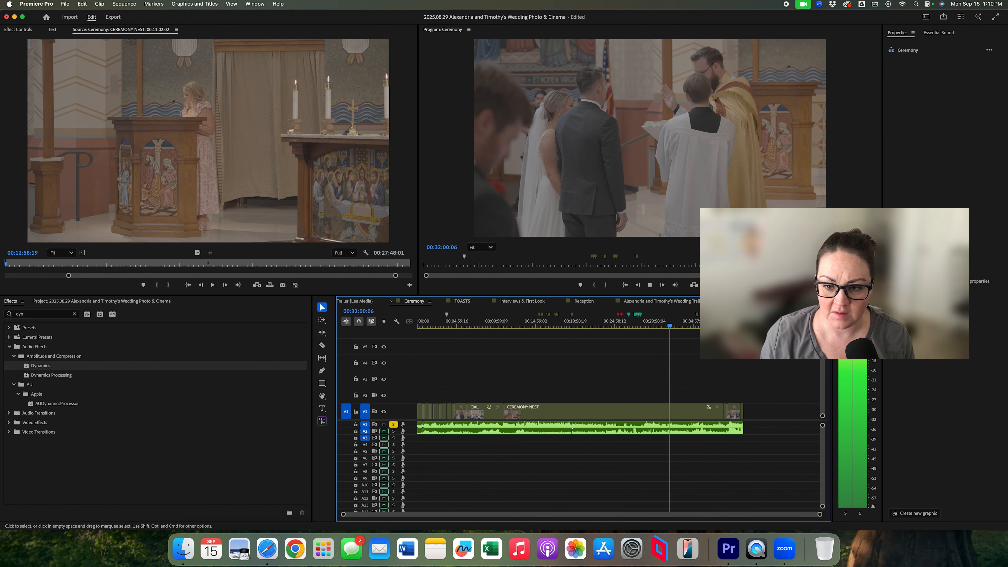
pyautogui.moveTo(706, 322); pyautogui.dragTo(710, 322)
pyautogui.press('space')
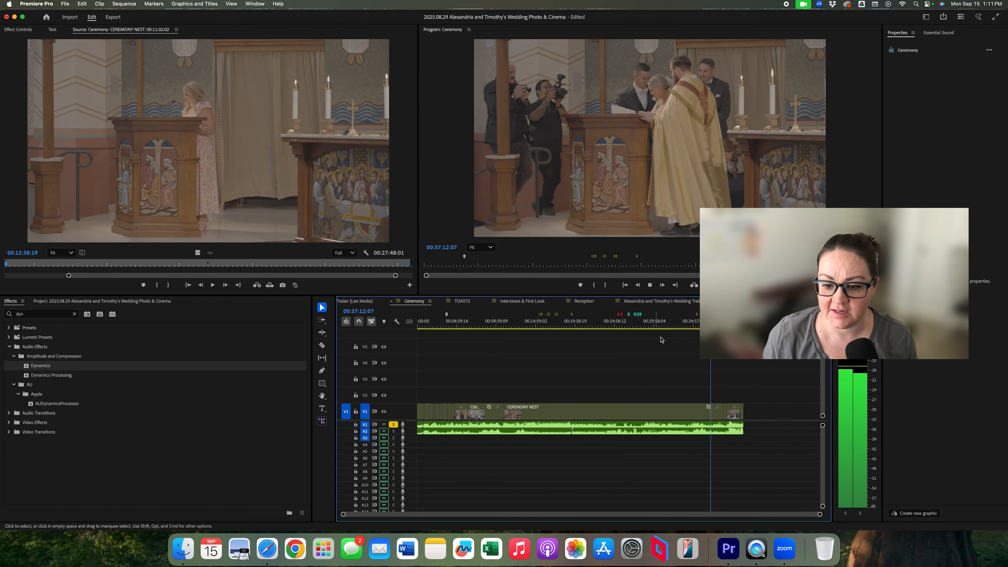
# Step: Listen on from about 00:37:12, skipping ahead in stages to about 00:39:00, to check for usable passages
pyautogui.press('=')
pyautogui.press('=')
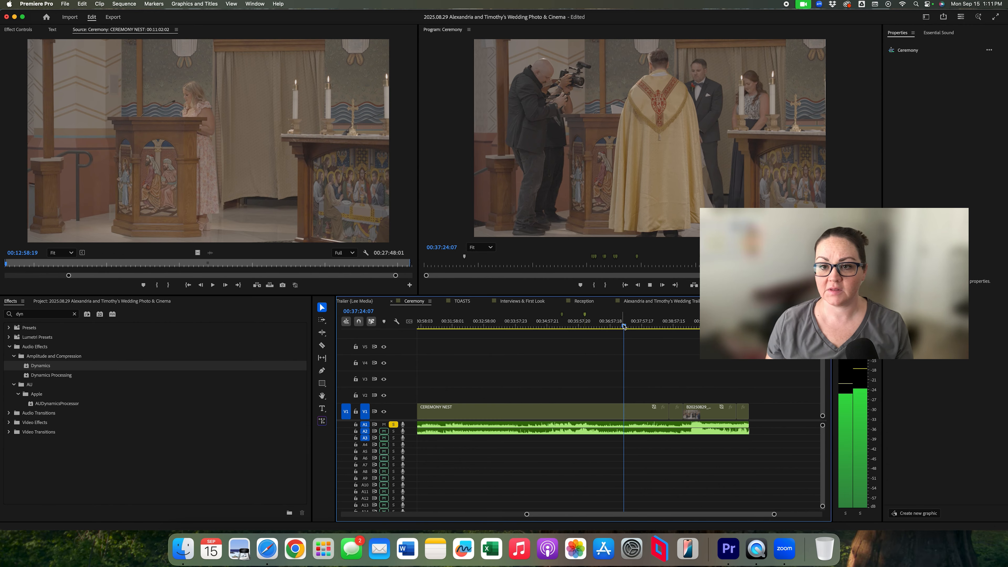
pyautogui.click(642, 324)
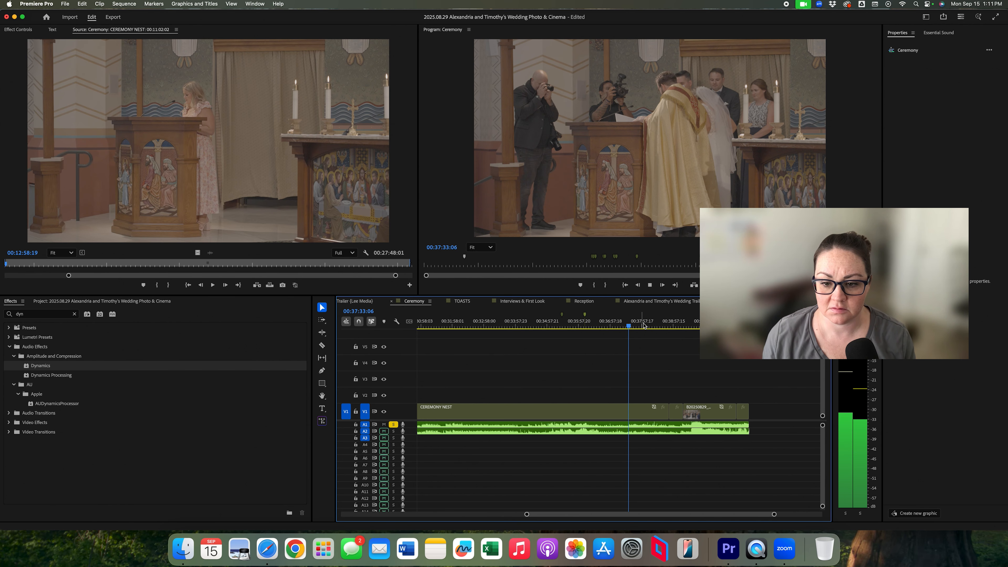
pyautogui.click(657, 325)
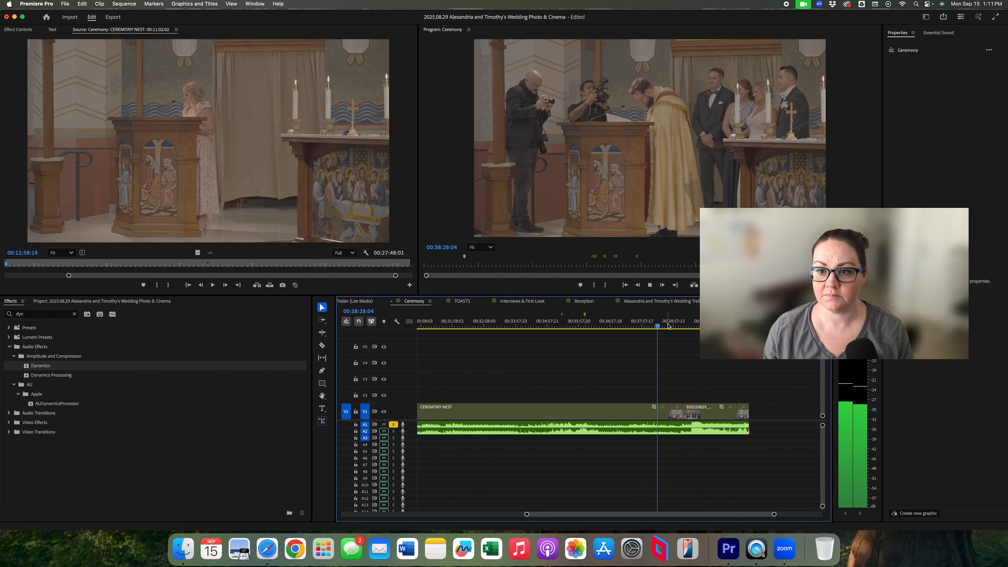
pyautogui.click(671, 325)
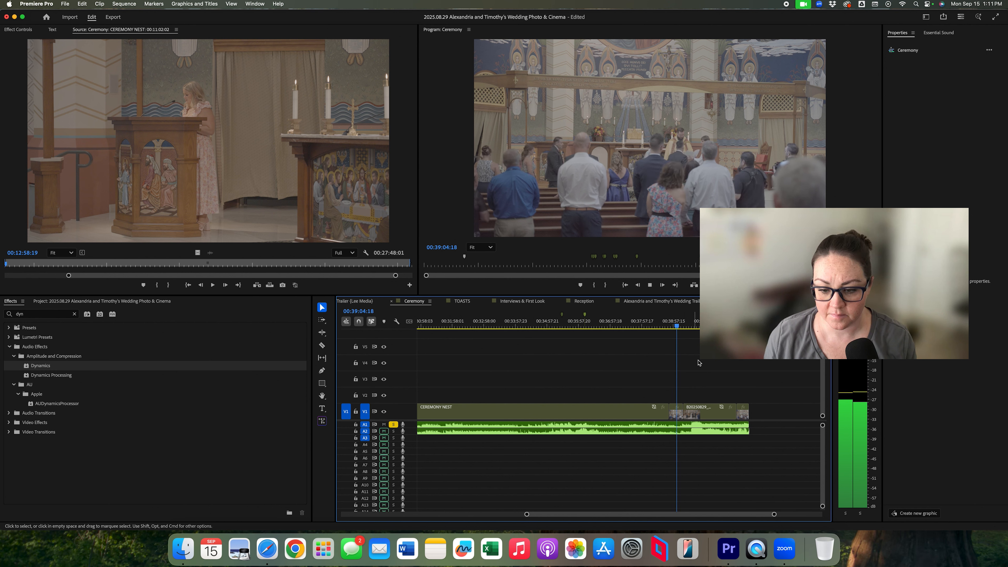
# Step: Solo track A2 to compare its sound around 00:39:20, and return the solo to track A1
pyautogui.click(394, 432)
pyautogui.click(393, 425)
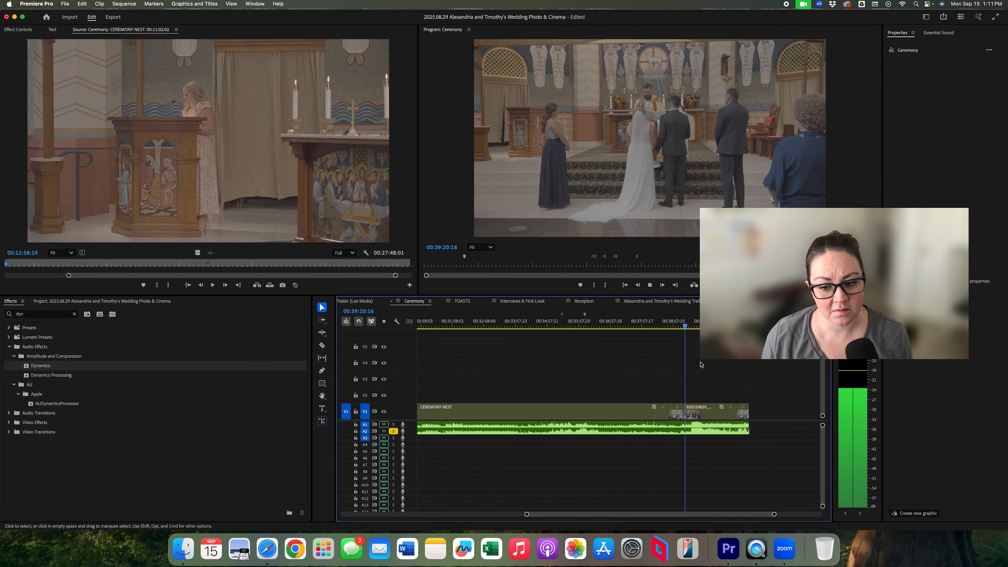
pyautogui.click(393, 431)
pyautogui.click(394, 424)
# Step: Add a green marker at 00:39:24:12, just before the kiss, and shift it earlier to about 00:39:20
pyautogui.press('space')
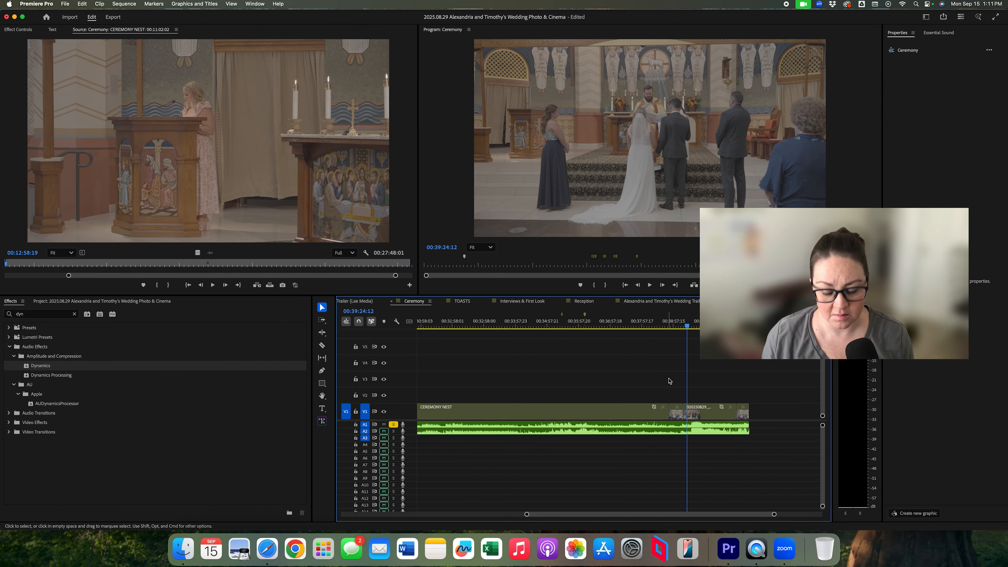
pyautogui.press('m')
pyautogui.press('m')
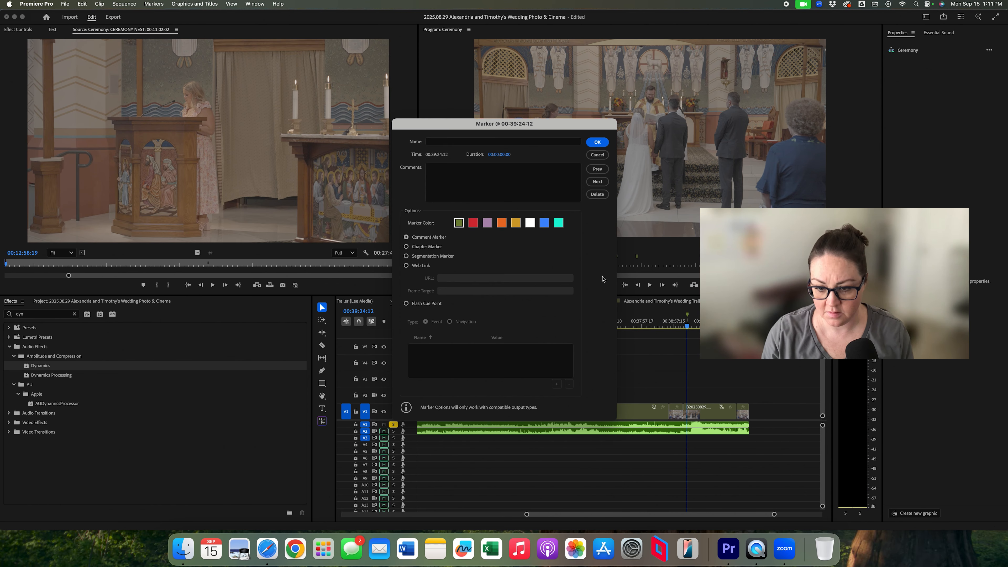
pyautogui.press('Return')
pyautogui.press('space')
pyautogui.moveTo(615, 316); pyautogui.dragTo(603, 317)
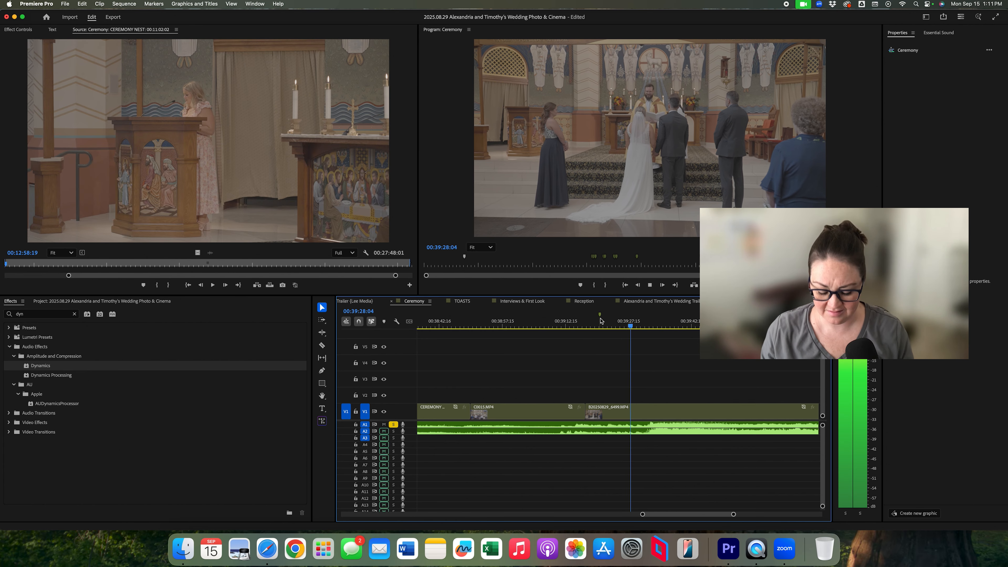
# Step: Play on from the new marker to about 00:39:32 to review the kiss
pyautogui.press('-')
pyautogui.press('-')
pyautogui.press('-')
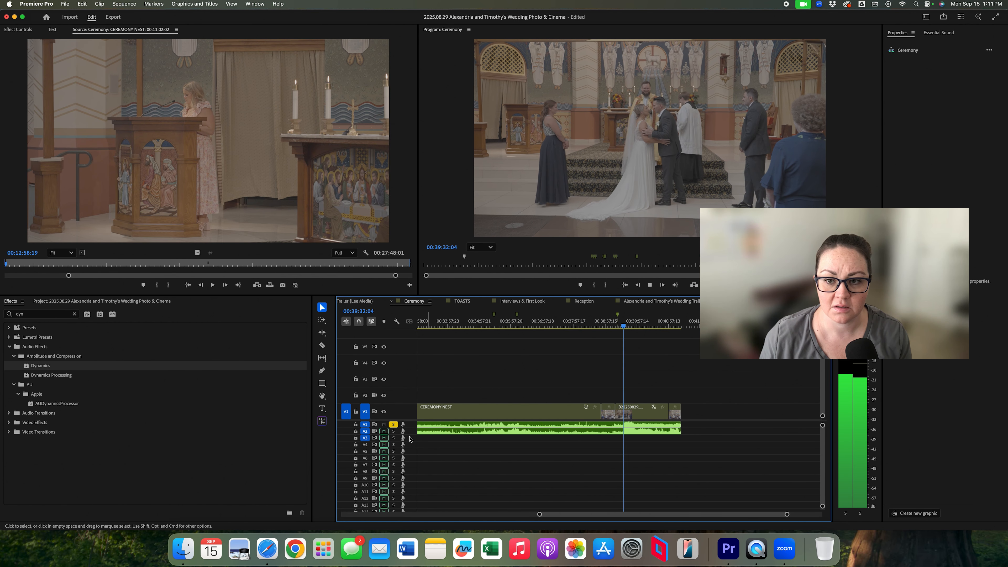
pyautogui.press('-')
pyautogui.press('space')
# Step: Clear the effects search and expand the audio bin in the project
pyautogui.click(74, 314)
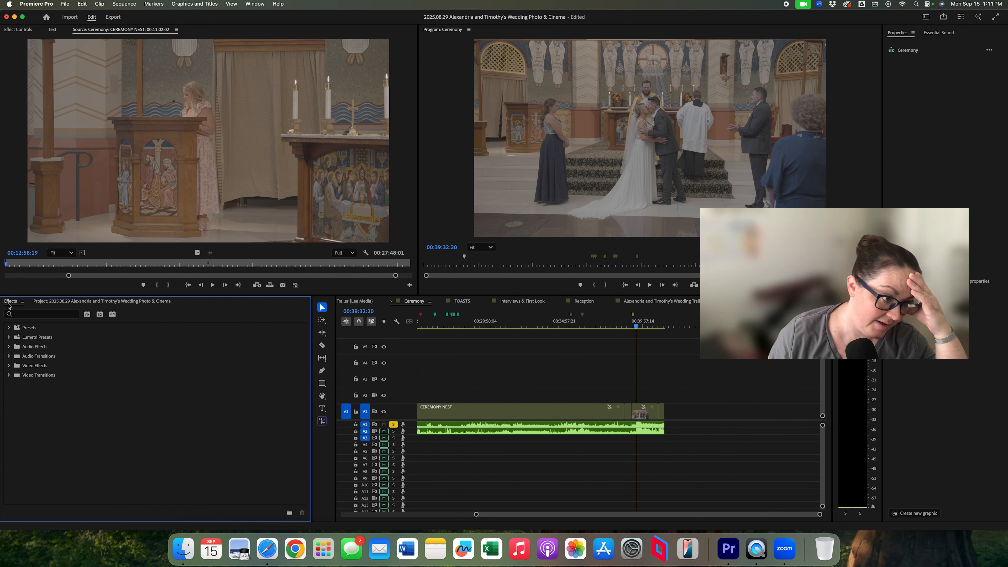
pyautogui.click(40, 303)
pyautogui.click(23, 347)
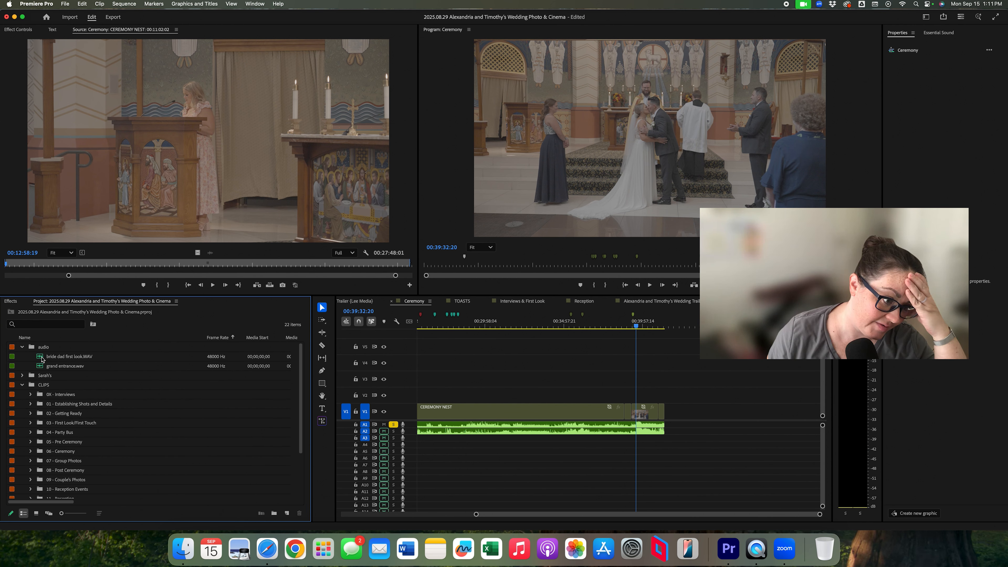
# Step: Switch to Finder and browse from Lee Media into the August 29 wedding's Footage and Audio folders to examine the recordings
pyautogui.click(183, 548)
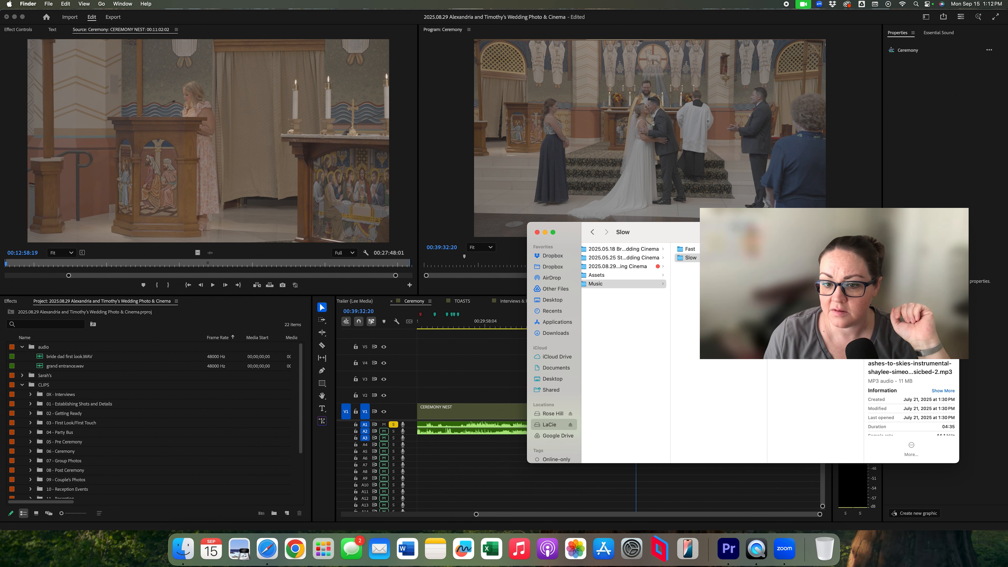
pyautogui.hscroll(-4, 718, 278)
pyautogui.click(714, 267)
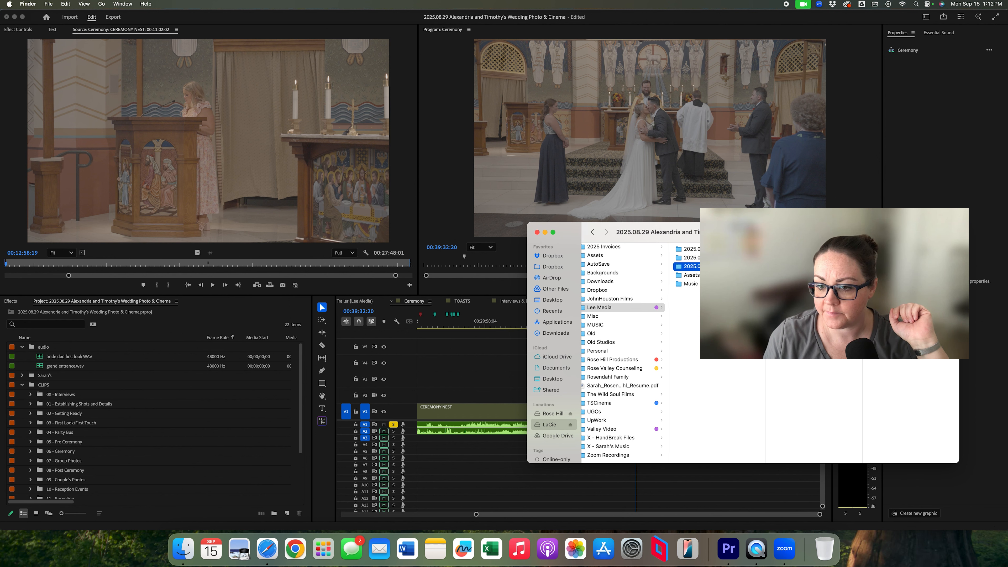
pyautogui.click(790, 267)
pyautogui.hscroll(1, 790, 274)
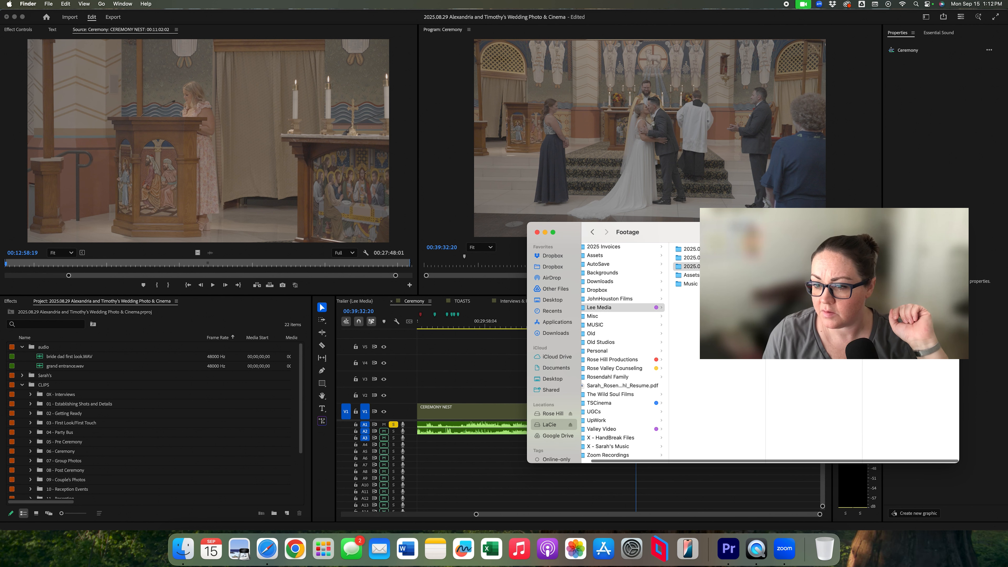
pyautogui.click(887, 249)
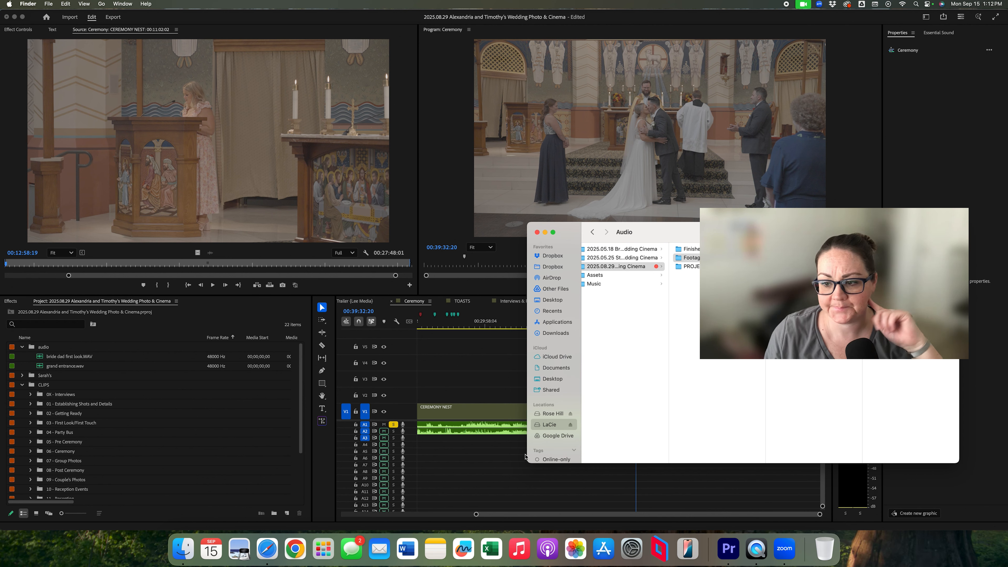
# Step: Return to Premiere Pro, open the Interviews & First Look sequence and add B20250829_6498.MP4 from the 03 - First Look/First Touch bin after the existing clips
pyautogui.click(469, 495)
pyautogui.press('\\')
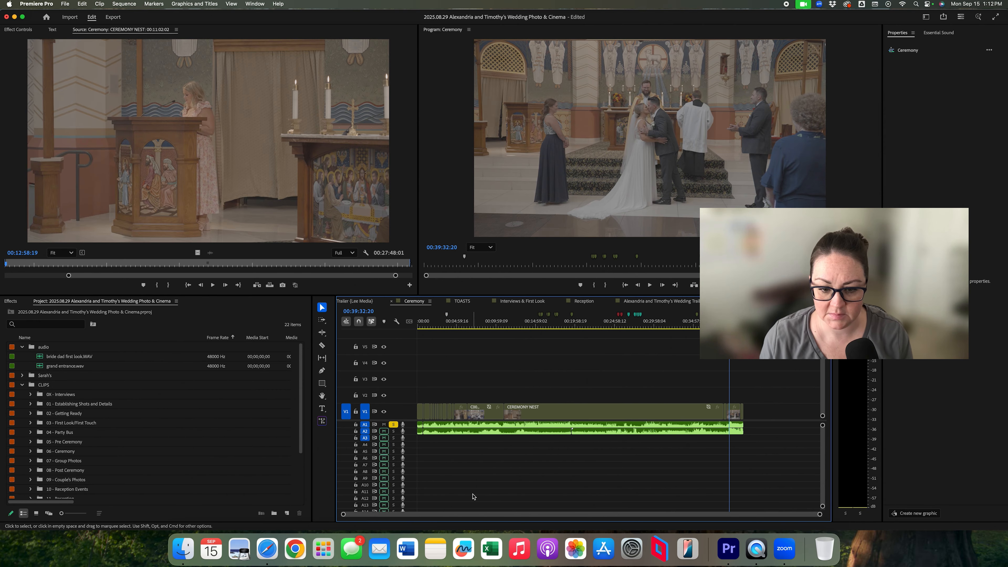
pyautogui.click(521, 302)
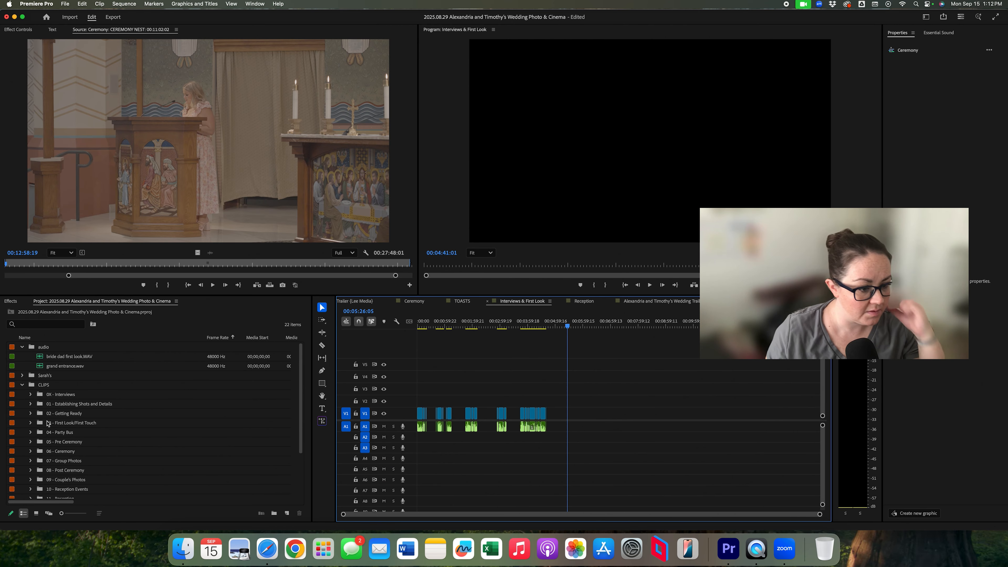
pyautogui.click(30, 422)
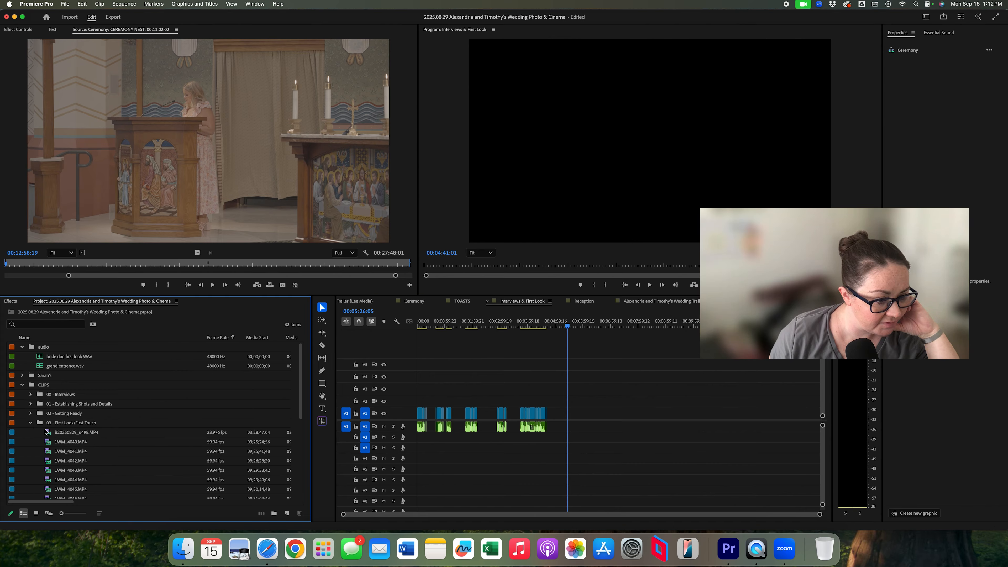
pyautogui.doubleClick(46, 433)
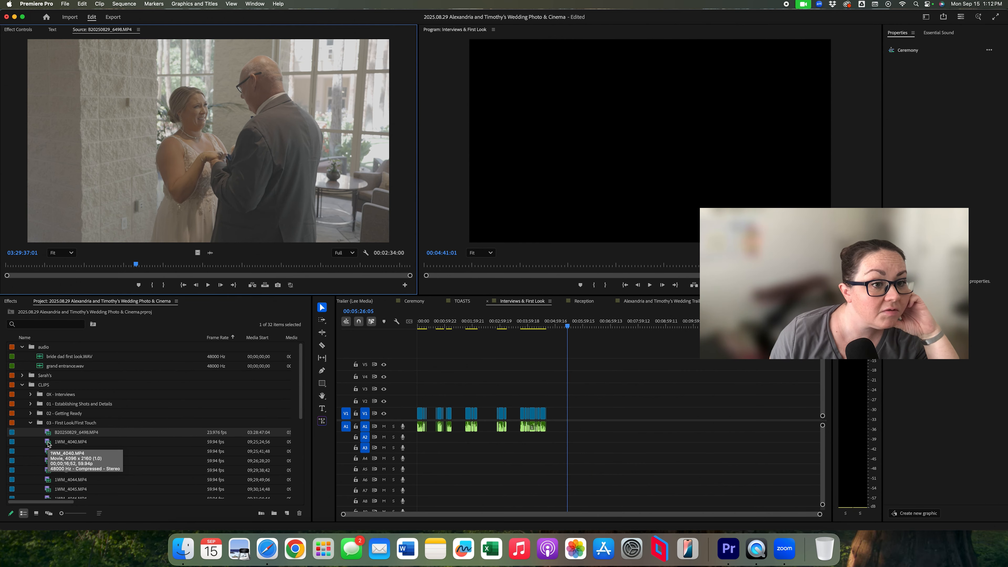
pyautogui.moveTo(48, 434); pyautogui.dragTo(577, 415)
# Step: Preview the source clips 1WM_4040.MP4 and 1WM_4041.MP4, scrubbing through the second to check the first look
pyautogui.doubleClick(50, 443)
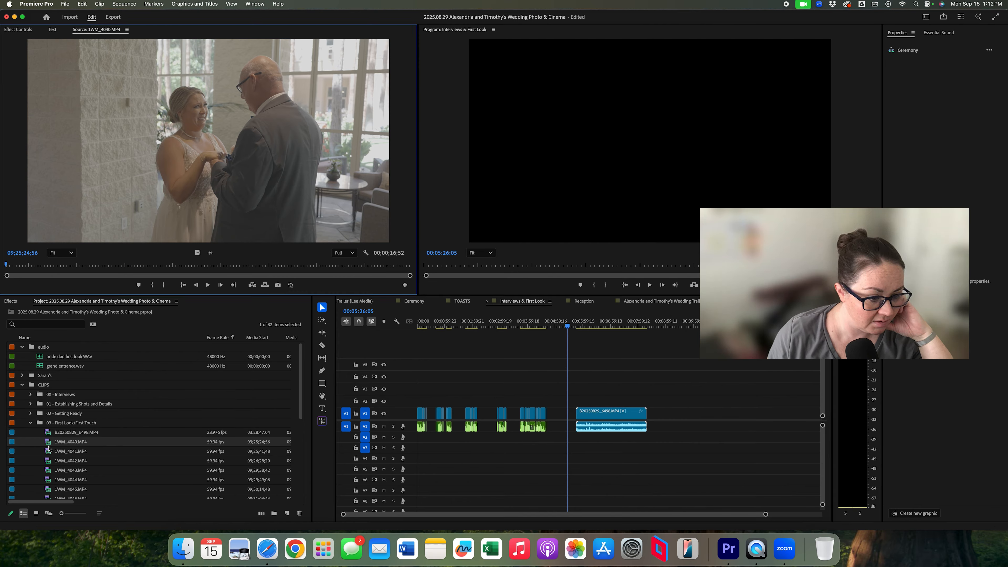
pyautogui.doubleClick(48, 452)
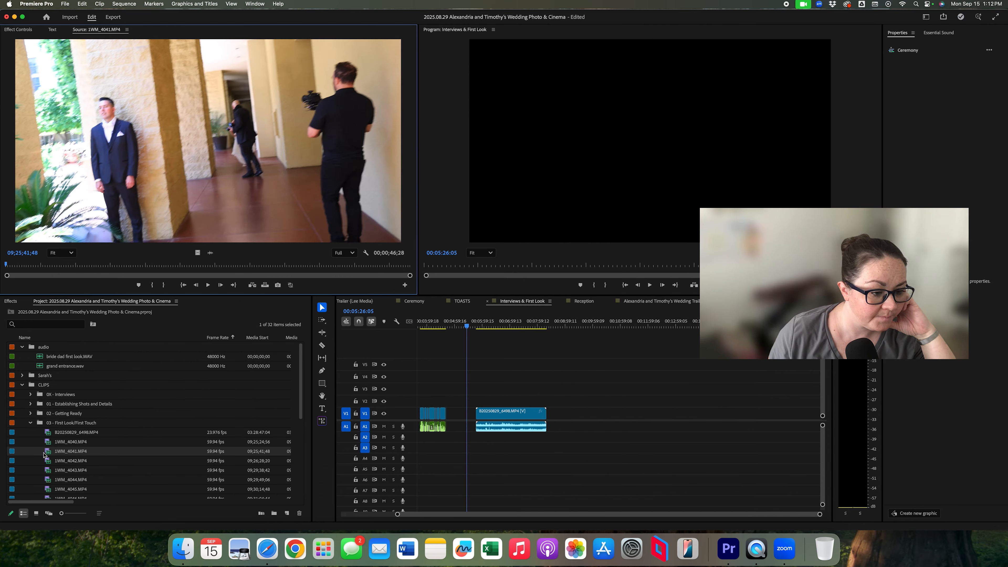
pyautogui.moveTo(38, 265); pyautogui.dragTo(386, 261)
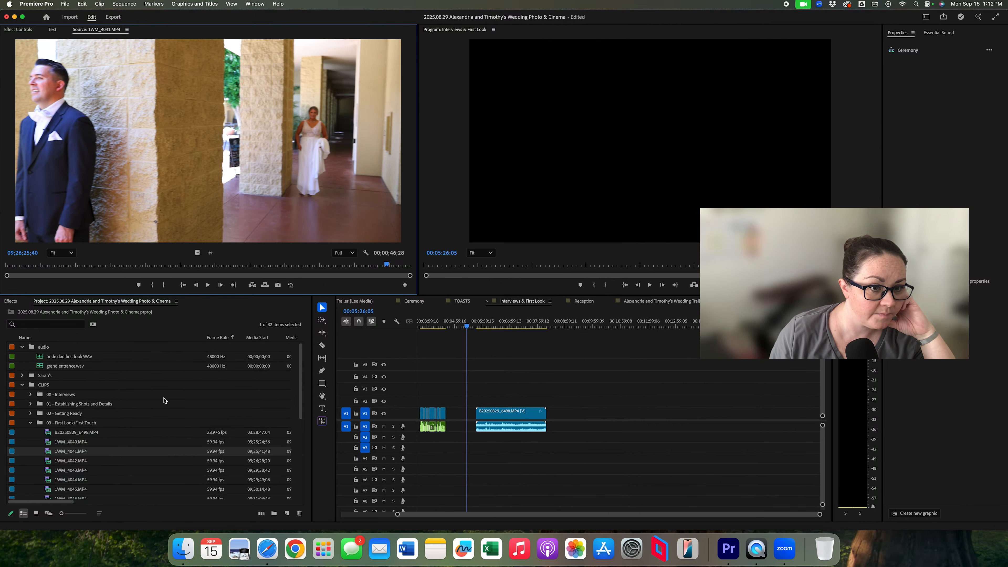
# Step: Add 1WM_4042.MP4 on V1 after the father clip, with 1WM_4043.MP4 on V2 and 1WM_4044.MP4 on V3 at its end
pyautogui.doubleClick(48, 461)
pyautogui.moveTo(48, 461); pyautogui.dragTo(600, 421)
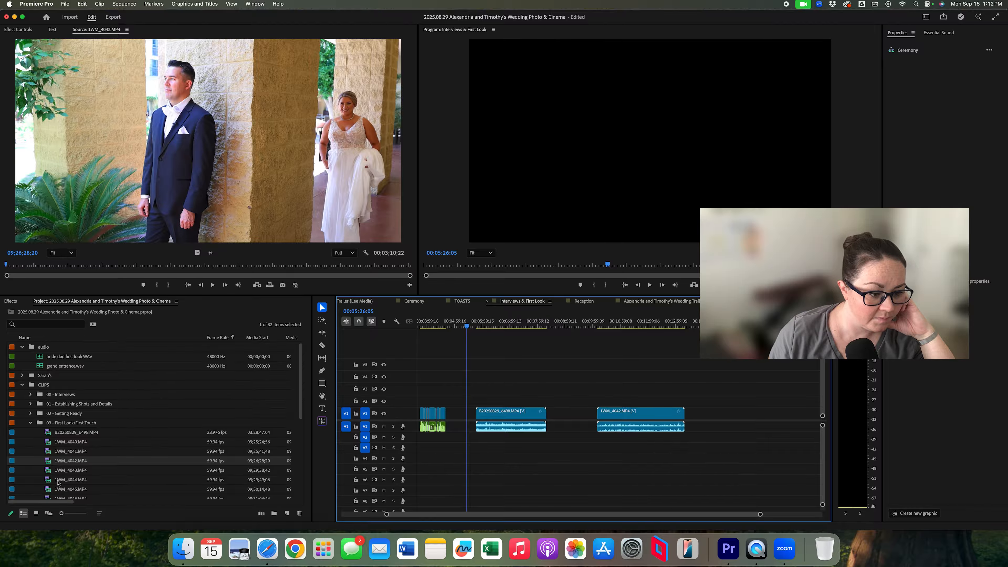
pyautogui.moveTo(51, 474); pyautogui.dragTo(685, 403)
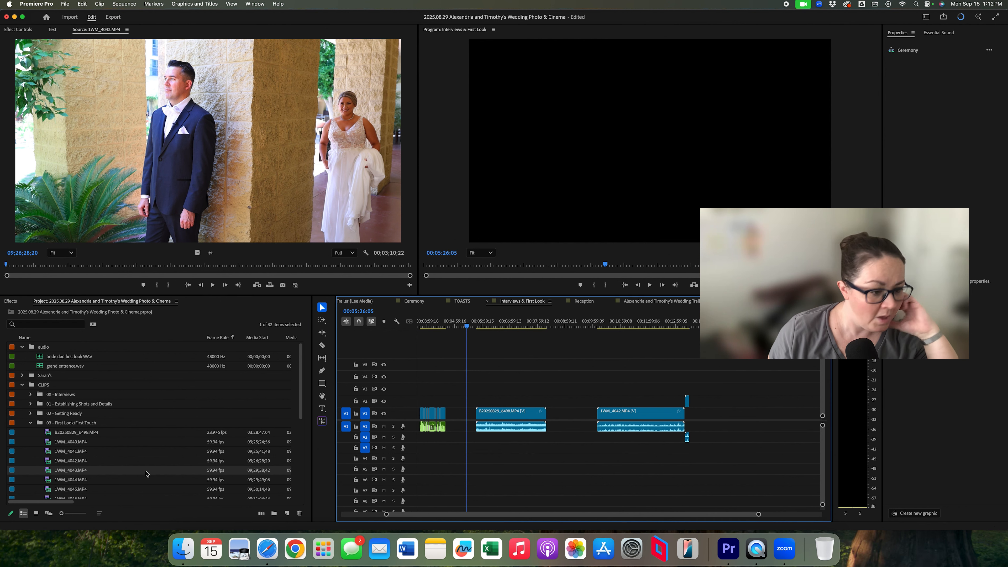
pyautogui.moveTo(49, 483); pyautogui.dragTo(688, 391)
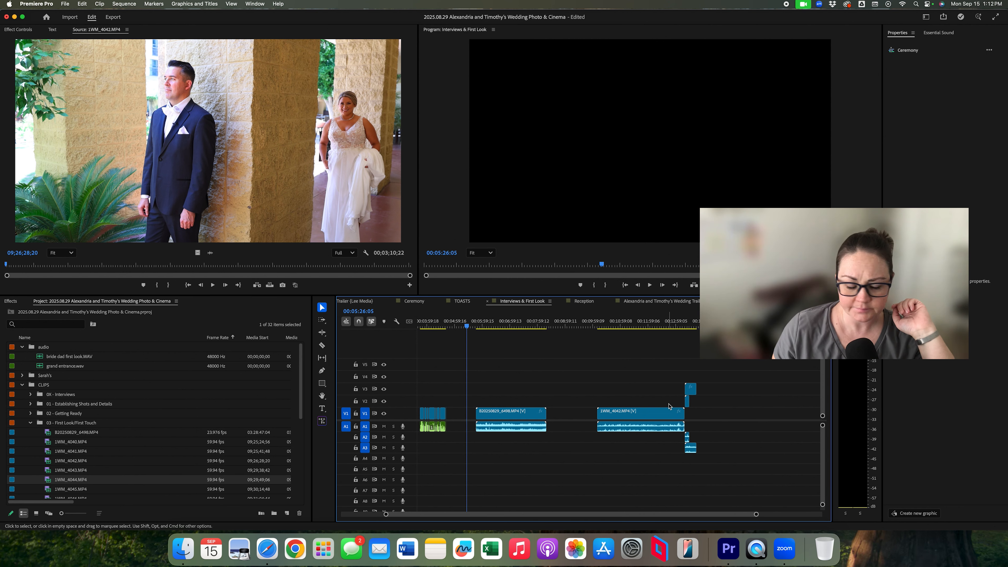
# Step: Preview 1WM_4045.MP4 and scrub to the bride approaching her father
pyautogui.doubleClick(49, 488)
pyautogui.scroll(-4, 80, 481)
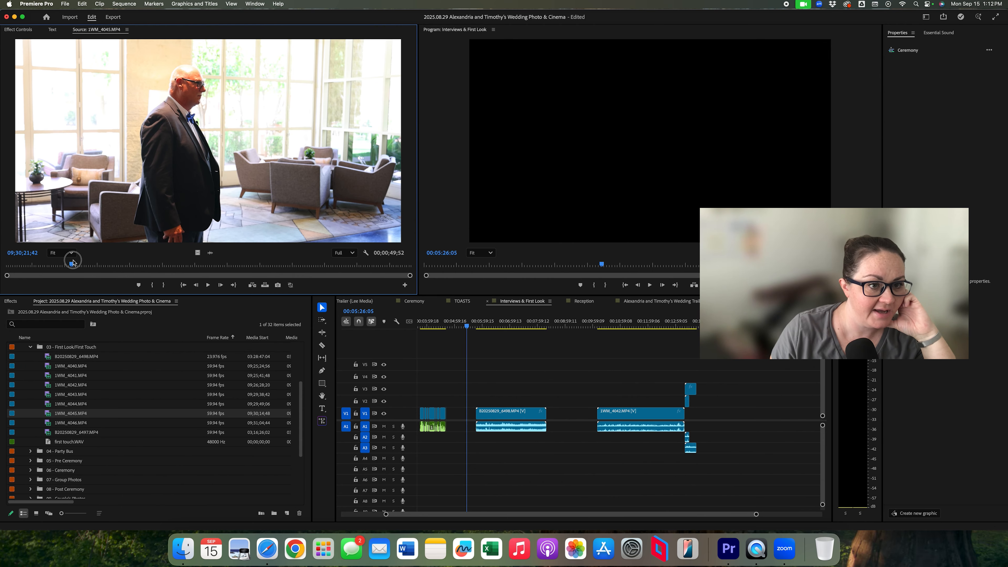
pyautogui.moveTo(73, 262); pyautogui.dragTo(106, 263)
# Step: Move the 1WM_4044.MP4 clip onto V2 above B20250829_6498.MP4 and play the sequence from 00:06:24:19
pyautogui.click(495, 326)
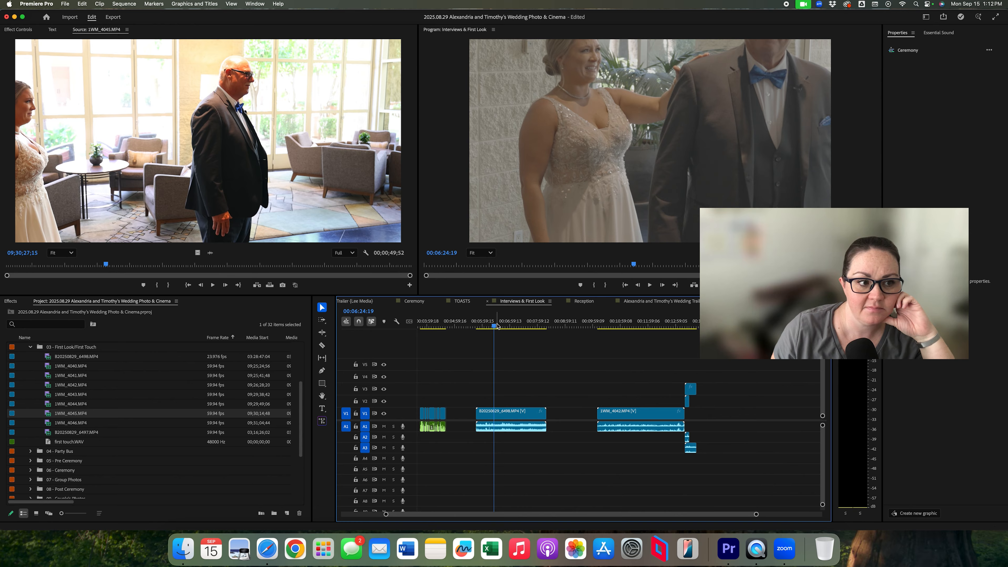
pyautogui.moveTo(691, 391); pyautogui.dragTo(525, 402)
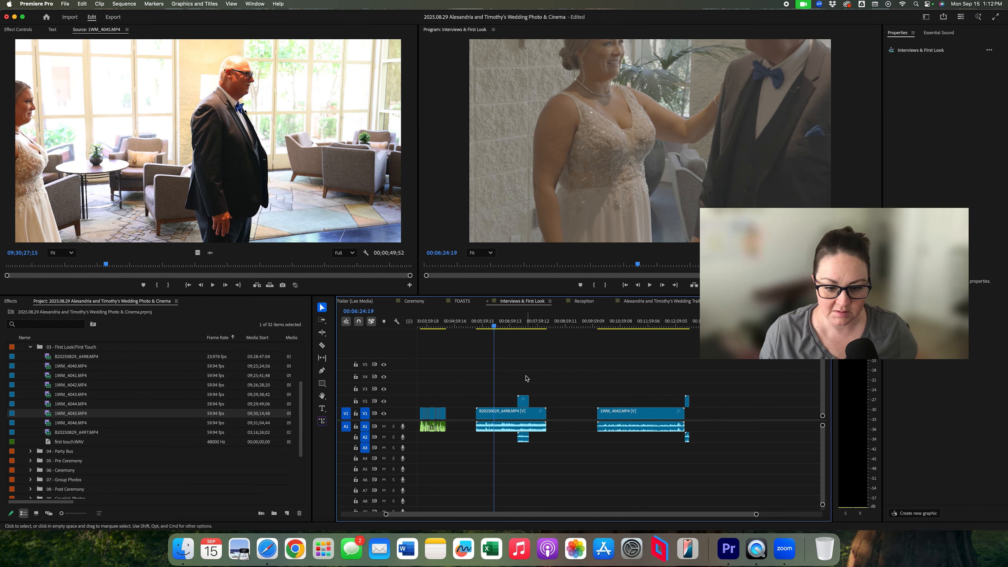
pyautogui.press('space')
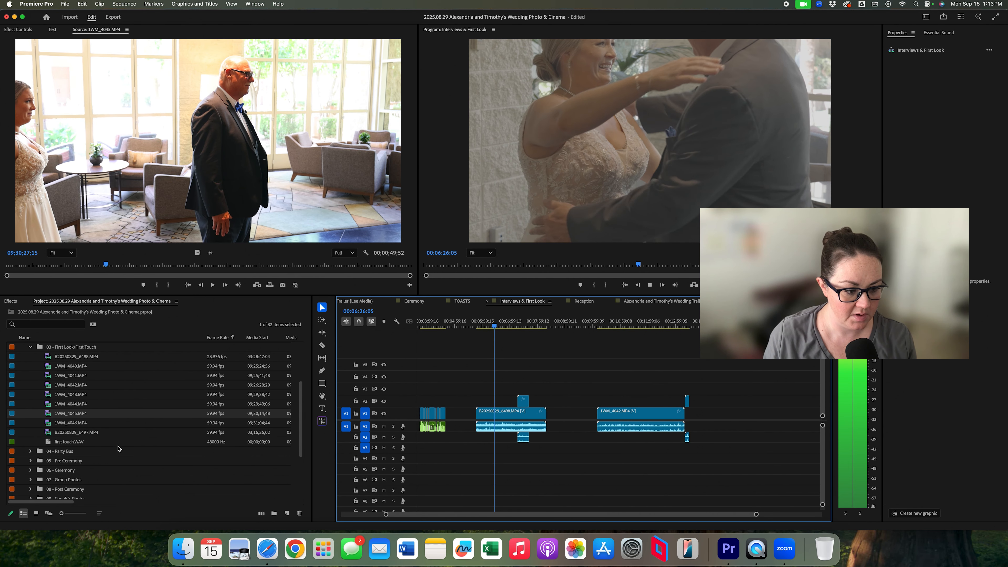
# Step: Relink the offline first touch.WAV to its file in the wedding project's Footage > Audio folder
pyautogui.rightClick(50, 444)
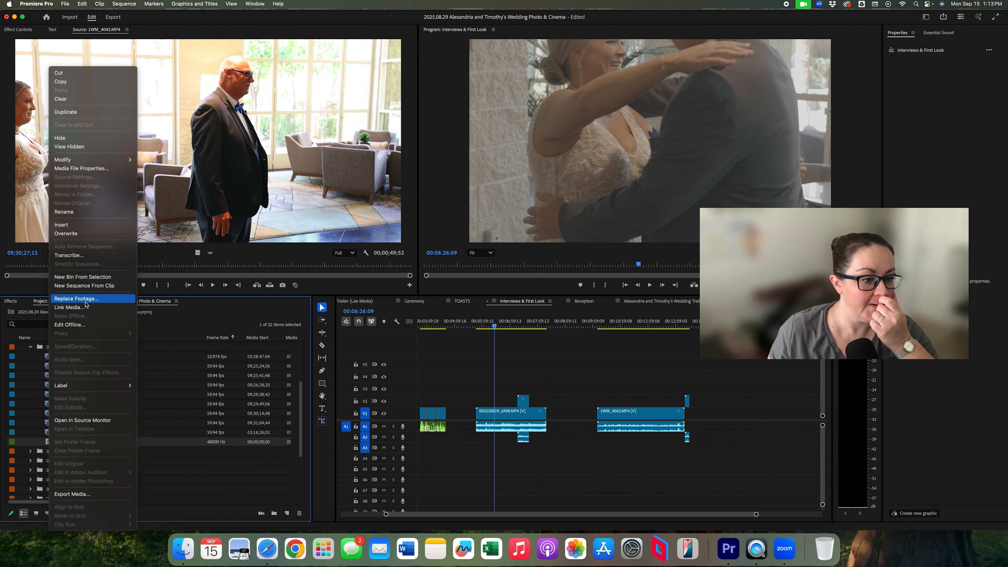
pyautogui.click(79, 311)
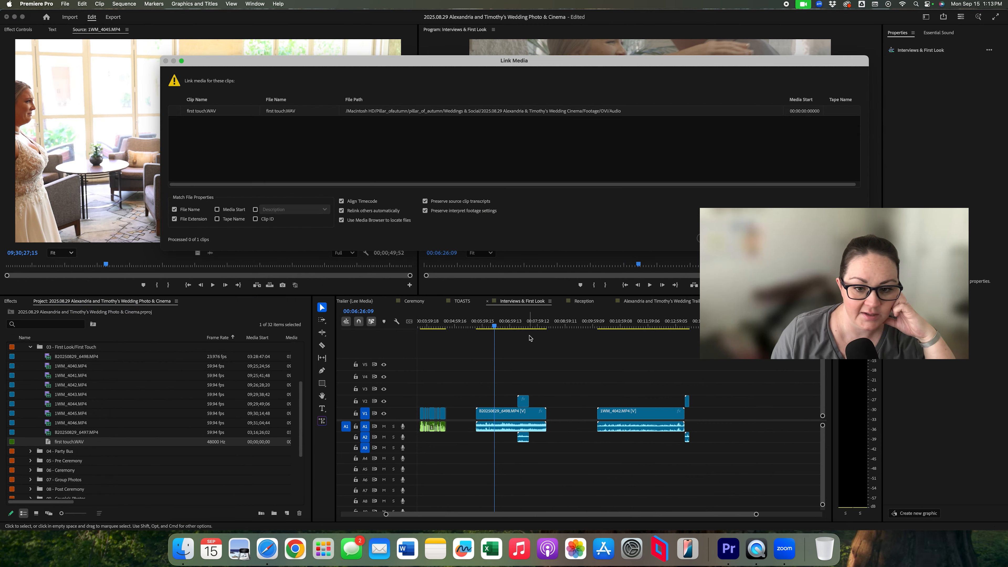
pyautogui.click(846, 239)
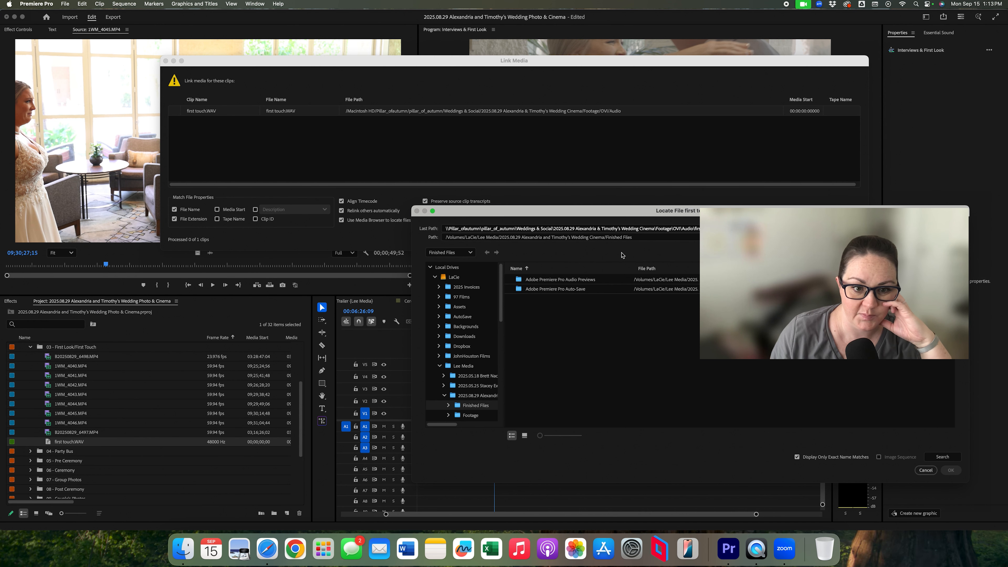
pyautogui.scroll(-4, 469, 359)
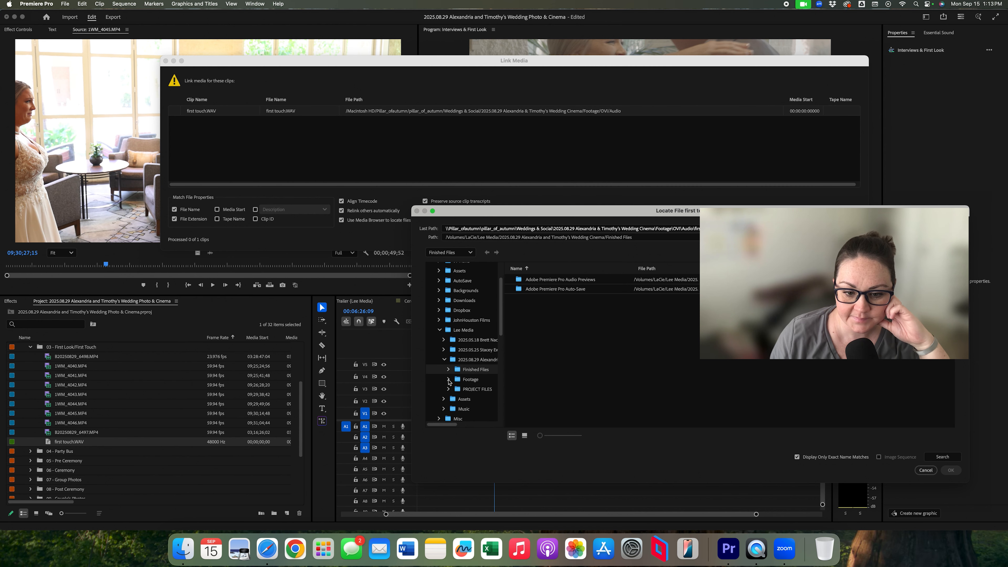
pyautogui.click(458, 381)
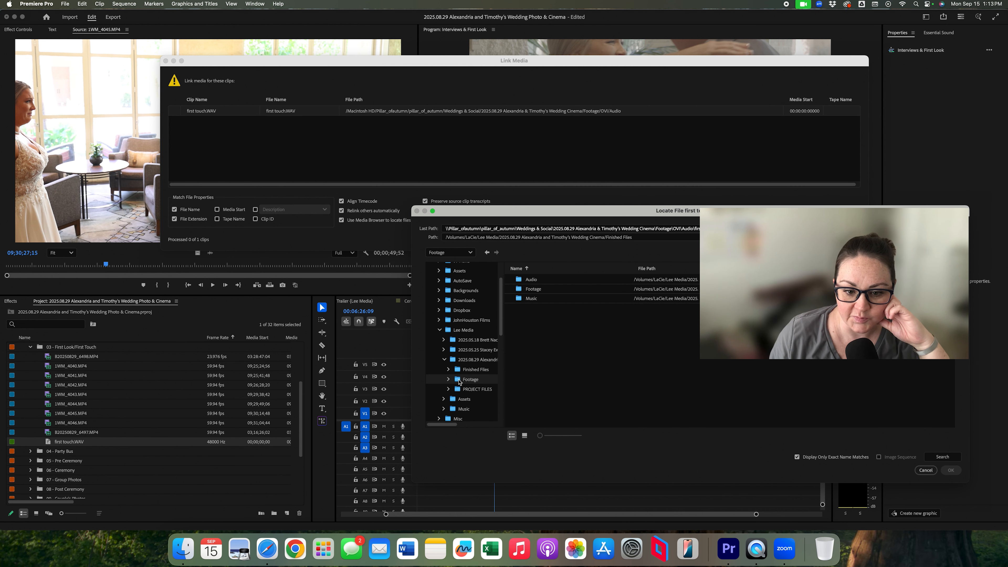
pyautogui.doubleClick(518, 279)
pyautogui.doubleClick(520, 280)
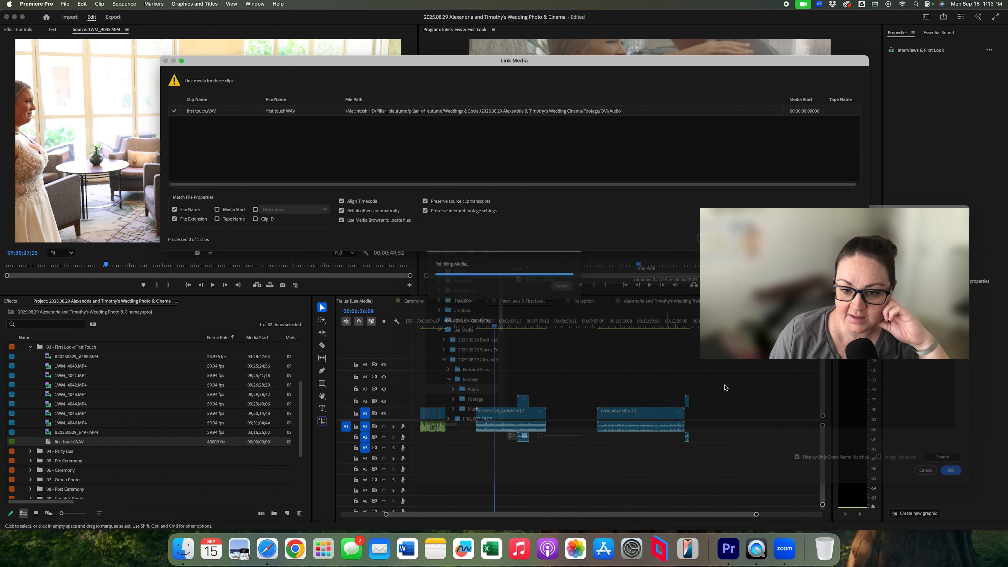
pyautogui.click(511, 416)
pyautogui.rightClick(520, 420)
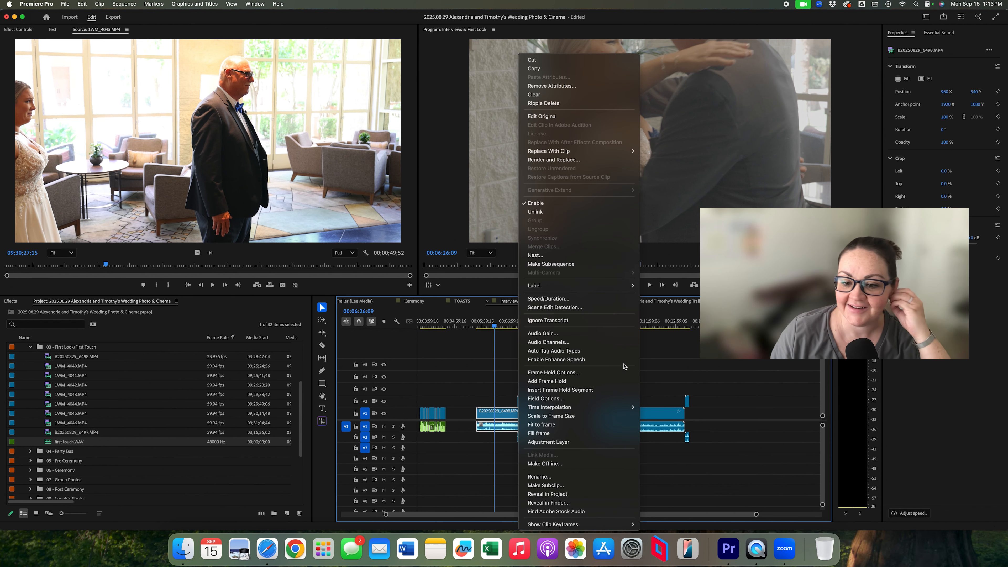
pyautogui.click(660, 350)
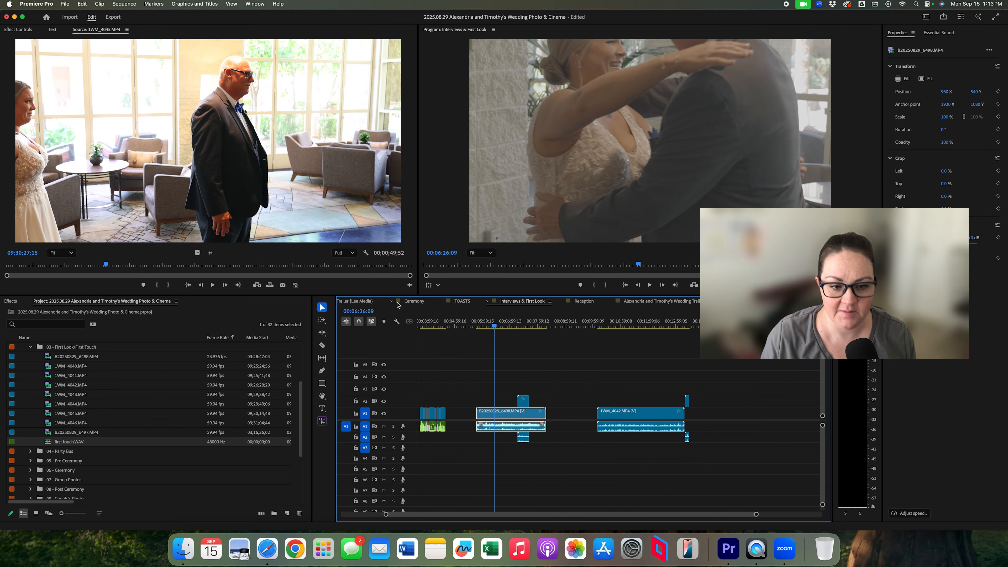
# Step: Check the sequence settings of the wedding trailer sequence and return to the Interviews & First Look sequence
pyautogui.click(351, 301)
pyautogui.click(510, 353)
pyautogui.press('super+0')
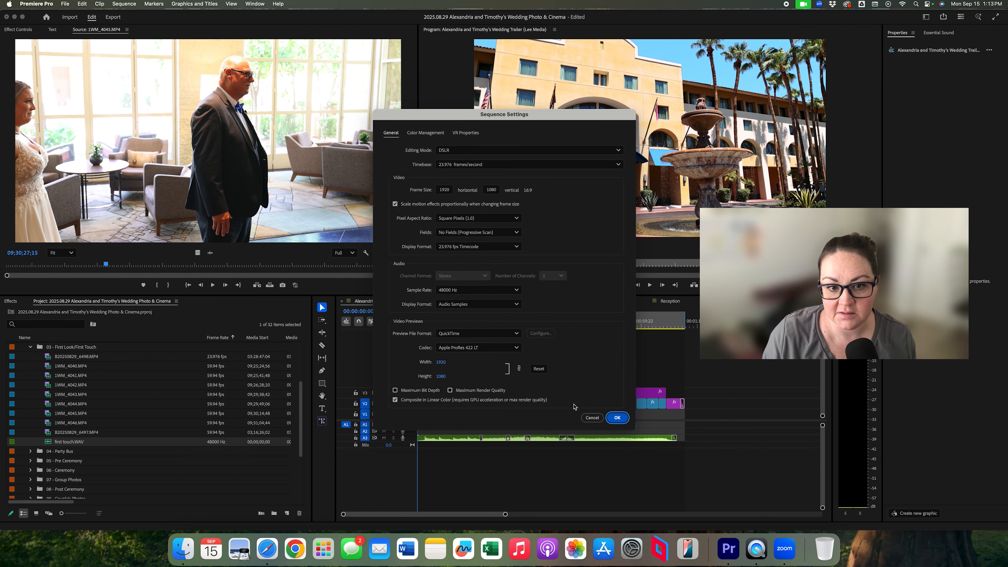
pyautogui.click(617, 418)
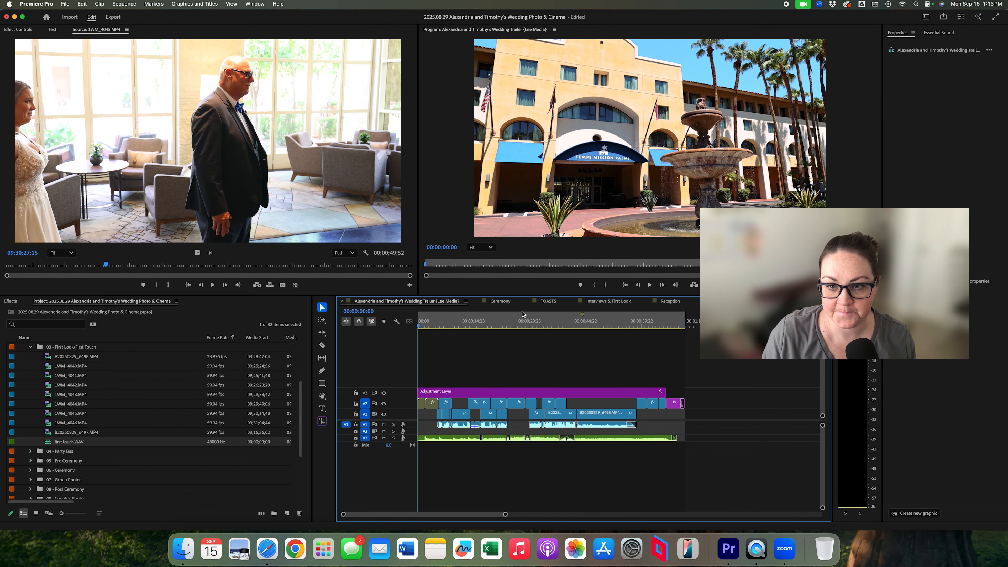
pyautogui.click(492, 302)
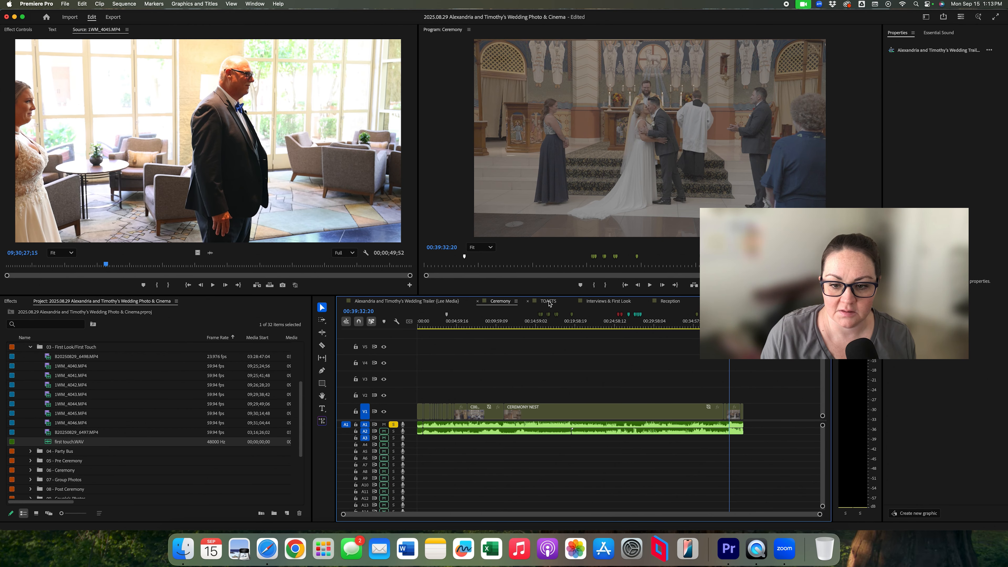
pyautogui.click(621, 302)
# Step: Set the scale of the B20250829_6498.MP4 clip on V1 to 50
pyautogui.press('space')
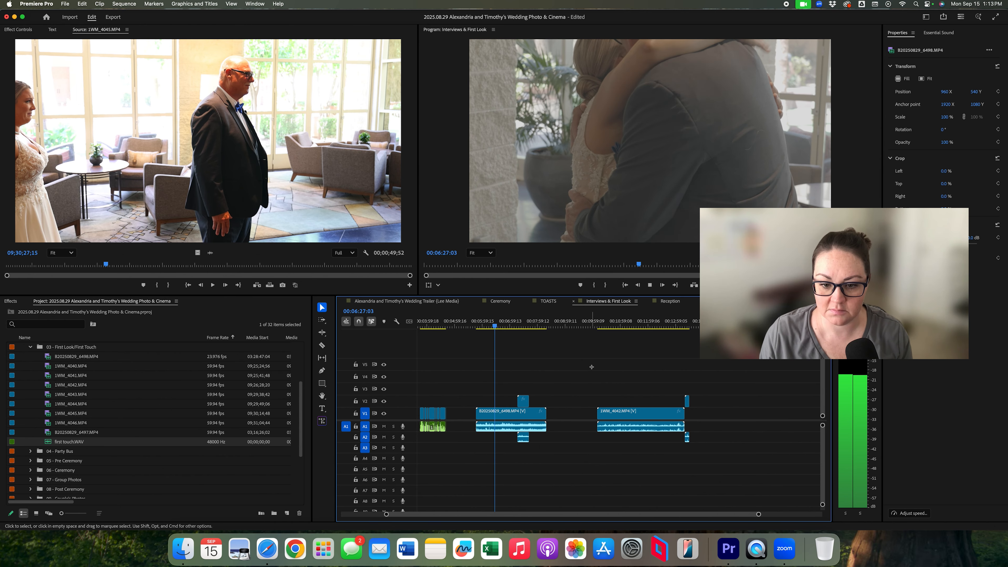
pyautogui.moveTo(590, 366); pyautogui.dragTo(496, 411)
pyautogui.press('space')
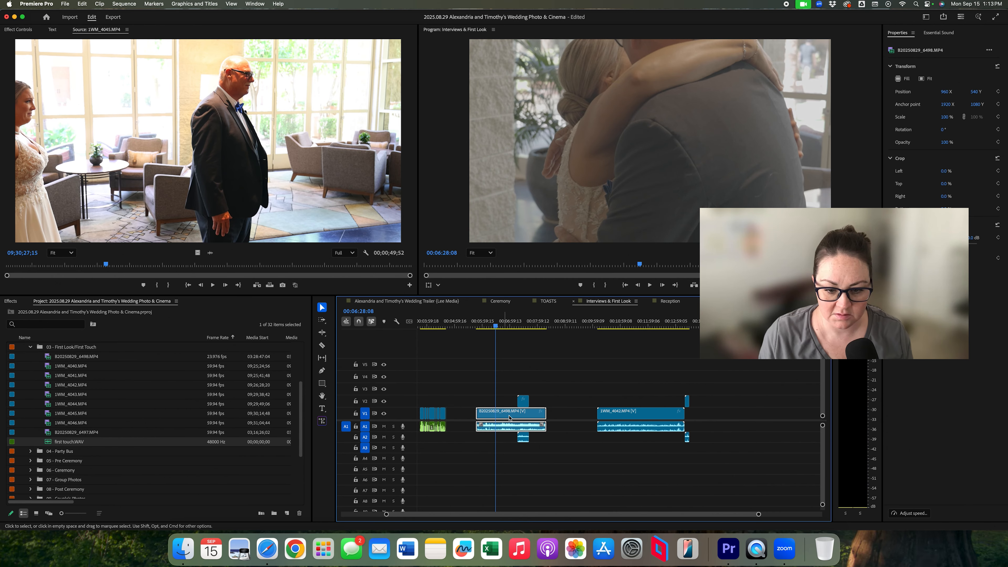
pyautogui.click(39, 30)
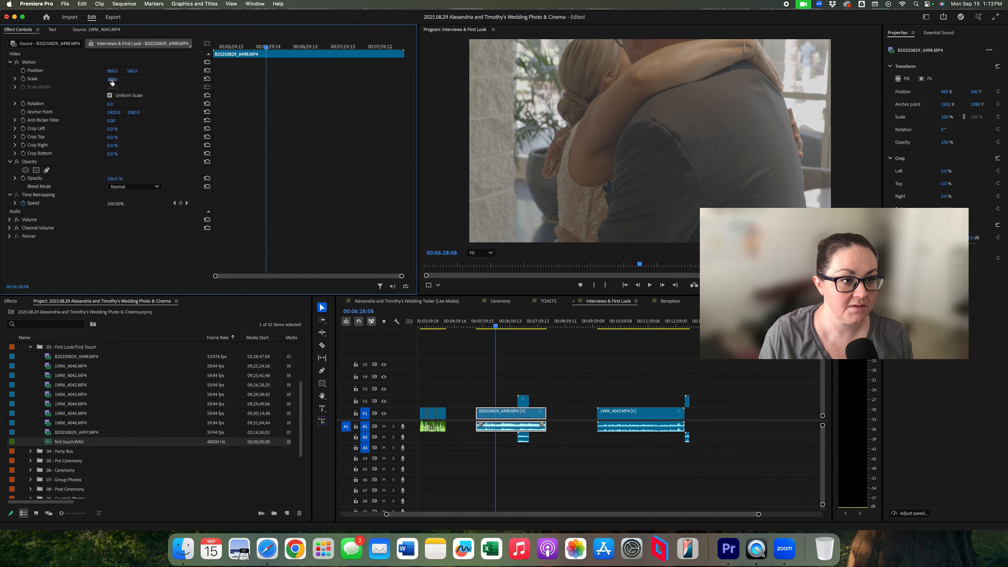
pyautogui.write('50')
pyautogui.press('Return')
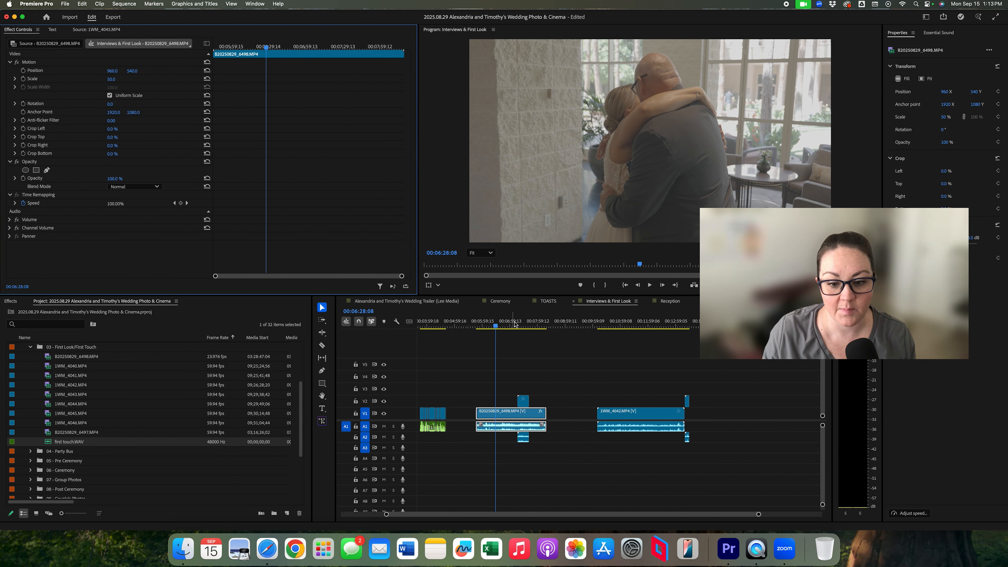
# Step: Set the scale of the 1WM_4044.MP4 clip on V2 and the 1WM_4042.MP4 clip on V1 to 50
pyautogui.click(523, 325)
pyautogui.click(523, 401)
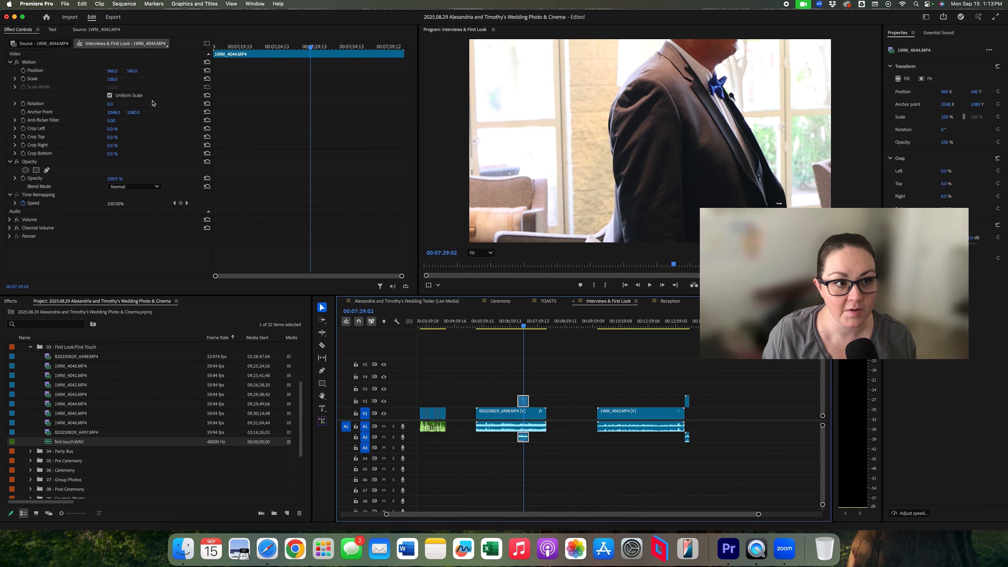
pyautogui.click(118, 78)
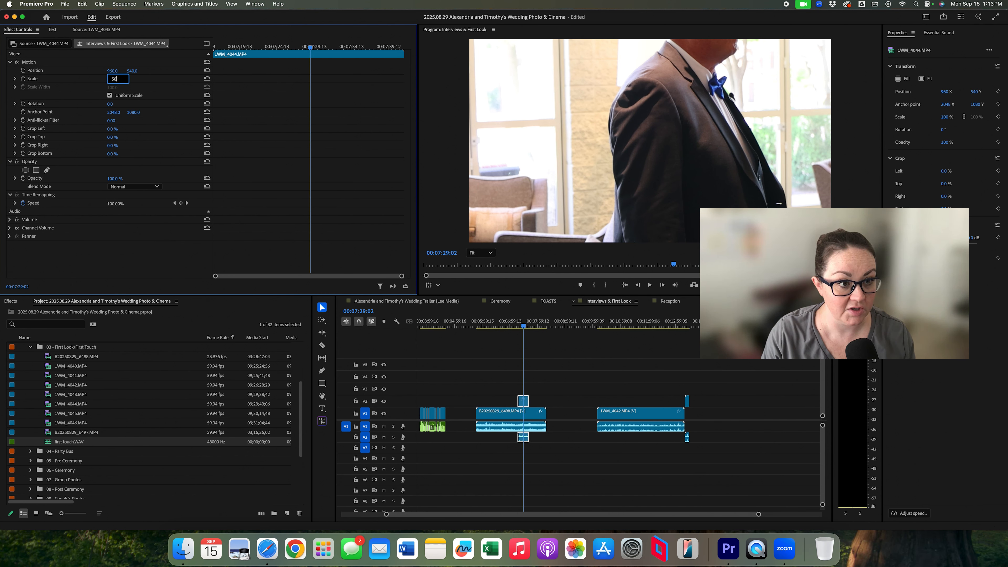
pyautogui.click(619, 325)
pyautogui.click(619, 413)
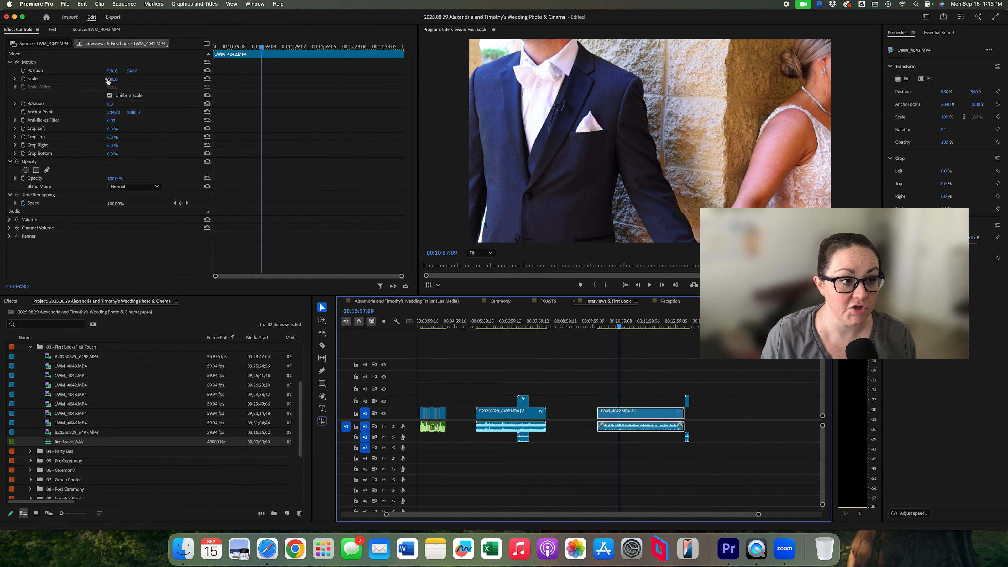
pyautogui.click(118, 78)
pyautogui.write('50')
pyautogui.press('Return')
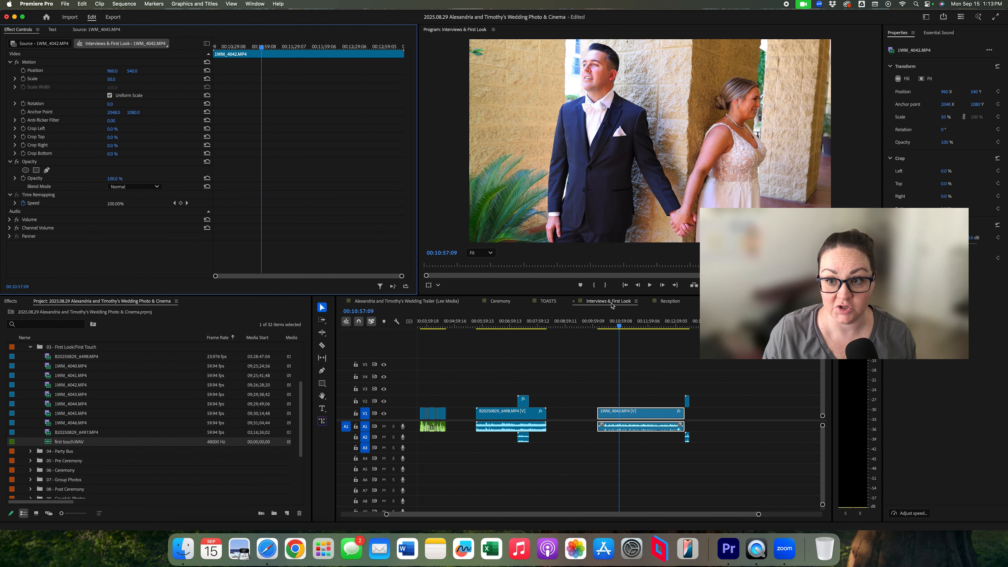
# Step: Set the scale of the 1WM_4043.MP4 clip at the end of the sequence to 50
pyautogui.click(689, 324)
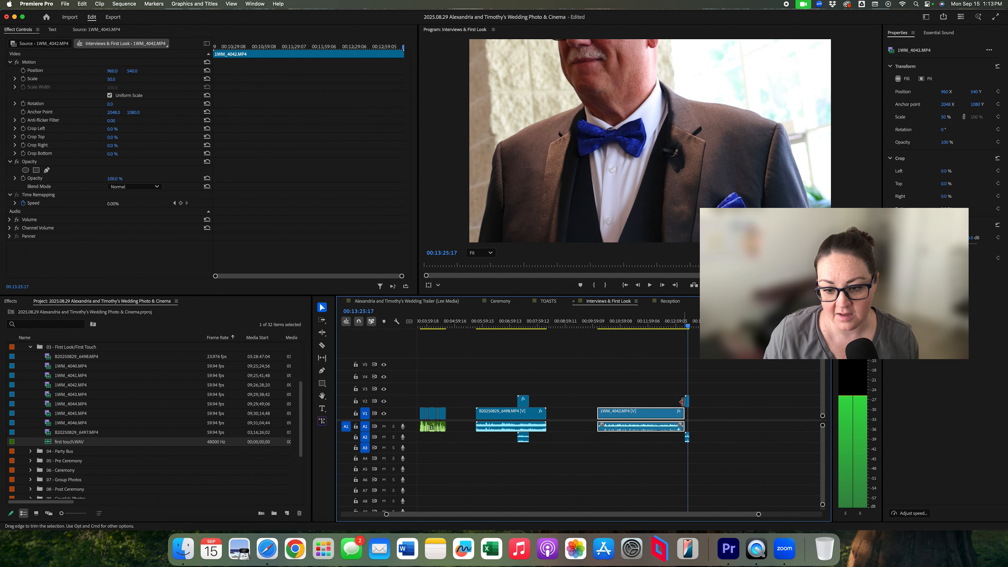
pyautogui.click(682, 400)
pyautogui.click(114, 79)
pyautogui.write('50')
pyautogui.press('Return')
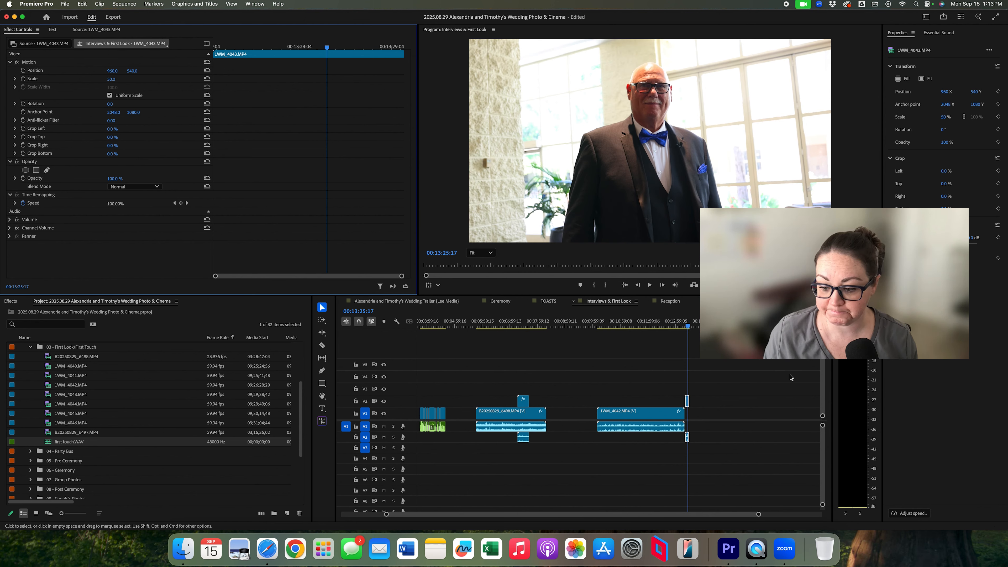
pyautogui.click(637, 401)
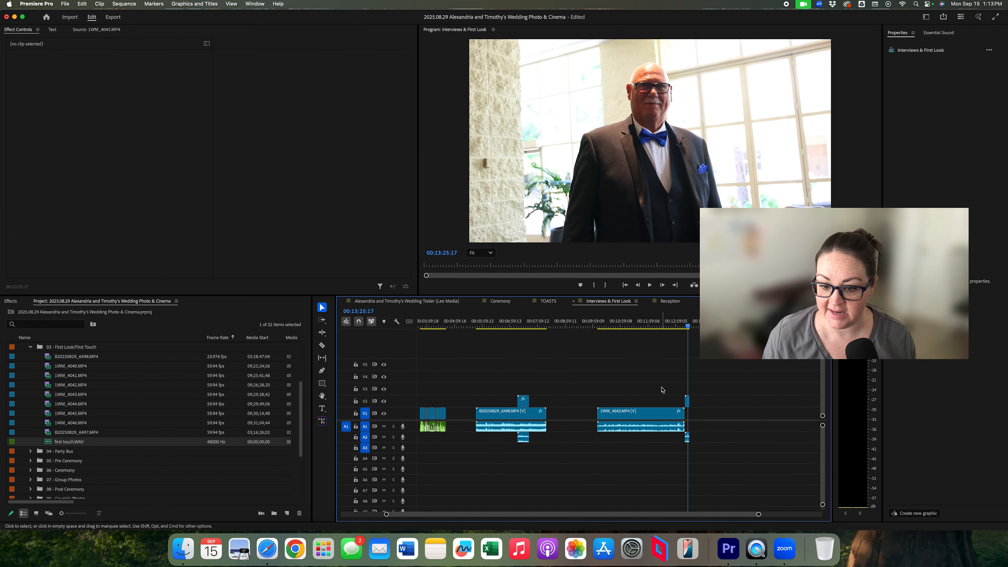
# Step: Move the 1WM_4043.MP4 clip to V3 and A3 over B20250829_6498.MP4, and add 1WM_4045.MP4 on V4 near that clip's end
pyautogui.moveTo(686, 403); pyautogui.dragTo(511, 388)
pyautogui.moveTo(510, 436); pyautogui.dragTo(510, 448)
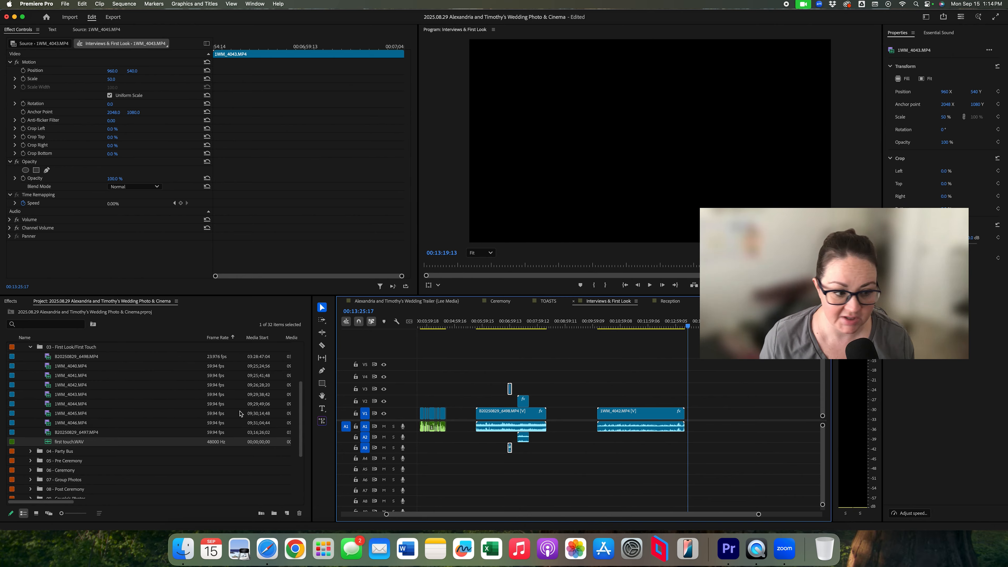
pyautogui.doubleClick(46, 413)
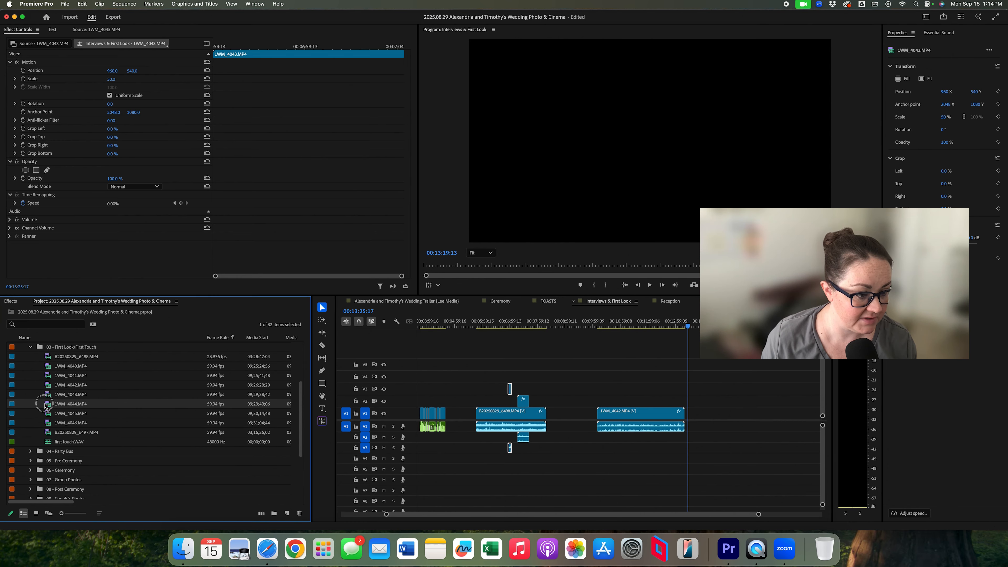
pyautogui.moveTo(47, 413); pyautogui.dragTo(532, 381)
# Step: Preview 1WM_4046.MP4 and B20250829_6497.MP4, placing the latter on V2 above 1WM_4042.MP4 with first touch.WAV on A3
pyautogui.doubleClick(47, 423)
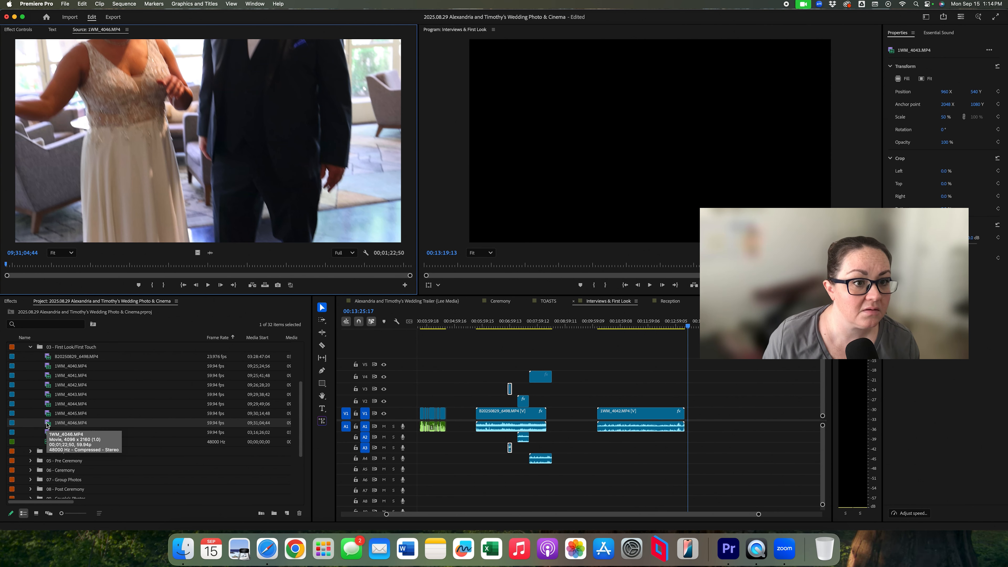
pyautogui.doubleClick(46, 433)
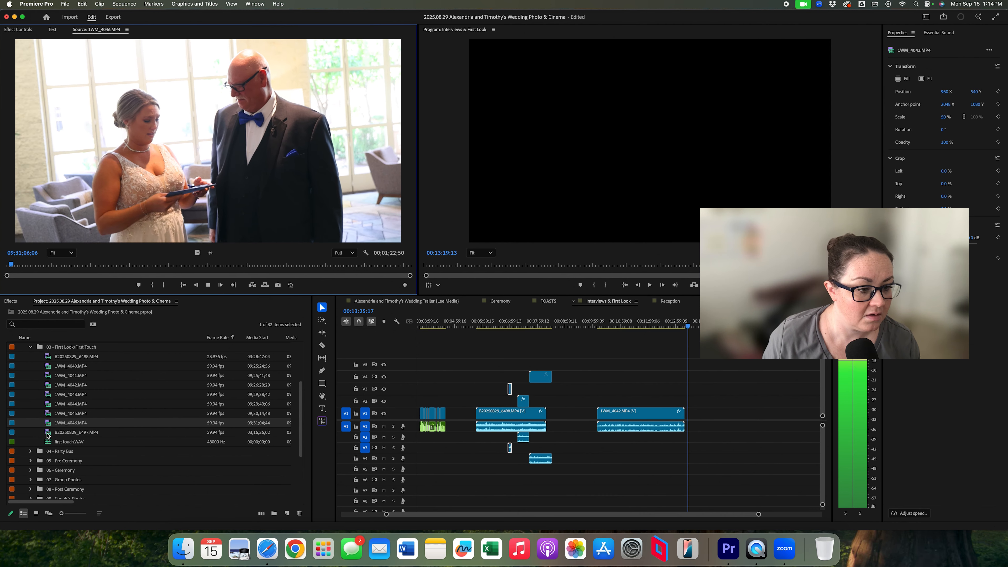
pyautogui.press('space')
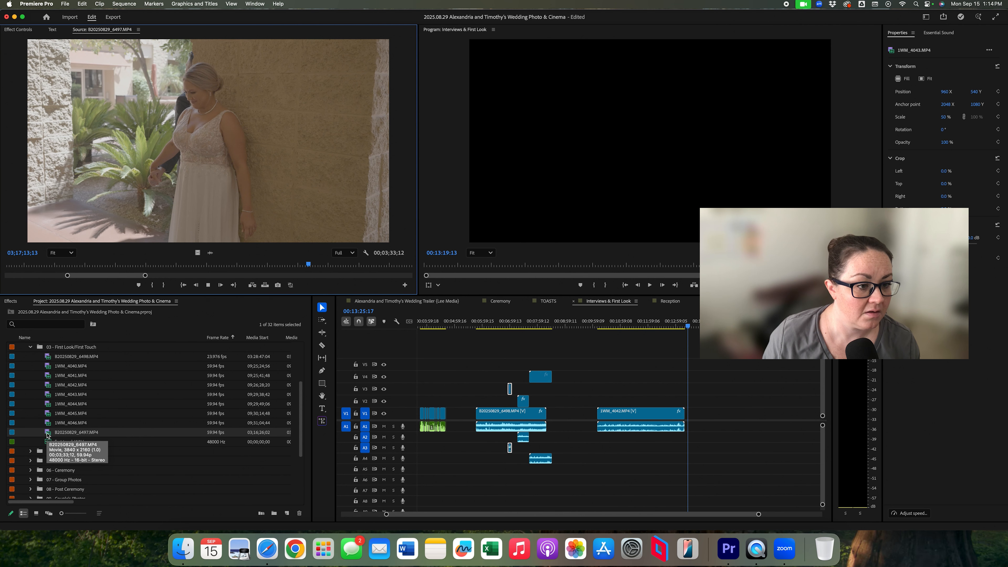
pyautogui.moveTo(47, 435); pyautogui.dragTo(598, 399)
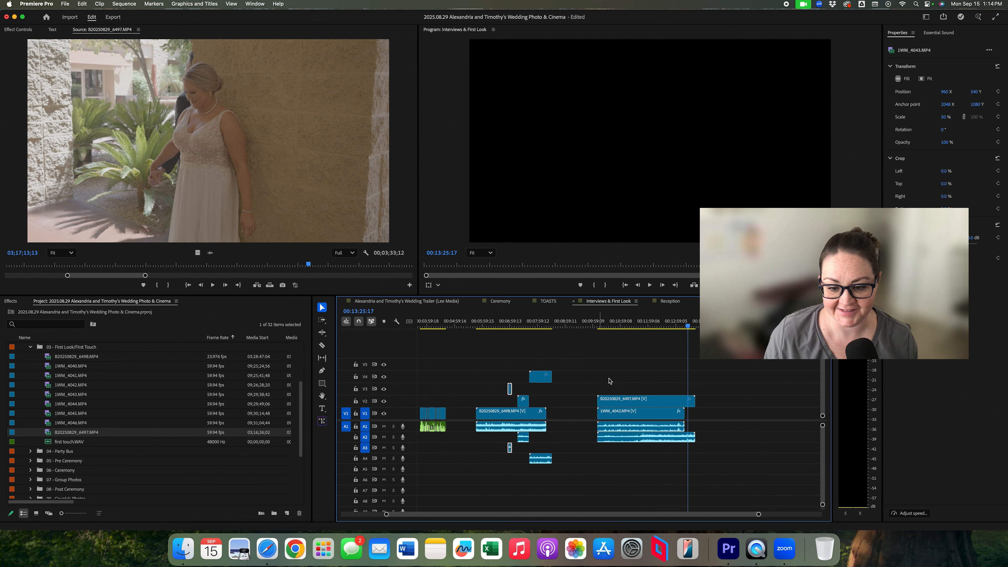
pyautogui.moveTo(47, 443); pyautogui.dragTo(593, 451)
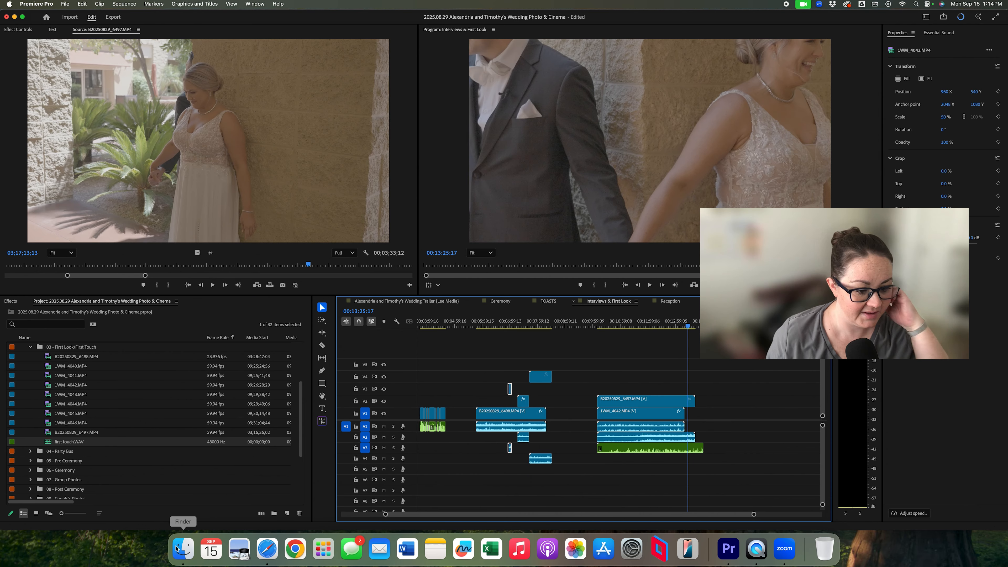
# Step: Import bride dad first look.WAV from Finder into the First Look/First Touch bin, and place it on A5 beneath the selected father first look clips
pyautogui.click(183, 548)
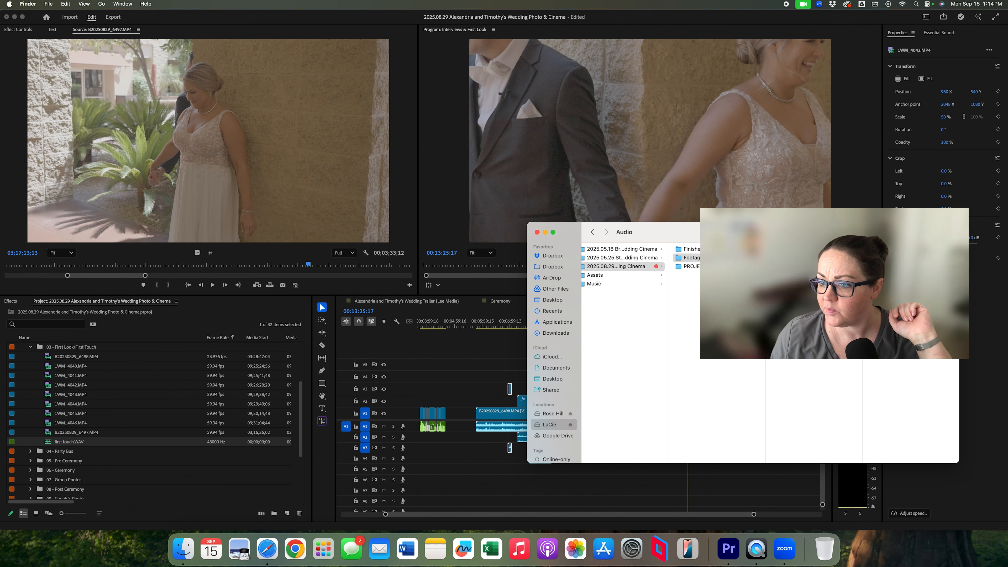
pyautogui.moveTo(686, 304); pyautogui.dragTo(63, 363)
pyautogui.moveTo(58, 445); pyautogui.dragTo(484, 469)
pyautogui.moveTo(504, 392); pyautogui.dragTo(553, 476)
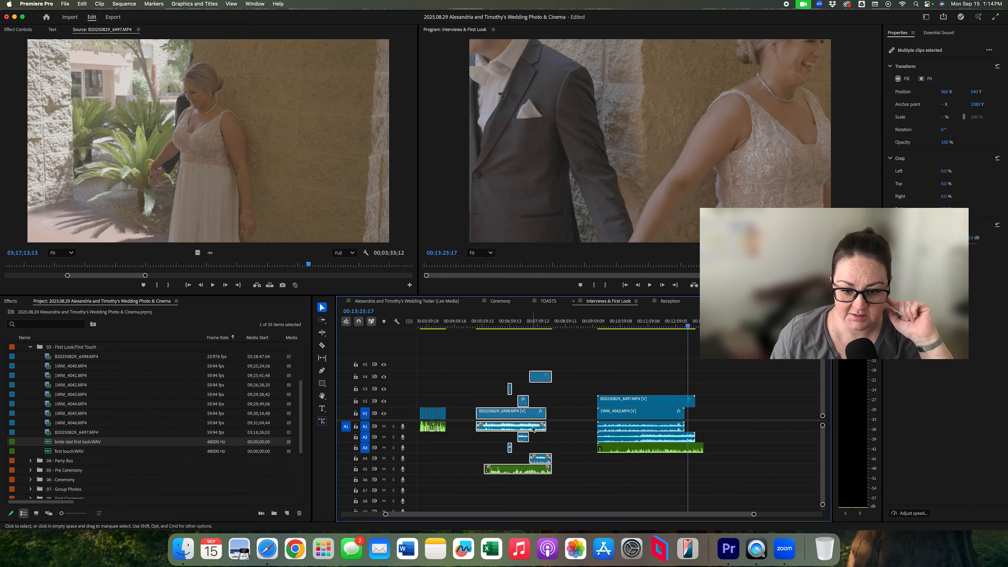
pyautogui.rightClick(531, 430)
pyautogui.click(563, 277)
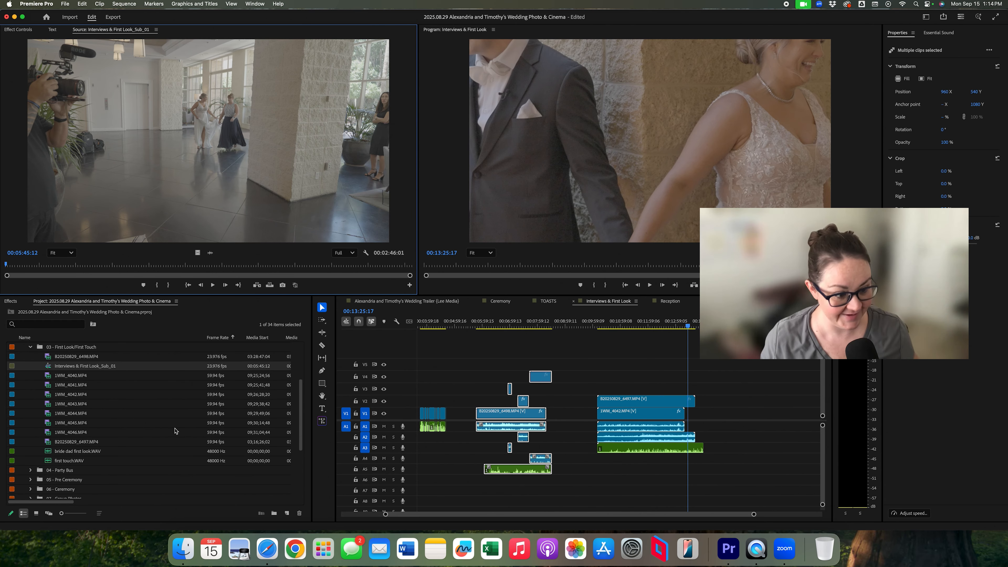
pyautogui.press('BackSpace')
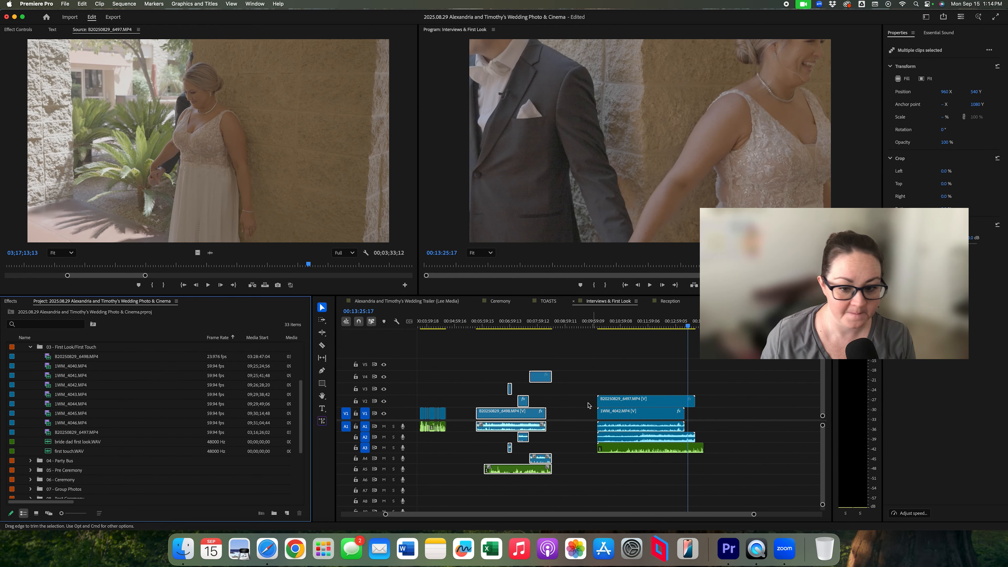
# Step: Try to synchronize the selected father first look clips with bride dad first look.WAV by audio
pyautogui.rightClick(543, 377)
pyautogui.click(563, 250)
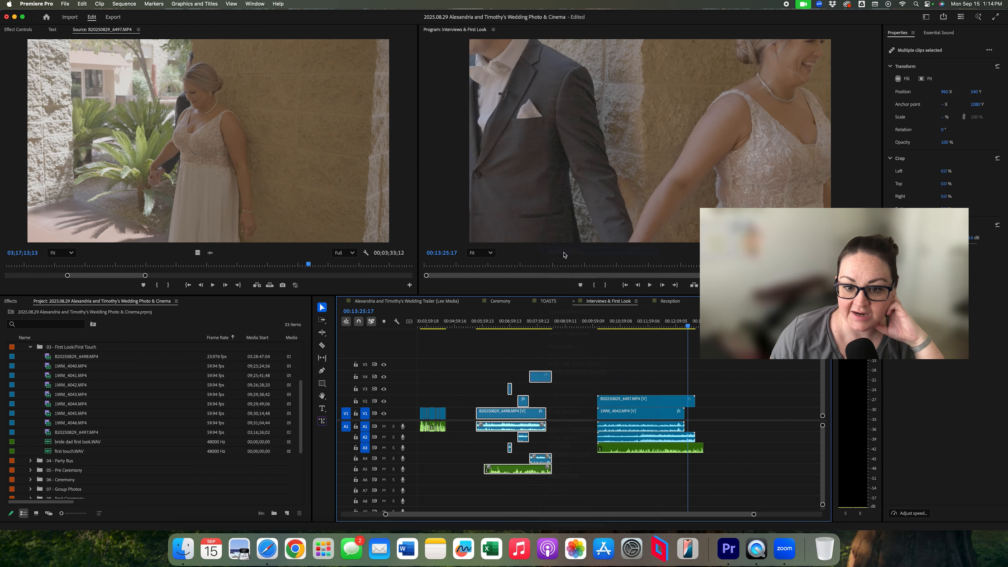
pyautogui.press('Return')
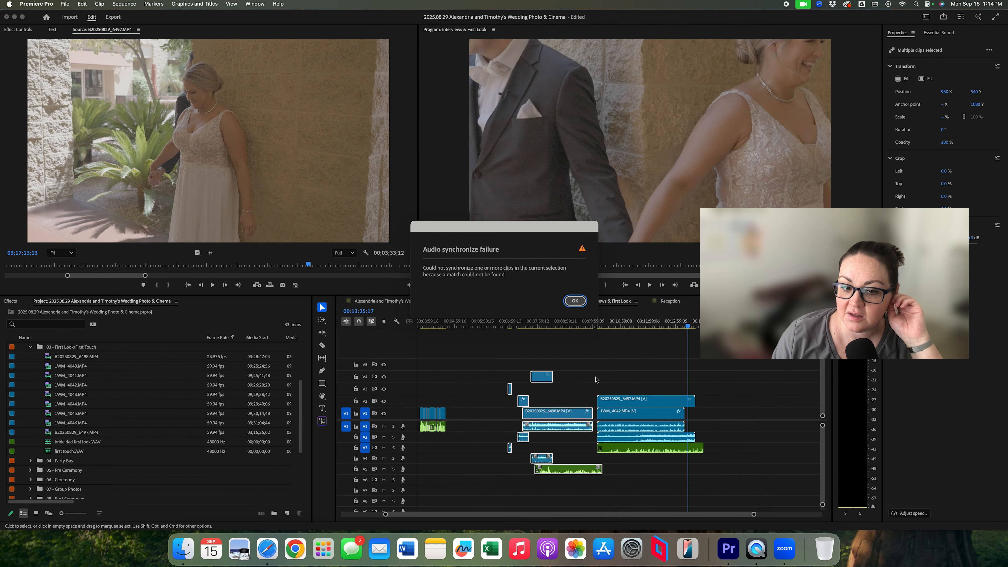
# Step: Dismiss the synchronization error and delete the two short V2 and V3 clips around the start of B20250829_6498.MP4, including their audio
pyautogui.click(575, 301)
pyautogui.click(529, 396)
pyautogui.click(523, 326)
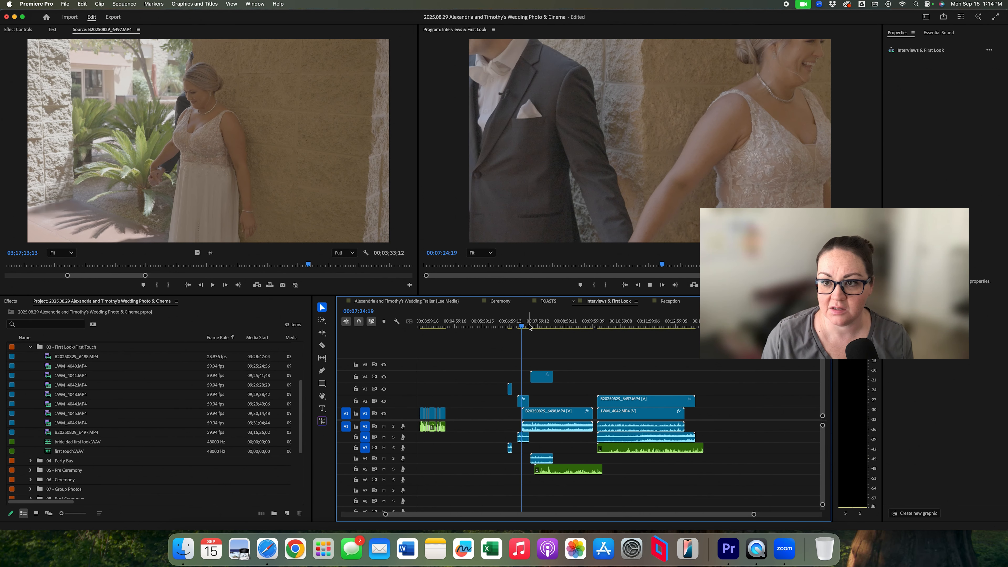
pyautogui.moveTo(528, 326); pyautogui.dragTo(531, 327)
pyautogui.moveTo(500, 369); pyautogui.dragTo(524, 404)
pyautogui.press('Delete')
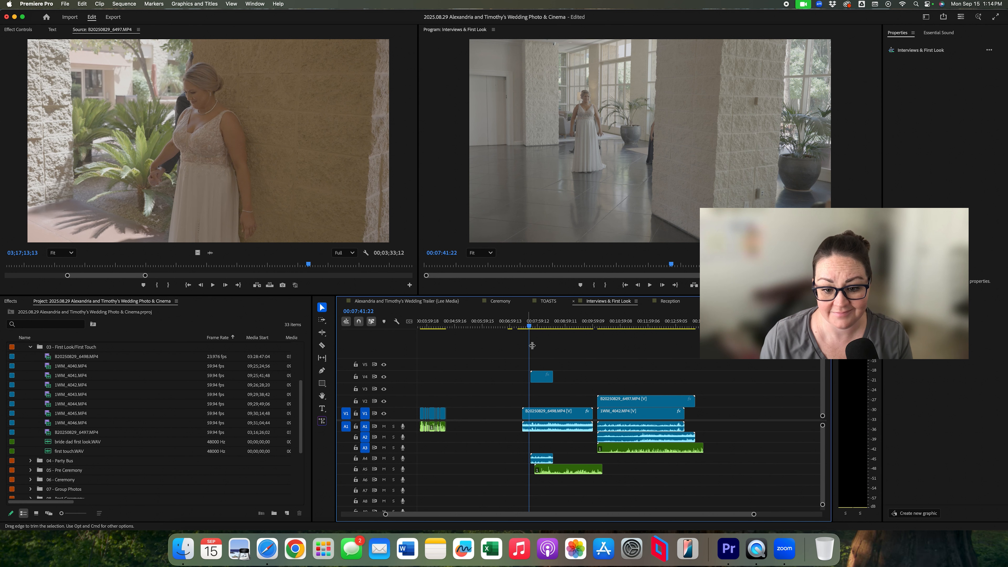
# Step: Set the scale of 1WM_4045.MP4 on V4 to 50
pyautogui.press('Down')
pyautogui.press('Up')
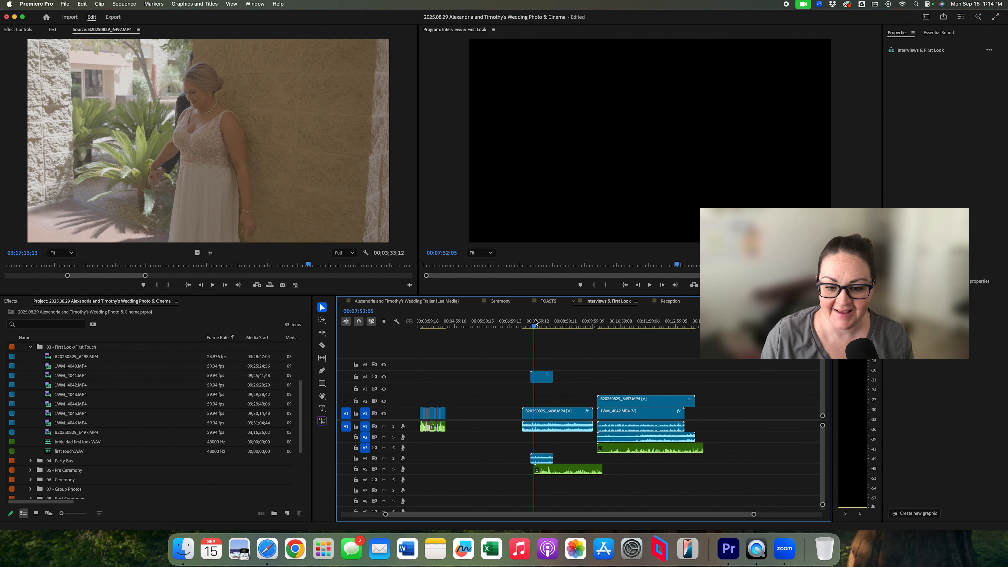
pyautogui.press('space')
pyautogui.click(542, 376)
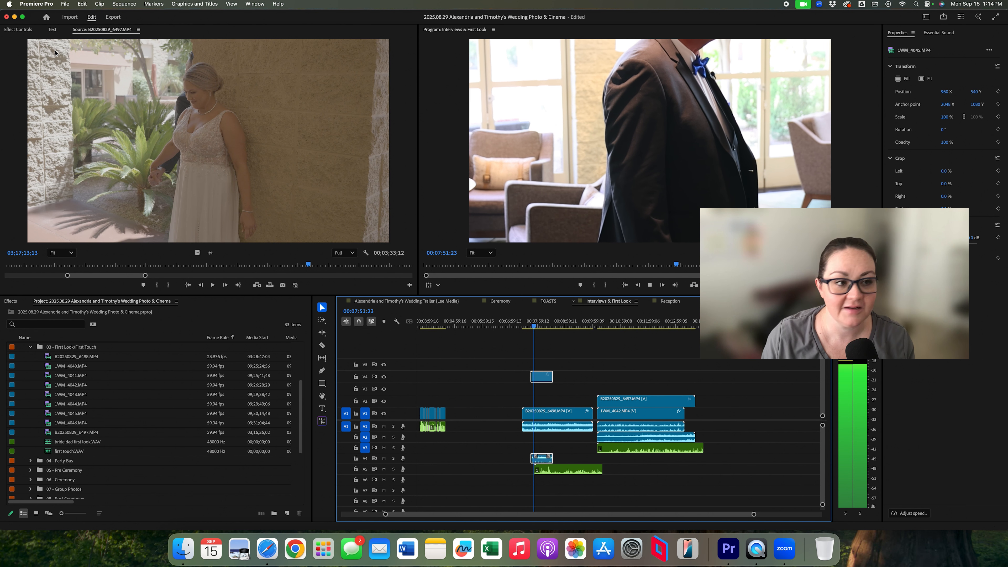
pyautogui.click(52, 29)
pyautogui.click(17, 33)
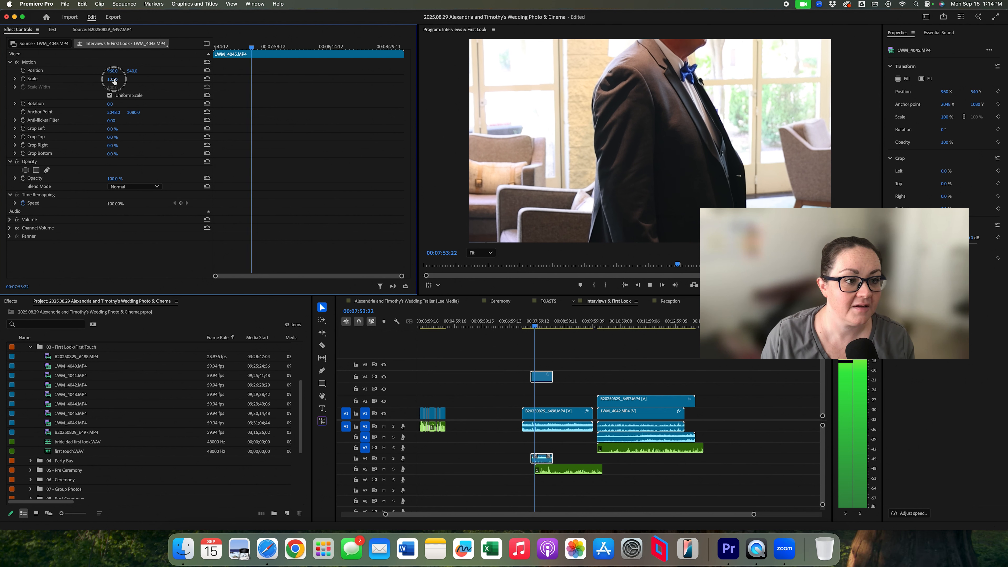
pyautogui.moveTo(121, 79); pyautogui.dragTo(118, 80)
pyautogui.click(118, 78)
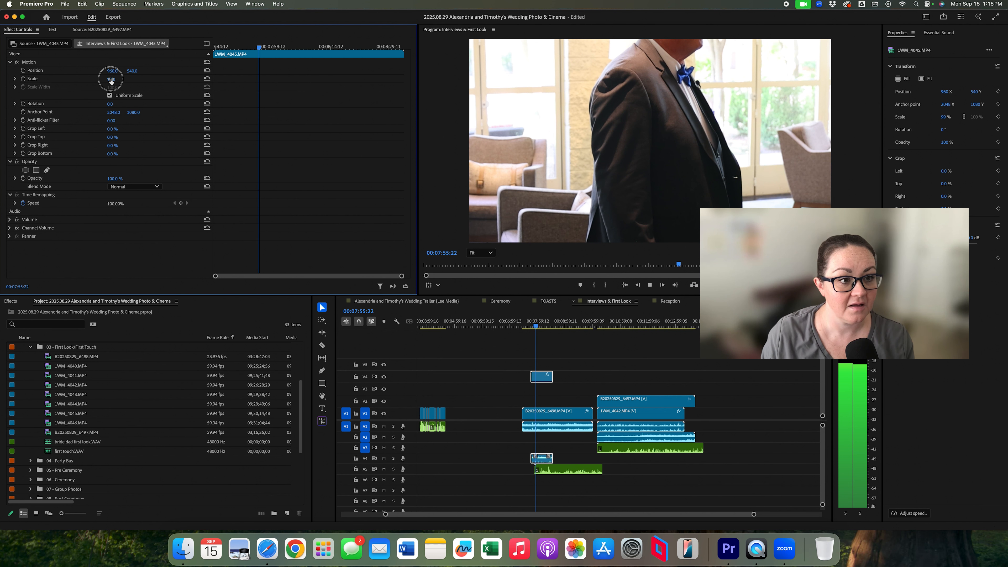
pyautogui.write('50')
pyautogui.press('Return')
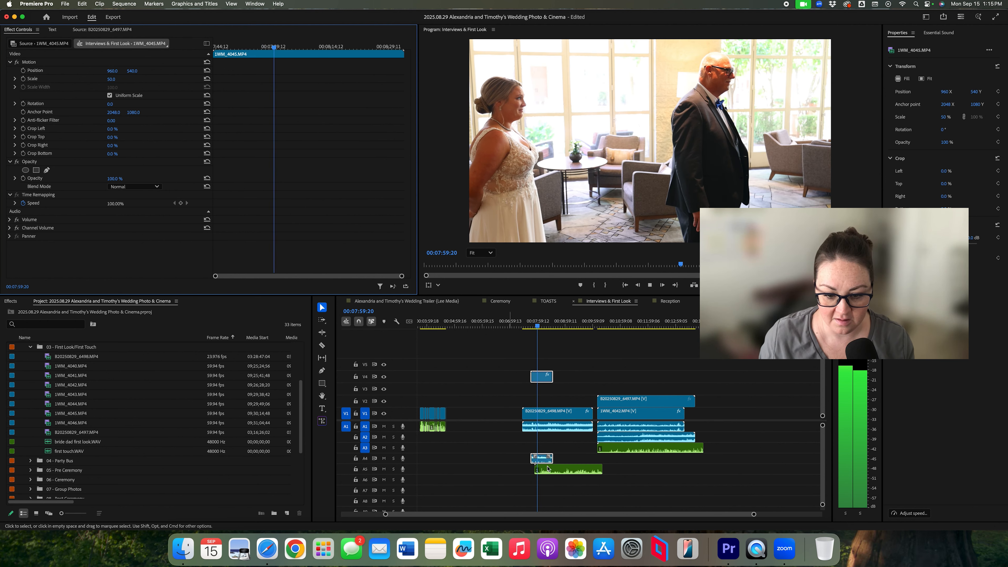
# Step: Solo A5 and play the father first look to check how bride dad first look.WAV matches the footage
pyautogui.press('space')
pyautogui.click(393, 470)
pyautogui.hscroll(-2, 585, 393)
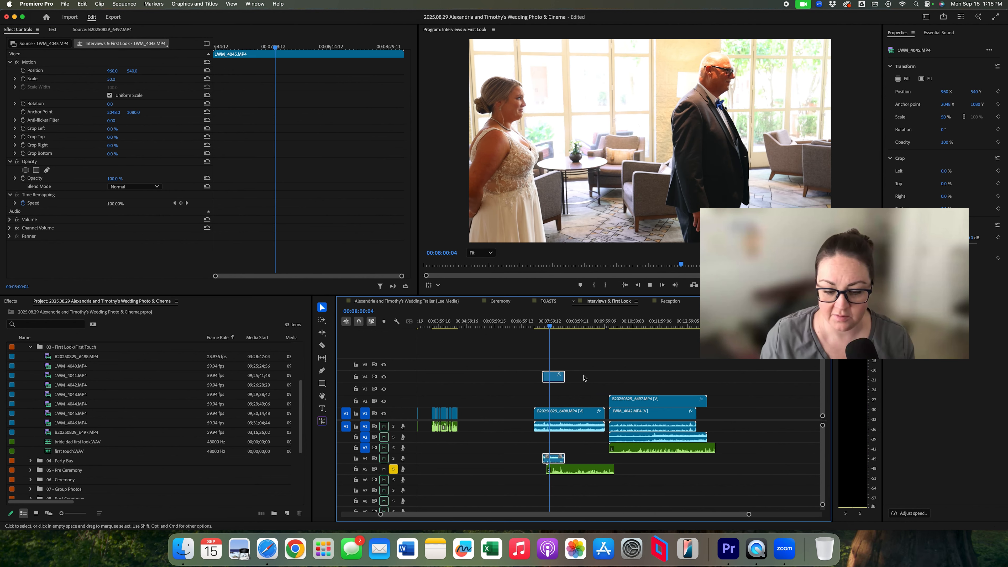
pyautogui.press('space')
pyautogui.press('=')
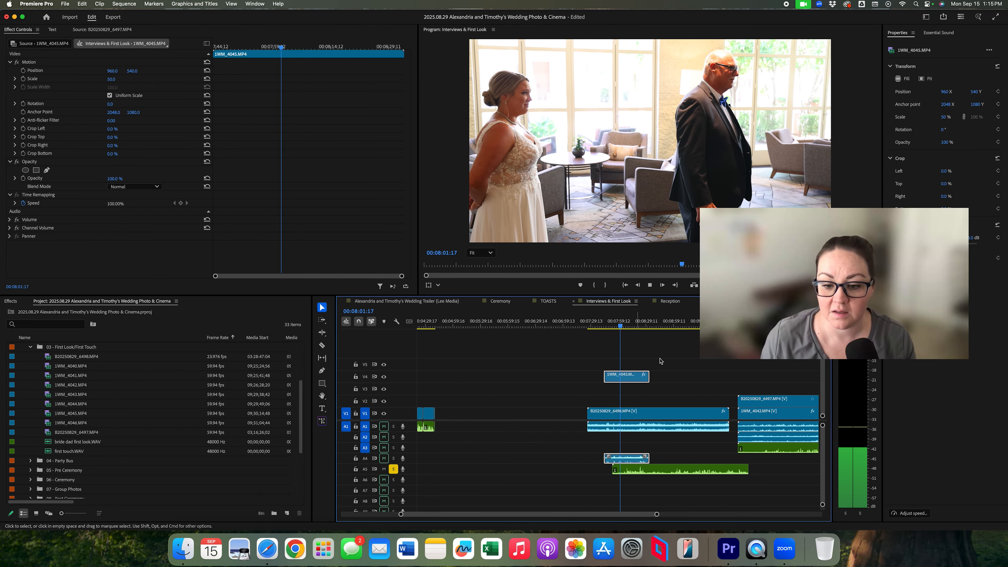
pyautogui.hscroll(3, 664, 359)
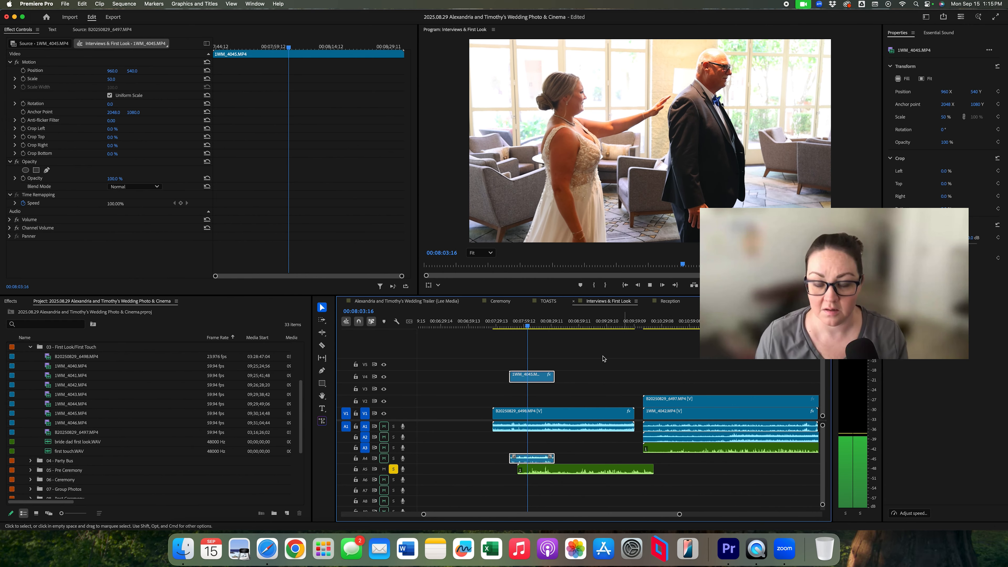
# Step: Cut all tracks of the father first look at 00:08:02:16 and delete its clip portions before the cut
pyautogui.click(526, 327)
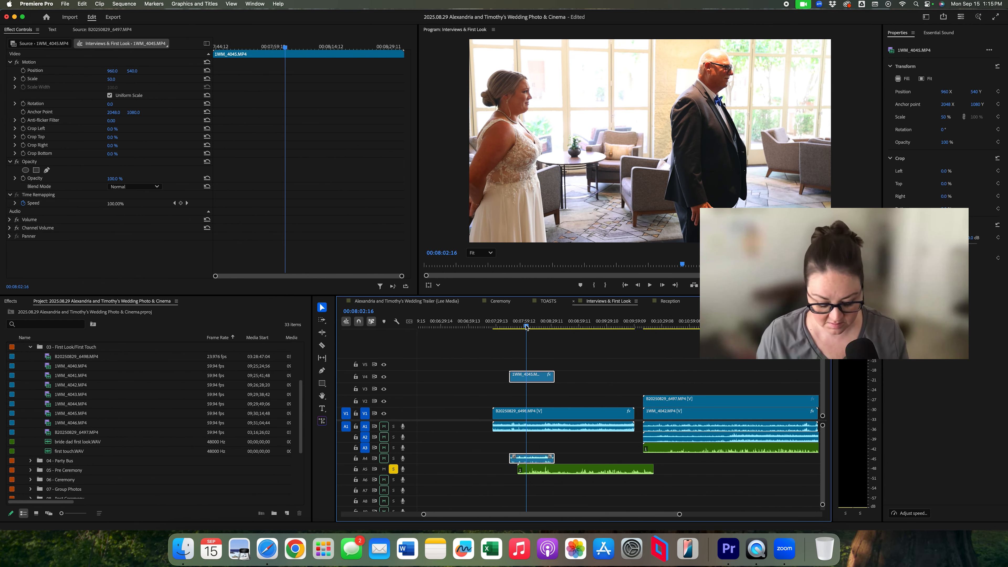
pyautogui.press('c')
pyautogui.keyDown('shift'); pyautogui.click(526, 332); pyautogui.keyUp('shift')
pyautogui.press('space')
pyautogui.press('v')
pyautogui.moveTo(501, 360); pyautogui.dragTo(519, 477)
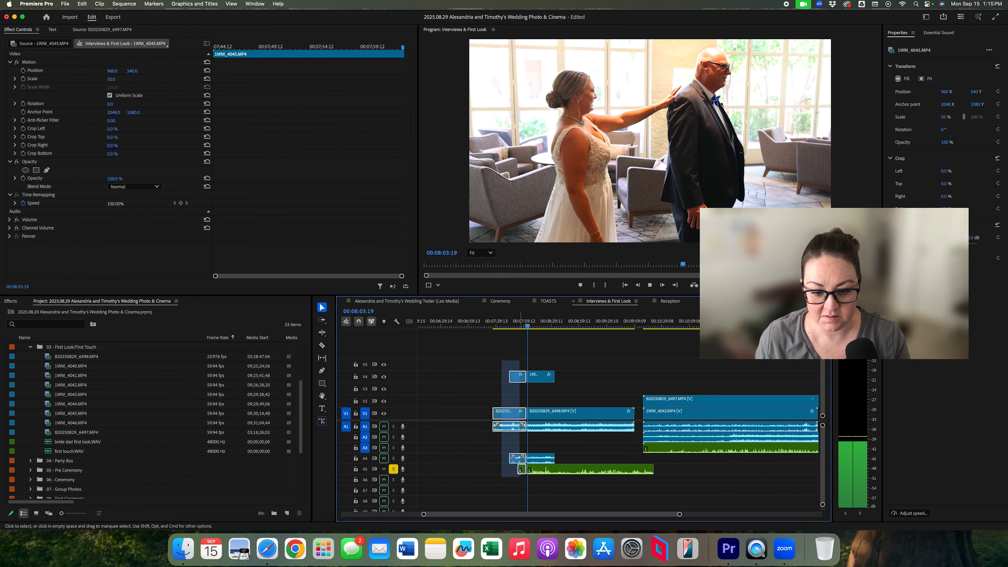
pyautogui.press('Delete')
# Step: Move bride dad first look.WAV onto A1 over the camera audio, and move 1WM_4045.MP4 down to V2
pyautogui.moveTo(544, 472); pyautogui.dragTo(543, 431)
pyautogui.click(540, 459)
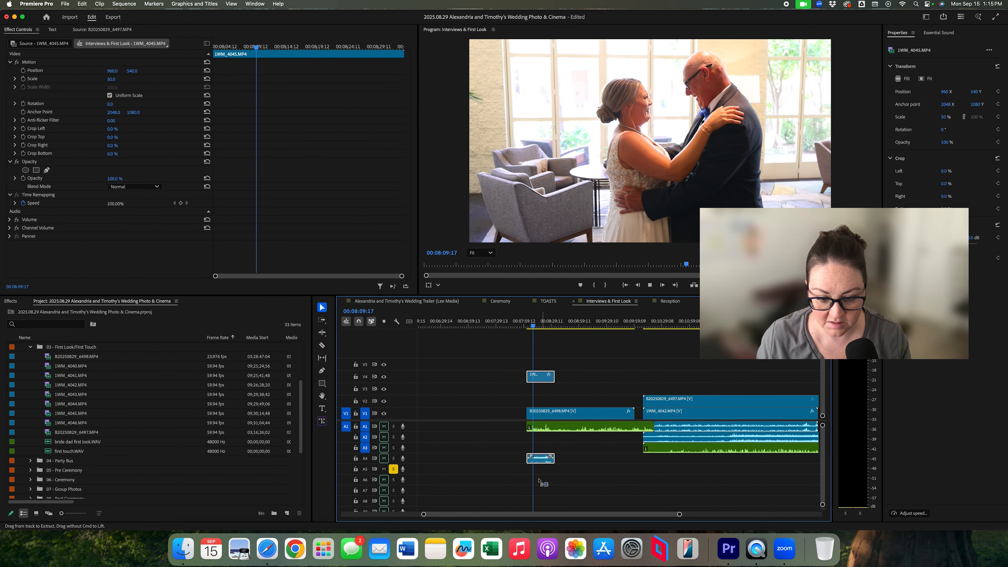
pyautogui.moveTo(541, 459); pyautogui.dragTo(544, 401)
# Step: Solo A1 instead of A5, and shift the whole father first look clip group earlier in the sequence
pyautogui.click(394, 426)
pyautogui.click(393, 469)
pyautogui.click(571, 377)
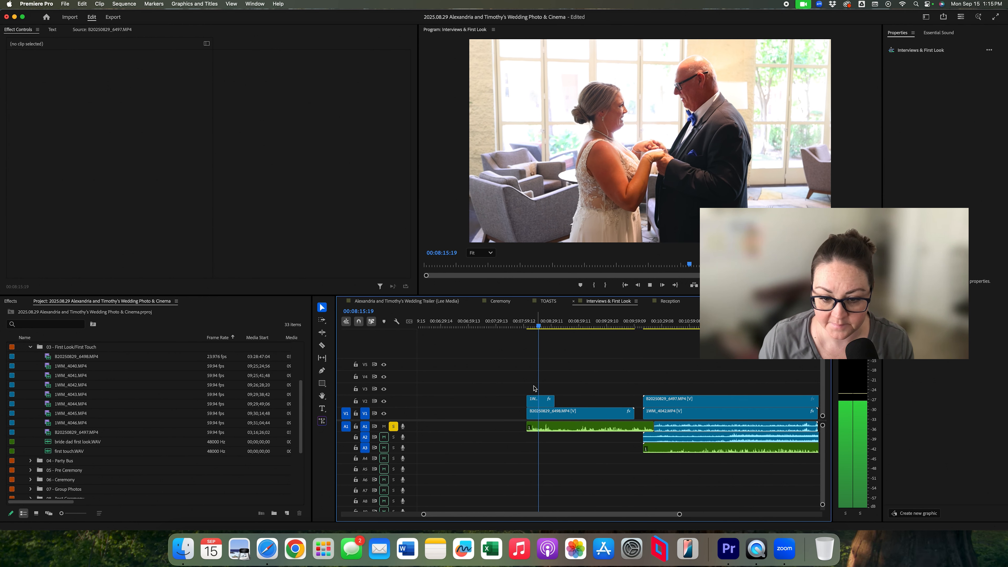
pyautogui.moveTo(552, 428); pyautogui.dragTo(496, 437)
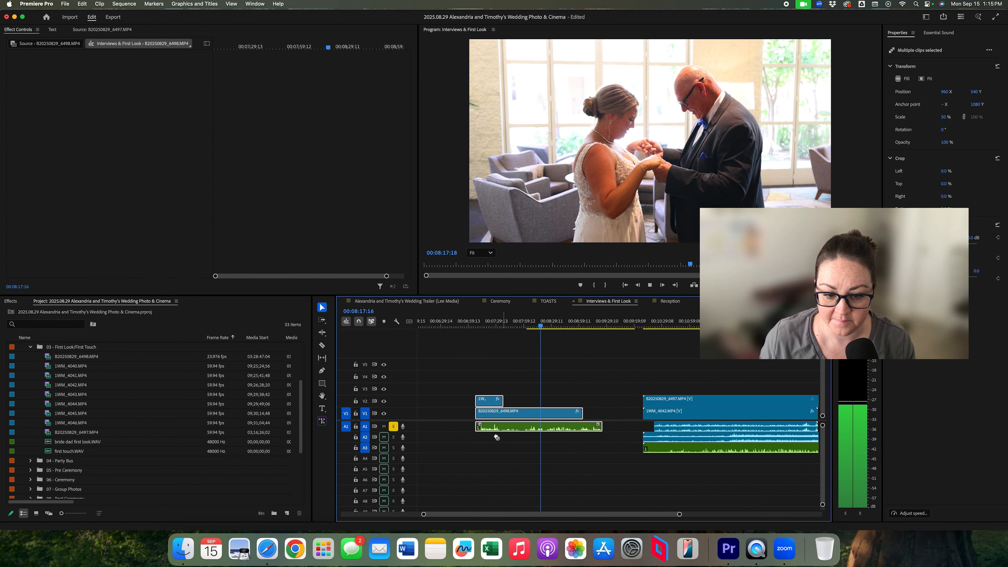
# Step: Apply the Dynamics audio effect to bride dad first look.WAV and adjust its gain by 10 dB
pyautogui.click(496, 426)
pyautogui.click(8, 301)
pyautogui.write('dyn')
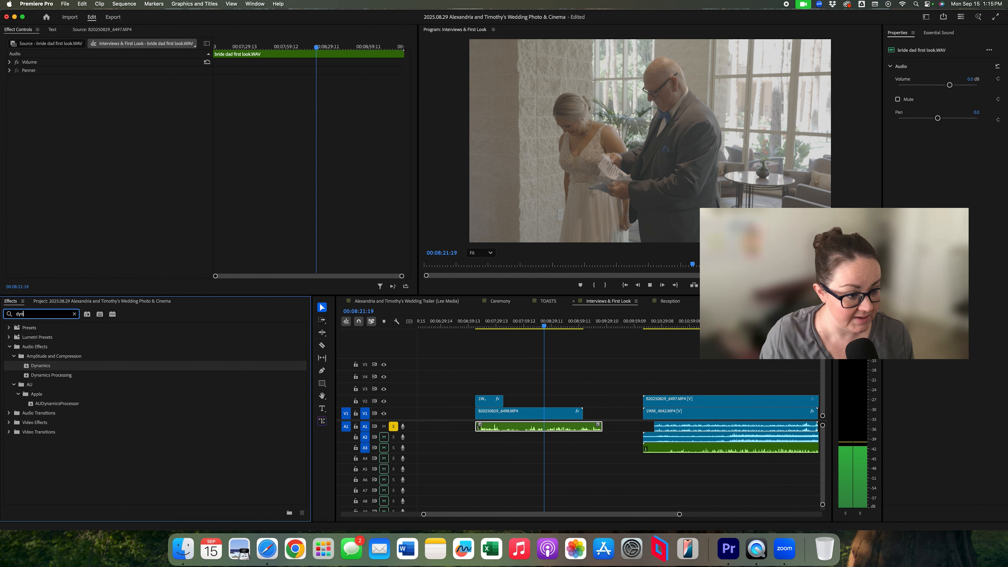
pyautogui.moveTo(40, 365); pyautogui.dragTo(549, 428)
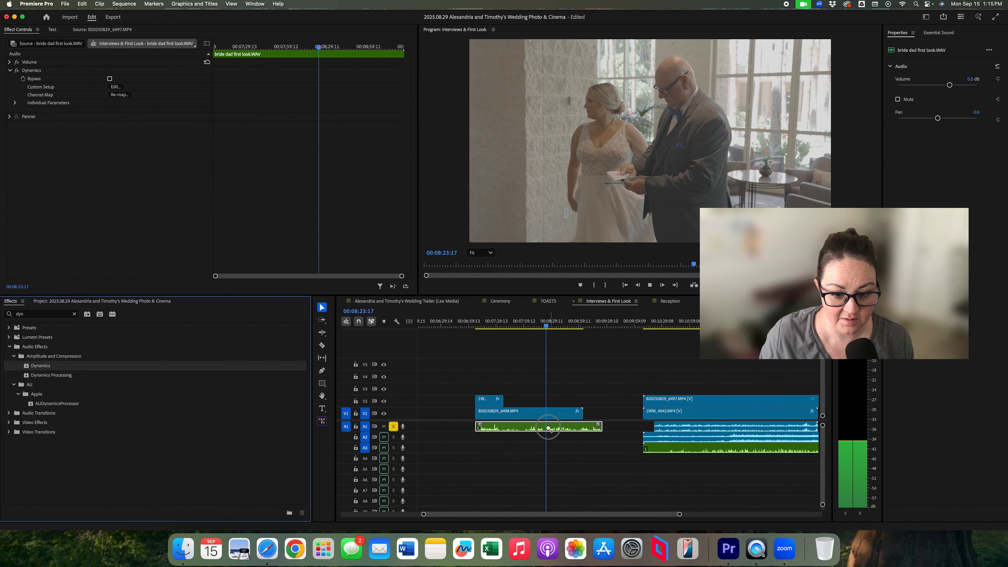
pyautogui.rightClick(548, 428)
pyautogui.click(571, 417)
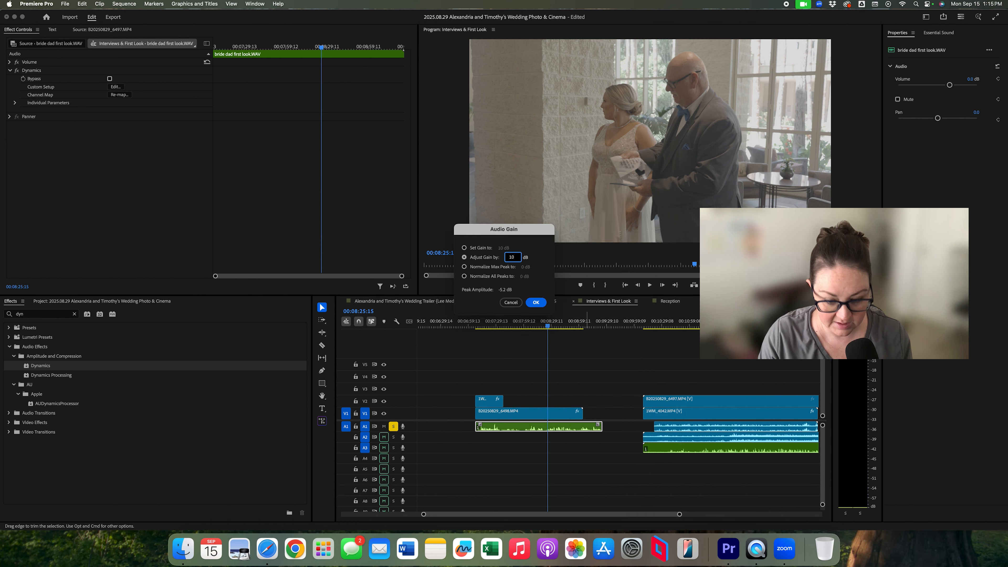
pyautogui.press('Return')
pyautogui.press('space')
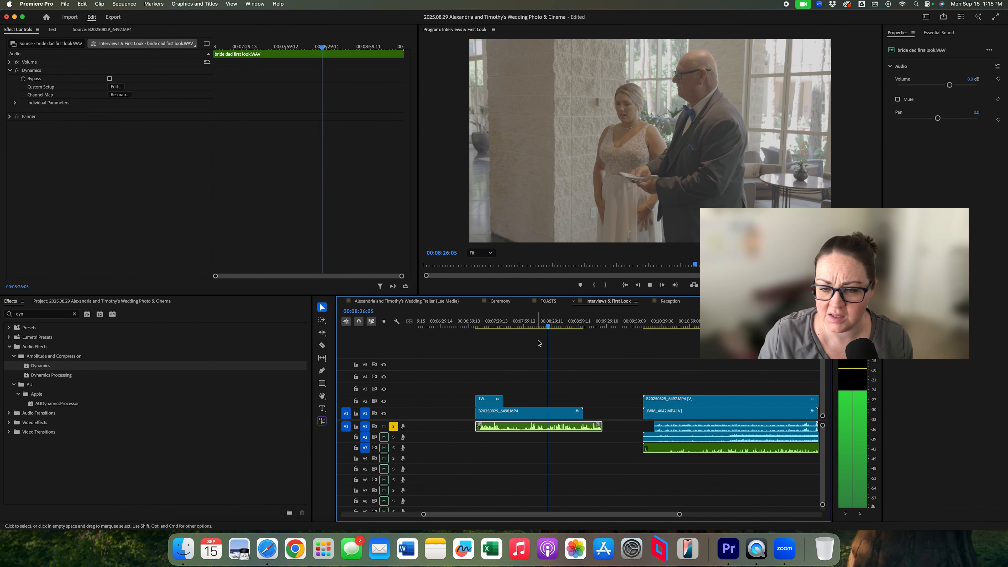
pyautogui.press('space')
# Step: Synchronize B20250829_6497.MP4, 1WM_4042.MP4 and first touch.WAV
pyautogui.click(655, 389)
pyautogui.press('-')
pyautogui.moveTo(644, 383); pyautogui.dragTo(671, 420)
pyautogui.rightClick(676, 417)
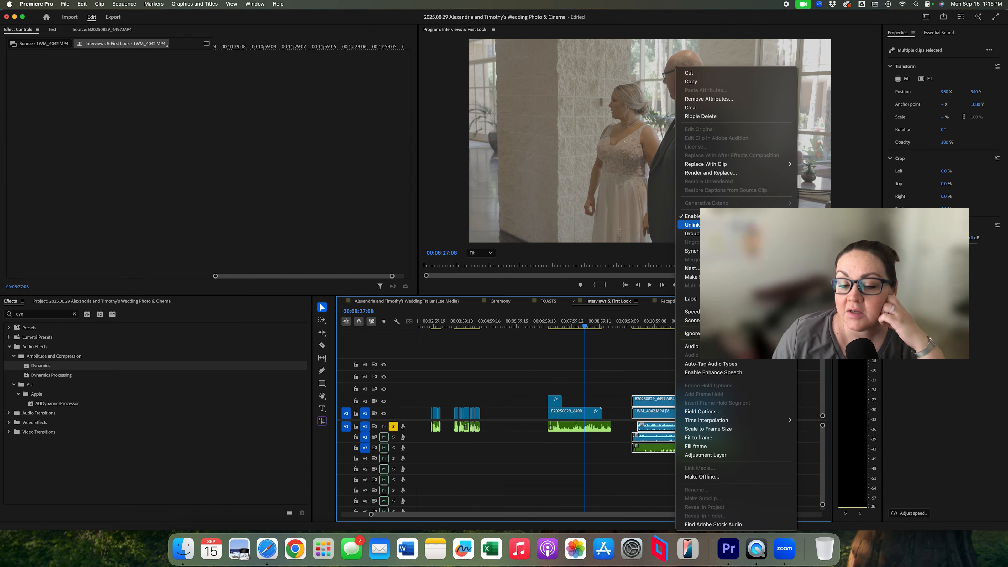
pyautogui.click(692, 251)
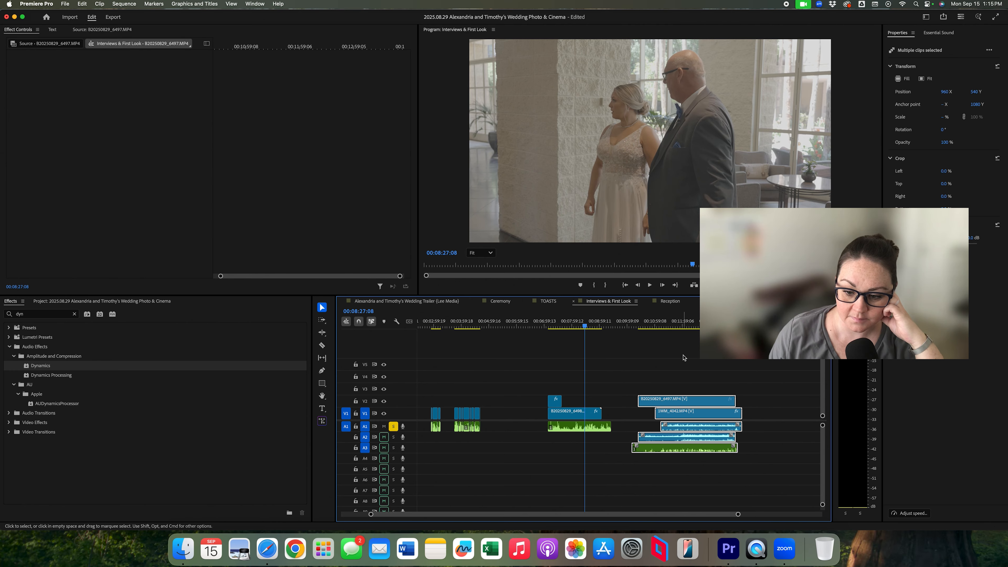
# Step: Preview the synchronized first touch clips and set the scale of B20250829_6497.MP4 to 50
pyautogui.click(664, 326)
pyautogui.moveTo(664, 325); pyautogui.dragTo(670, 325)
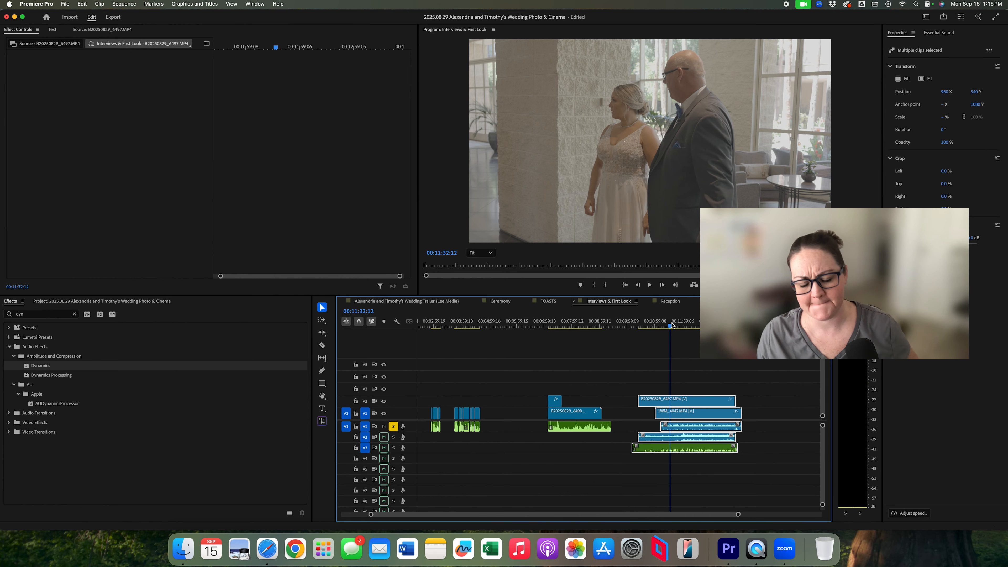
pyautogui.press('space')
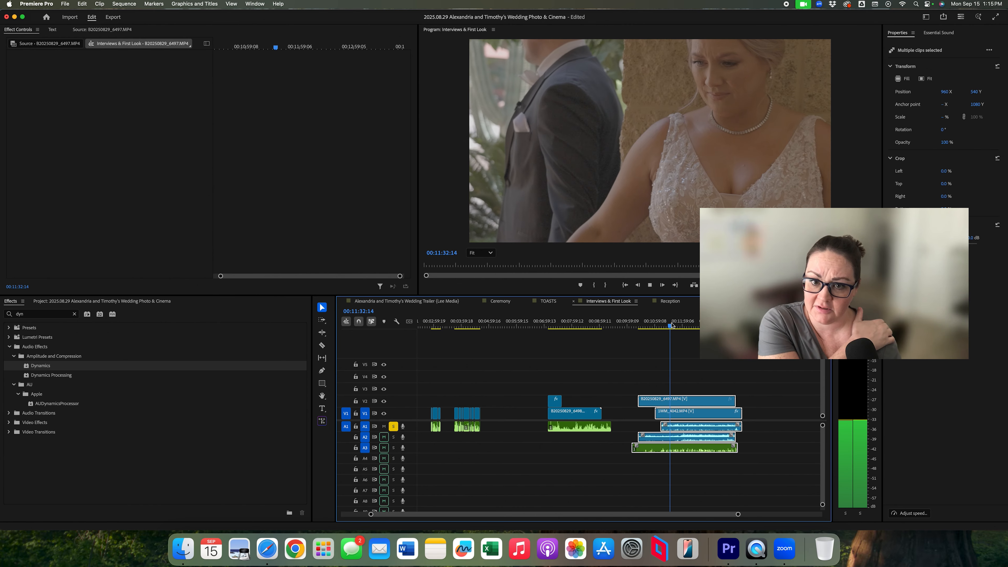
pyautogui.click(671, 354)
pyautogui.click(675, 403)
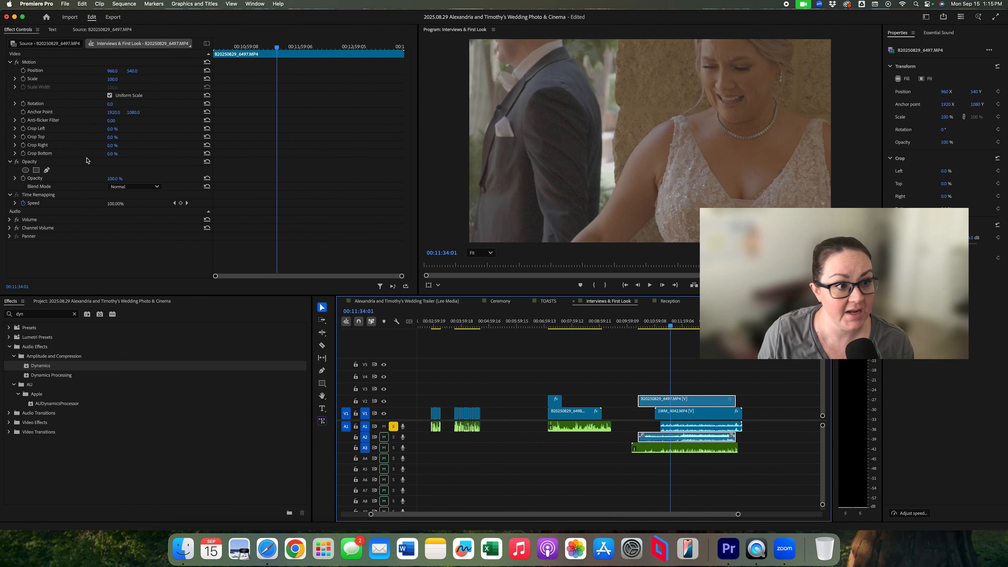
pyautogui.click(117, 78)
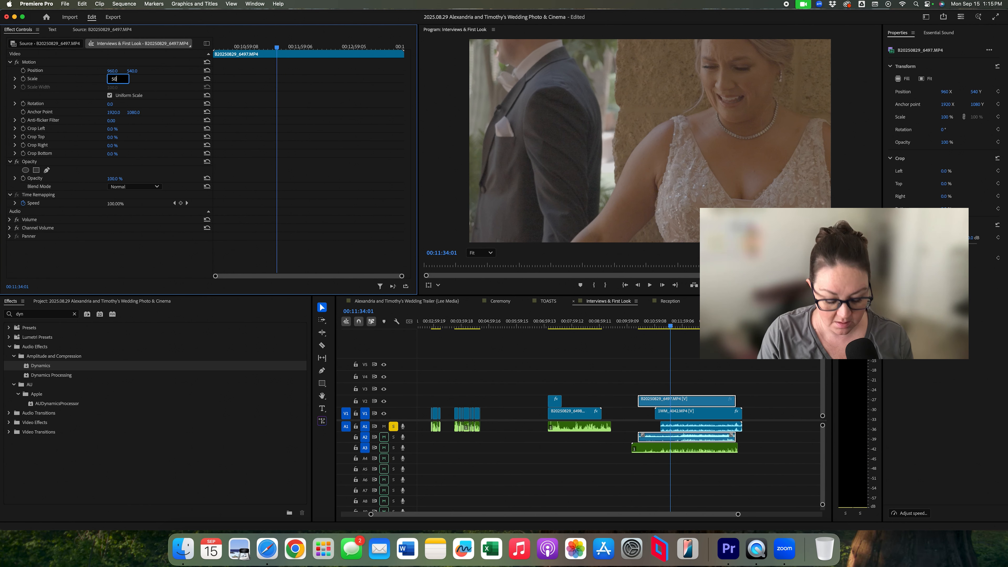
pyautogui.press('Return')
pyautogui.press('space')
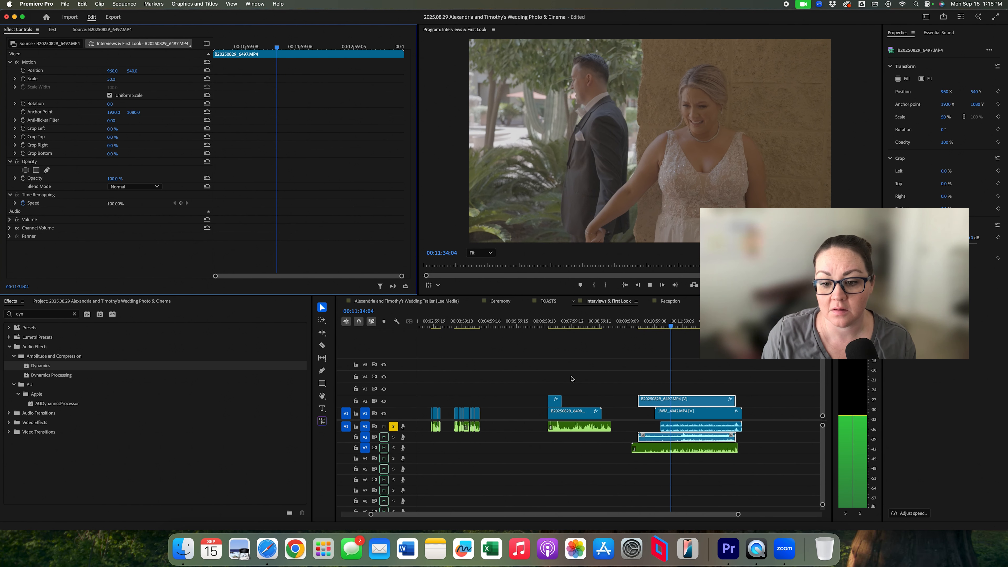
# Step: Find where the first touch begins, cut all its tracks at 00:10:54:21, and delete the portions before the cut
pyautogui.click(651, 328)
pyautogui.press('=')
pyautogui.press('=')
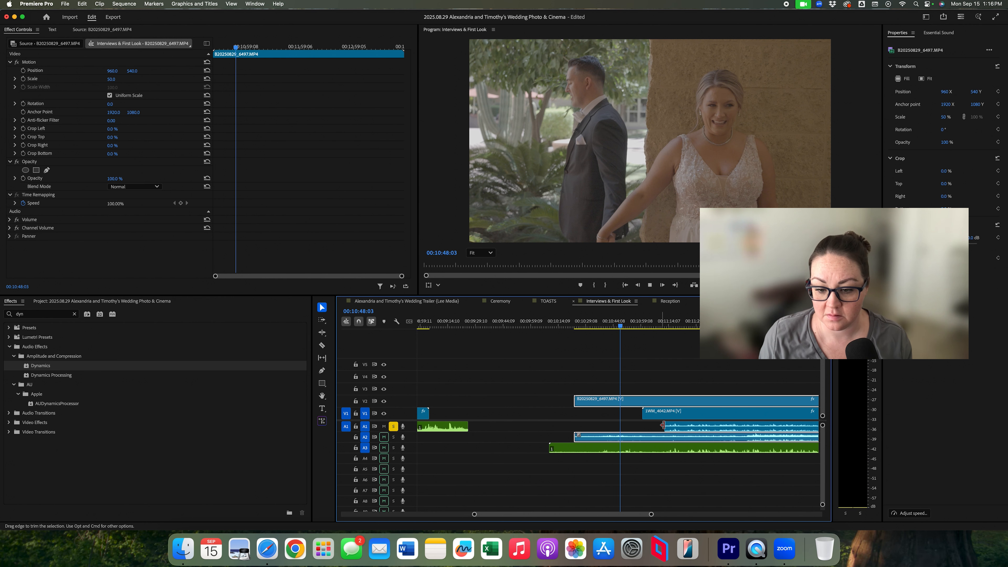
pyautogui.click(657, 368)
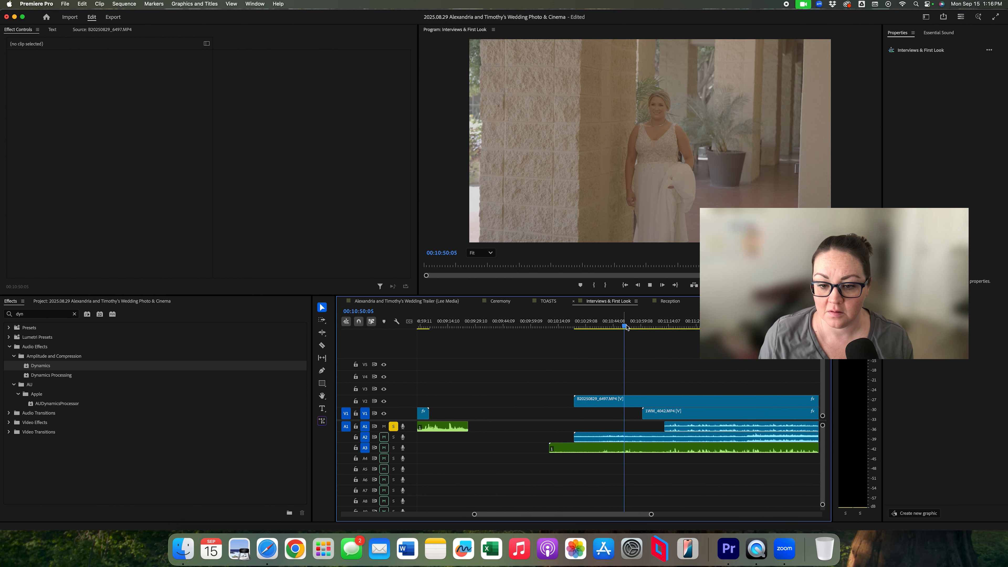
pyautogui.click(631, 326)
pyautogui.moveTo(632, 326); pyautogui.dragTo(634, 327)
pyautogui.press('c')
pyautogui.keyDown('shift'); pyautogui.click(639, 352); pyautogui.keyUp('shift')
pyautogui.press('v')
pyautogui.moveTo(606, 378); pyautogui.dragTo(621, 475)
pyautogui.press('Delete')
pyautogui.click(610, 372)
# Step: Hide track V2 and play the first touch to check 1WM_4042.MP4 against the audio
pyautogui.press('space')
pyautogui.click(384, 401)
pyautogui.click(652, 328)
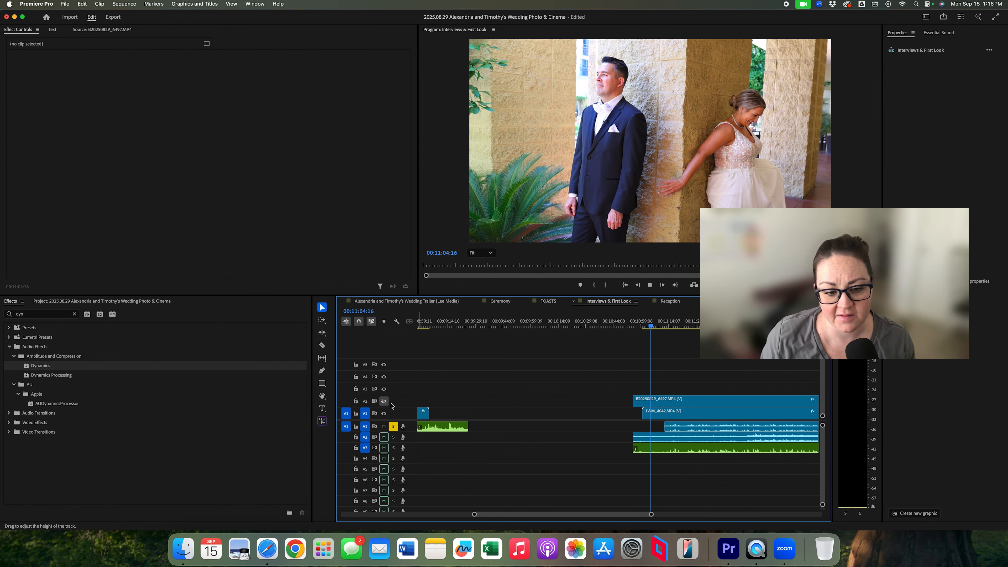
pyautogui.click(384, 402)
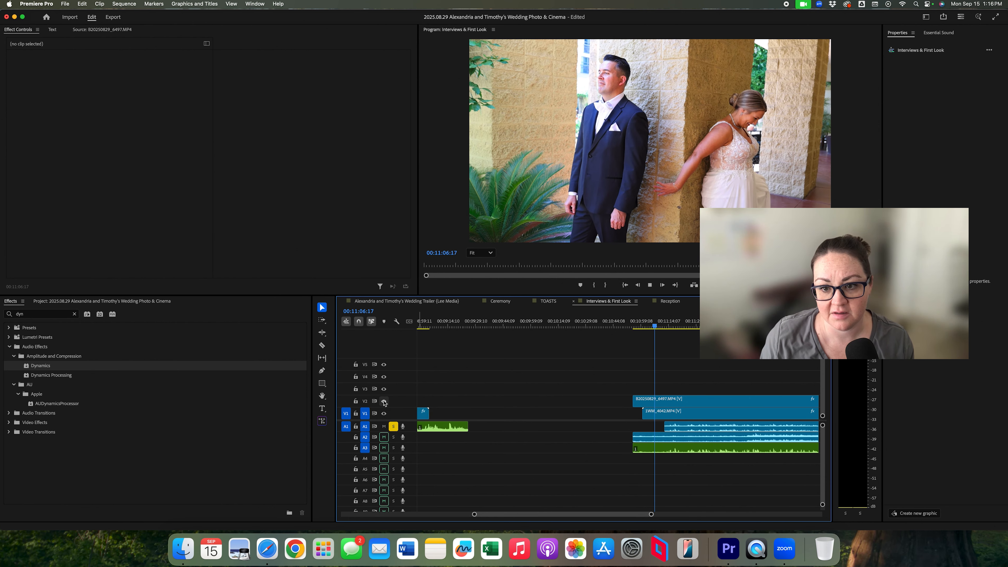
pyautogui.click(384, 401)
pyautogui.press('space')
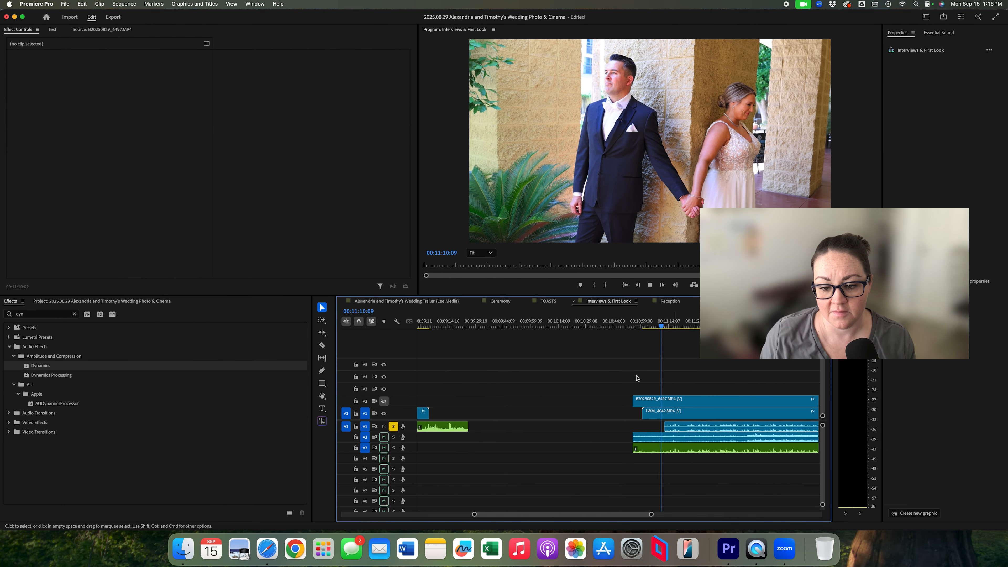
# Step: Solo A3 instead of A1 so that first touch.WAV plays alone
pyautogui.press('-')
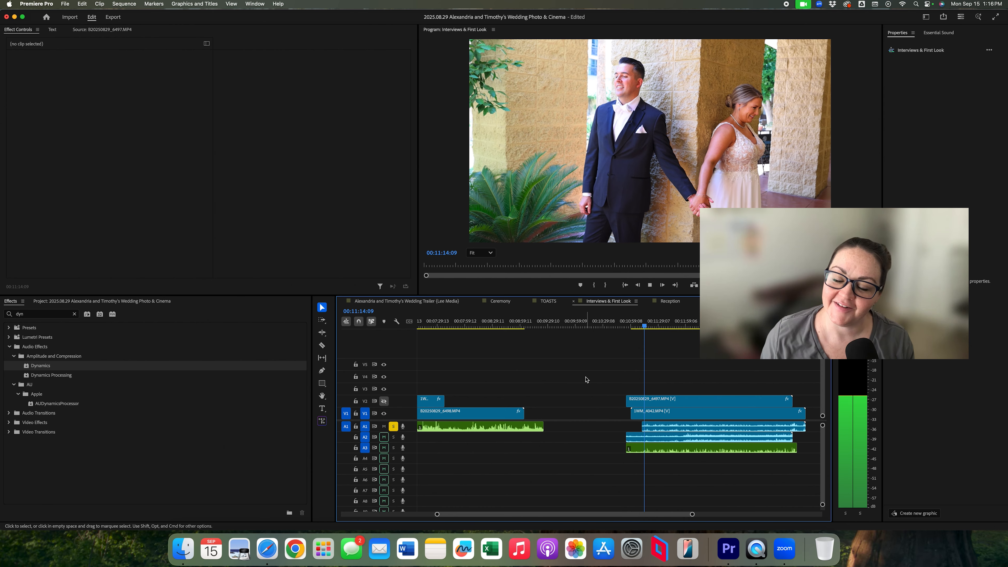
pyautogui.hscroll(5, 585, 379)
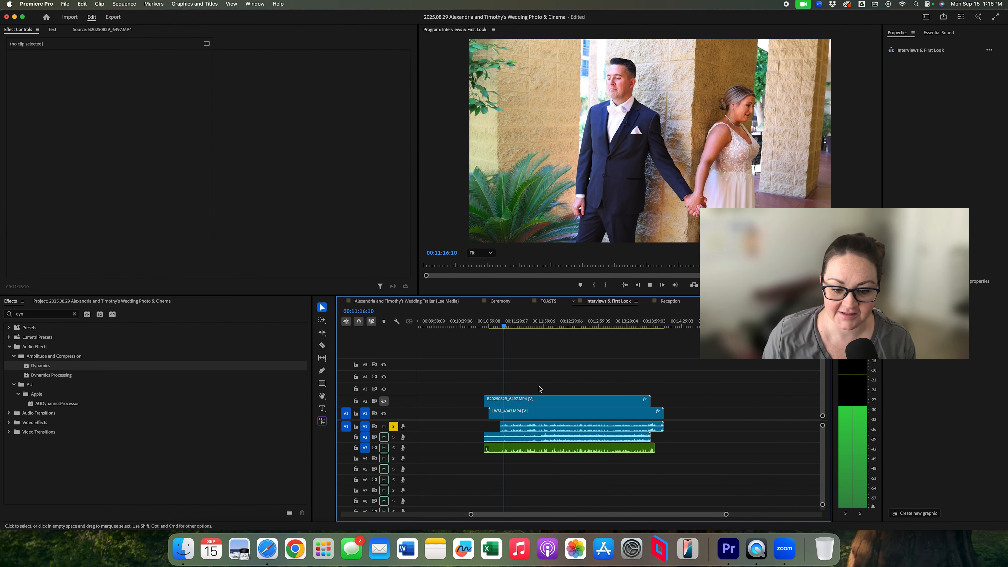
pyautogui.click(393, 448)
pyautogui.click(393, 426)
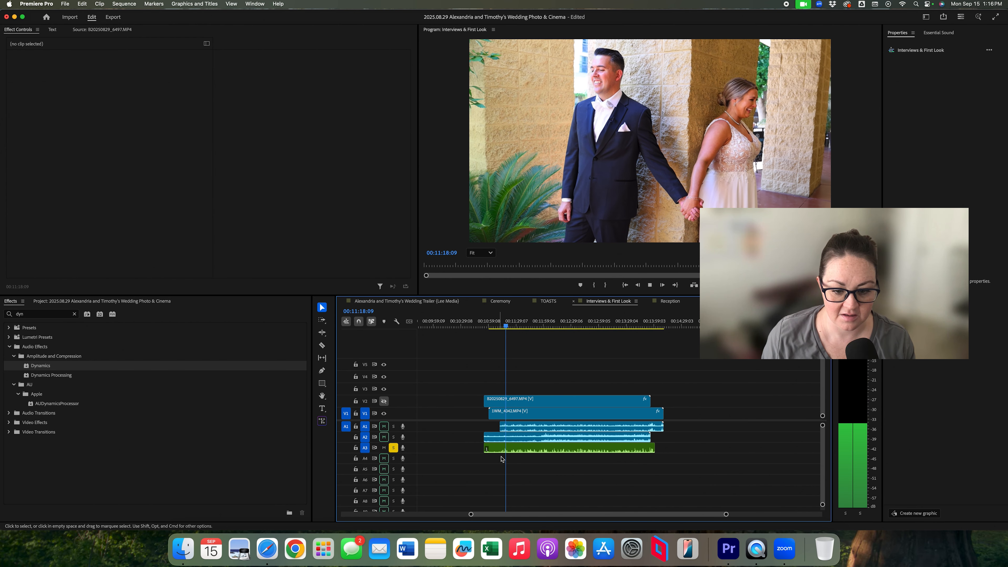
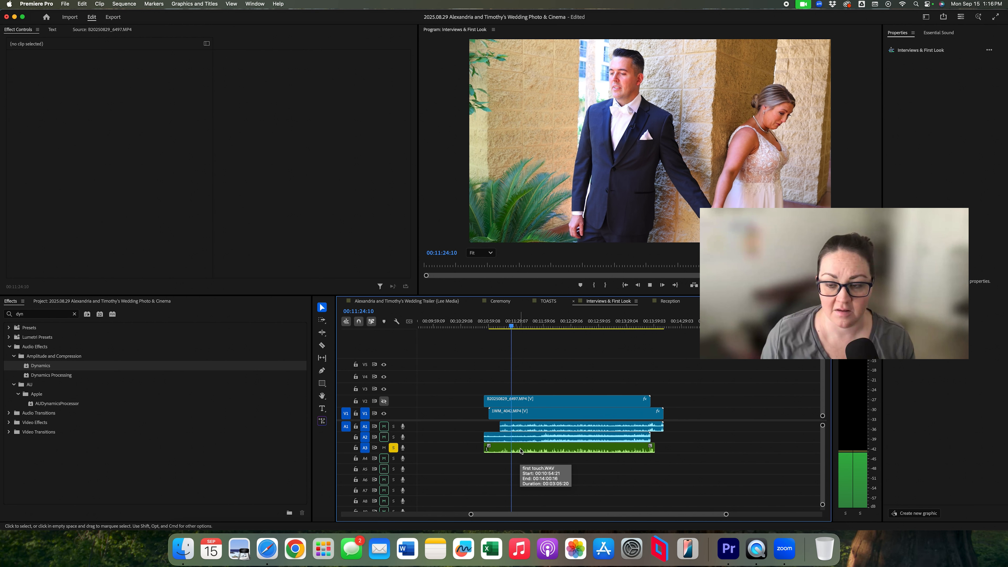
# Step: Adjust the audio gain of first touch.WAV by 15 dB and resume playback
pyautogui.click(522, 451)
pyautogui.rightClick(528, 452)
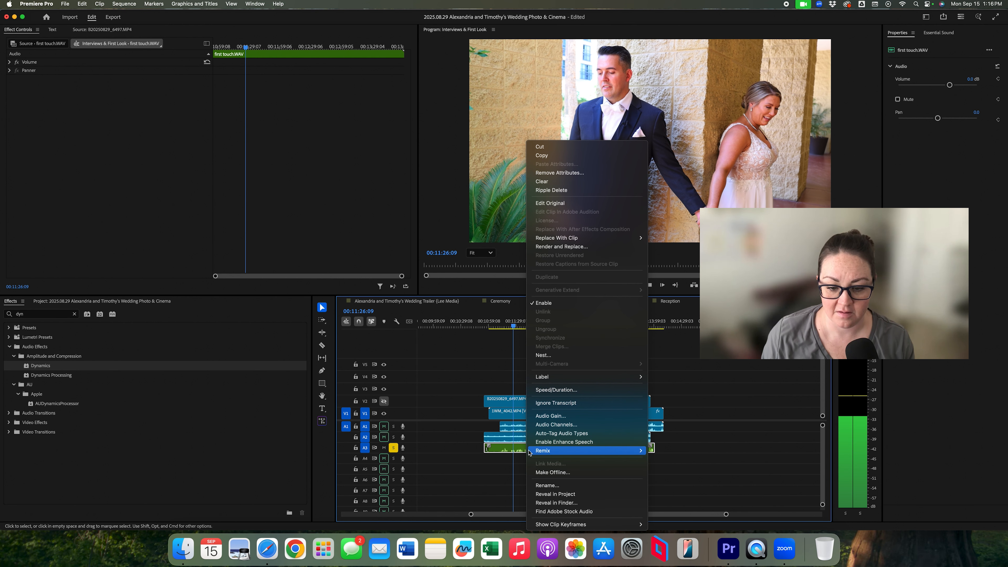
pyautogui.click(555, 416)
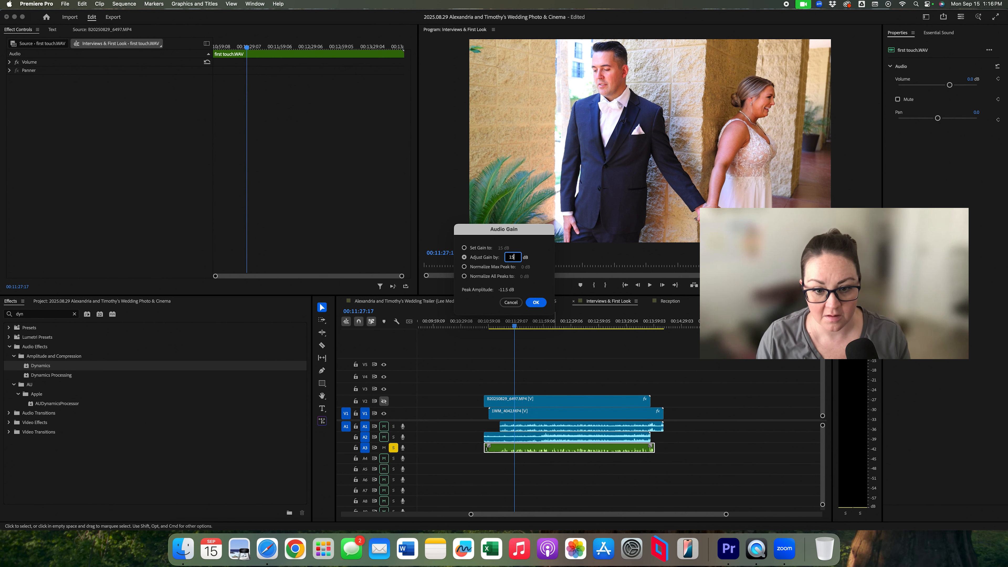
pyautogui.write('15')
pyautogui.press('Return')
pyautogui.press('space')
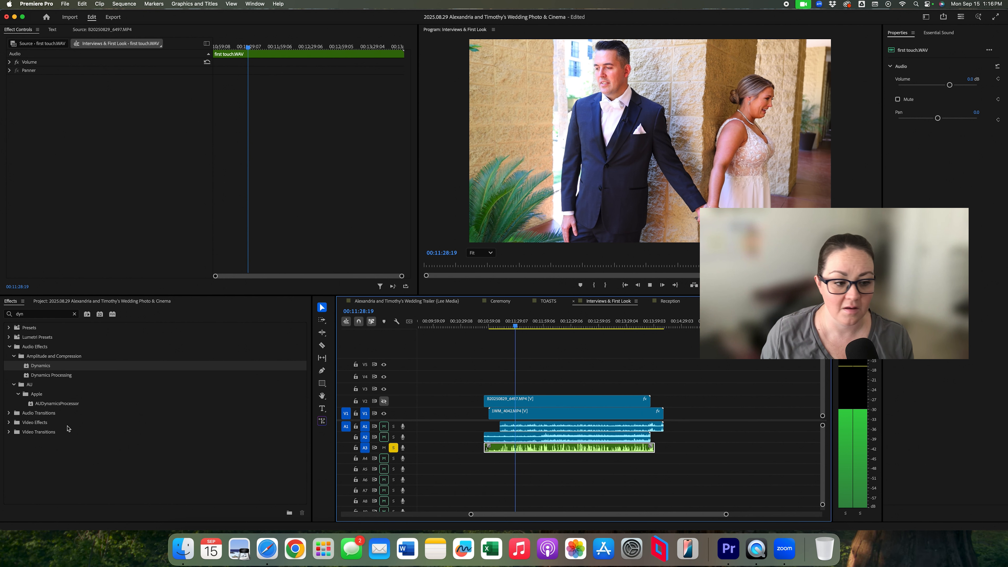
# Step: Apply the Dynamics effect to first touch.WAV with the Limiter enabled and its threshold at -4 dB
pyautogui.moveTo(26, 368); pyautogui.dragTo(121, 209)
pyautogui.click(116, 87)
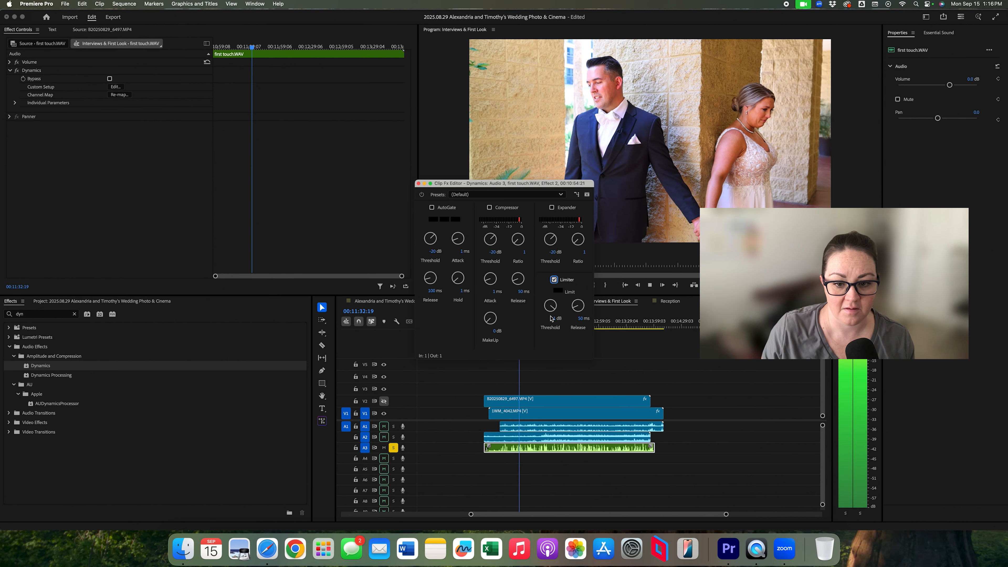
pyautogui.write('-4')
pyautogui.press('Return')
pyautogui.click(418, 184)
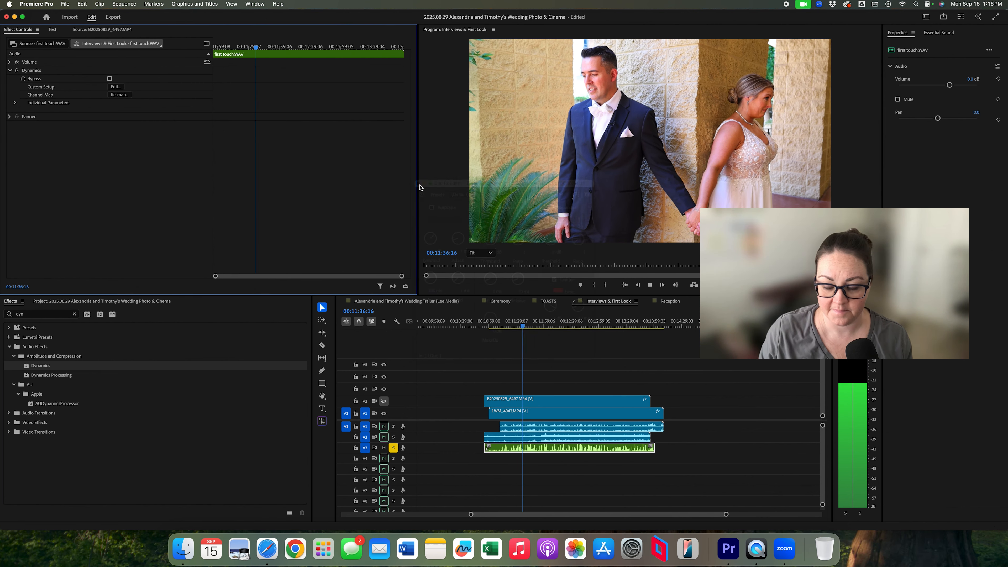
# Step: Raise the listening volume and toggle track V2's output to compare both camera angles during playback, leaving V2 hidden
pyautogui.press('XF86AudioRaiseVolume')
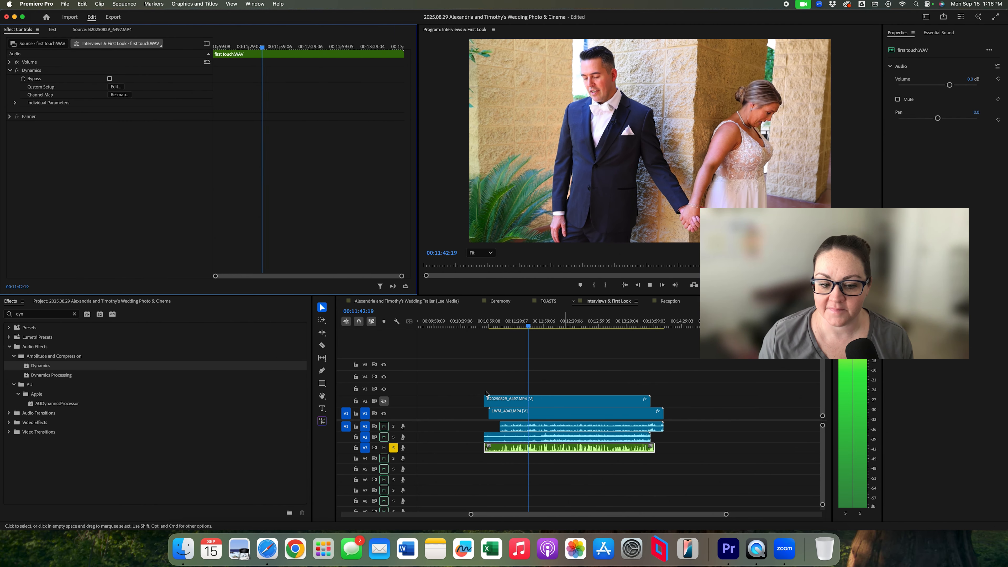
pyautogui.click(384, 402)
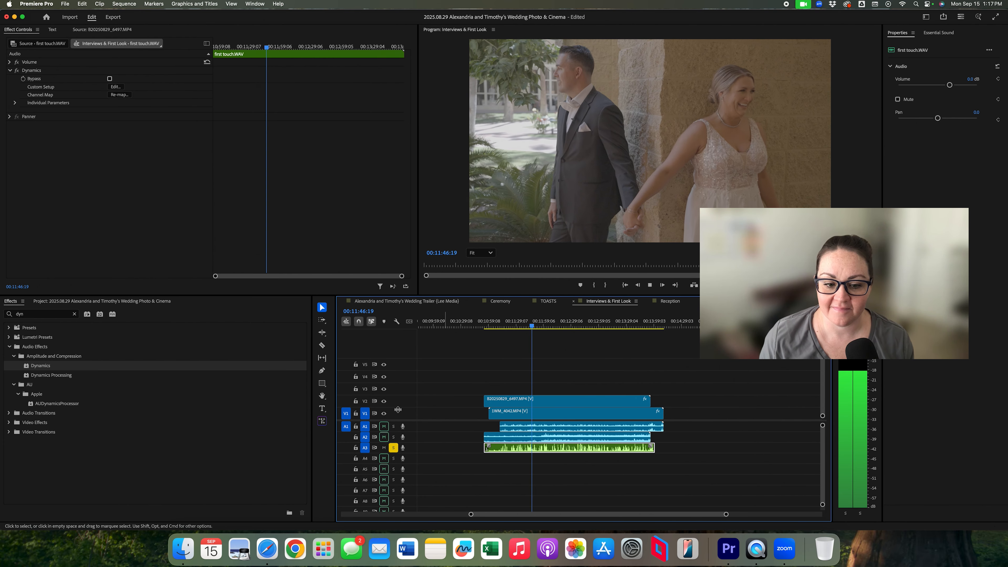
pyautogui.click(384, 402)
pyautogui.click(384, 402)
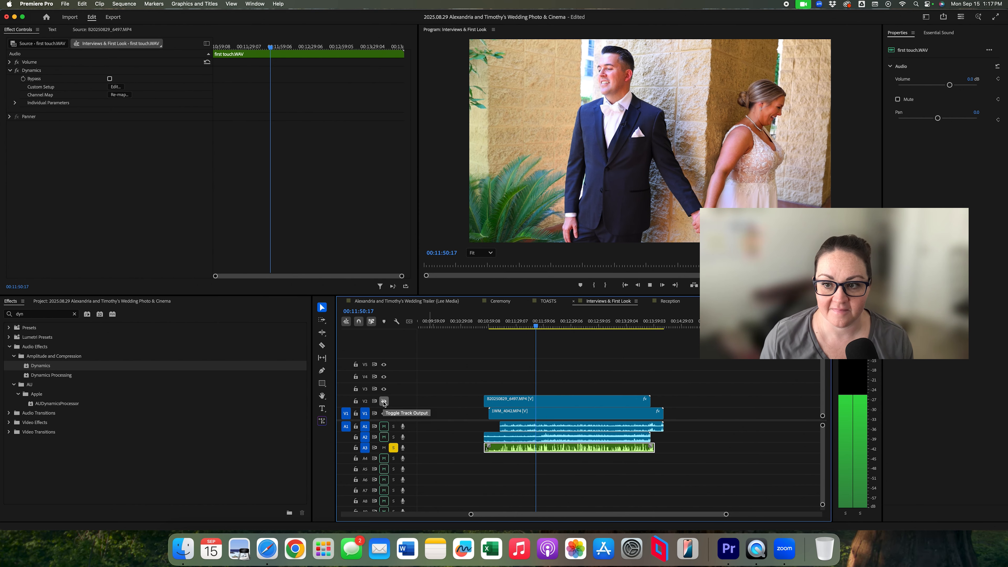
pyautogui.click(384, 402)
# Step: Play the first touch from 00:11:29:07 and add a sequence marker at about 00:11:31:22
pyautogui.click(580, 371)
pyautogui.moveTo(521, 328); pyautogui.dragTo(516, 328)
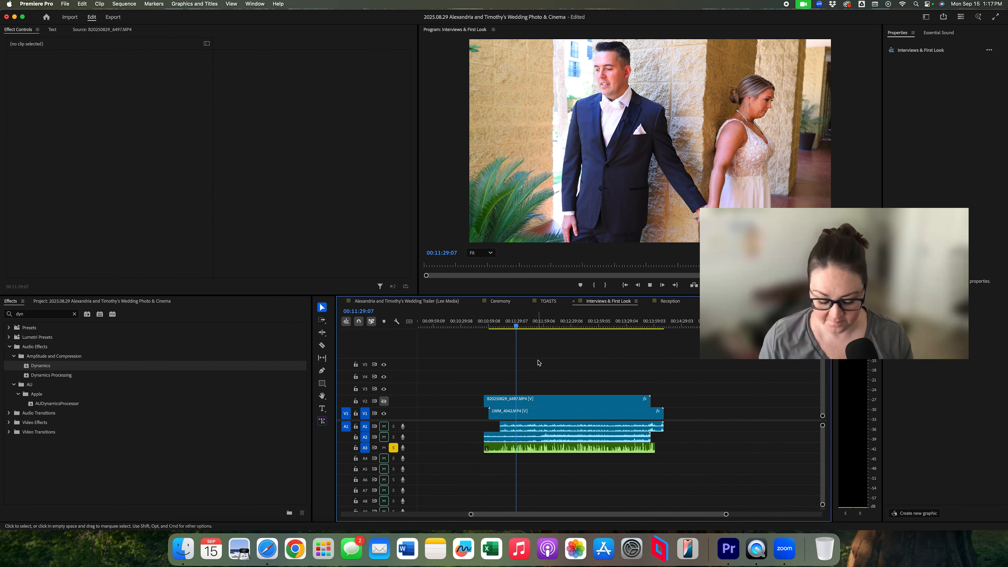
pyautogui.press('=')
pyautogui.press('space')
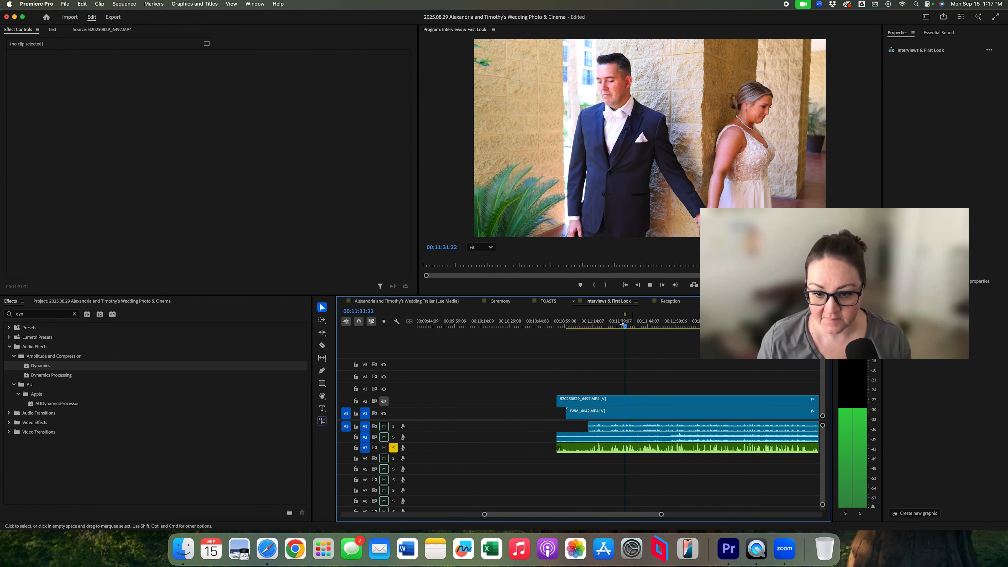
# Step: Replay the earlier section, add another sequence marker, and fine-tune its position to about 00:11:14
pyautogui.moveTo(599, 324); pyautogui.dragTo(588, 325)
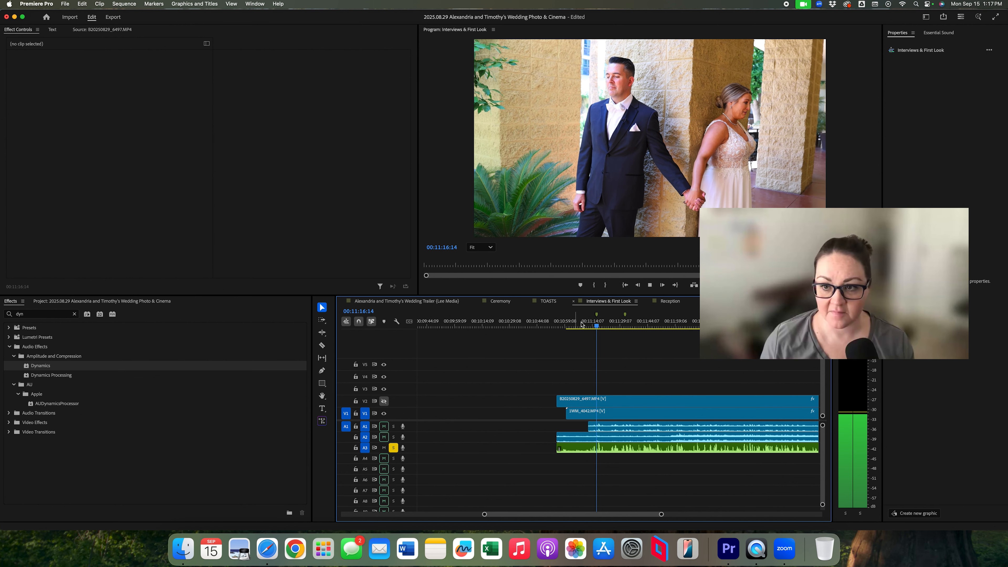
pyautogui.press('=')
pyautogui.press('=')
pyautogui.click(609, 316)
pyautogui.click(594, 317)
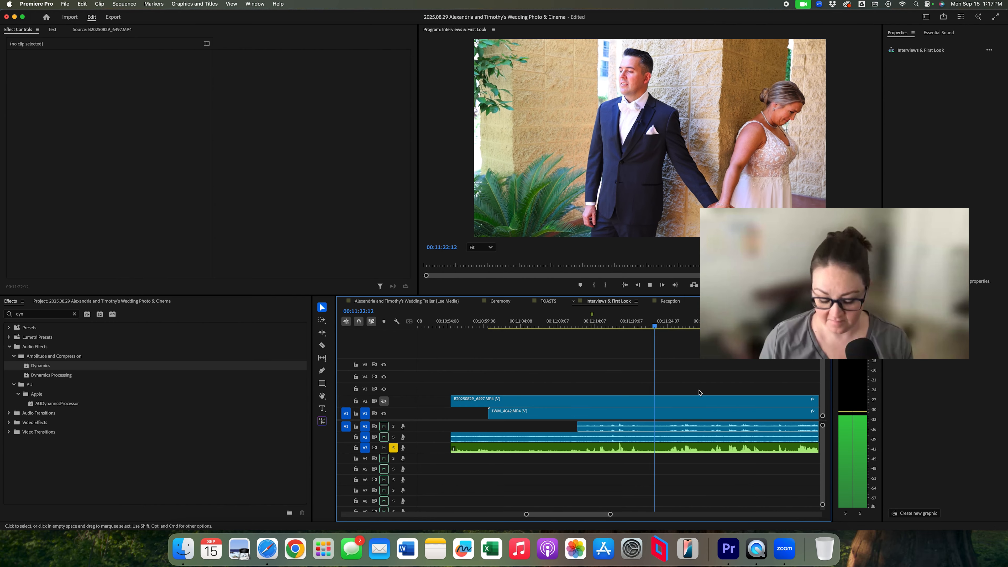
# Step: Place a sequence marker at about 00:11:24 and keep playing the first touch
pyautogui.press('-')
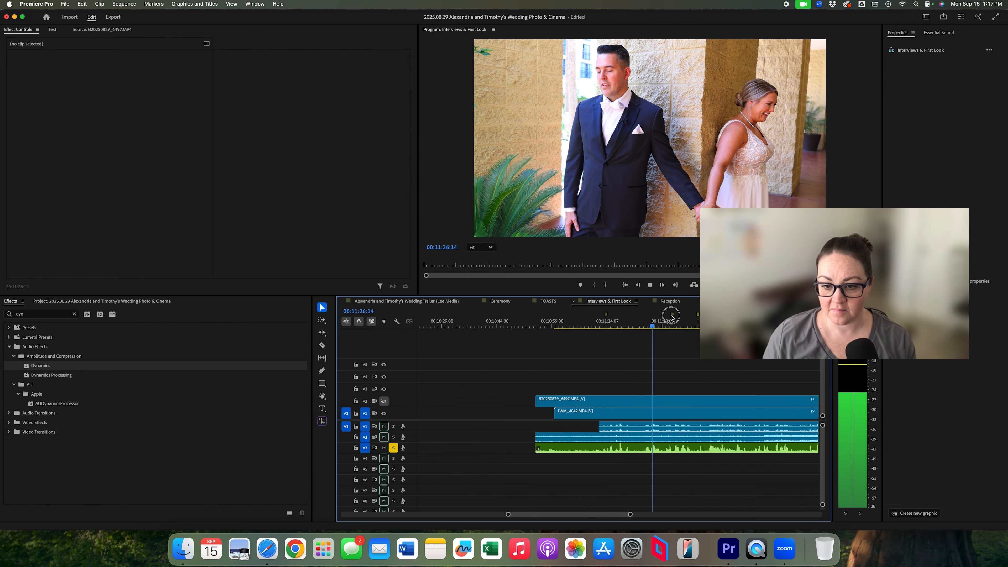
pyautogui.click(646, 317)
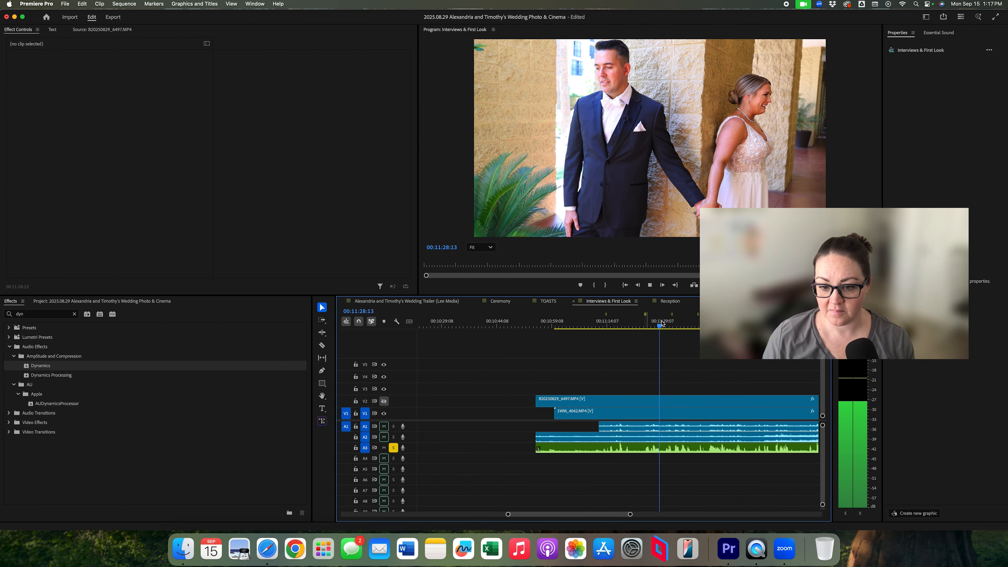
pyautogui.hscroll(3, 646, 365)
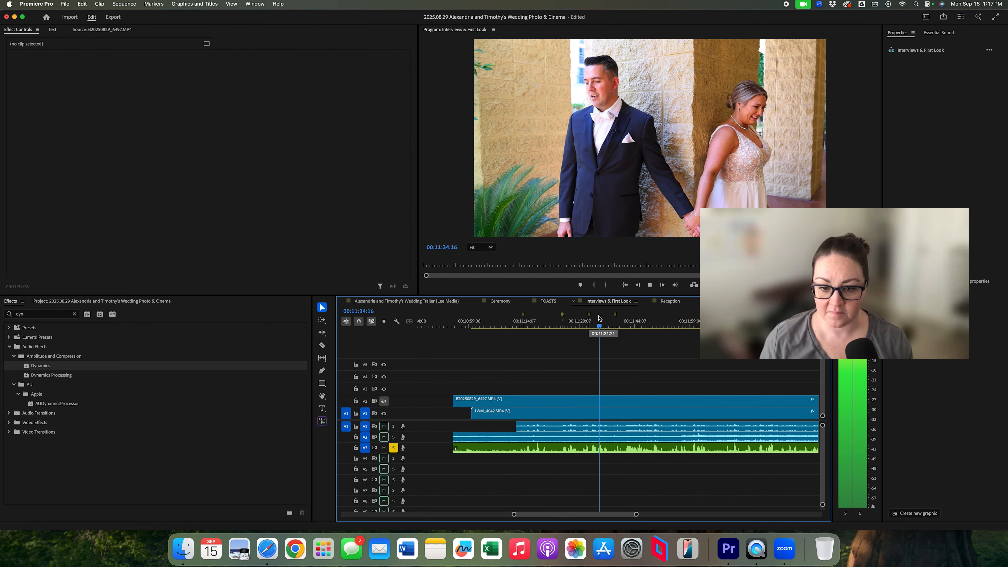
# Step: Move the latest sequence marker forward to about 00:12:09 while listening to the first touch
pyautogui.moveTo(617, 316); pyautogui.dragTo(629, 318)
pyautogui.click(629, 317)
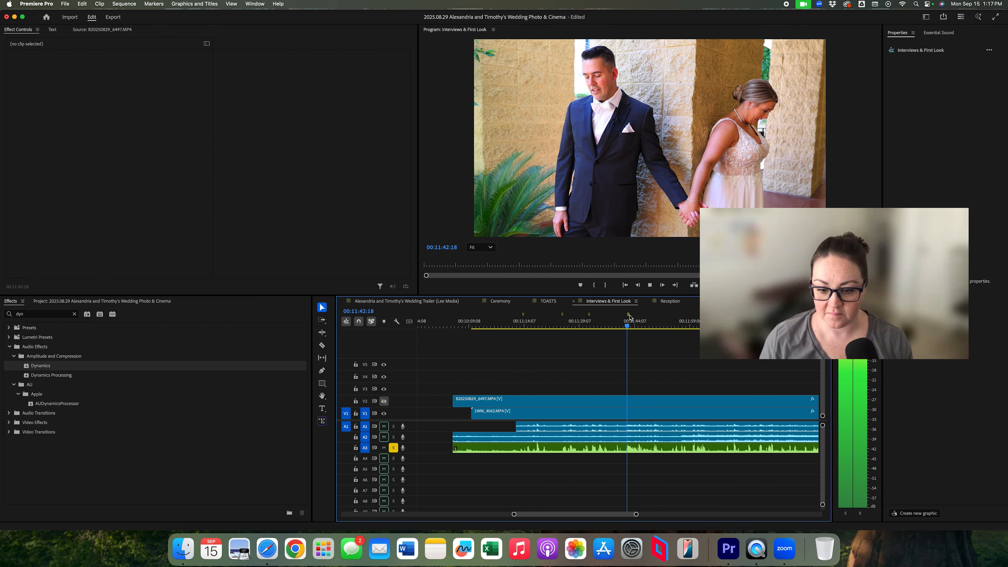
pyautogui.moveTo(630, 316); pyautogui.dragTo(729, 317)
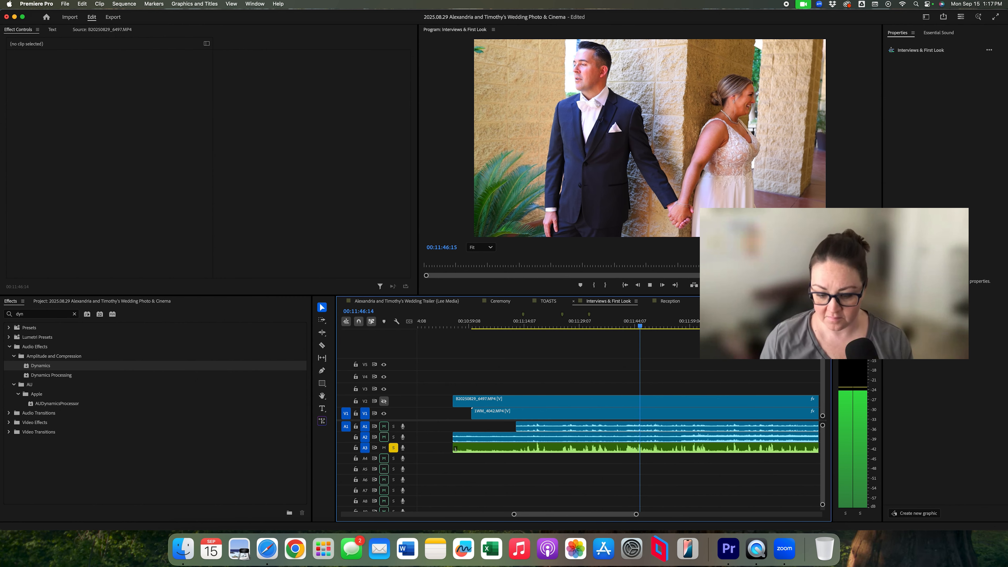
pyautogui.press('-')
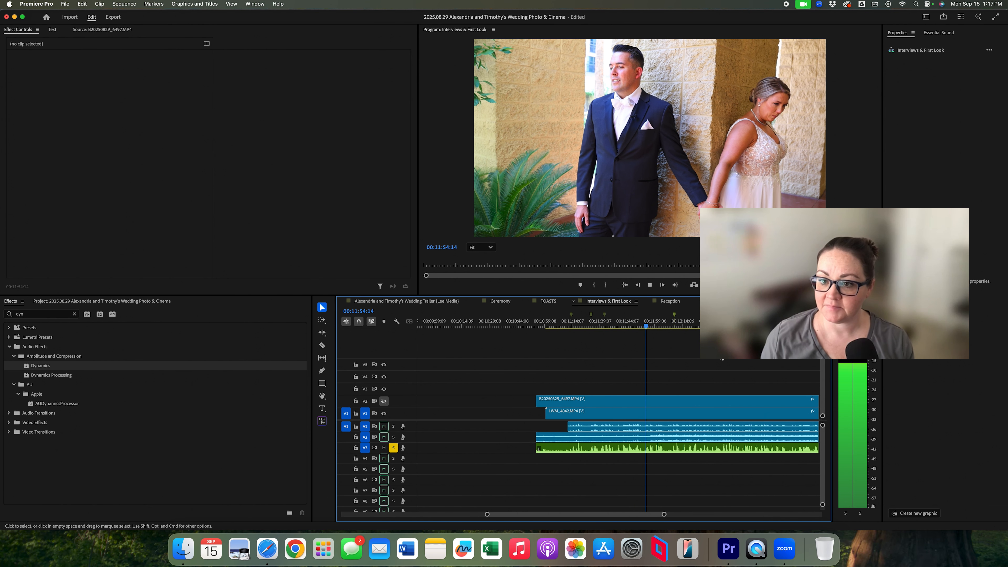
pyautogui.hscroll(4, 635, 382)
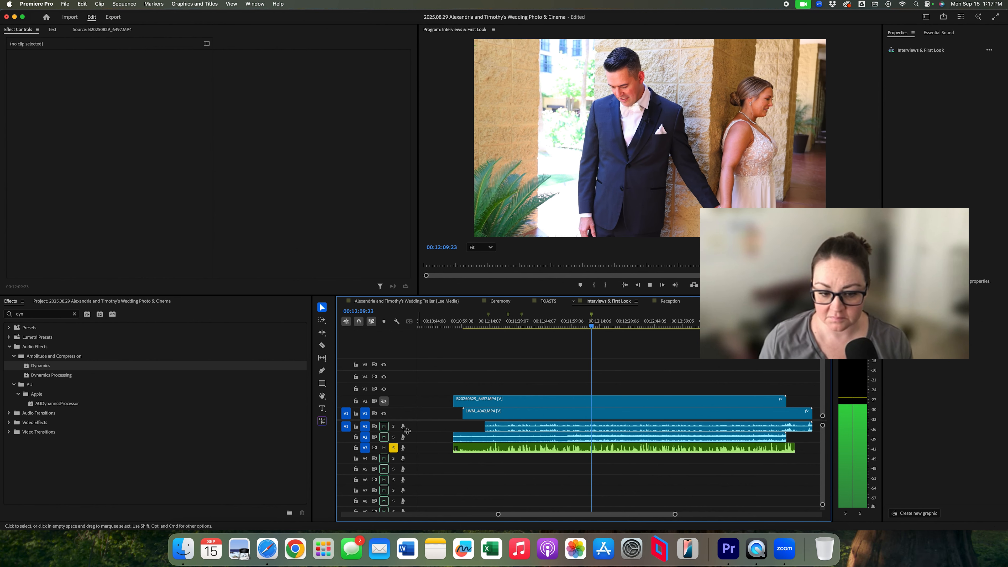
# Step: Briefly solo the camera audio tracks to compare them with first touch.WAV, leaving only A3 soloed
pyautogui.click(394, 427)
pyautogui.click(393, 436)
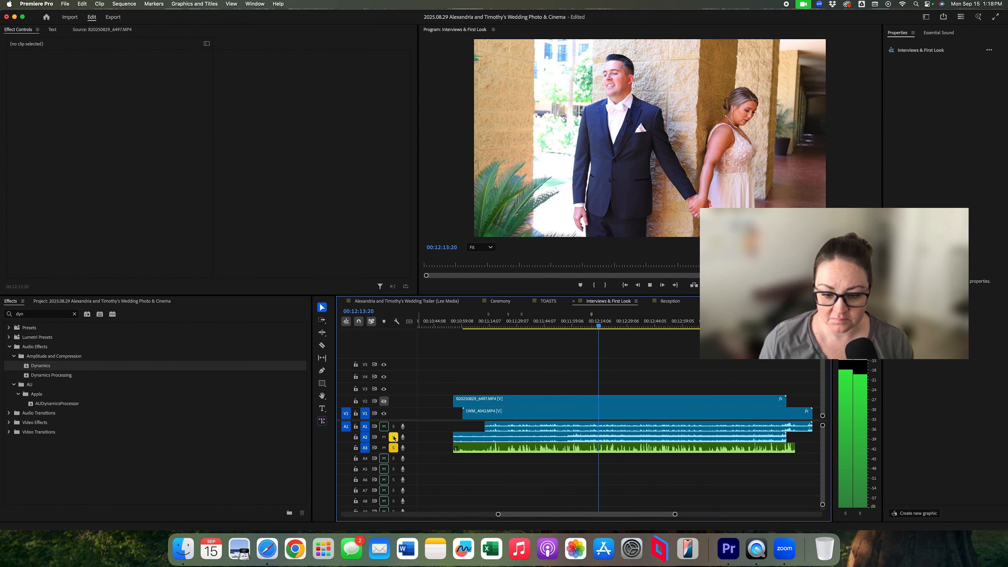
pyautogui.click(393, 436)
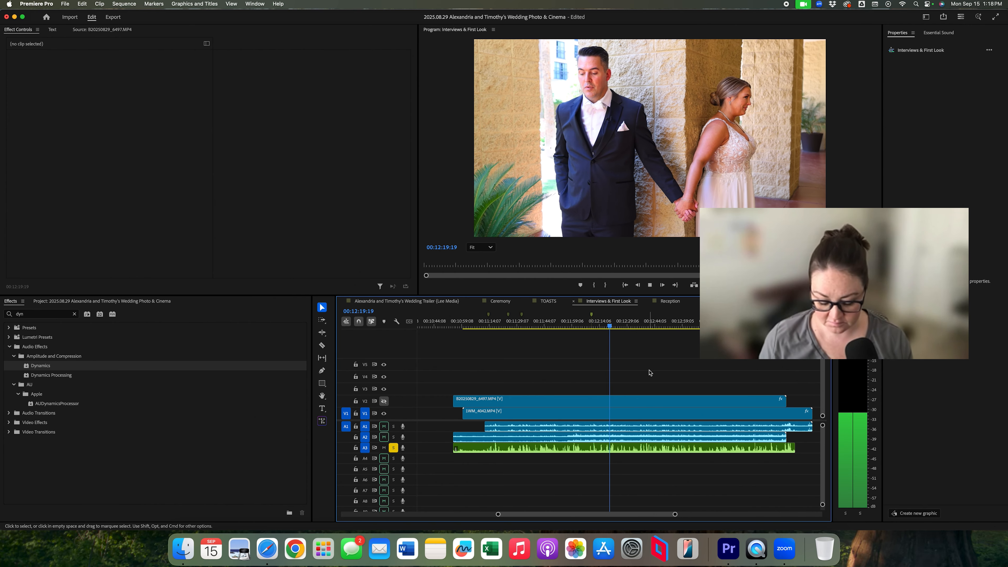
# Step: Add a sequence marker at about 00:12:32, then shift it to about 00:12:36 and replay from there
pyautogui.scroll(-3, 618, 376)
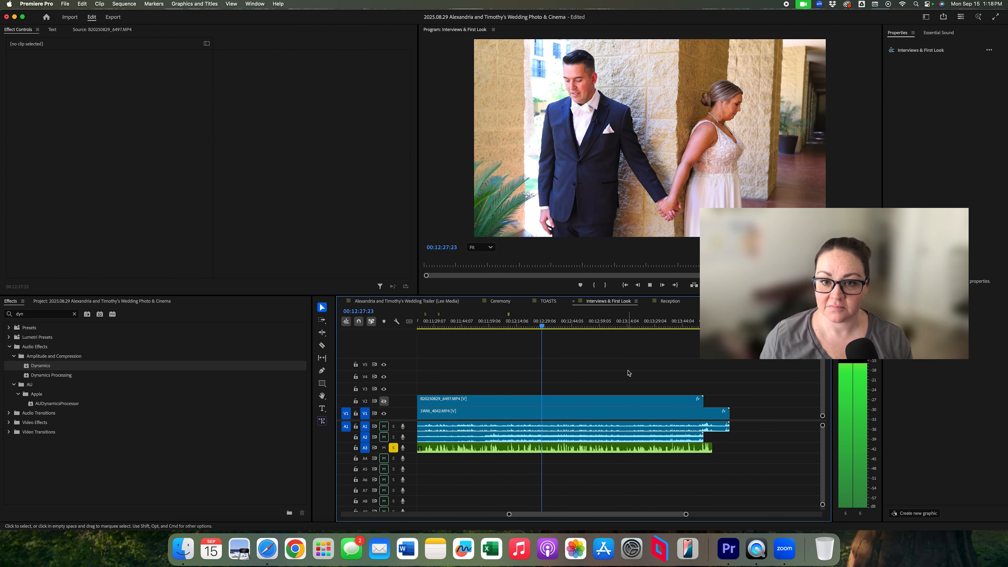
pyautogui.click(622, 373)
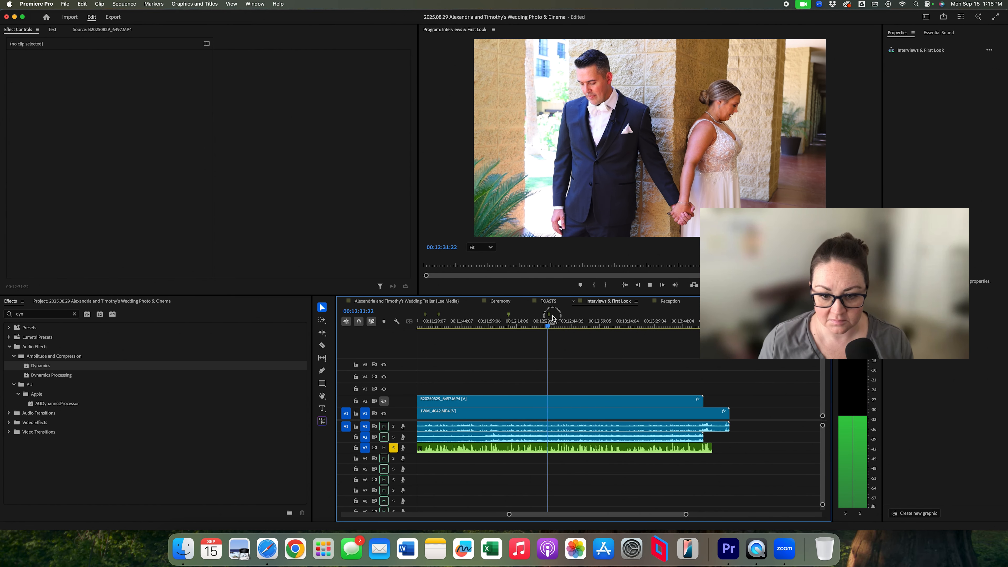
pyautogui.press('=')
pyautogui.press('=')
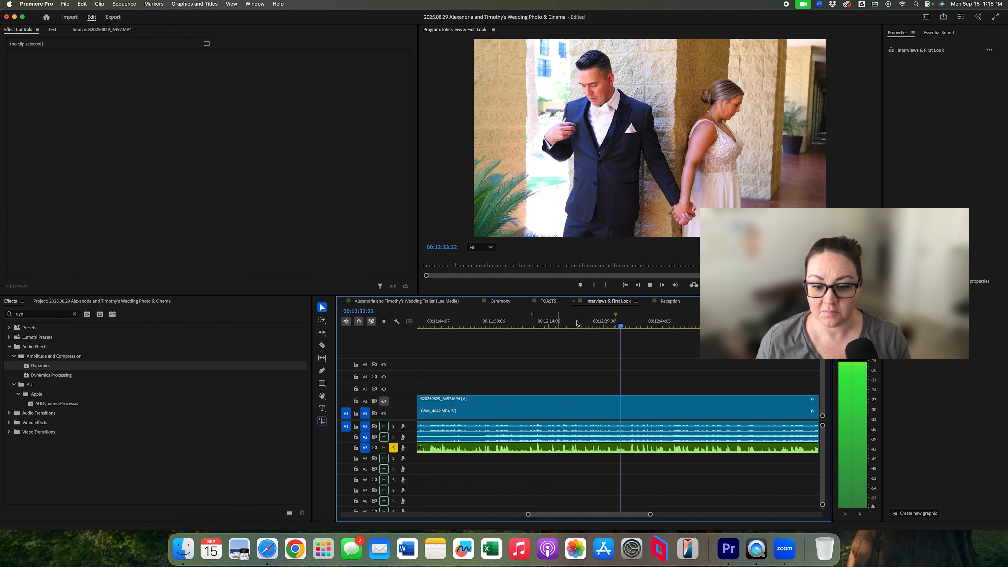
pyautogui.click(610, 314)
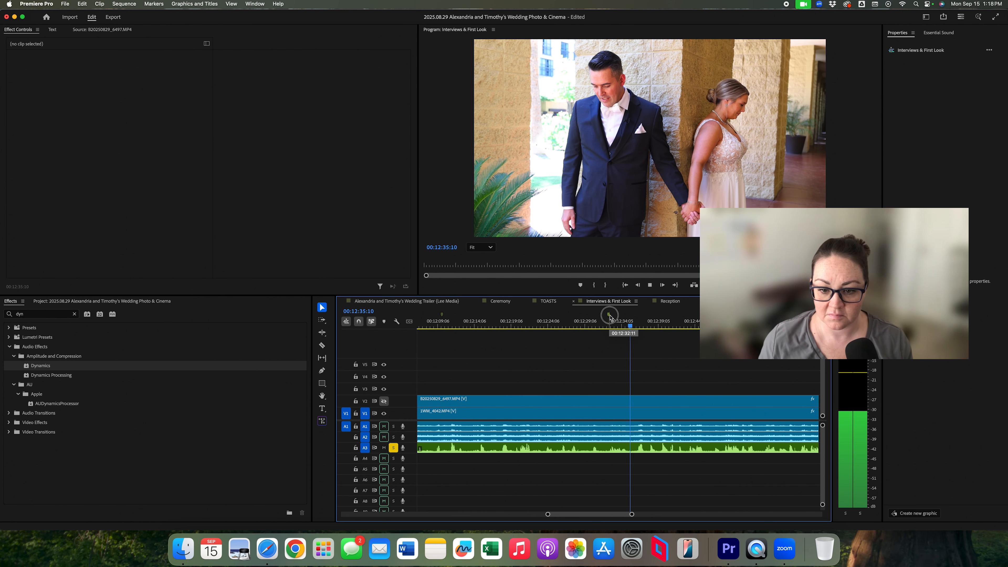
pyautogui.press('space')
pyautogui.click(637, 318)
pyautogui.press('space')
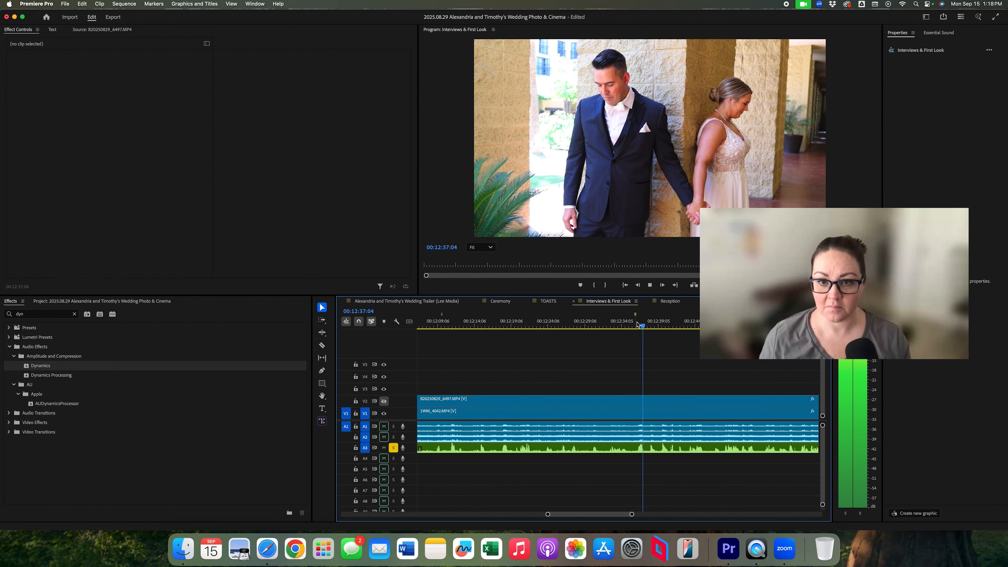
# Step: Play on toward the end of the first touch and add a sequence marker at about 00:13:26
pyautogui.press('-')
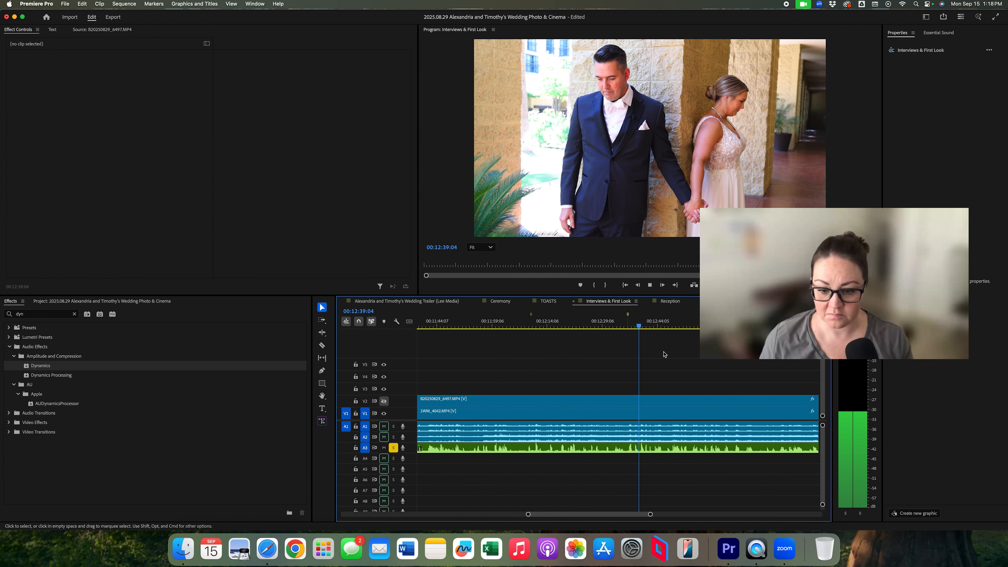
pyautogui.scroll(-5, 566, 361)
pyautogui.press('-')
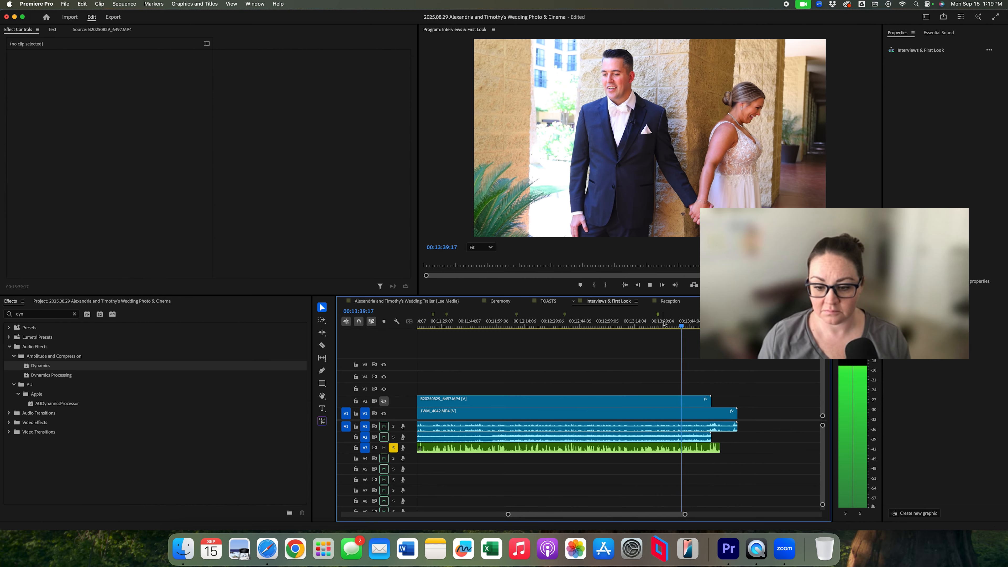
# Step: Find where the first touch ends and cut the clips on all tracks at 00:13:49:23
pyautogui.press('c')
pyautogui.press('super+k')
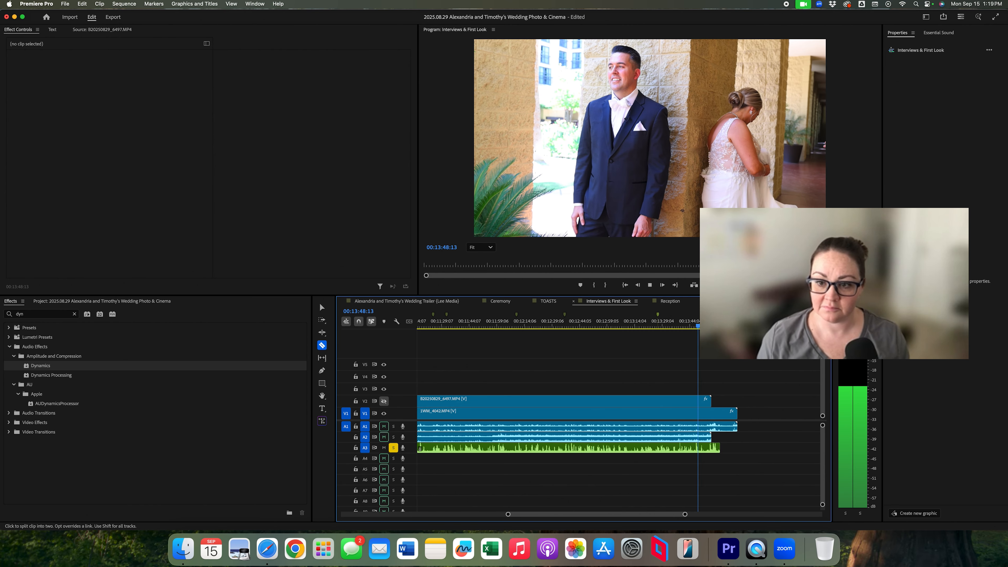
pyautogui.press('space')
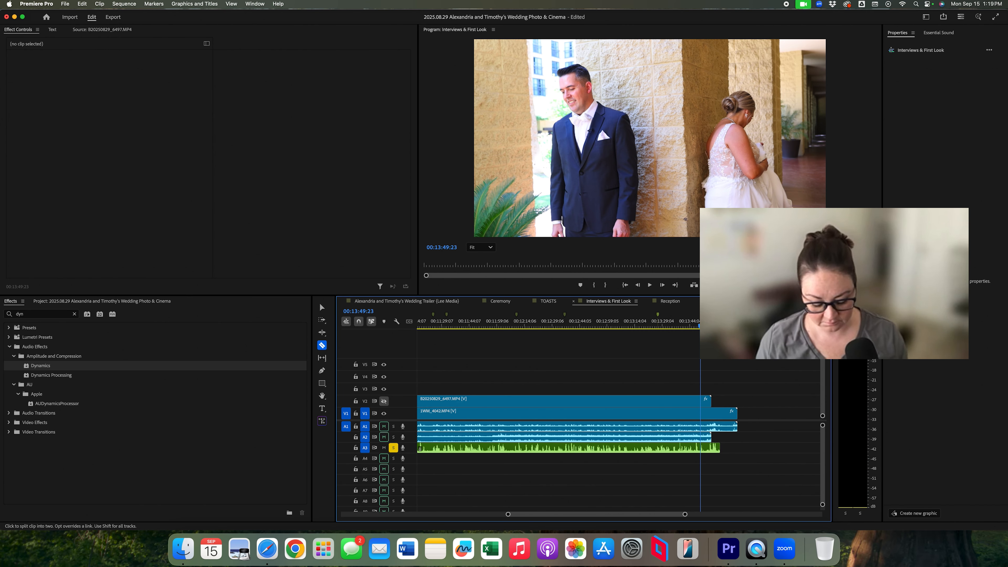
pyautogui.press('space')
pyautogui.press('v')
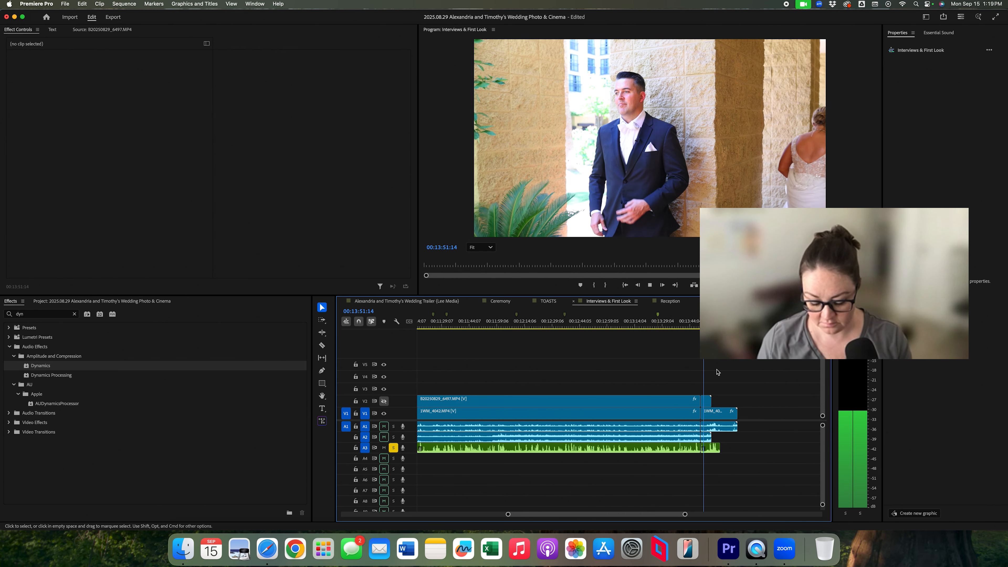
pyautogui.moveTo(717, 387); pyautogui.dragTo(706, 464)
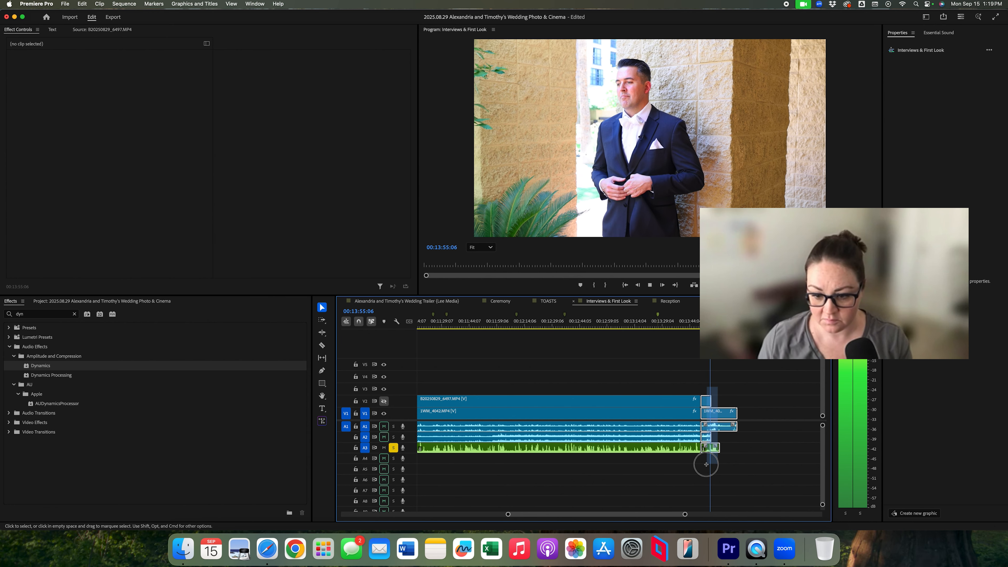
pyautogui.click(720, 413)
pyautogui.click(716, 378)
# Step: Replay the ending from 00:13:53:21 with A1 soloed together with A3
pyautogui.click(707, 325)
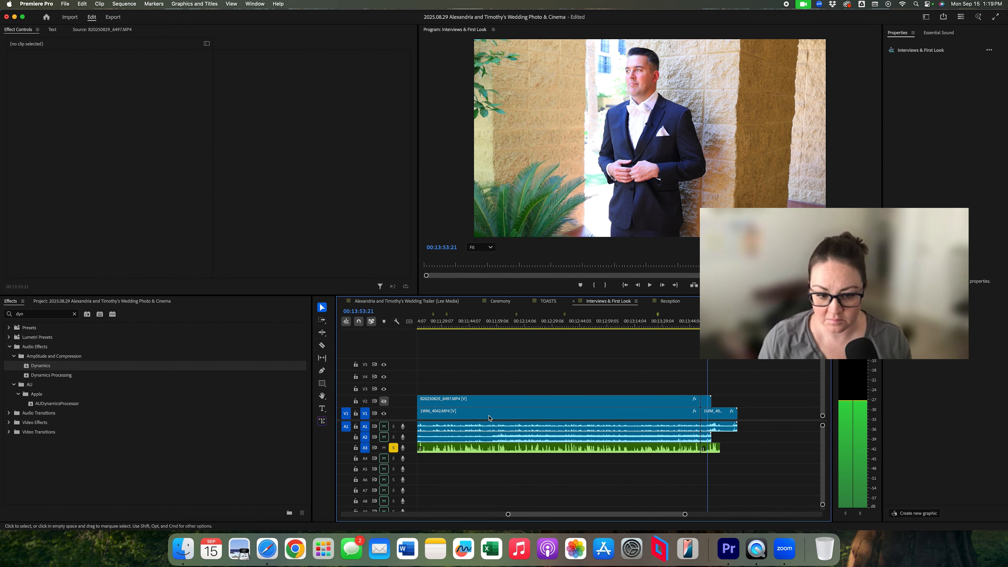
pyautogui.press('space')
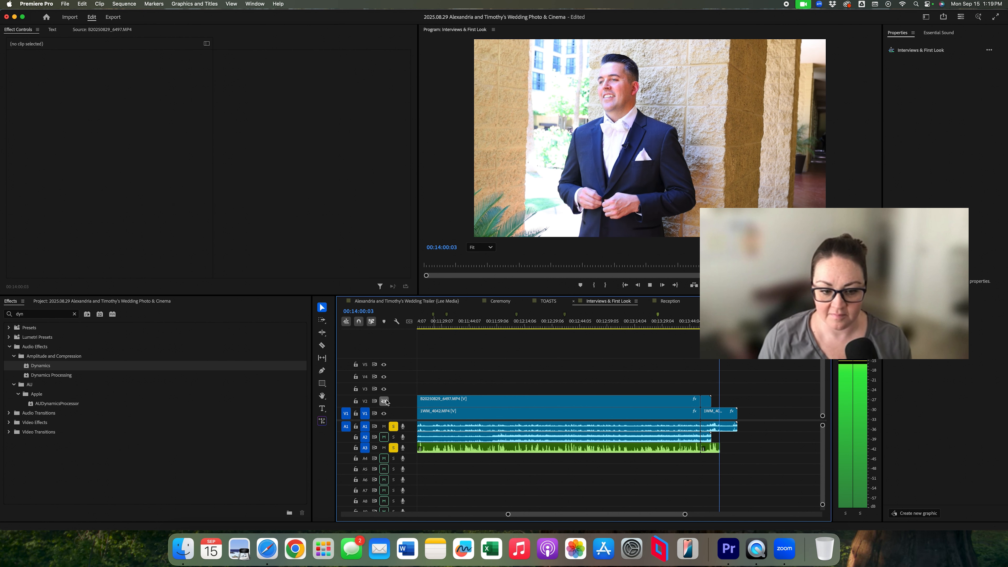
pyautogui.press('-')
pyautogui.press('-')
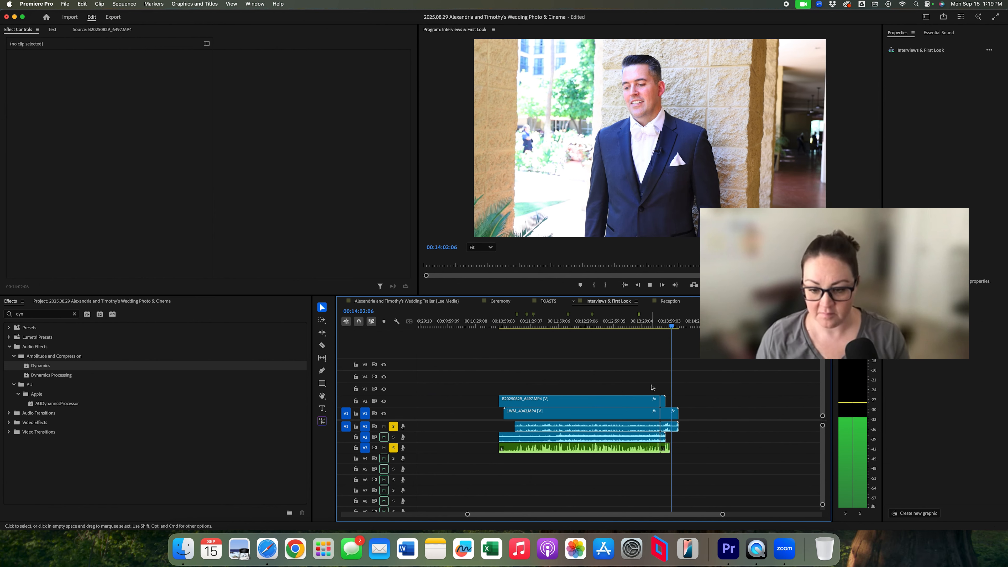
# Step: Delete the leftover clips after the end of the first touch cut at 00:13:49:23 on all tracks
pyautogui.moveTo(648, 419); pyautogui.dragTo(642, 470)
pyautogui.press('Delete')
pyautogui.press('-')
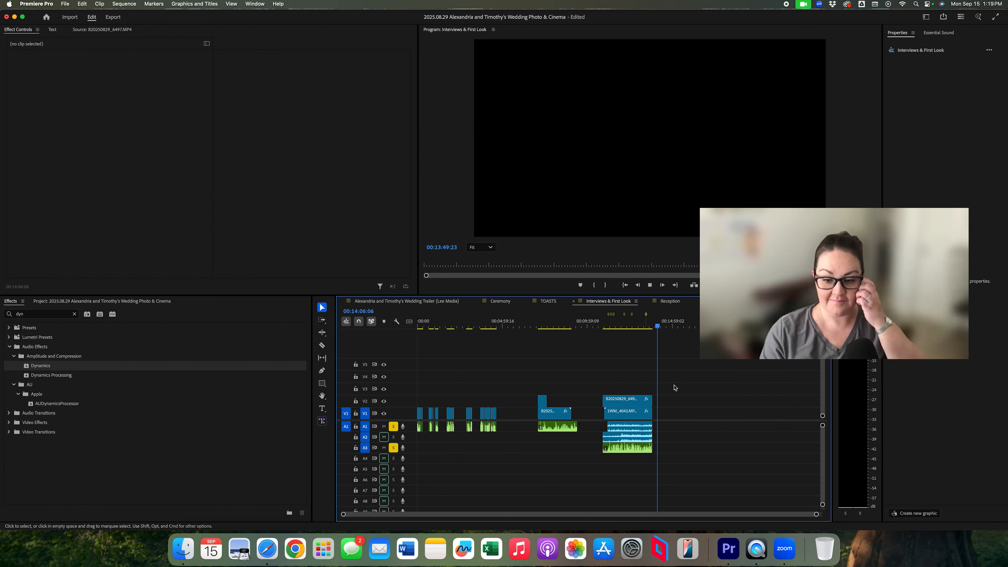
# Step: Switch to the TOASTS sequence, solo audio track A1 and play from about 00:00:16
pyautogui.click(554, 303)
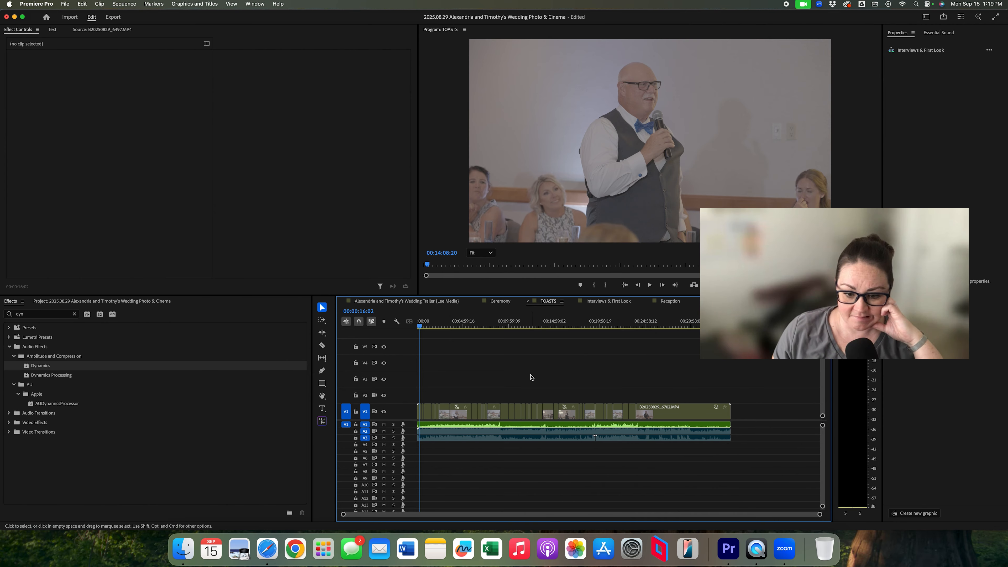
pyautogui.click(394, 425)
pyautogui.press('space')
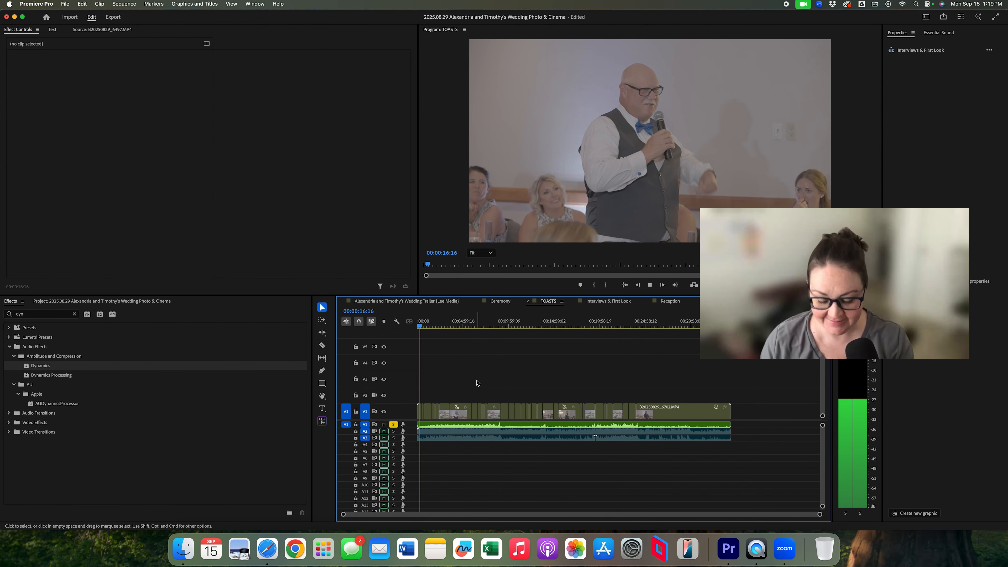
pyautogui.press('=')
pyautogui.press('=')
pyautogui.press('=')
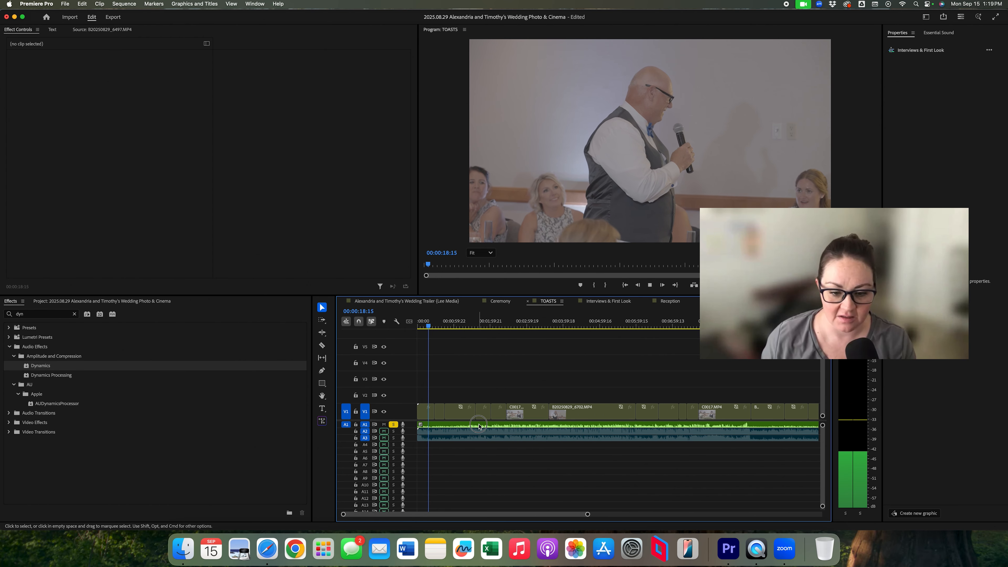
# Step: Apply the Dynamics effect to toasts.wav on A1, enable its Limiter and adjust the limiter threshold
pyautogui.click(479, 425)
pyautogui.moveTo(27, 368); pyautogui.dragTo(85, 185)
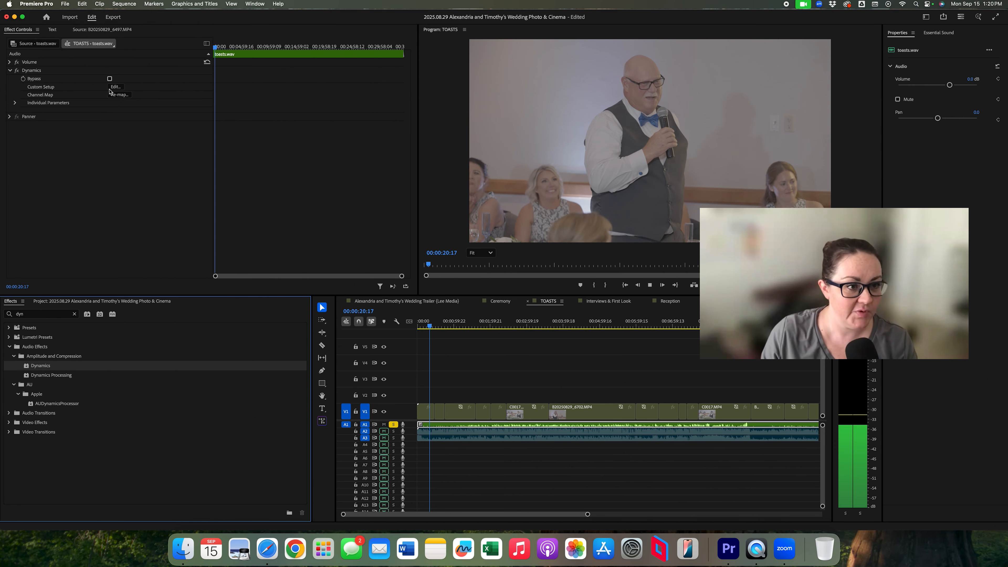
pyautogui.click(115, 87)
pyautogui.click(554, 280)
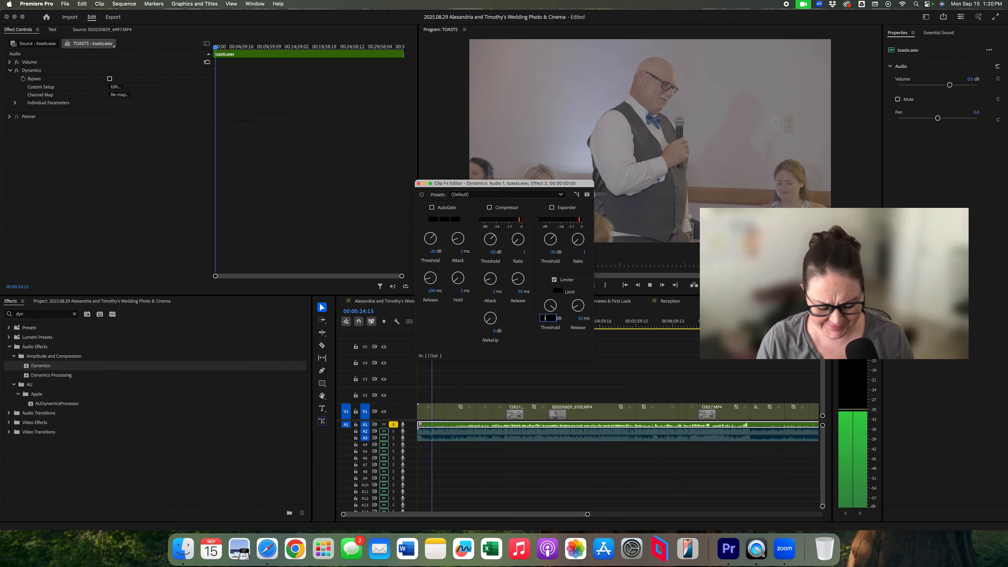
pyautogui.moveTo(554, 320); pyautogui.dragTo(551, 320)
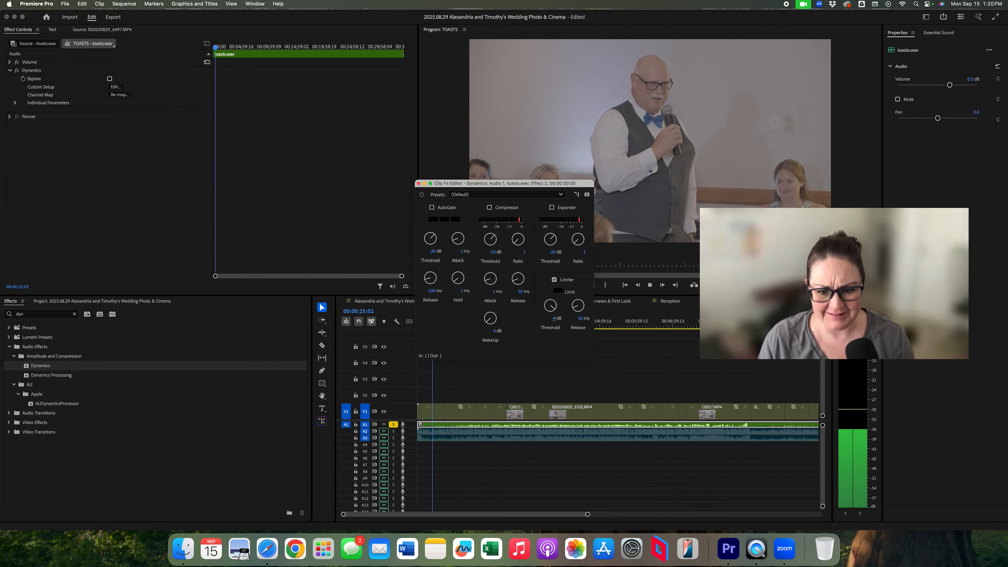
pyautogui.click(418, 183)
pyautogui.click(66, 167)
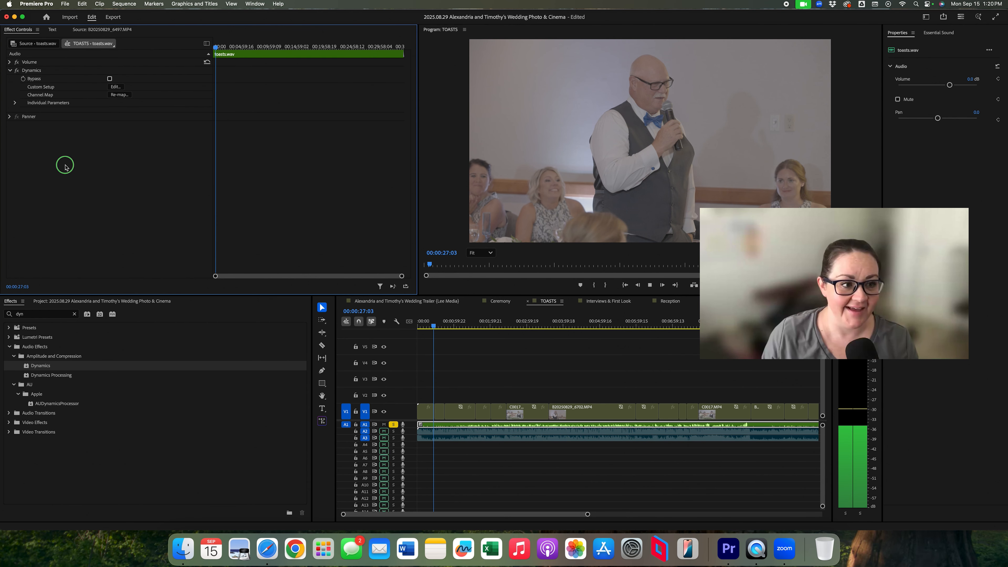
# Step: Raise the audio gain of toasts.wav on A1 by 10 dB and resume playback
pyautogui.click(483, 426)
pyautogui.rightClick(483, 426)
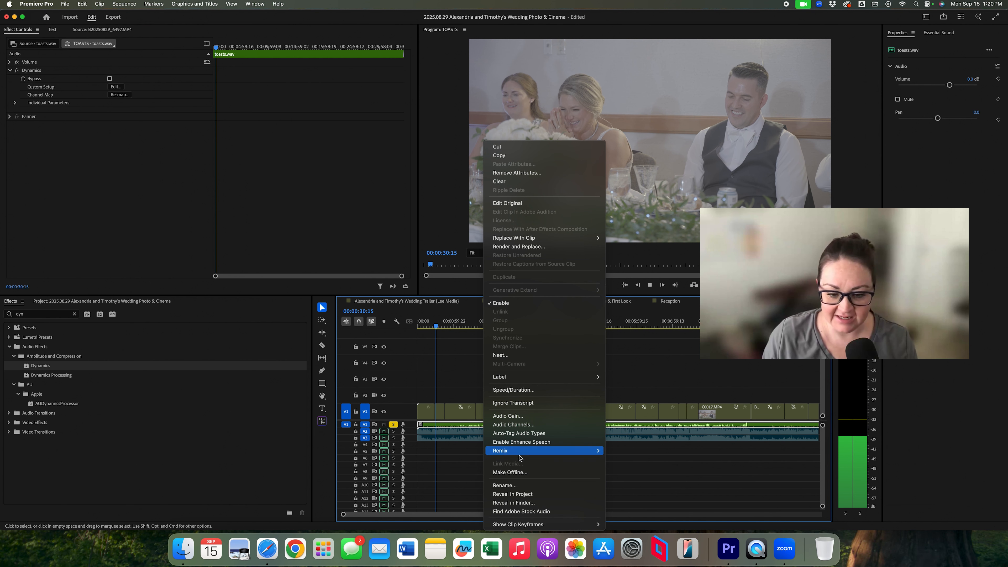
pyautogui.click(511, 416)
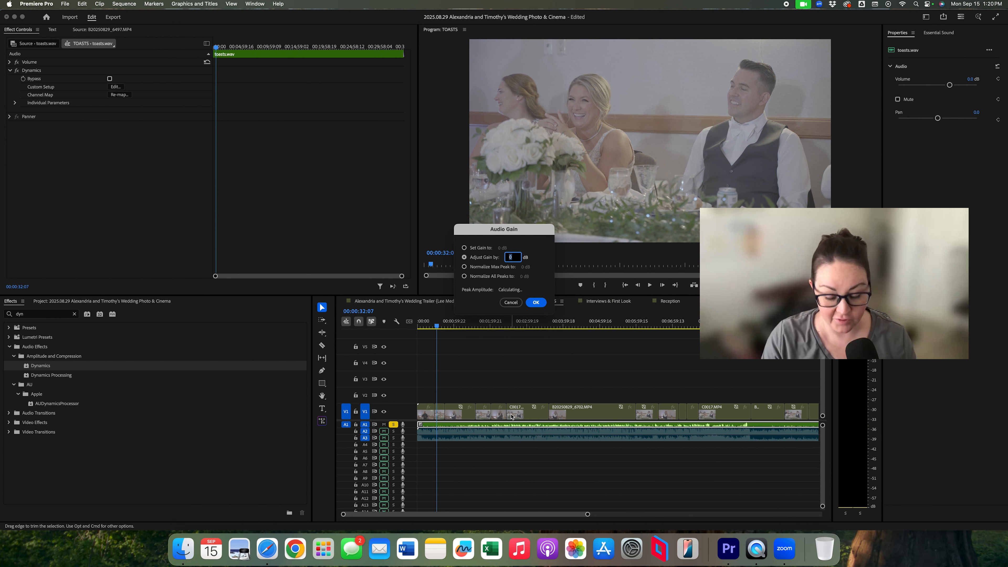
pyautogui.write('10')
pyautogui.press('Return')
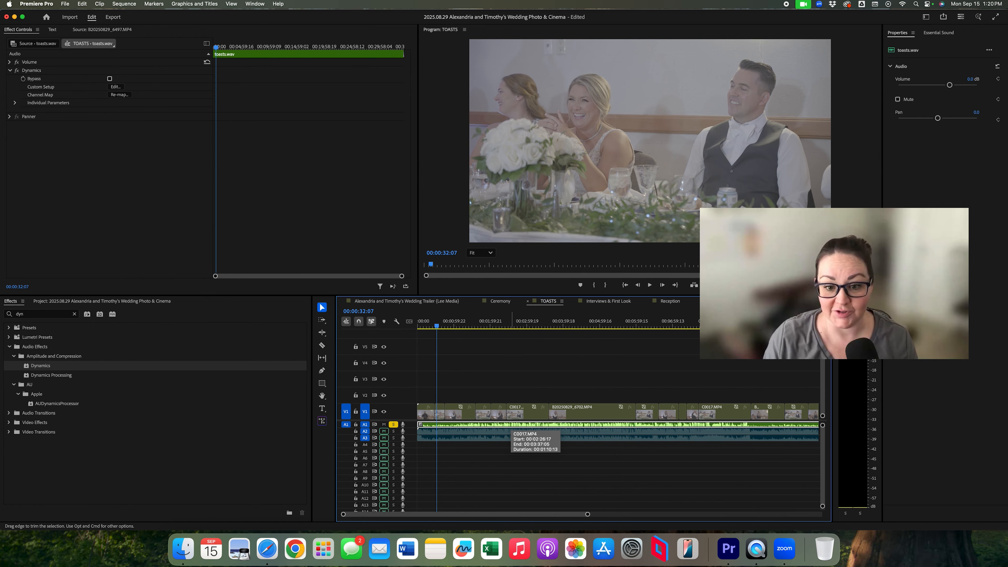
pyautogui.click(494, 366)
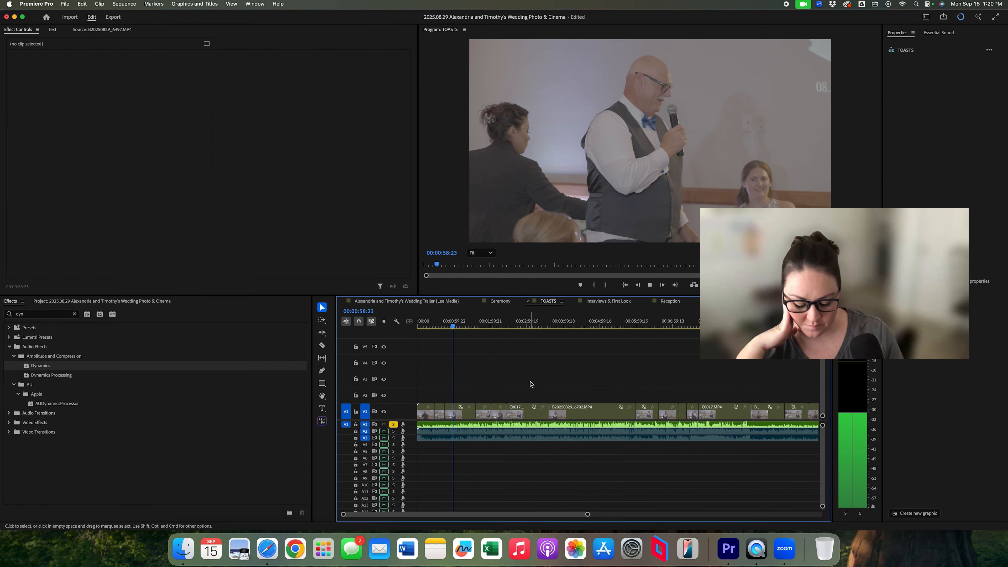
# Step: Increase the audio gain of toasts.wav a second time and play on through the first toast
pyautogui.press('=')
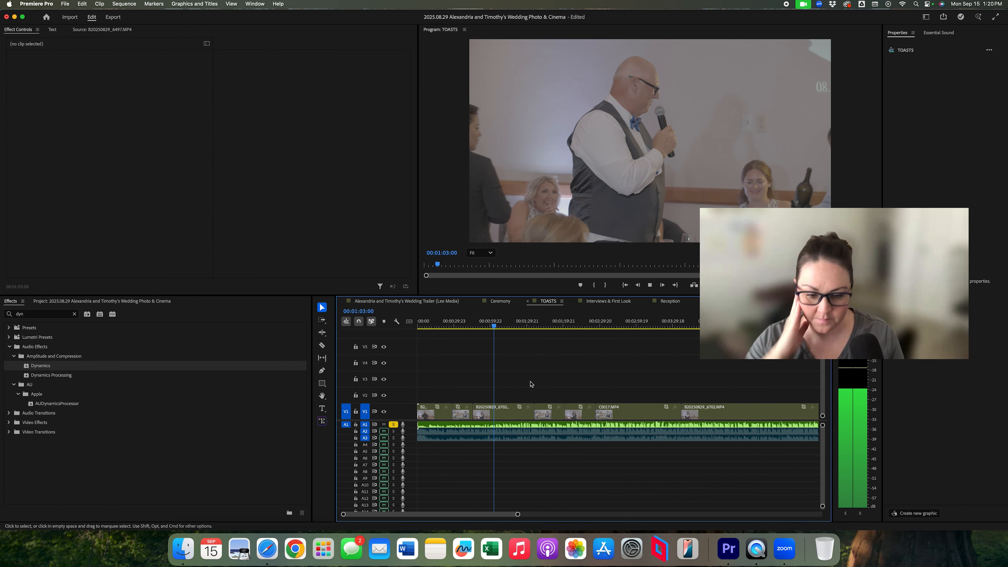
pyautogui.rightClick(535, 428)
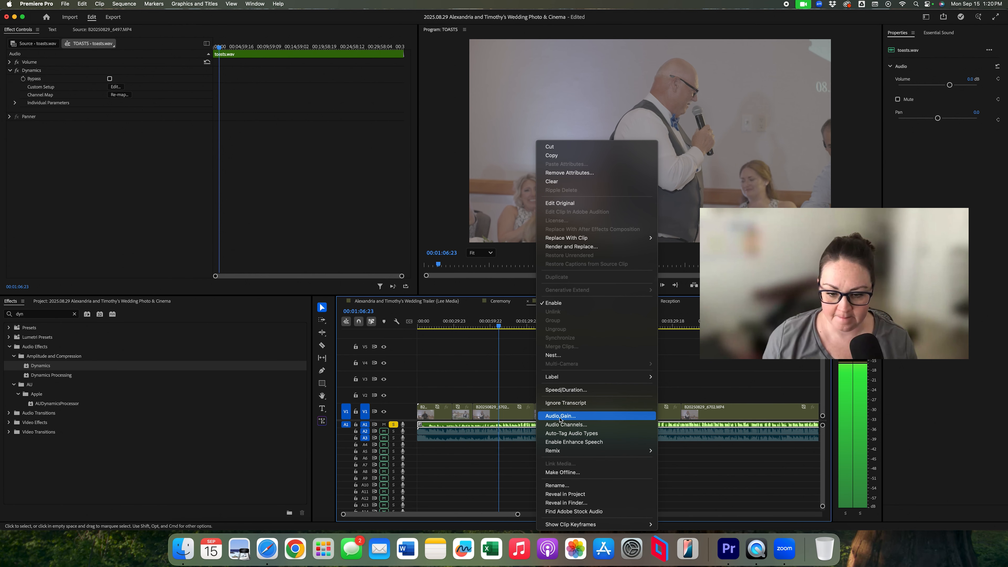
pyautogui.click(555, 416)
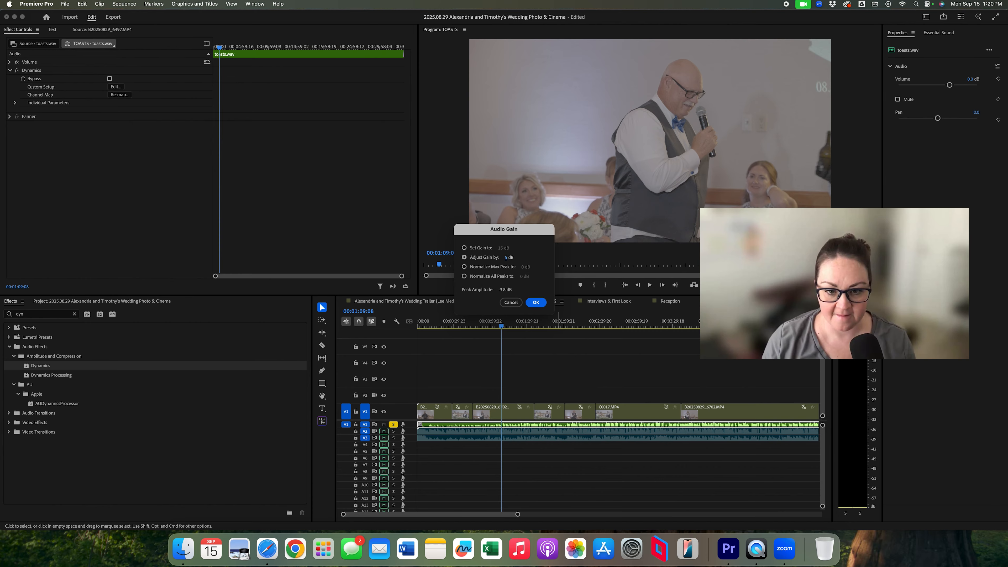
pyautogui.press('Return')
pyautogui.press('space')
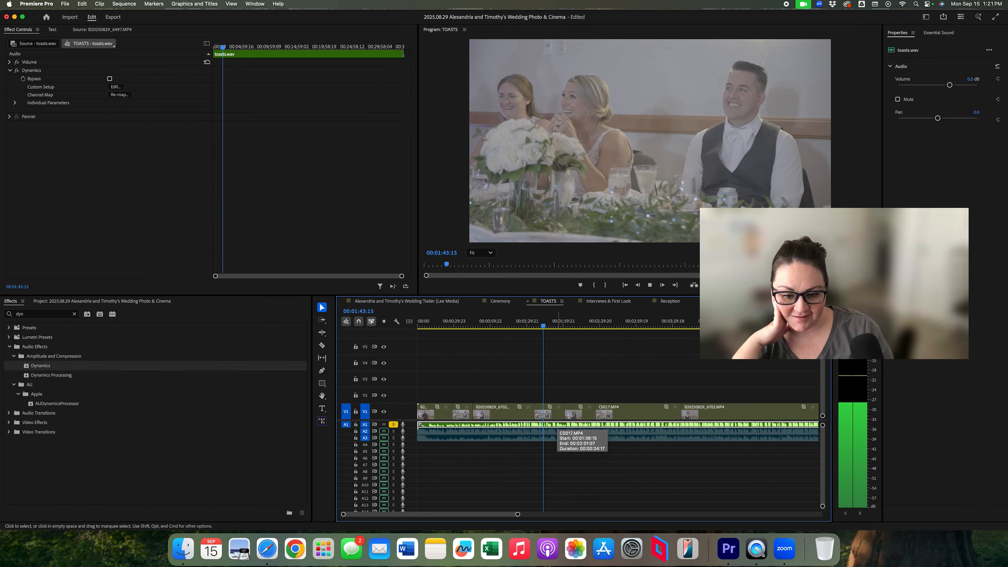
pyautogui.press('-')
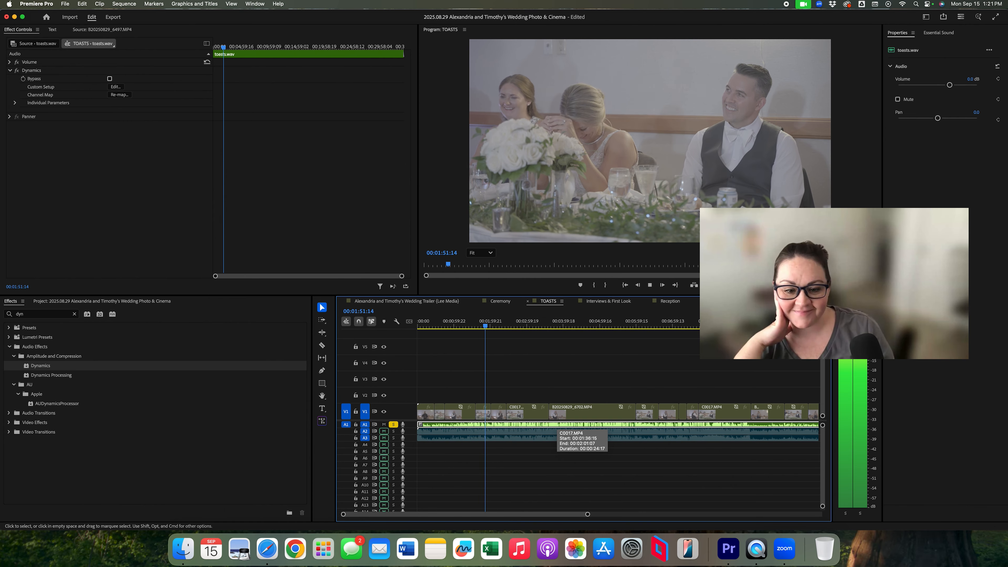
pyautogui.click(563, 368)
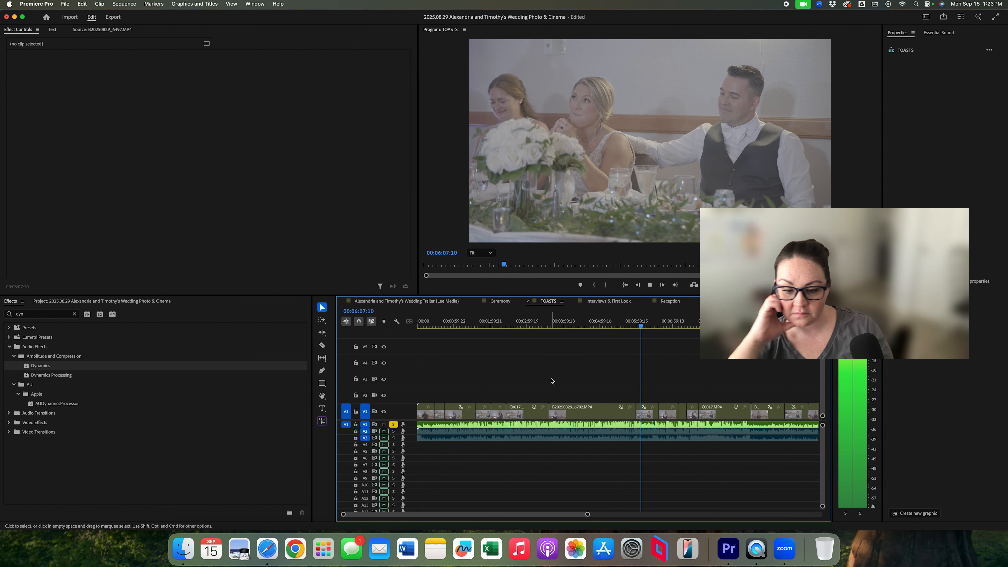
# Step: Go back to 00:05:58:07 in the first toast and add a sequence marker there
pyautogui.press('=')
pyautogui.press('=')
pyautogui.press('=')
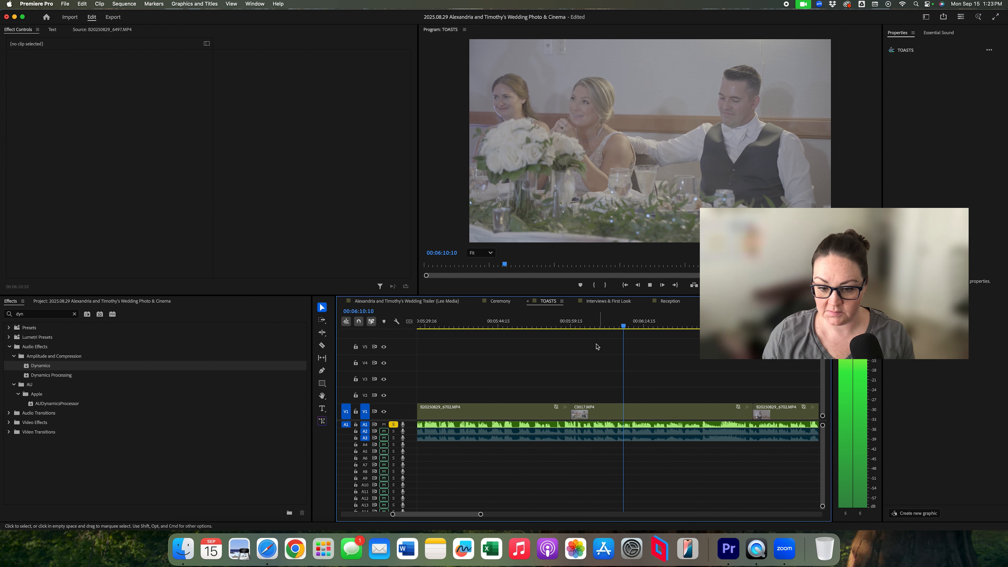
pyautogui.click(566, 326)
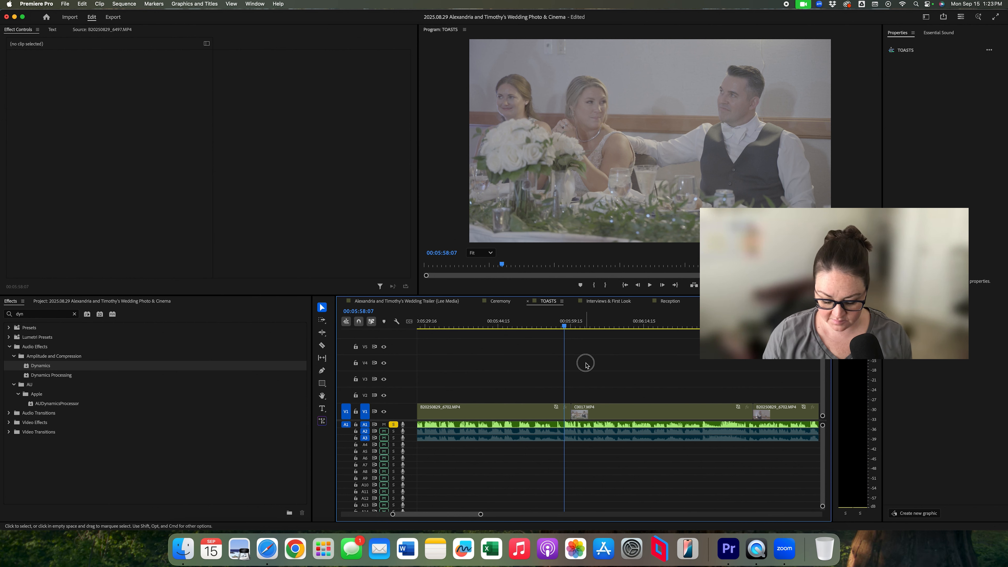
pyautogui.press('m')
pyautogui.press('m')
pyautogui.press('Return')
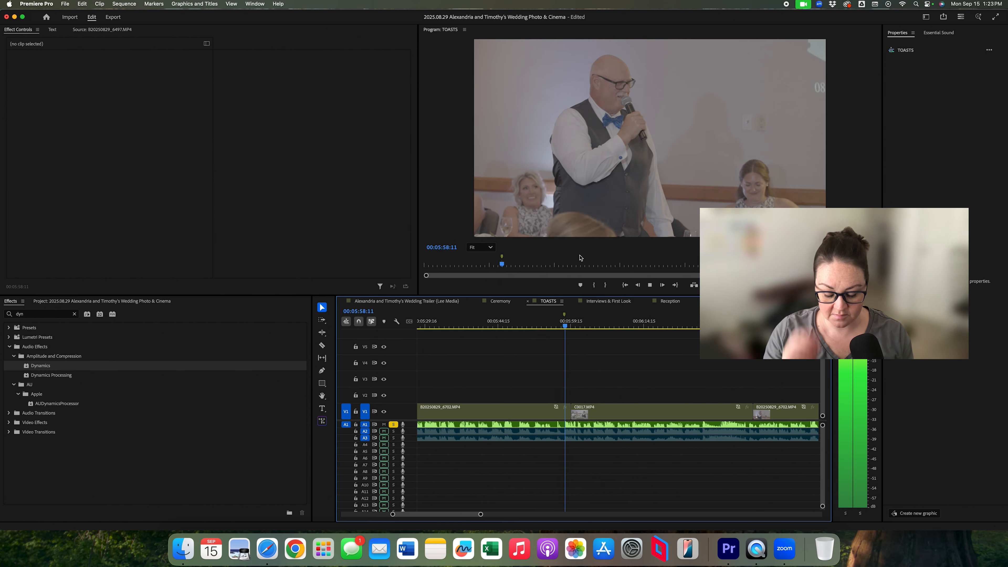
# Step: Play on from the marker and add further sequence markers at about 00:06:02 and 00:06:12
pyautogui.press('space')
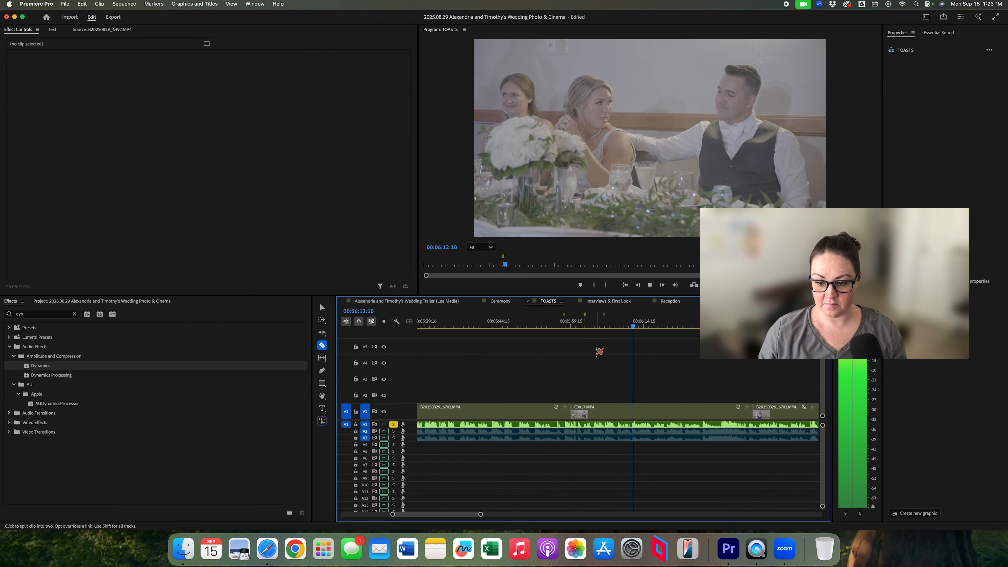
pyautogui.hscroll(4, 593, 350)
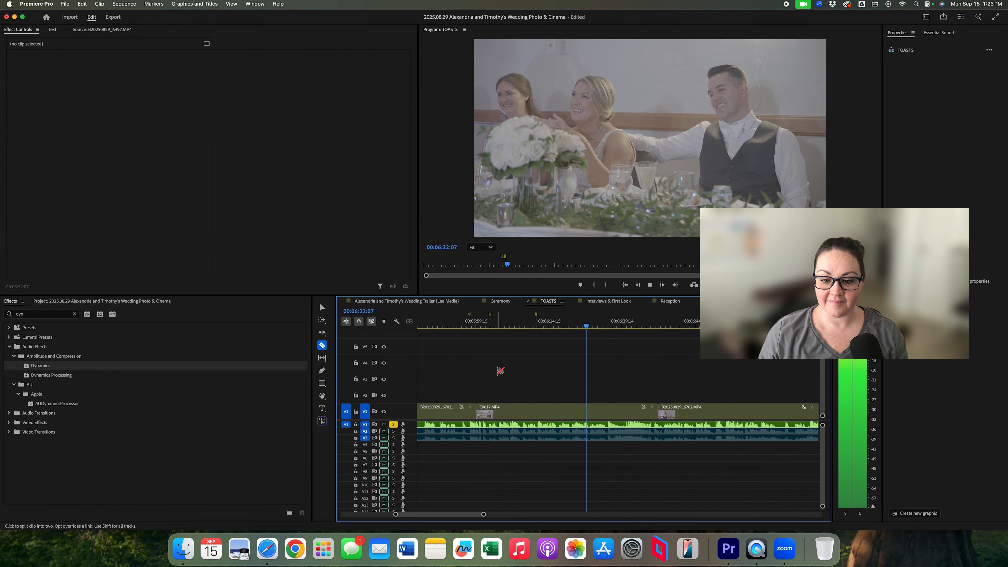
pyautogui.hscroll(3, 499, 371)
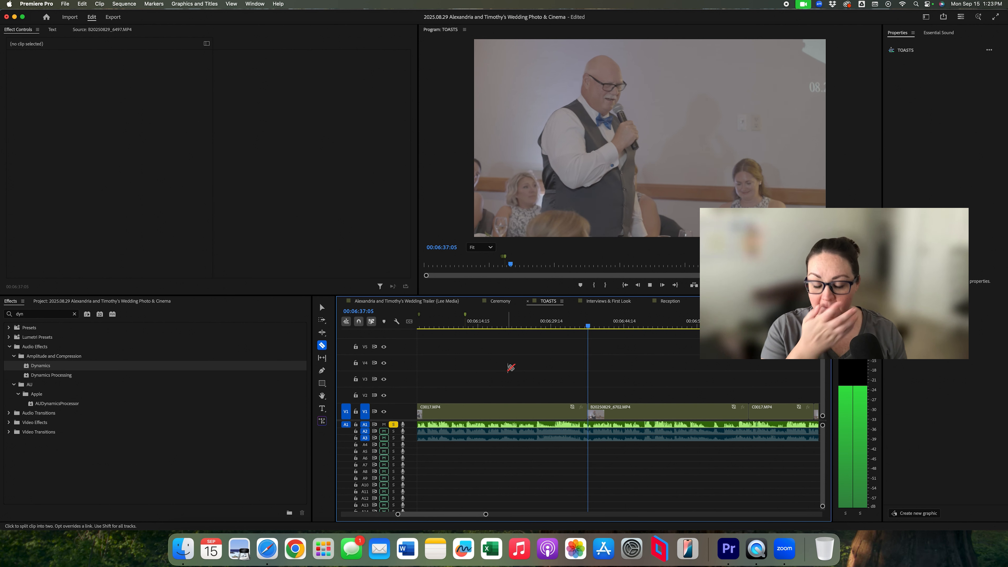
# Step: Listen to the first toast from about 00:06:41 to 00:08:09 for more key moments
pyautogui.press('-')
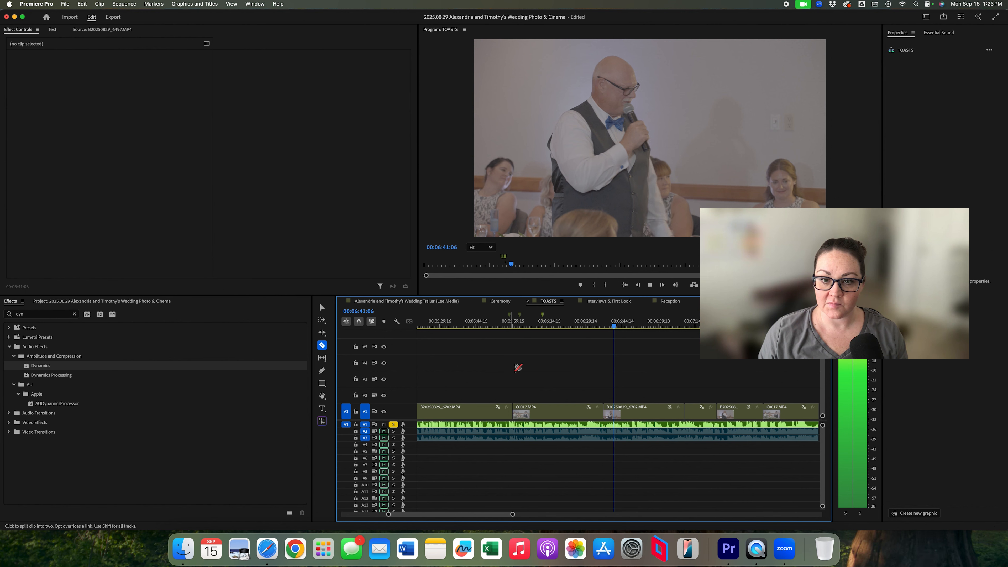
pyautogui.press('v')
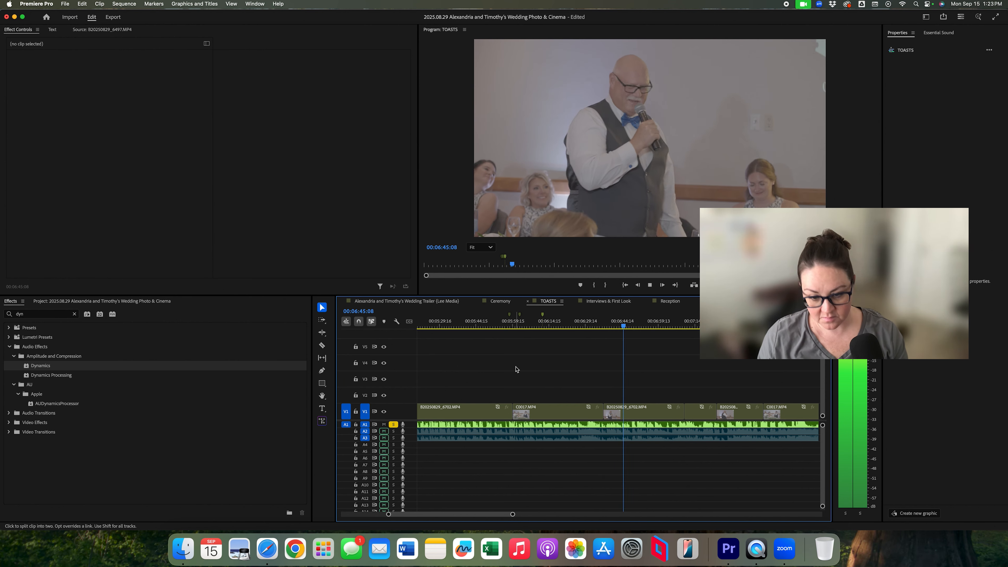
pyautogui.hscroll(3, 512, 370)
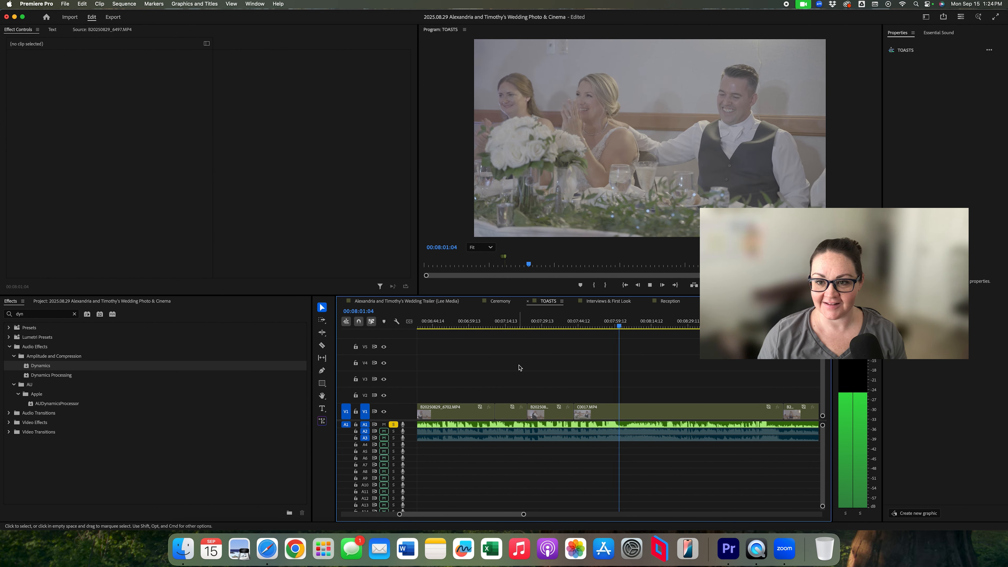
pyautogui.press('-')
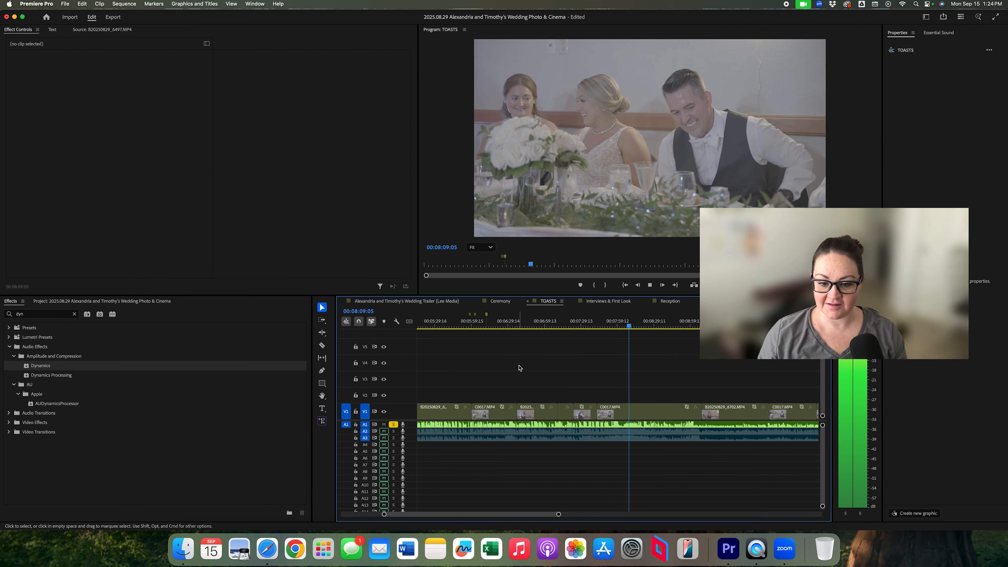
# Step: Skip ahead to the end of the first toast and cut toasts.wav on A1 at about 00:09:06, before the next speaker
pyautogui.moveTo(634, 326)
pyautogui.mouseDown()
pyautogui.moveTo(660, 326)
pyautogui.moveTo(642, 326)
pyautogui.mouseUp()
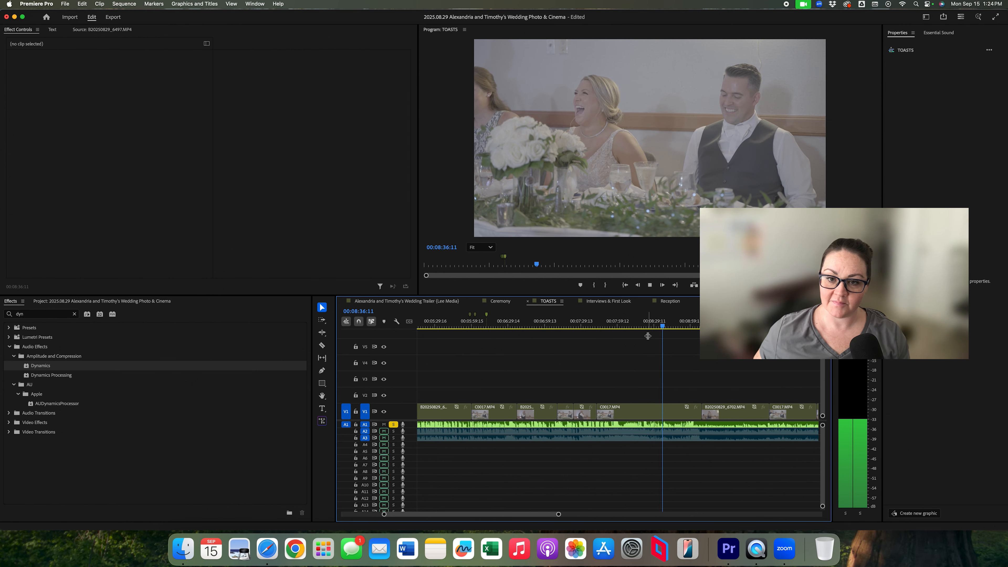
pyautogui.hscroll(5, 610, 360)
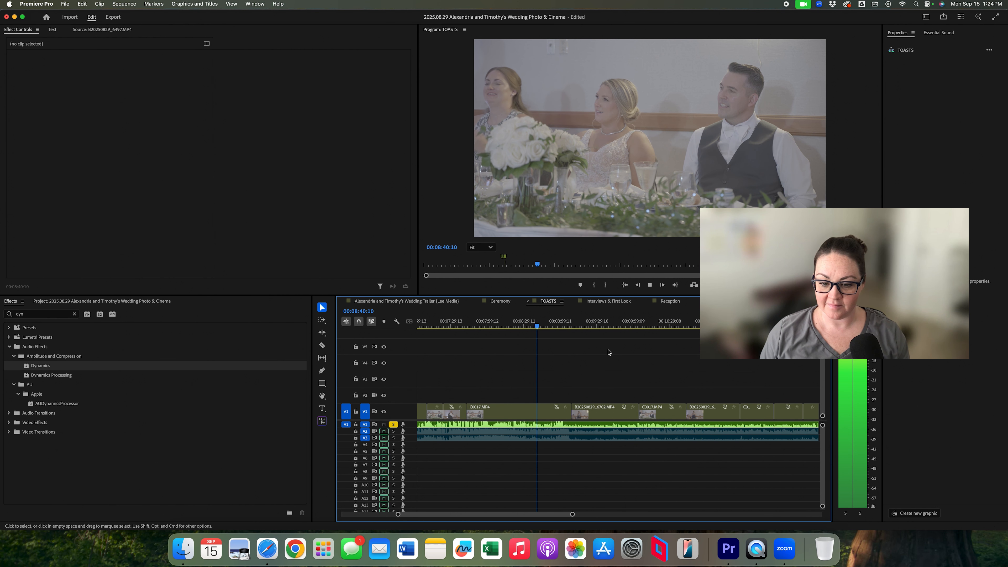
pyautogui.click(563, 325)
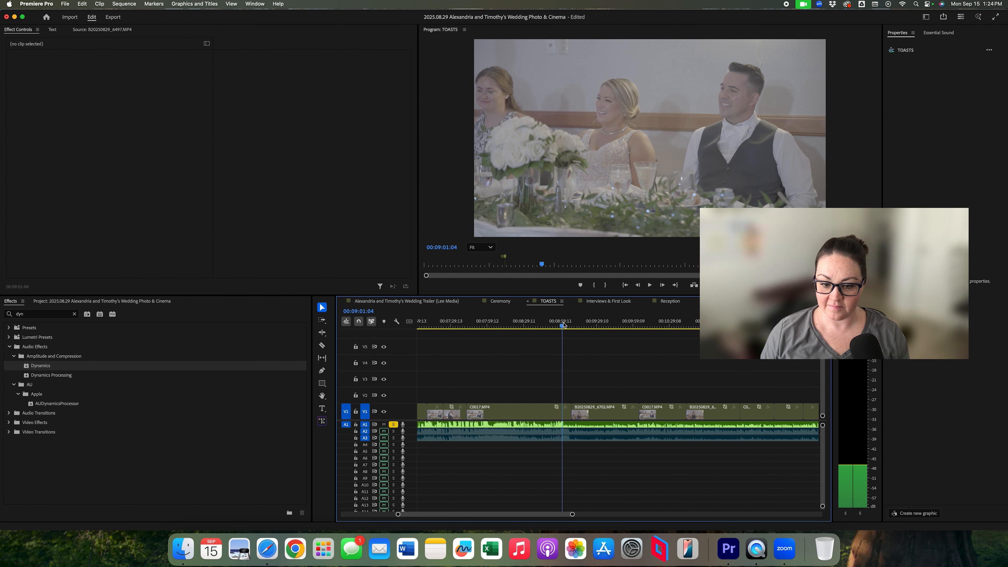
pyautogui.press('=')
pyautogui.press('=')
pyautogui.press('space')
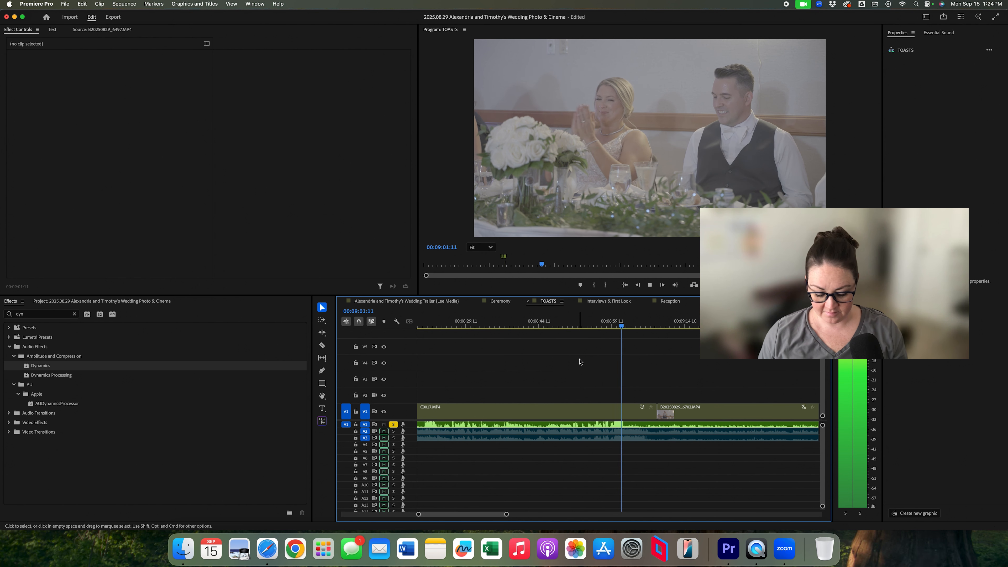
pyautogui.press('c')
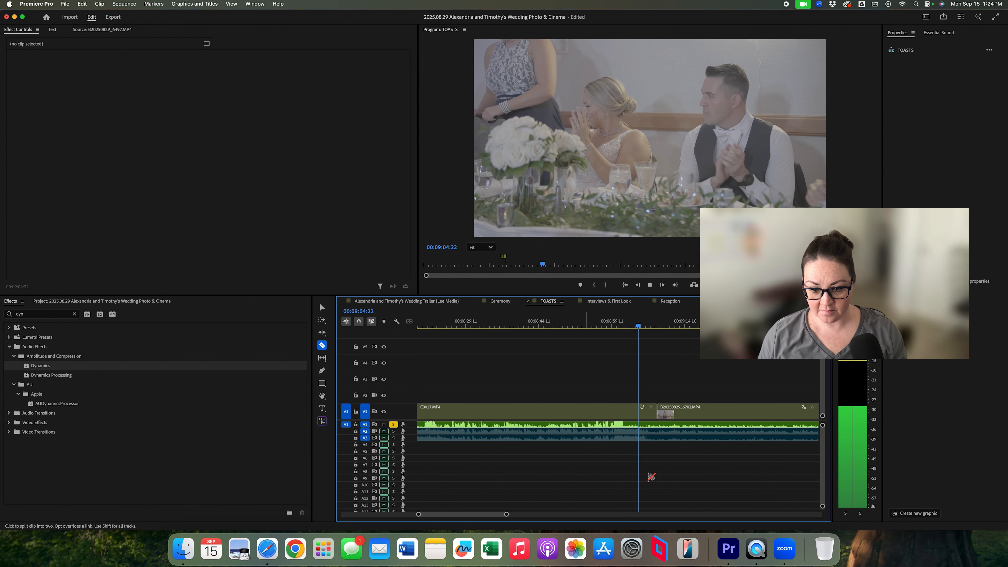
pyautogui.click(648, 426)
# Step: Adjust the audio gain of the toasts.wav segment after the cut, where the second toast begins
pyautogui.press('v')
pyautogui.rightClick(680, 426)
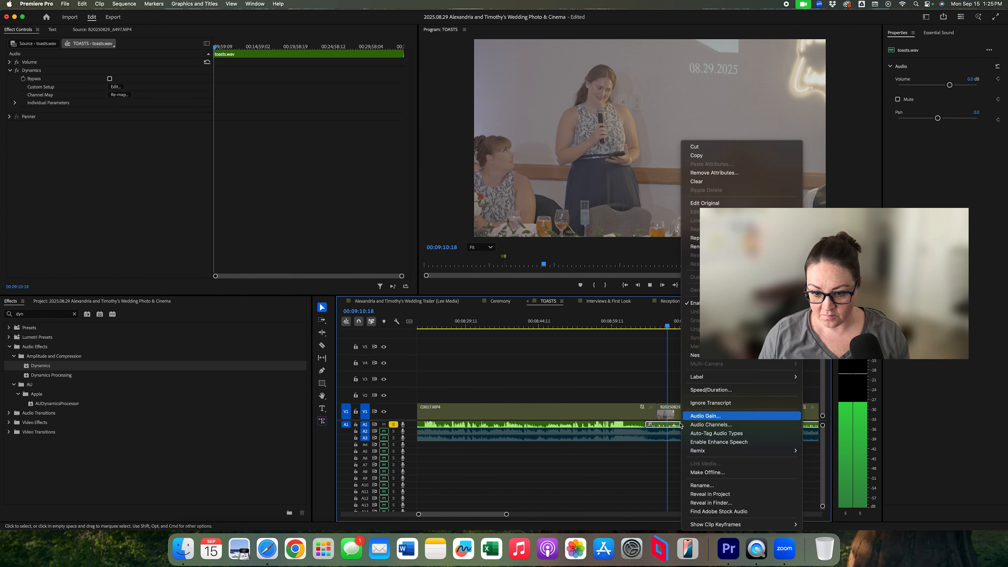
pyautogui.click(706, 416)
pyautogui.press('Return')
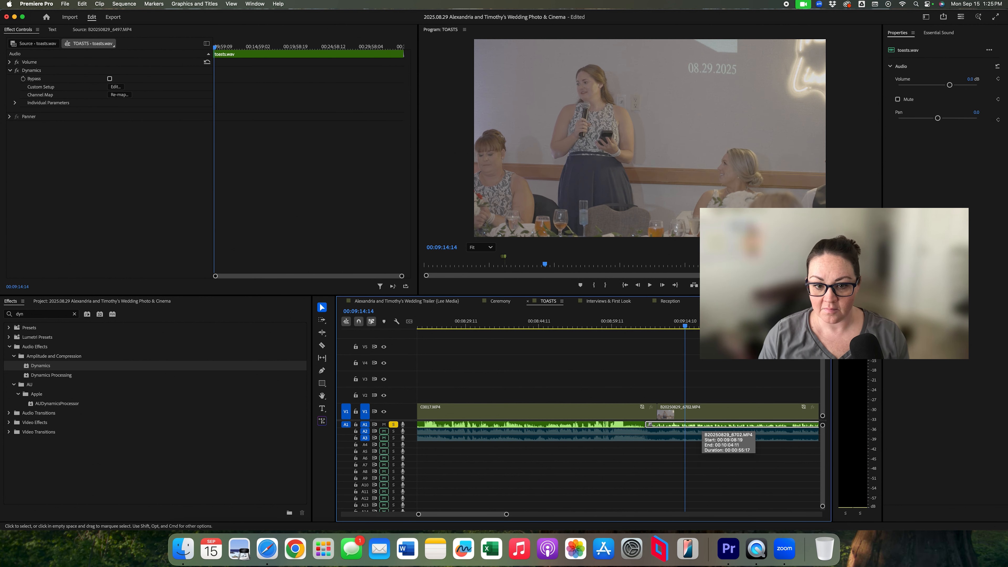
# Step: Raise the audio gain of the second toast's toasts.wav segment by 5 dB and play on to check it
pyautogui.rightClick(682, 426)
pyautogui.click(702, 416)
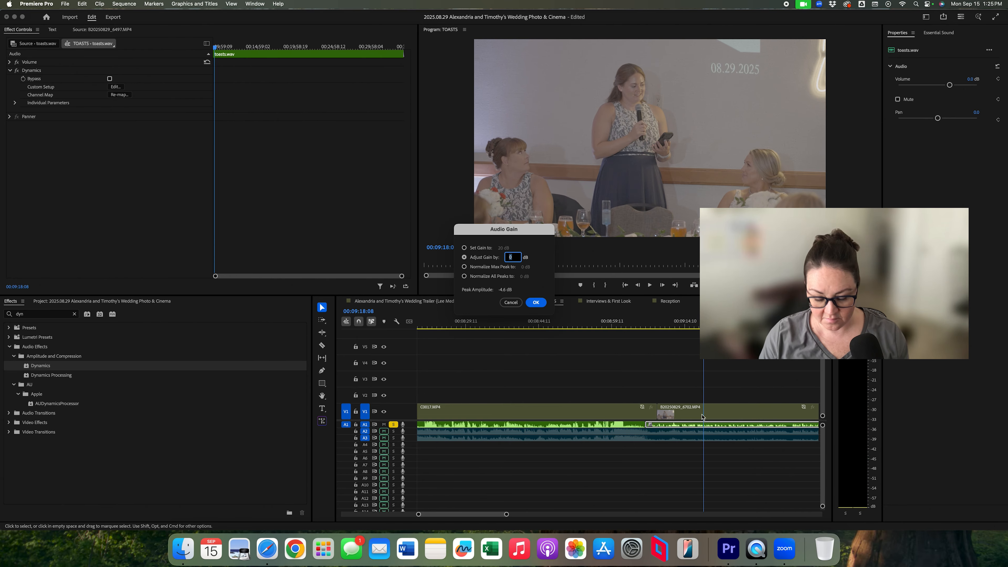
pyautogui.write('5')
pyautogui.press('Return')
pyautogui.press('space')
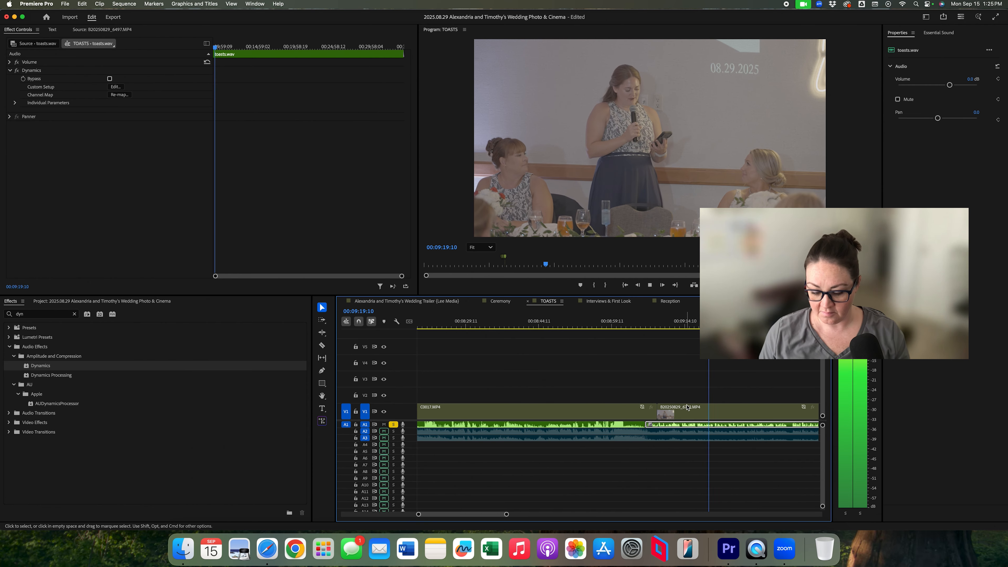
pyautogui.press('-')
pyautogui.click(675, 383)
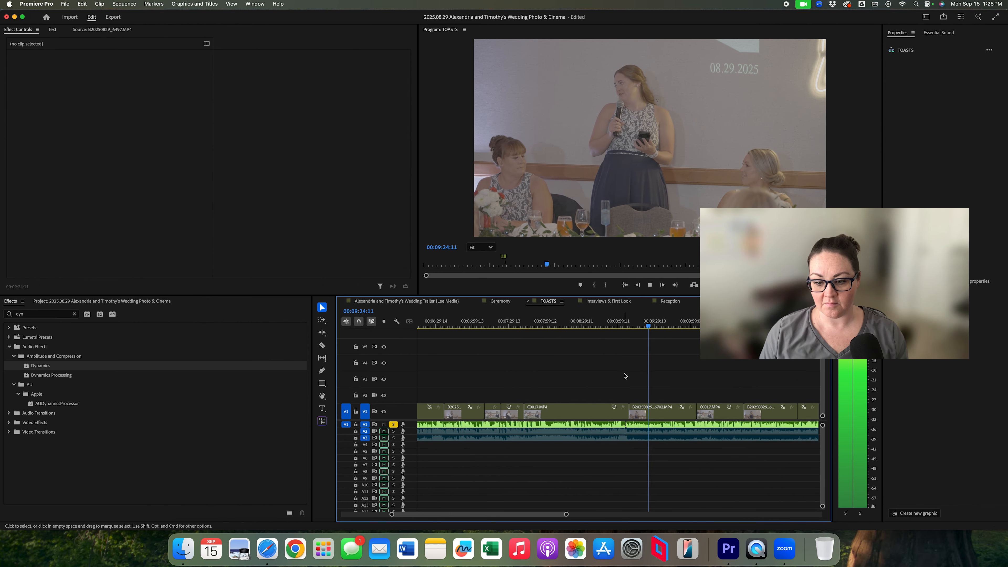
# Step: Cut toasts.wav on A1 at about 00:09:42, within the second toast
pyautogui.scroll(-3, 643, 377)
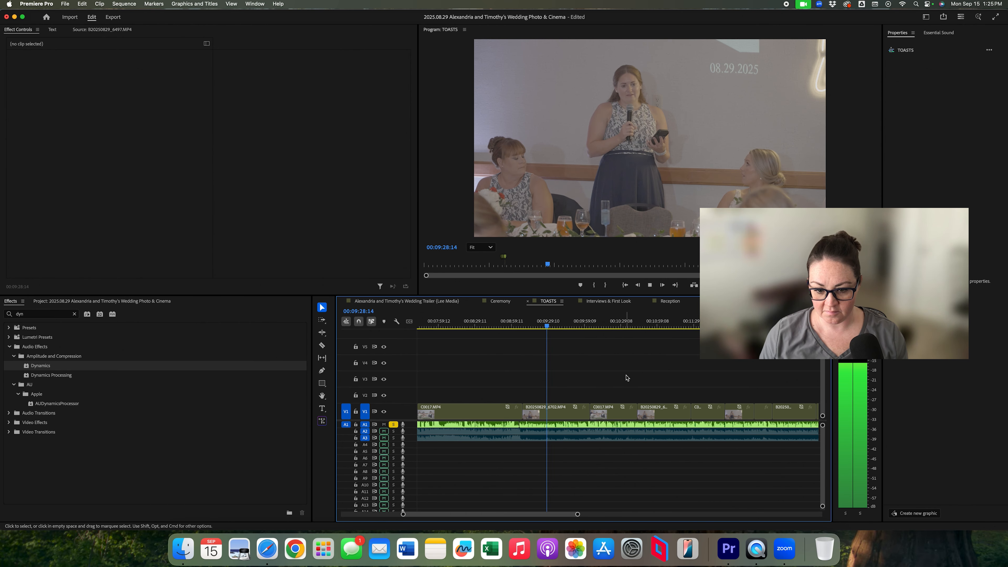
pyautogui.press('=')
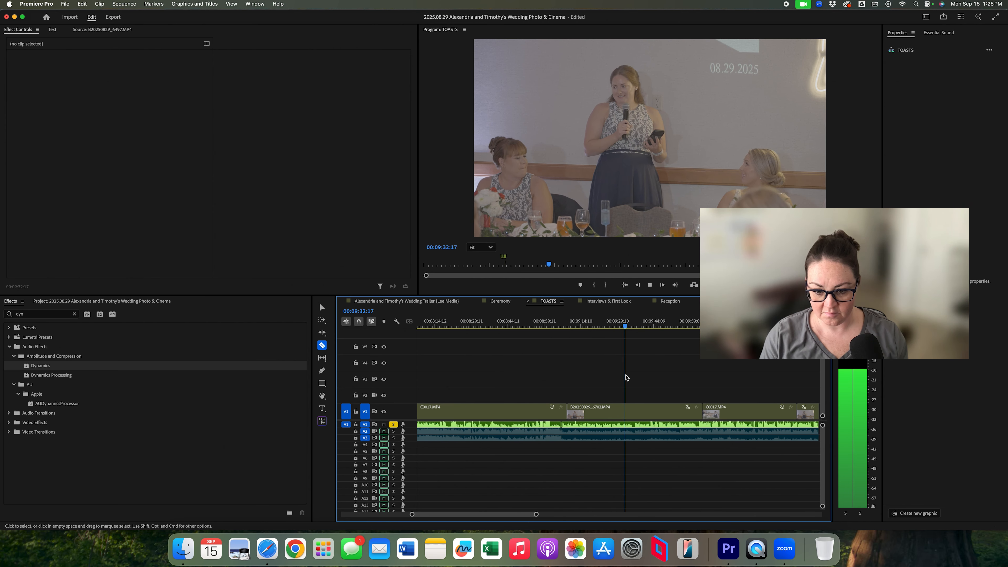
pyautogui.press('=')
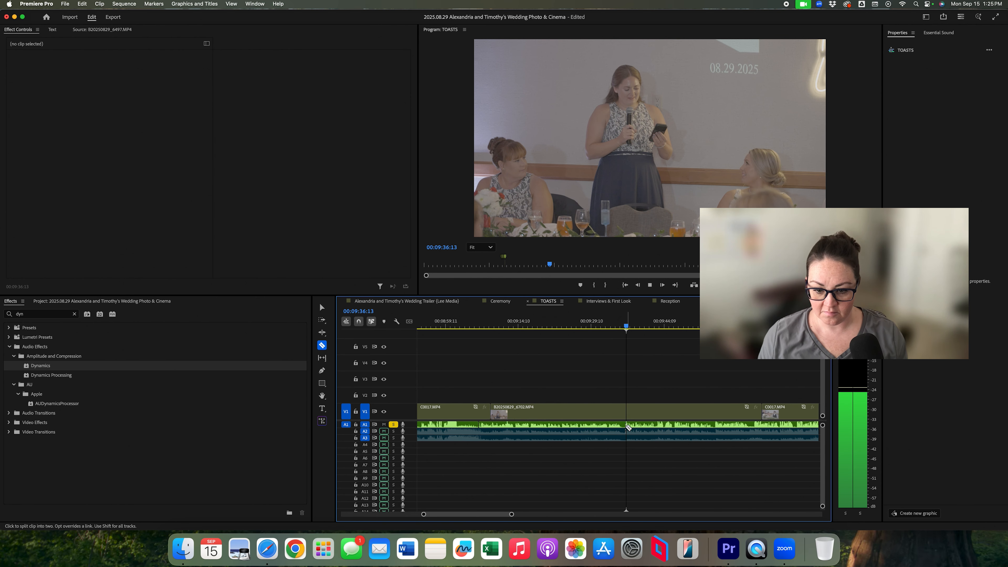
pyautogui.click(656, 426)
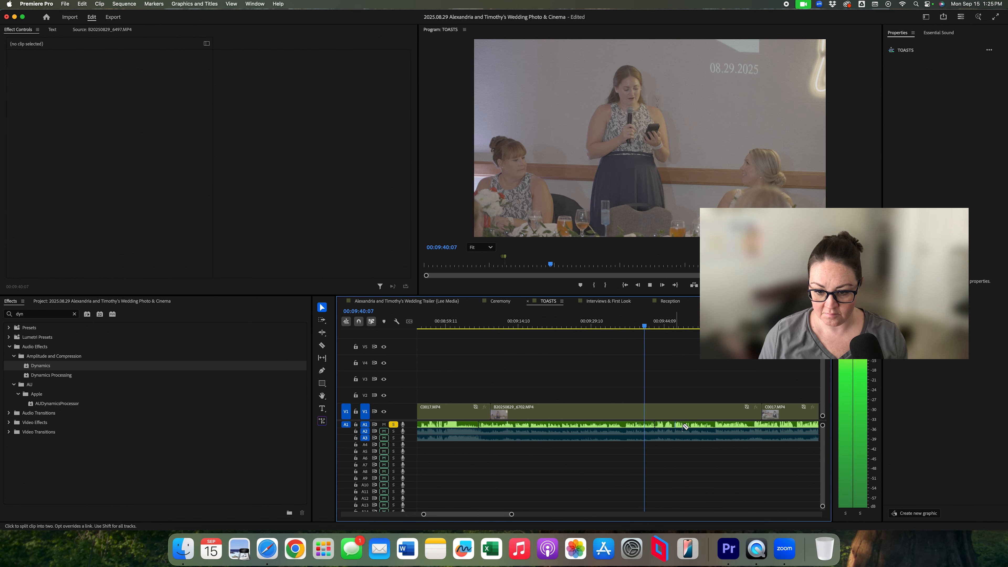
# Step: Adjust the audio gain of the toasts.wav segment after the 00:09:42 cut and keep listening
pyautogui.rightClick(677, 425)
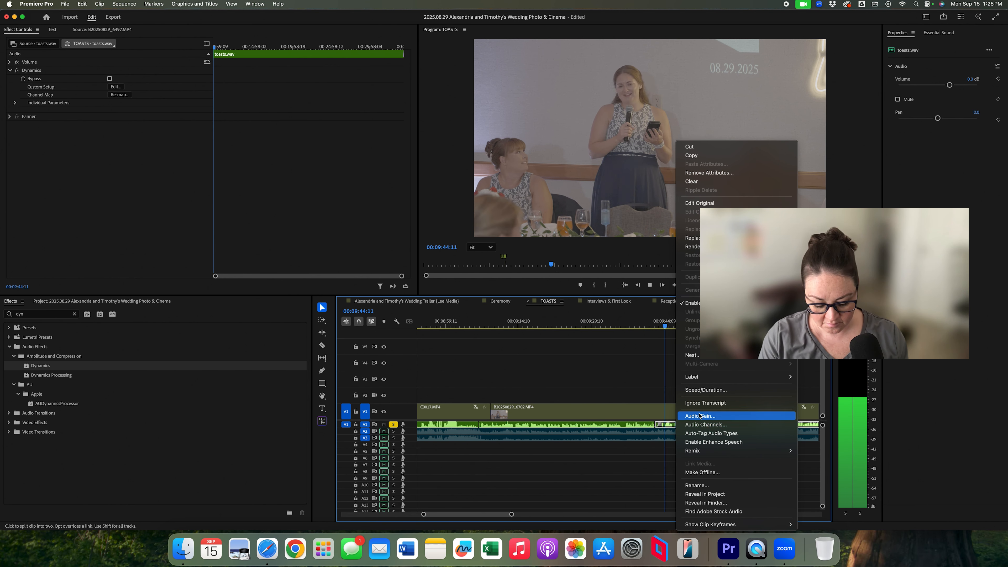
pyautogui.click(700, 415)
pyautogui.press('Return')
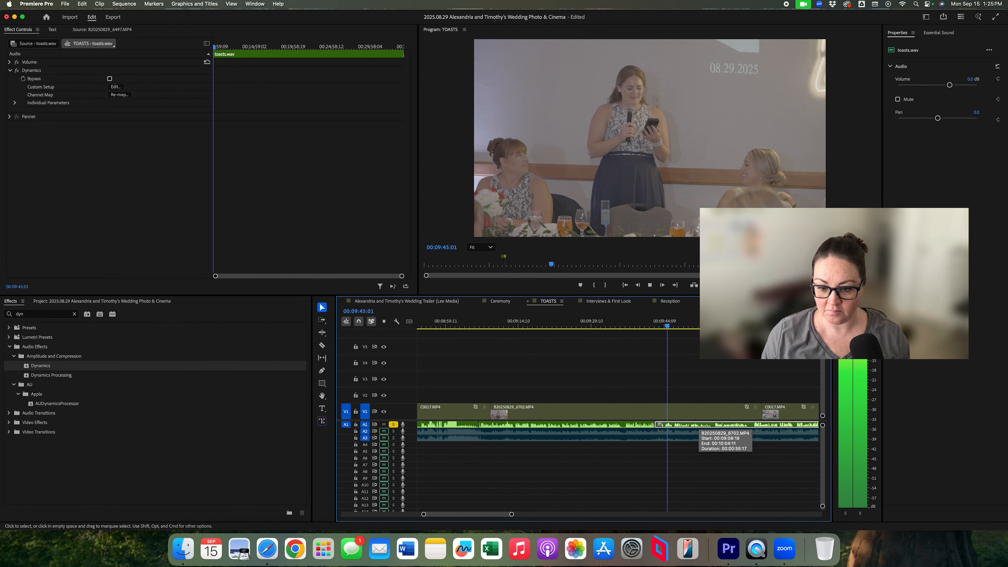
pyautogui.click(692, 384)
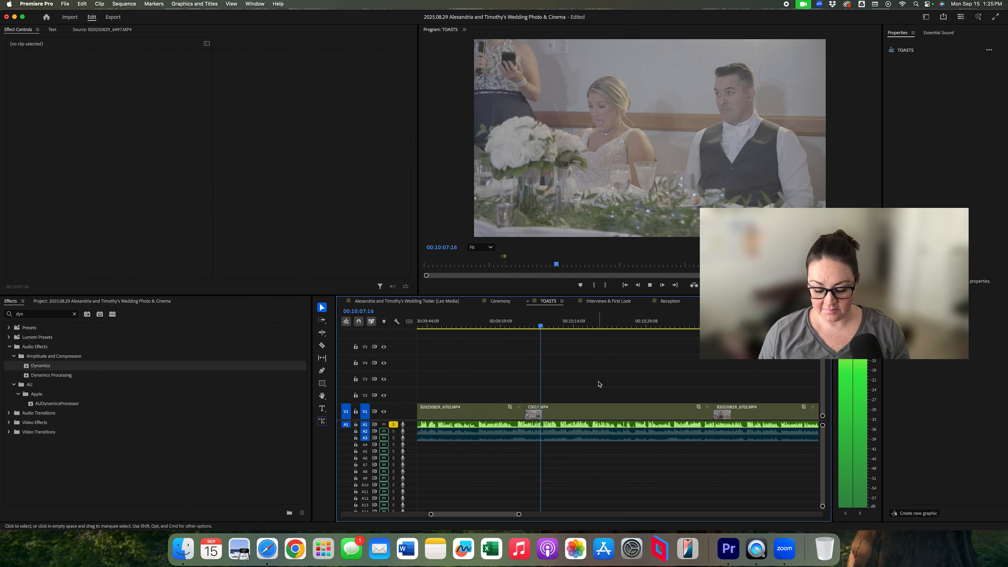
# Step: Set the color of the sequence marker at 00:11:46:18 to white and resume playback from it
pyautogui.press('-')
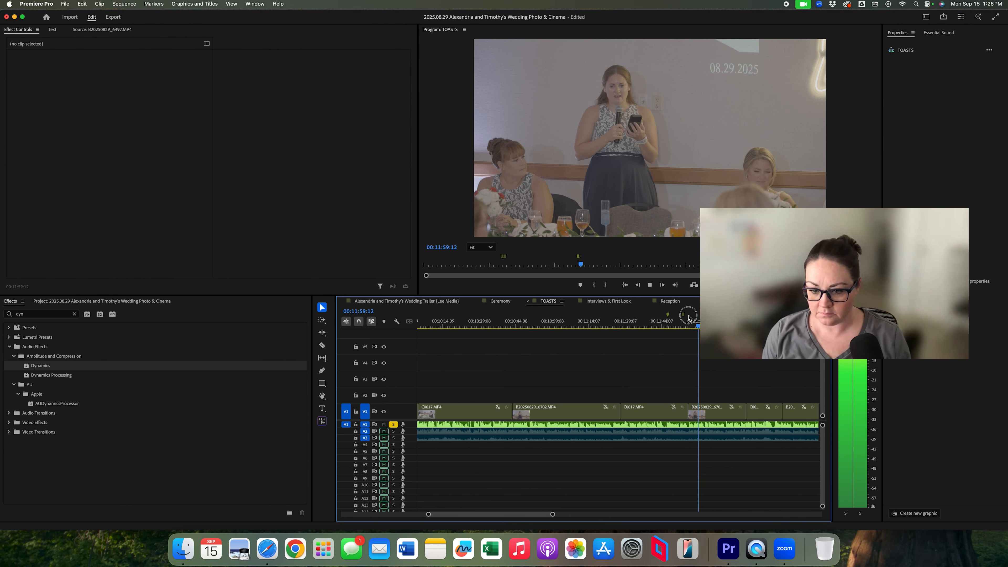
pyautogui.click(669, 315)
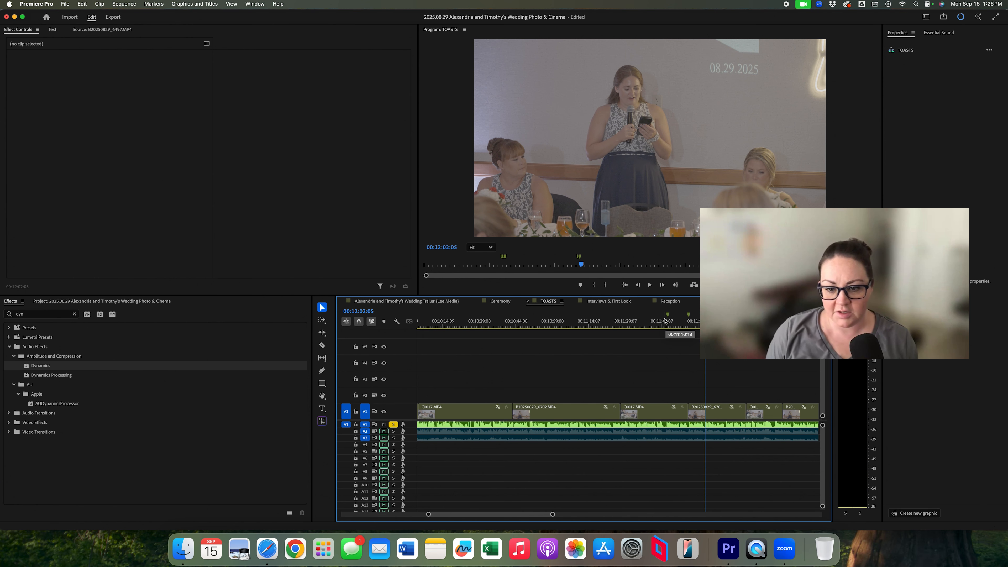
pyautogui.doubleClick(668, 315)
pyautogui.click(531, 223)
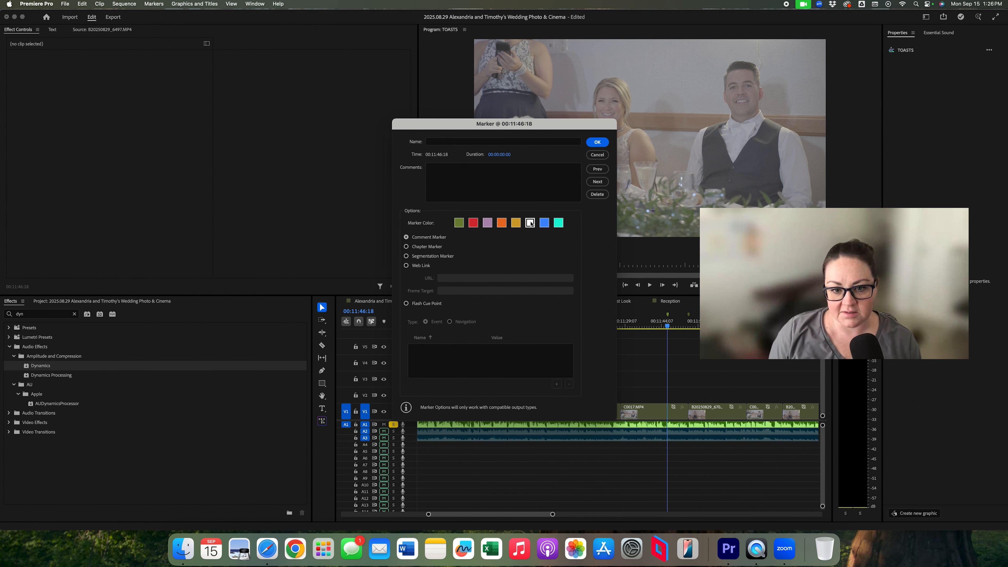
pyautogui.press('Return')
pyautogui.press('space')
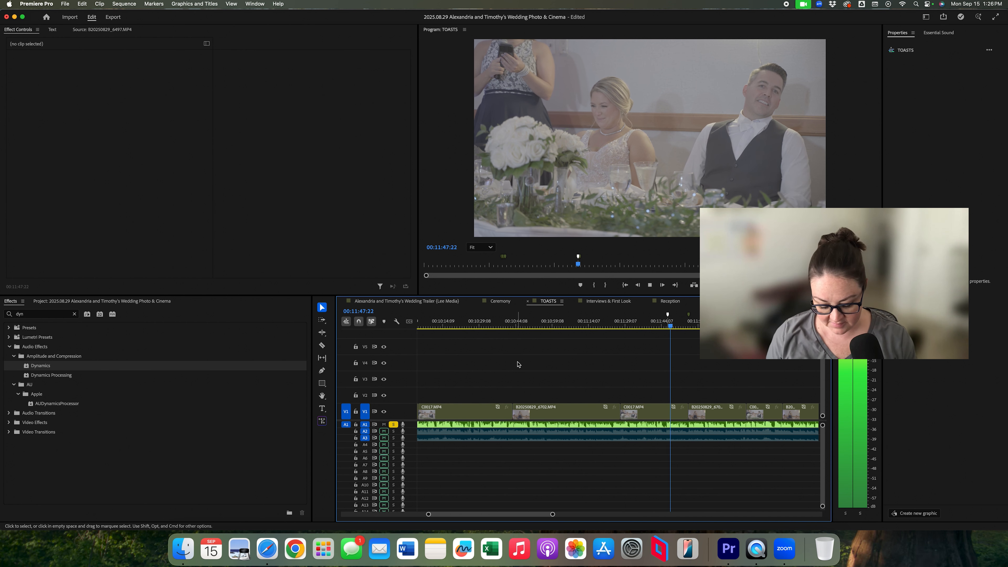
# Step: Listen on through the second toast and add further sequence markers at about 00:12:30 and 00:12:37
pyautogui.press('=')
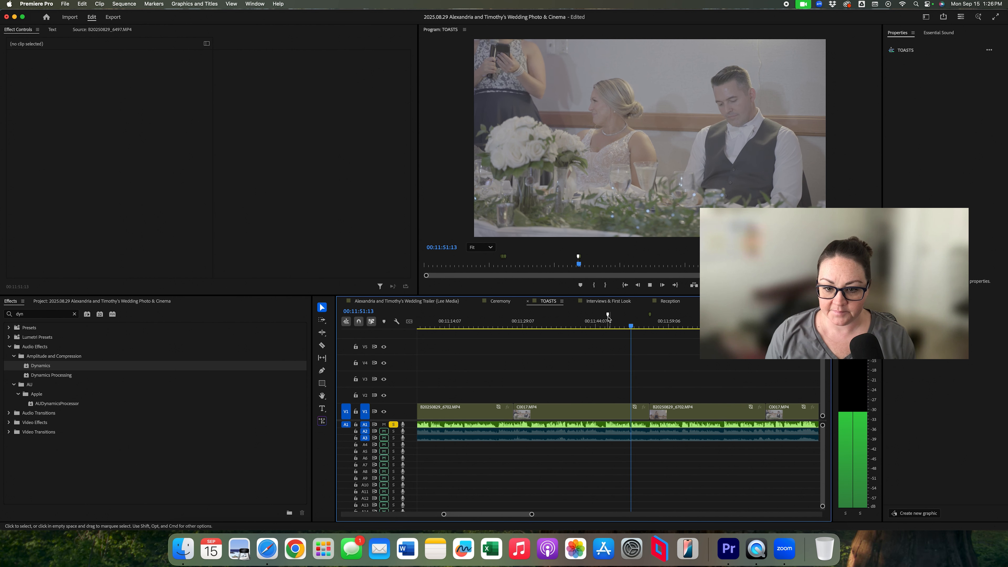
pyautogui.click(603, 316)
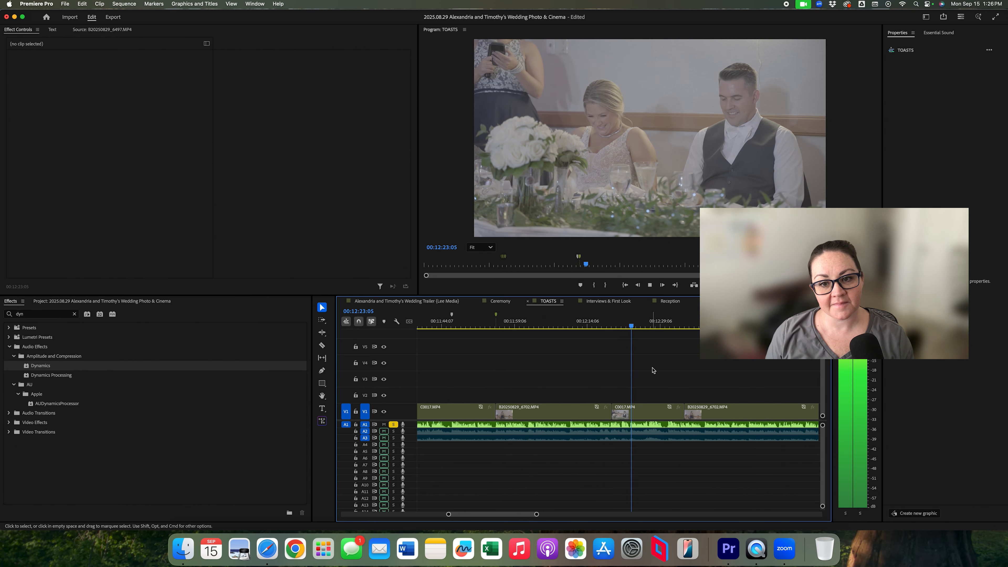
pyautogui.hscroll(2, 652, 371)
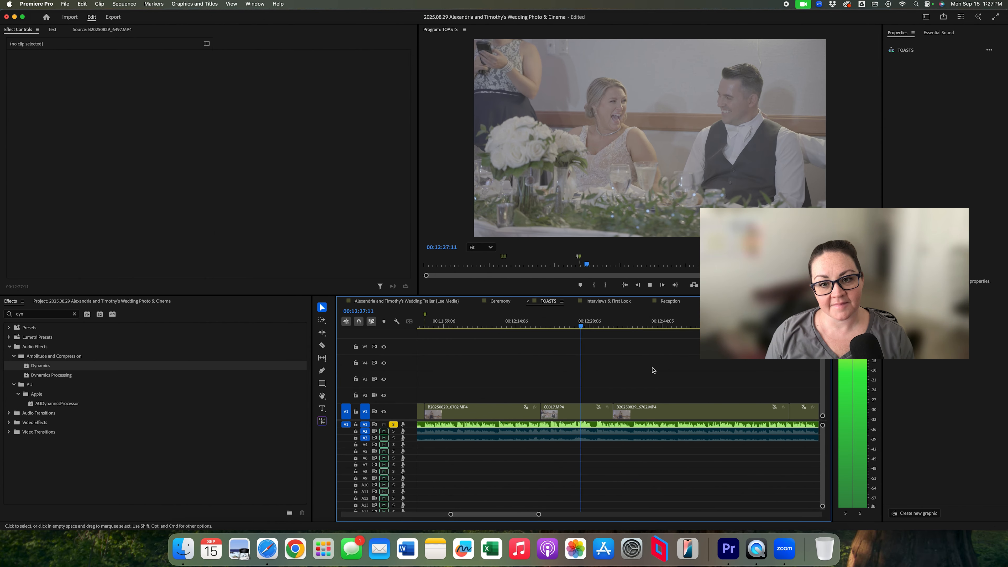
pyautogui.press('m')
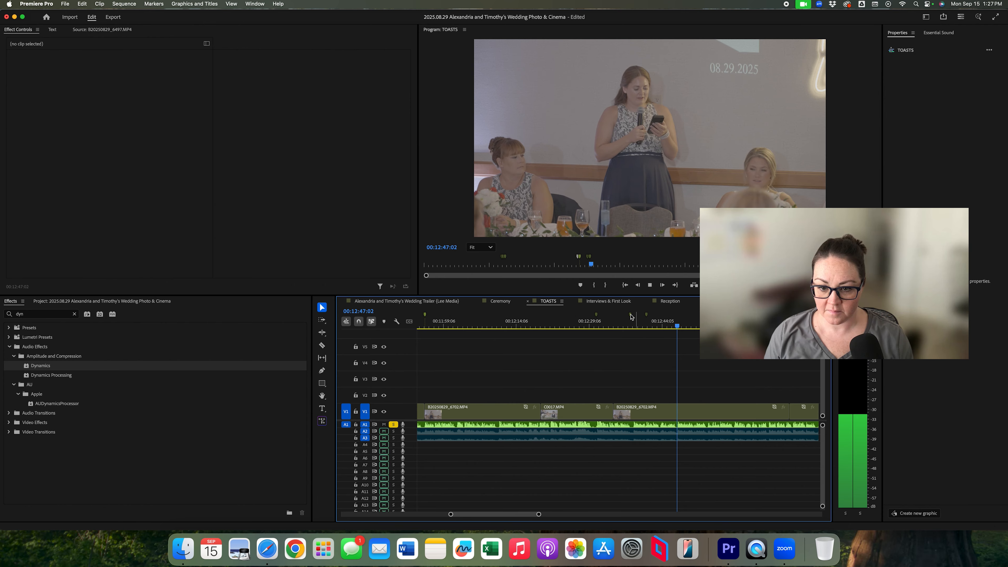
# Step: Set the color of the sequence marker at 00:12:37:14 to blue and resume playback
pyautogui.doubleClick(630, 315)
pyautogui.click(547, 223)
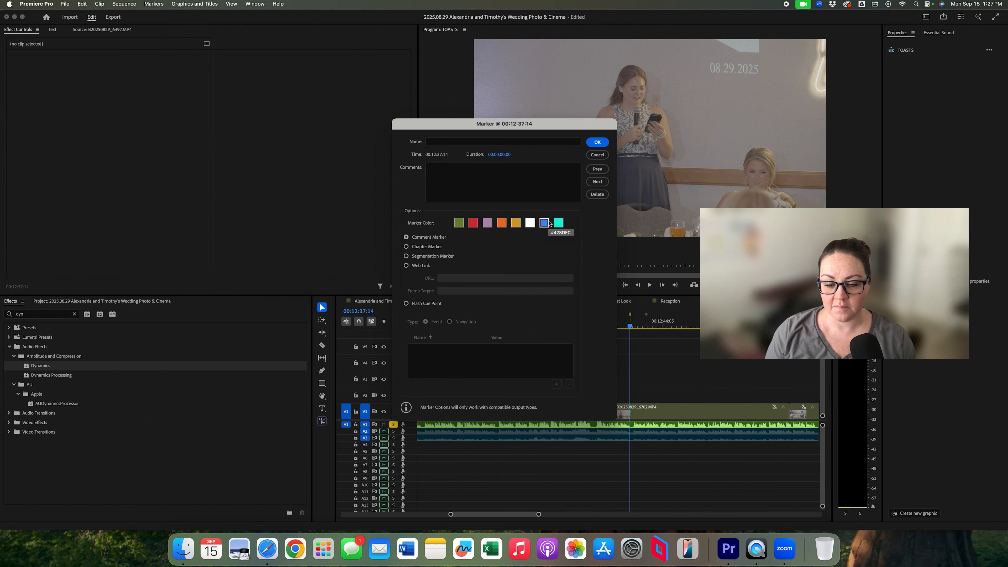
pyautogui.press('Return')
pyautogui.press('space')
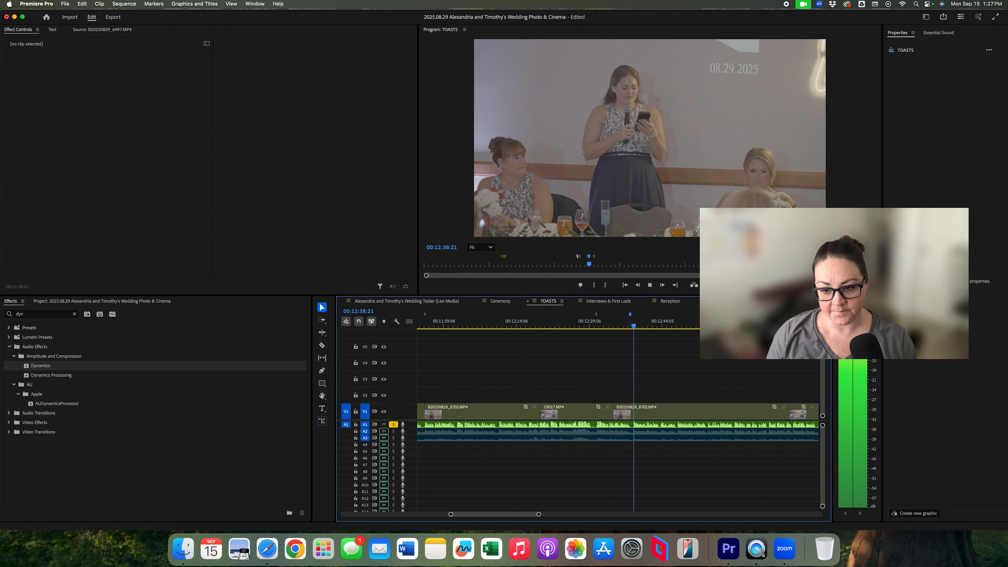
# Step: Shift the newest sequence marker back to 00:12:58:16 and set its color to orange
pyautogui.press('-')
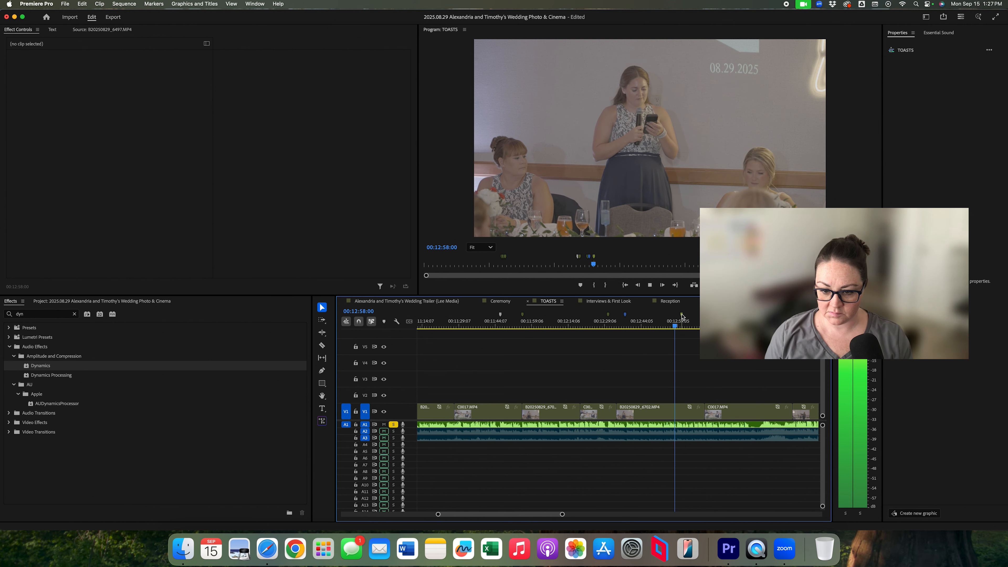
pyautogui.click(675, 324)
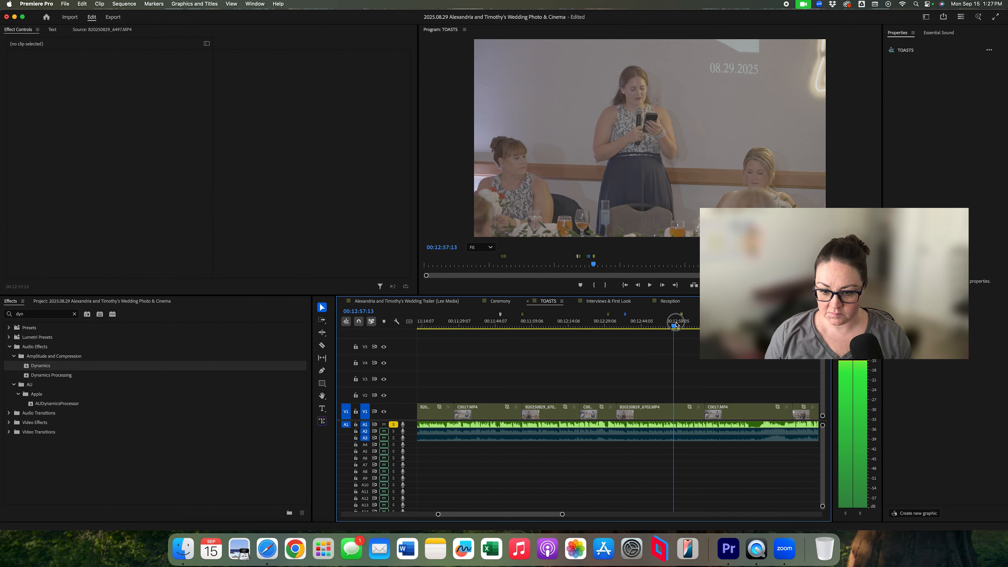
pyautogui.click(681, 314)
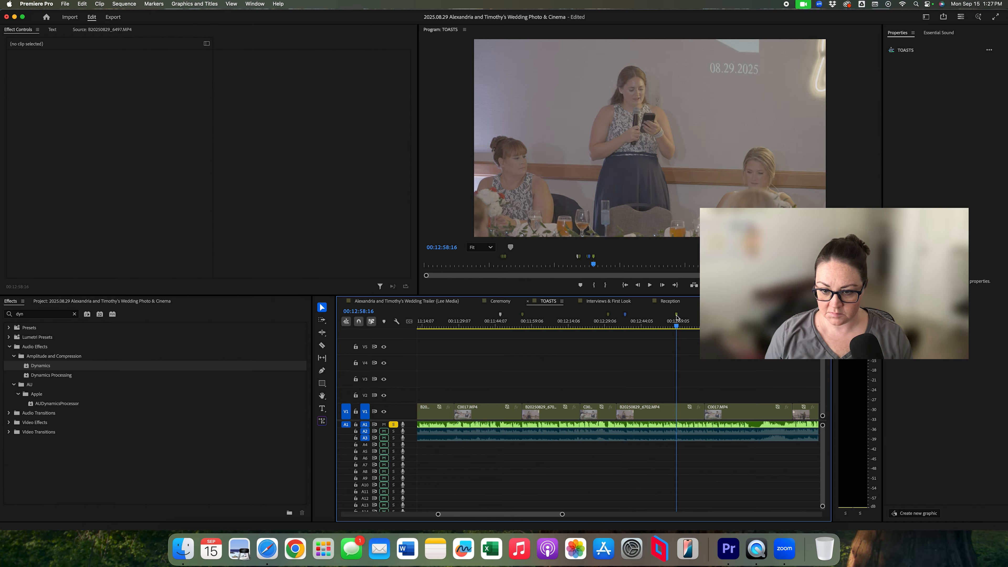
pyautogui.doubleClick(676, 314)
pyautogui.click(502, 223)
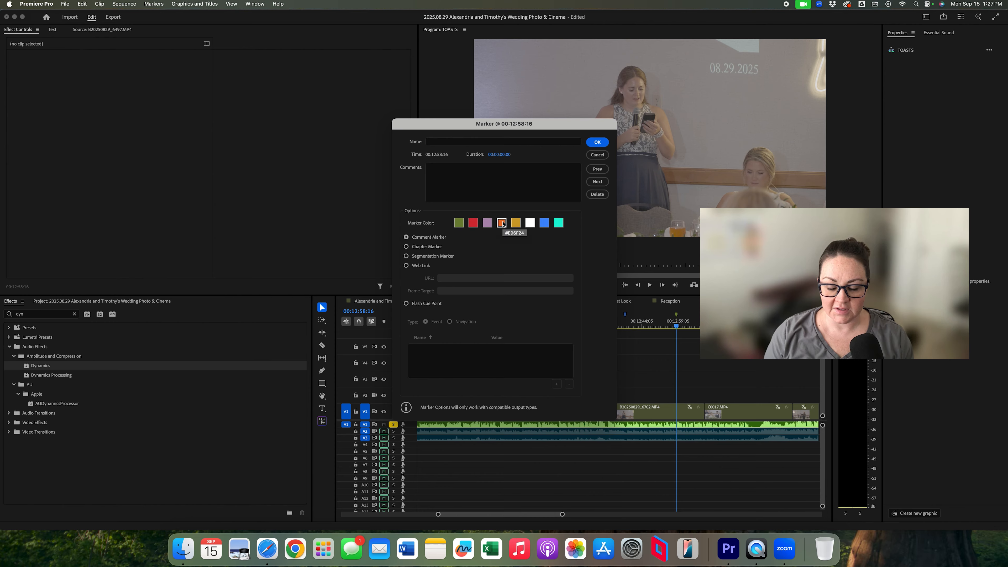
pyautogui.press('Return')
# Step: Go back to about 00:12:47, add a sequence marker there and color it lavender
pyautogui.moveTo(644, 325); pyautogui.dragTo(650, 324)
pyautogui.press('m')
pyautogui.press('m')
pyautogui.write('m')
pyautogui.click(485, 224)
pyautogui.press('Return')
pyautogui.press('space')
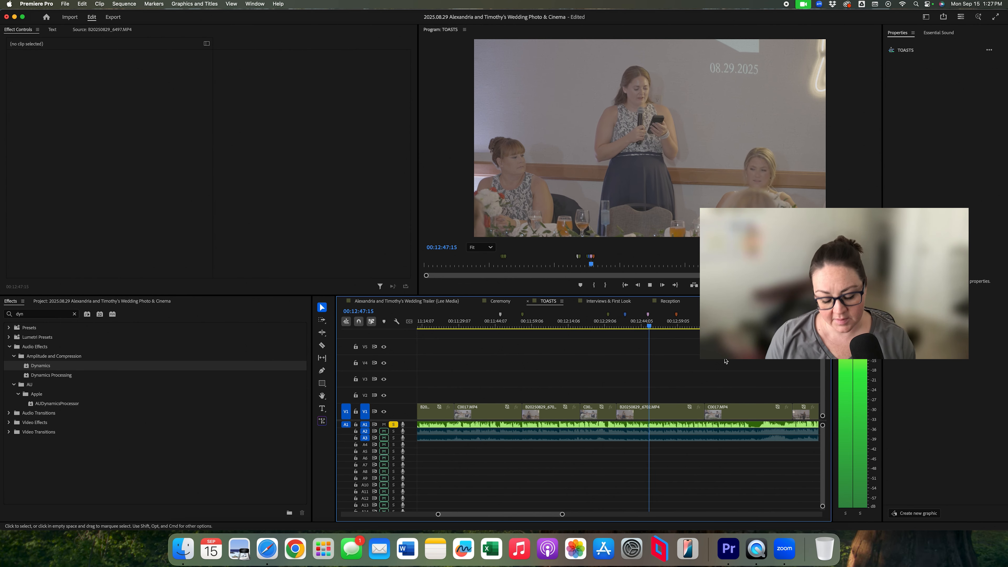
# Step: Play on from the orange marker, add a sequence marker at about 00:13:16 and color it orange too
pyautogui.click(678, 320)
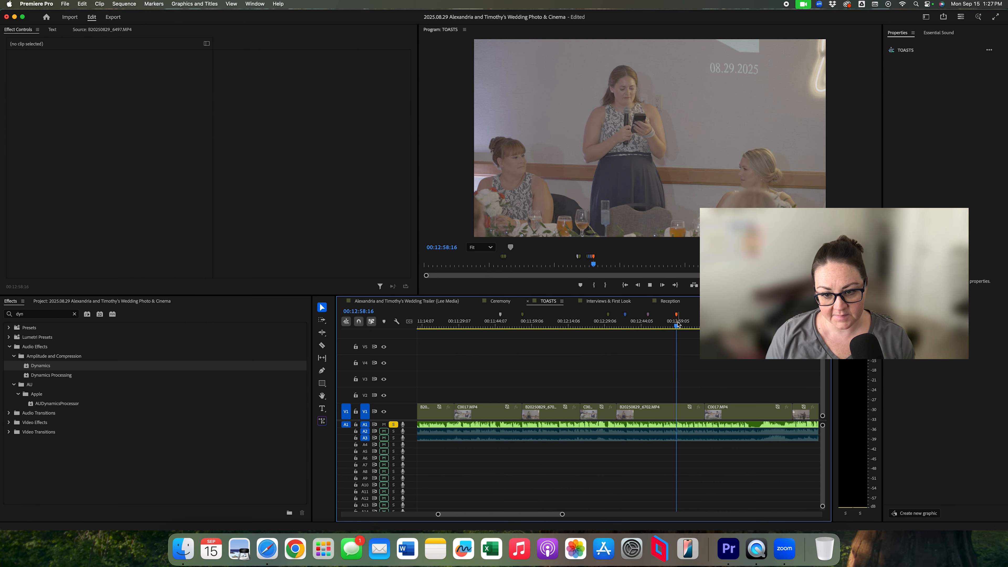
pyautogui.press('space')
pyautogui.scroll(-5, 619, 344)
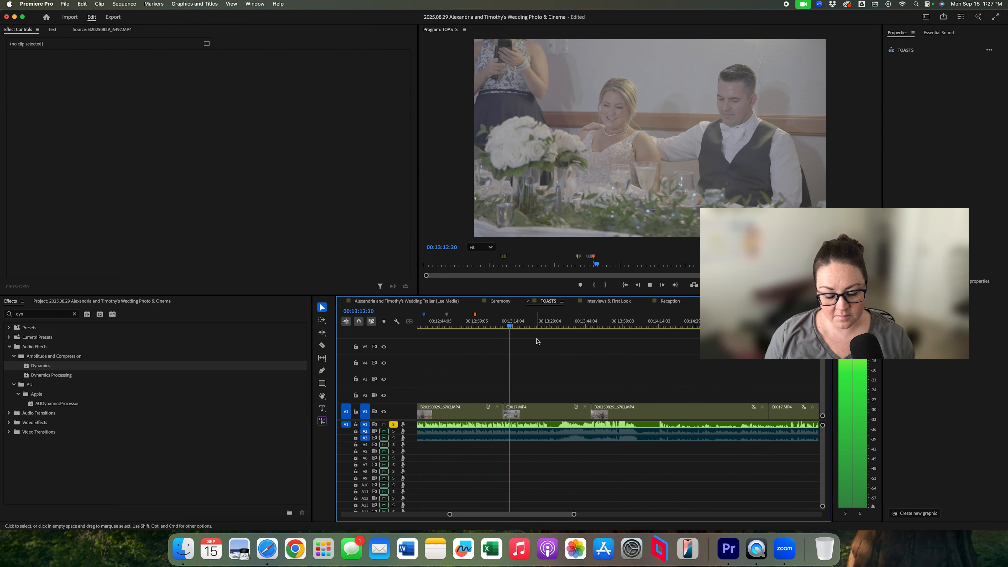
pyautogui.press('m')
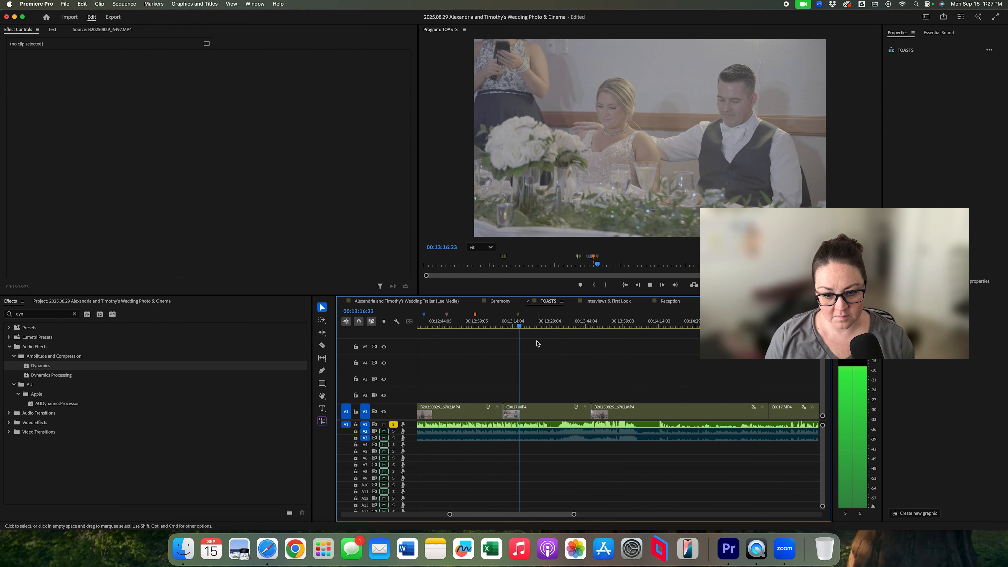
pyautogui.doubleClick(517, 316)
pyautogui.click(502, 223)
pyautogui.press('Return')
pyautogui.press('l')
pyautogui.press('l')
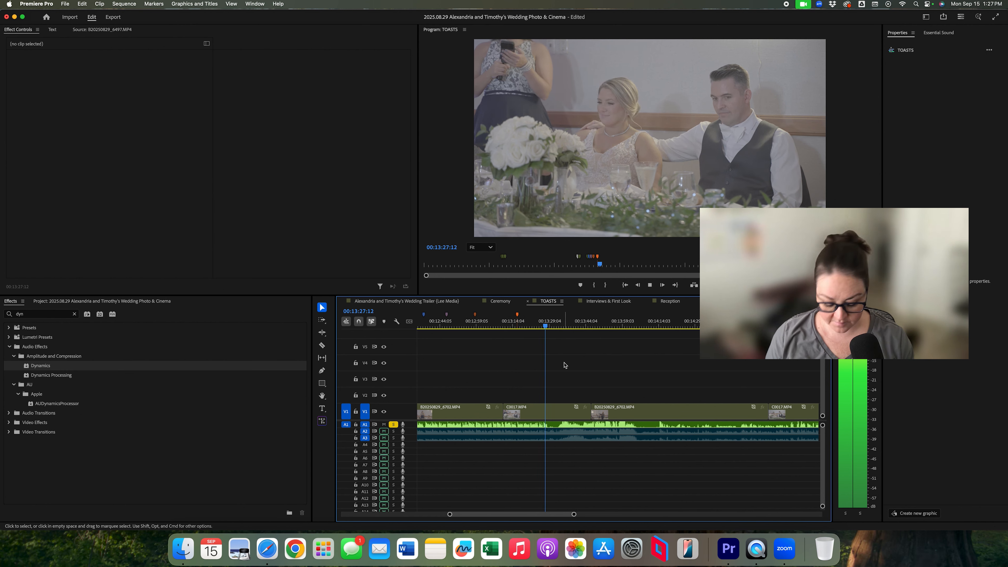
# Step: Skip ahead to the next speaker and cut toasts.wav on A1 at about 00:14:19 and 00:14:47
pyautogui.moveTo(651, 323); pyautogui.dragTo(659, 325)
pyautogui.press('space')
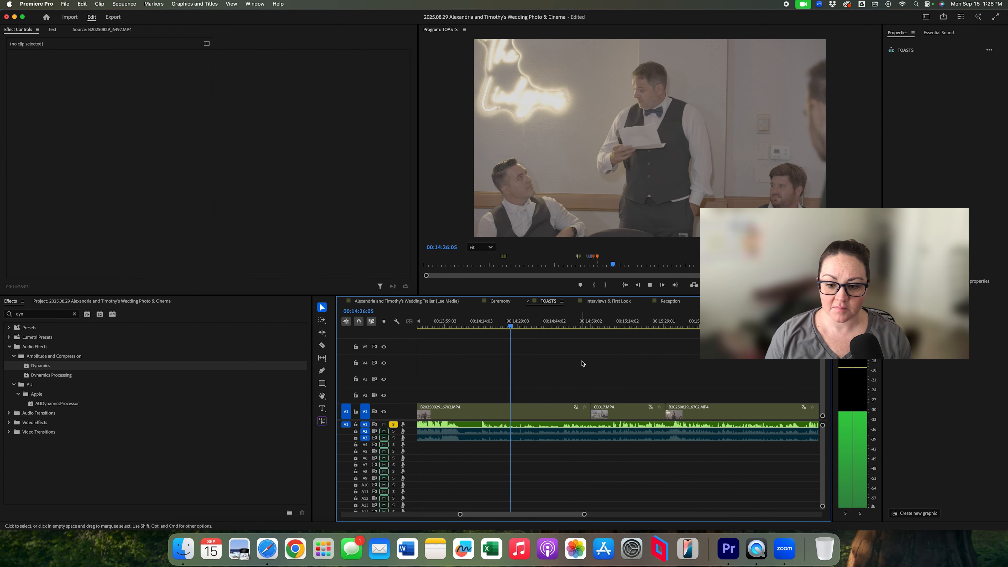
pyautogui.click(564, 324)
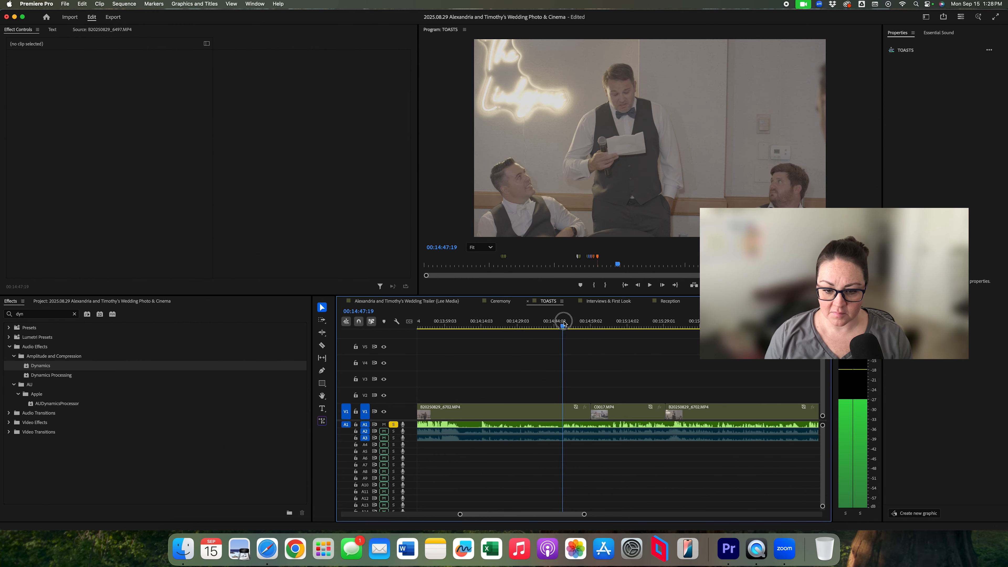
pyautogui.press('c')
pyautogui.press('space')
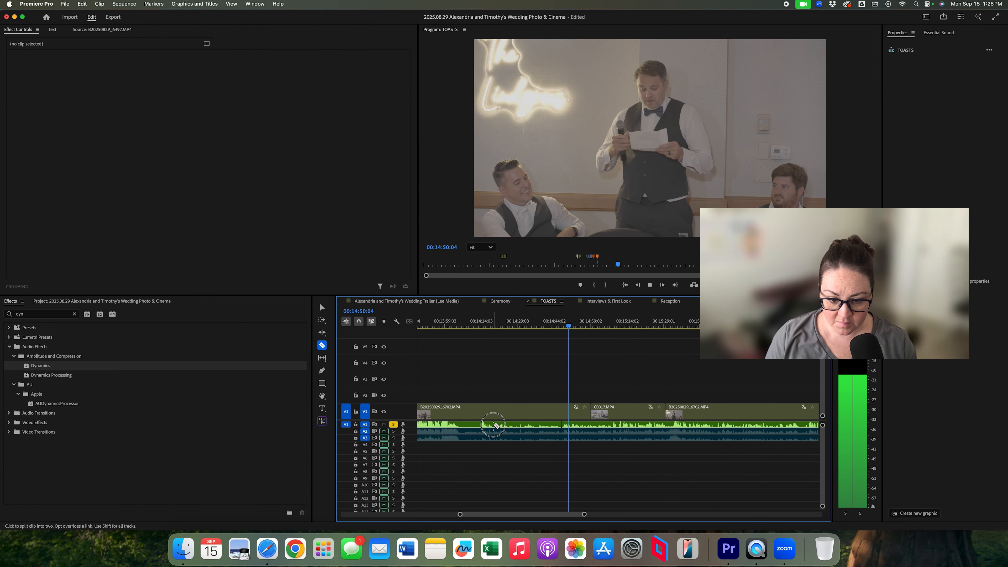
# Step: Adjust the audio gain of the toasts.wav segment between about 00:14:19 and 00:14:47
pyautogui.rightClick(512, 427)
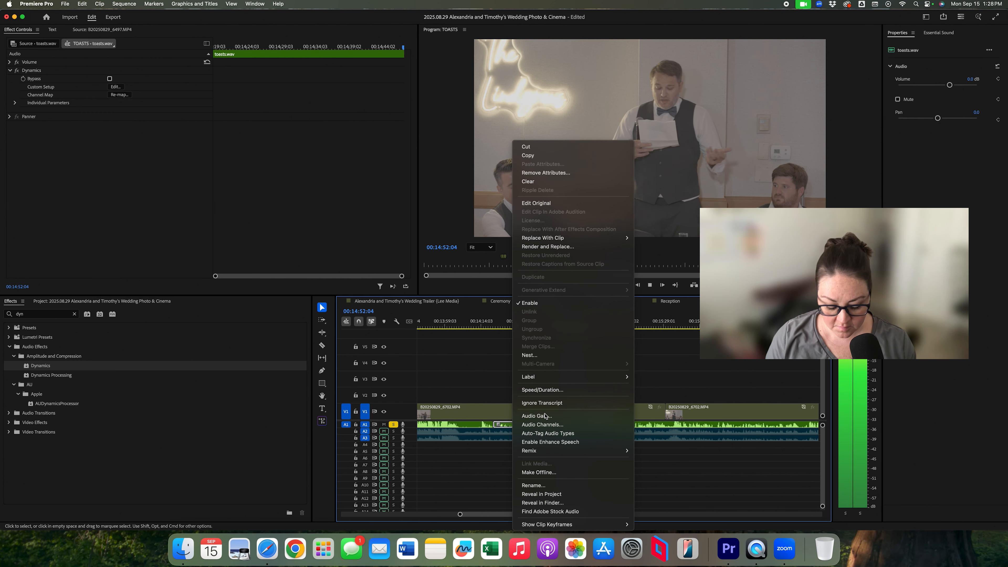
pyautogui.click(537, 416)
pyautogui.press('Return')
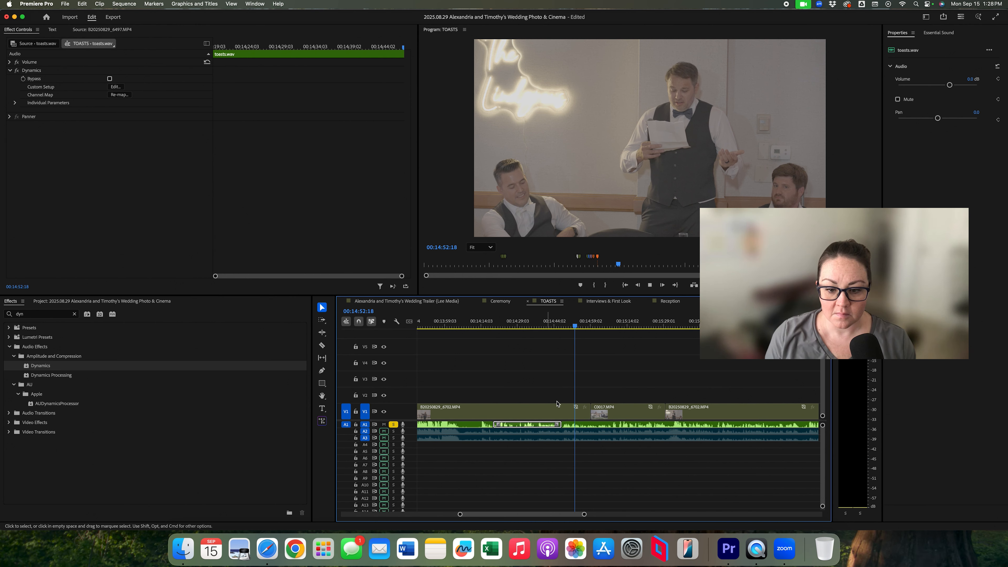
pyautogui.click(598, 381)
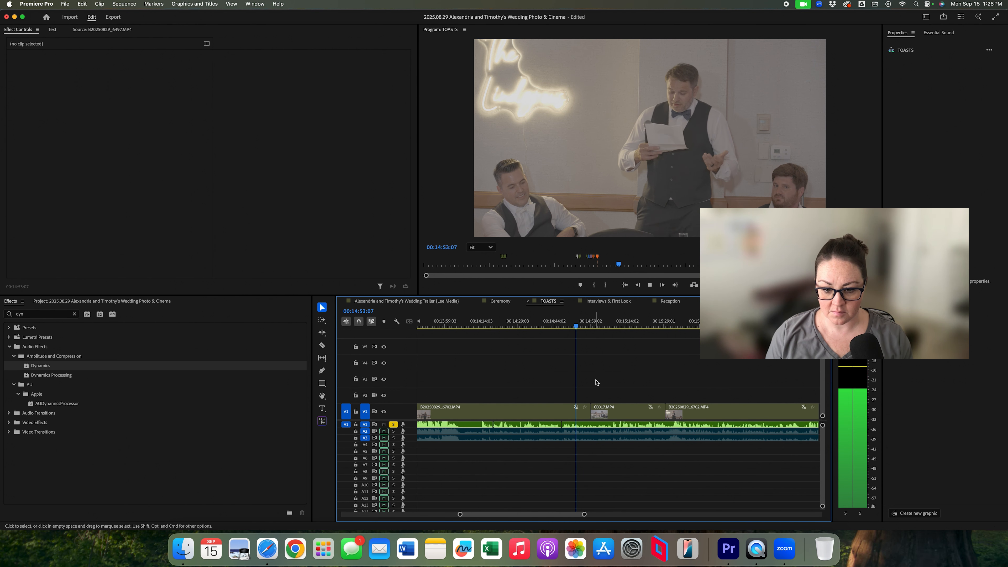
# Step: Adjust the audio gain of the toasts.wav segment that starts at about 00:14:47 on A1
pyautogui.rightClick(594, 423)
pyautogui.click(623, 416)
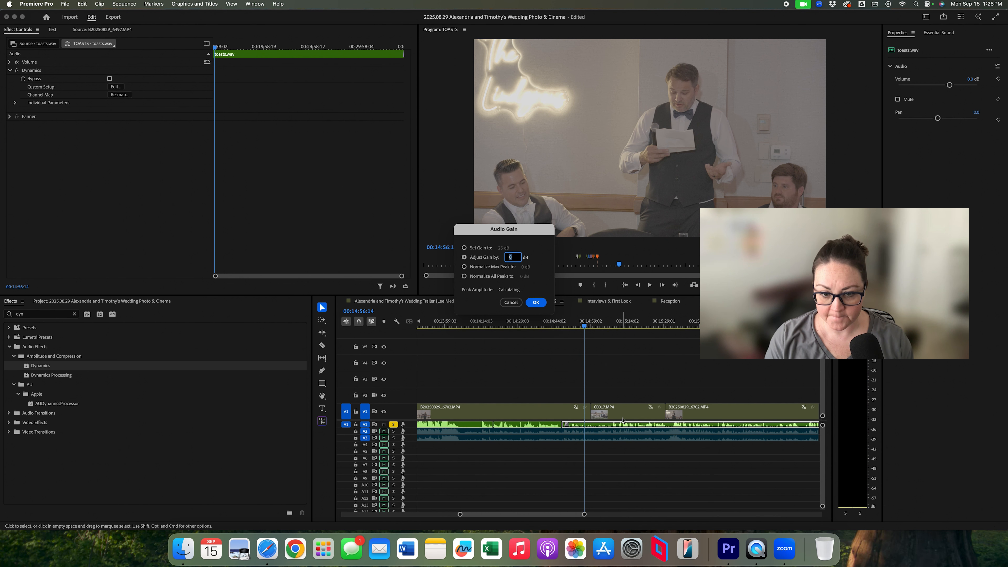
pyautogui.press('Return')
pyautogui.click(615, 393)
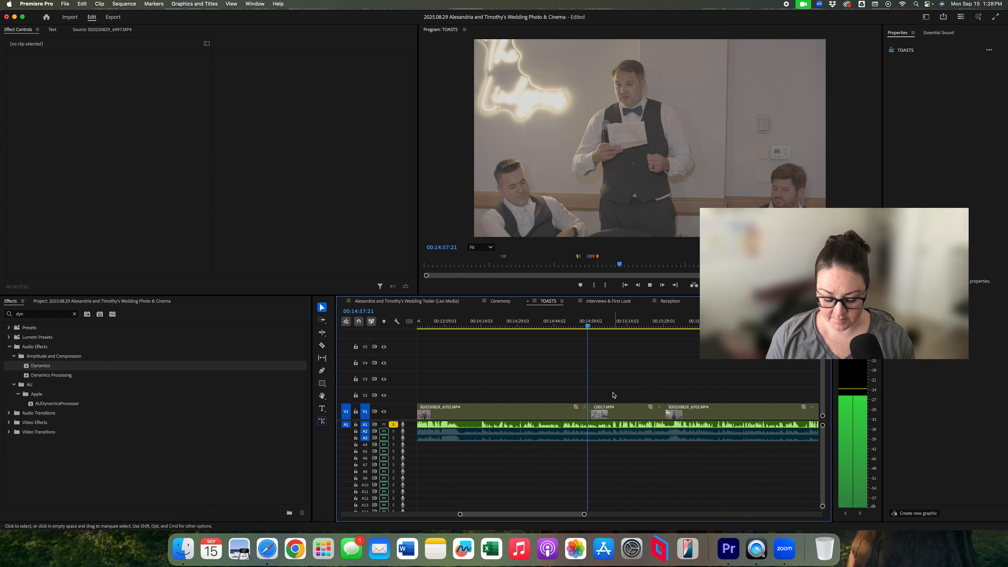
# Step: Cut toasts.wav on A1 at about 00:15:08 and adjust the gain of the segment after the cut by -10 dB
pyautogui.hscroll(5, 576, 376)
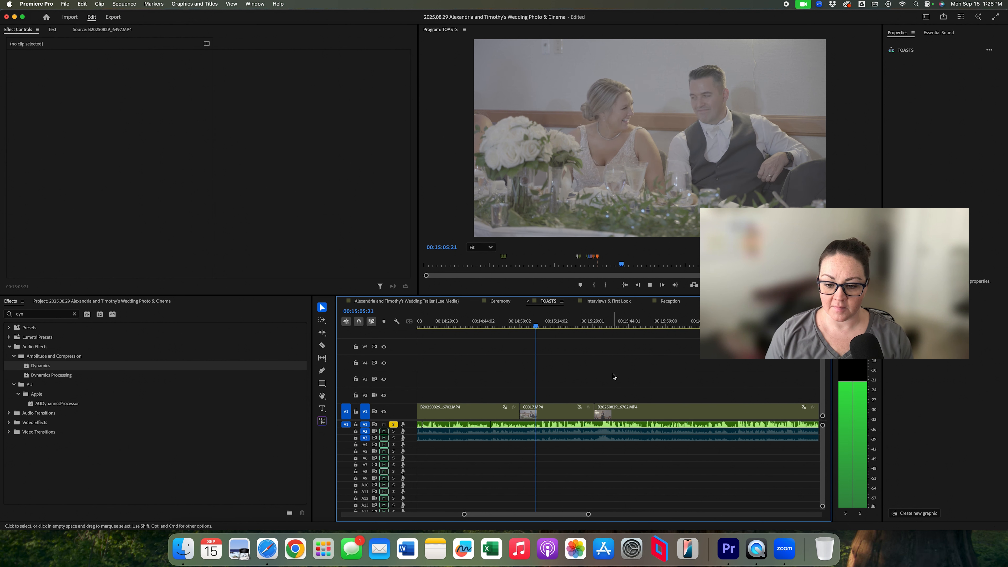
pyautogui.press('c')
pyautogui.click(542, 425)
pyautogui.press('v')
pyautogui.rightClick(559, 425)
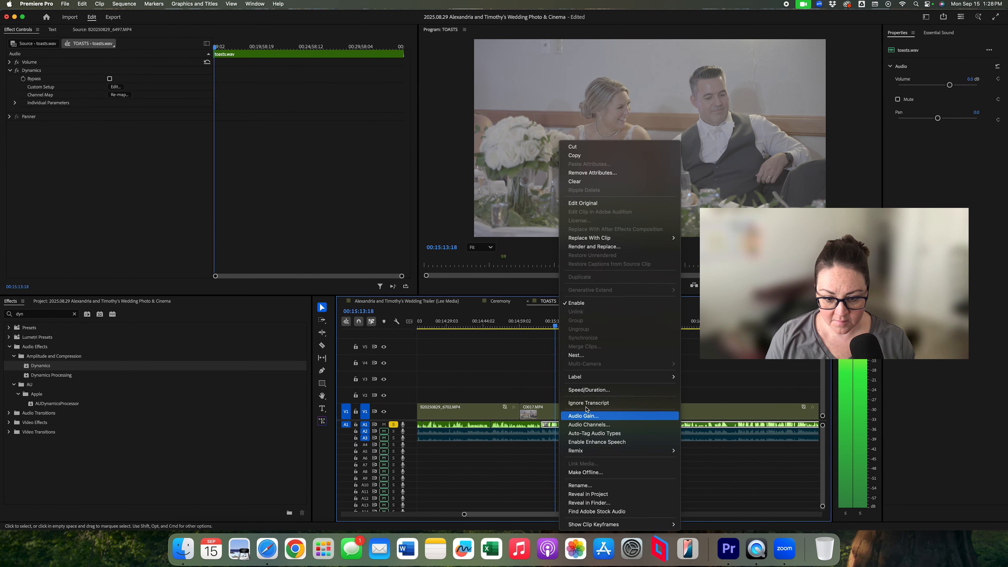
pyautogui.click(586, 415)
pyautogui.write('-10')
pyautogui.press('Return')
pyautogui.press('space')
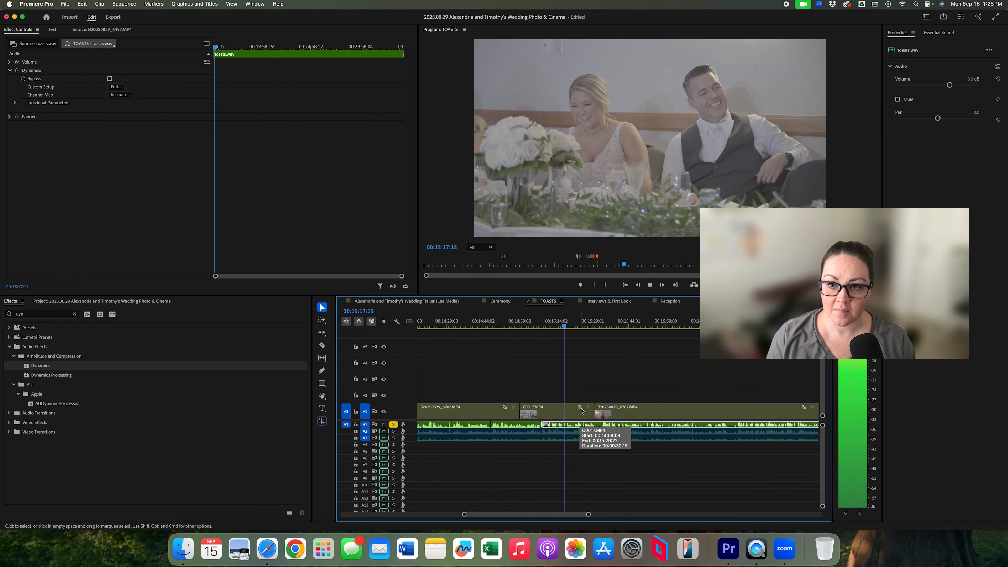
pyautogui.click(588, 377)
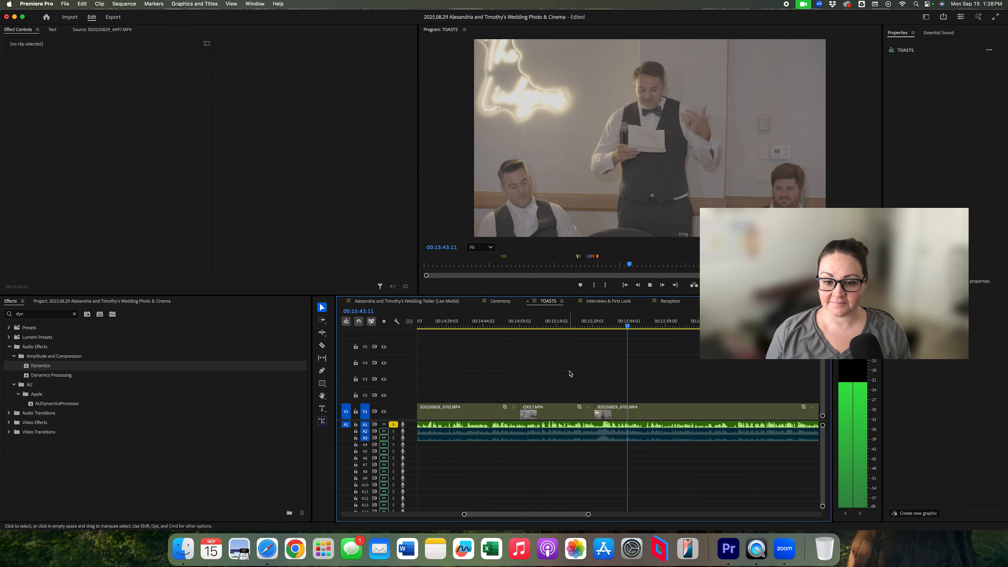
# Step: Play on, add a blue sequence marker at about 00:15:57 and move it back to about 00:15:53
pyautogui.hscroll(5, 574, 374)
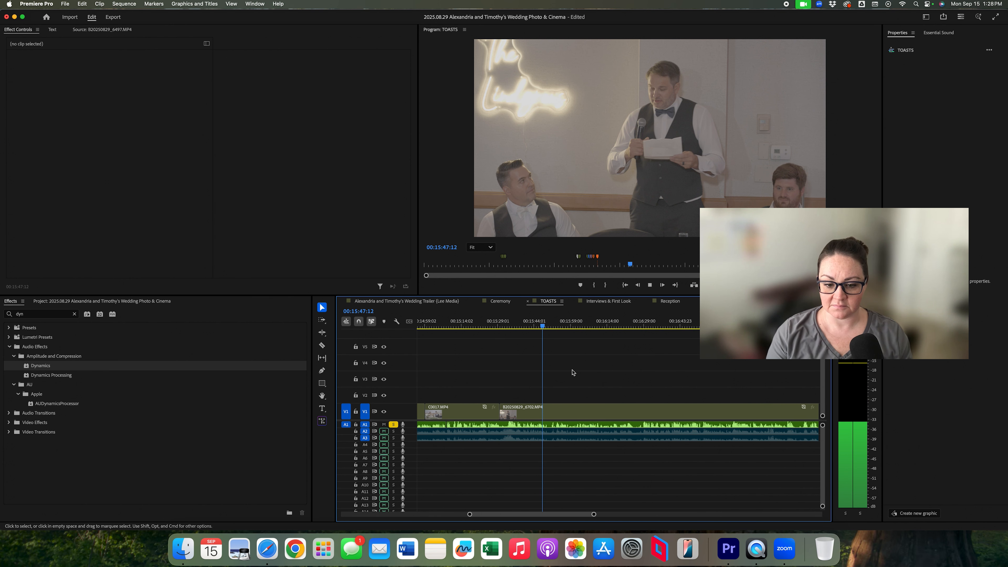
pyautogui.press('XF86AudioRaiseVolume')
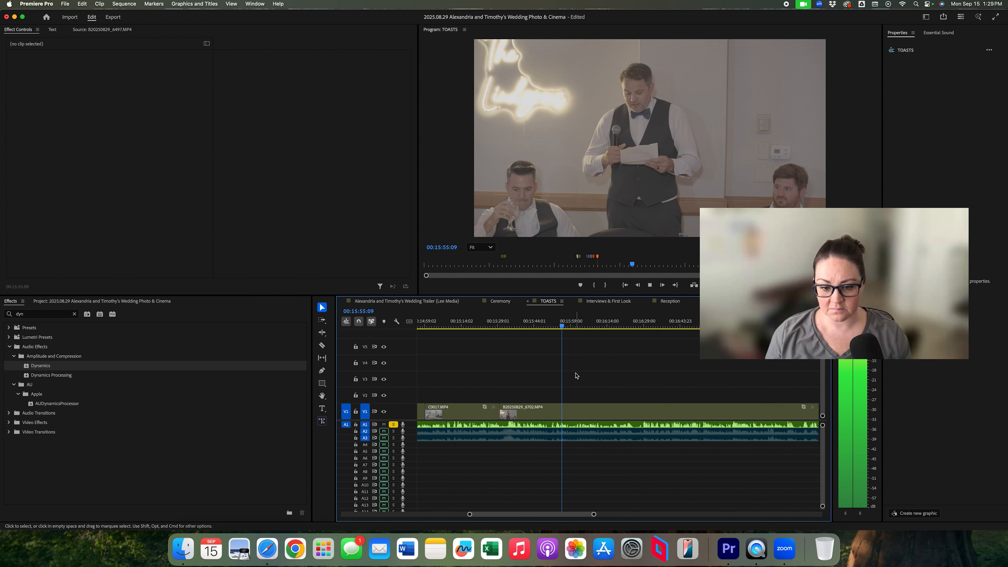
pyautogui.doubleClick(567, 317)
pyautogui.press('Return')
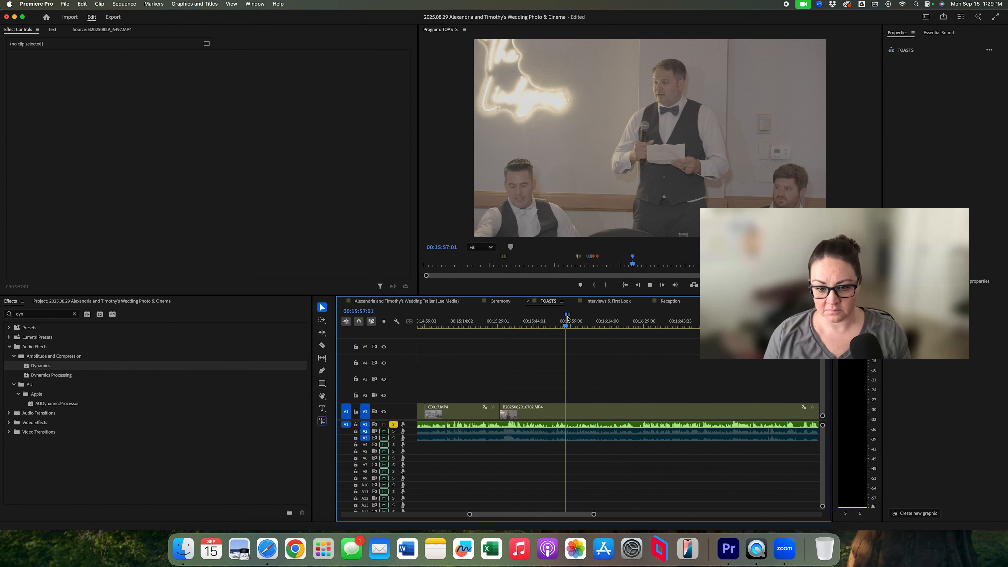
pyautogui.press('space')
pyautogui.moveTo(604, 319); pyautogui.dragTo(529, 326)
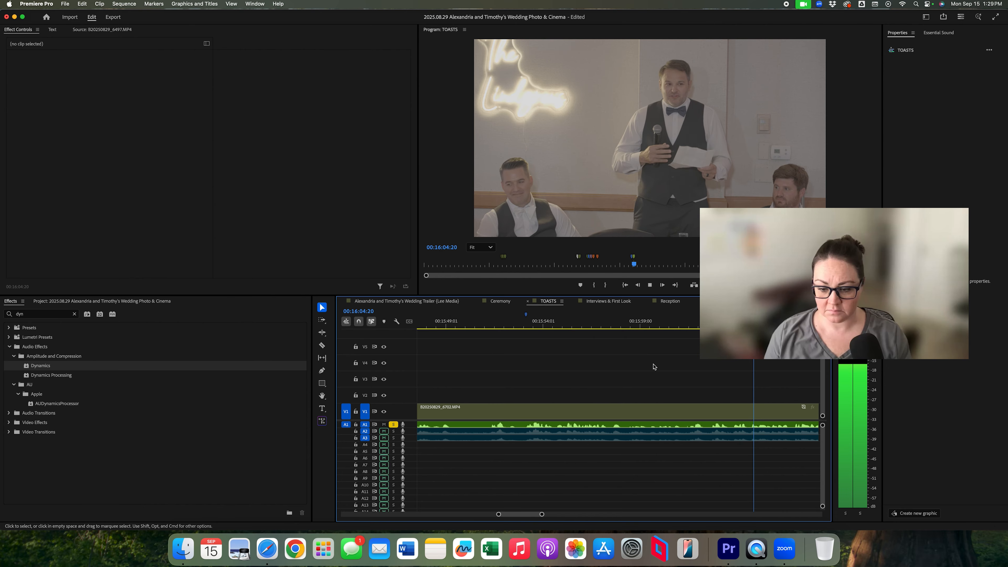
# Step: Play on through the toast, place the next sequence marker at 00:17:27:08 and color it blue
pyautogui.hscroll(5, 658, 368)
pyautogui.press('-')
pyautogui.press('-')
pyautogui.press('-')
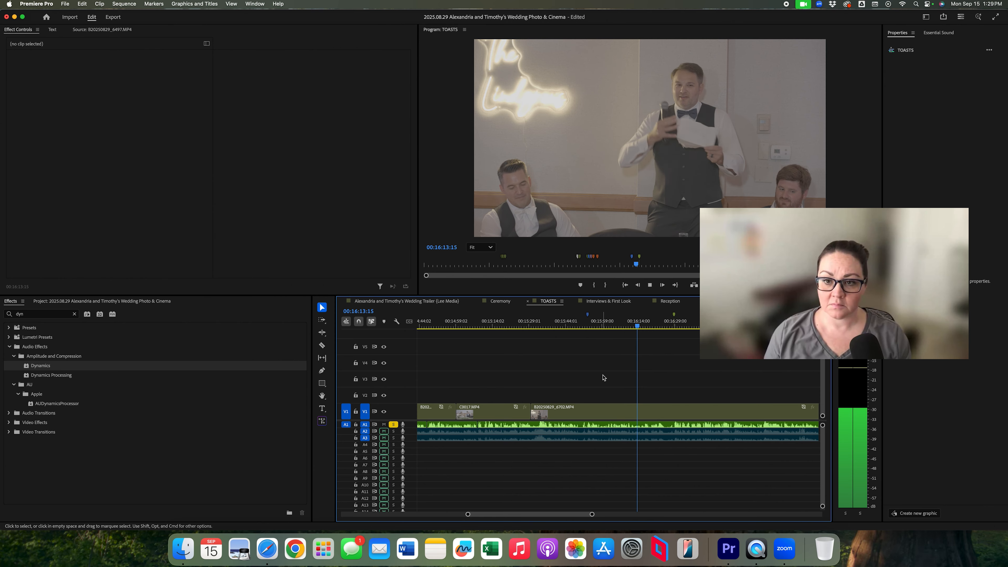
pyautogui.scroll(-5, 598, 375)
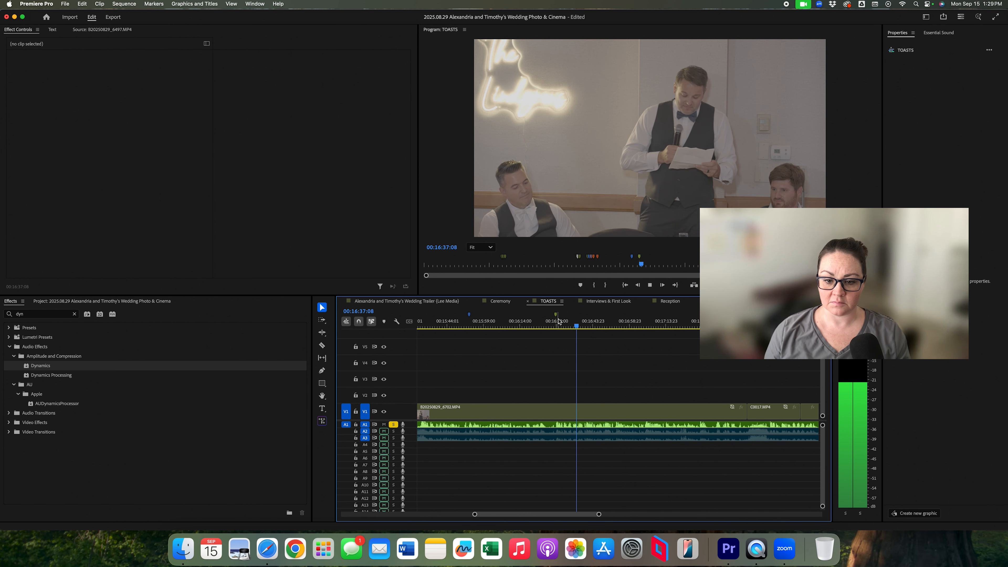
pyautogui.moveTo(650, 320); pyautogui.dragTo(652, 320)
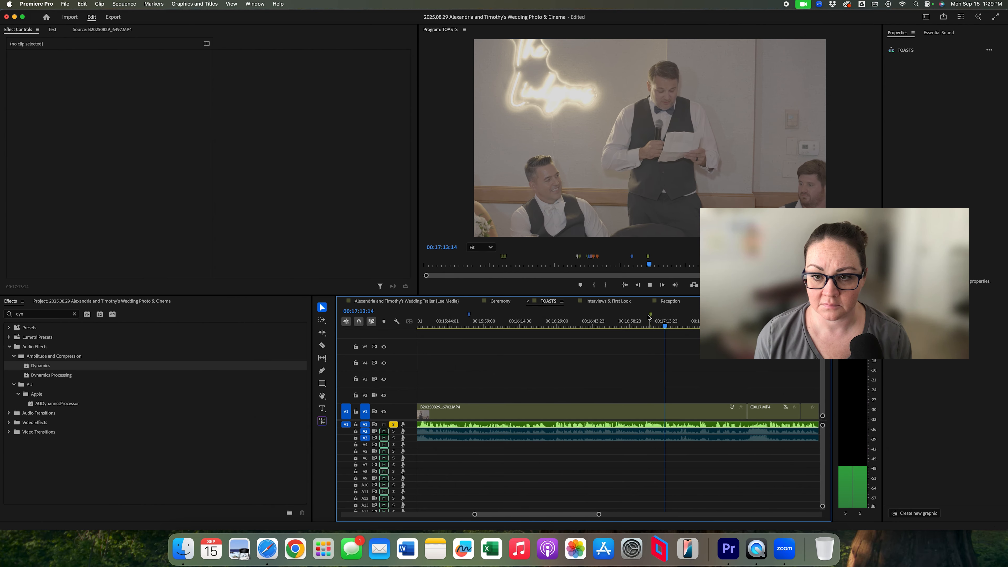
pyautogui.hscroll(5, 604, 347)
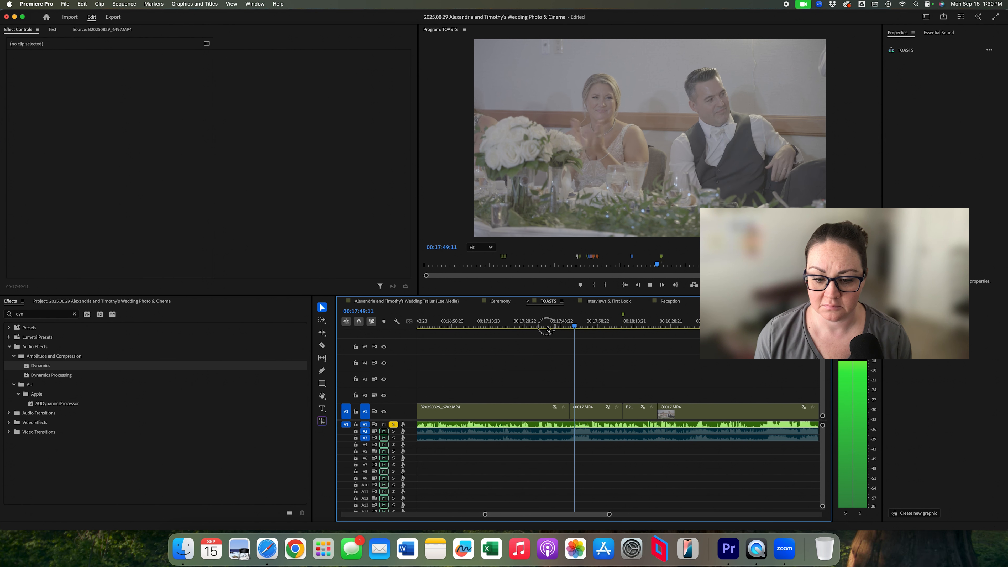
pyautogui.doubleClick(520, 327)
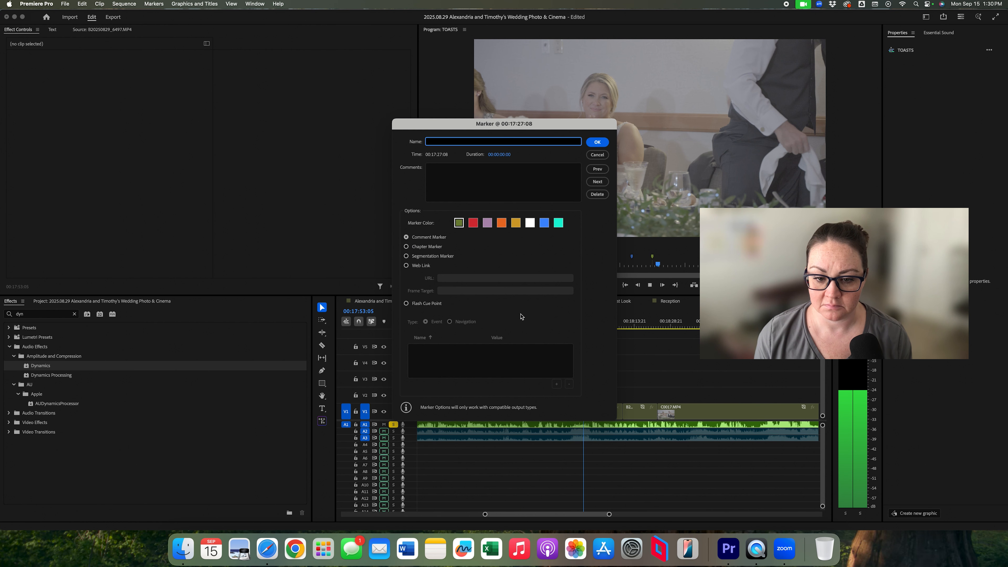
pyautogui.click(544, 222)
pyautogui.press('Return')
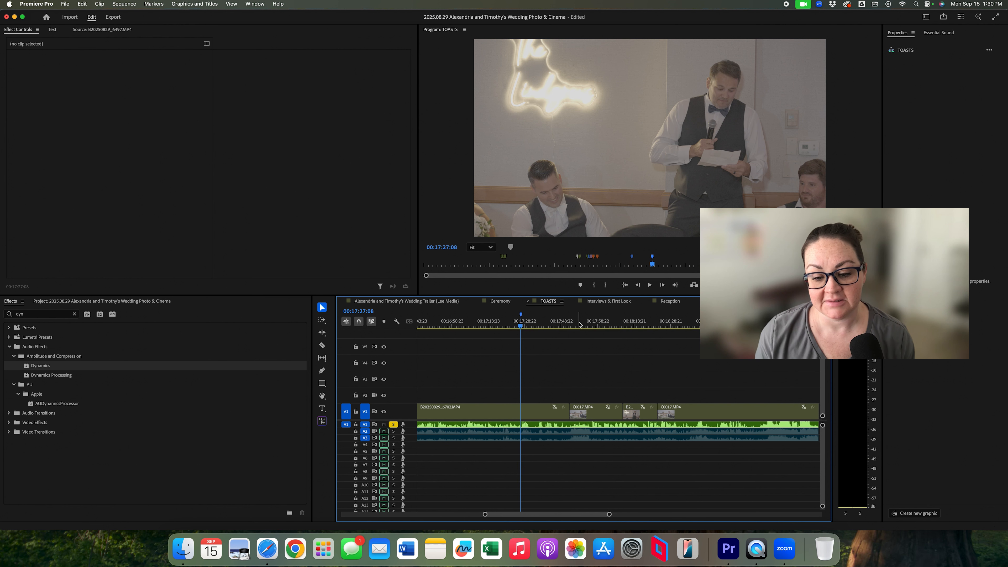
# Step: Resume playback from about 00:17:53, add a sequence marker at 00:18:05:19 and color it orange
pyautogui.click(583, 324)
pyautogui.press('space')
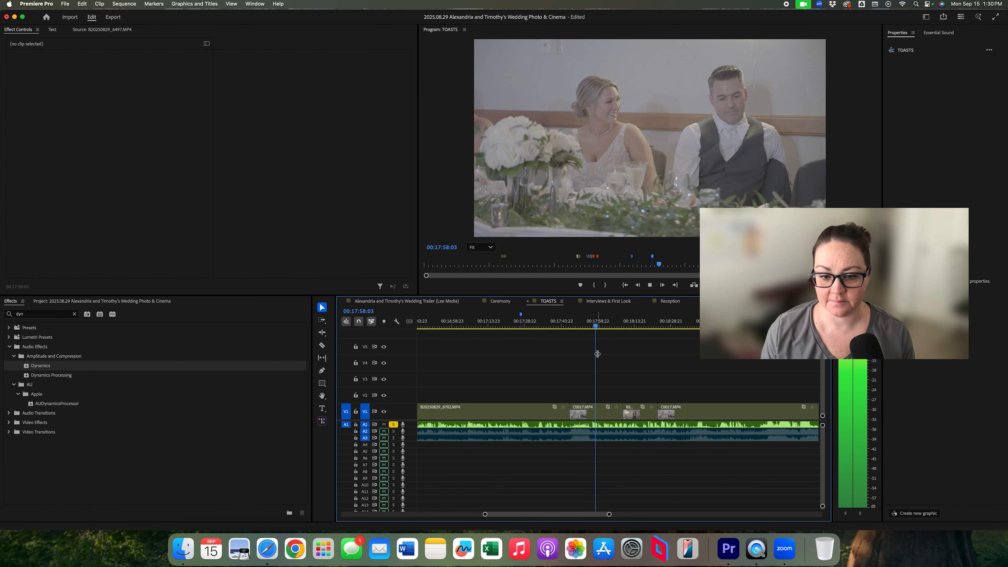
pyautogui.scroll(-5, 584, 355)
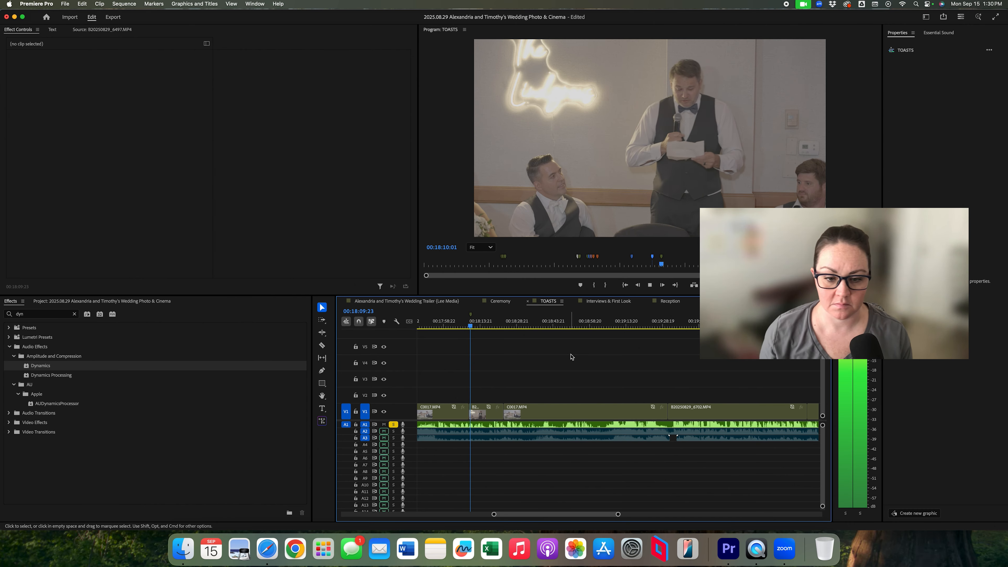
pyautogui.click(463, 326)
pyautogui.moveTo(464, 326); pyautogui.dragTo(460, 325)
pyautogui.doubleClick(460, 314)
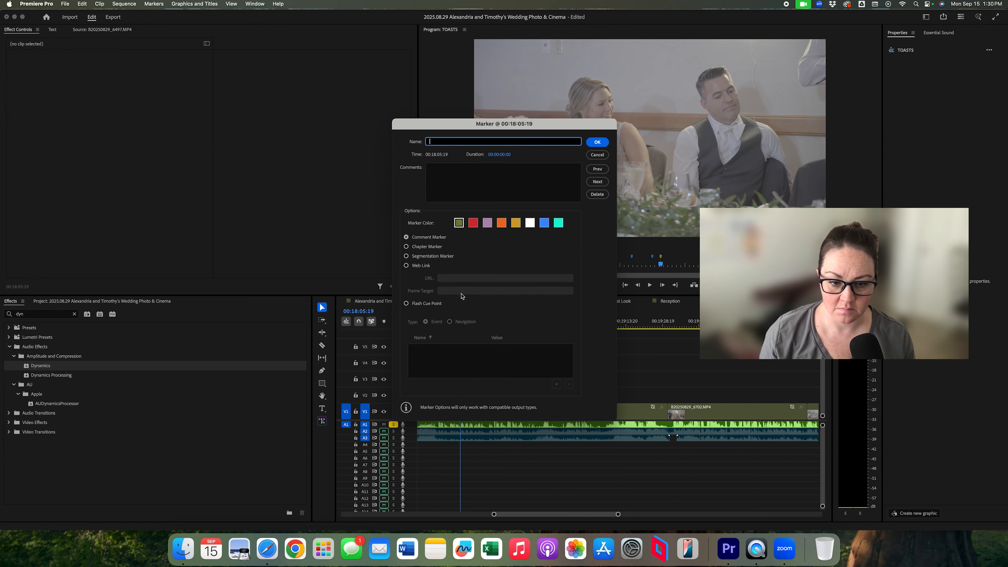
pyautogui.click(501, 223)
pyautogui.press('Return')
# Step: Play on from the orange marker and move the green sequence marker to about 00:18:46
pyautogui.press('space')
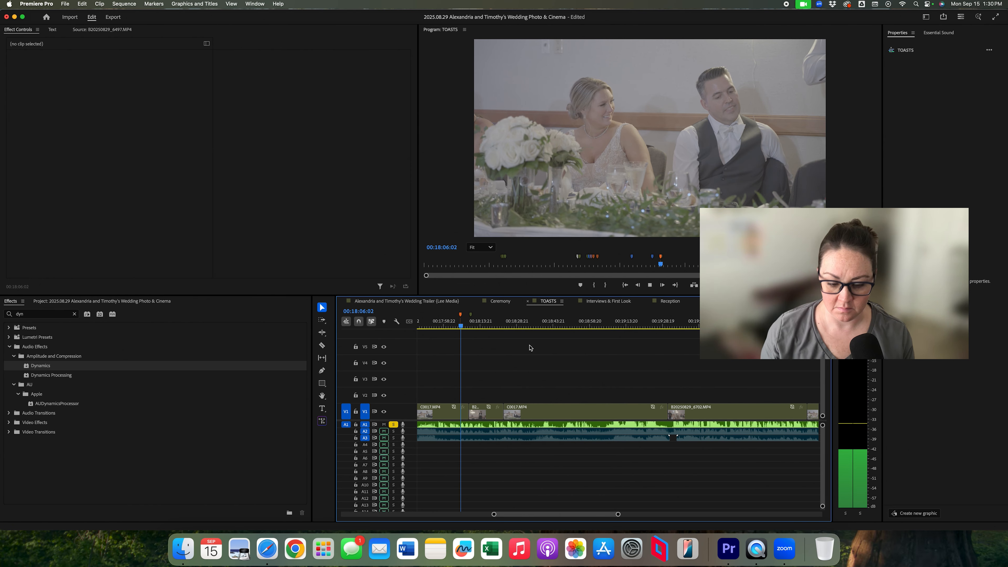
pyautogui.press('=')
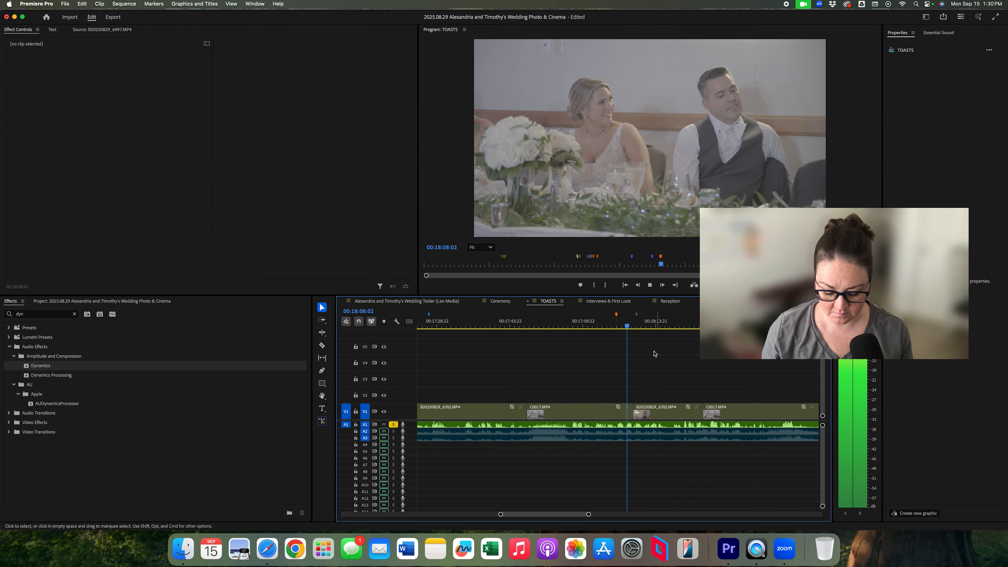
pyautogui.click(637, 315)
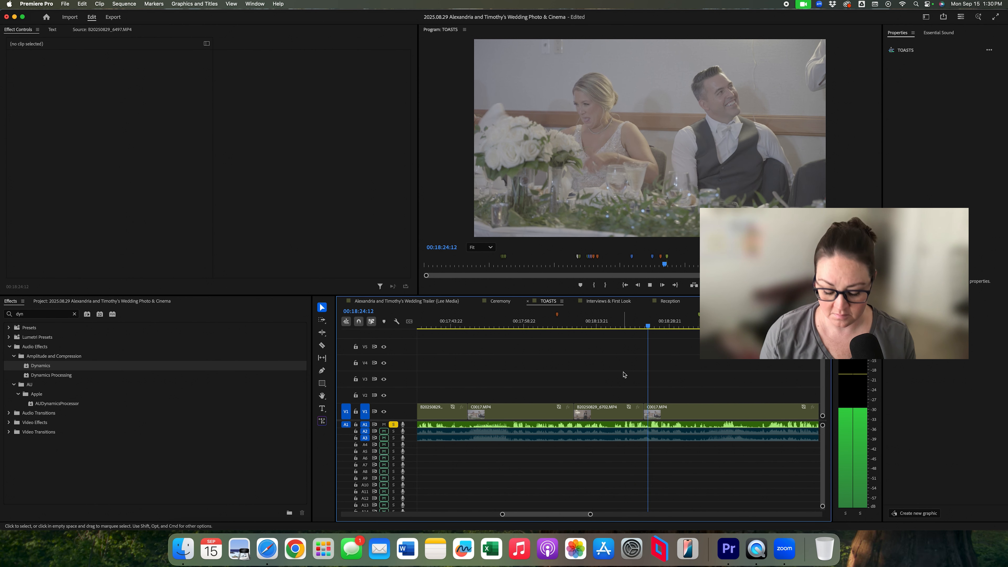
pyautogui.press('-')
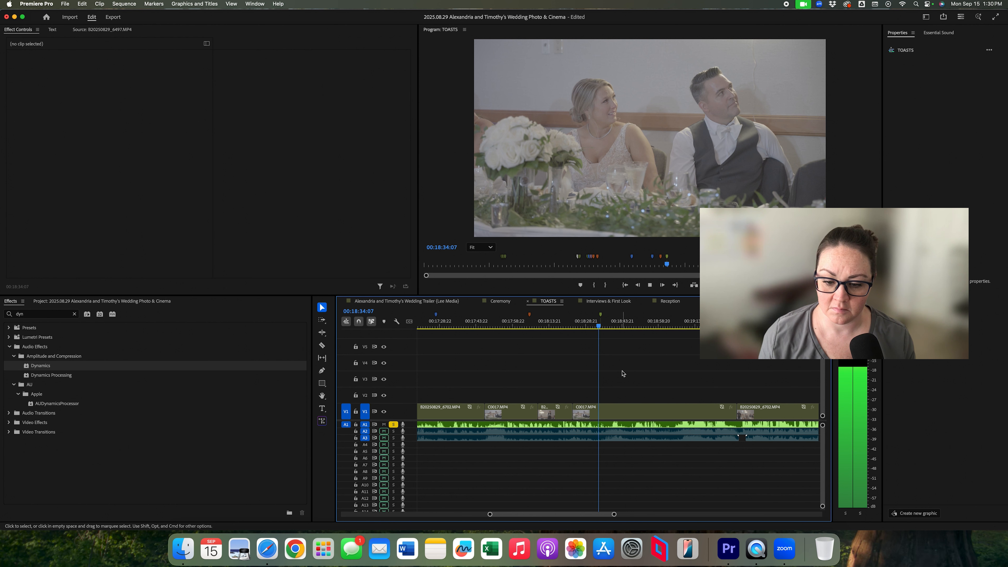
pyautogui.press('space')
pyautogui.moveTo(601, 332); pyautogui.dragTo(596, 328)
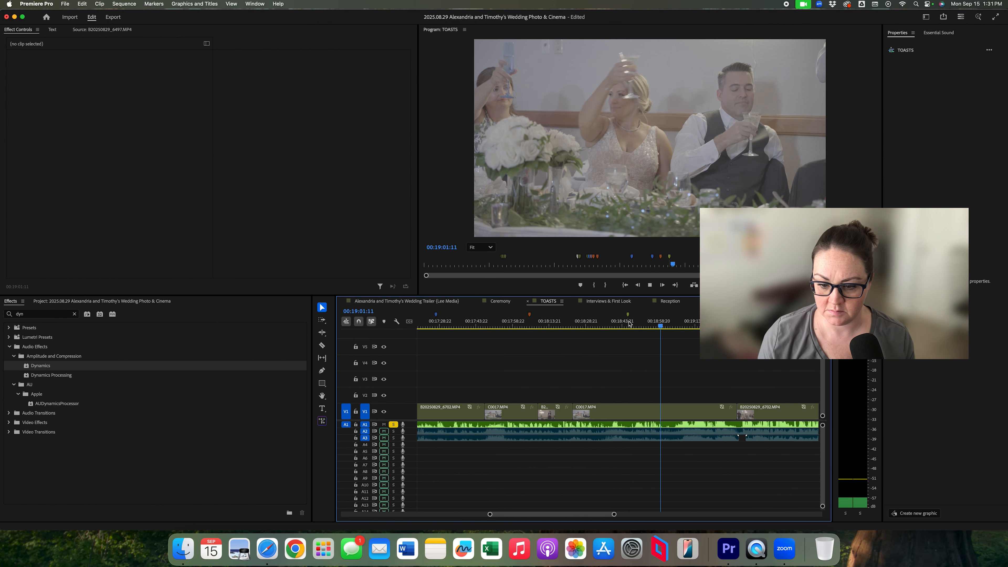
# Step: Skip ahead to the next speaker, cut toasts.wav on A1 at about 00:19:31 and adjust the following segment's audio gain
pyautogui.hscroll(5, 614, 358)
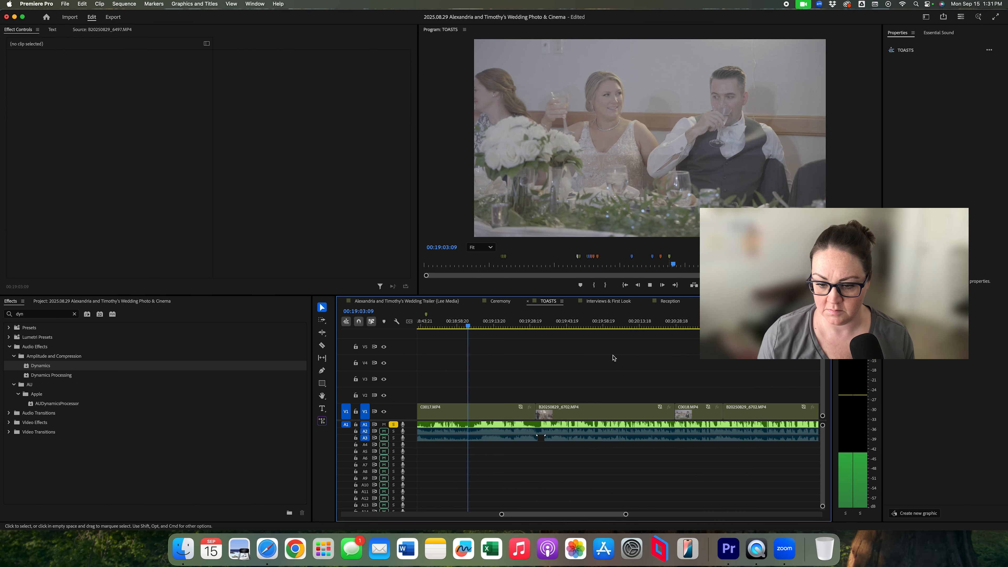
pyautogui.click(539, 327)
pyautogui.press('space')
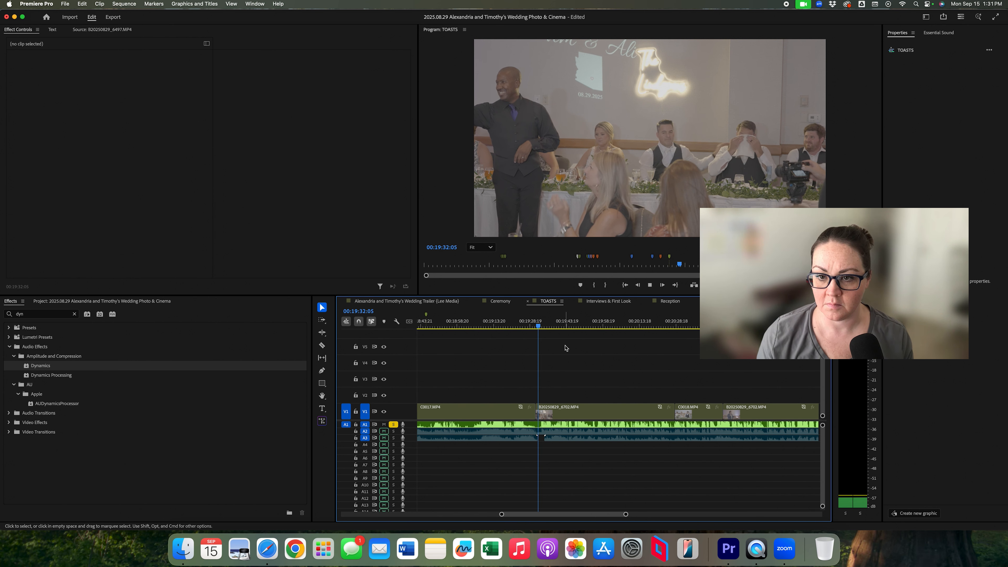
pyautogui.press('-')
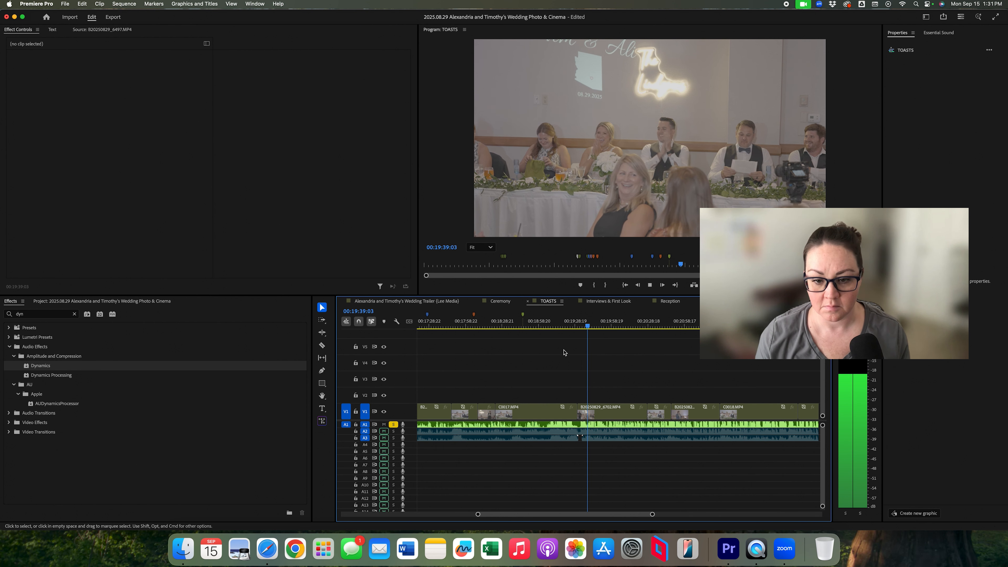
pyautogui.press('c')
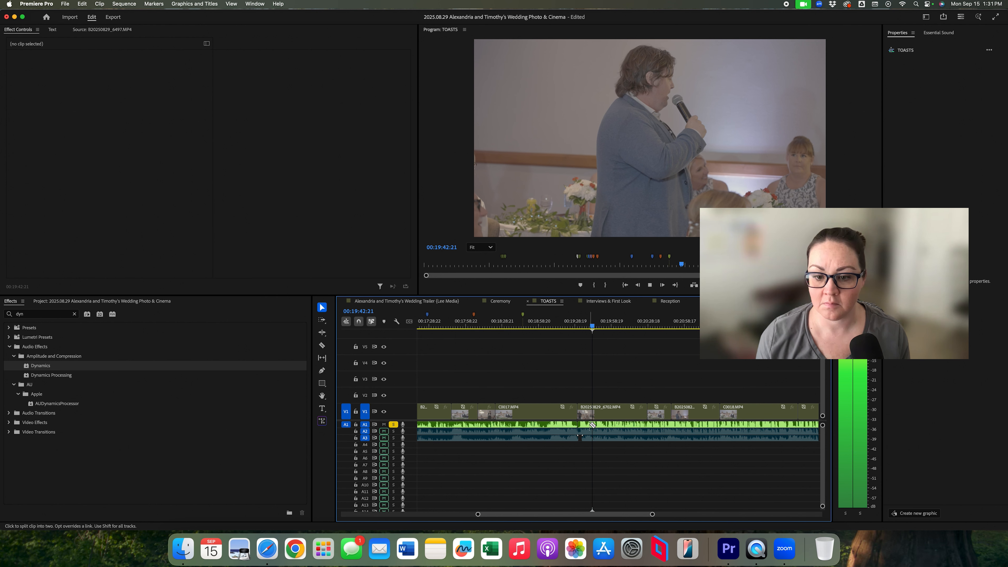
pyautogui.press('v')
pyautogui.rightClick(592, 423)
pyautogui.click(614, 416)
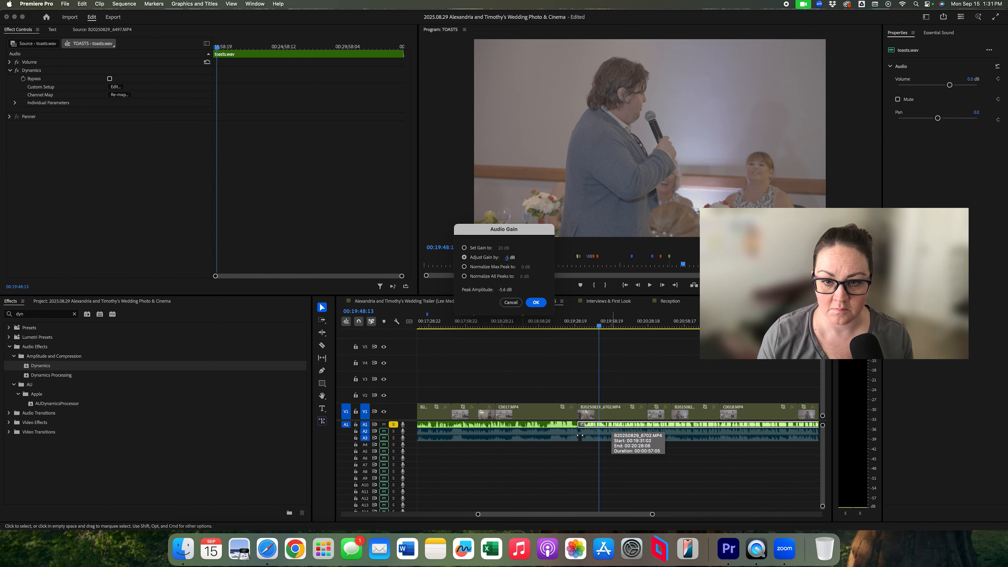
pyautogui.press('Return')
pyautogui.press('space')
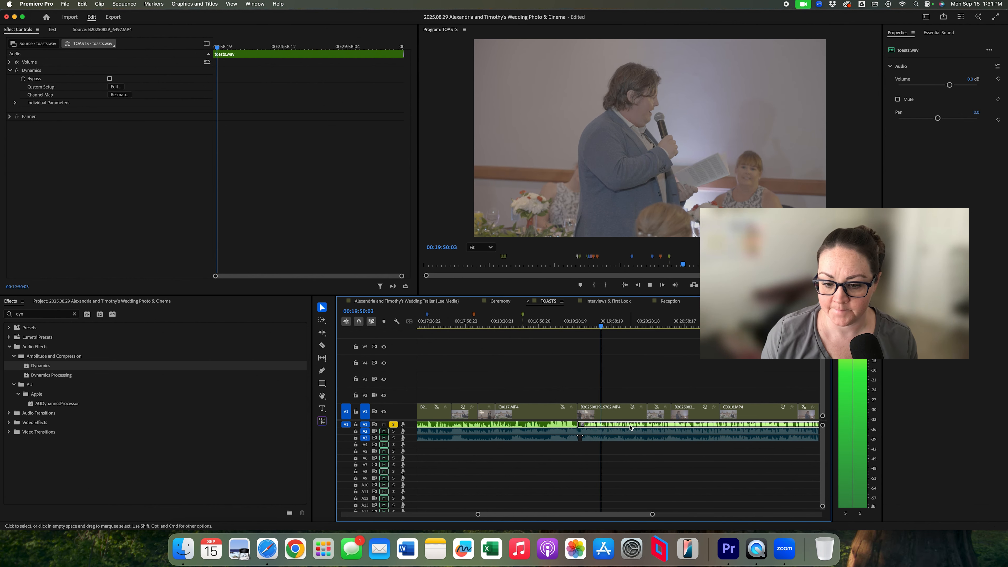
# Step: Enlarge the audio tracks and readjust the gain of the toasts.wav segment starting at about 00:19:31
pyautogui.rightClick(631, 428)
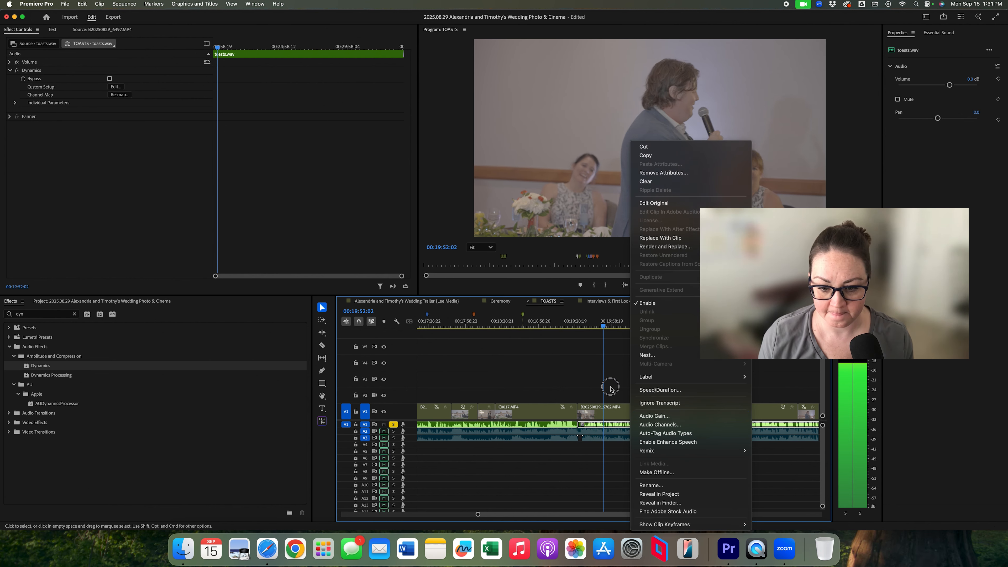
pyautogui.click(621, 394)
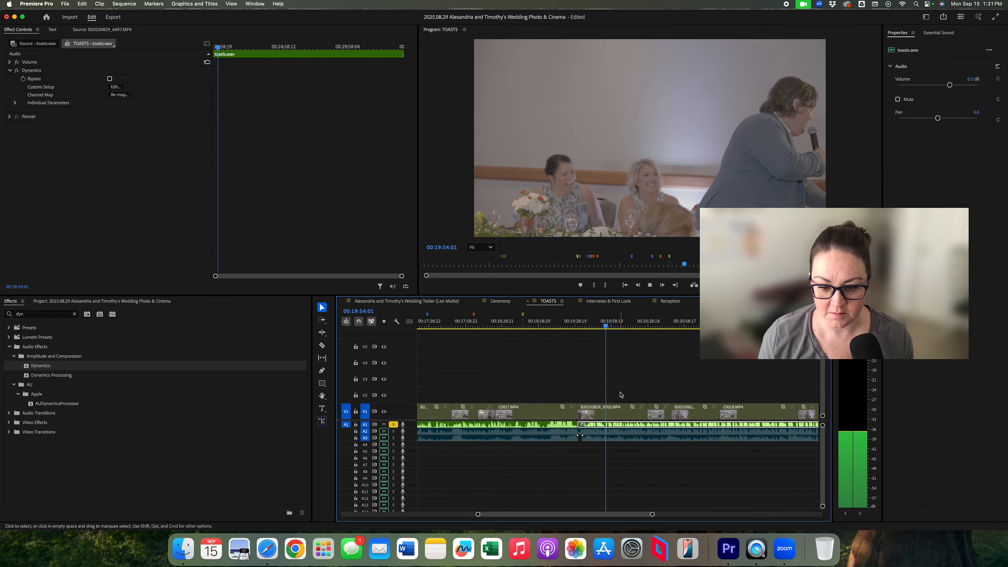
pyautogui.hotkey('alt', '=')
pyautogui.rightClick(632, 431)
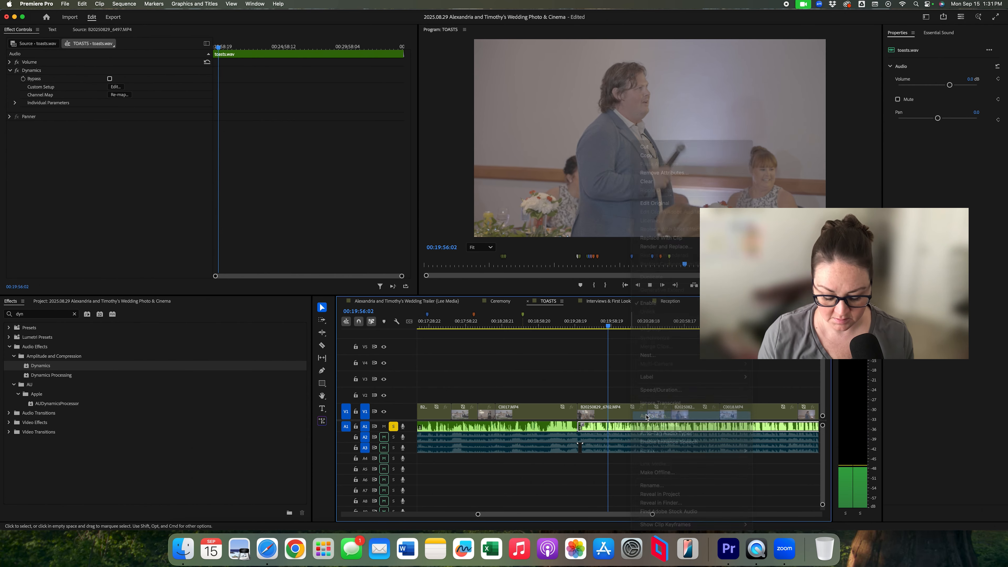
pyautogui.click(647, 414)
pyautogui.press('Return')
pyautogui.press('space')
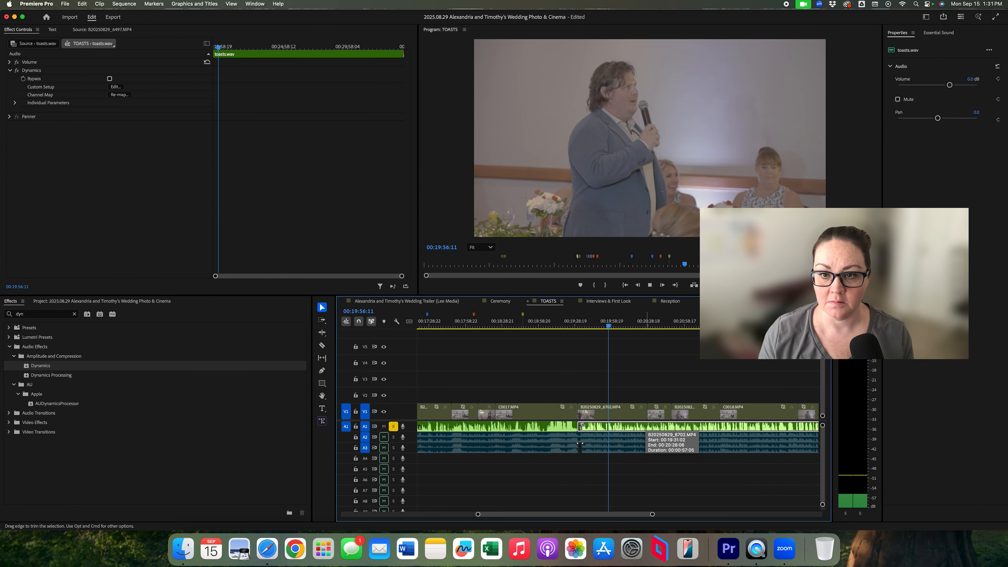
pyautogui.click(652, 385)
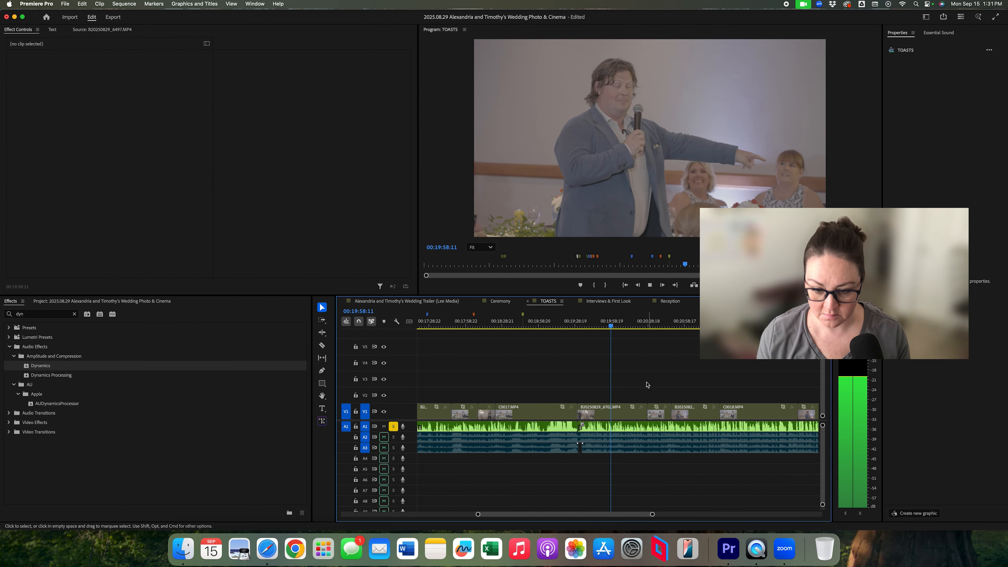
# Step: Play on through the toast, add a sequence marker at 00:21:03:06 and color it orange
pyautogui.scroll(-5, 593, 384)
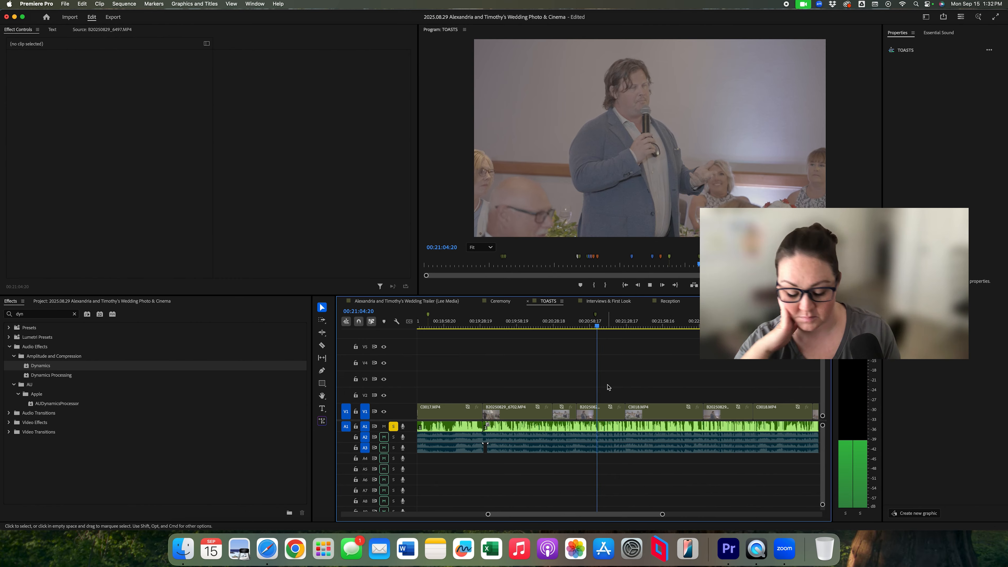
pyautogui.press('=')
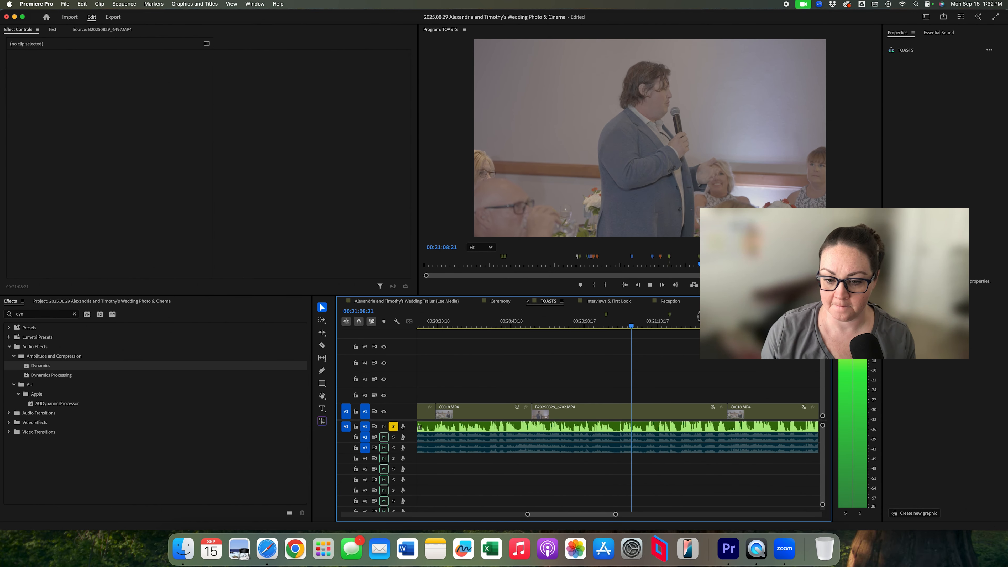
pyautogui.doubleClick(606, 314)
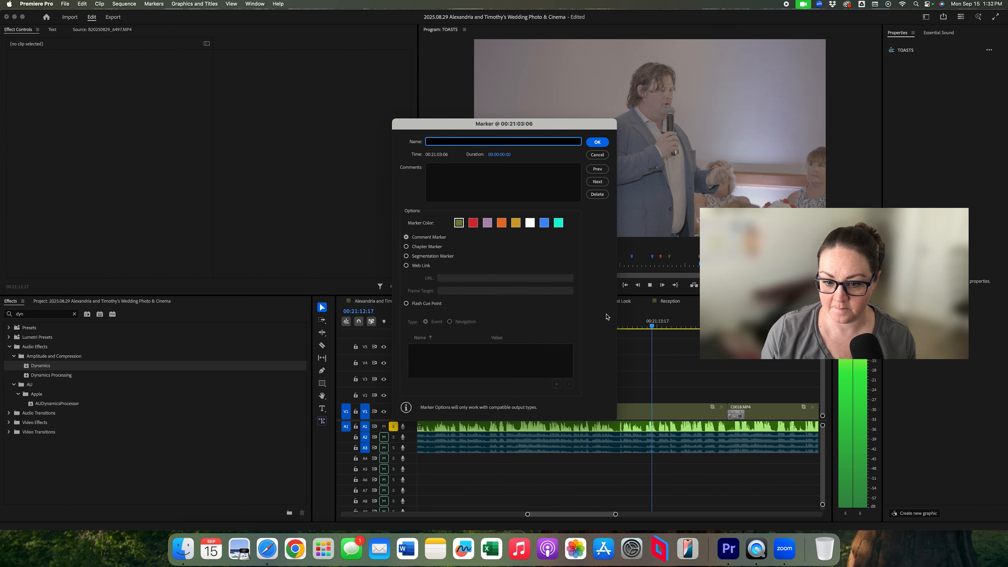
pyautogui.click(502, 223)
pyautogui.press('Return')
pyautogui.press('space')
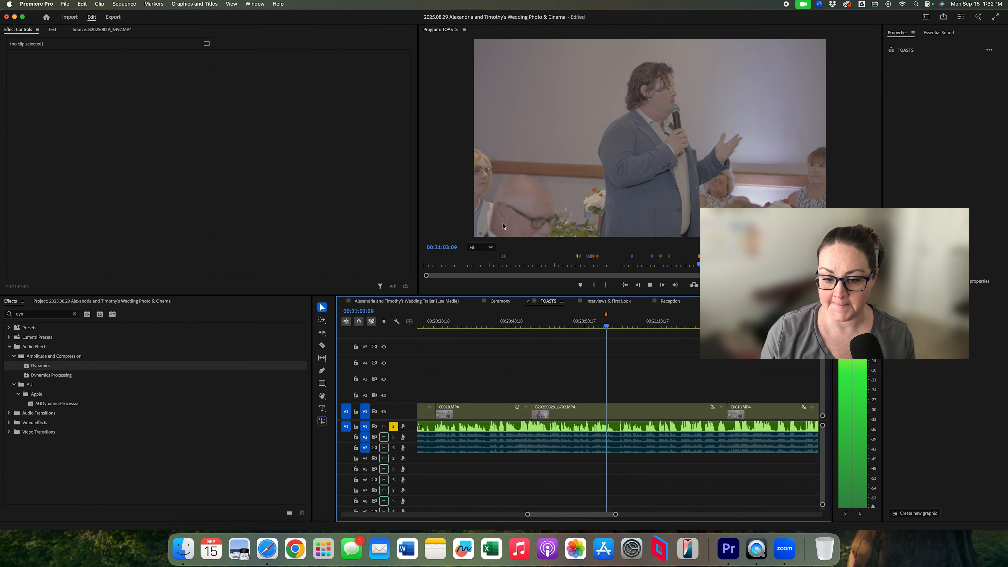
# Step: Find the start of the remark just before the new orange marker, move the marker to 00:21:01:07 and resume playback
pyautogui.click(593, 325)
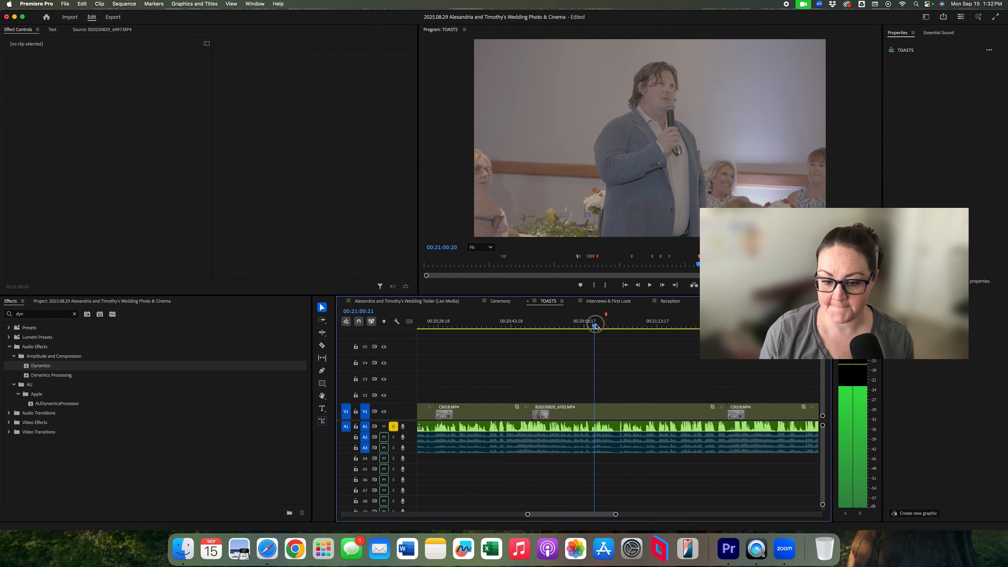
pyautogui.moveTo(597, 324); pyautogui.dragTo(598, 324)
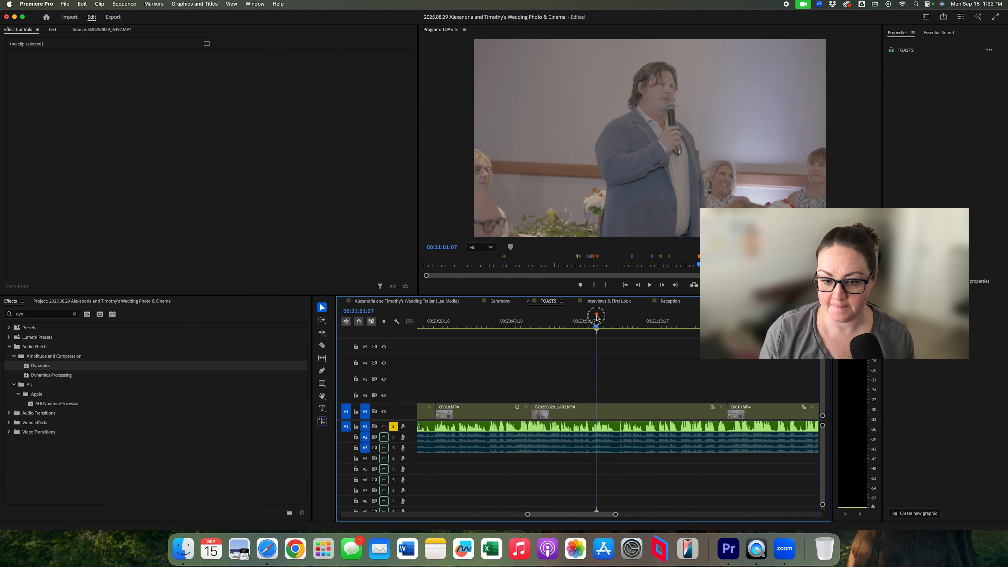
pyautogui.press('space')
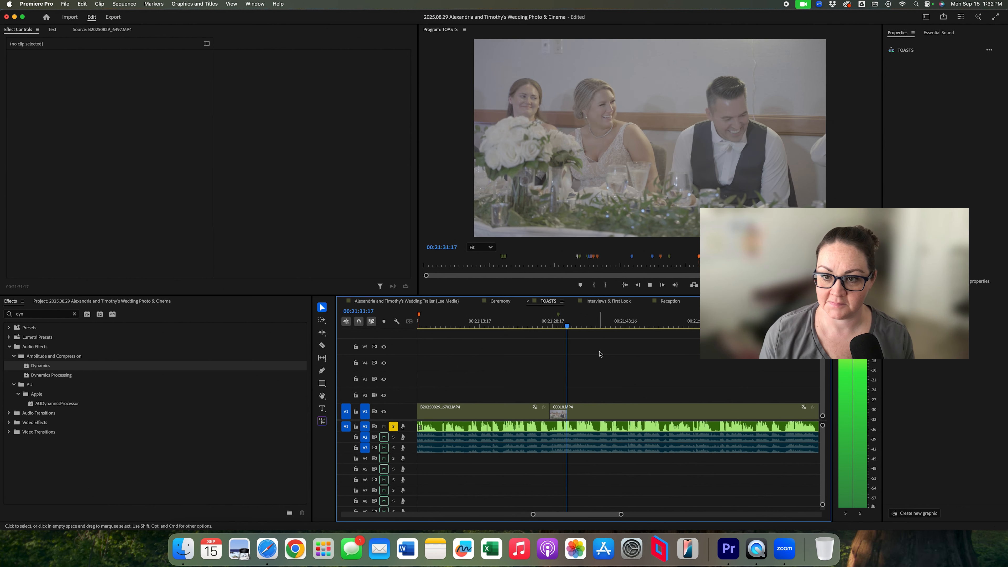
# Step: Play on and cut the clips on all tracks at about 00:21:44
pyautogui.press('-')
pyautogui.press('c')
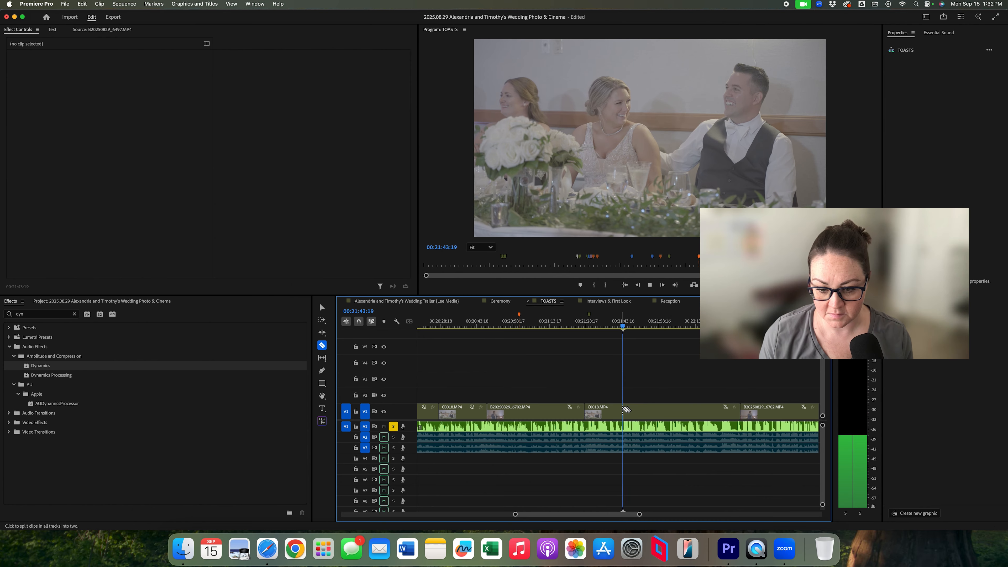
pyautogui.keyDown('shift'); pyautogui.click(624, 409); pyautogui.keyUp('shift')
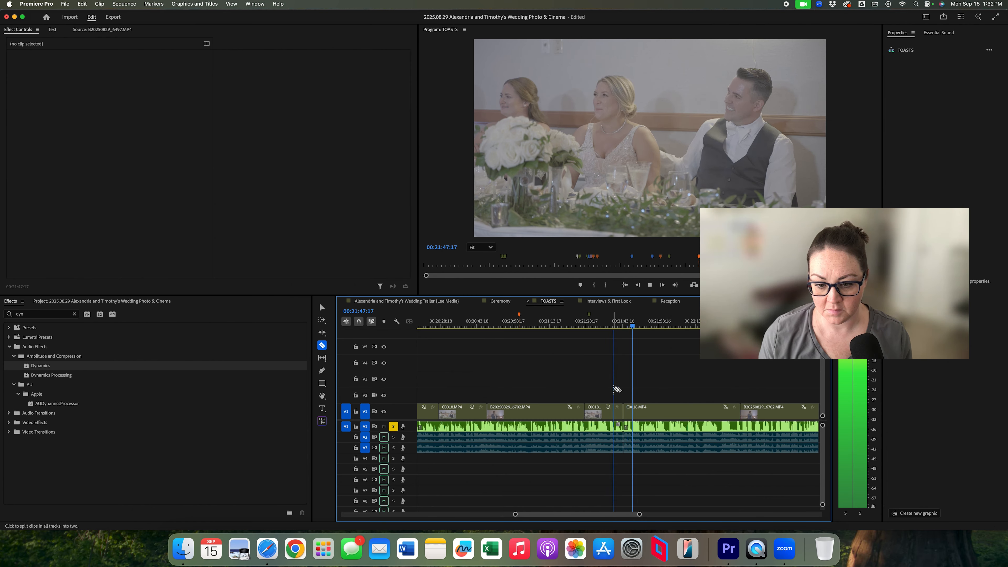
pyautogui.press('v')
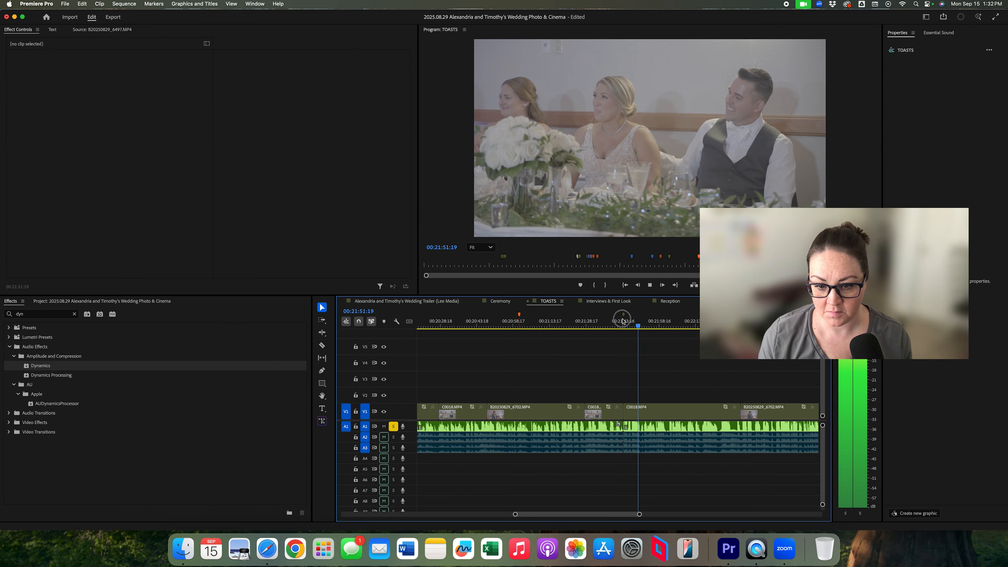
# Step: Color the sequence marker at 00:21:44:03 red and resume playback
pyautogui.doubleClick(623, 316)
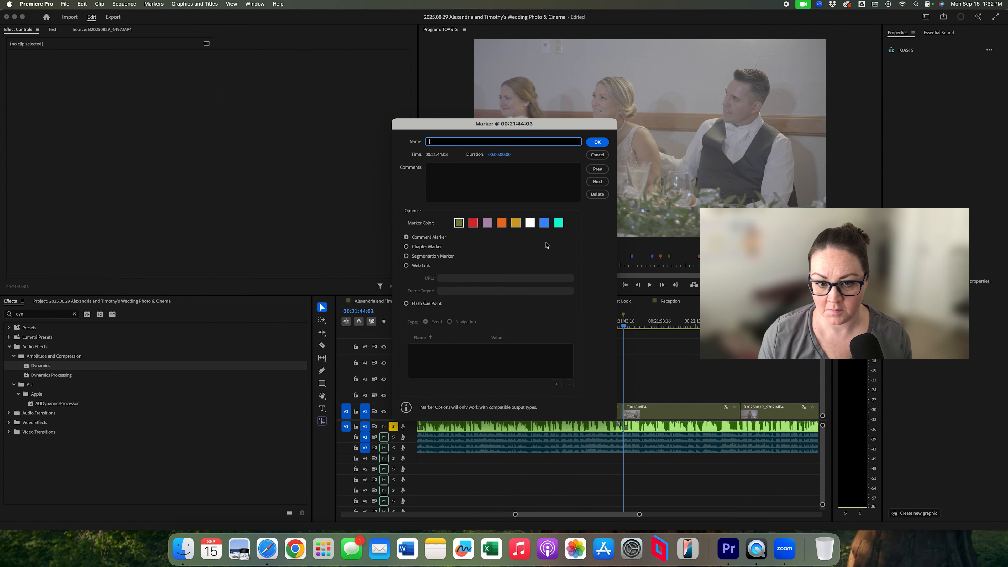
pyautogui.click(473, 223)
pyautogui.press('Return')
pyautogui.press('space')
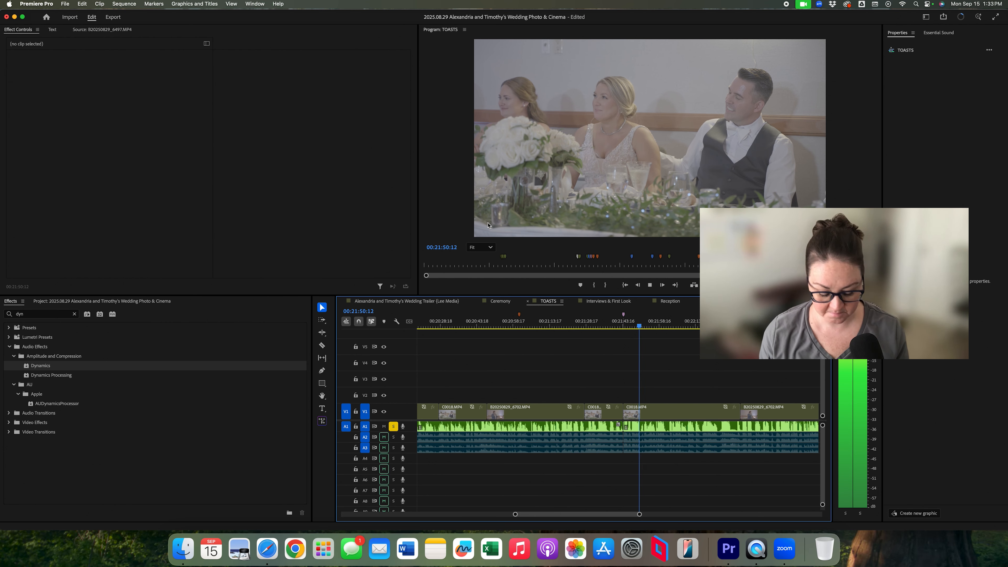
# Step: Play on to the next key moment, add a sequence marker at 00:23:00:04 and color it orange
pyautogui.press('c')
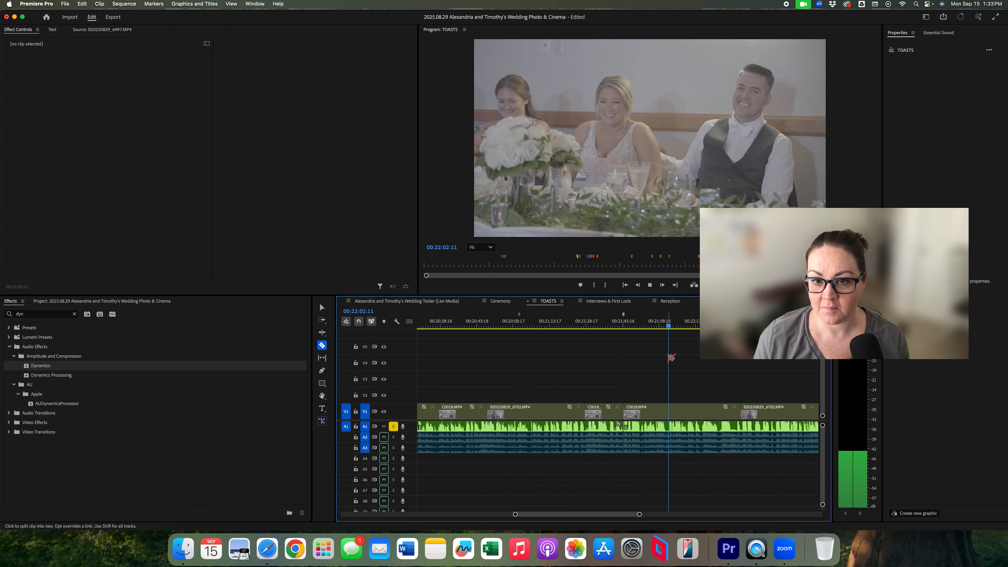
pyautogui.hscroll(5, 642, 358)
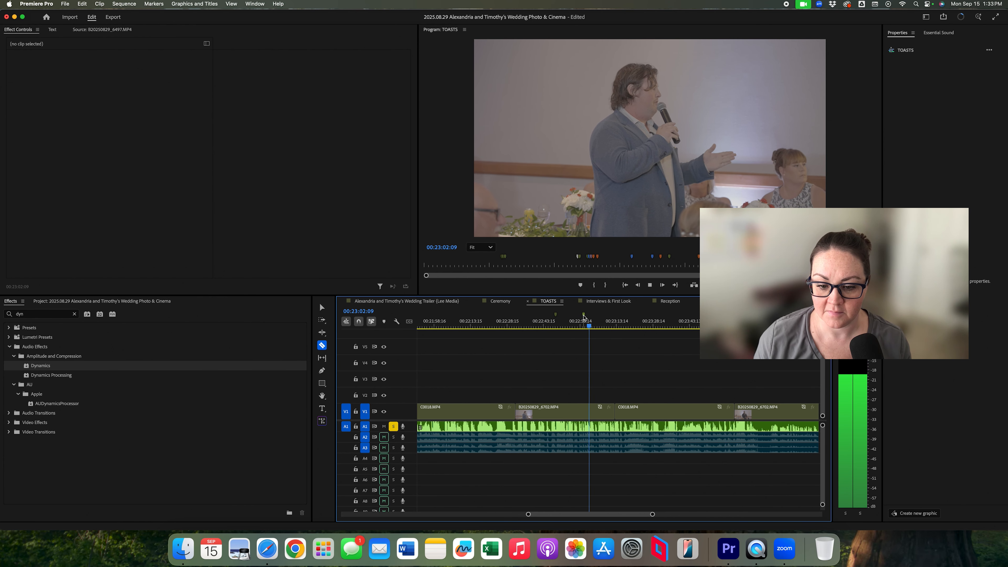
pyautogui.doubleClick(583, 314)
pyautogui.click(501, 223)
pyautogui.click(597, 142)
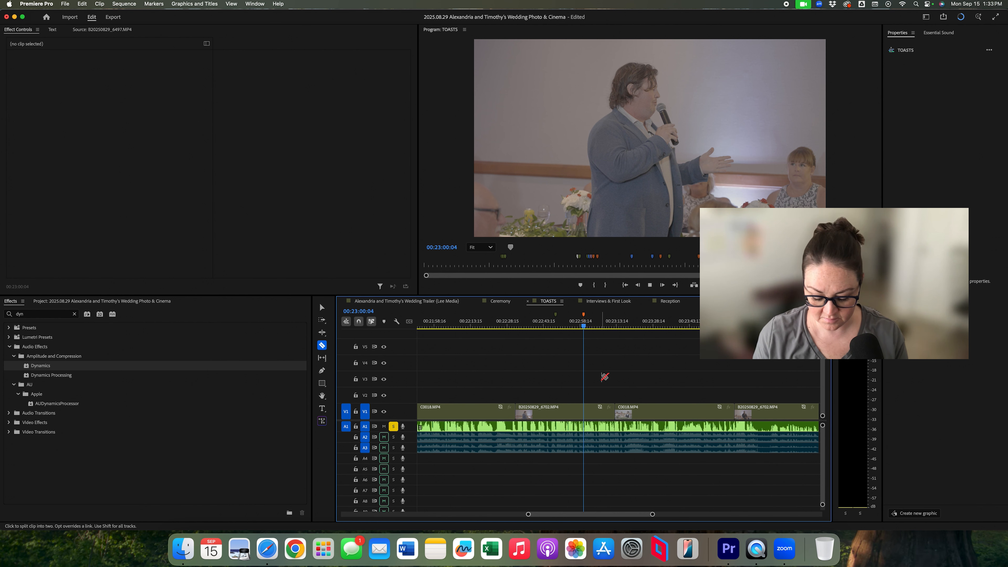
# Step: Replay the passage from the new orange marker, move the marker to 00:23:02:12 and resume playback
pyautogui.press('=')
pyautogui.press('=')
pyautogui.press('space')
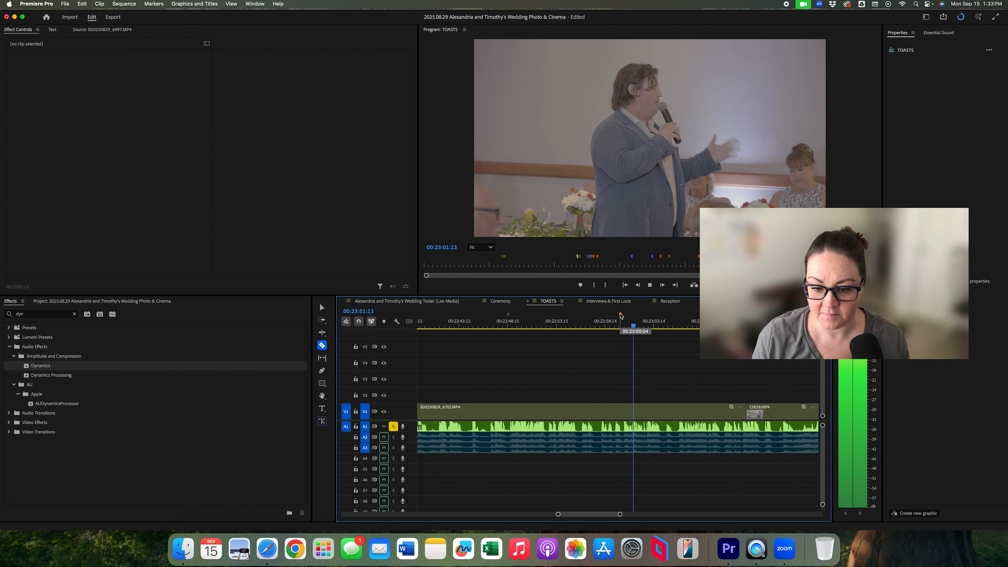
pyautogui.press('space')
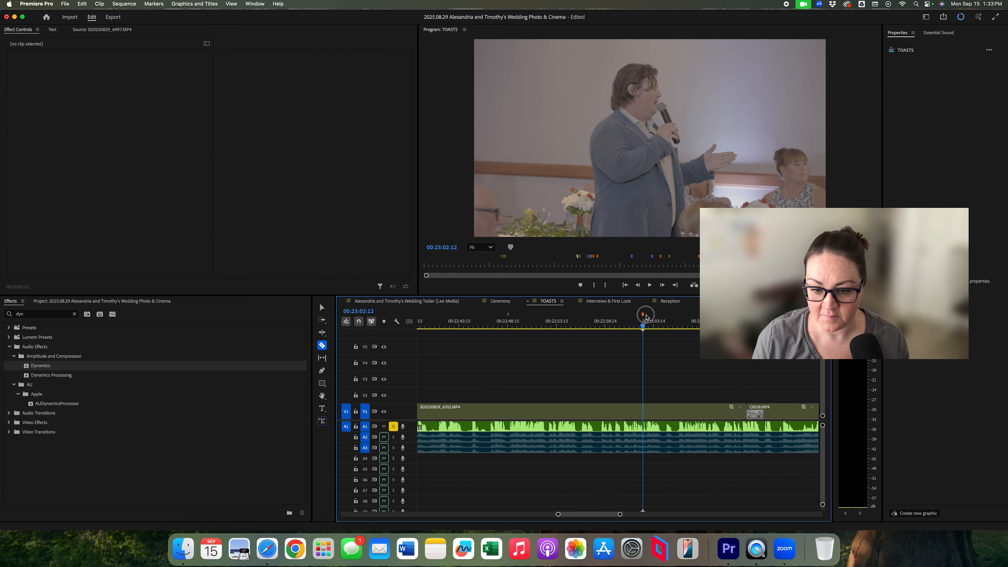
pyautogui.press('space')
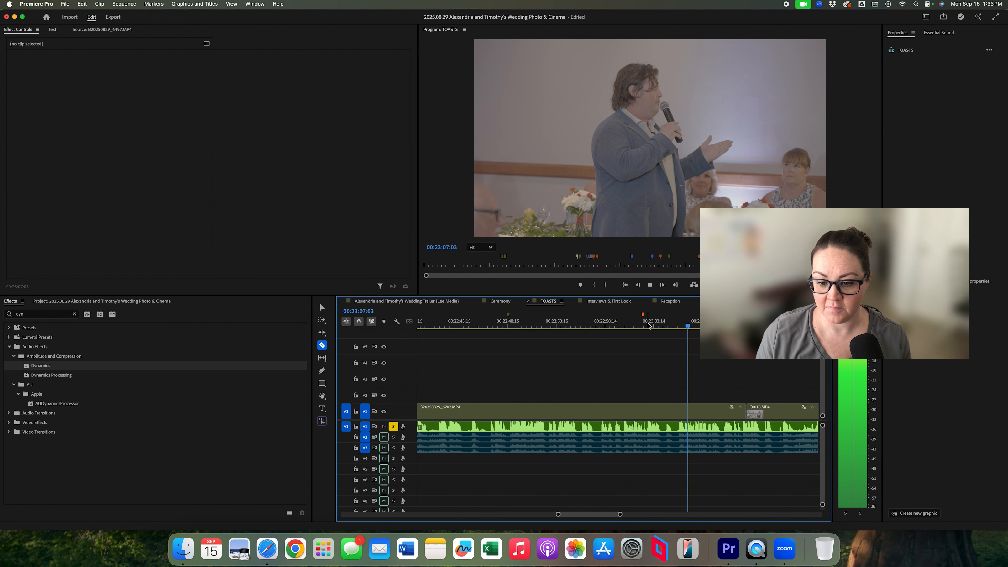
# Step: Play to the end of this toast, skip ahead to the next speaker and listen to the audio level
pyautogui.press('-')
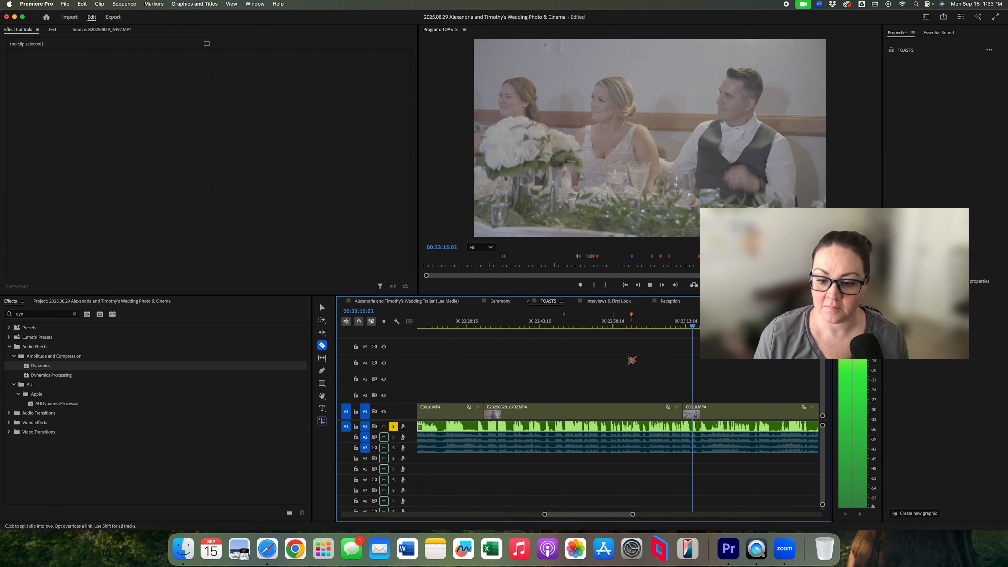
pyautogui.press('-')
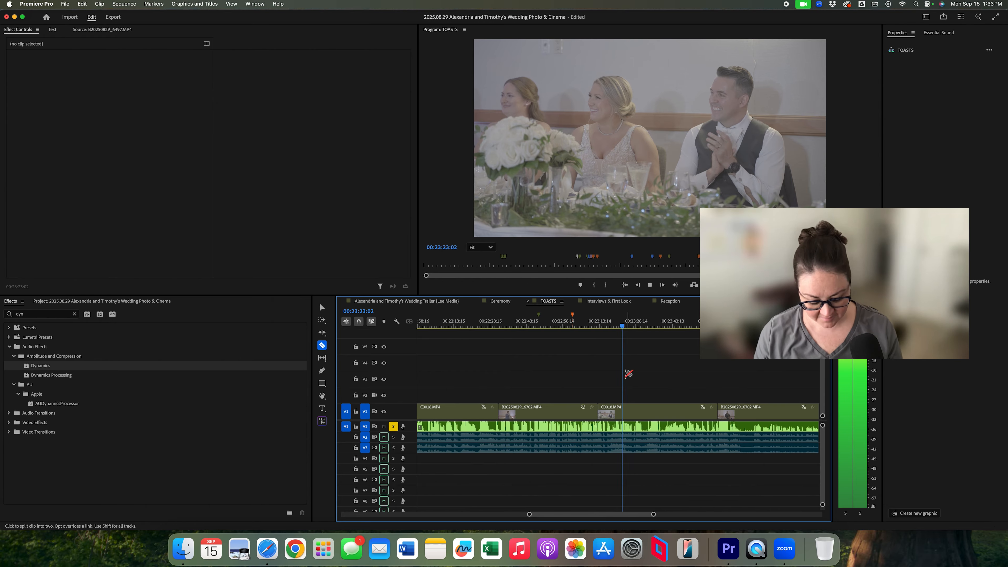
pyautogui.press('v')
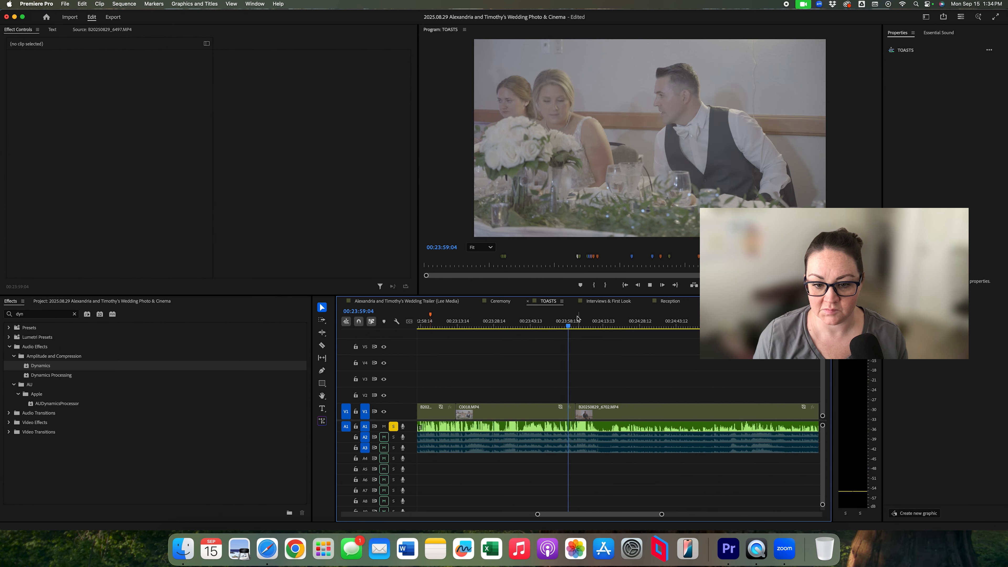
pyautogui.moveTo(582, 325); pyautogui.dragTo(611, 323)
pyautogui.press('space')
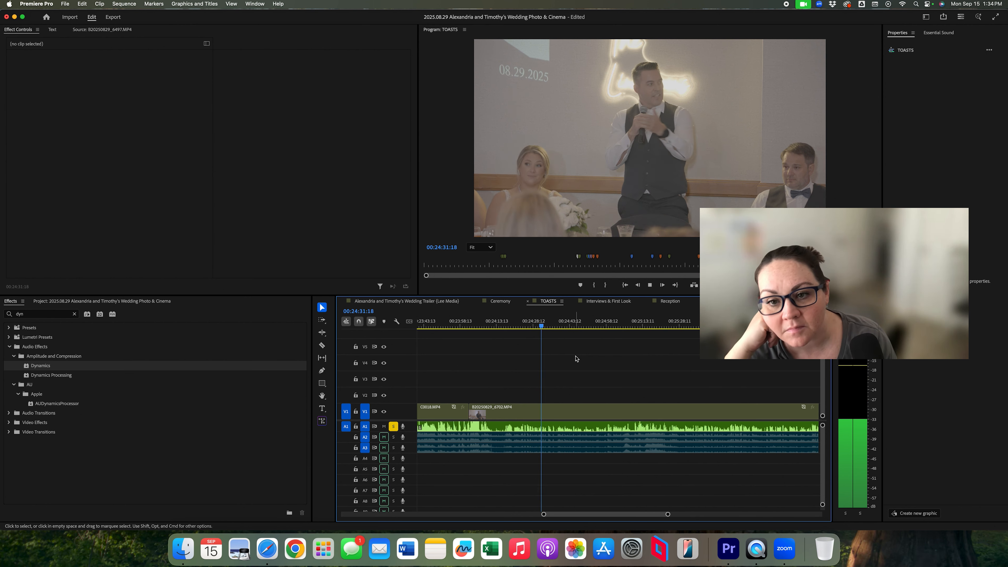
pyautogui.press('-')
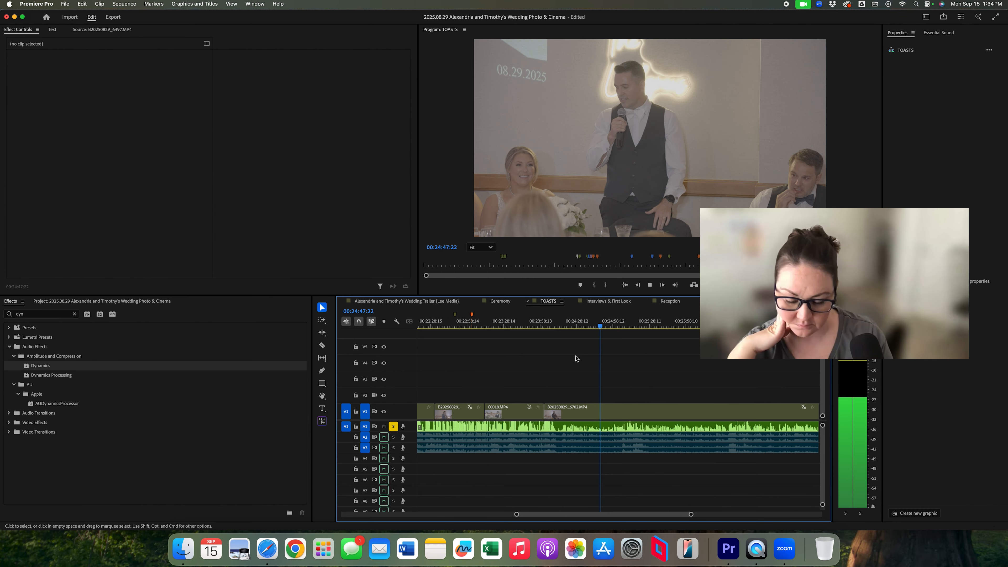
pyautogui.press('XF86AudioRaiseVolume')
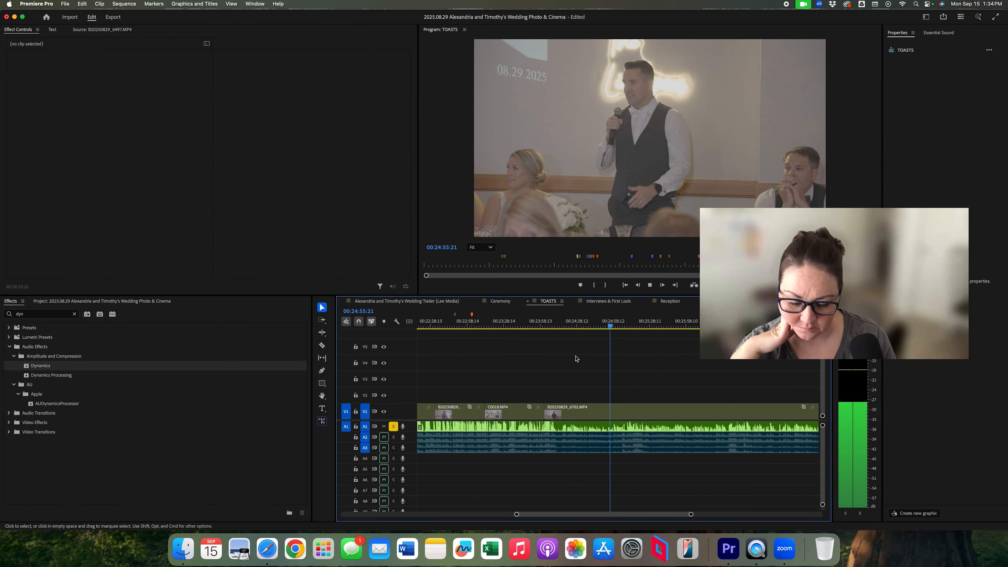
# Step: Cut toasts.wav on A1 at about 00:24:13 and adjust the following segment's audio gain by 5 dB
pyautogui.press('c')
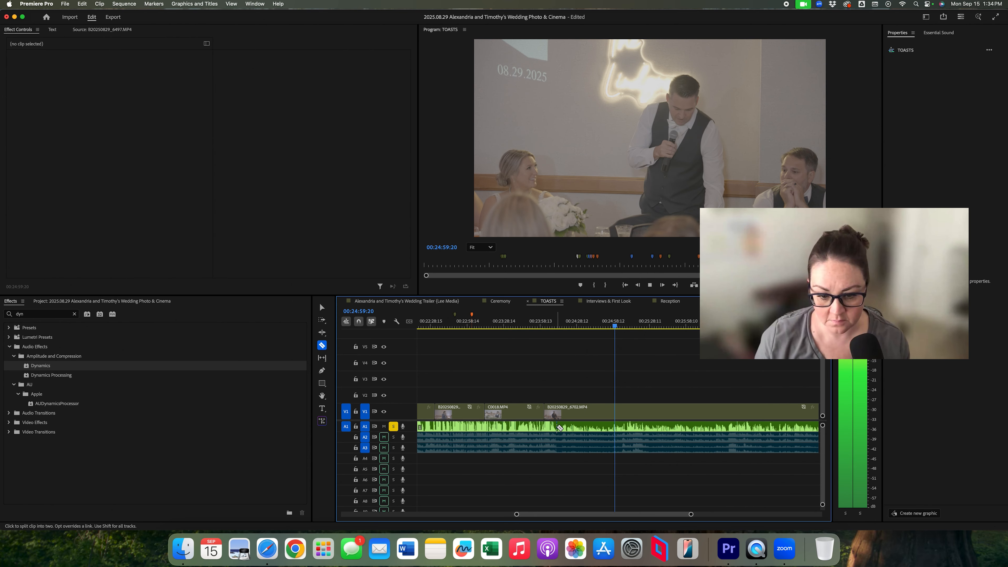
pyautogui.press('v')
pyautogui.rightClick(583, 427)
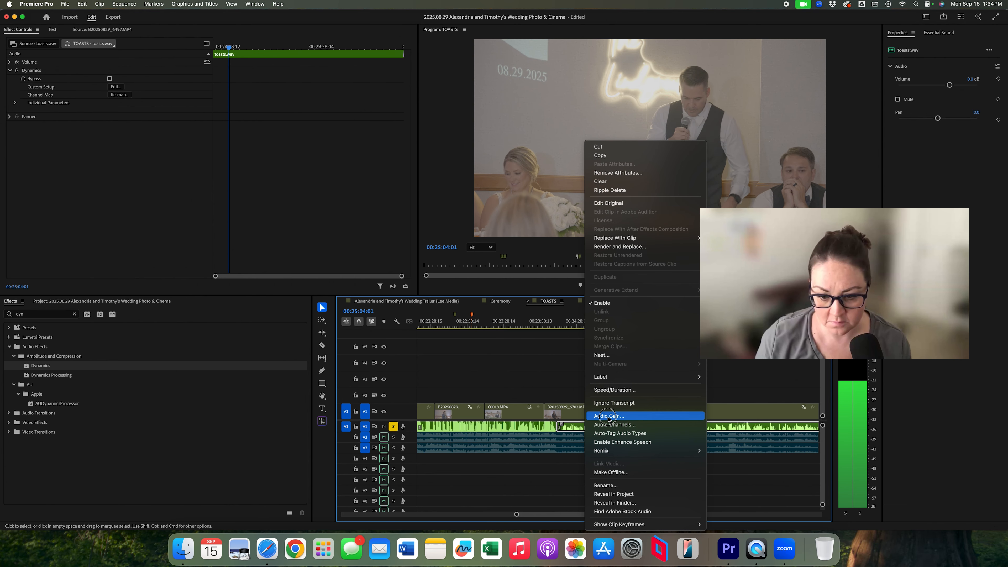
pyautogui.click(608, 416)
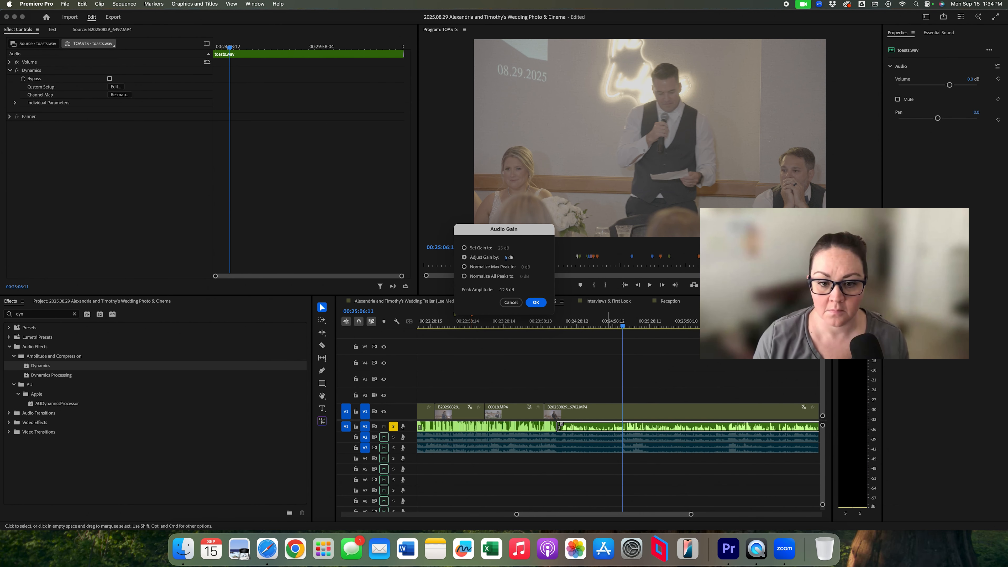
pyautogui.press('Return')
pyautogui.press('space')
pyautogui.click(676, 374)
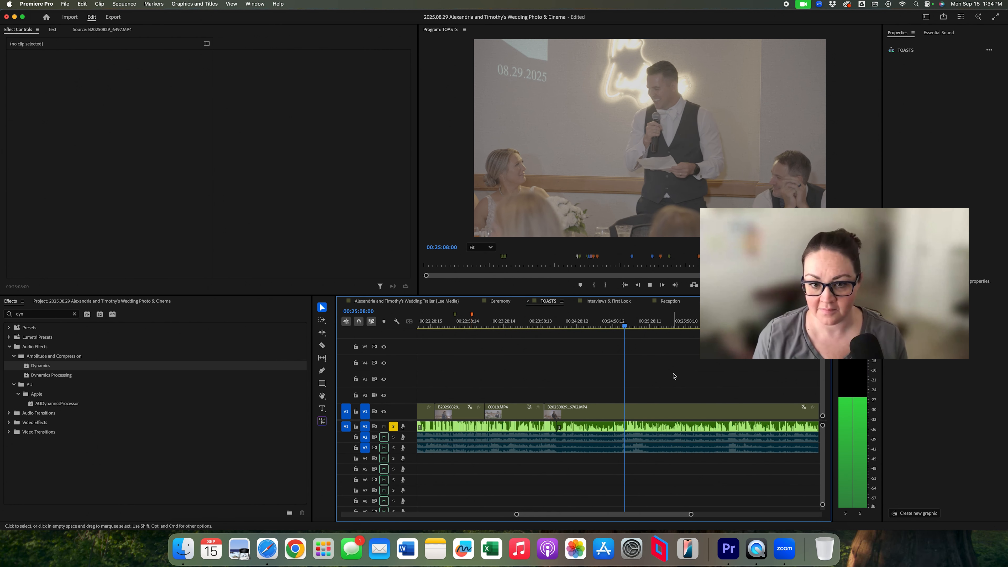
# Step: Review the new speaker's toast from about 00:25:08 to 00:28:41, listening for key moments and checking the audio level
pyautogui.press('=')
pyautogui.press('=')
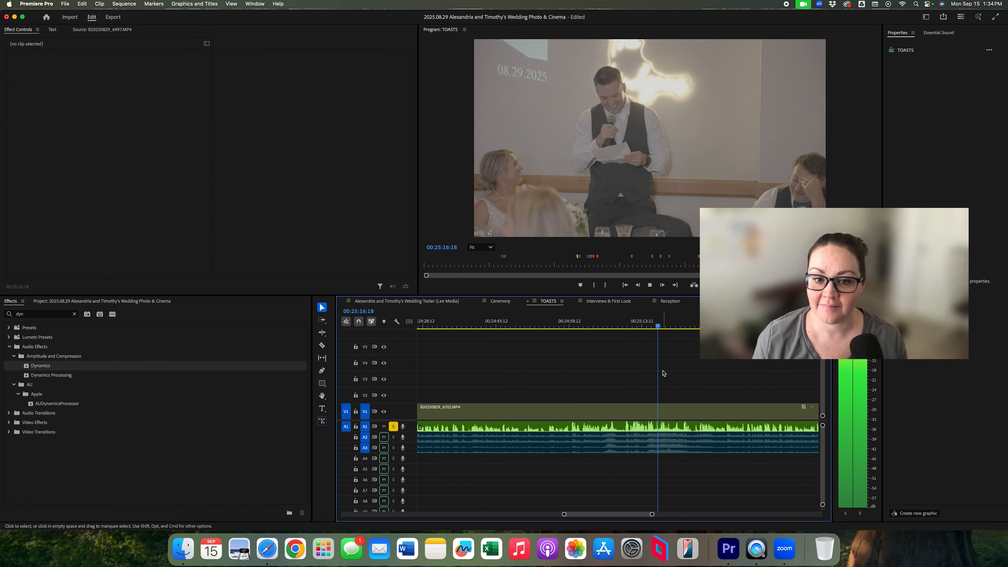
pyautogui.press('-')
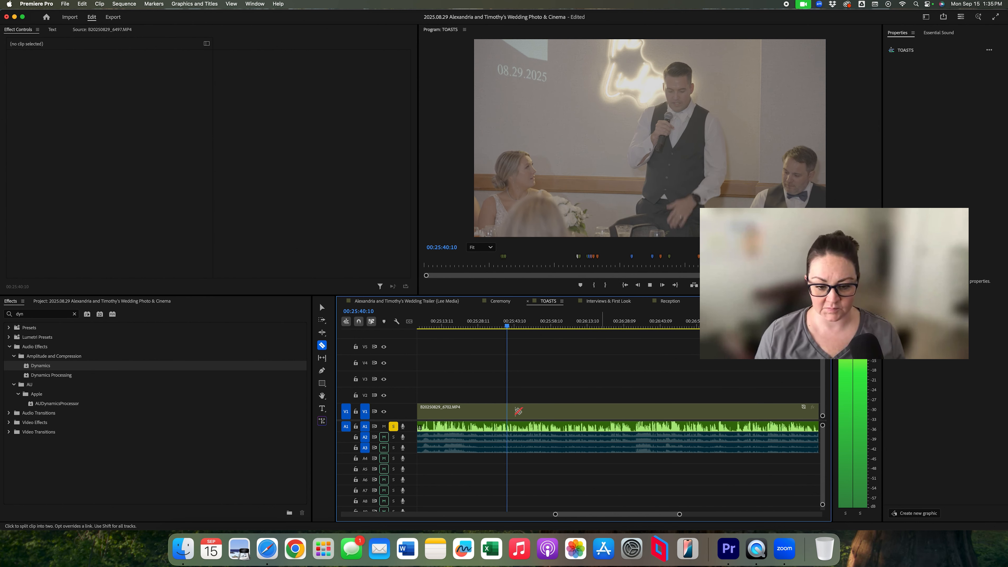
pyautogui.press('c')
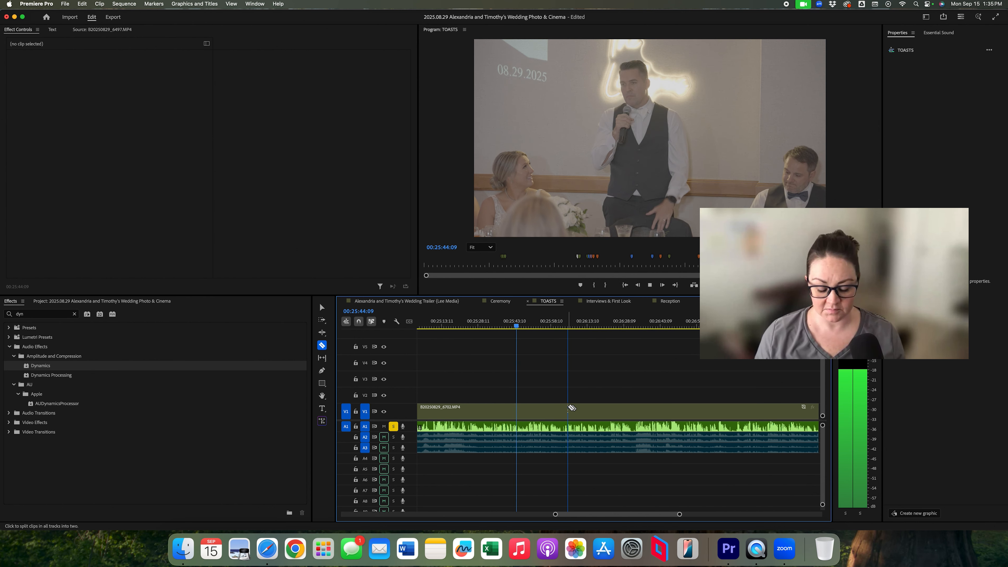
pyautogui.press('v')
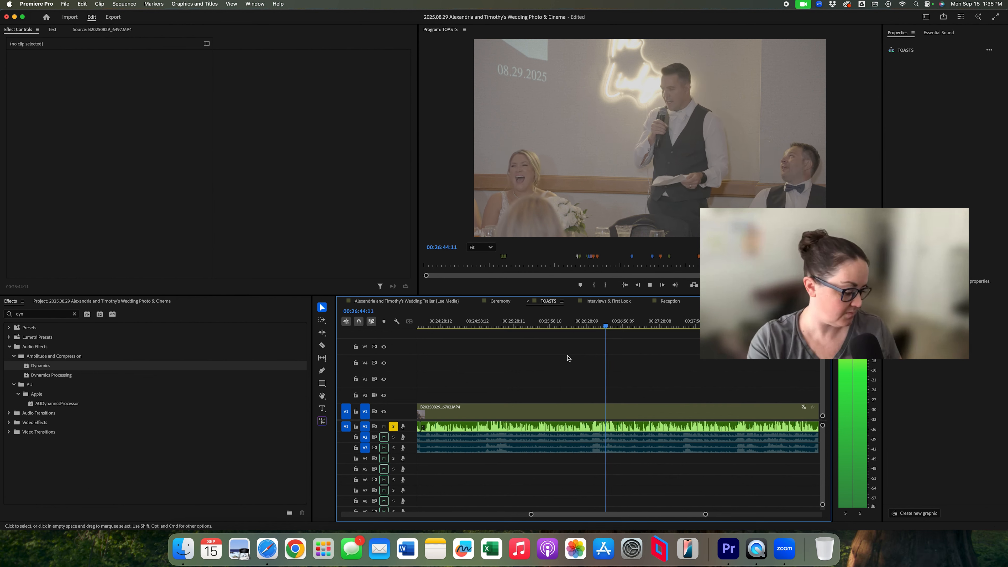
pyautogui.click(593, 320)
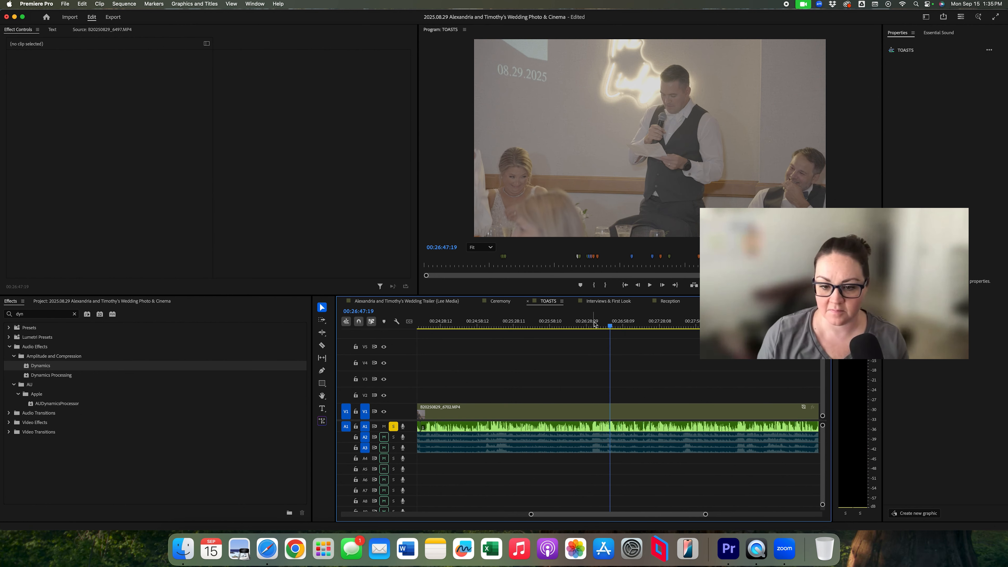
pyautogui.press('=')
pyautogui.press('space')
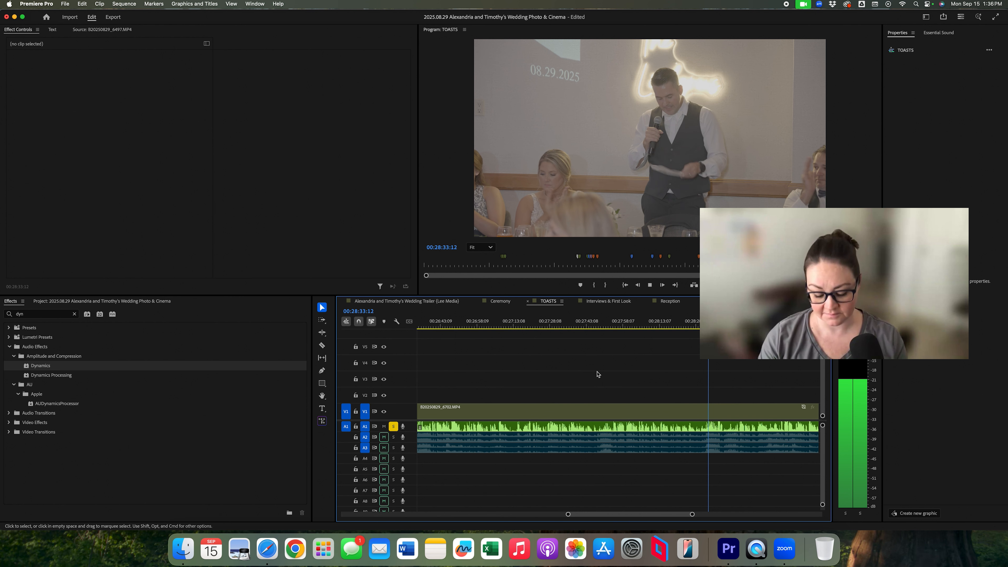
pyautogui.press('-')
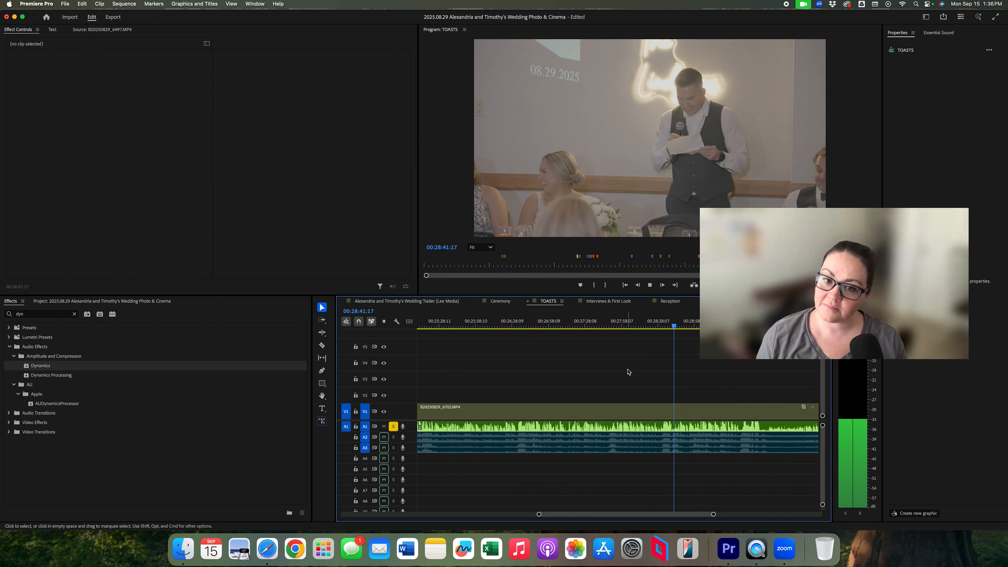
# Step: Continue through the toast and mark the key moments at about 00:28:46 and 00:29:15
pyautogui.scroll(-5, 630, 371)
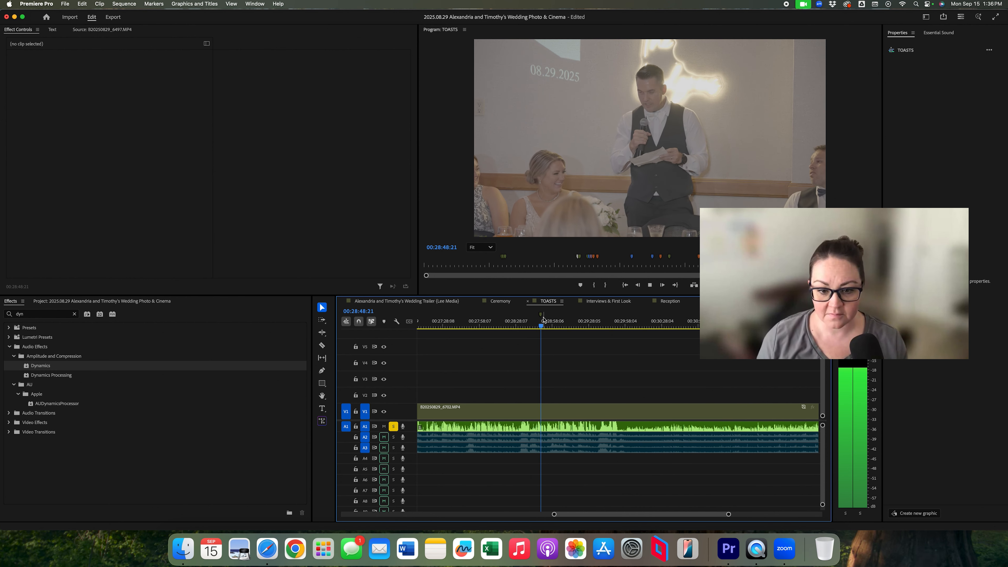
pyautogui.press('=')
pyautogui.press('=')
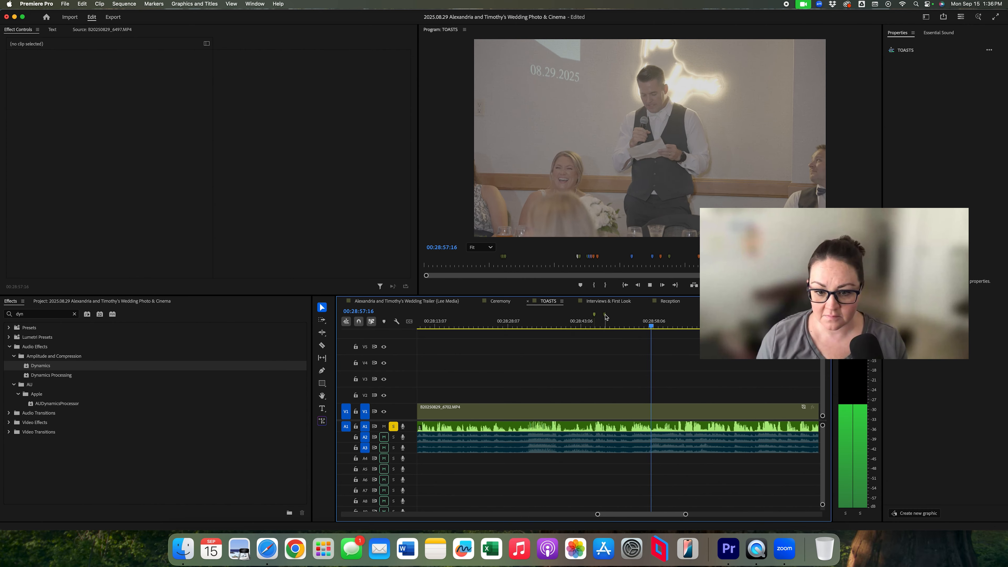
pyautogui.press('-')
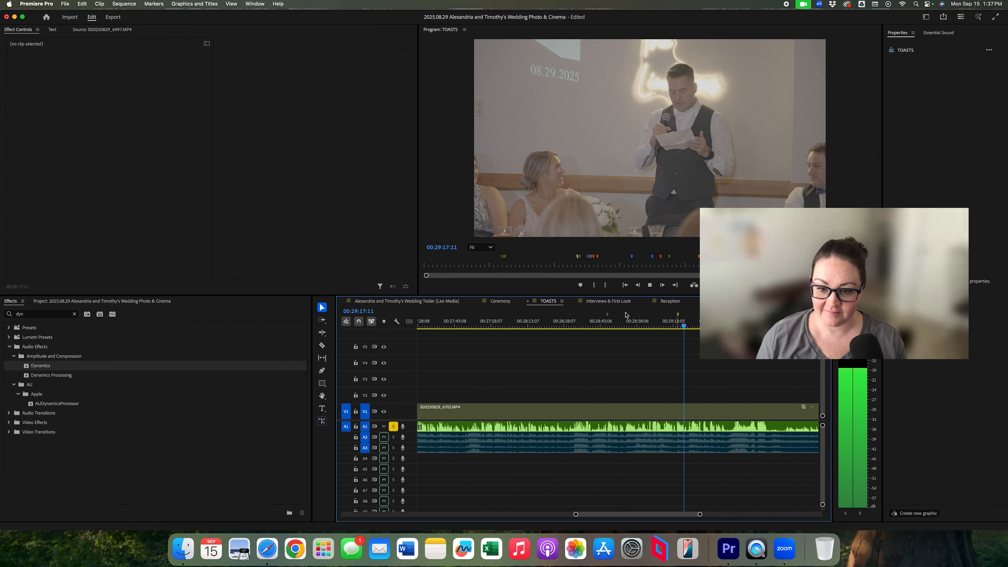
# Step: Change the marker at about 00:28:46 to purple and resume playback after the 00:29:15 marker
pyautogui.doubleClick(607, 316)
pyautogui.click(488, 223)
pyautogui.press('Return')
pyautogui.click(679, 319)
pyautogui.press('space')
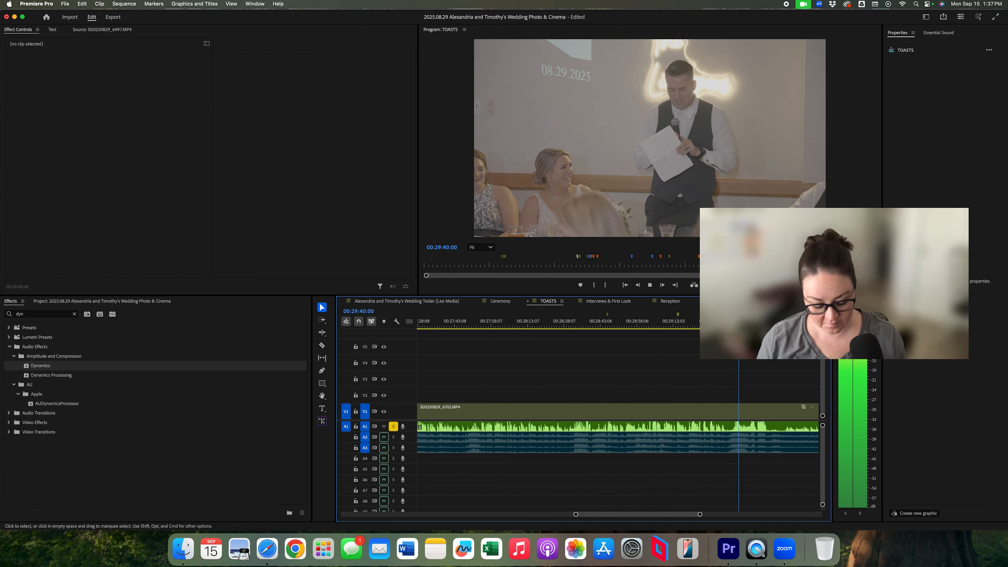
# Step: Play to the end of this toast and try to cut the clip at about 00:29:44
pyautogui.press('-')
pyautogui.press('-')
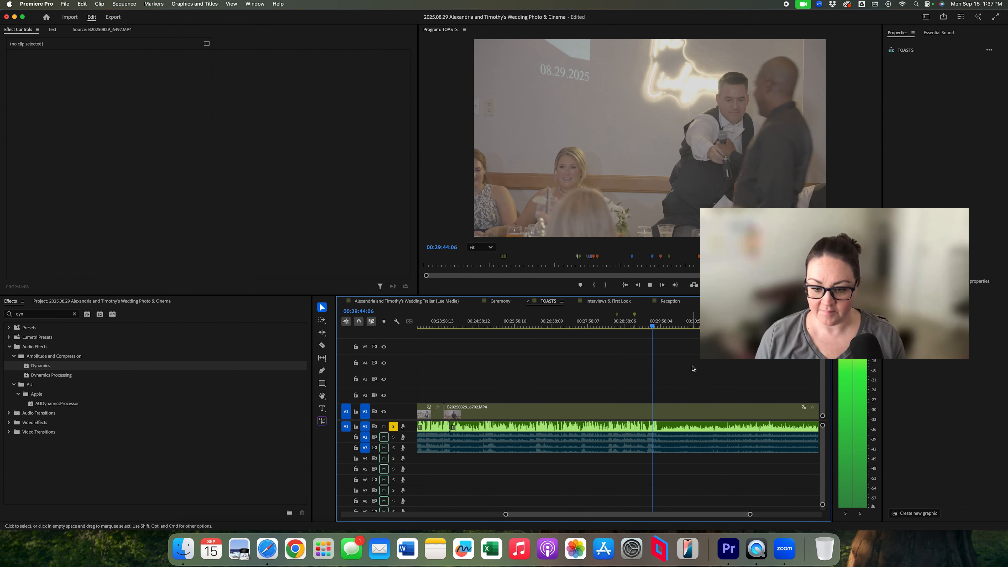
pyautogui.press('space')
pyautogui.press('space')
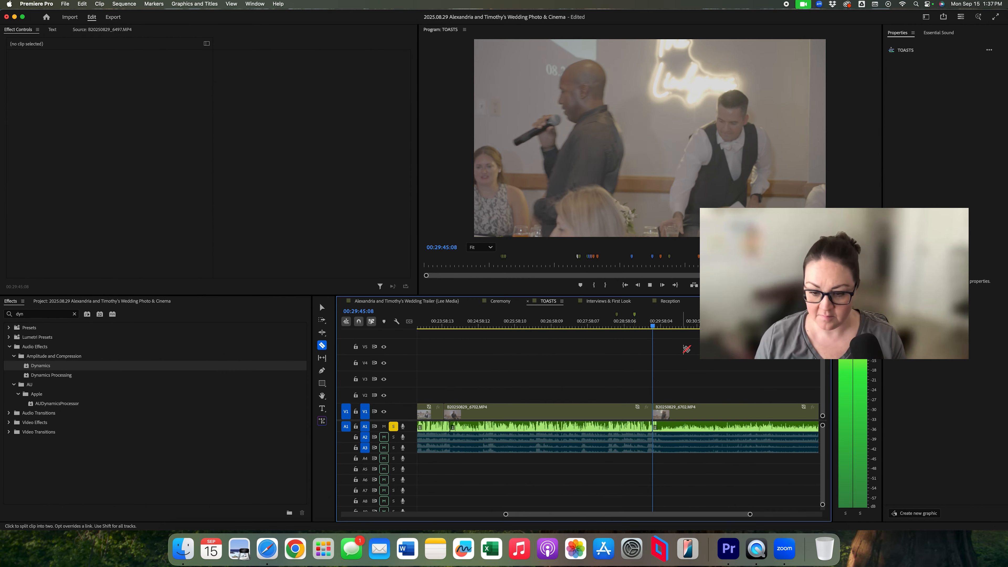
pyautogui.press('-')
pyautogui.press('-')
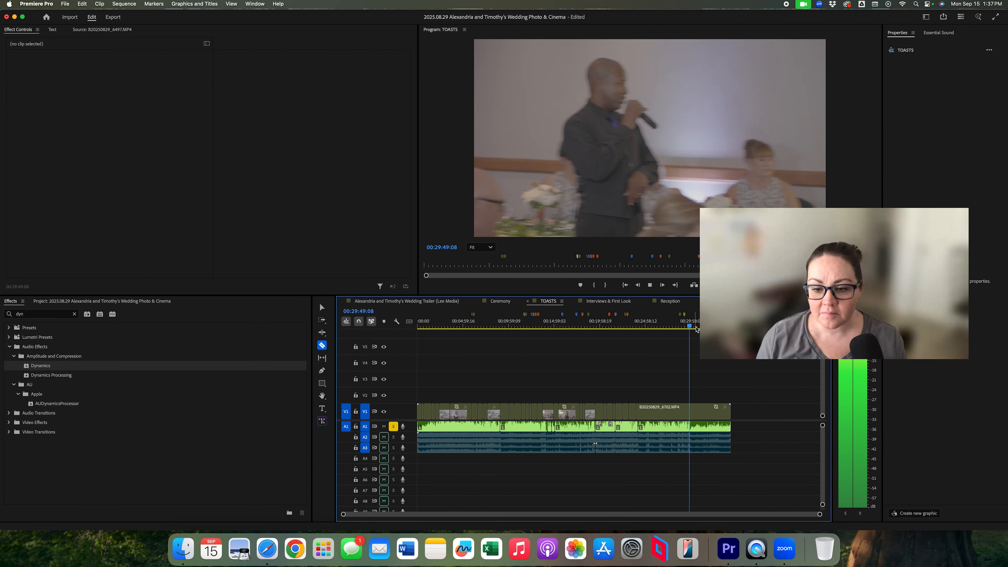
# Step: Listen to the next speaker from about 00:29:57 and cut toasts.wav on A1 at that speaker's start
pyautogui.press('=')
pyautogui.press('=')
pyautogui.press('=')
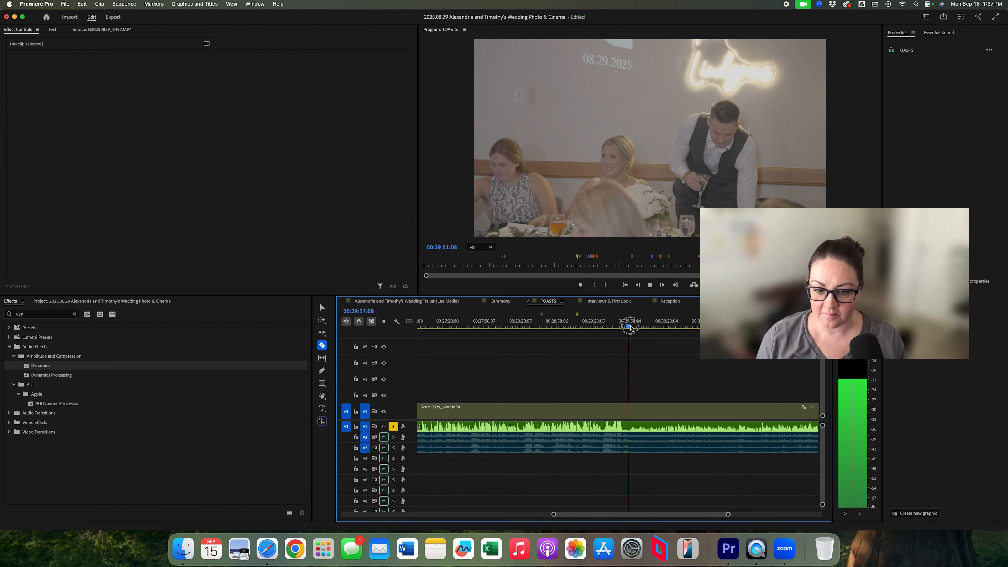
pyautogui.click(631, 326)
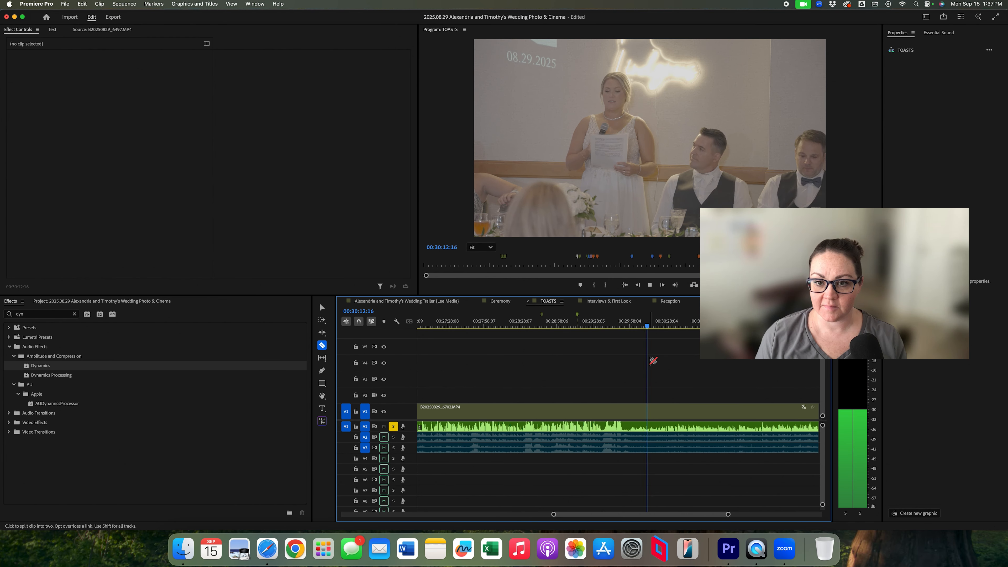
pyautogui.press('v')
# Step: Adjust the audio gain of the new speaker's toasts.wav segment by 5 dB and resume playback
pyautogui.rightClick(655, 428)
pyautogui.click(679, 416)
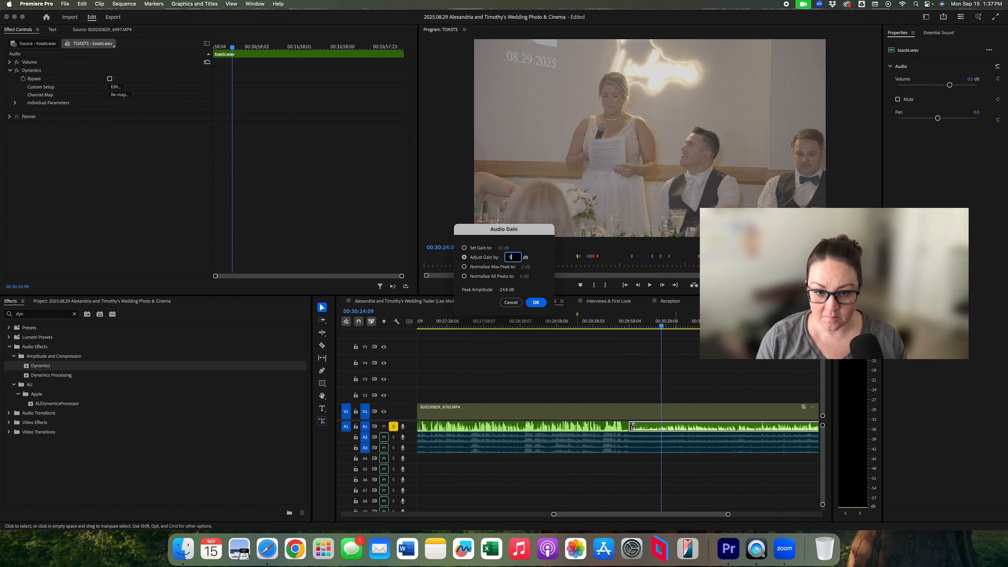
pyautogui.write('5')
pyautogui.press('Return')
pyautogui.press('space')
pyautogui.click(653, 382)
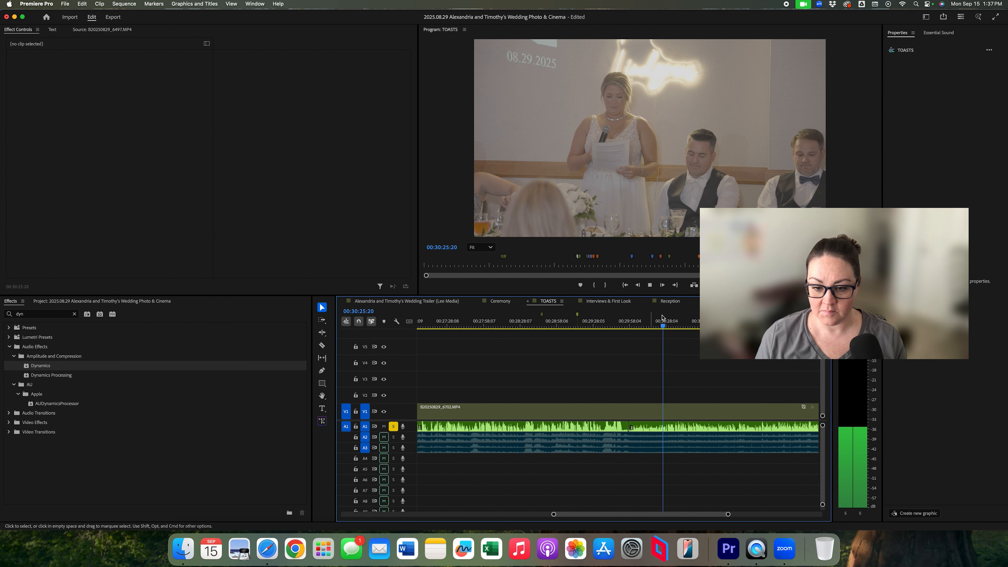
# Step: Replay the opening of the toast from 00:30:21:01 and mark the moment at about 00:30:22
pyautogui.press('=')
pyautogui.press('=')
pyautogui.press('=')
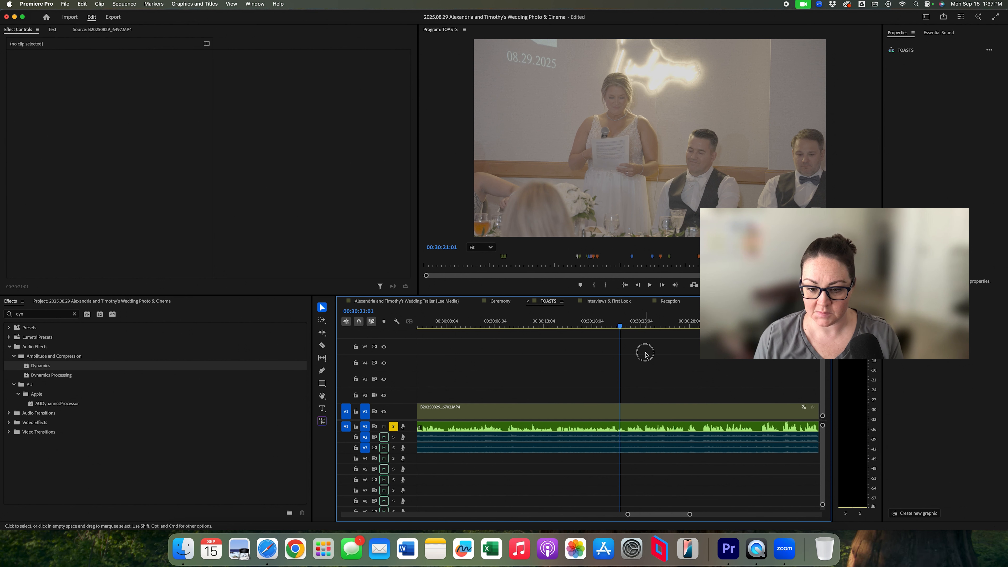
pyautogui.press('space')
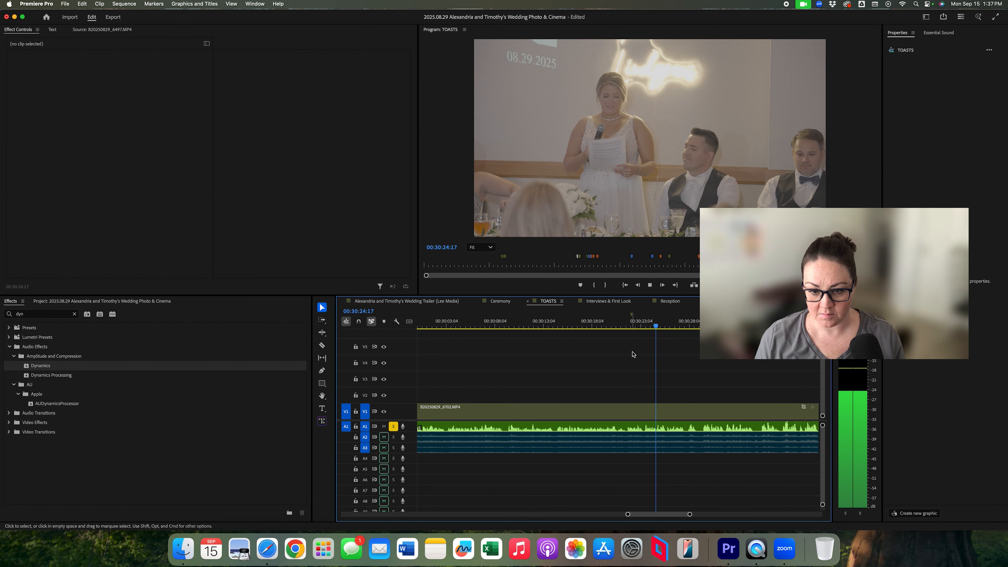
pyautogui.press('-')
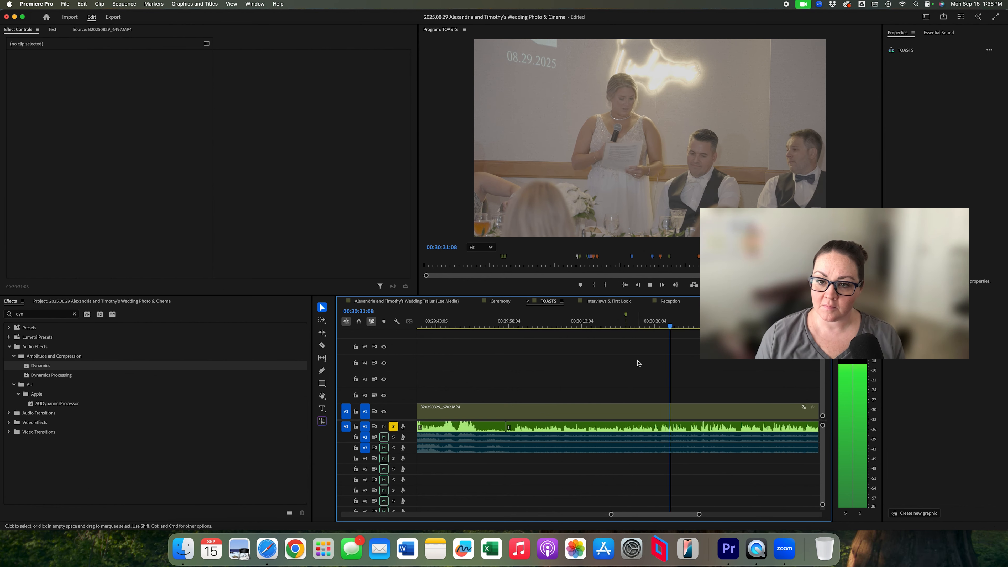
# Step: Add a blue comment marker named "m" at 00:30:29:08 and resume playback
pyautogui.click(661, 324)
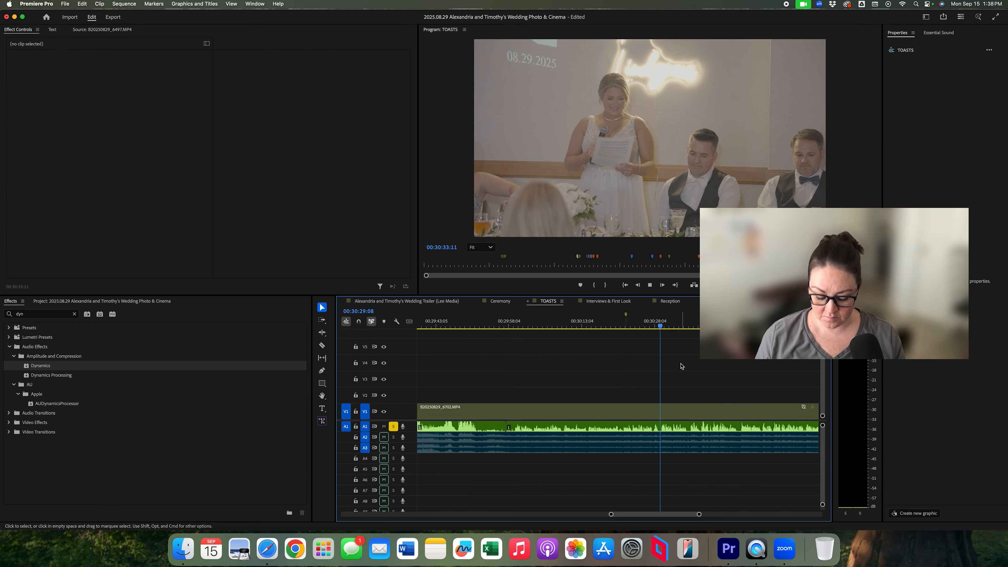
pyautogui.press('m')
pyautogui.press('m')
pyautogui.write('m')
pyautogui.click(543, 223)
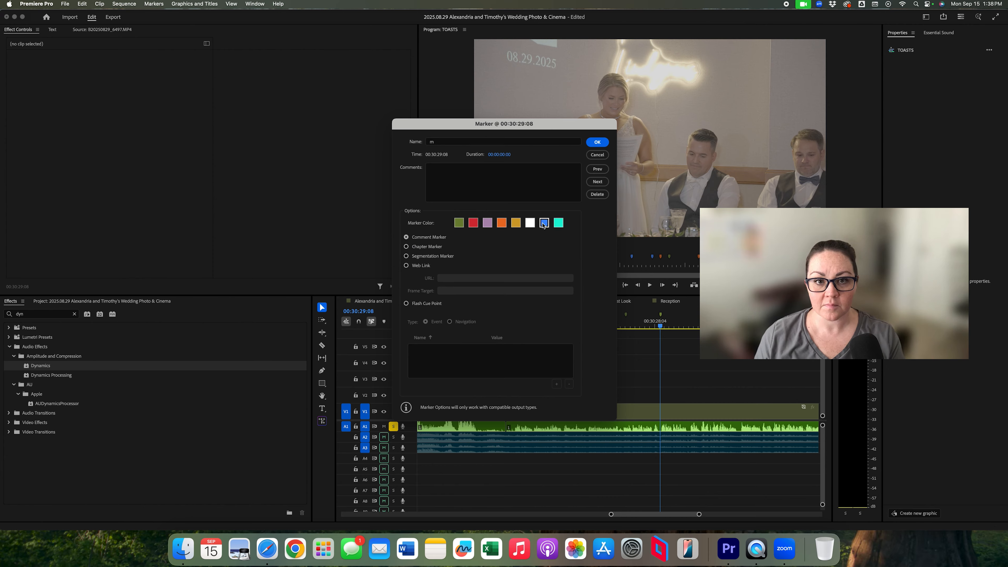
pyautogui.press('Return')
pyautogui.press('space')
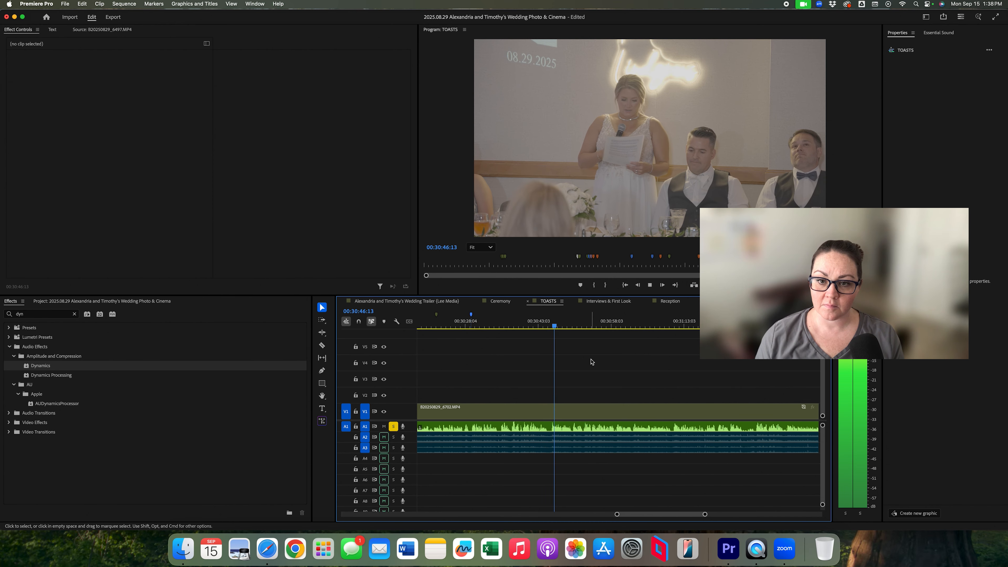
# Step: Move the next two new markers to about 00:30:45 and 00:31:10 while the toast plays
pyautogui.press('-')
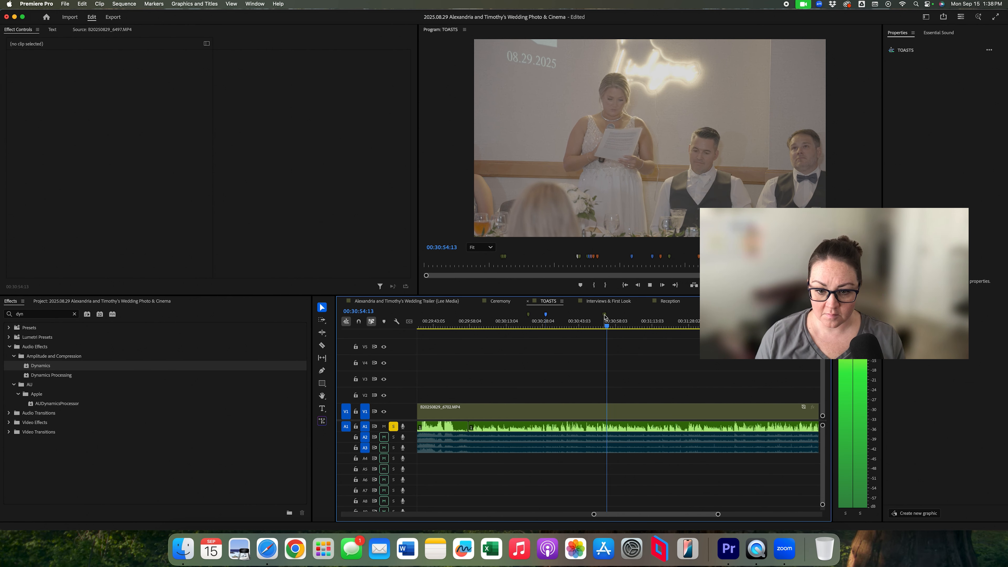
pyautogui.moveTo(603, 315); pyautogui.dragTo(589, 317)
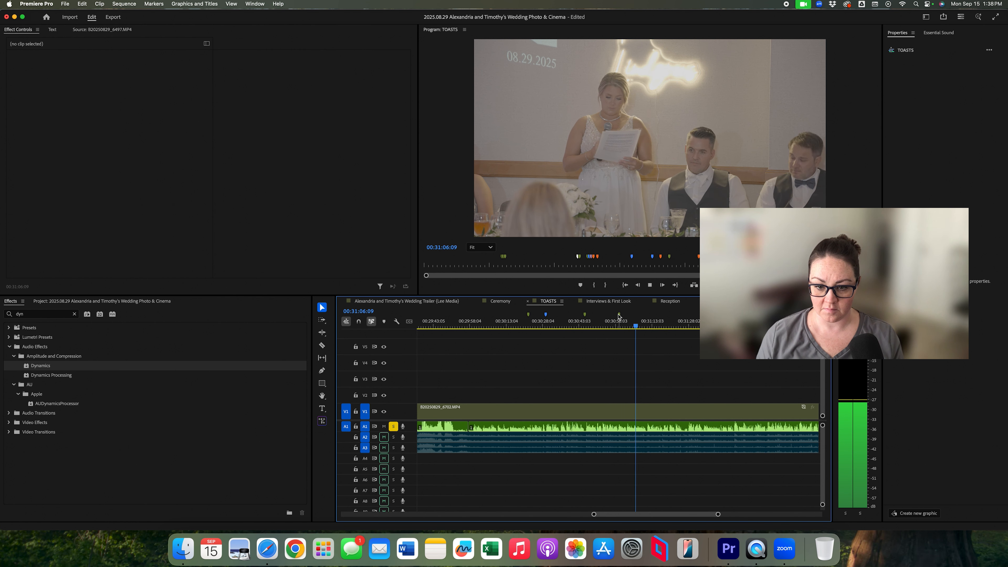
pyautogui.click(618, 315)
pyautogui.moveTo(639, 317); pyautogui.dragTo(647, 318)
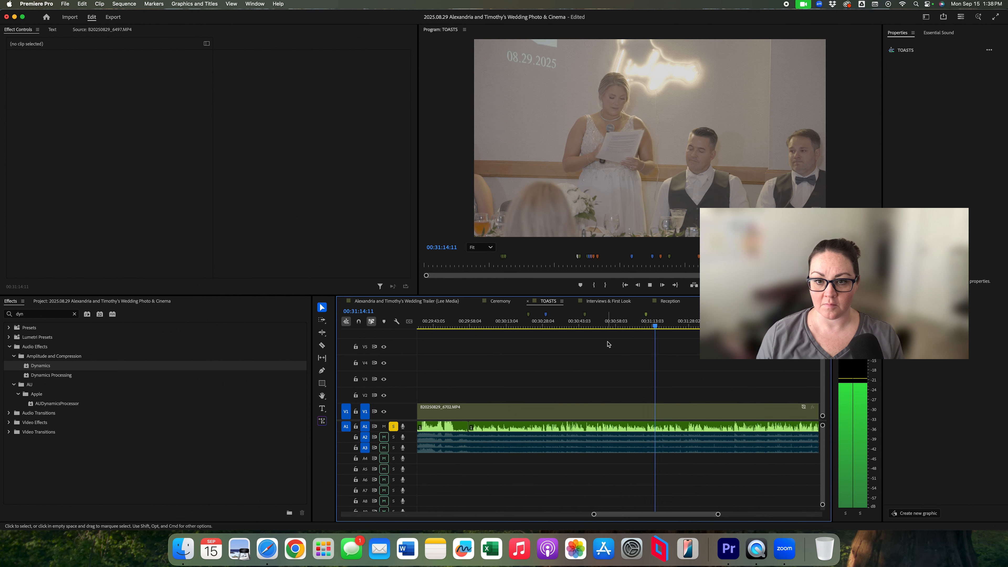
# Step: Play on through the toast and add markers at about 00:31:26 and 00:31:36
pyautogui.hscroll(4, 654, 359)
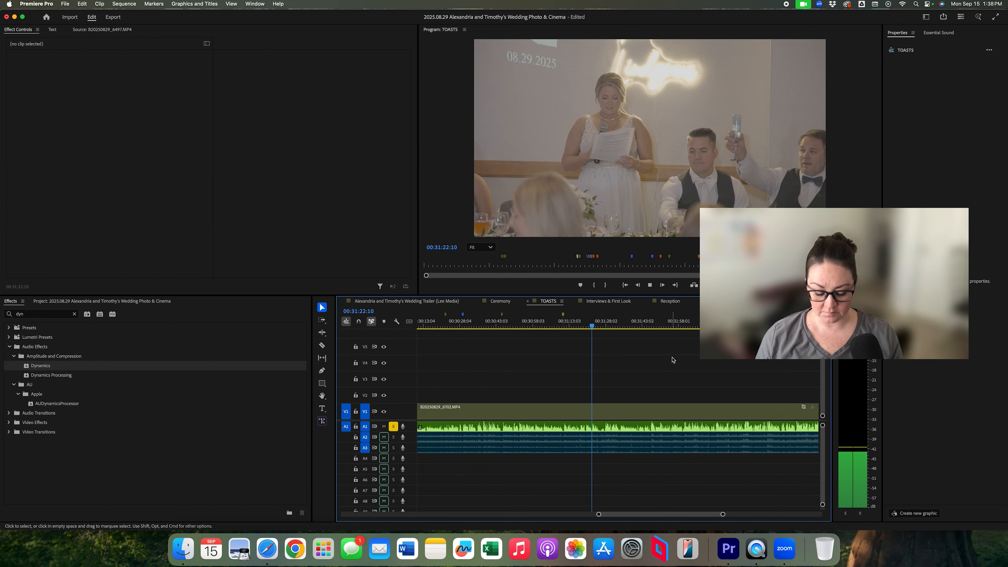
pyautogui.click(672, 359)
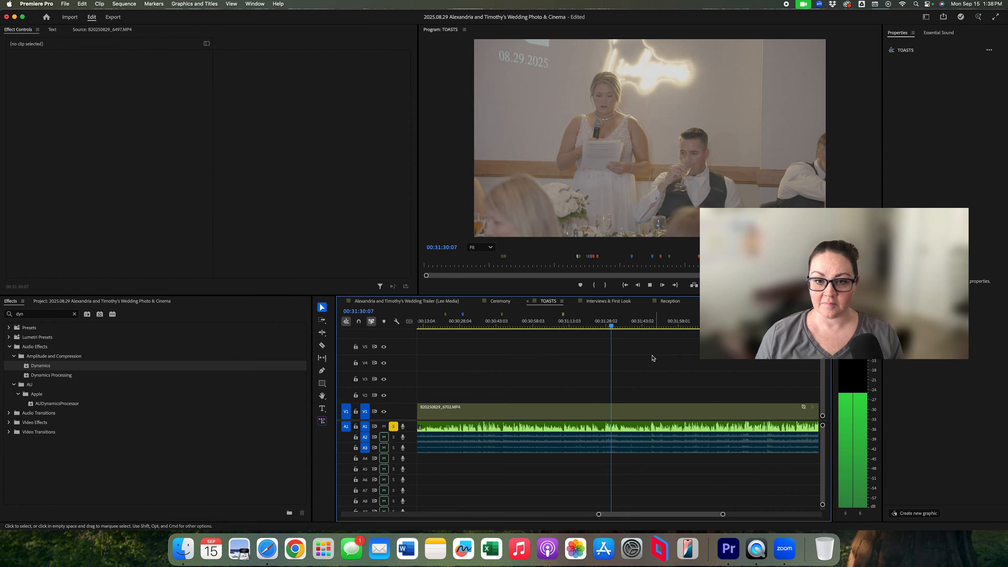
pyautogui.press('c')
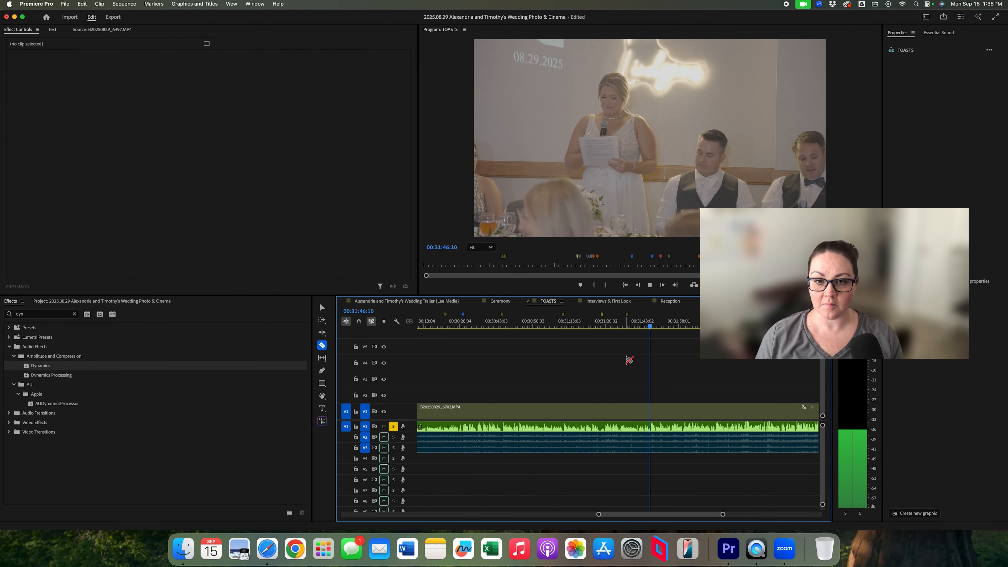
pyautogui.press('v')
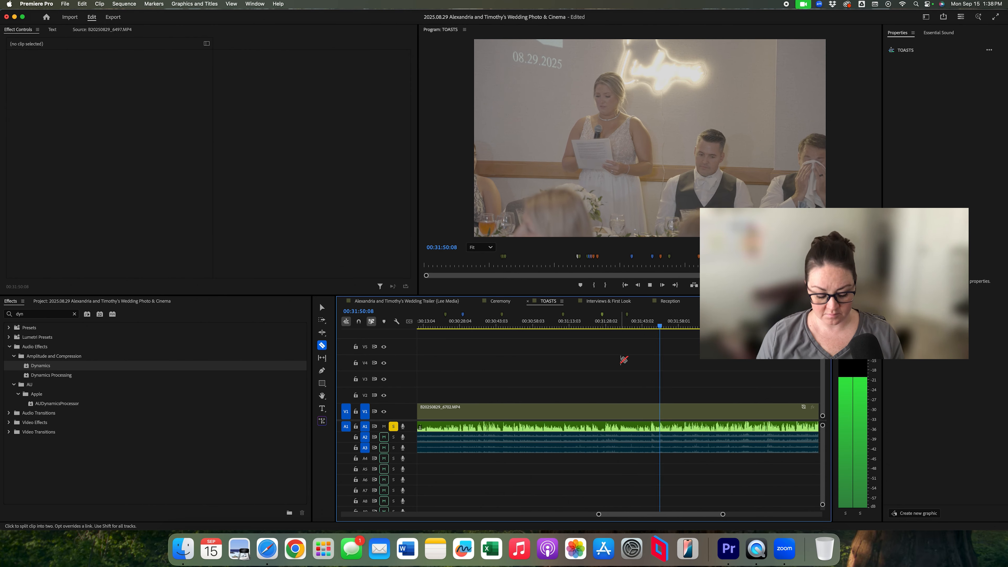
# Step: Listen to the toast from about 00:31:50 to 00:33:58 for key moments, then check the whole sequence
pyautogui.press('-')
pyautogui.press('-')
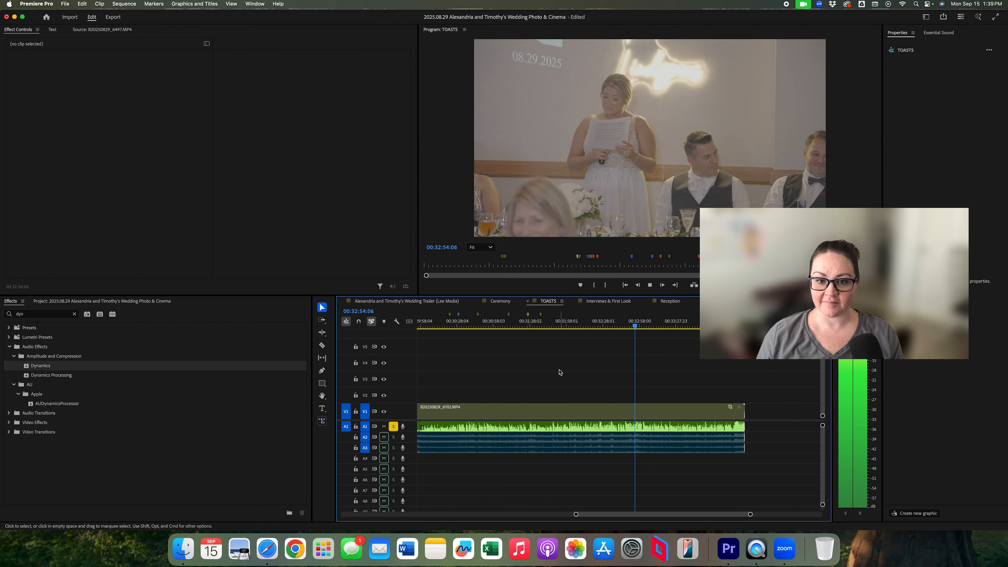
pyautogui.hscroll(3, 559, 373)
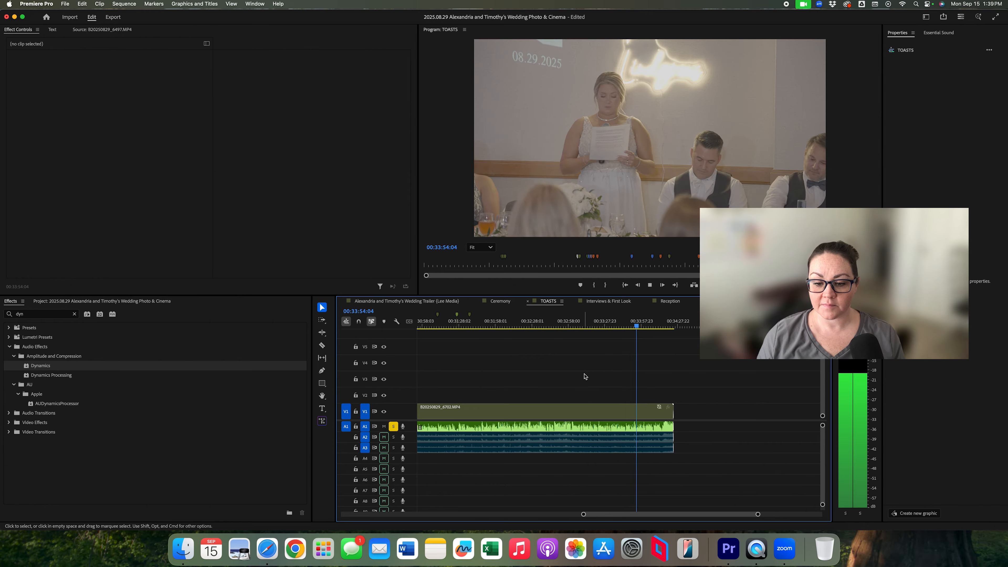
pyautogui.press('-')
pyautogui.press('-')
pyautogui.press('-')
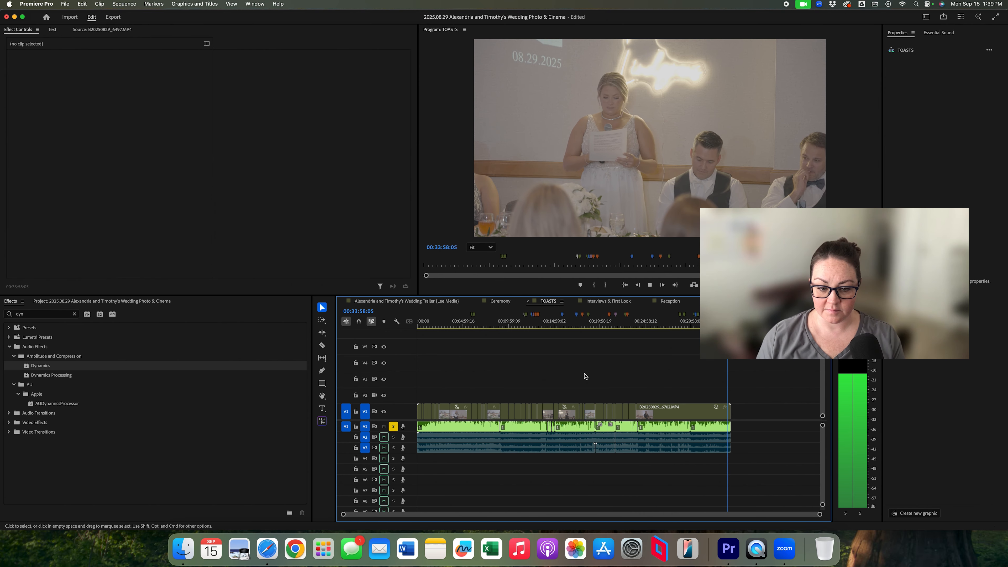